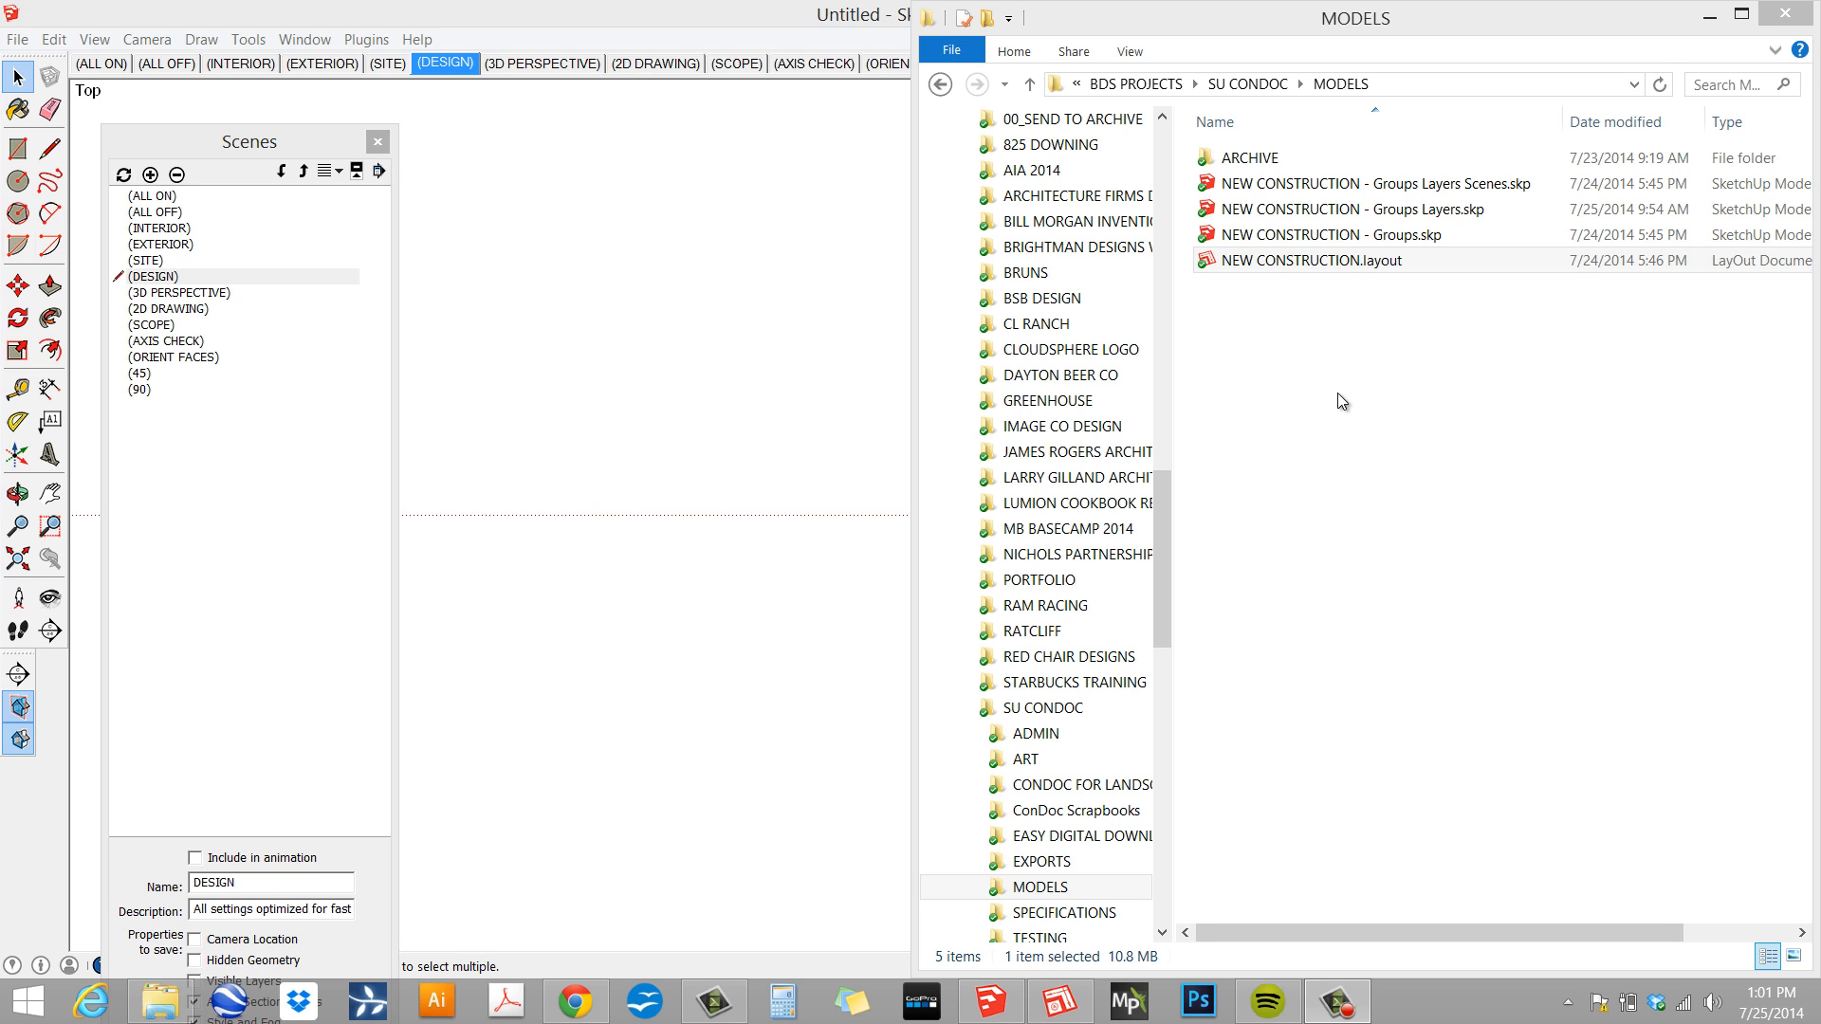
- Open the model NEW CONSTRUCTION - Groups Layers.skp from the MODELS folder and dismiss the load errors
left_click(1479, 185)
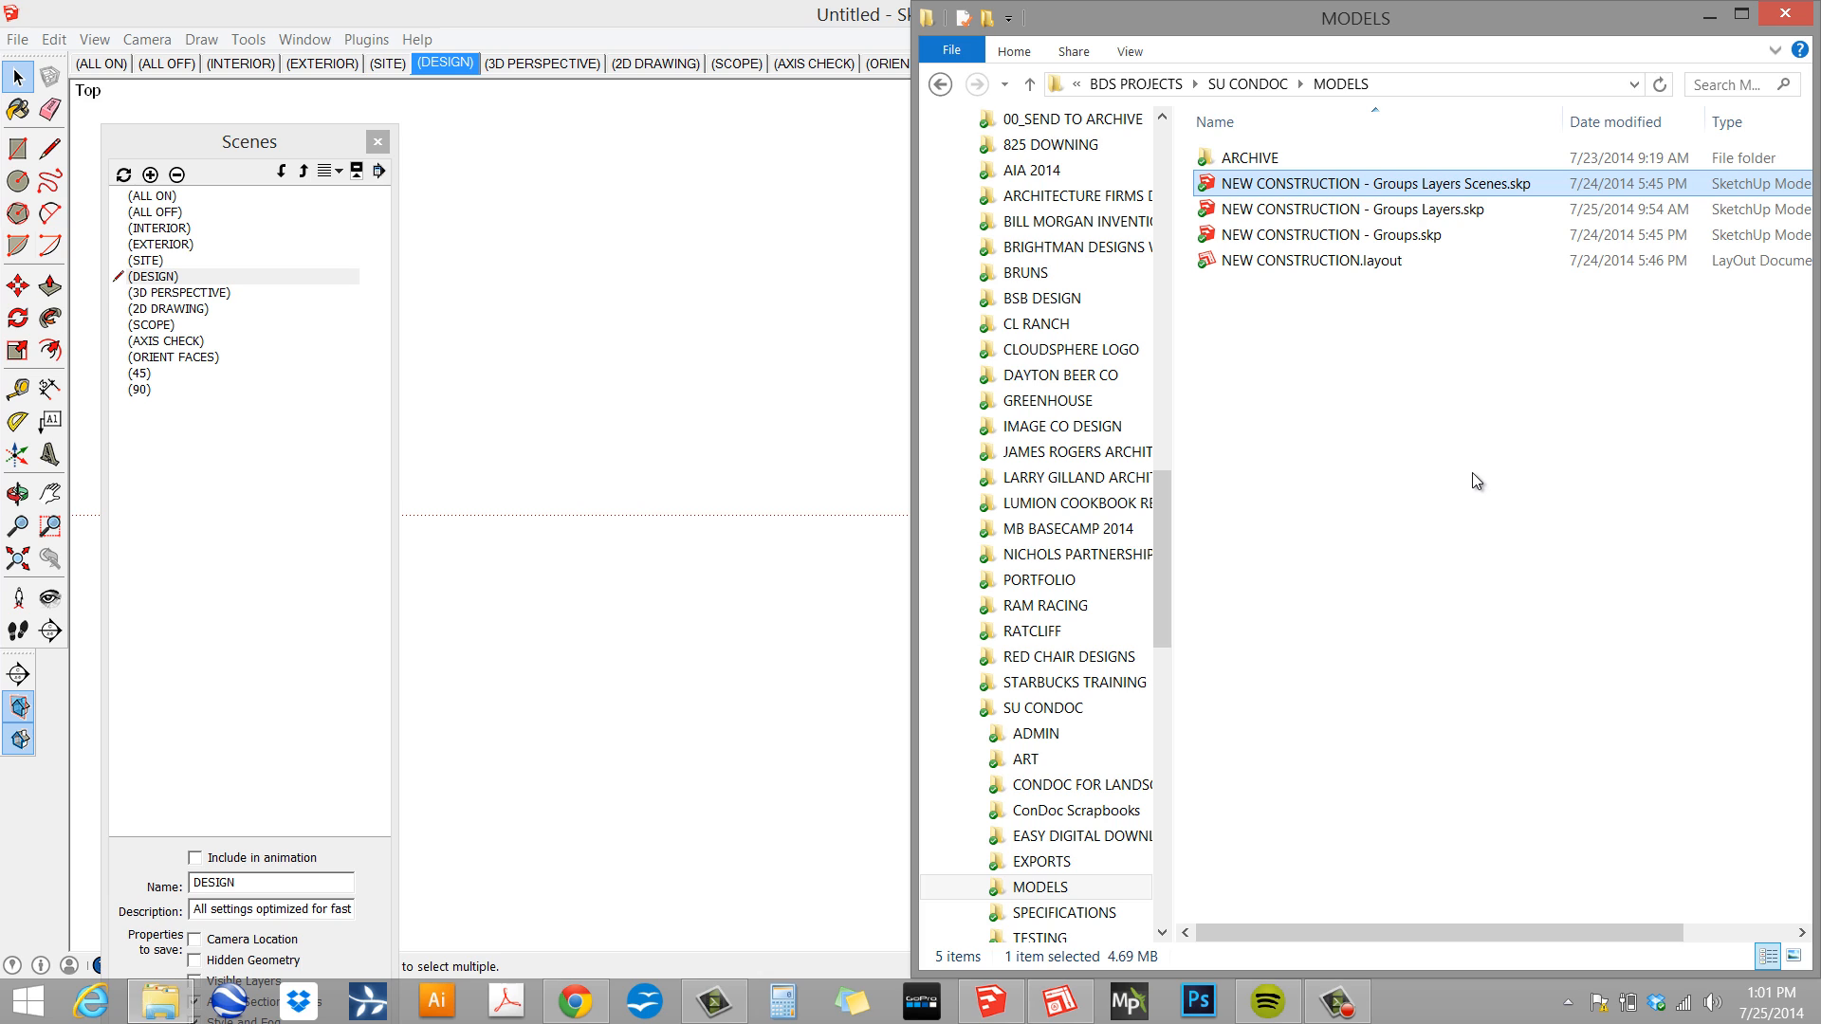
left_click(1415, 234)
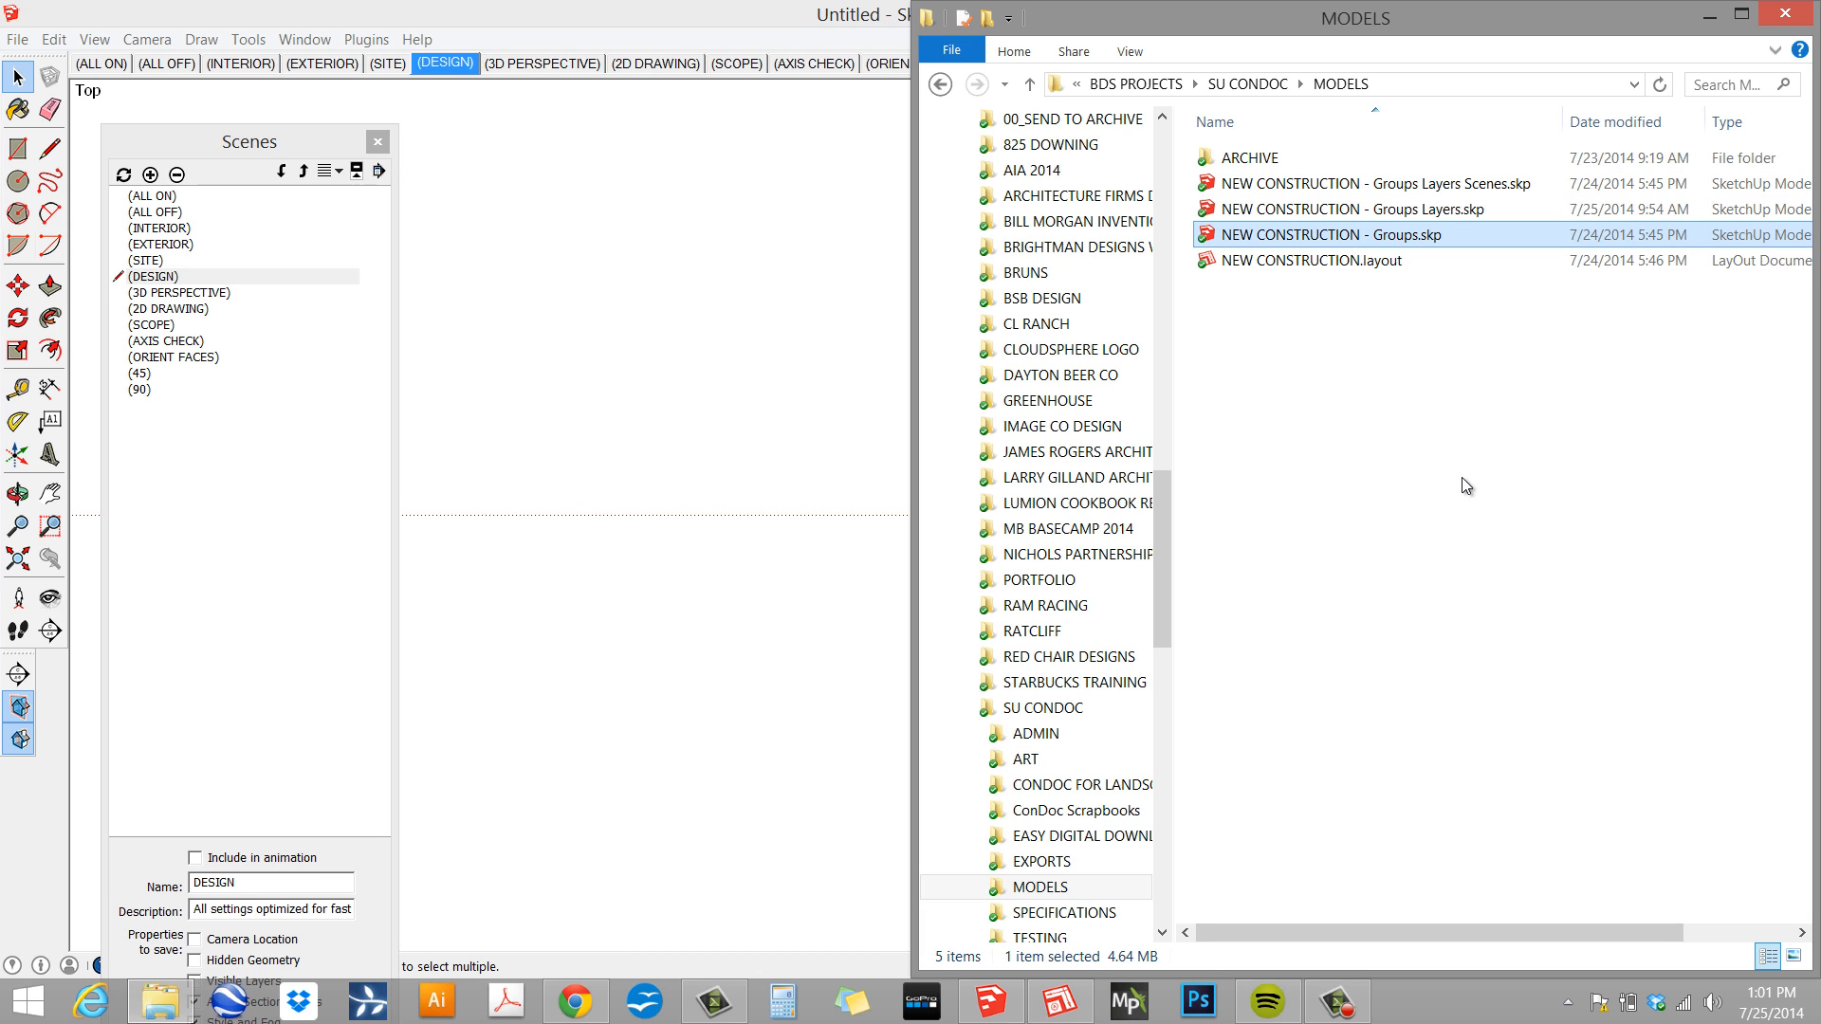
left_click(1456, 187)
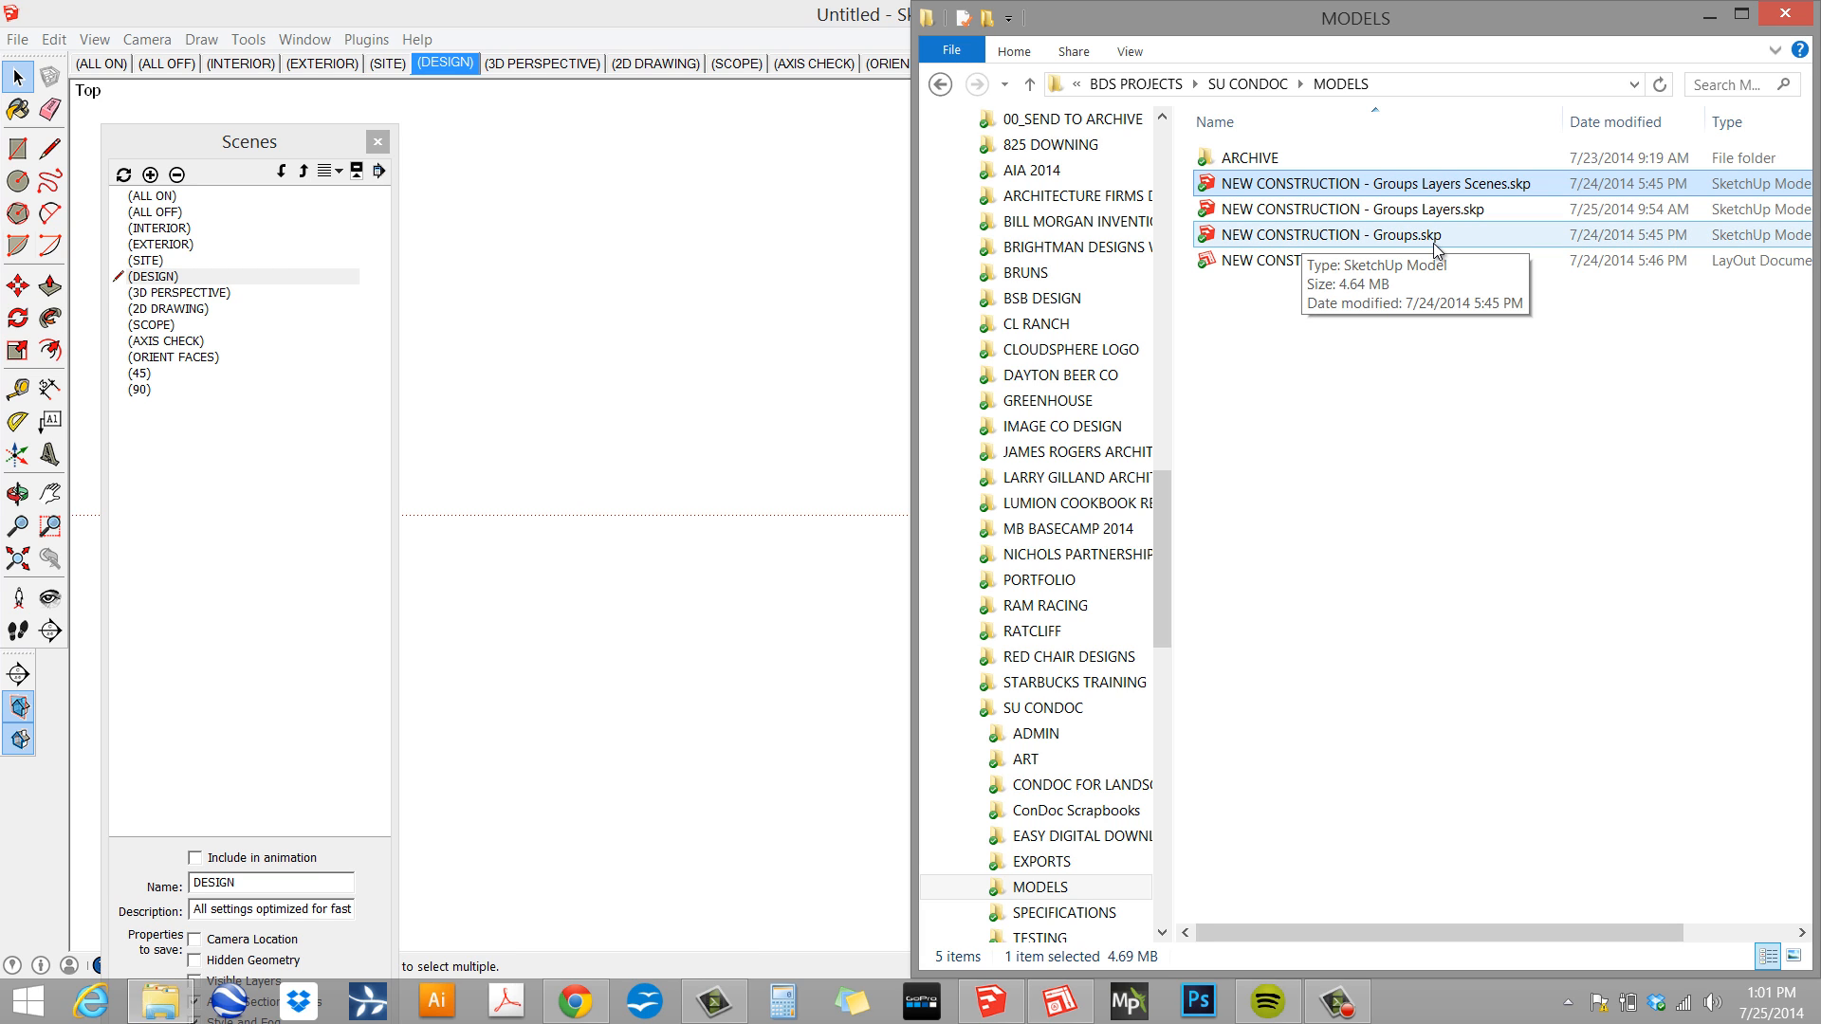
left_click(1378, 238)
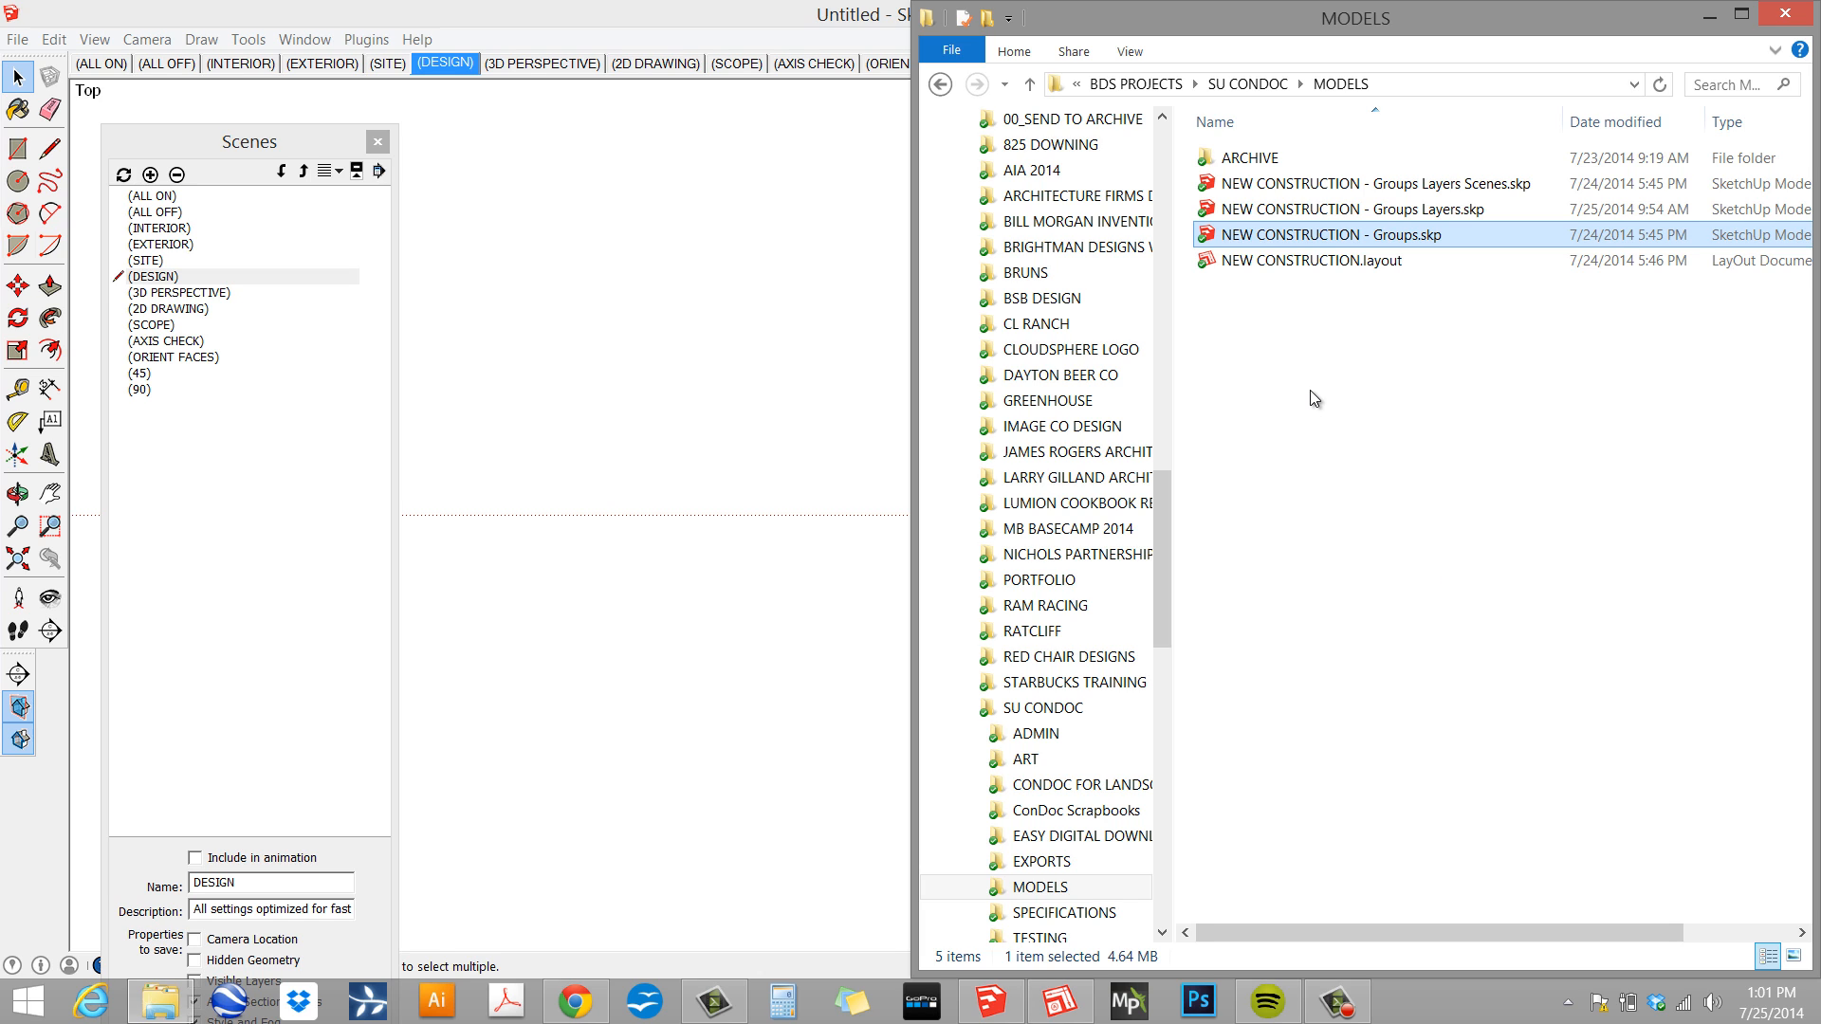
left_click(1366, 210)
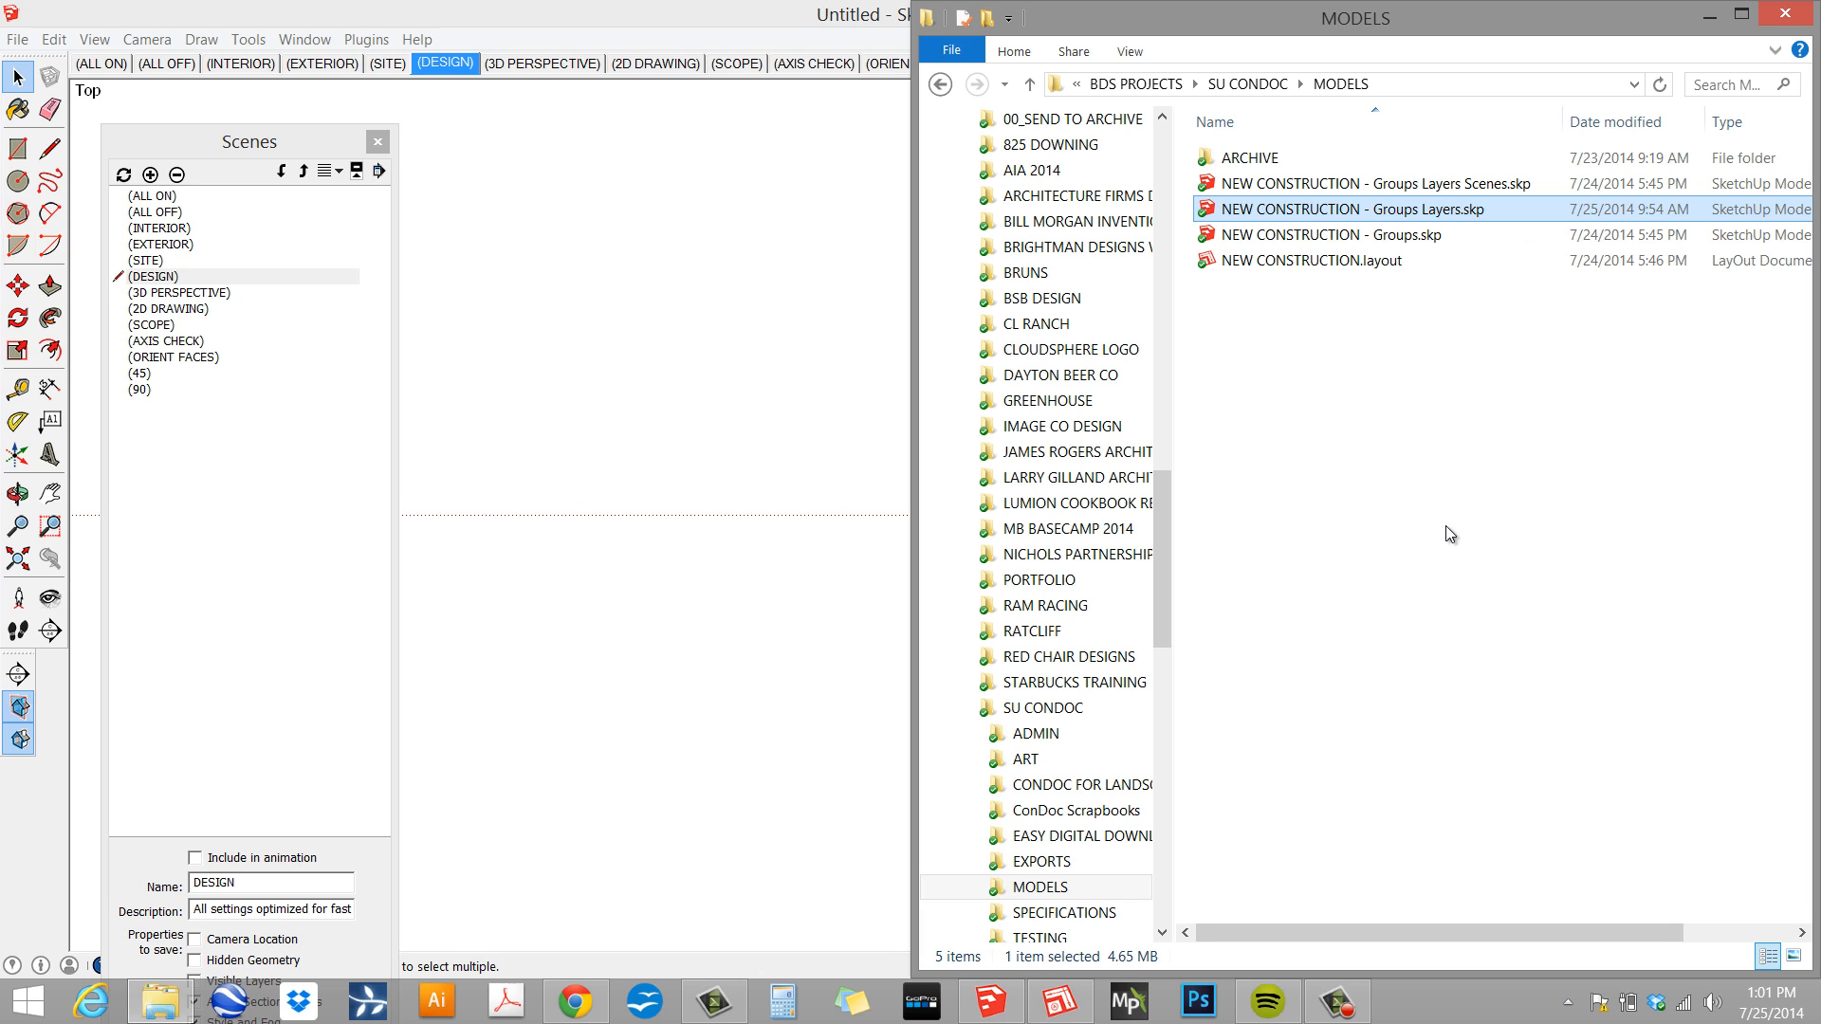
left_click(1307, 260)
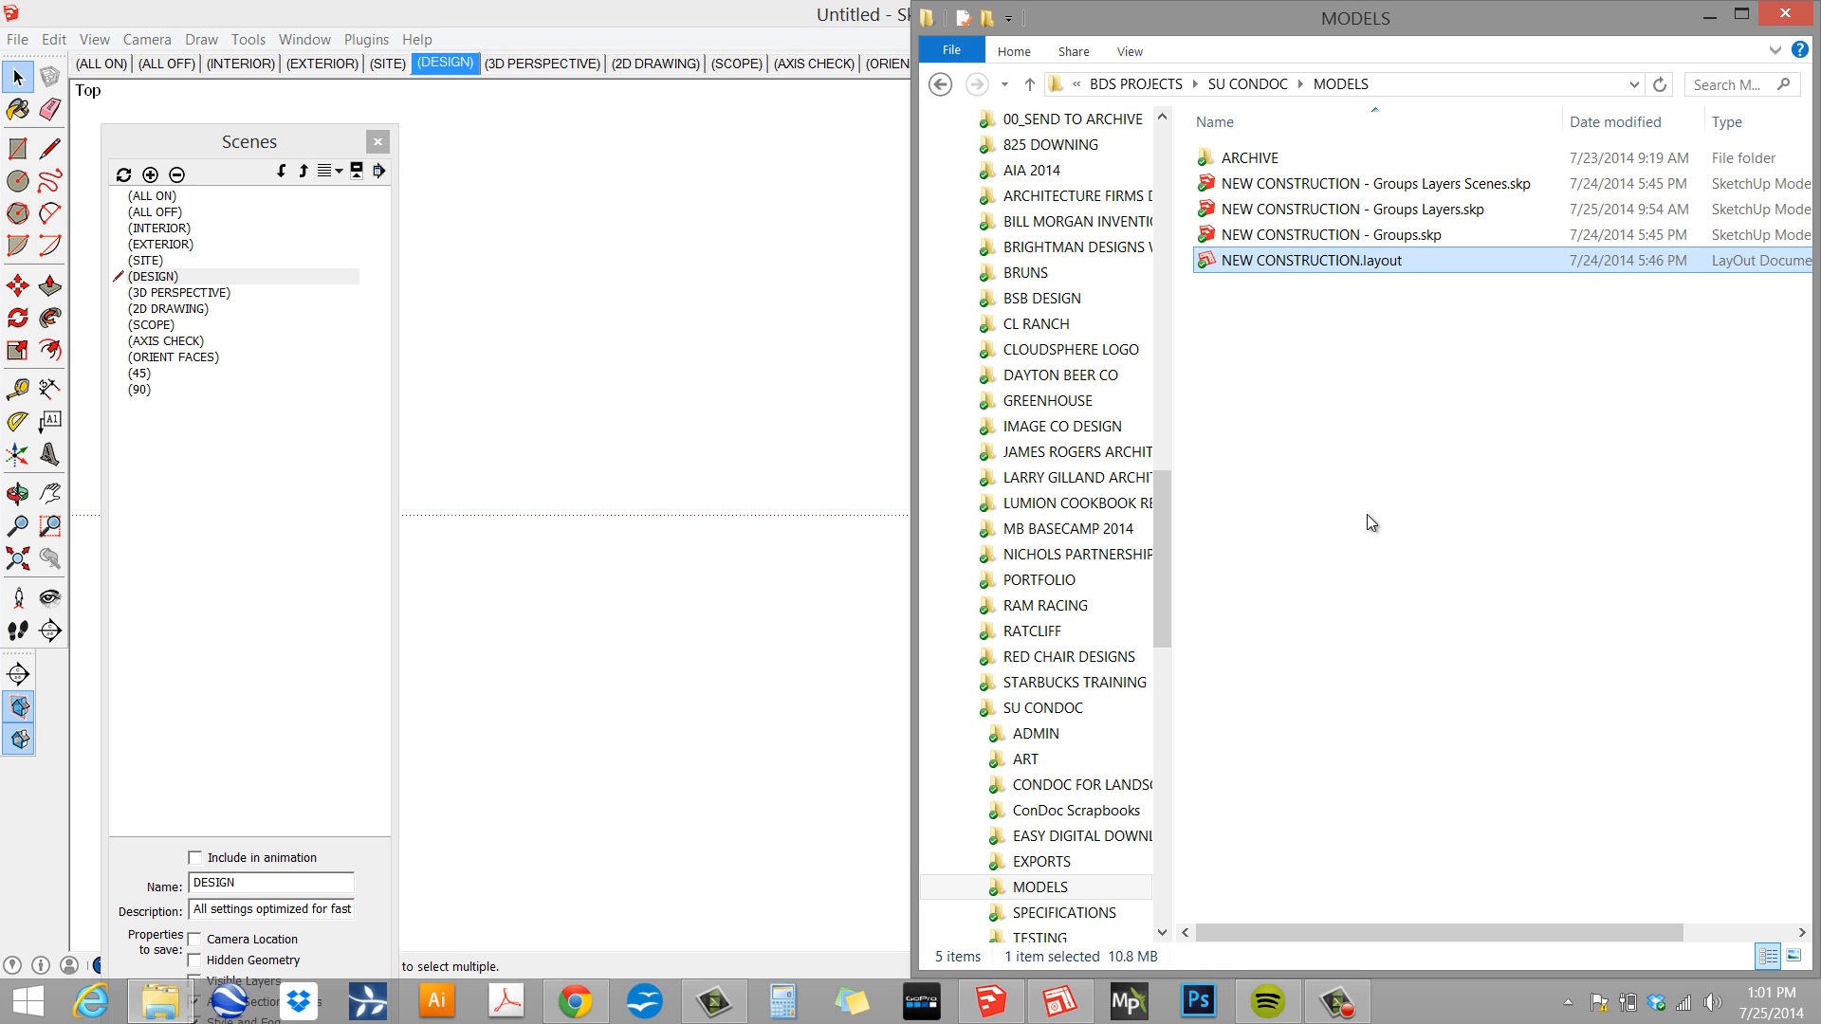
double_click(1362, 210)
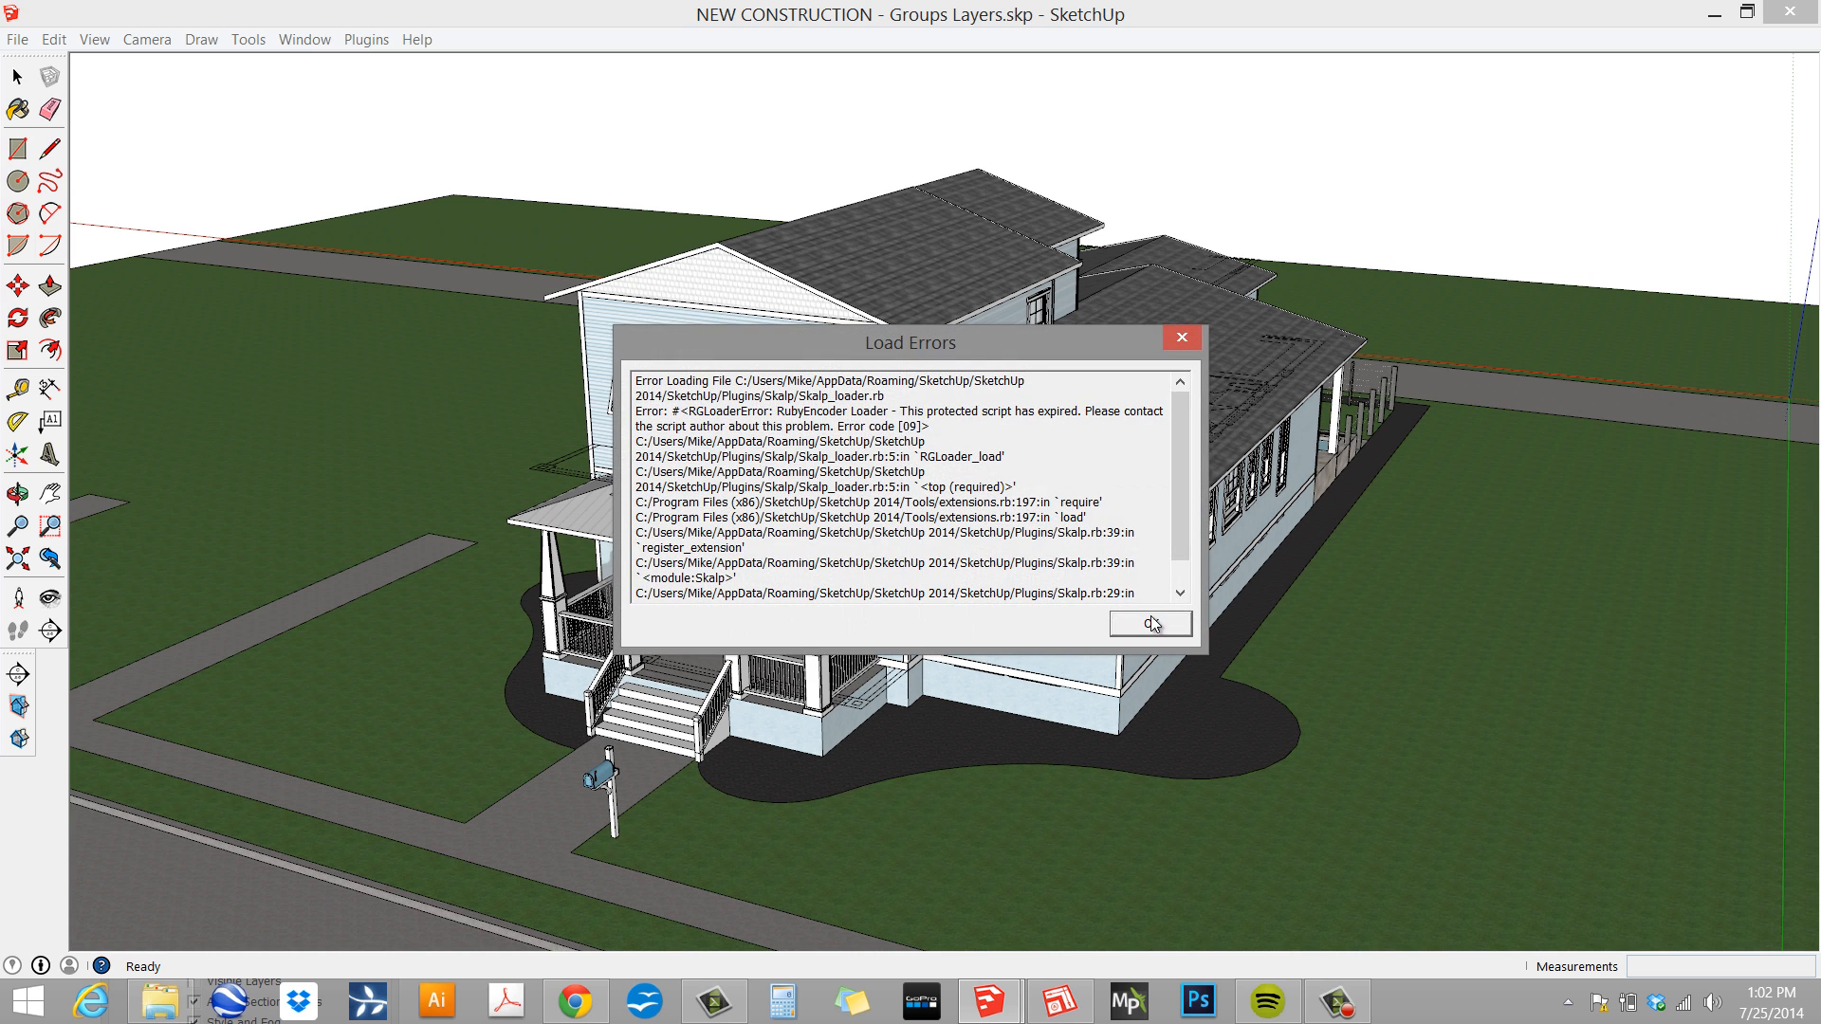
left_click(1150, 623)
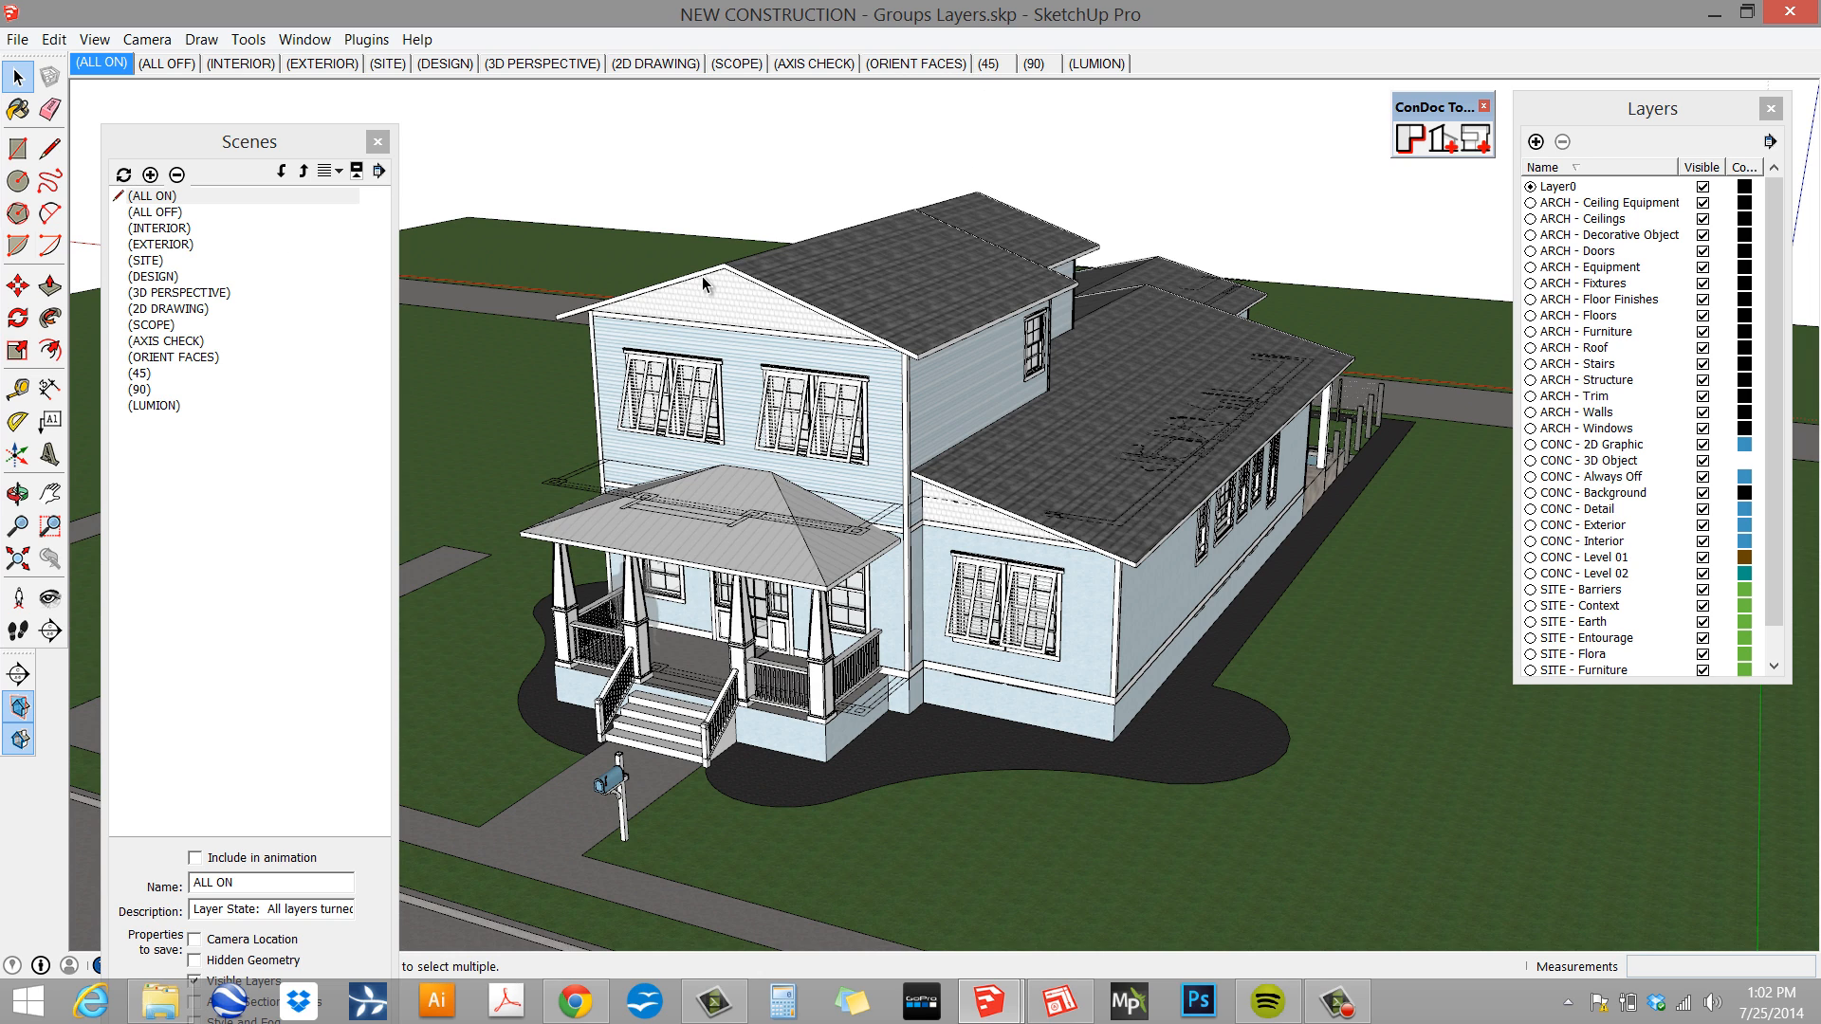
- Lengthen the Layers window to fit the whole list and show the Entity Info of the house's roof group
left_click_drag(1645, 681, 1622, 854)
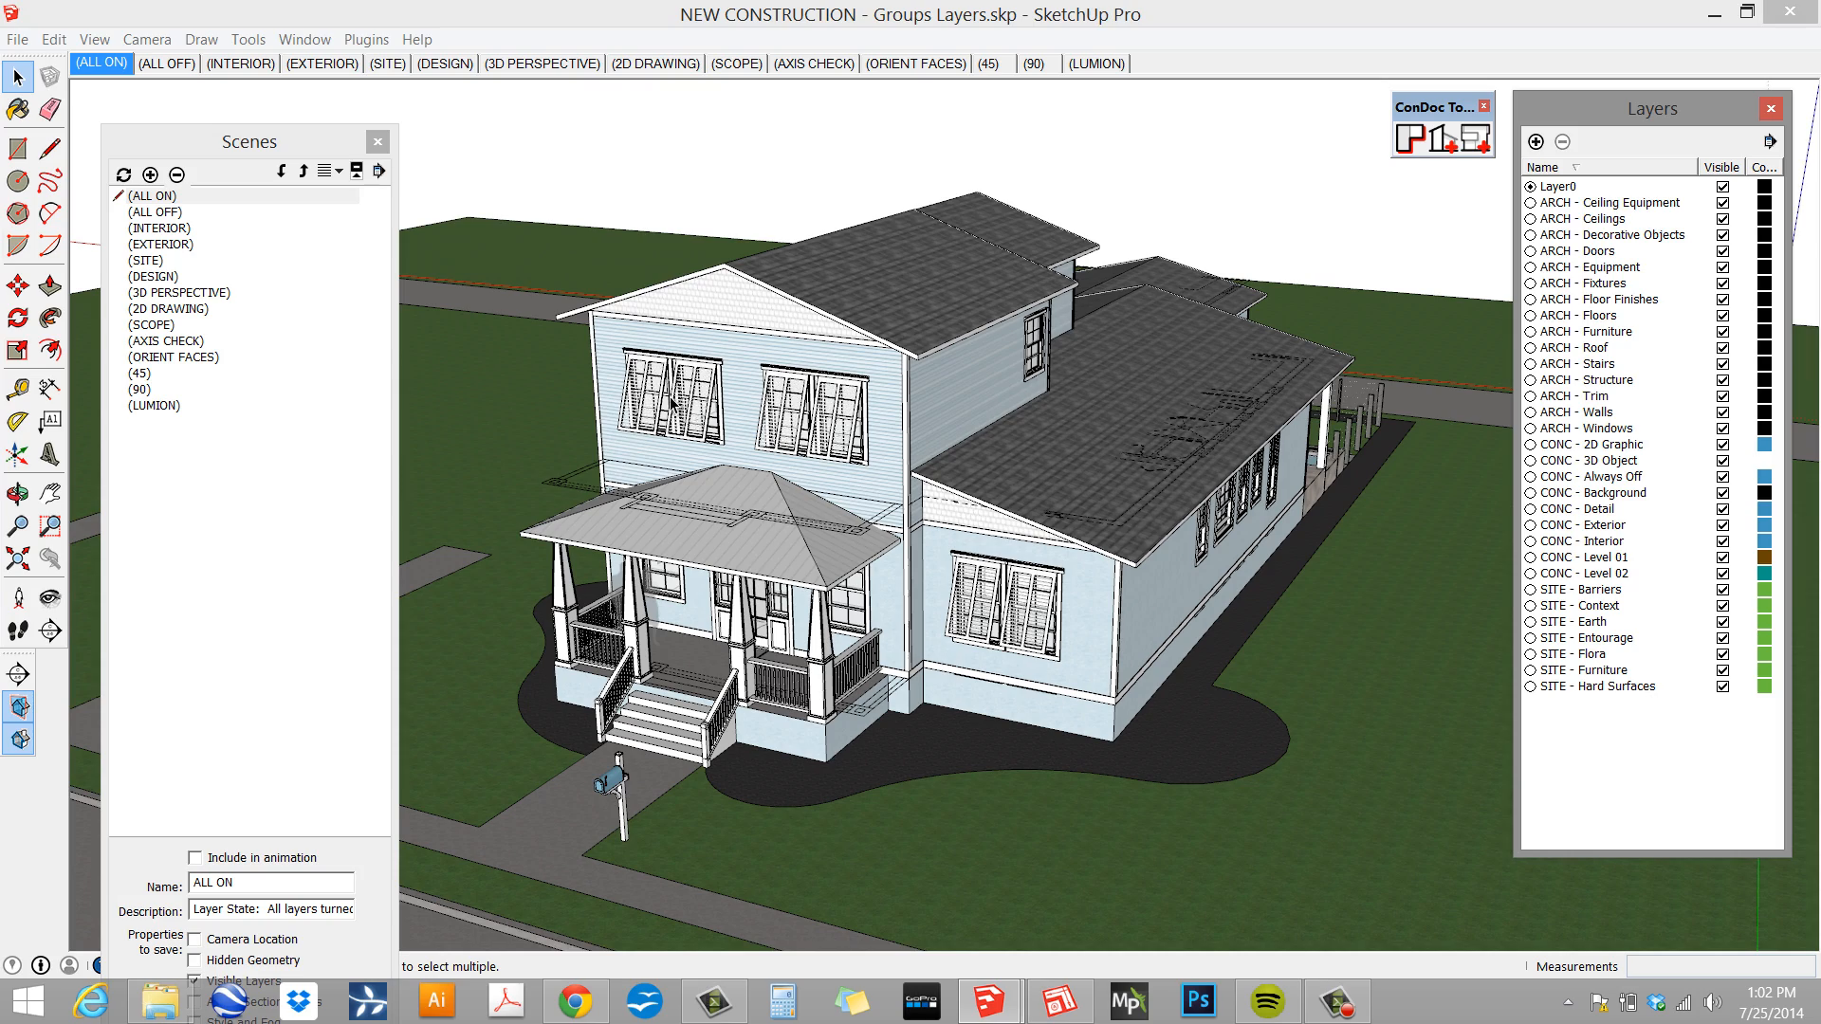
left_click(926, 336)
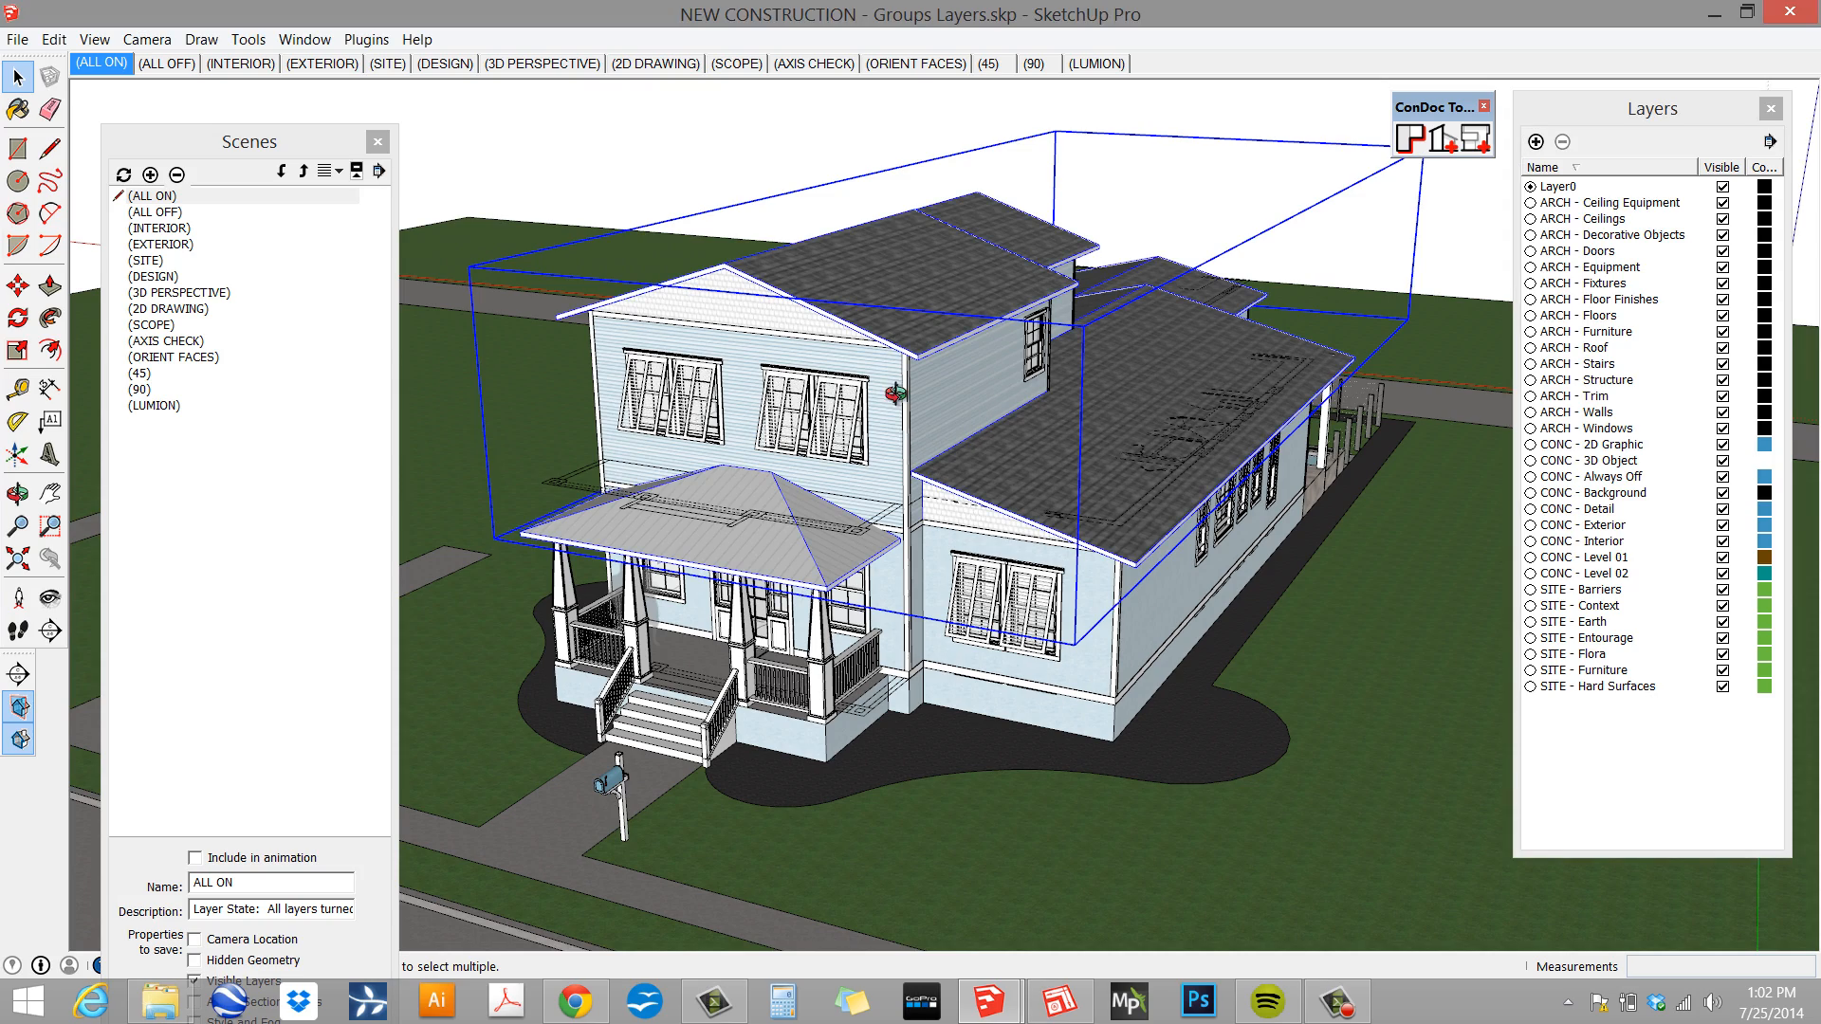
middle_click_drag(895, 393, 850, 474)
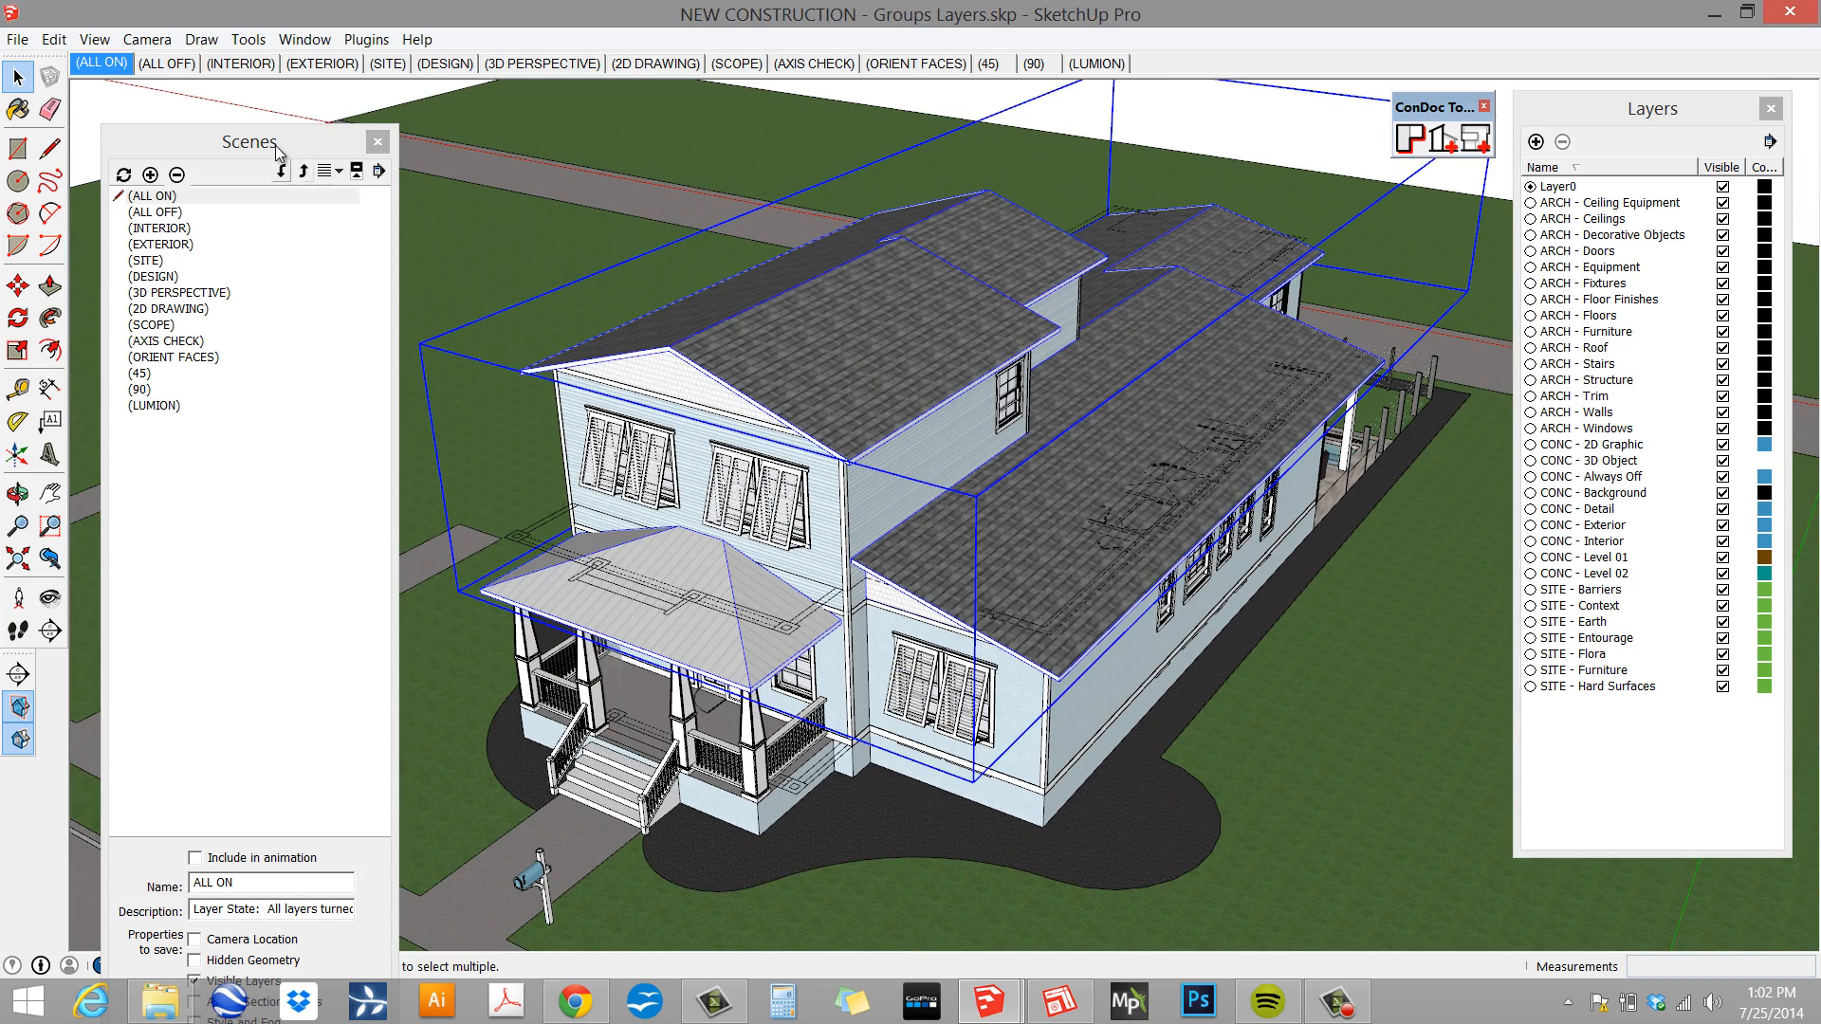
mouse_move(216, 142)
left_mouse_down()
mouse_move(221, 72)
mouse_move(235, 113)
left_mouse_up()
left_click(294, 81)
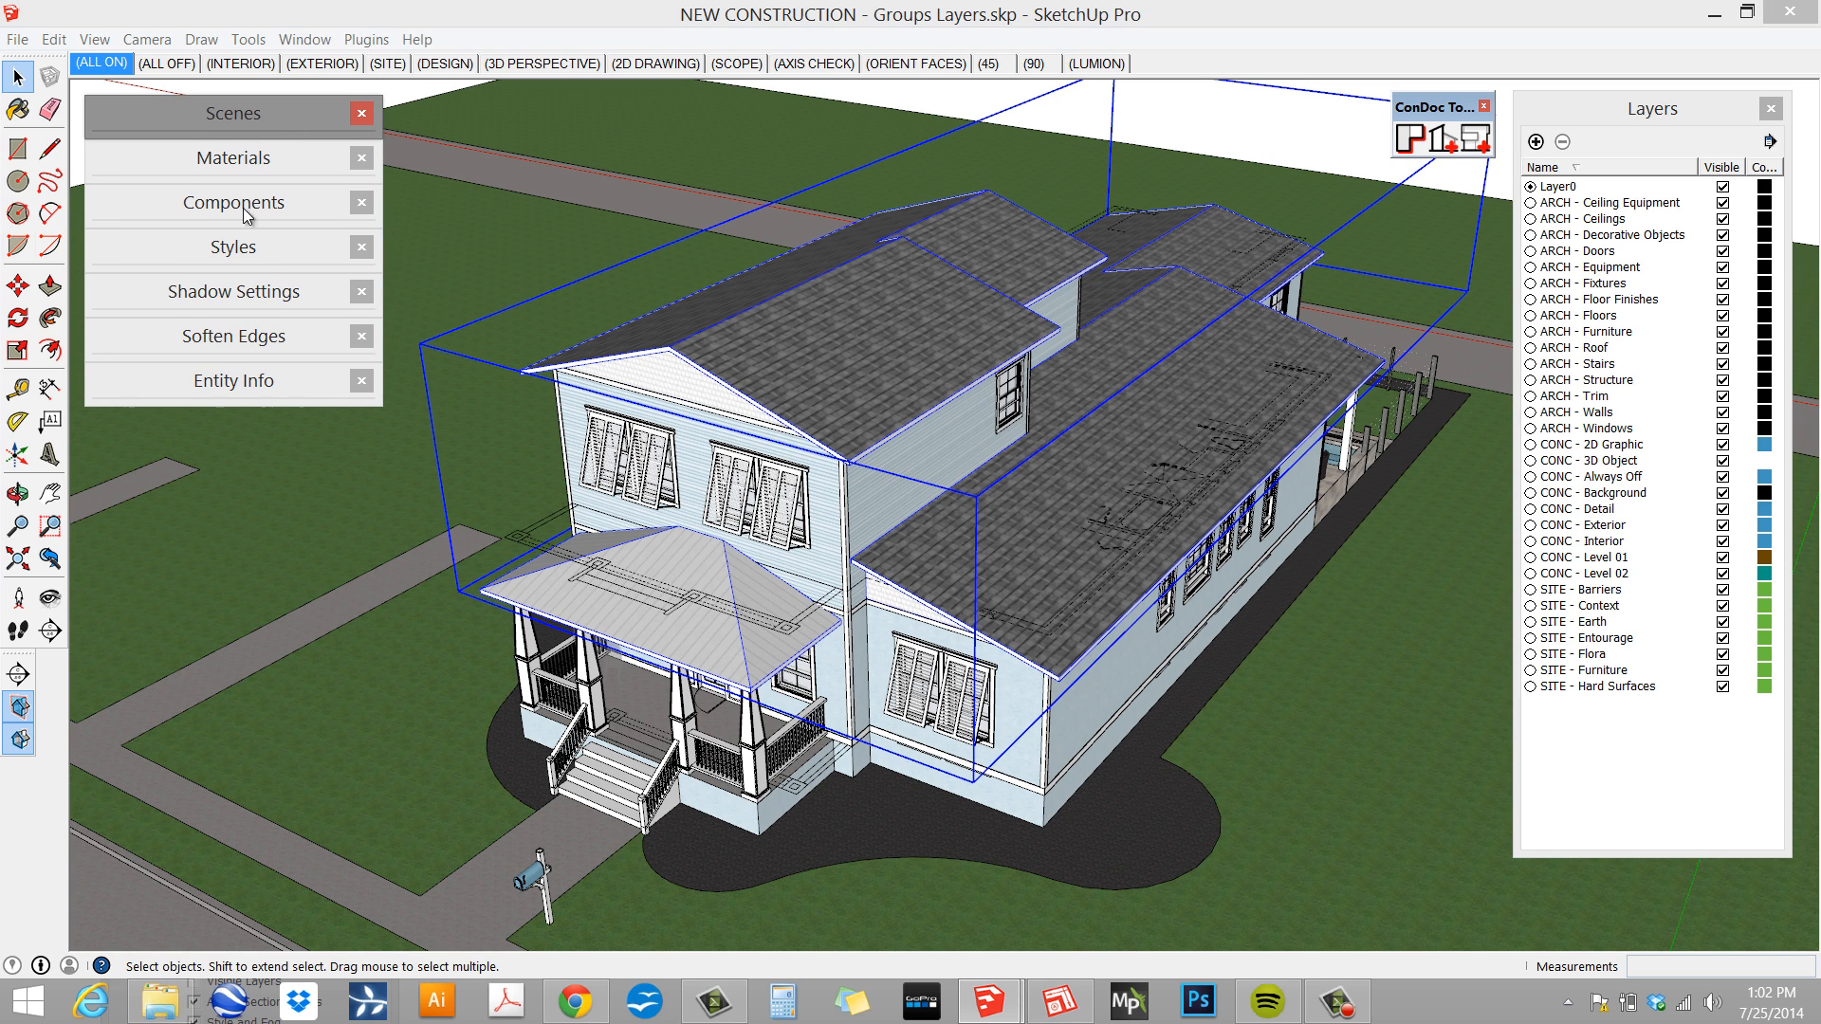
left_click(243, 381)
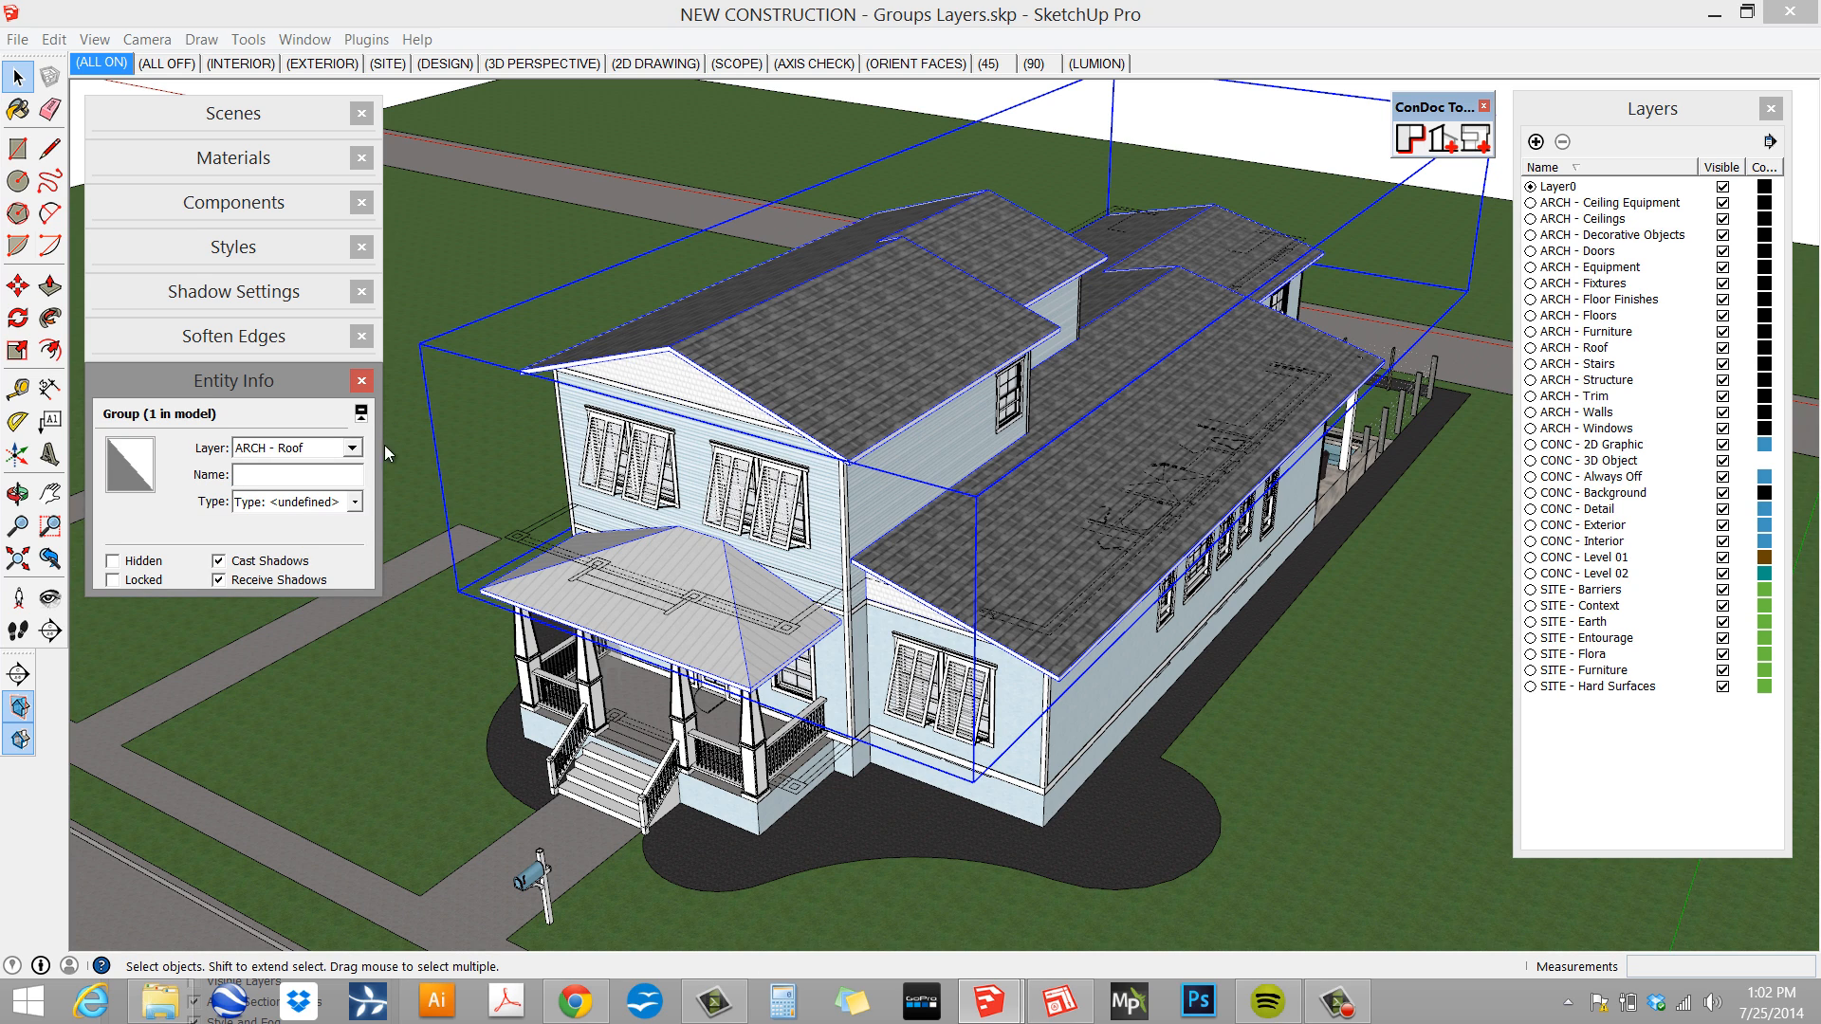
- Hide the roof group and check which layer the second-level group is assigned to
key("Delete")
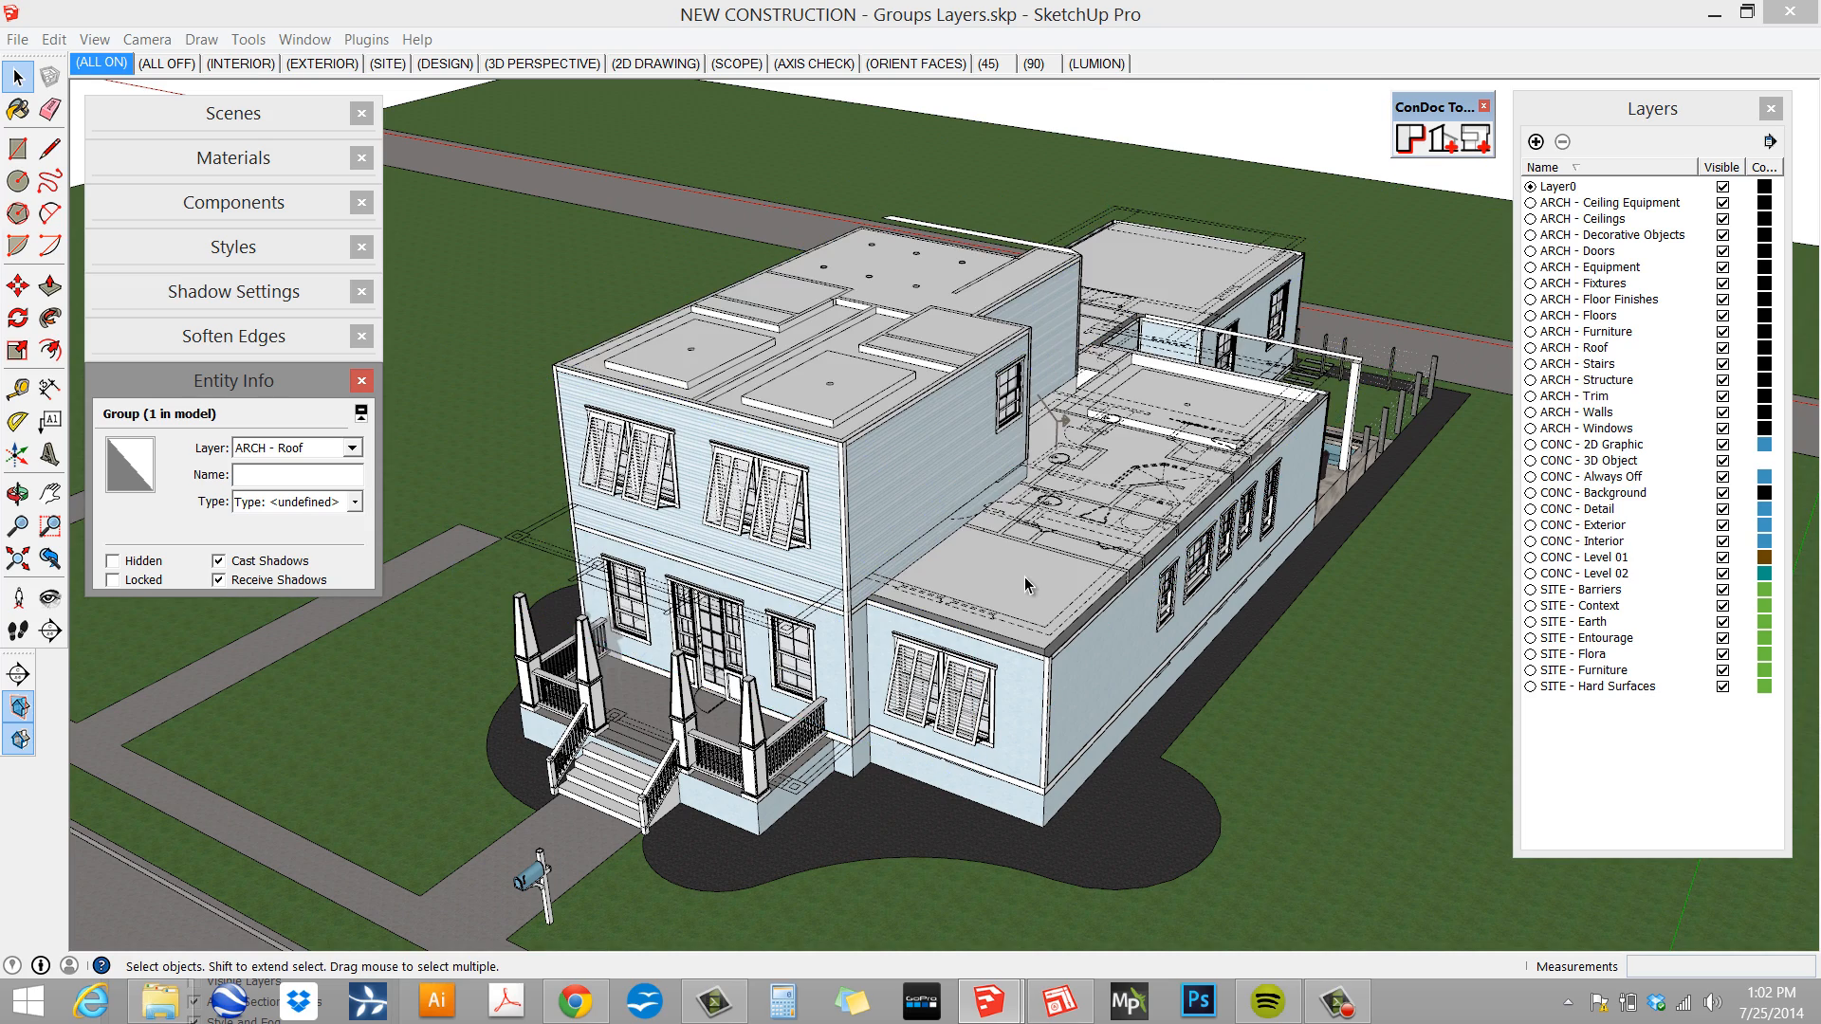
middle_click_drag(1025, 576, 973, 479)
left_click(926, 400)
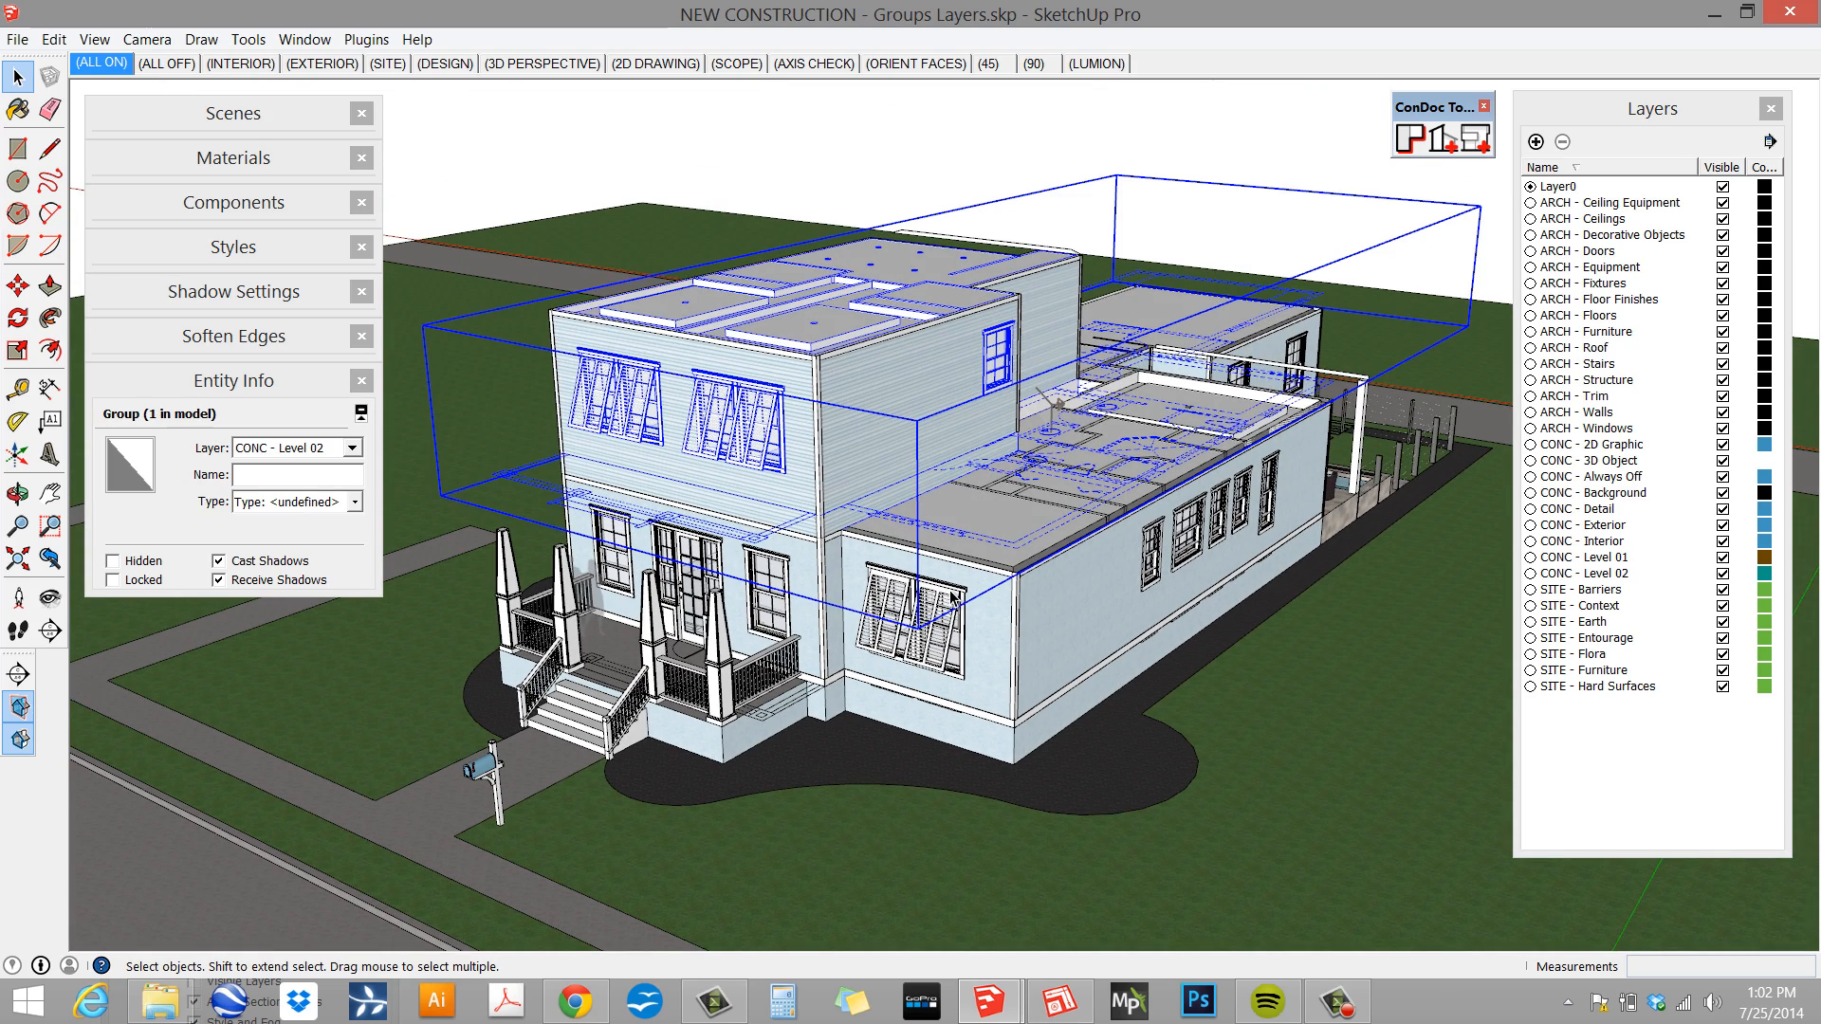
middle_click_drag(1006, 465, 1138, 284)
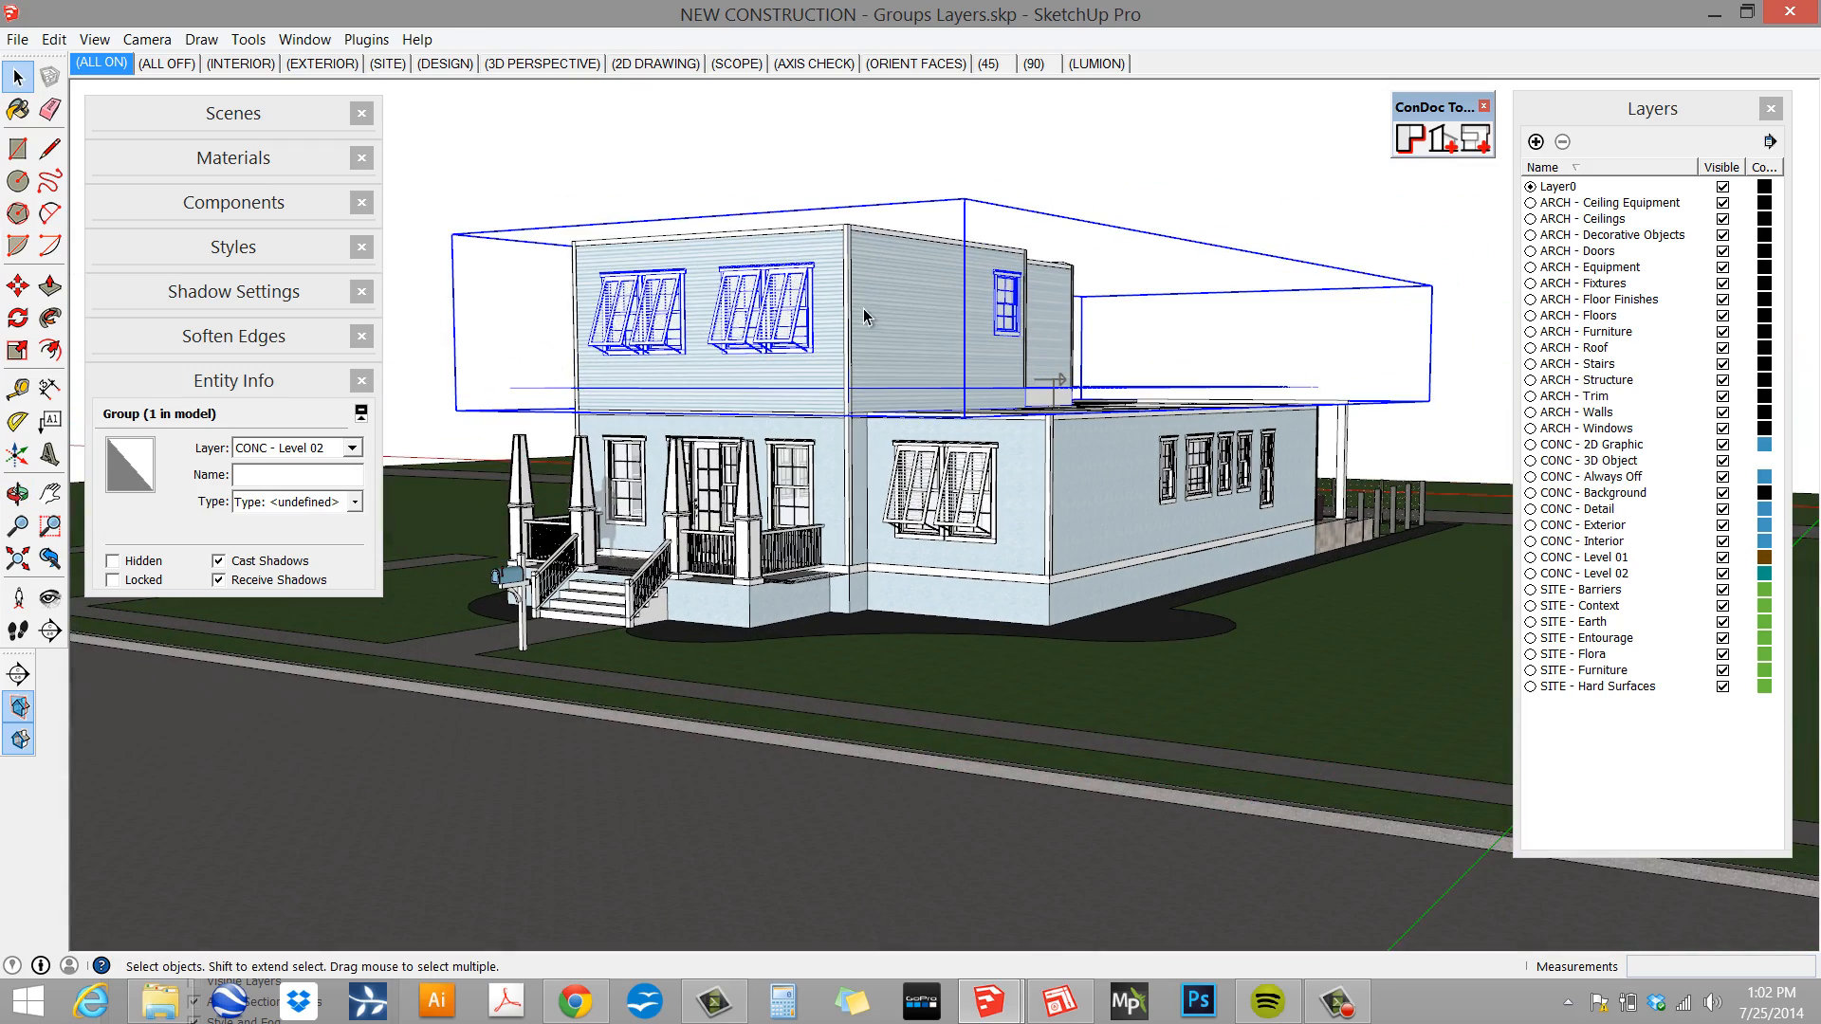
middle_click_drag(912, 342, 960, 376)
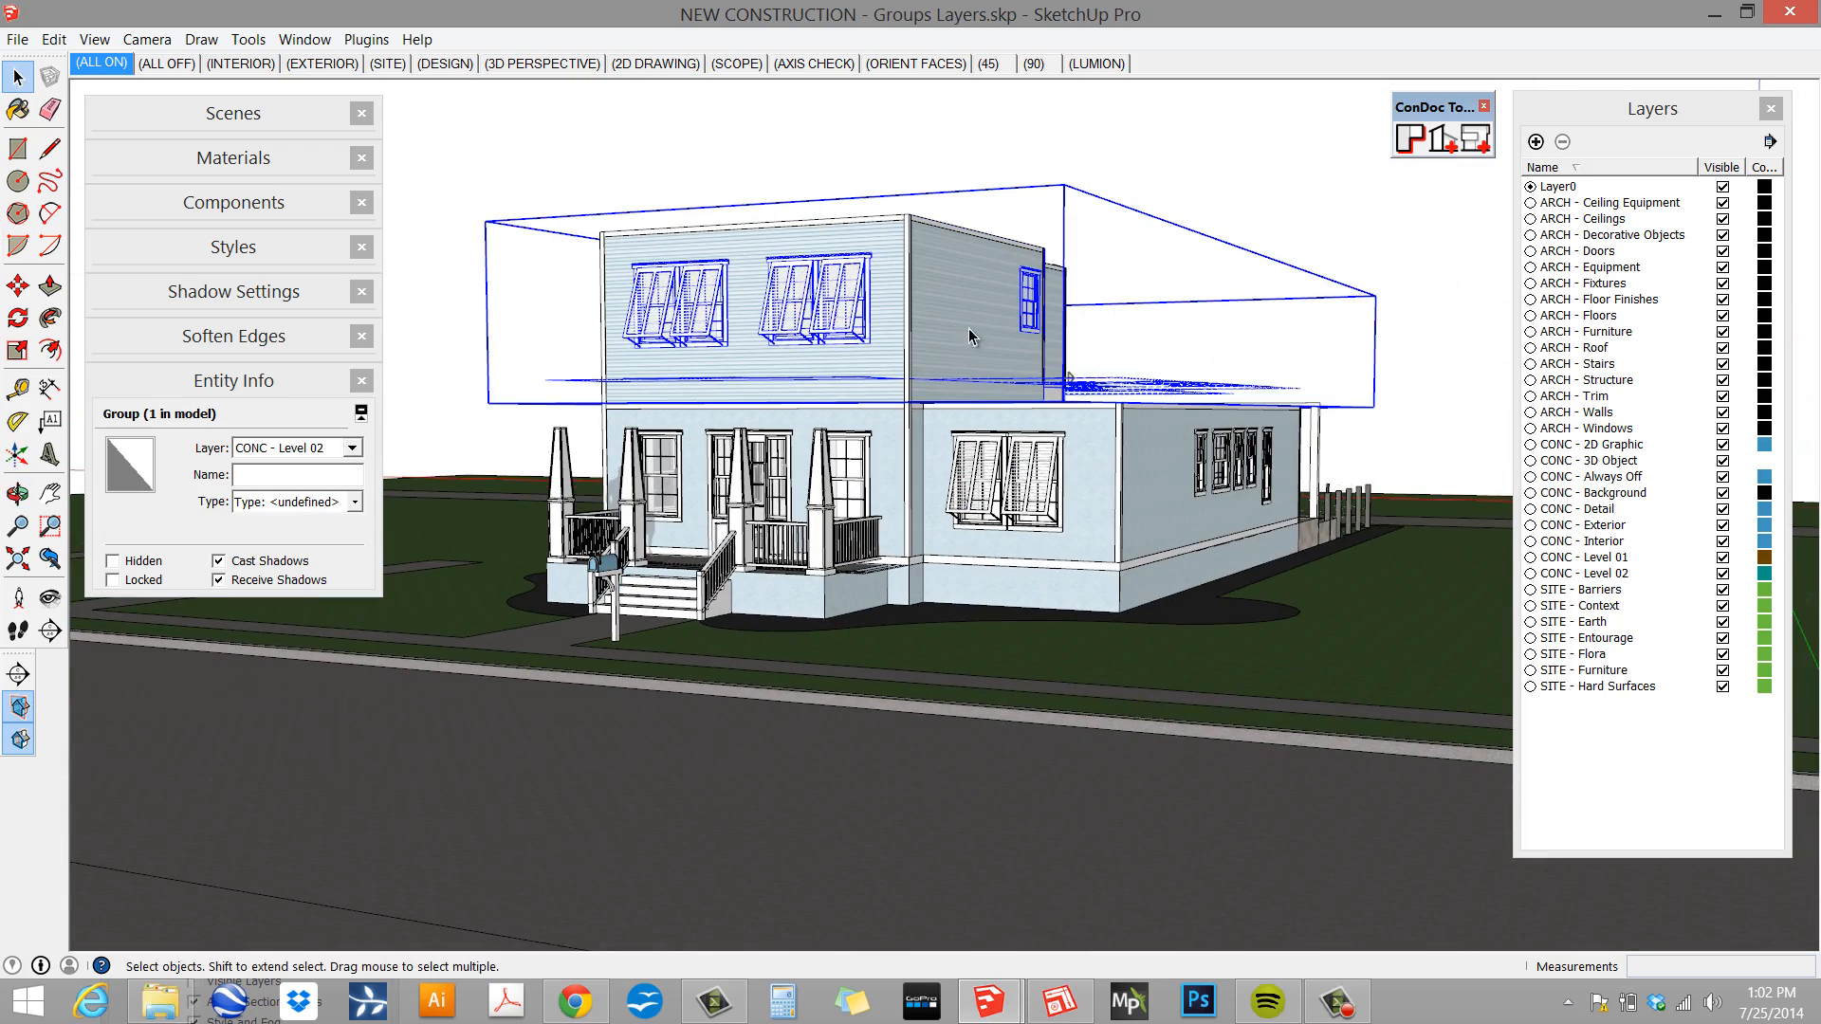
key("m")
left_click(967, 328)
key("Escape")
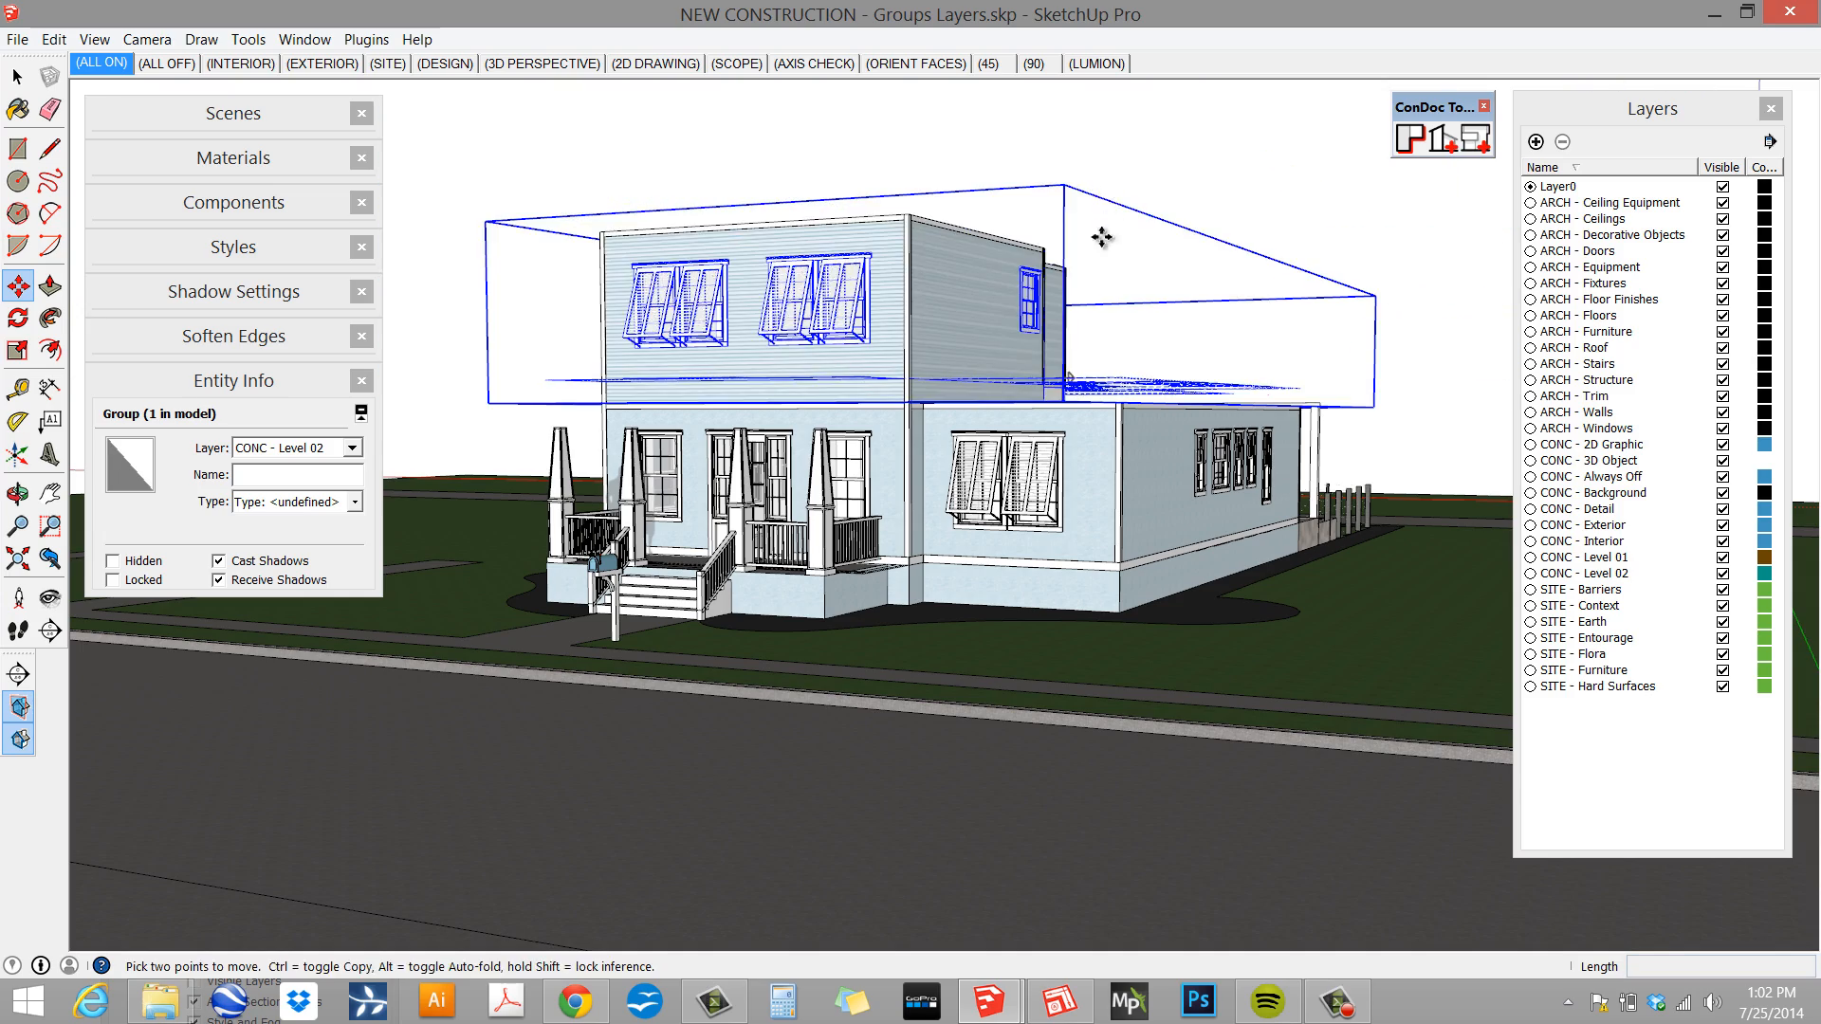
middle_click_drag(1101, 231, 898, 170)
key("space")
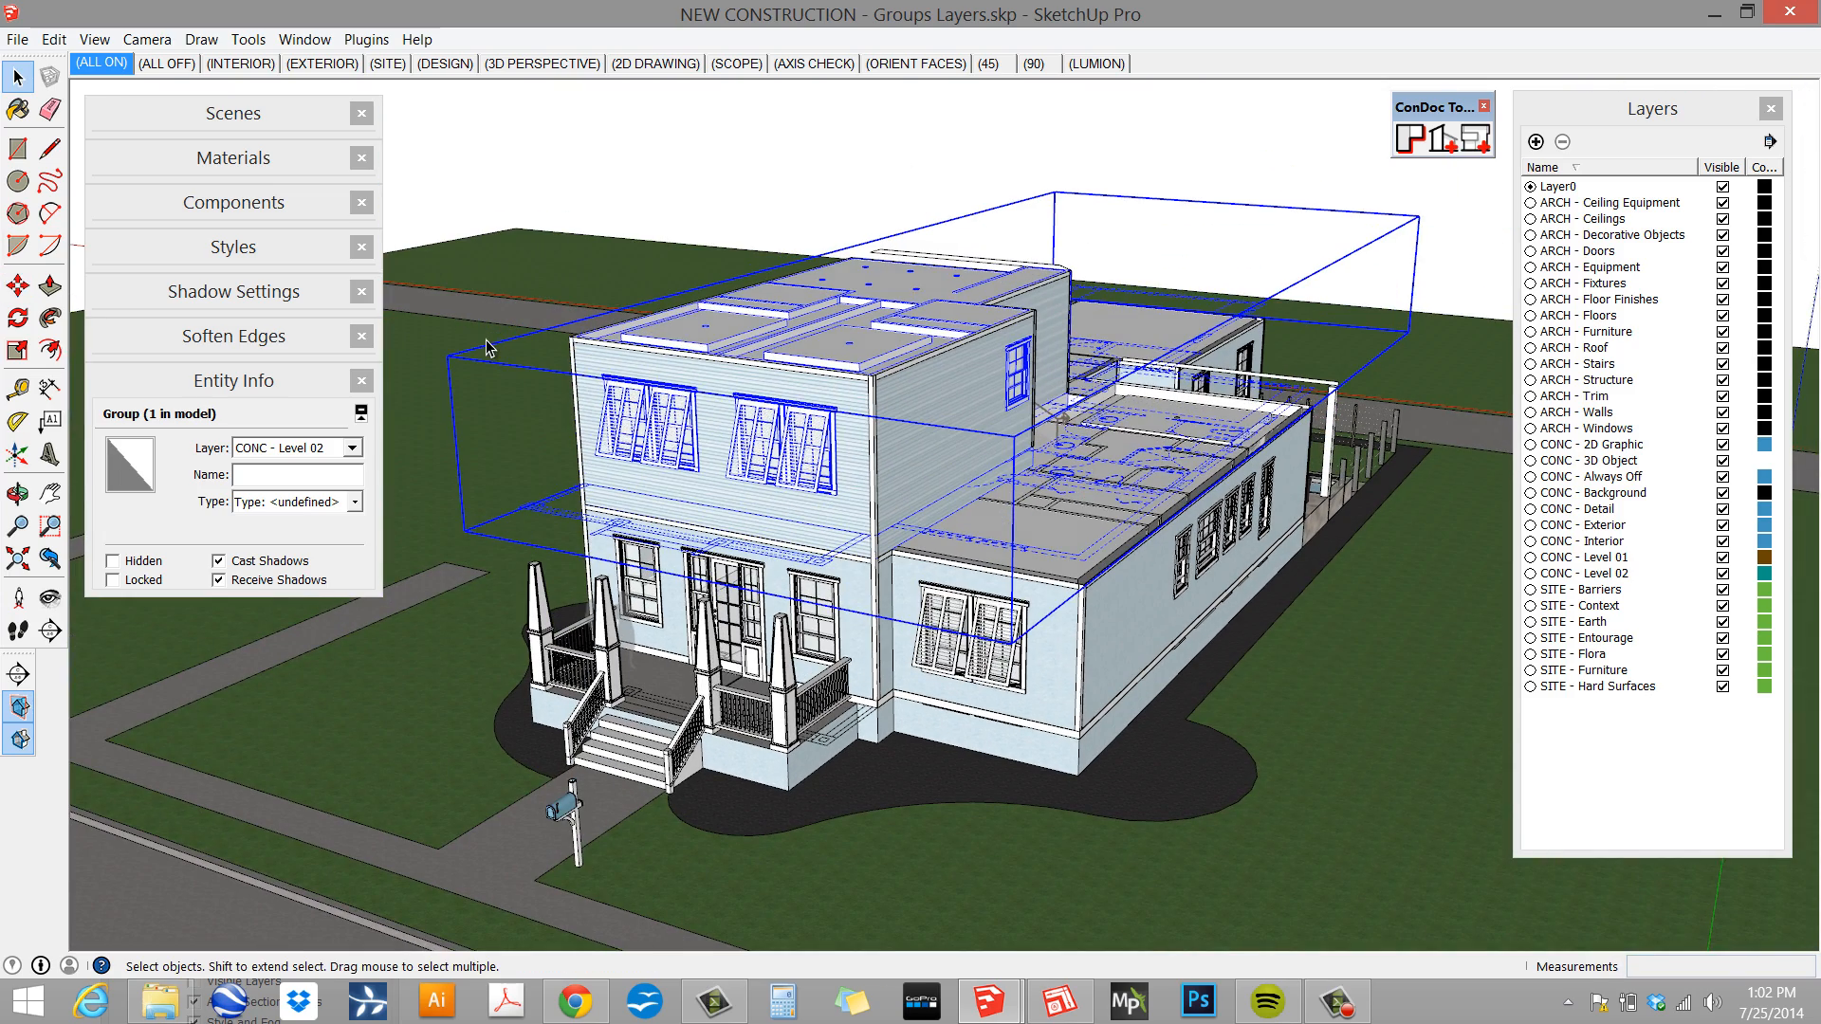
- Open the second-level group for editing and check the layer of the imported floor plan drawing inside it
double_click(932, 383)
middle_click_drag(990, 486, 979, 435)
key("i")
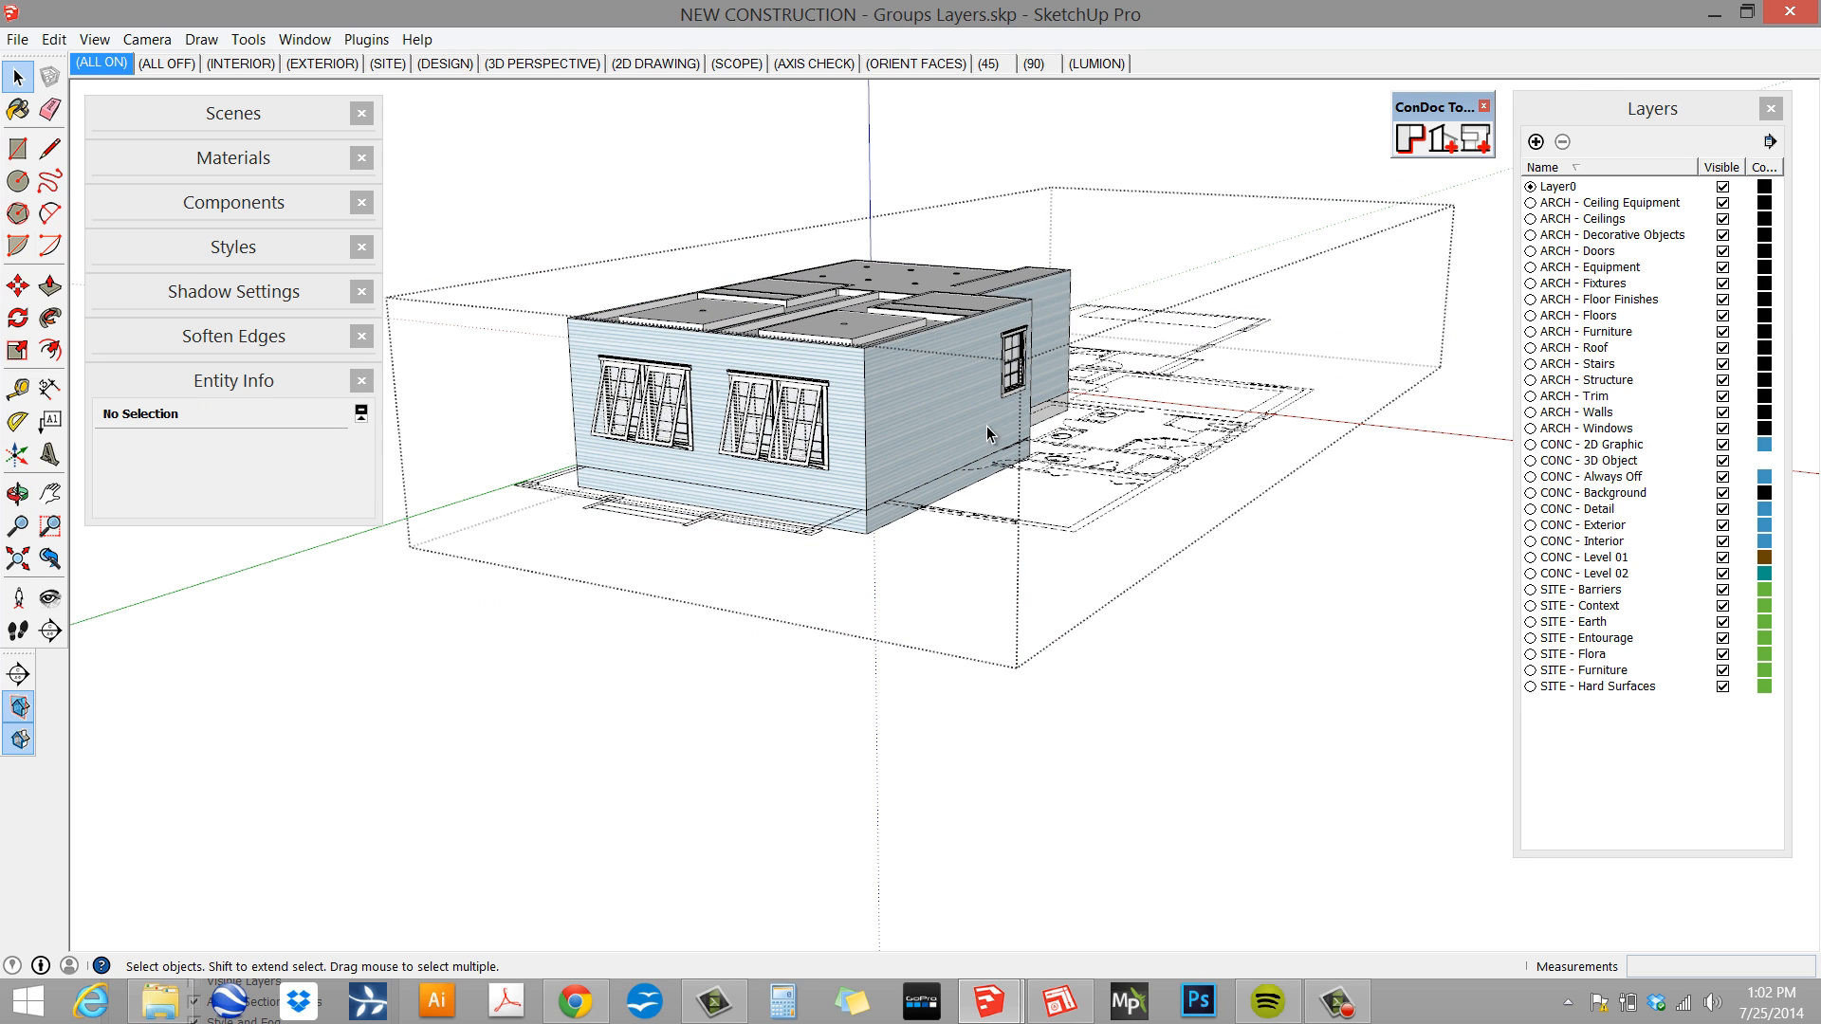
middle_click_drag(970, 362, 941, 407)
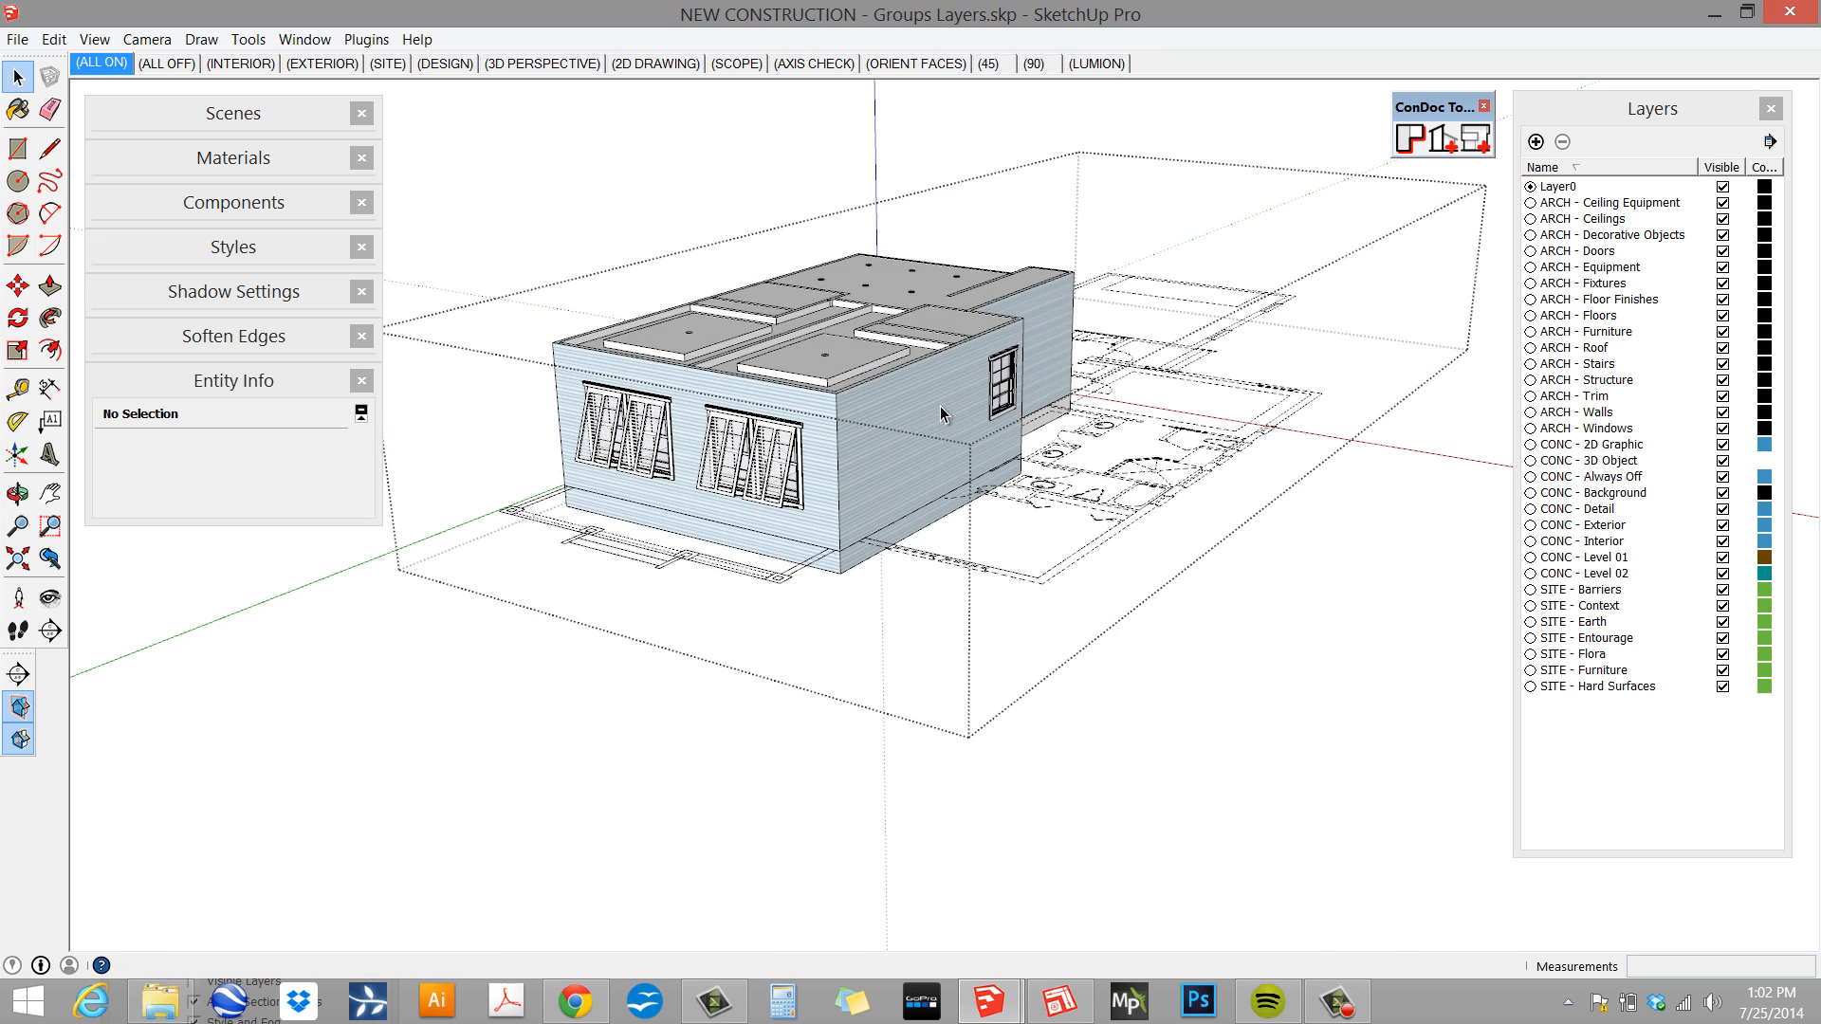
left_click(1213, 292)
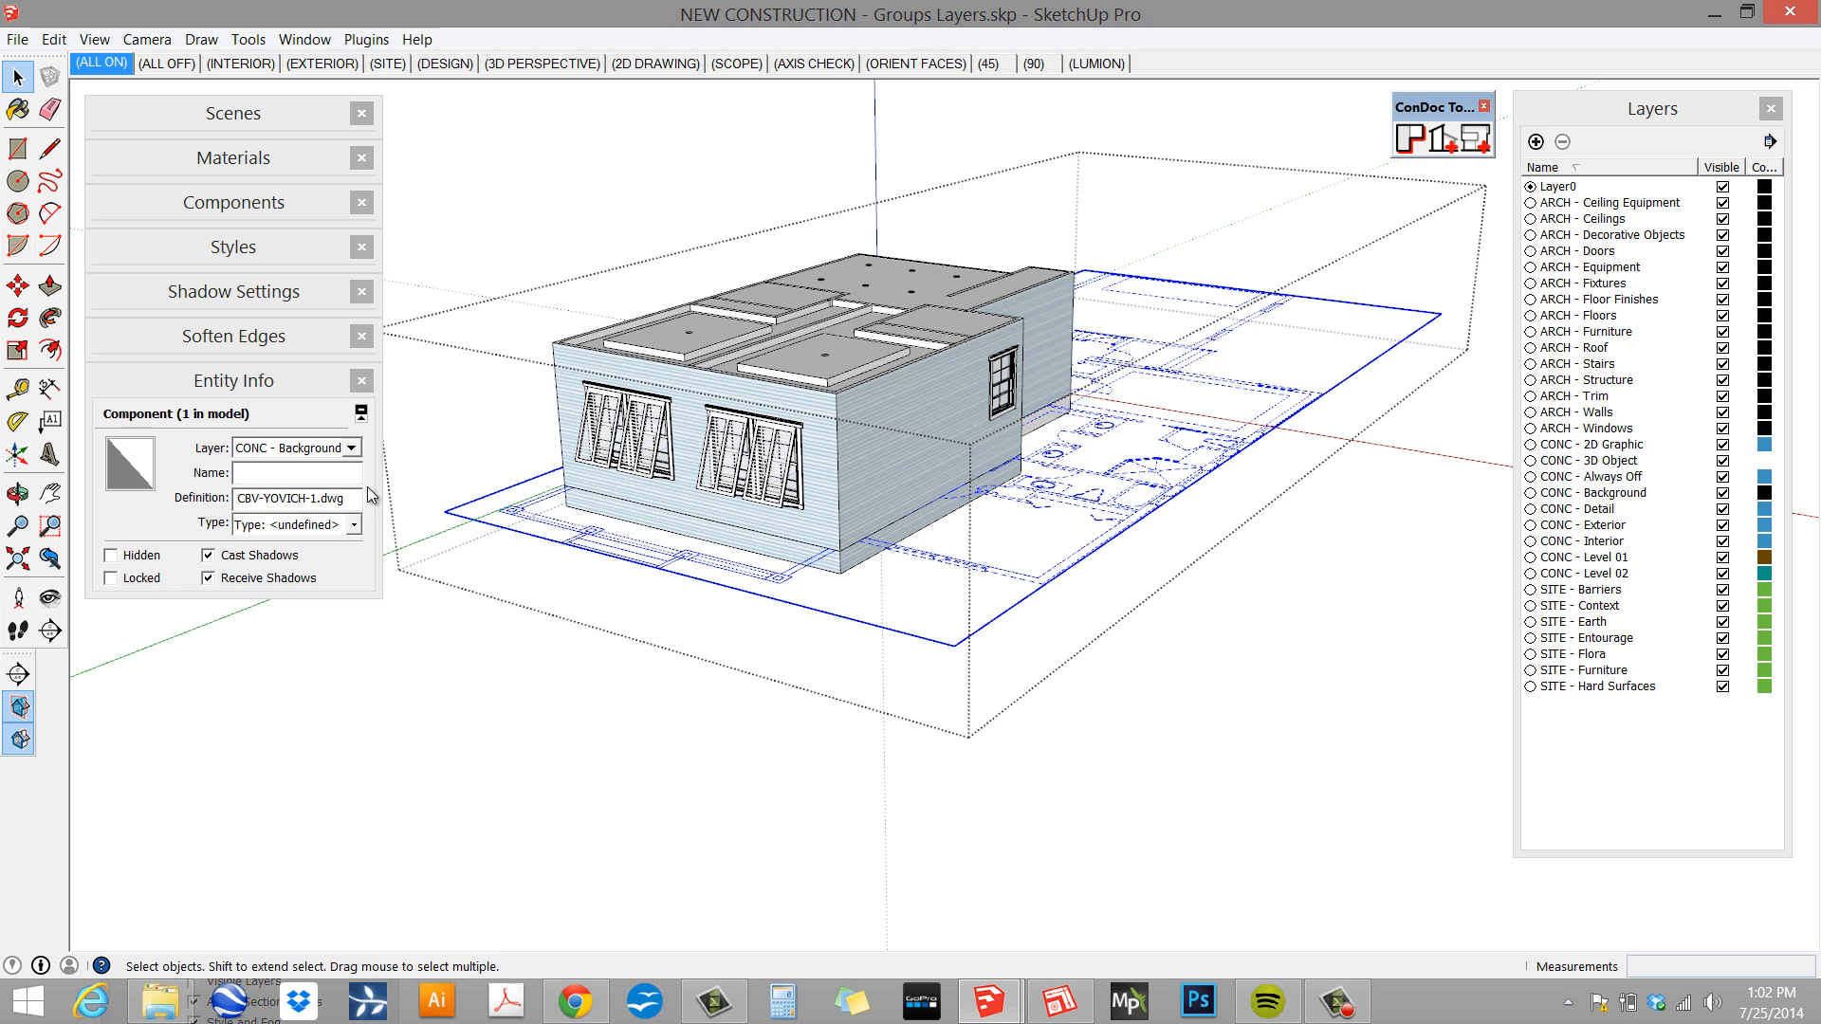
middle_click_drag(918, 419, 919, 413)
middle_click_drag(788, 513, 791, 681)
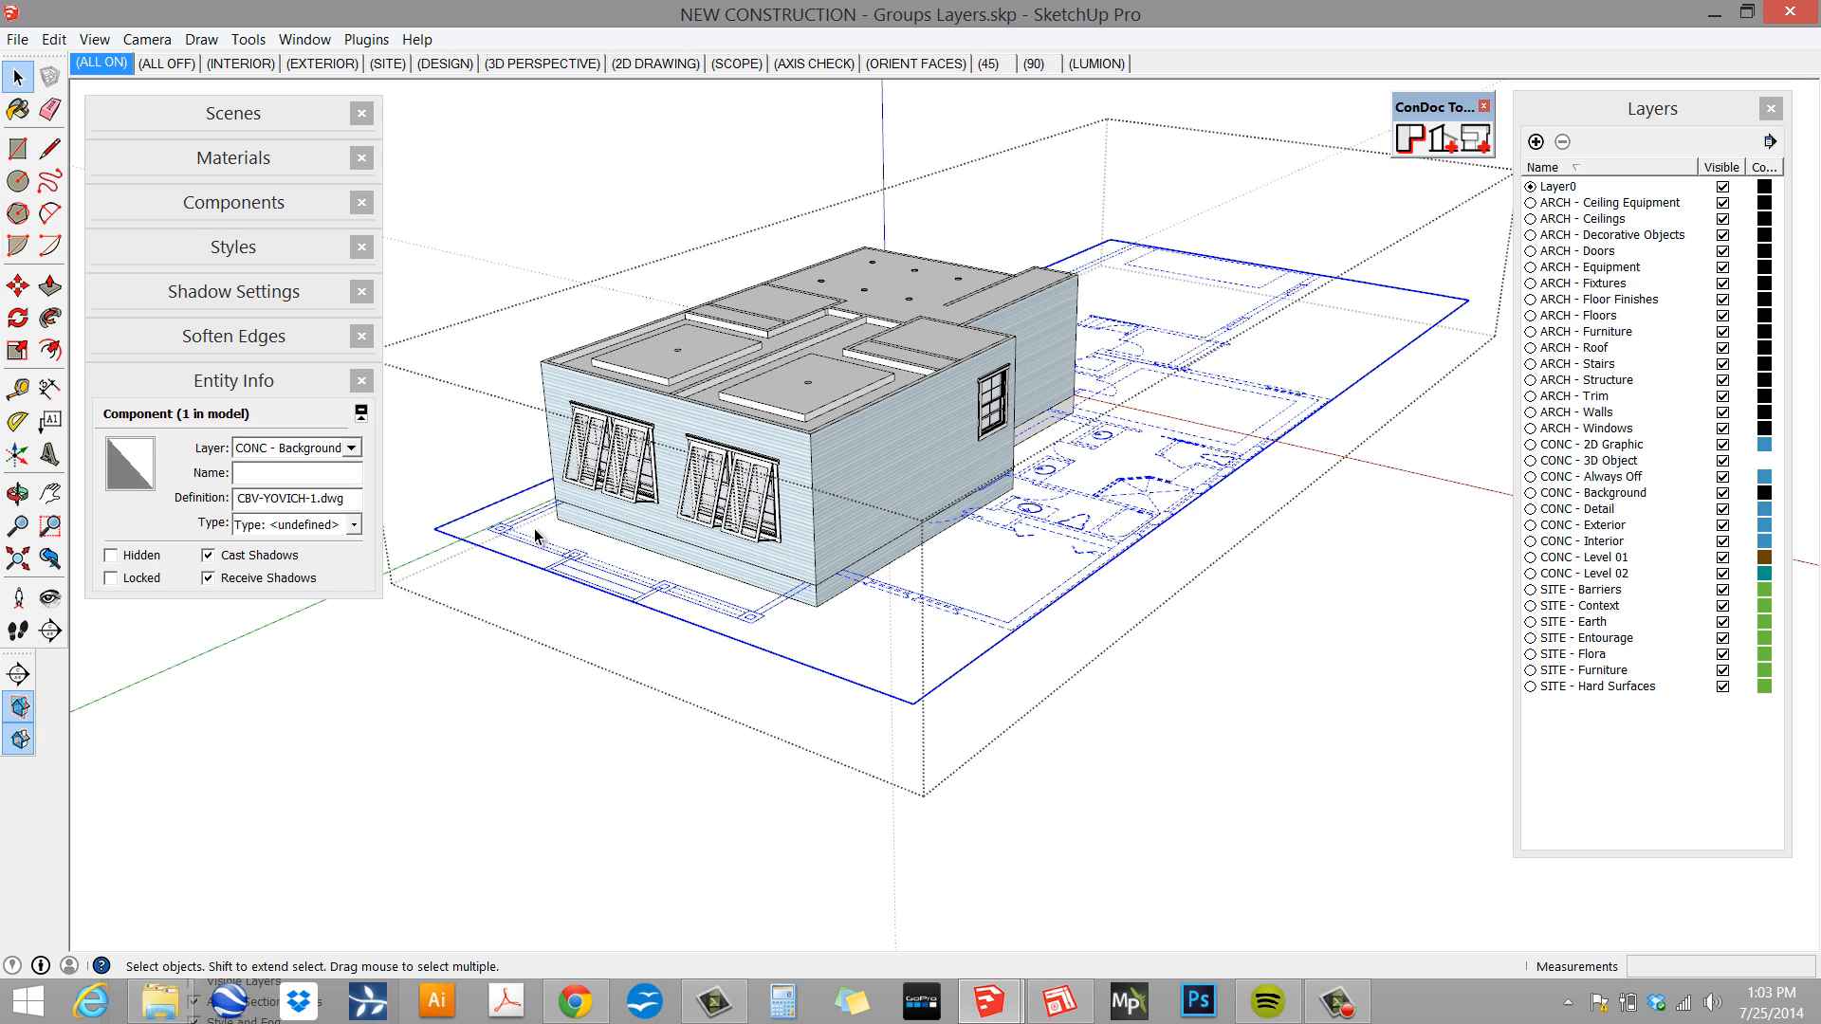
- Check the layer of the second-level walls group, and the layers of the exterior and interior wall groups nested inside it
left_click(856, 444)
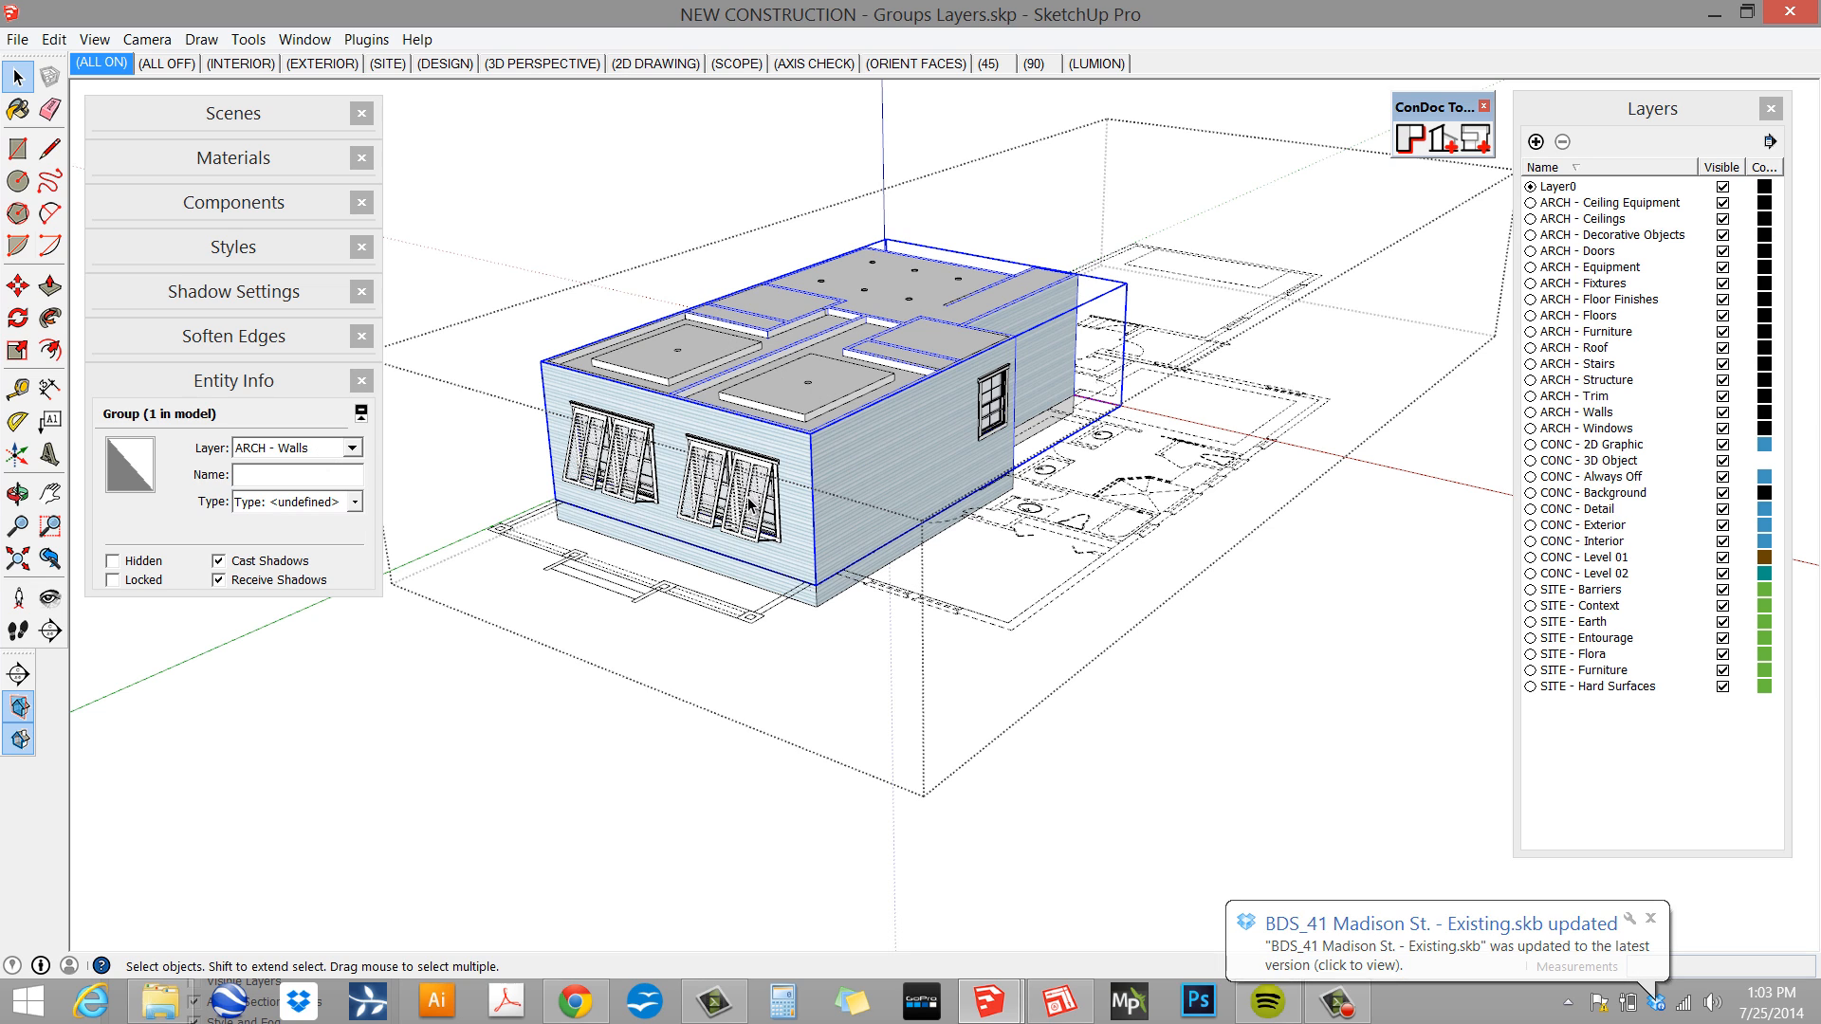
double_click(891, 434)
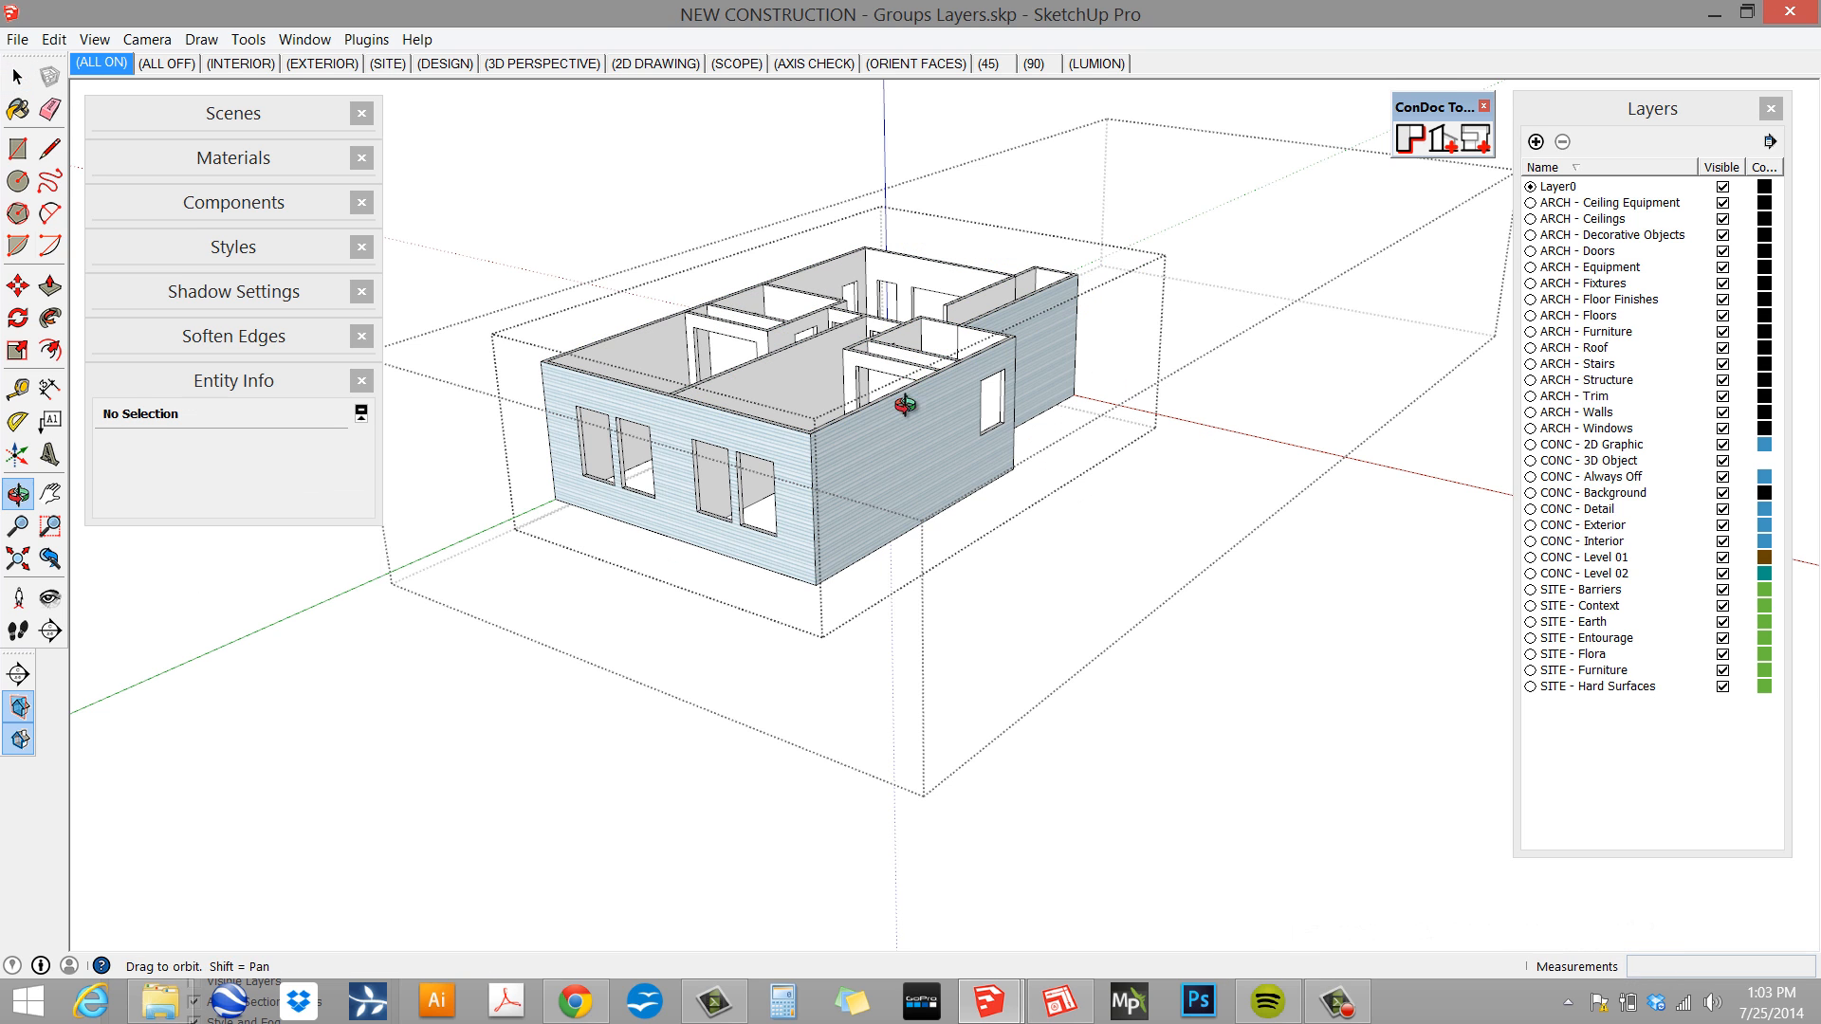
left_click(1015, 356)
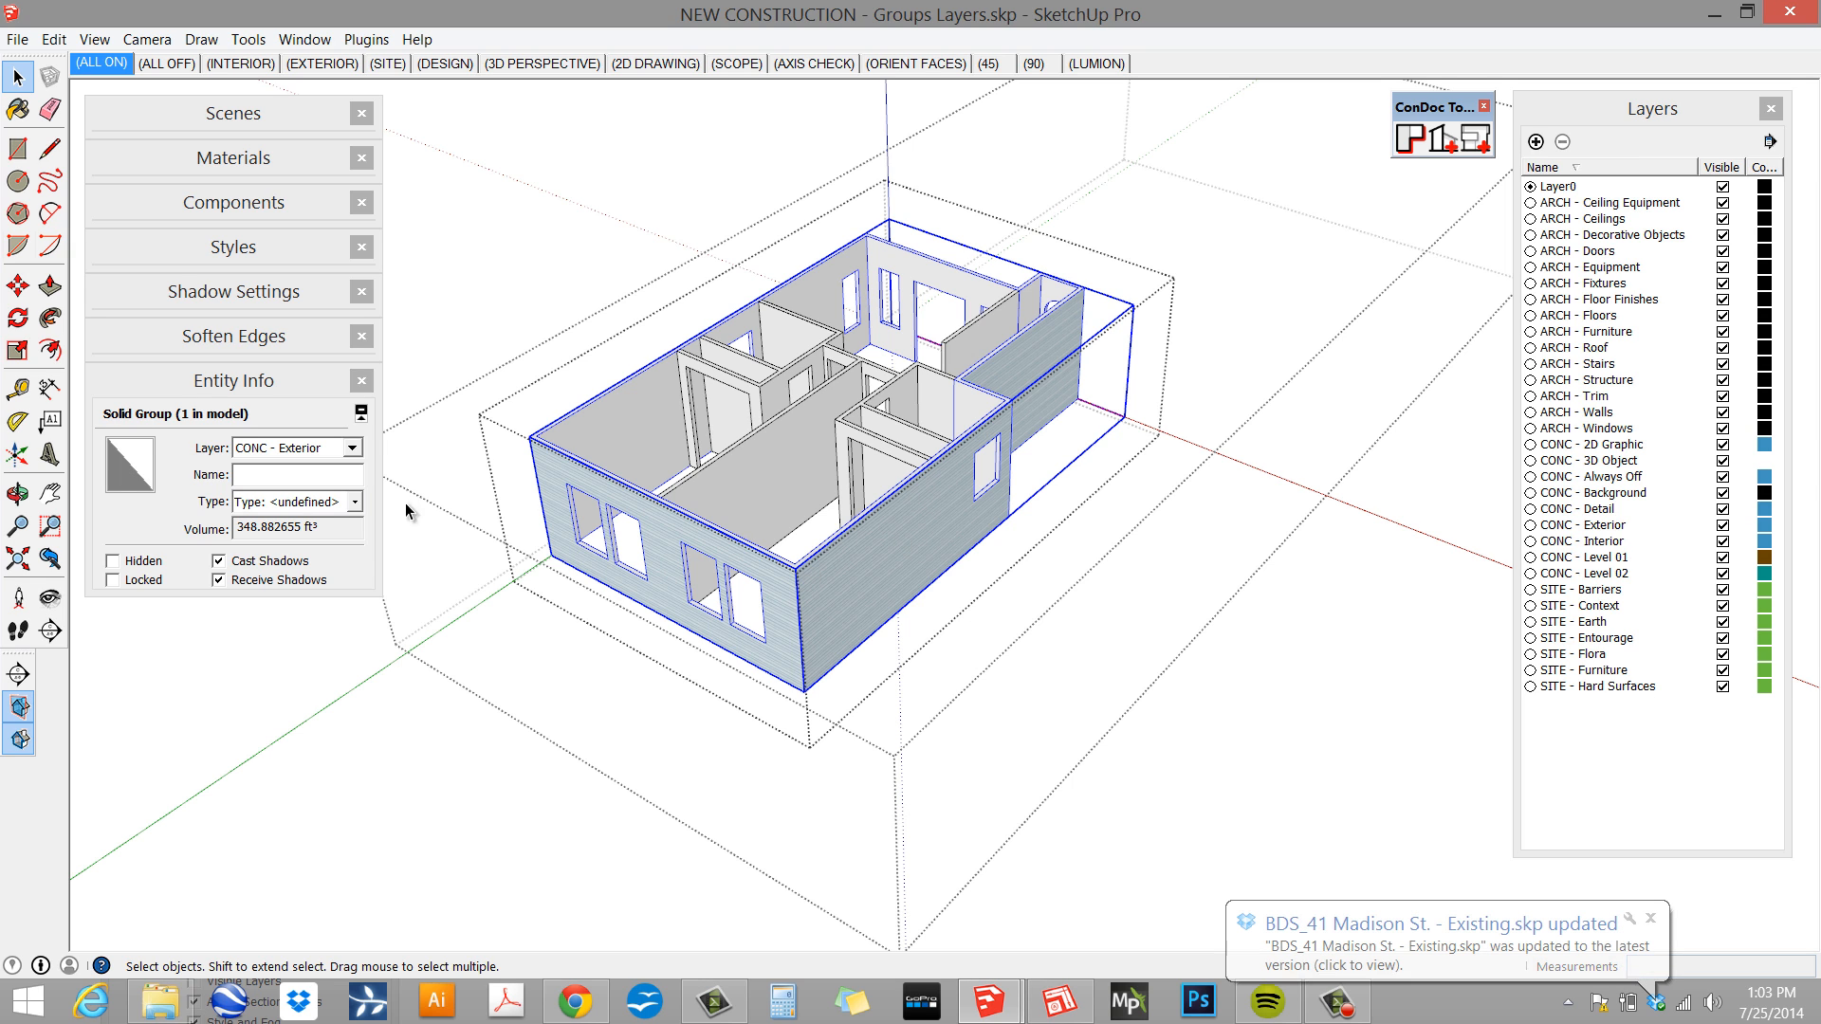
left_click(779, 453)
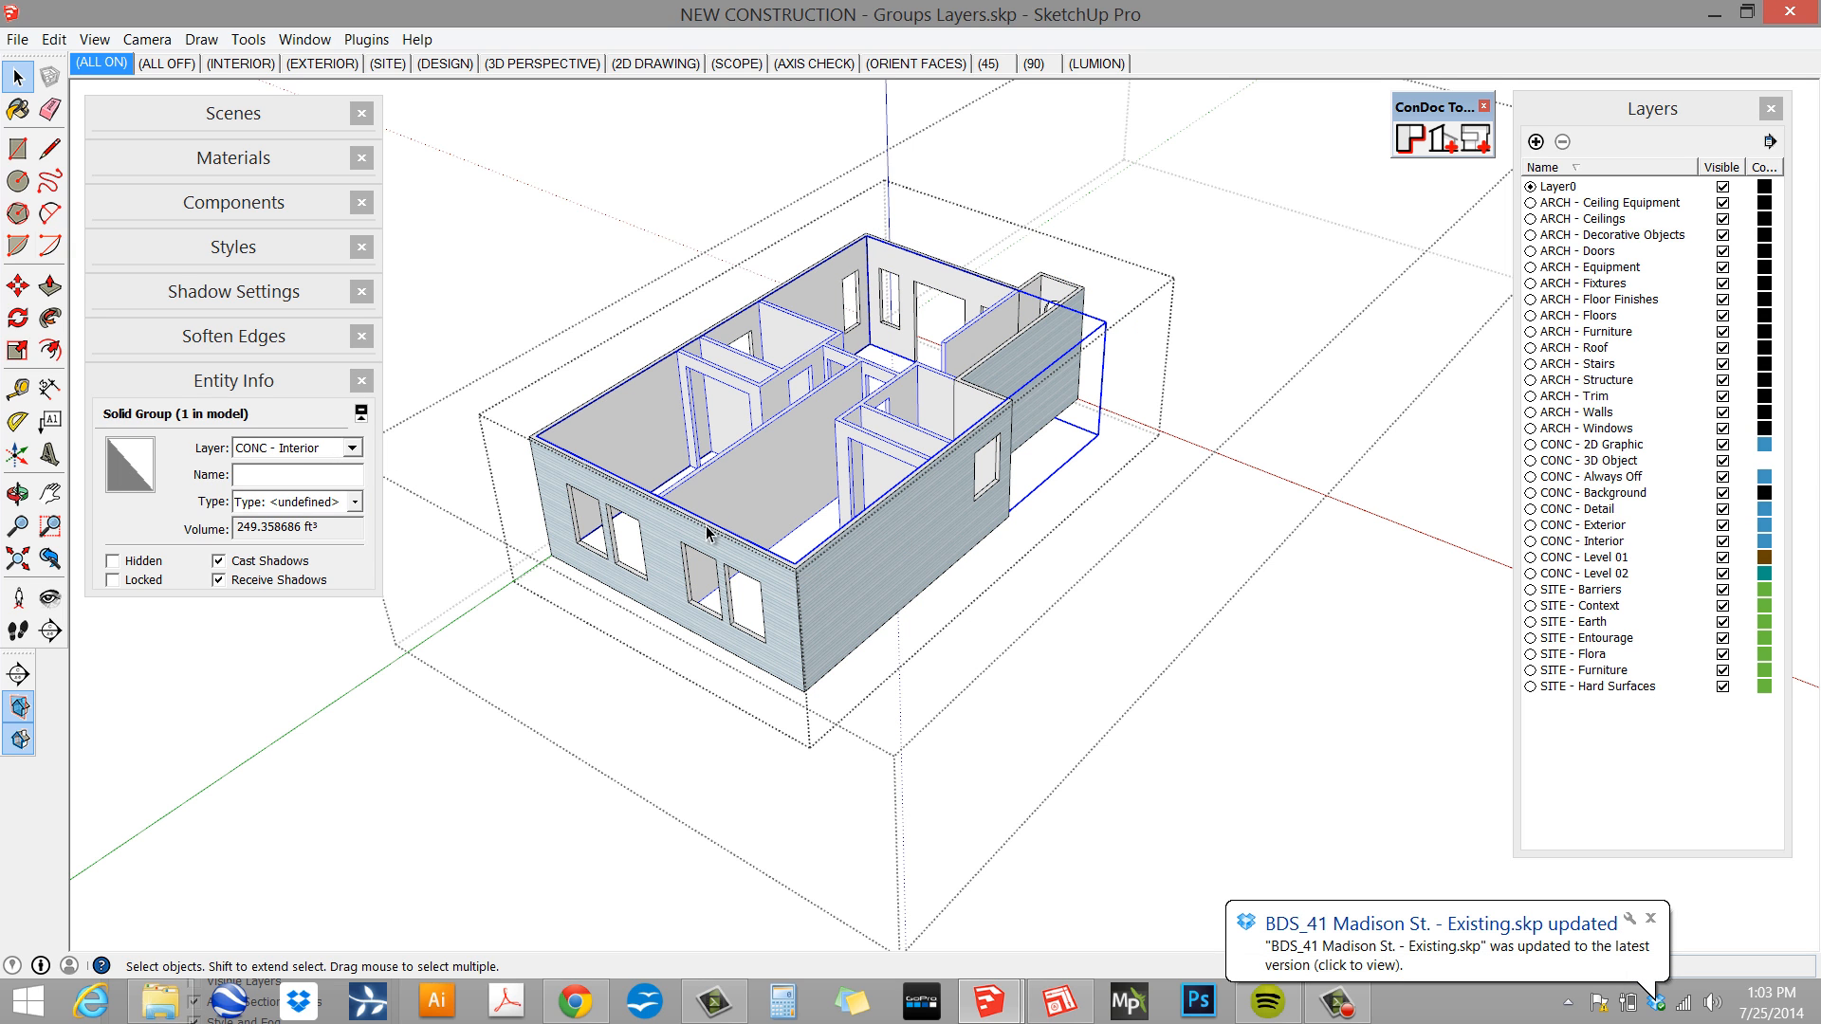
middle_click_drag(951, 649, 976, 517)
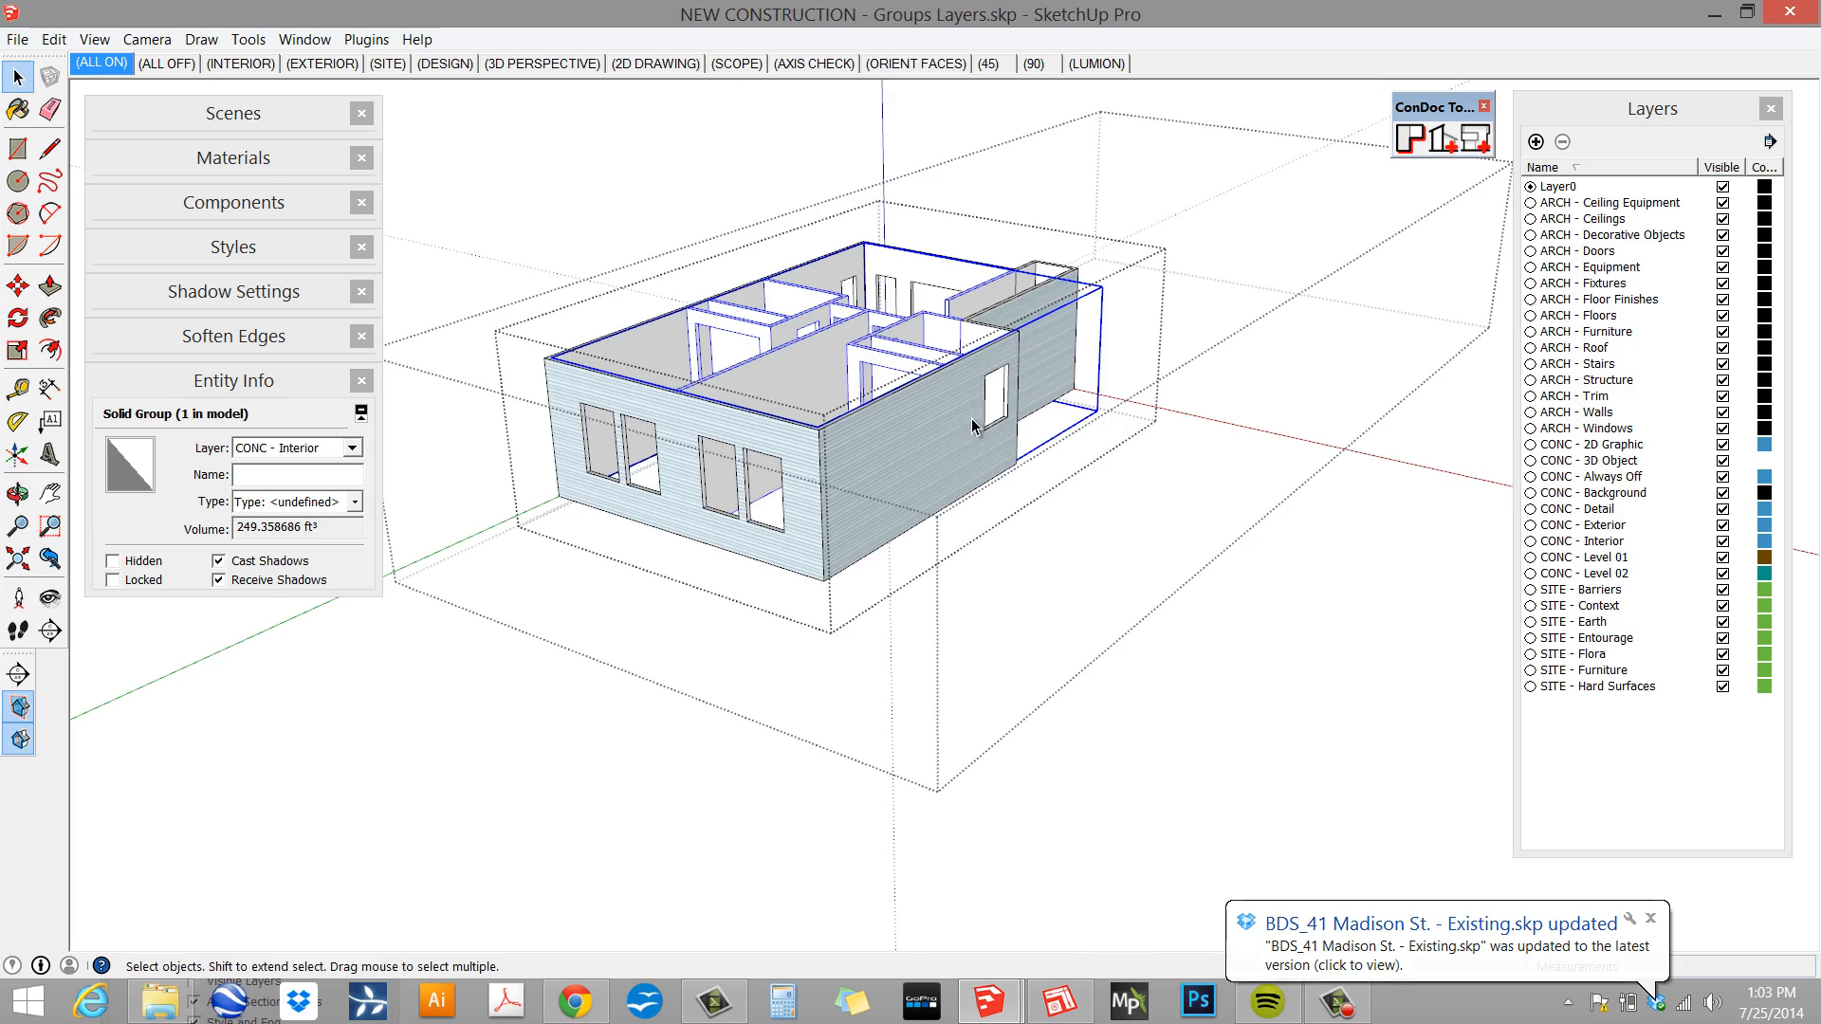
- Close the nested wall and second-level groups and unhide the roof
scroll(974, 423, "down", 2)
key("Escape")
key("Escape")
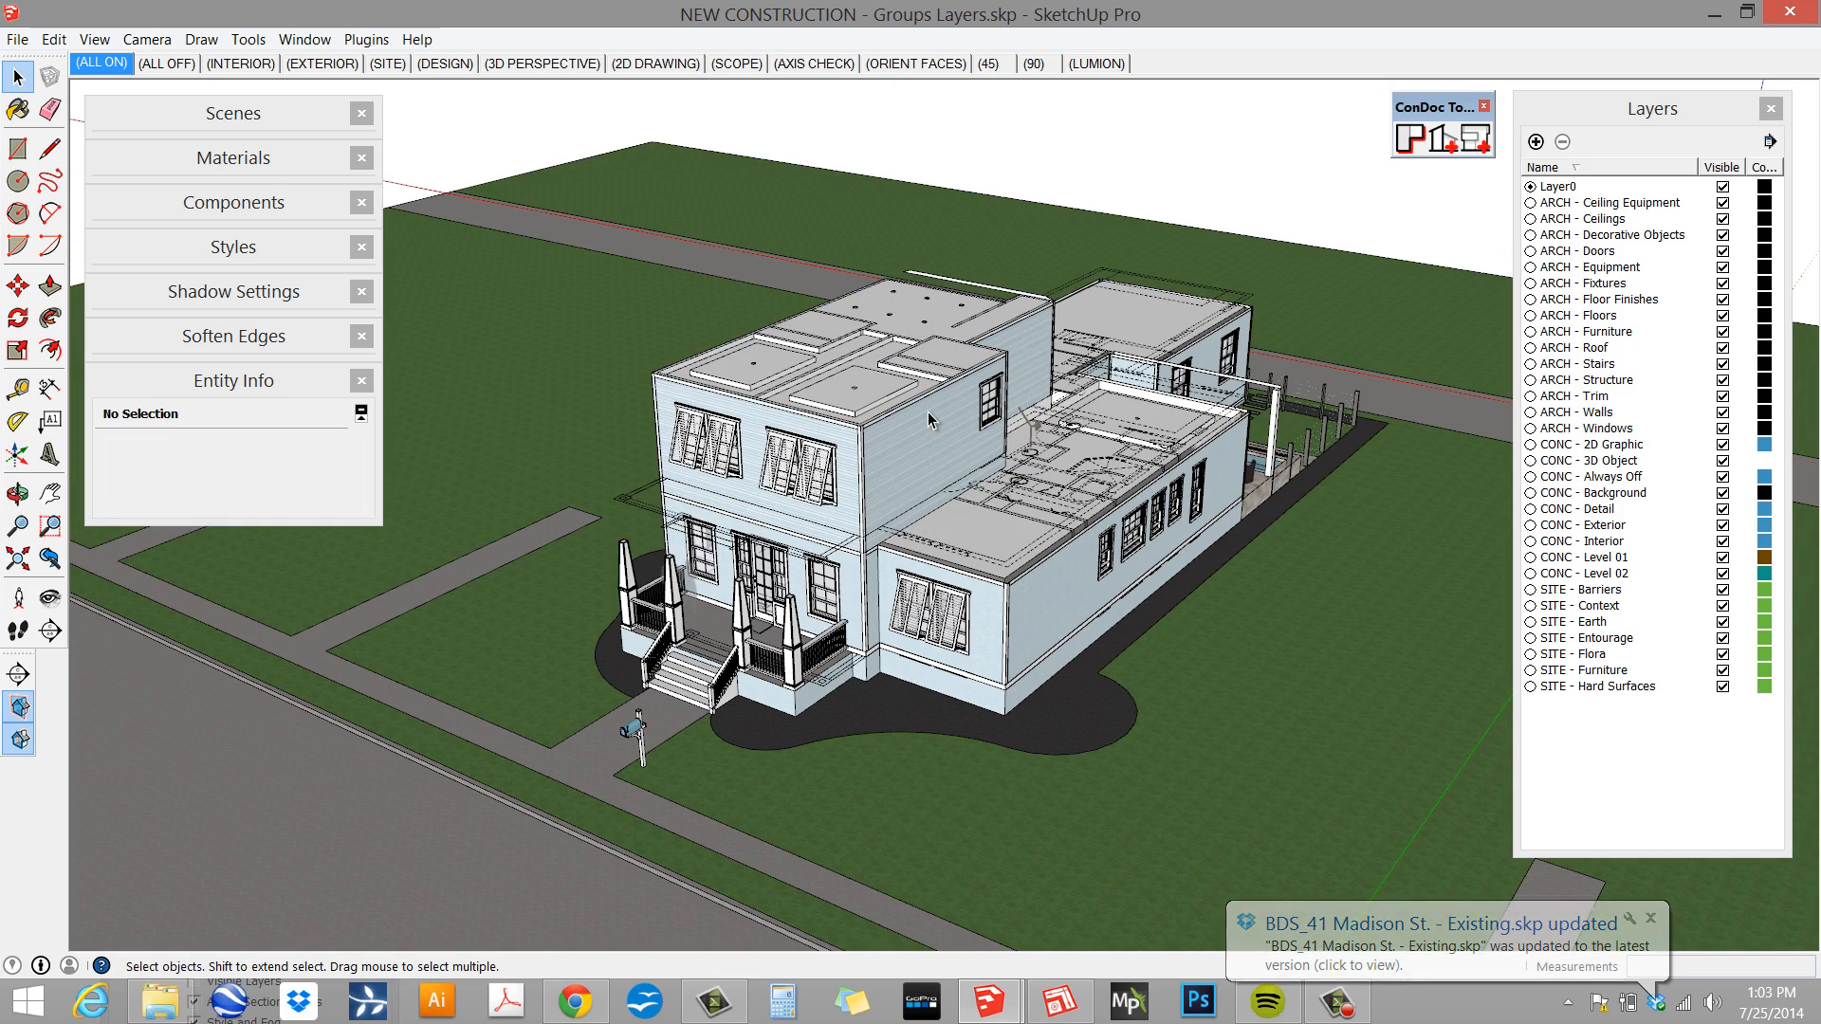
key("shift+h")
middle_click_drag(867, 528, 852, 490)
scroll(853, 489, "up", 2)
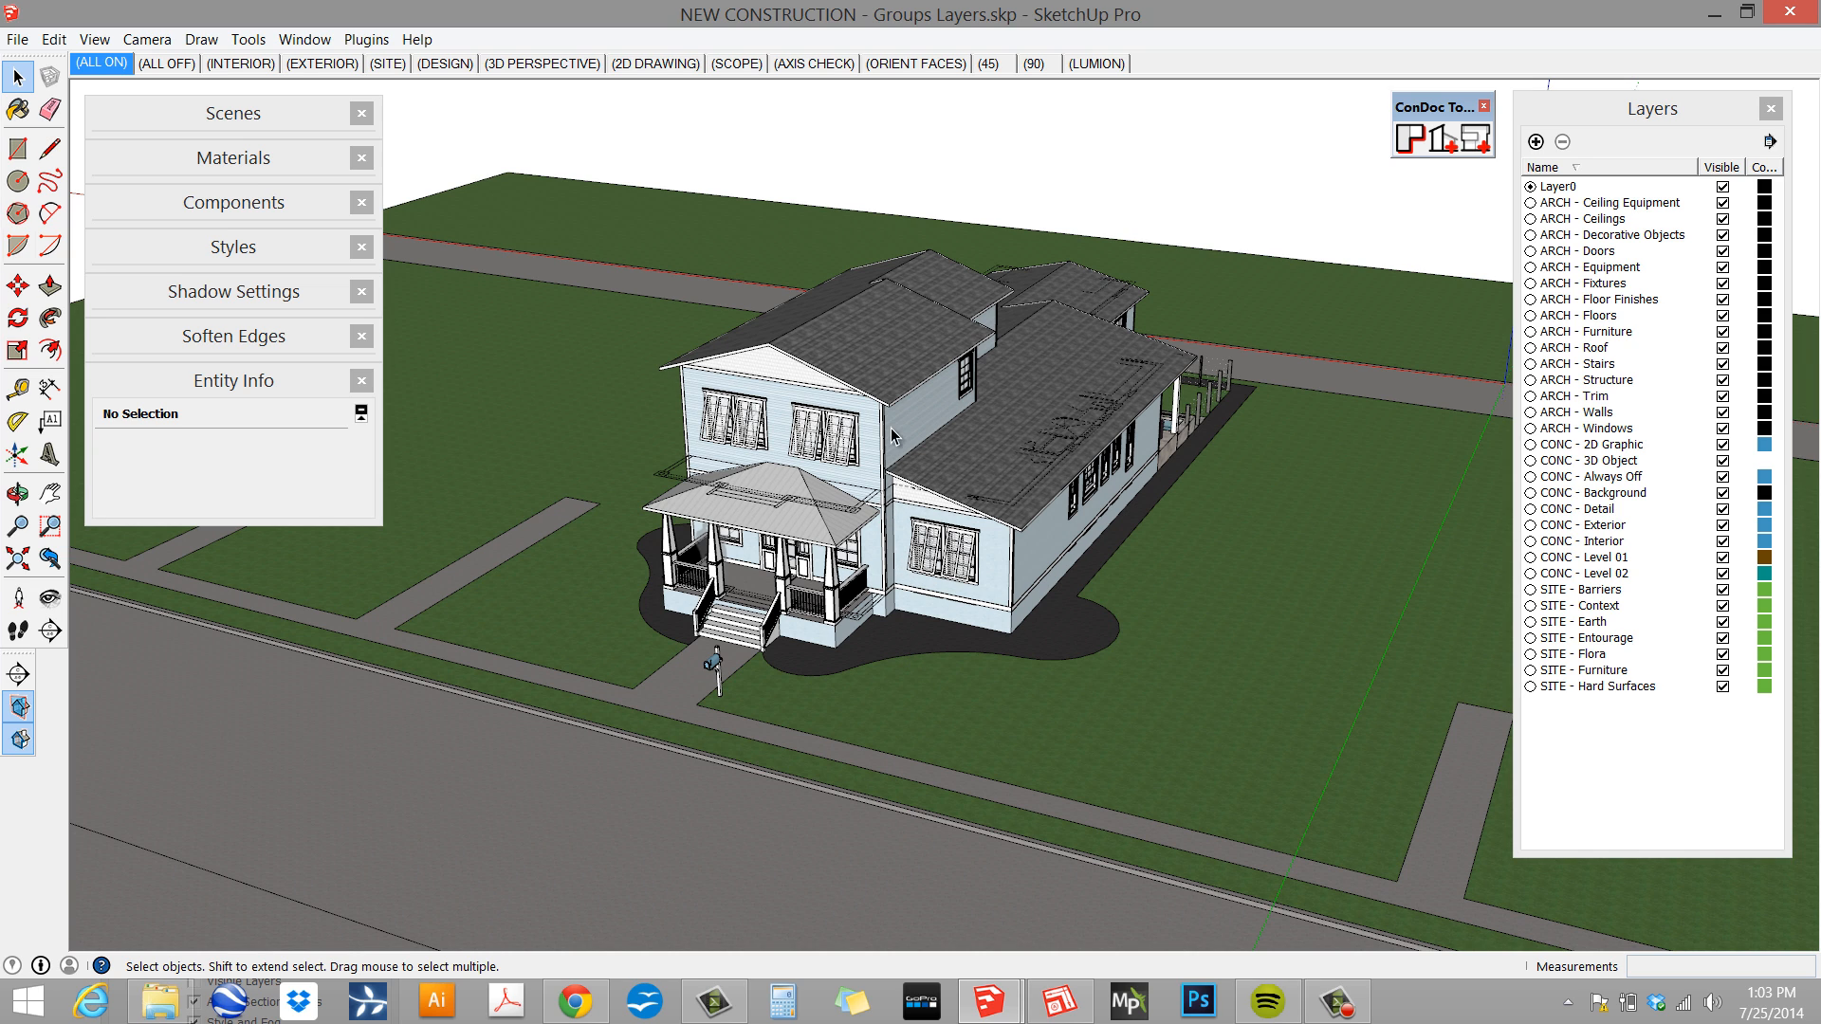
- Move the floating ConDoc toolbar away from the Layers window, into the open area above the house
middle_click_drag(1084, 601, 961, 524)
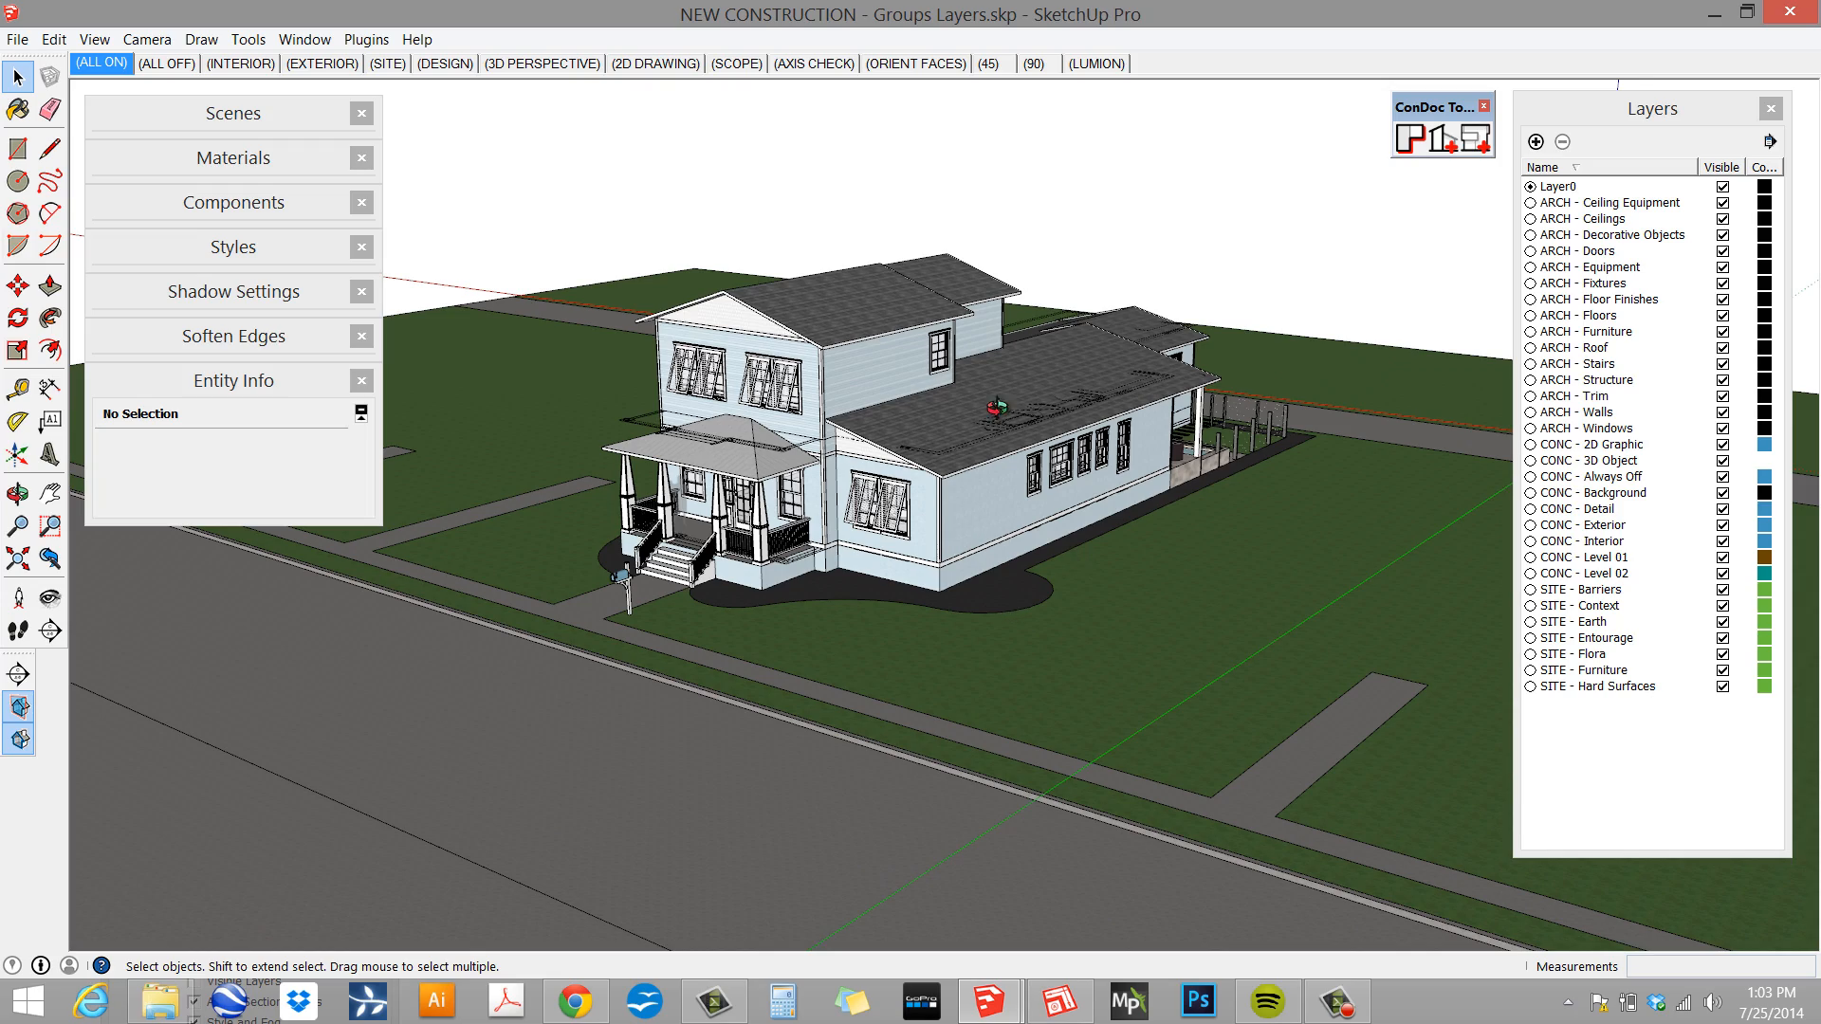
middle_click_drag(999, 408, 500, 525)
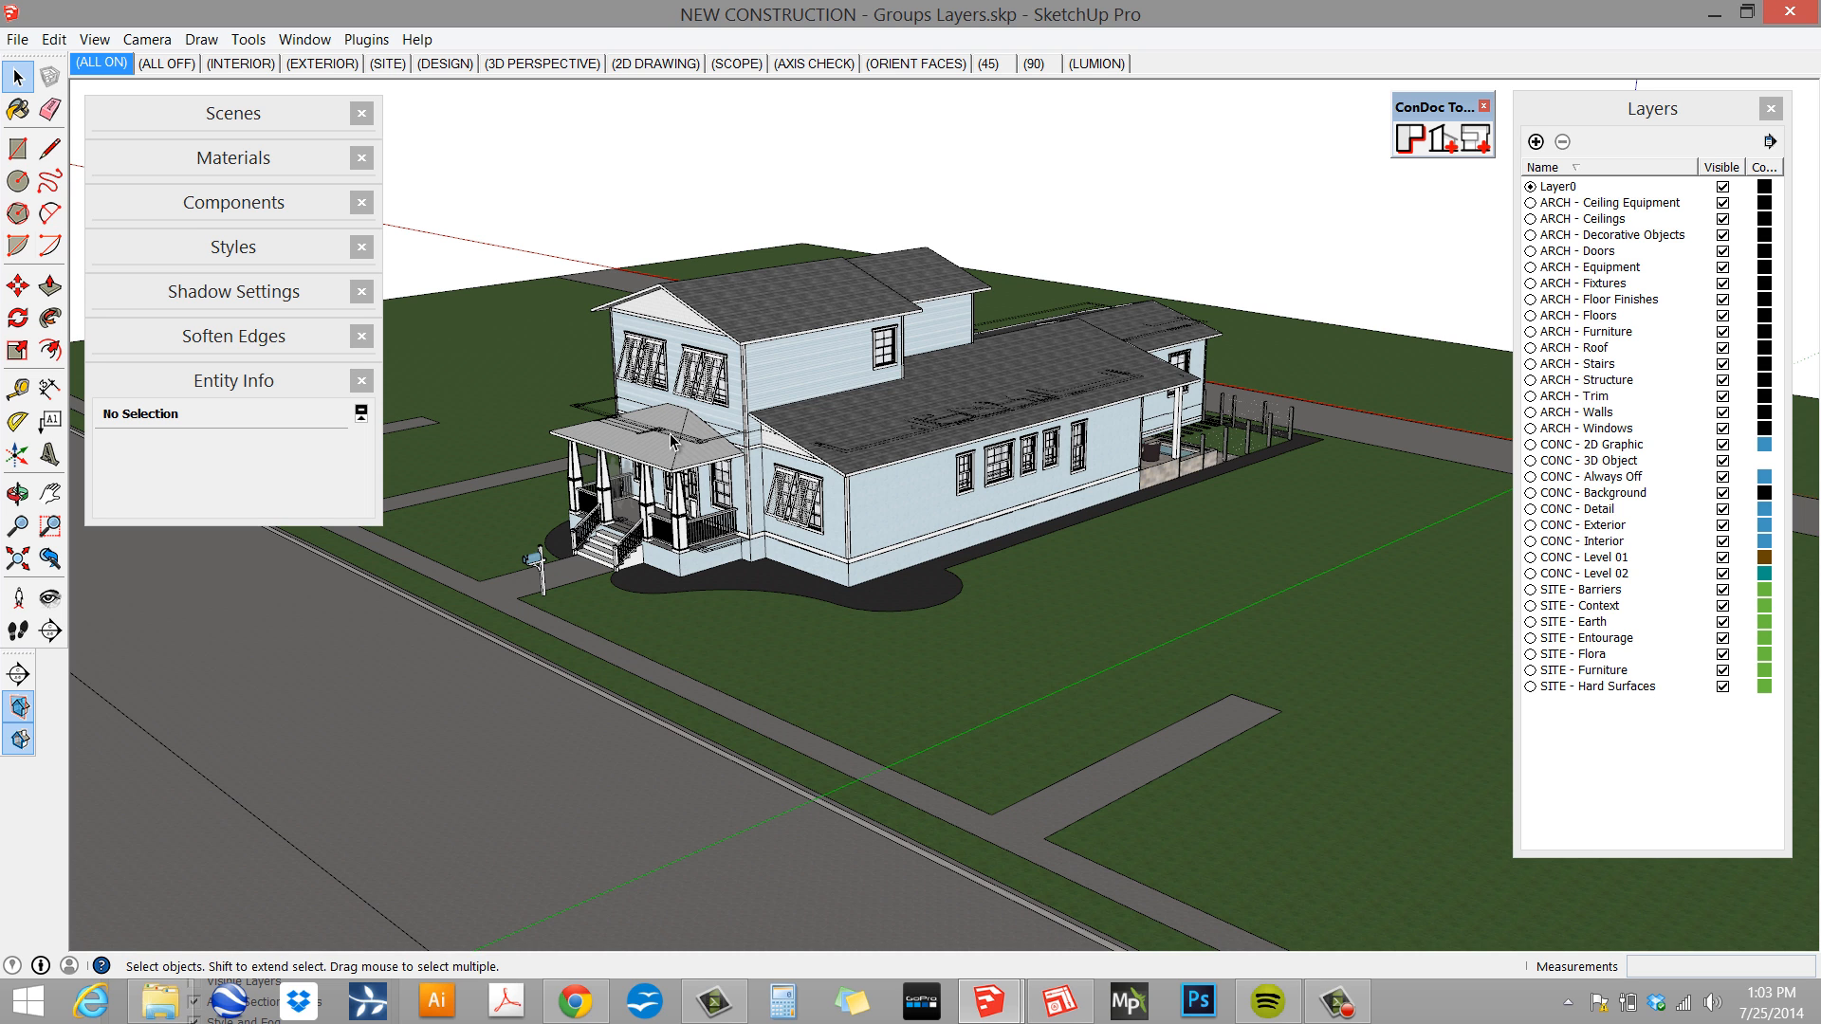
middle_click_drag(768, 390, 727, 390)
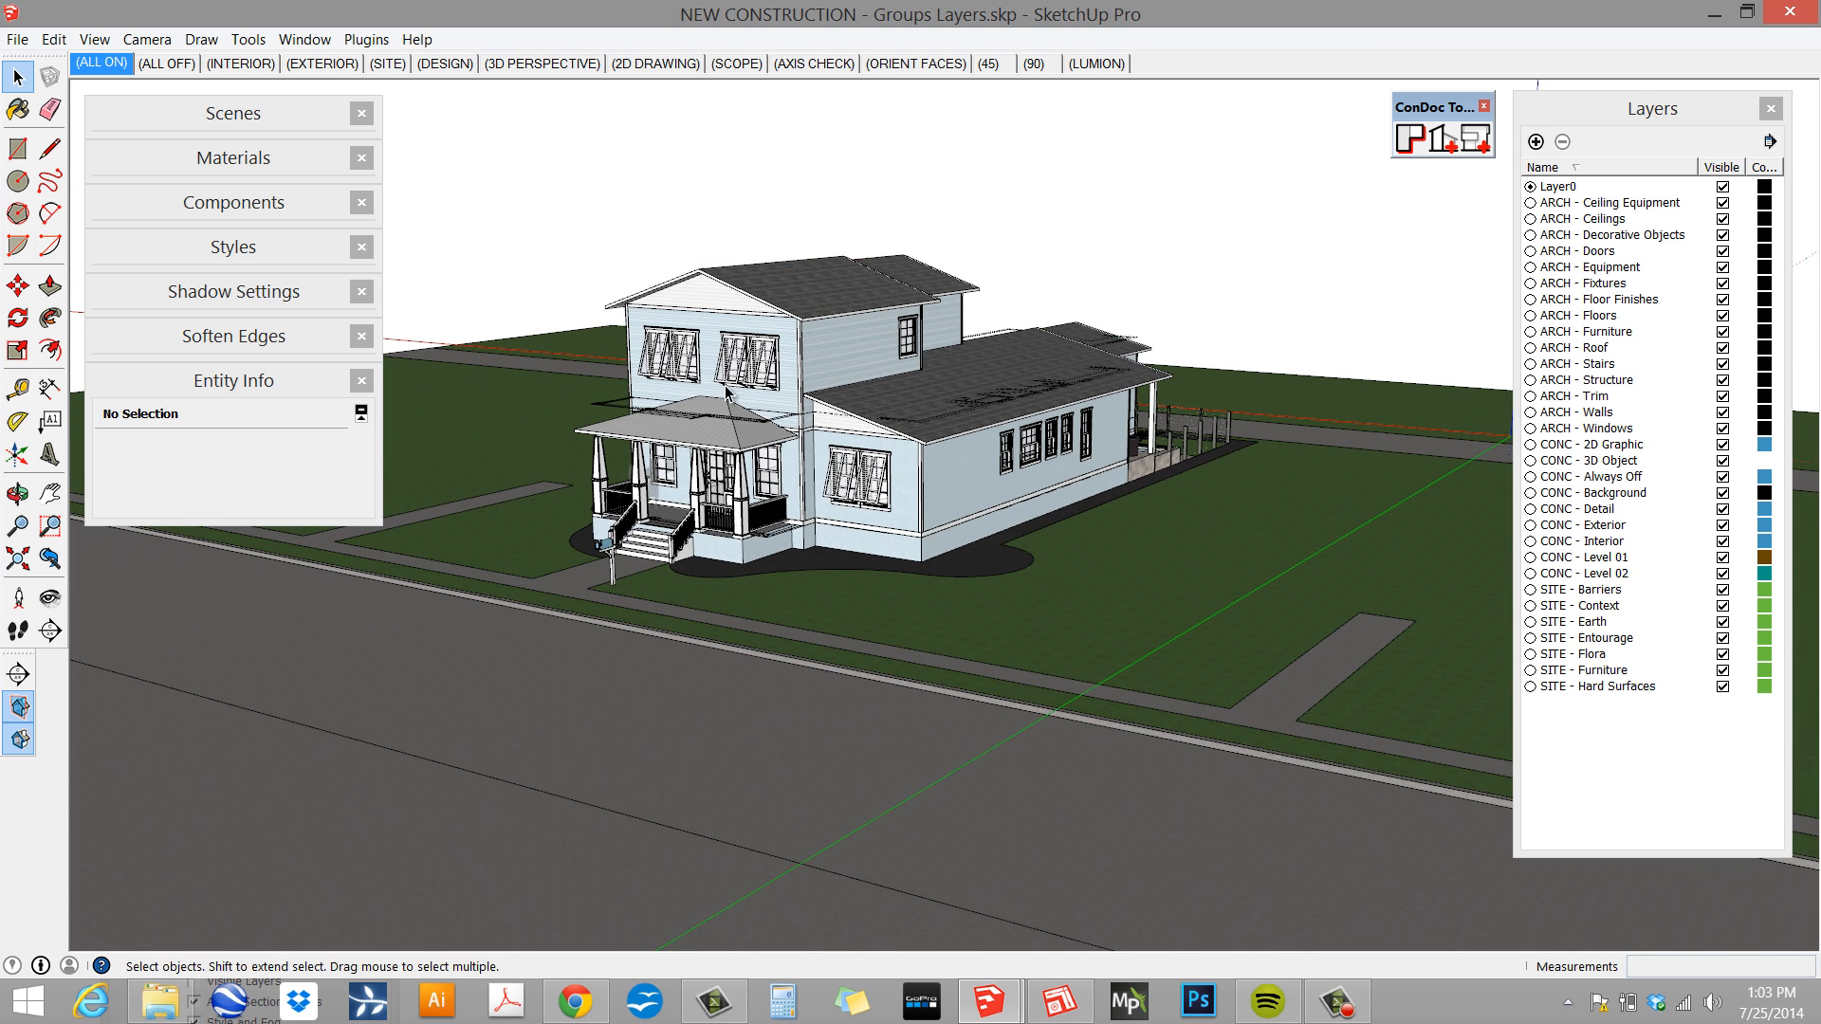
middle_click_drag(801, 444, 849, 413)
scroll(804, 387, "up", 3)
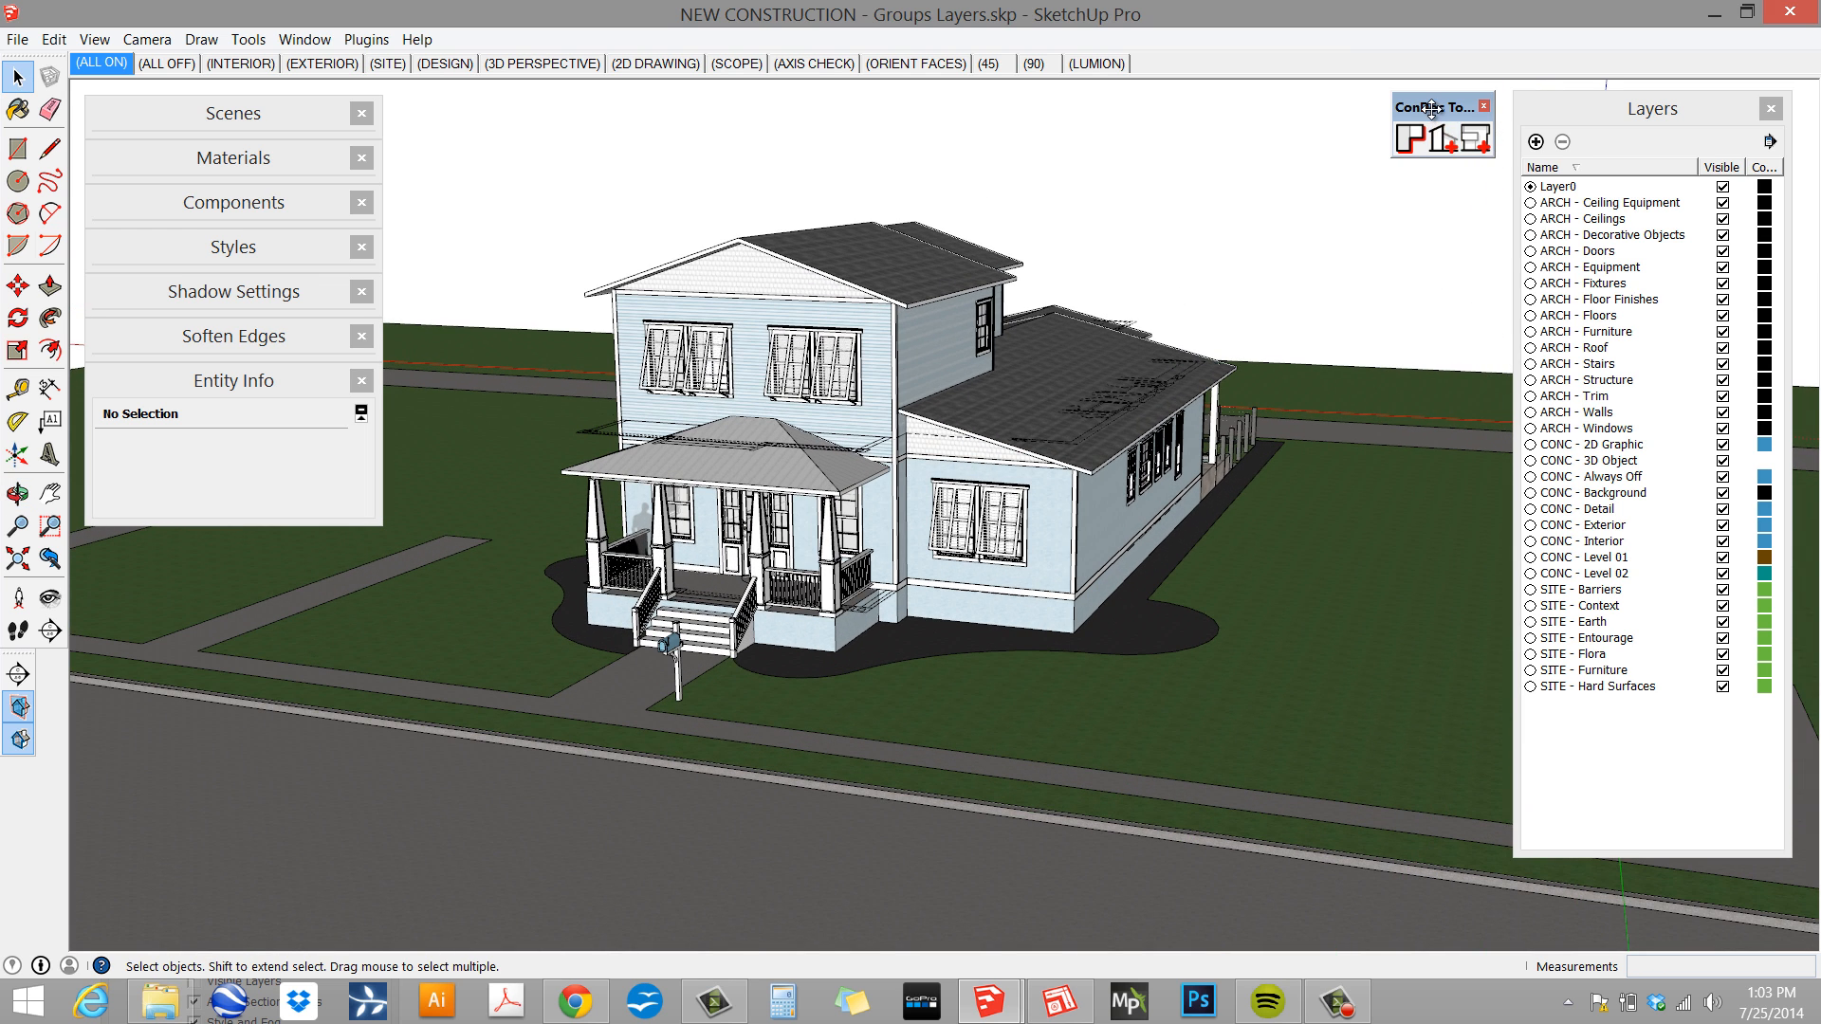
left_click_drag(1431, 108, 1271, 120)
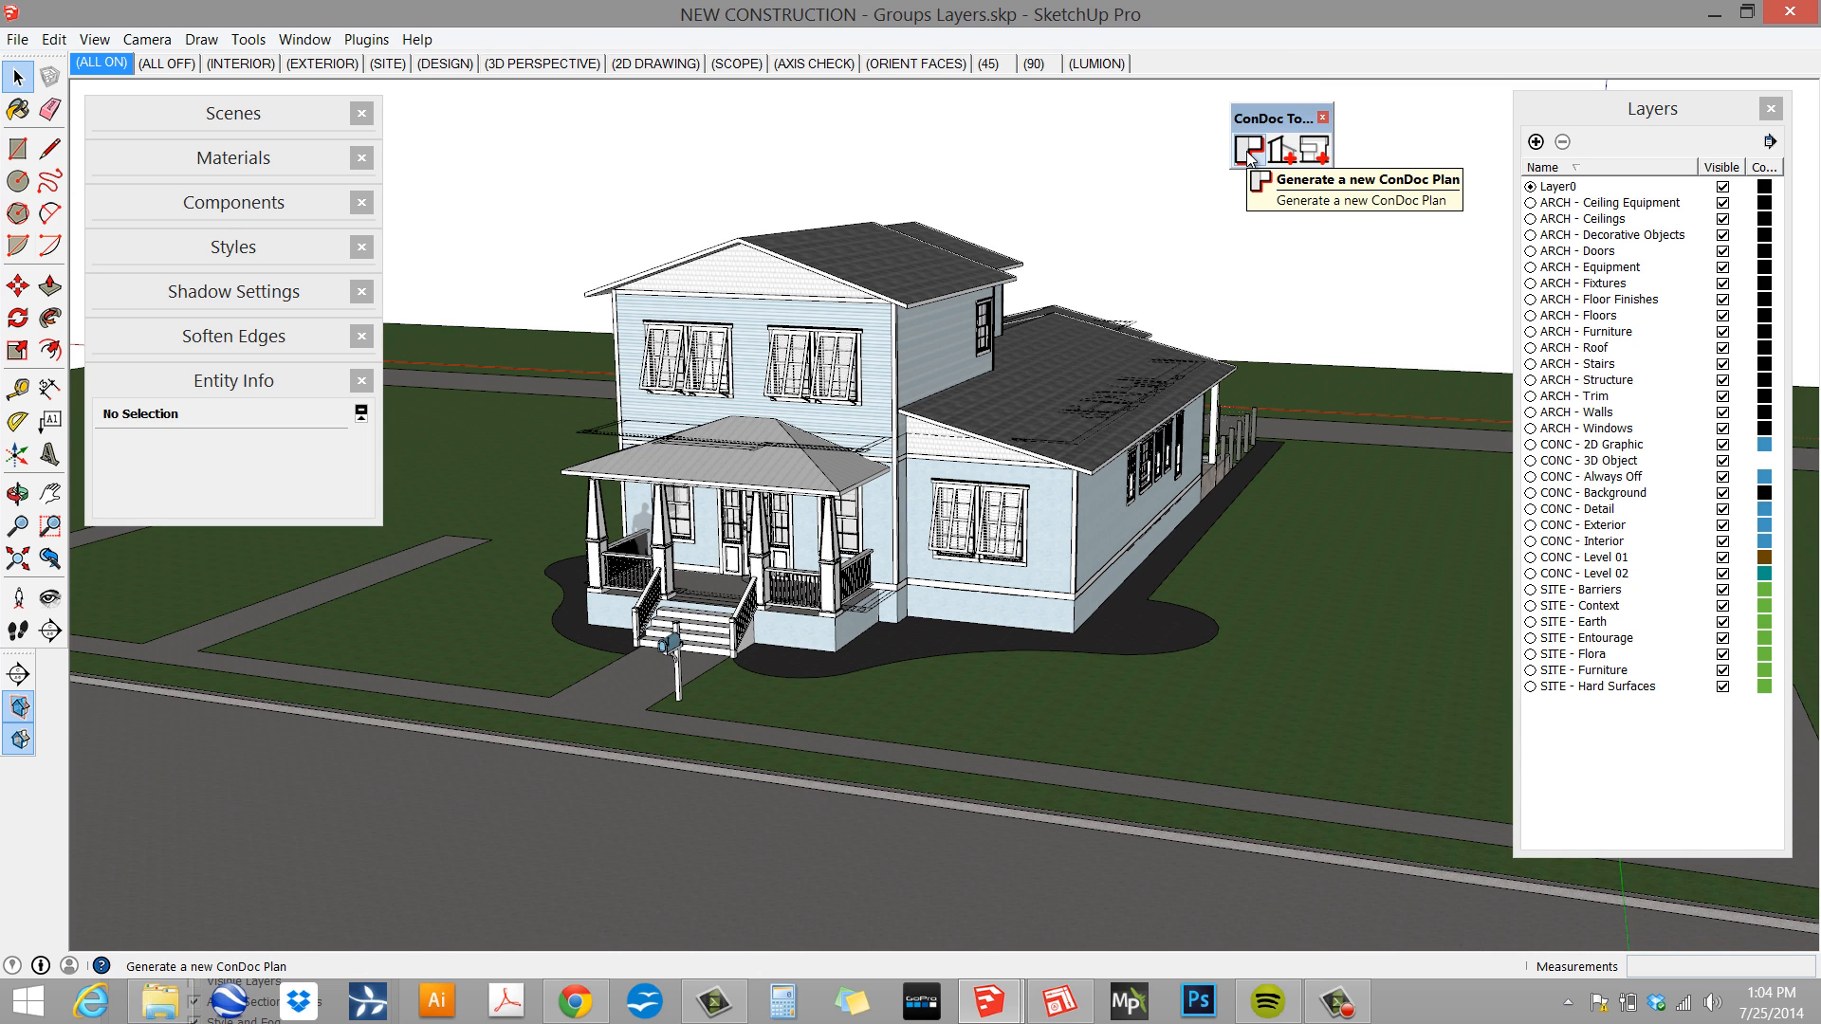
- Open the ConDoc plan generator and set the number of levels in the structure to 2
left_click(20, 707)
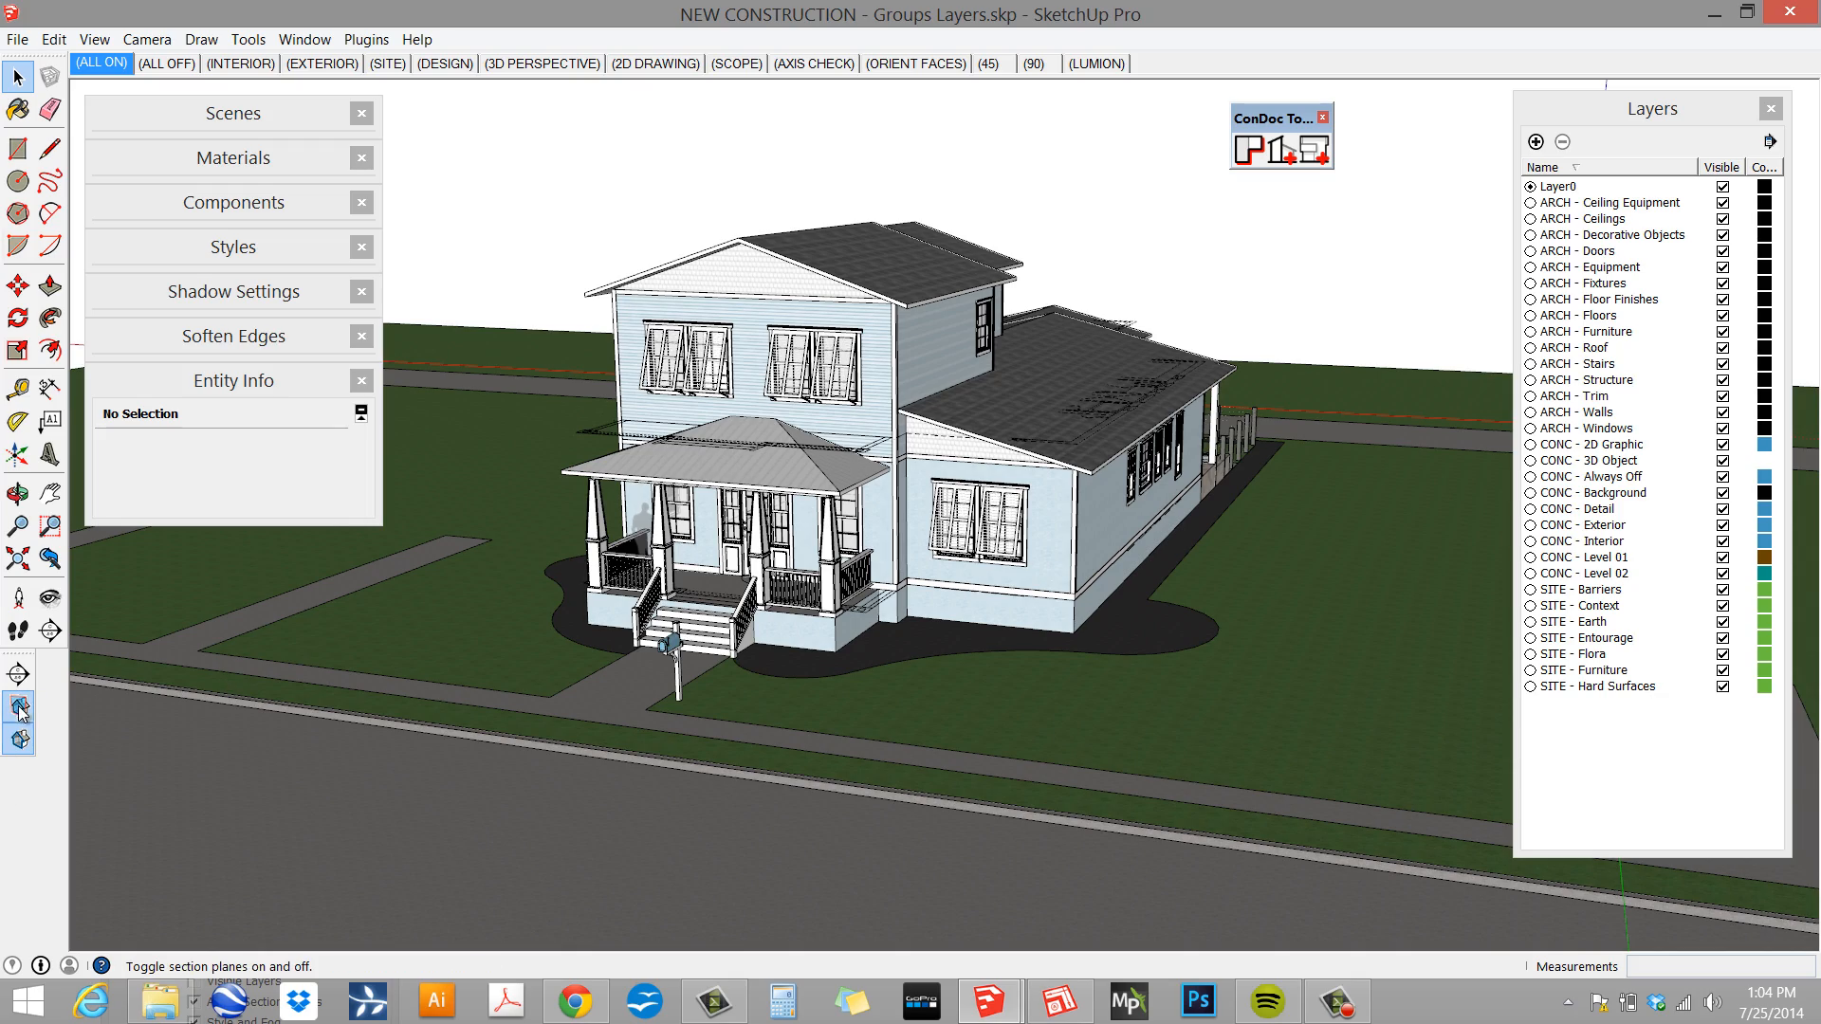
middle_click_drag(1146, 287, 1223, 294)
scroll(1065, 361, "down", 5)
left_click(1245, 166)
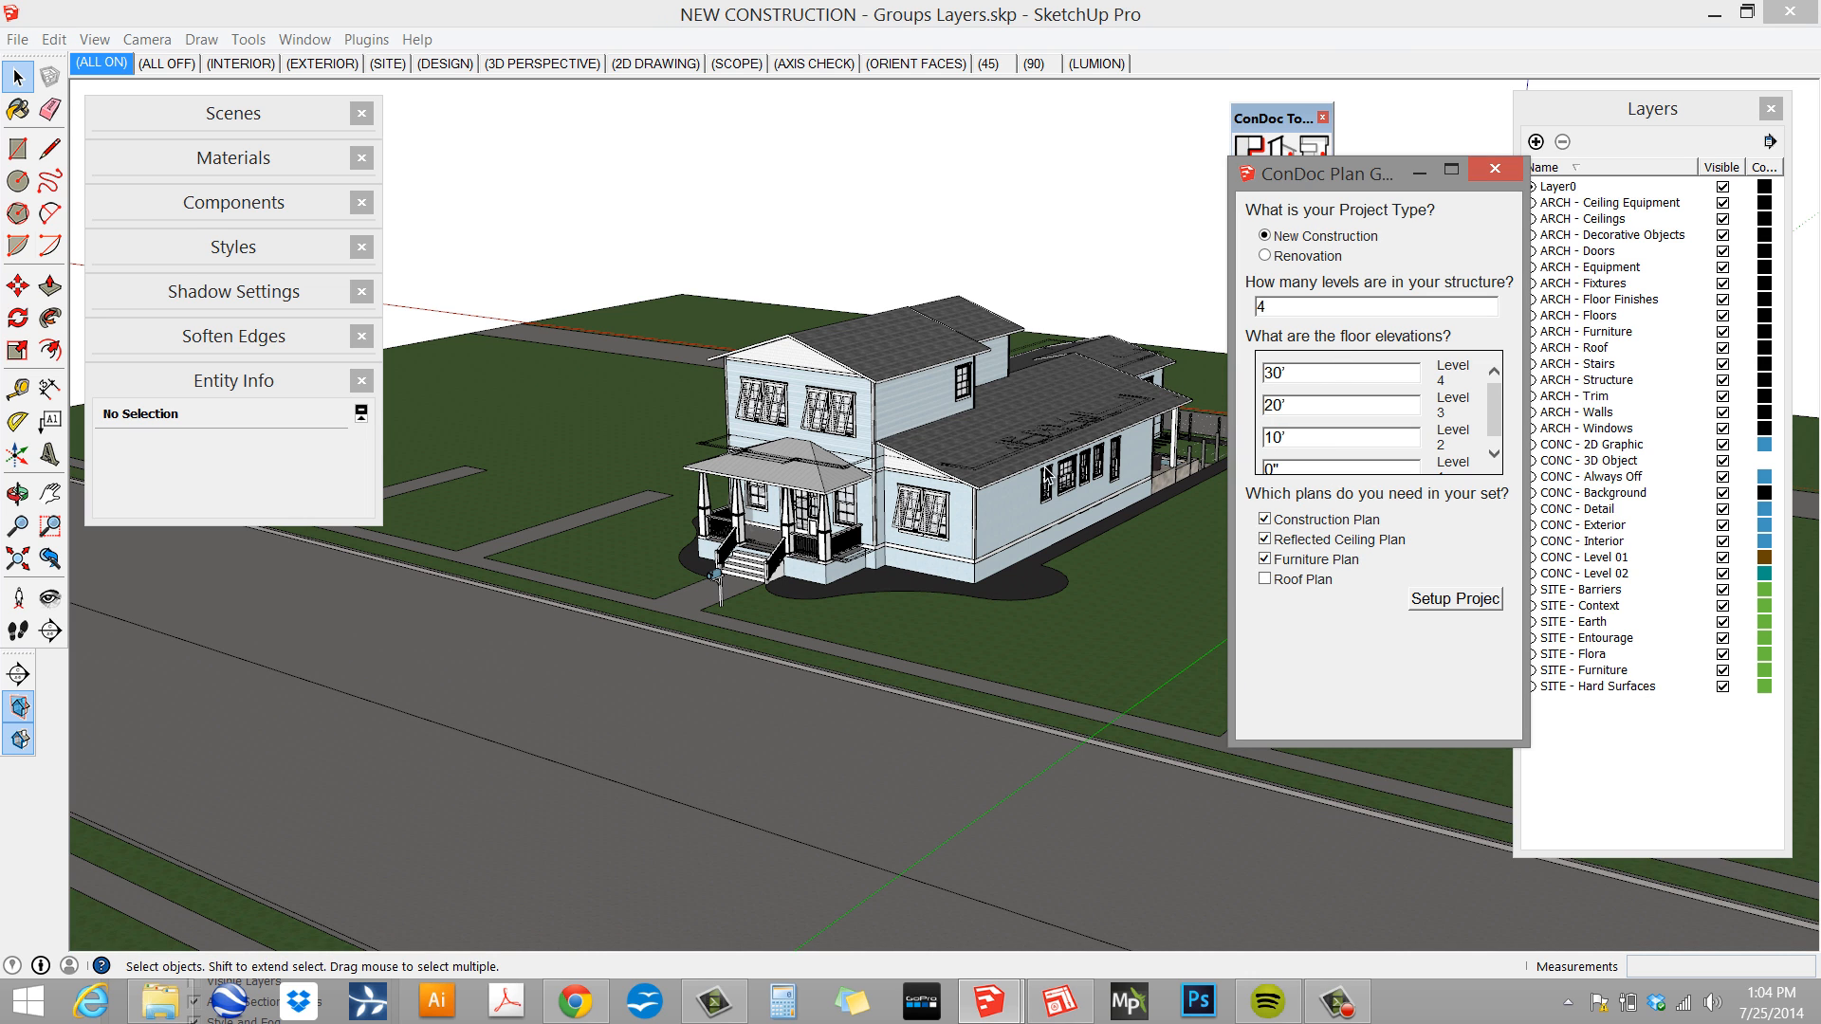
scroll(1047, 475, "up", 3)
left_click(1261, 306)
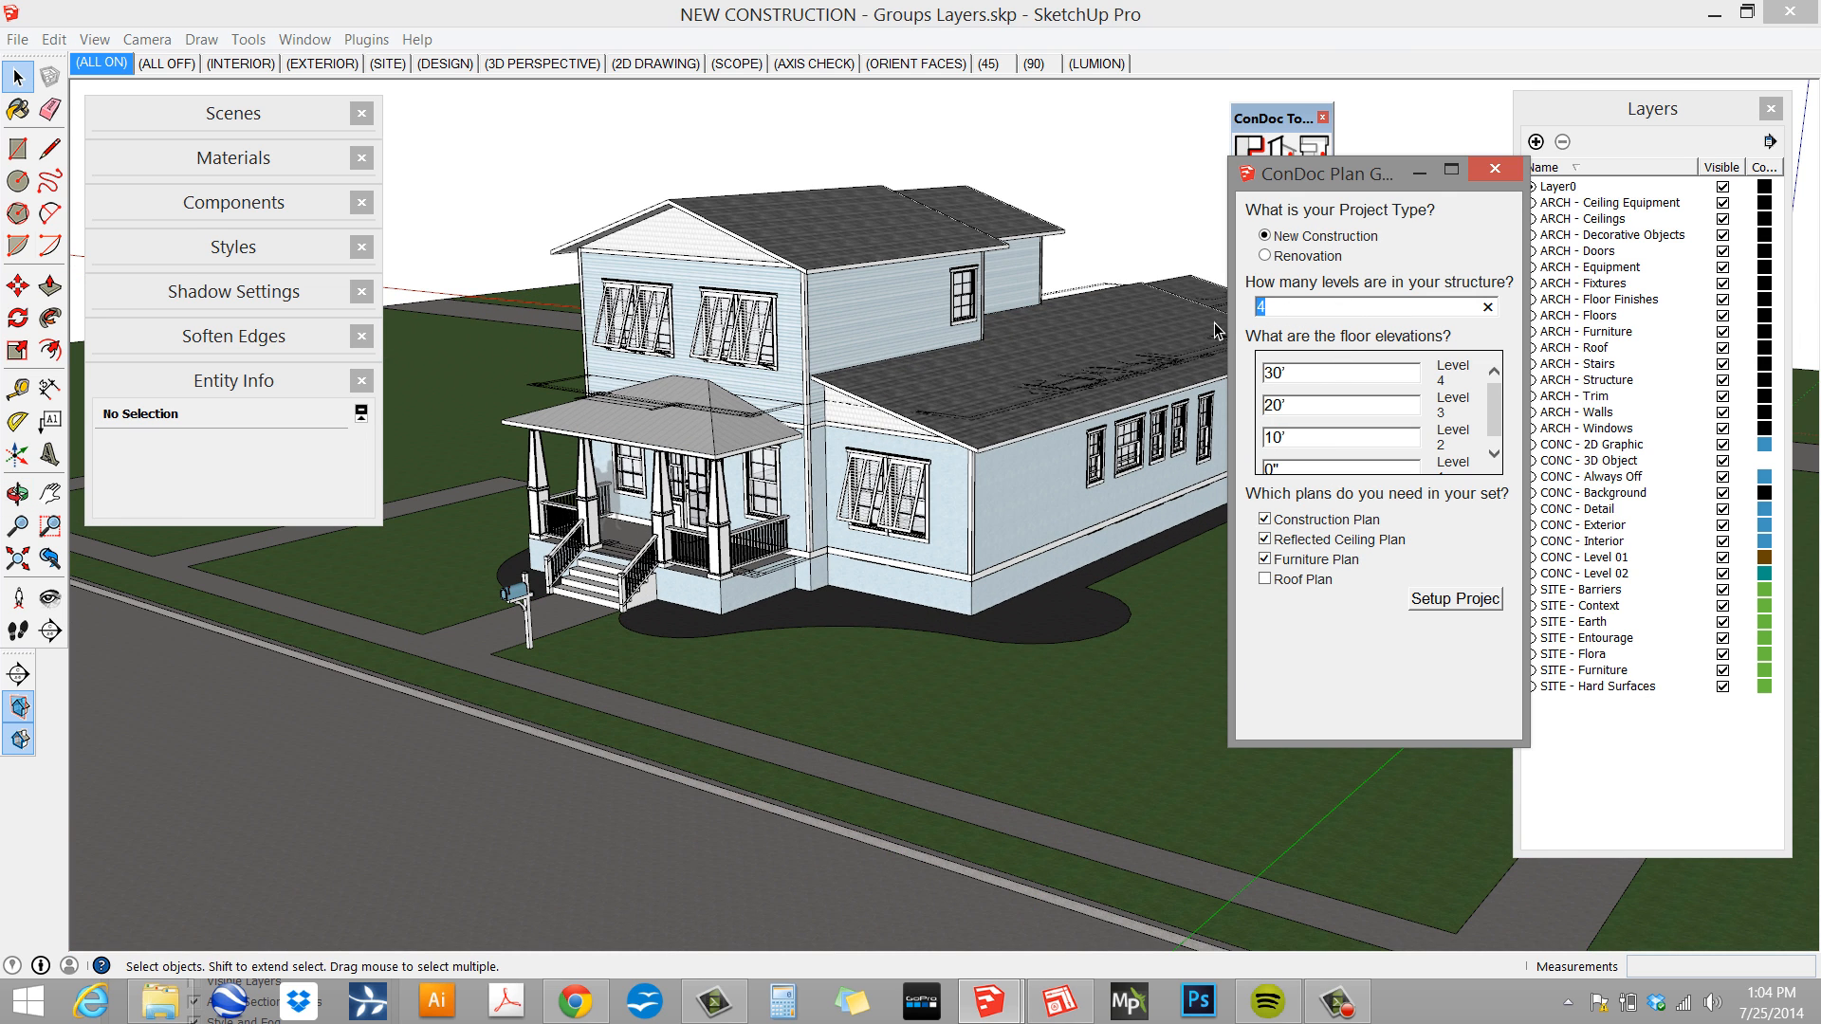
type("2")
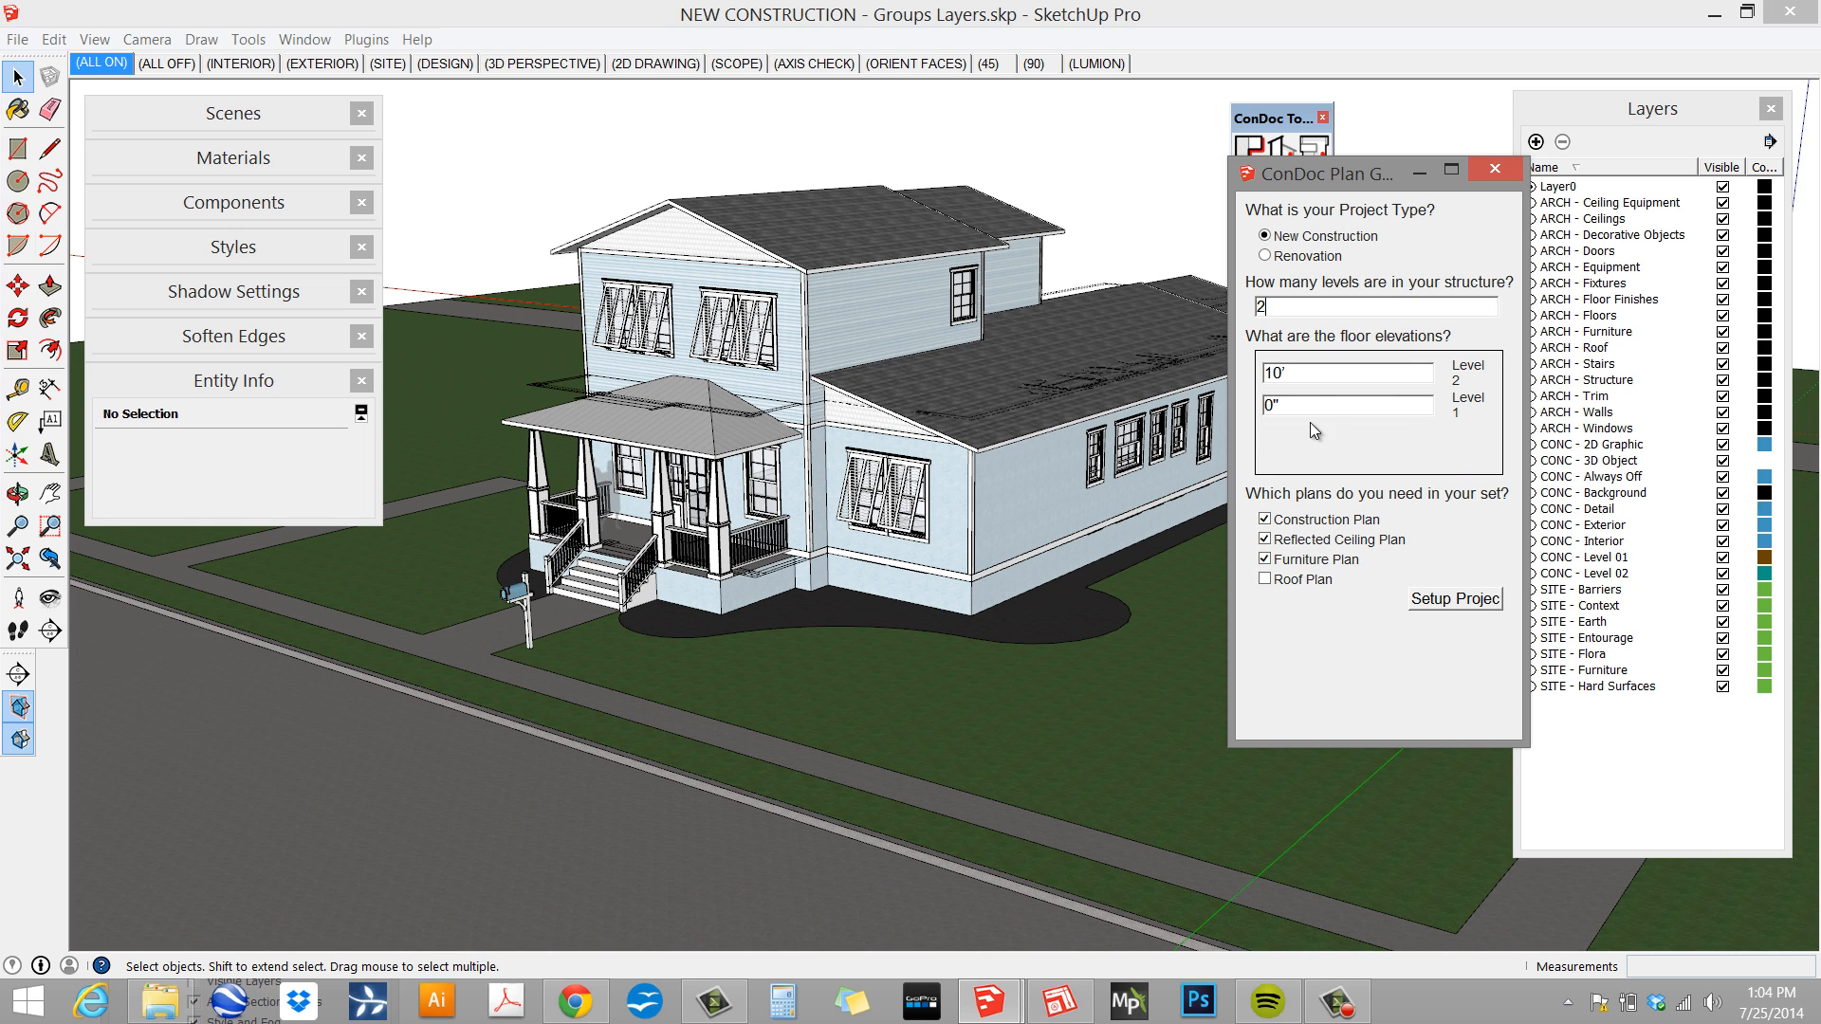
- Edit the Level 1 floor elevation, include the Roof Plan in the set, and set up the project
left_click(1317, 407)
type("'")
left_click(1276, 582)
left_click(1466, 599)
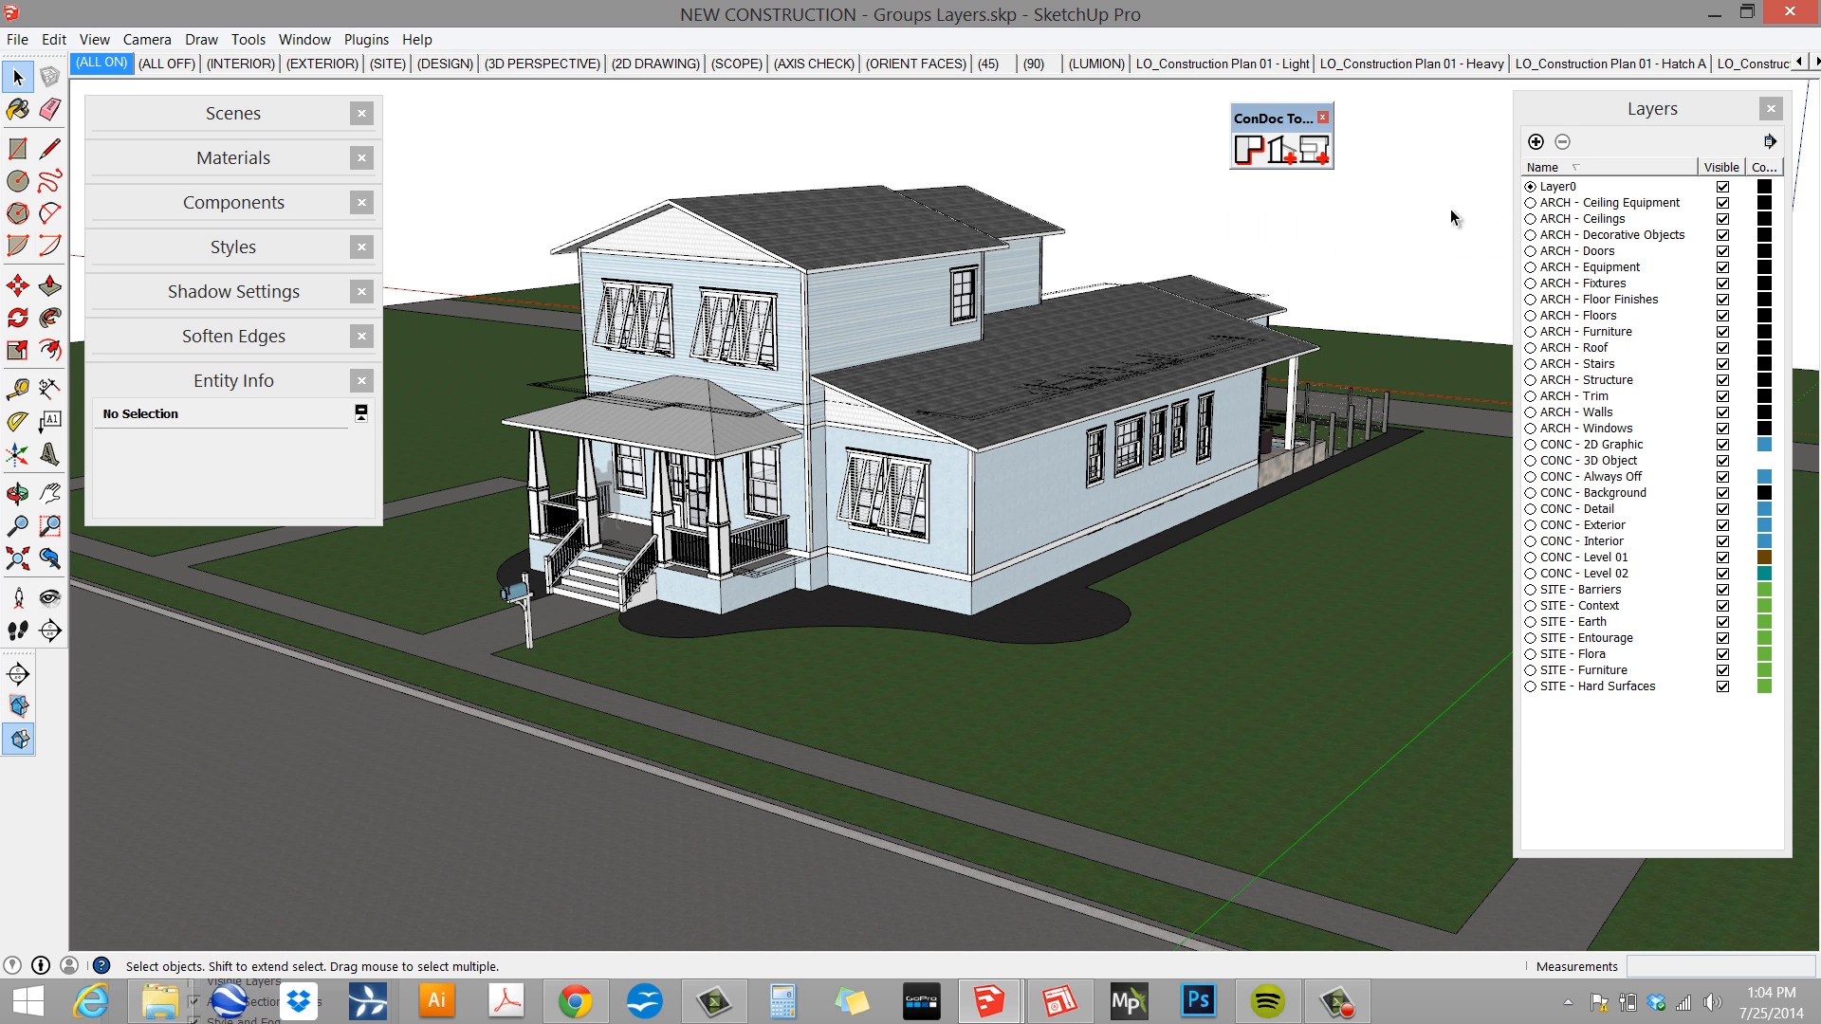
- Expand the scenes list, open the LO_Construction Plan 01 - Heavy scene and zoom to the extents of the plan
left_click(236, 127)
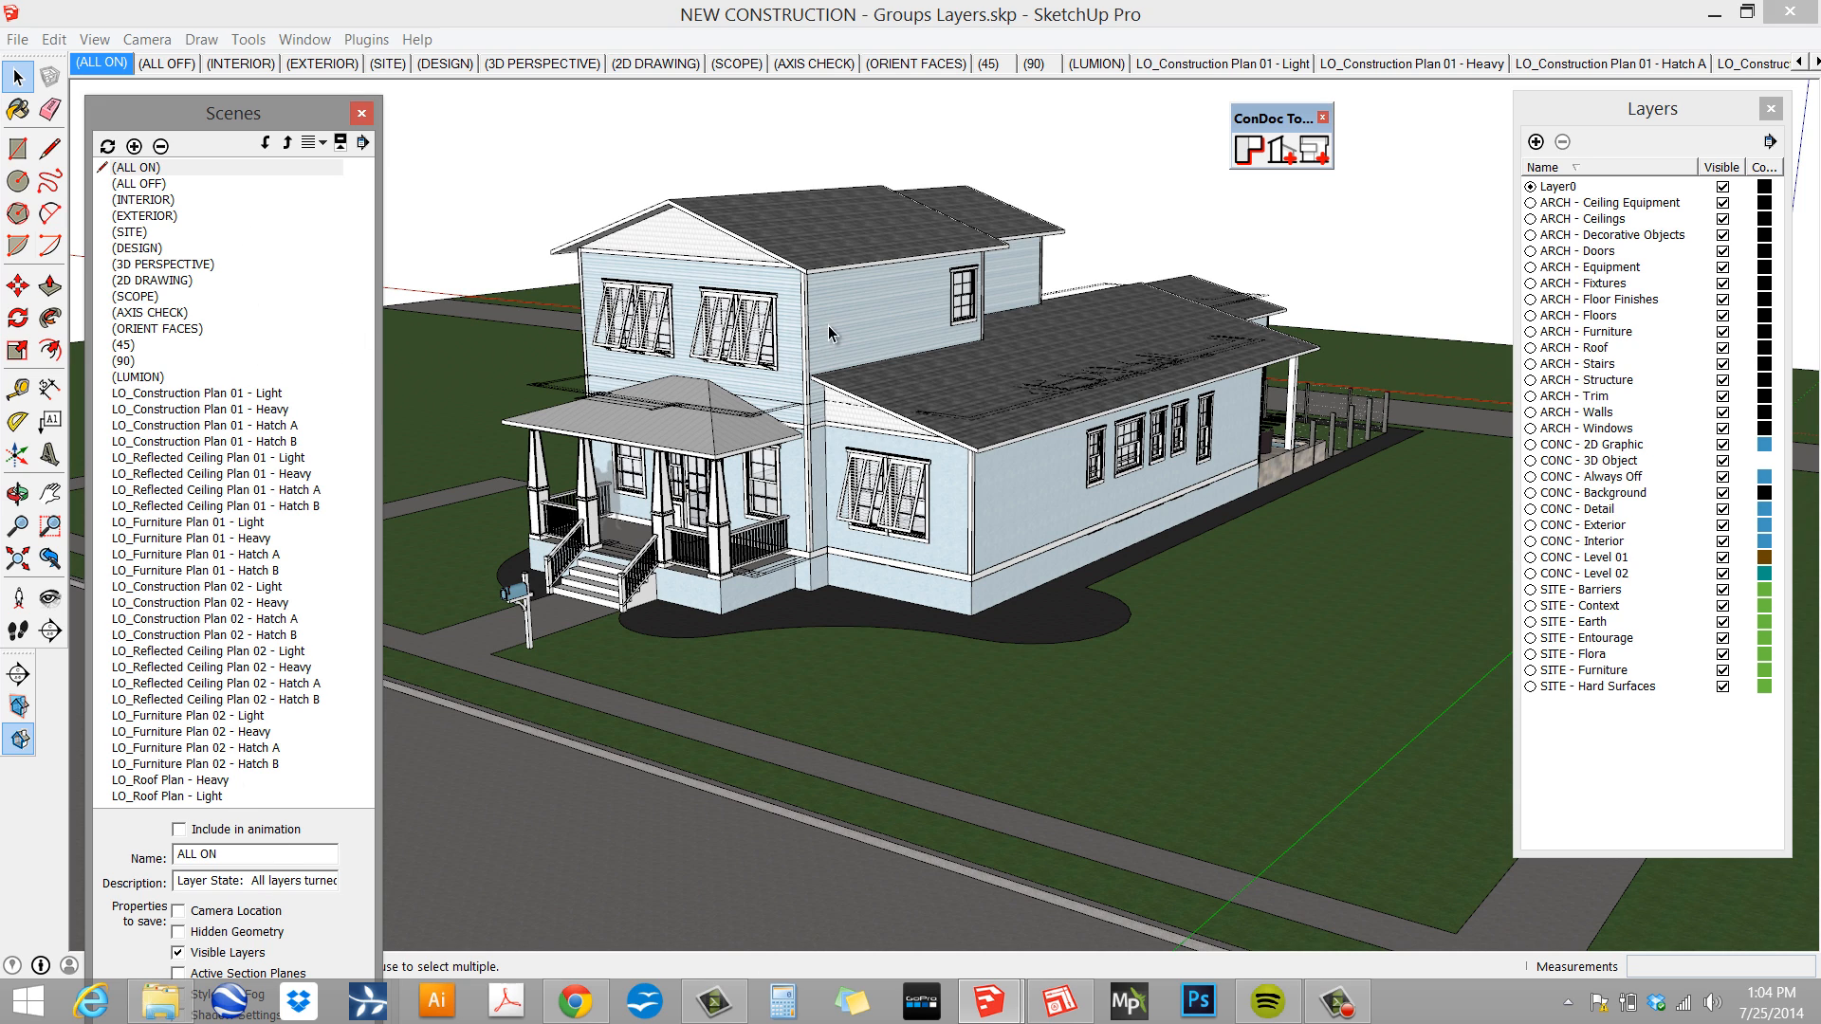
scroll(1067, 233, "down", 4)
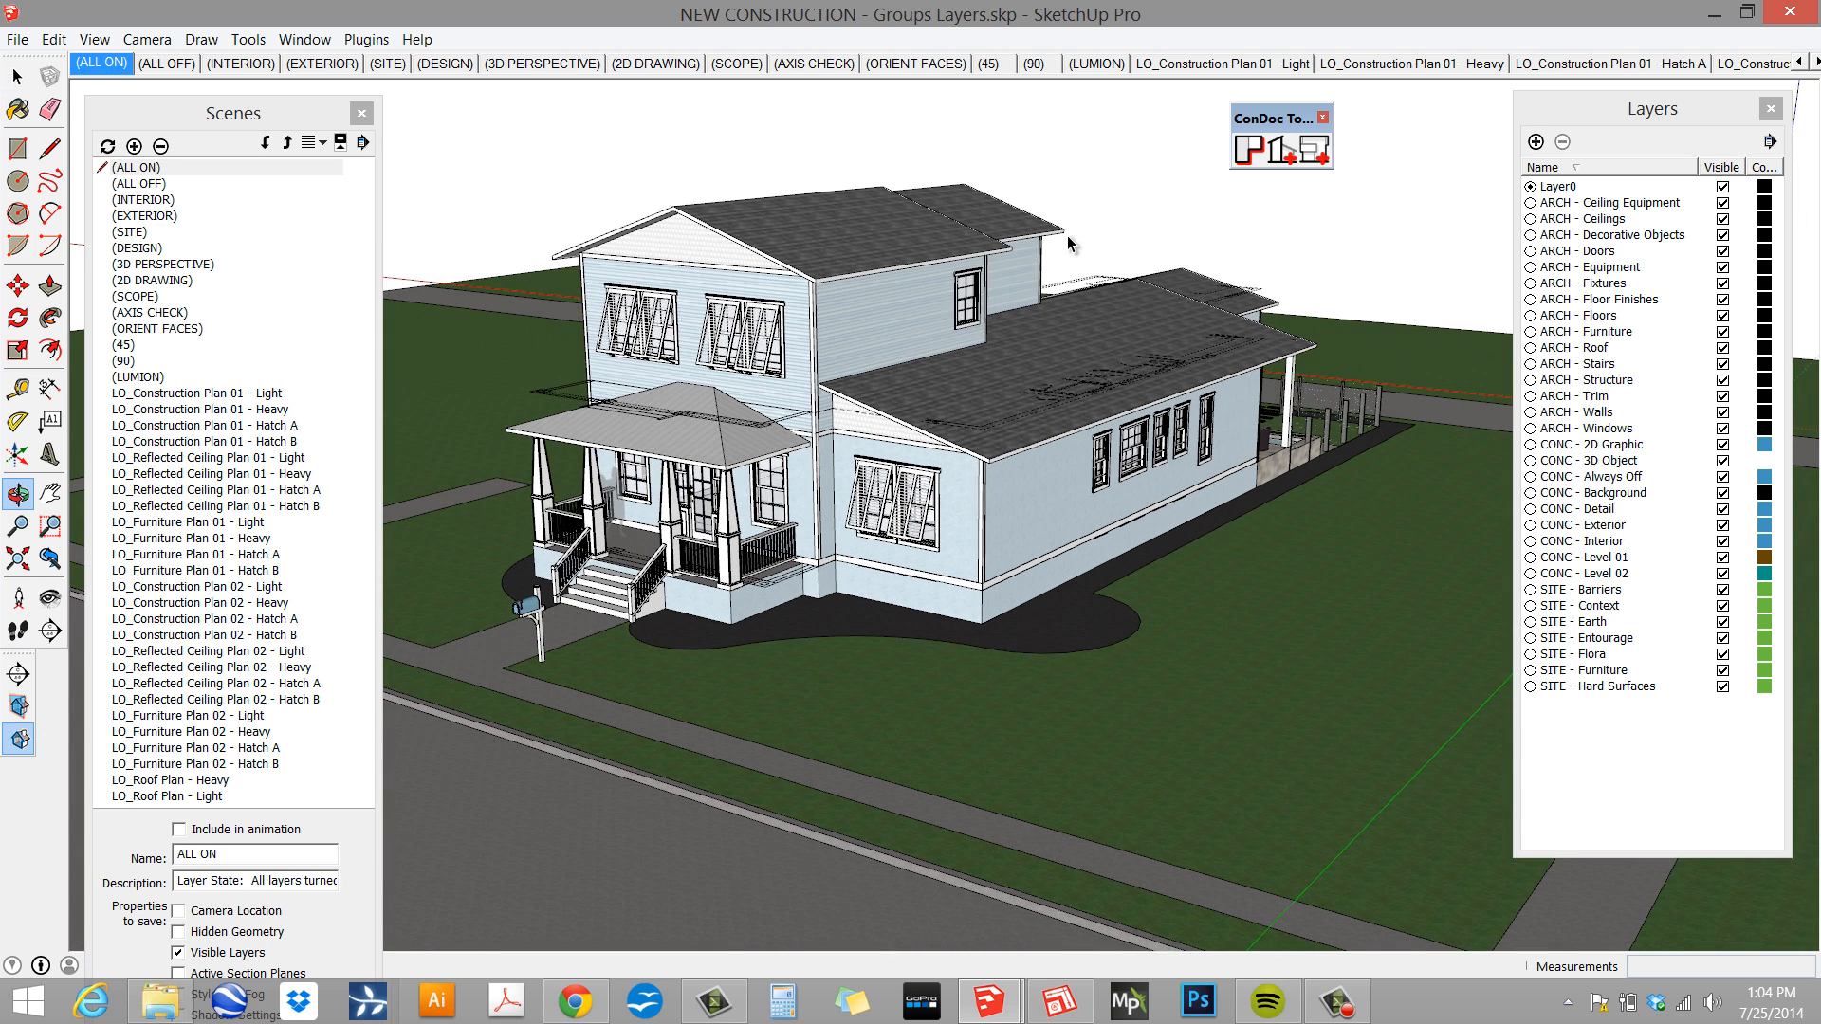
left_click(1422, 63)
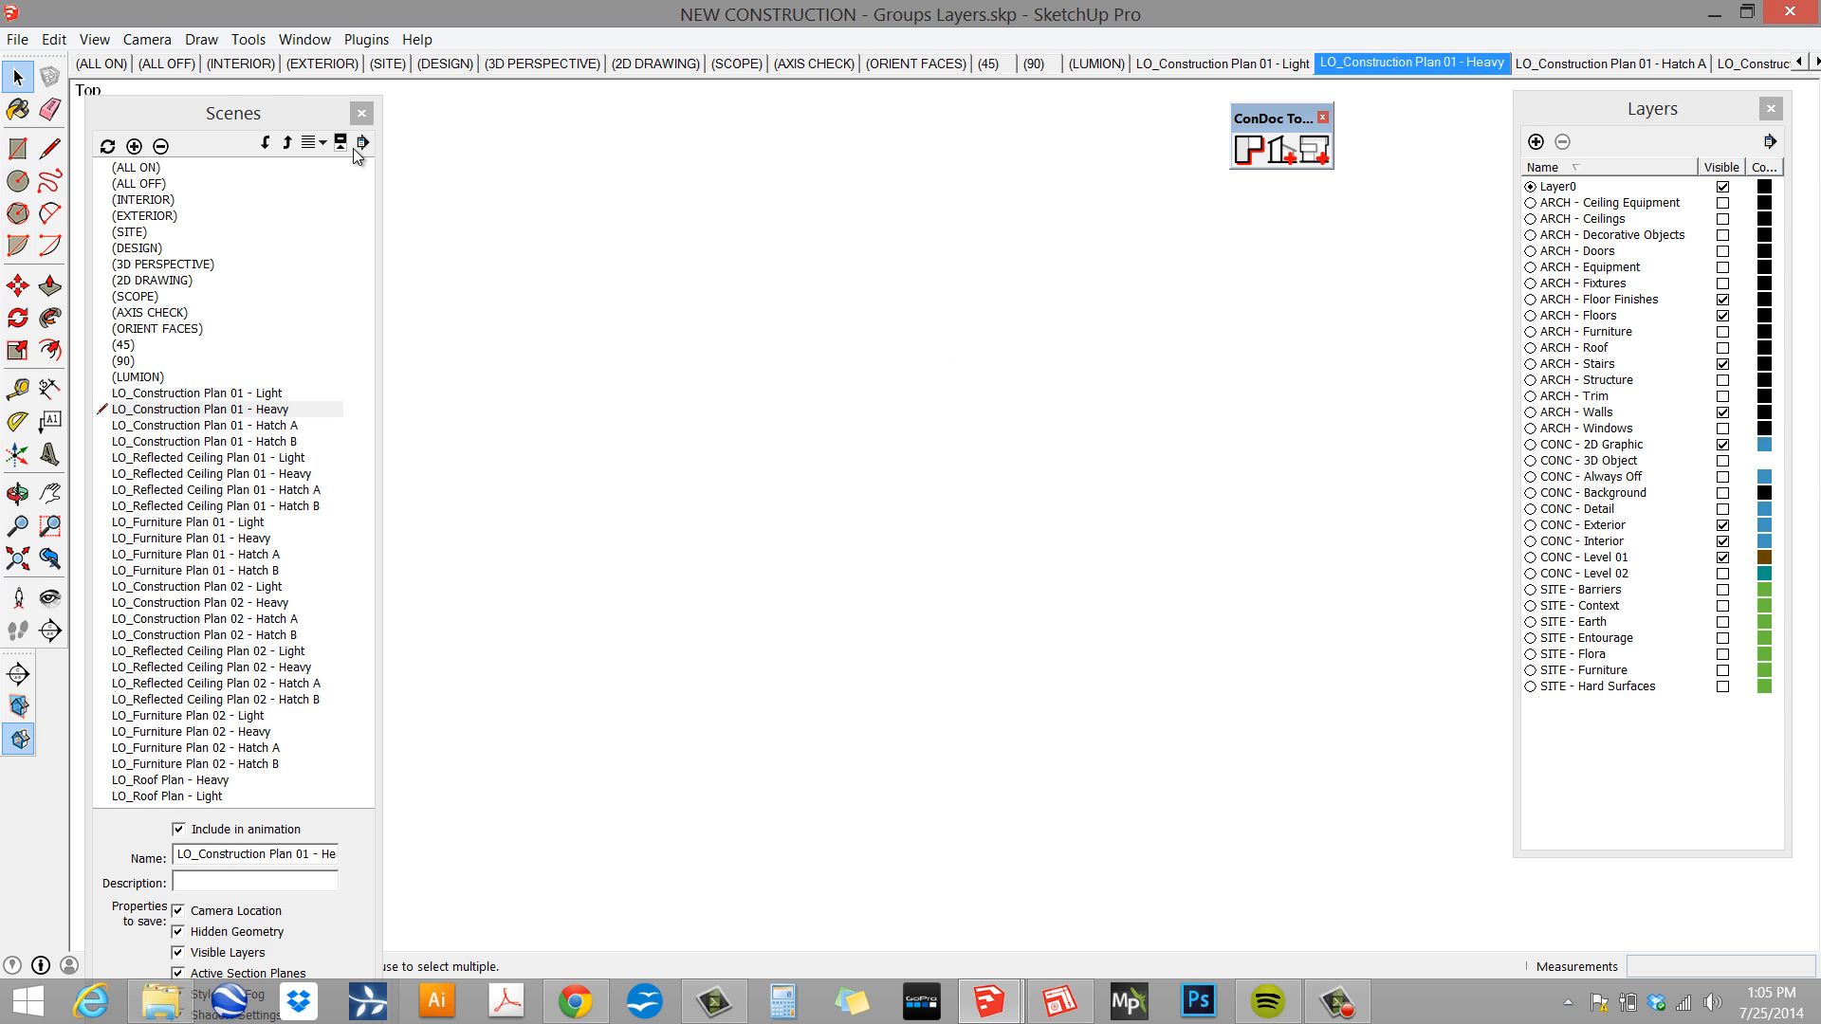
left_click(147, 39)
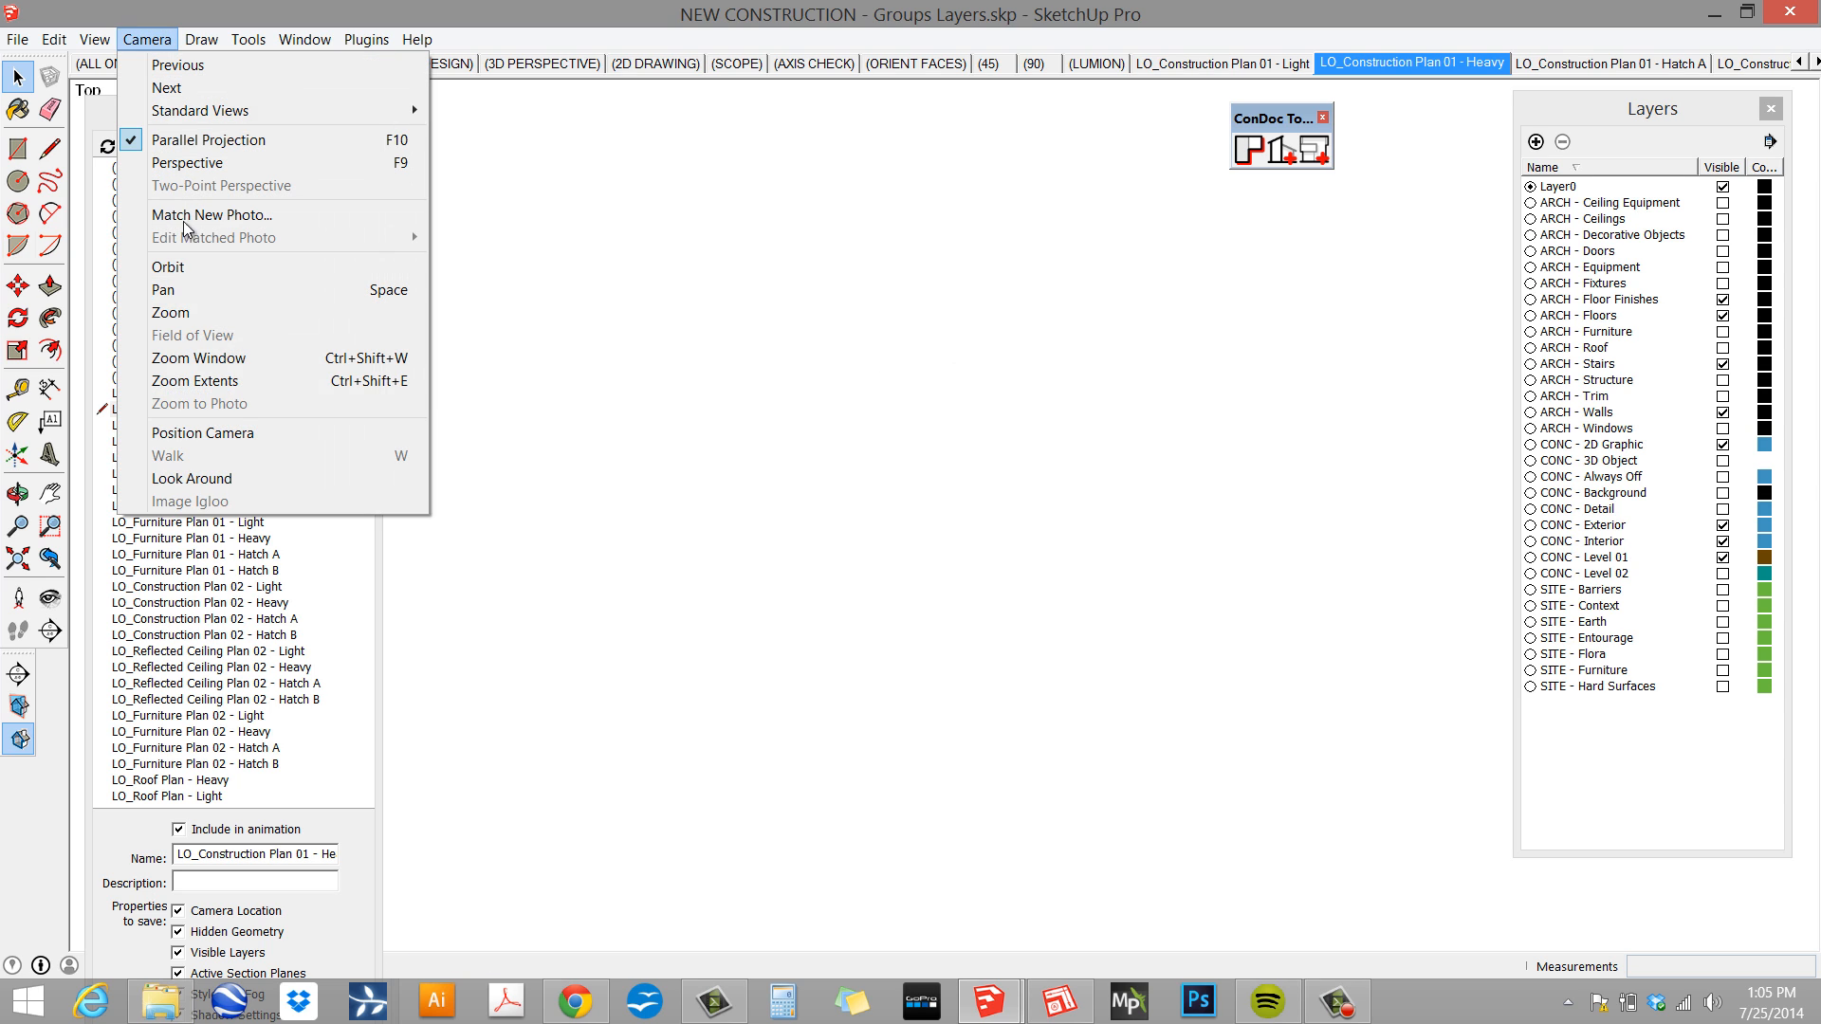
left_click(239, 381)
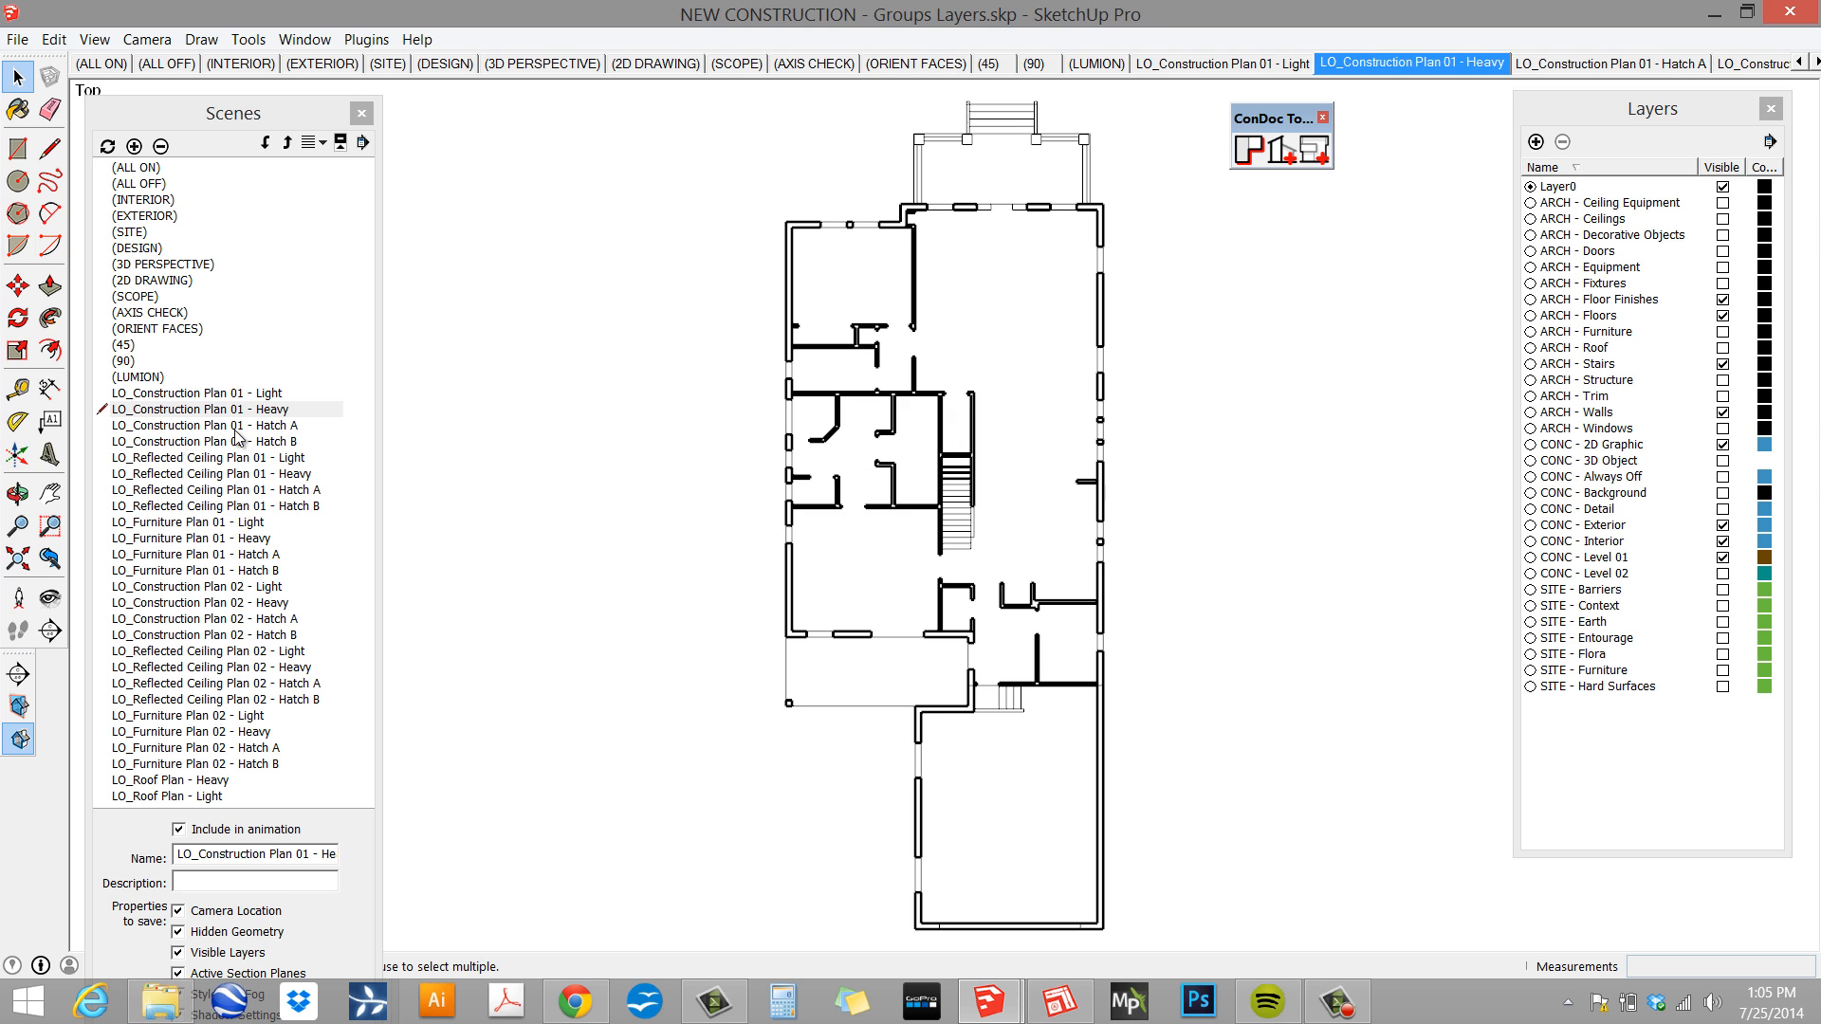
- Update only the Camera Location of all scenes from LO_Construction Plan 01 - Light through LO_Roof Plan - Light
left_click(225, 394)
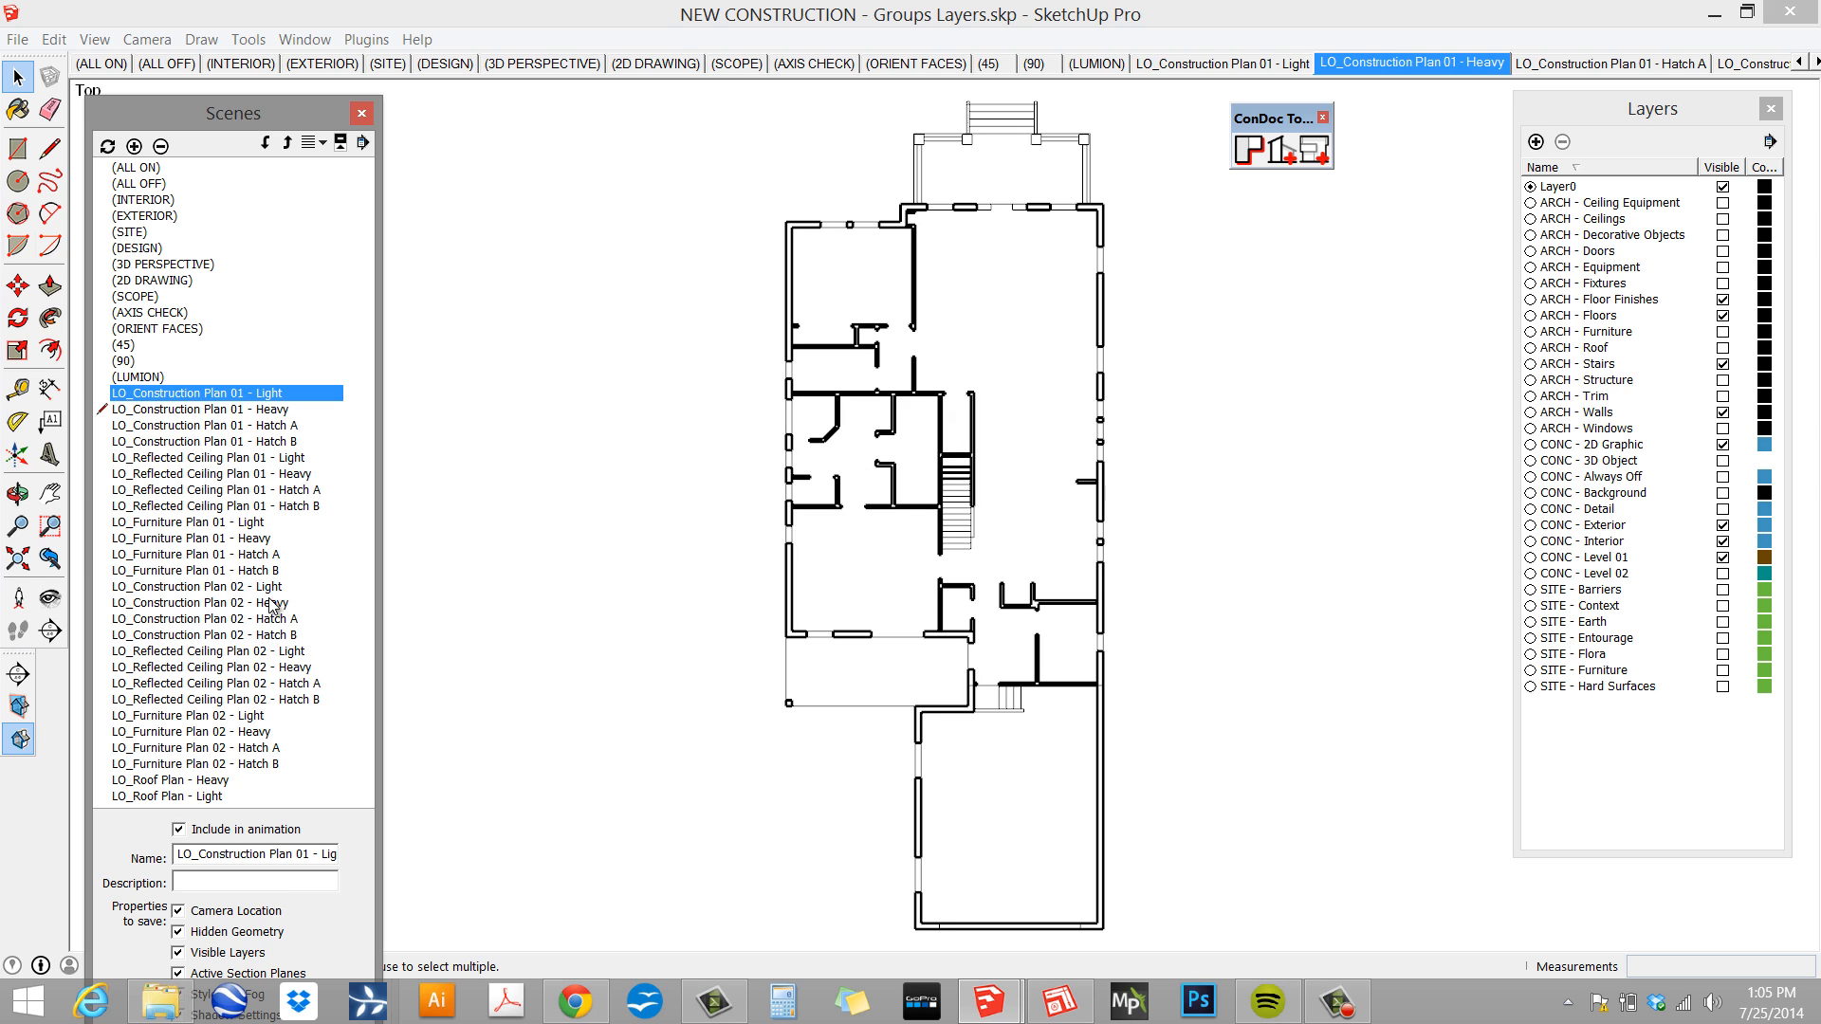
left_click(212, 799, "shift")
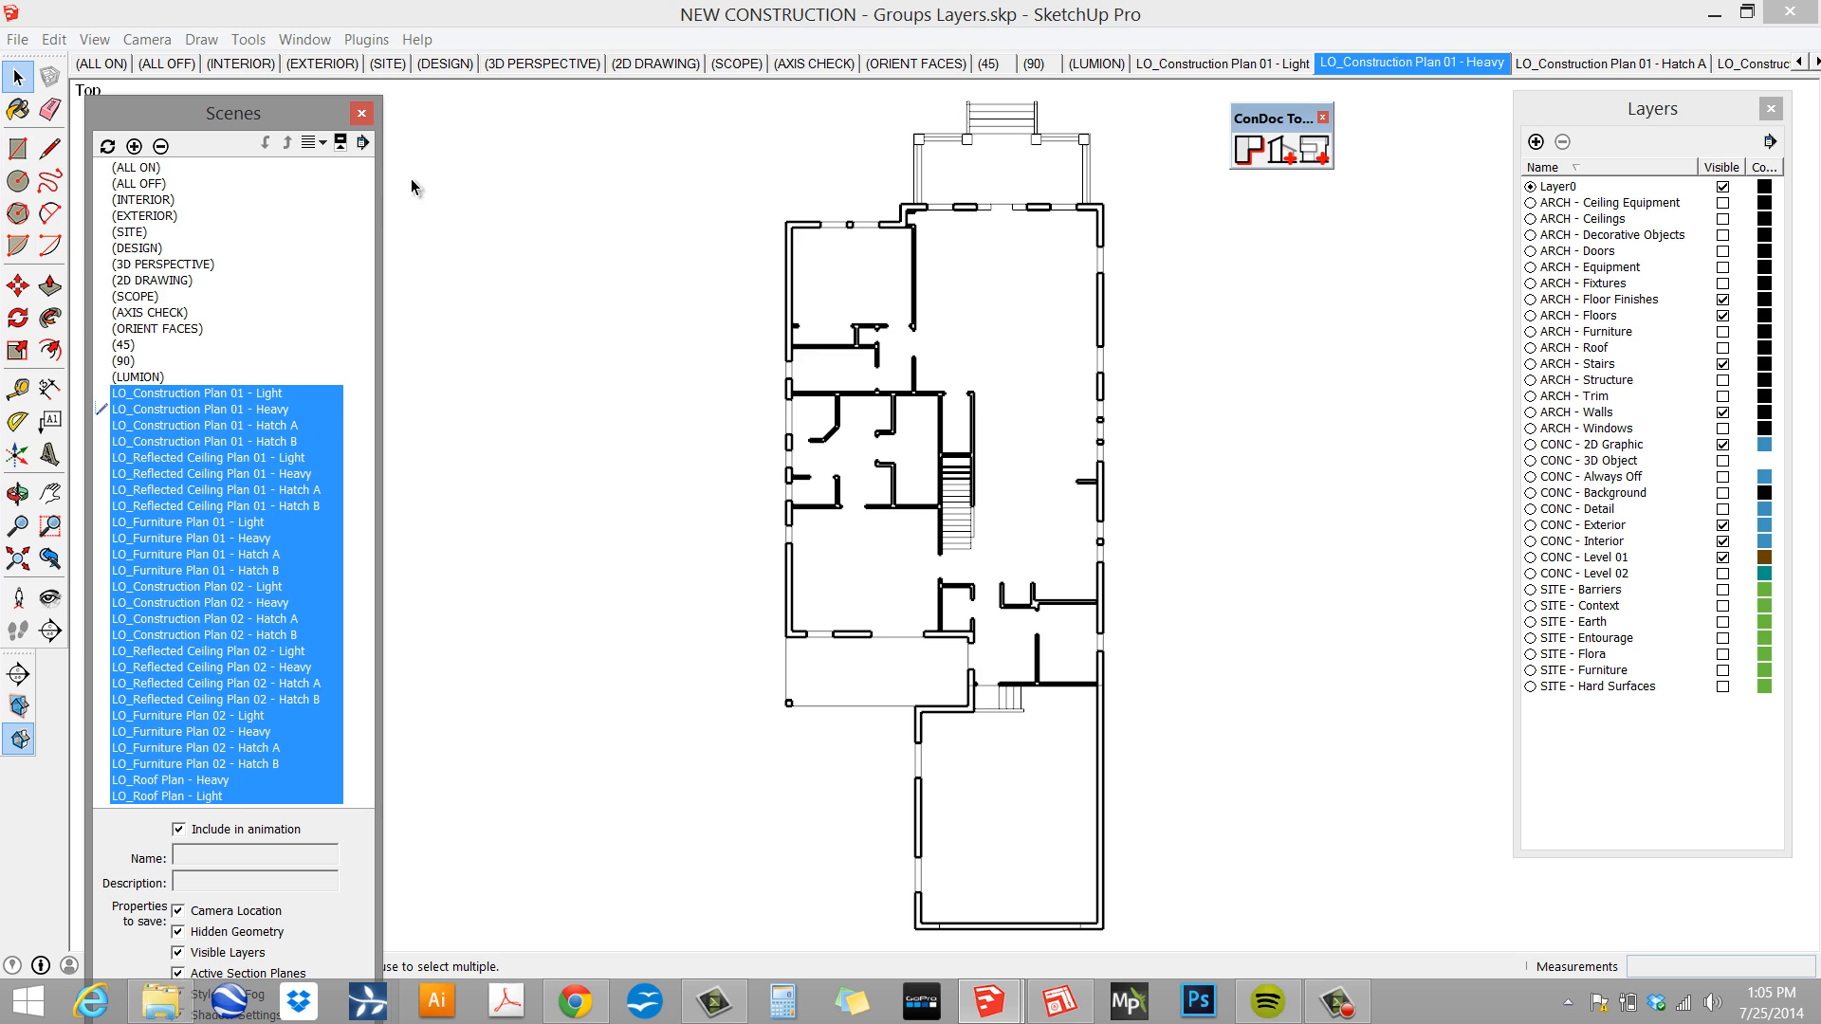
left_click(107, 147)
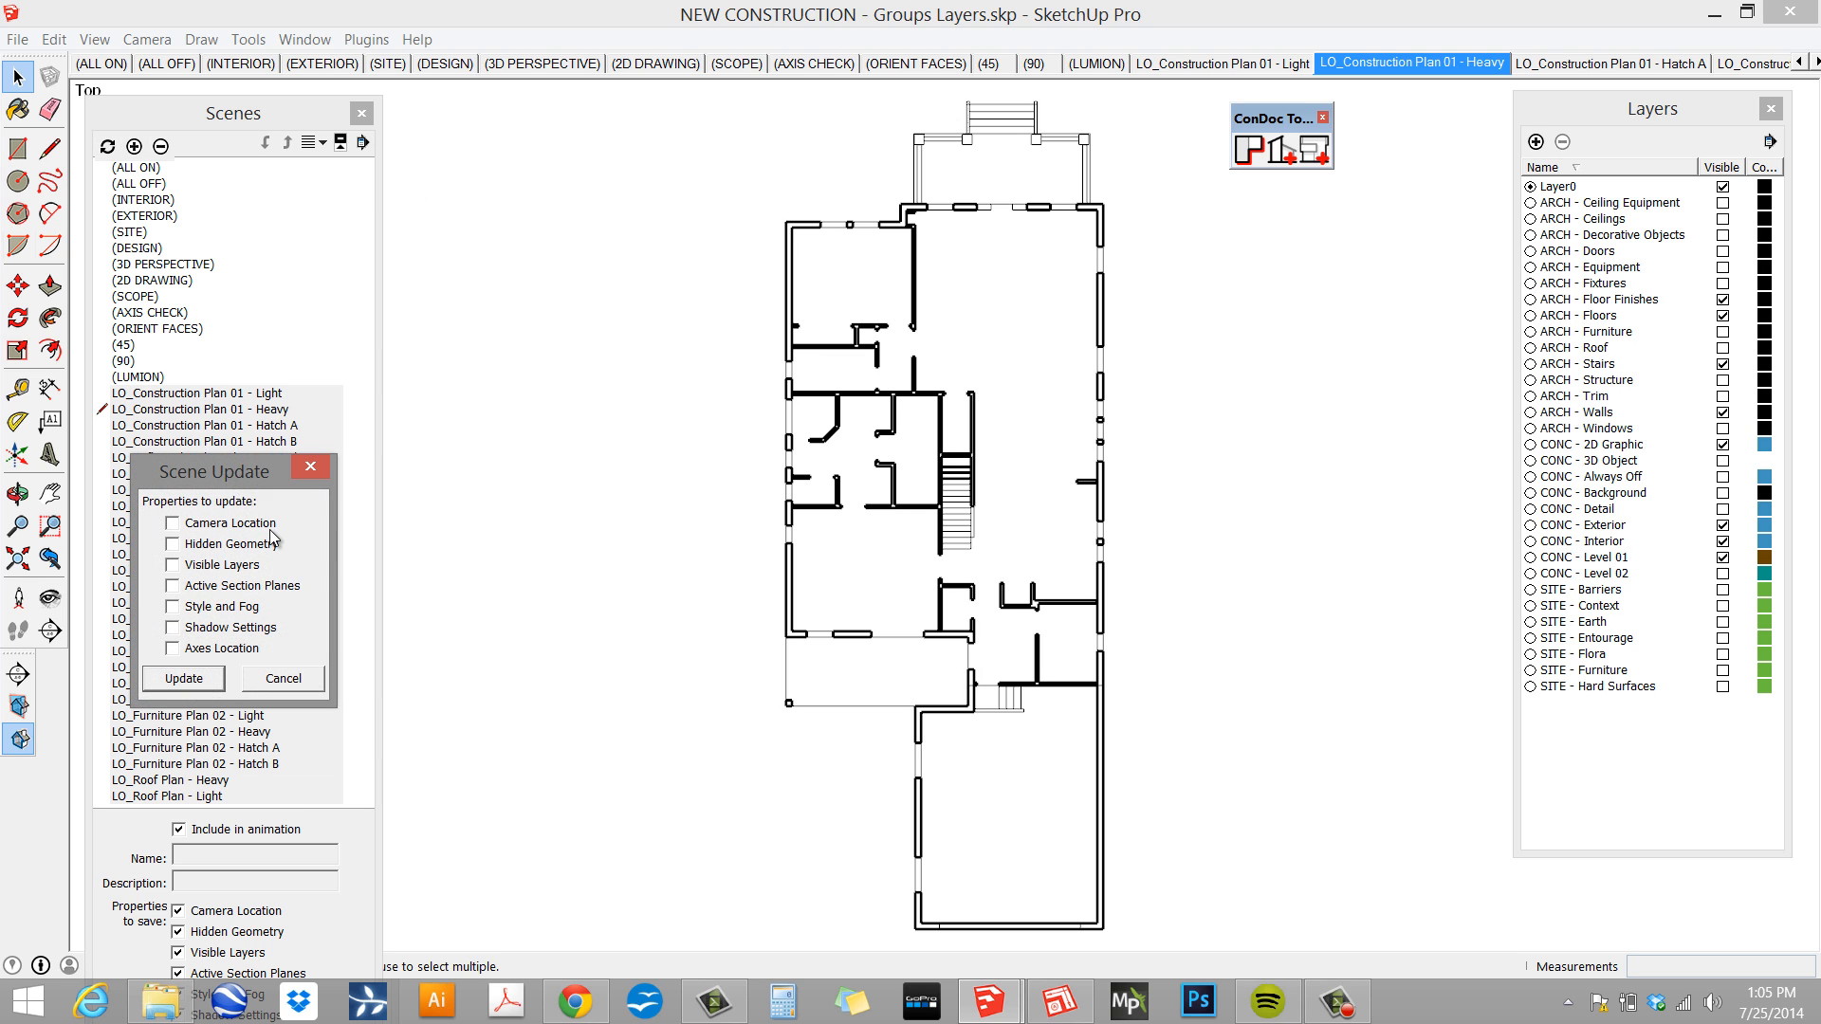
left_click_drag(227, 473, 1225, 327)
left_click(1169, 377)
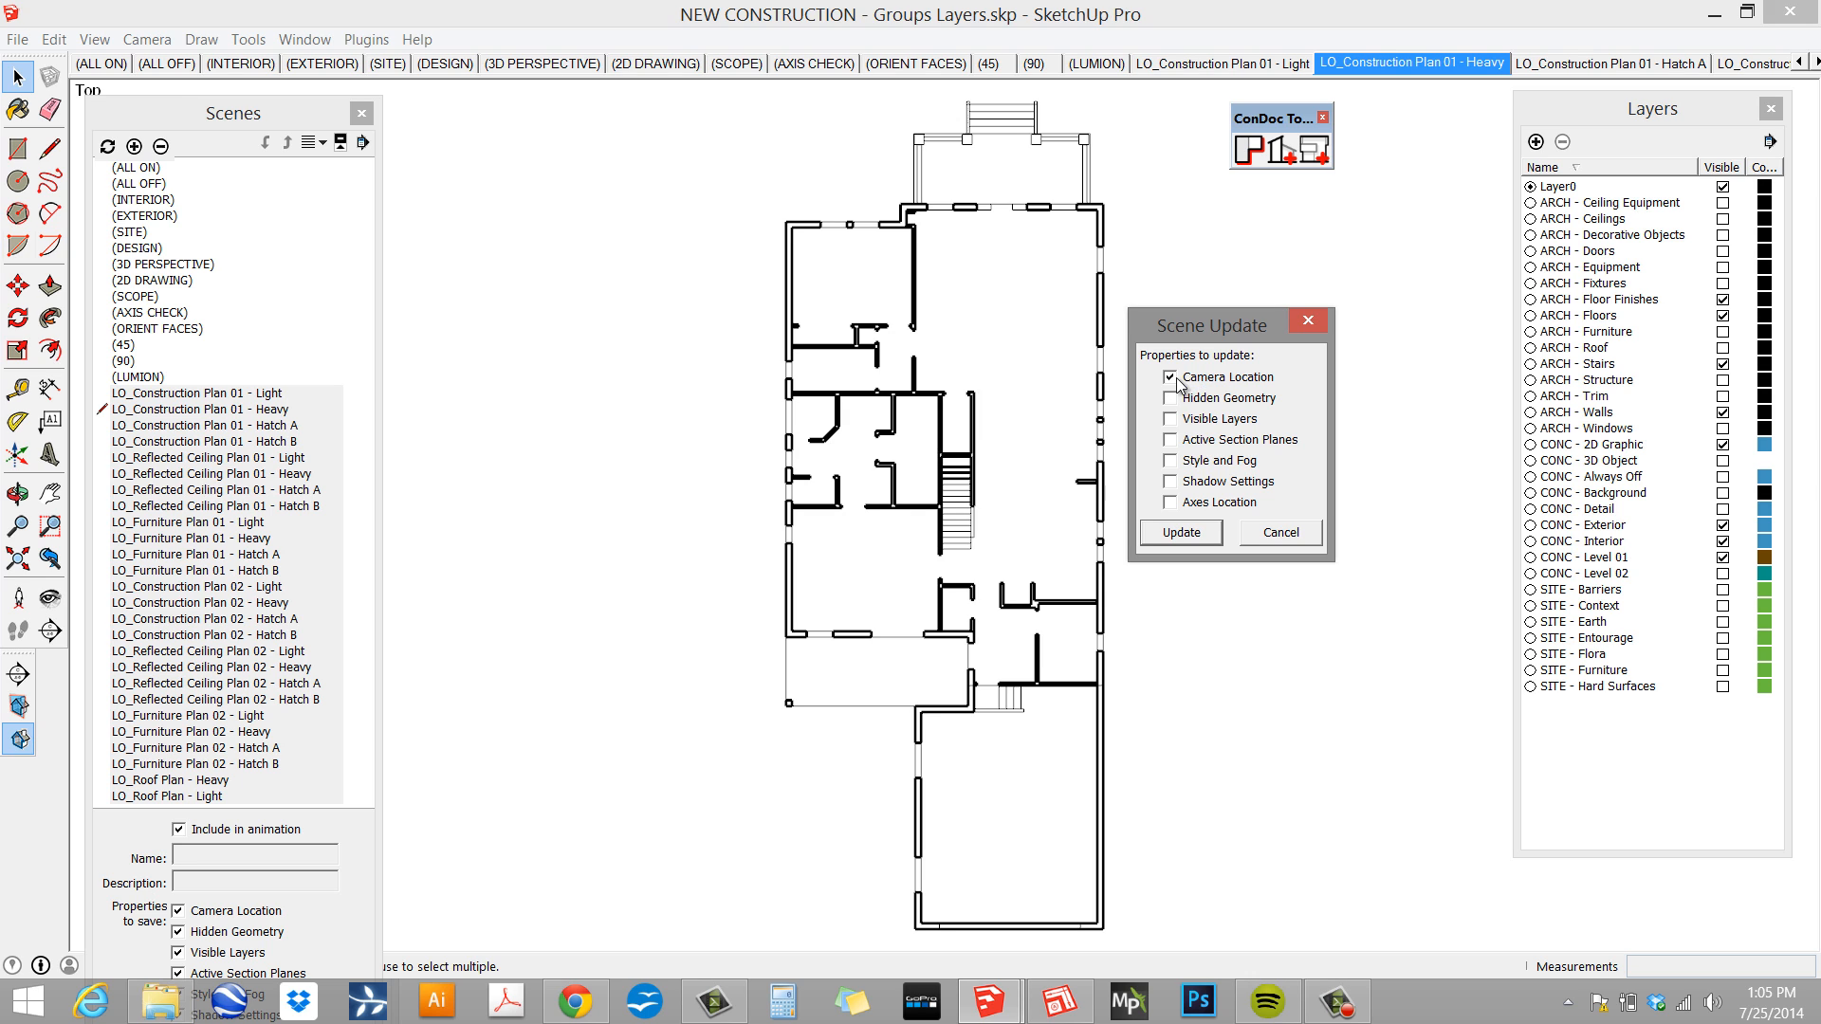
left_click(1180, 533)
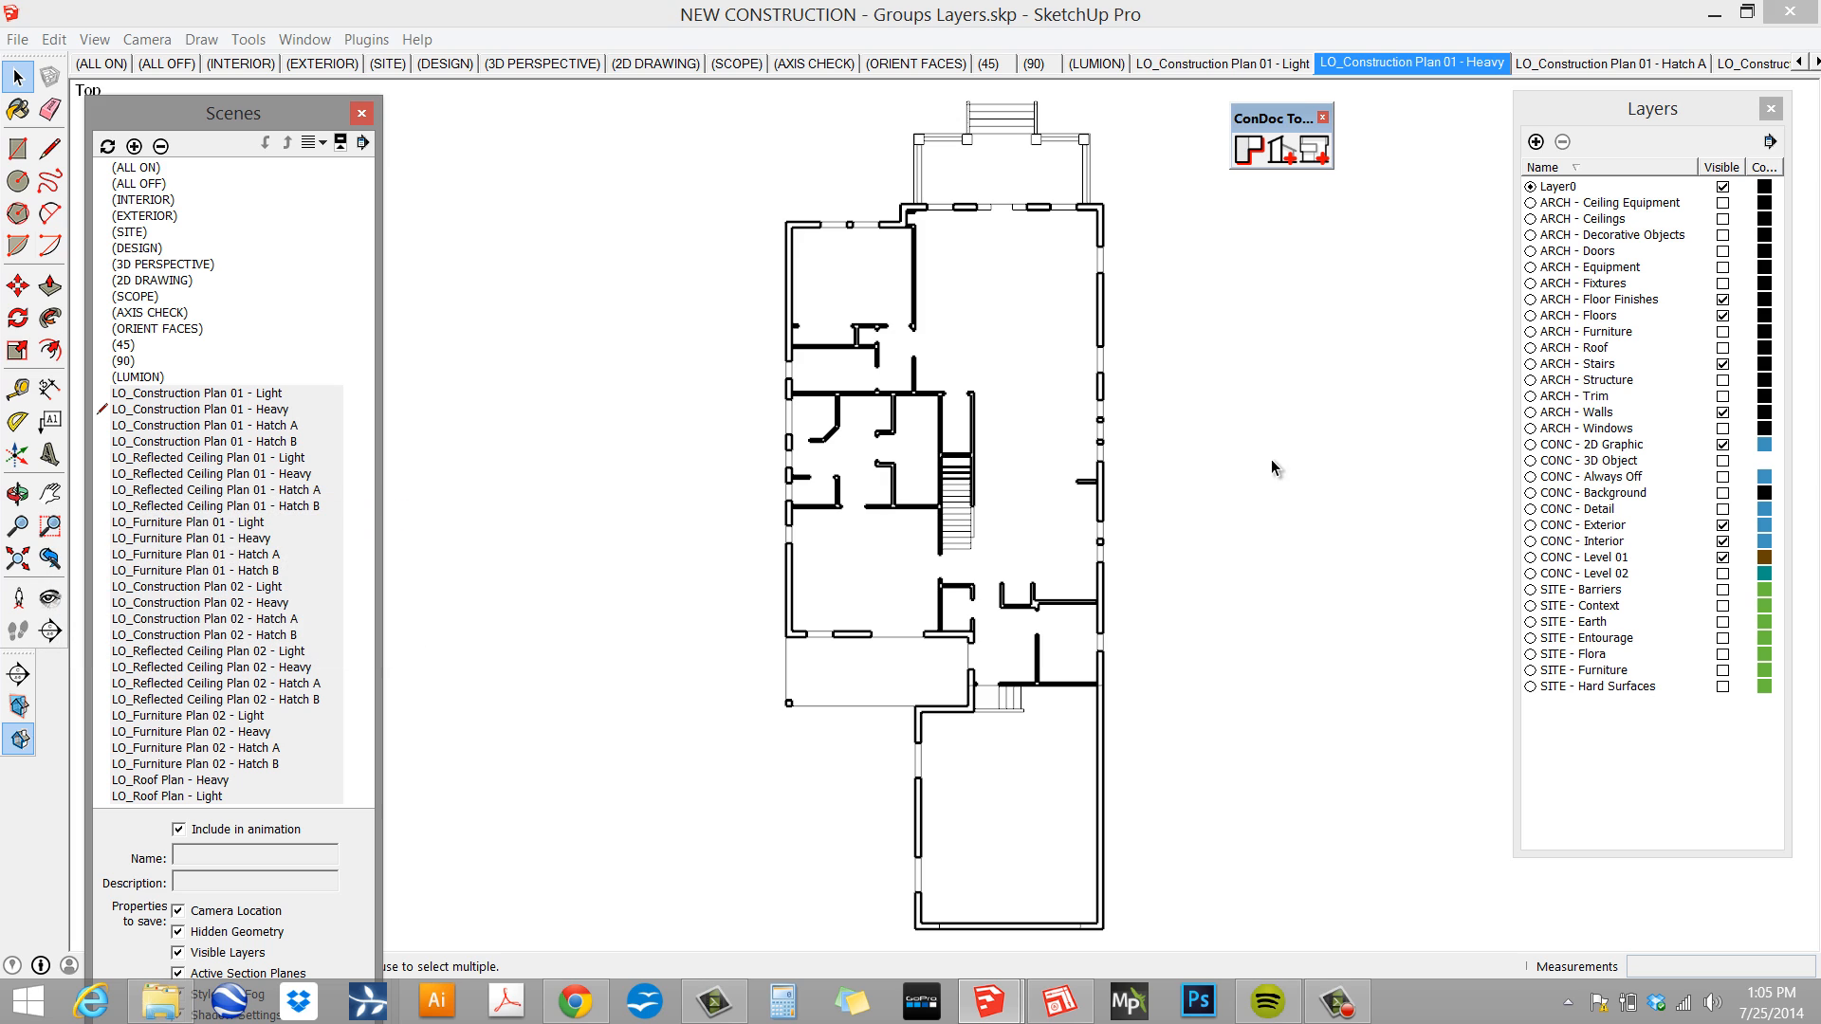
- Check the LO_Construction Plan 01 - Light scene and return to the full model in the (DESIGN) scene with a perspective camera
left_click(1286, 70)
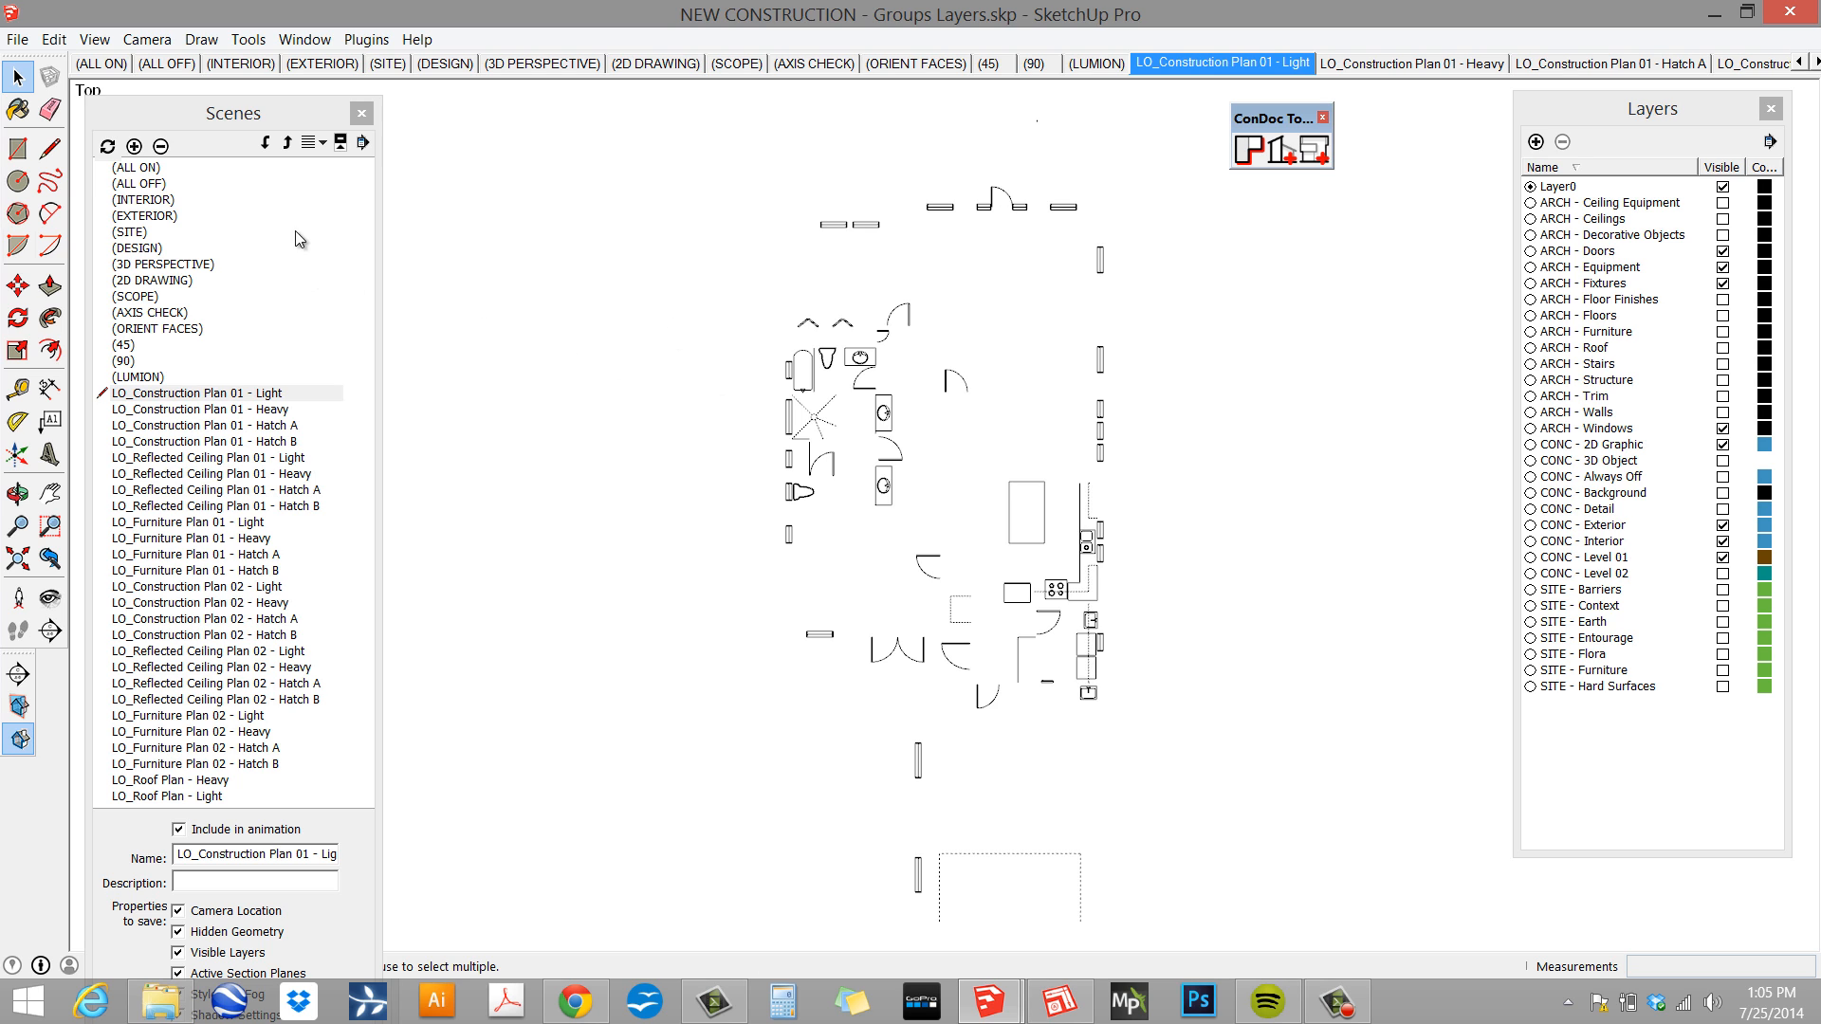
left_click(102, 64)
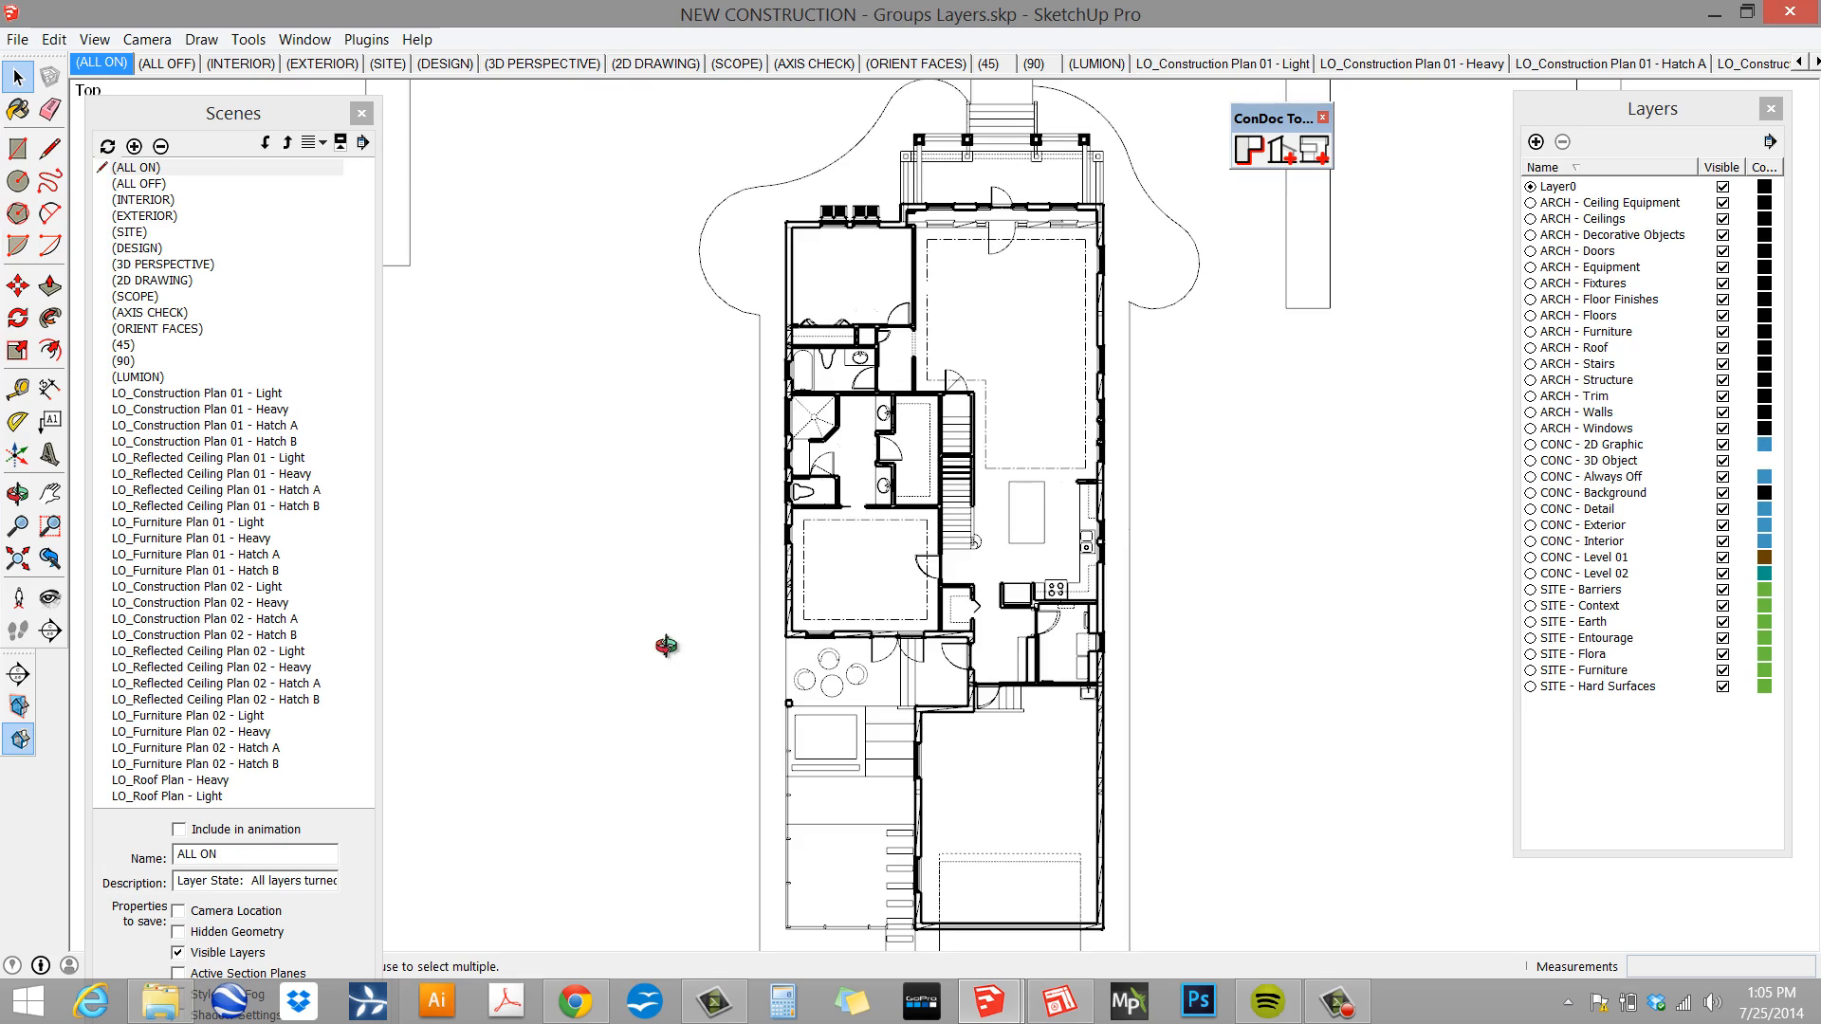
left_click(446, 64)
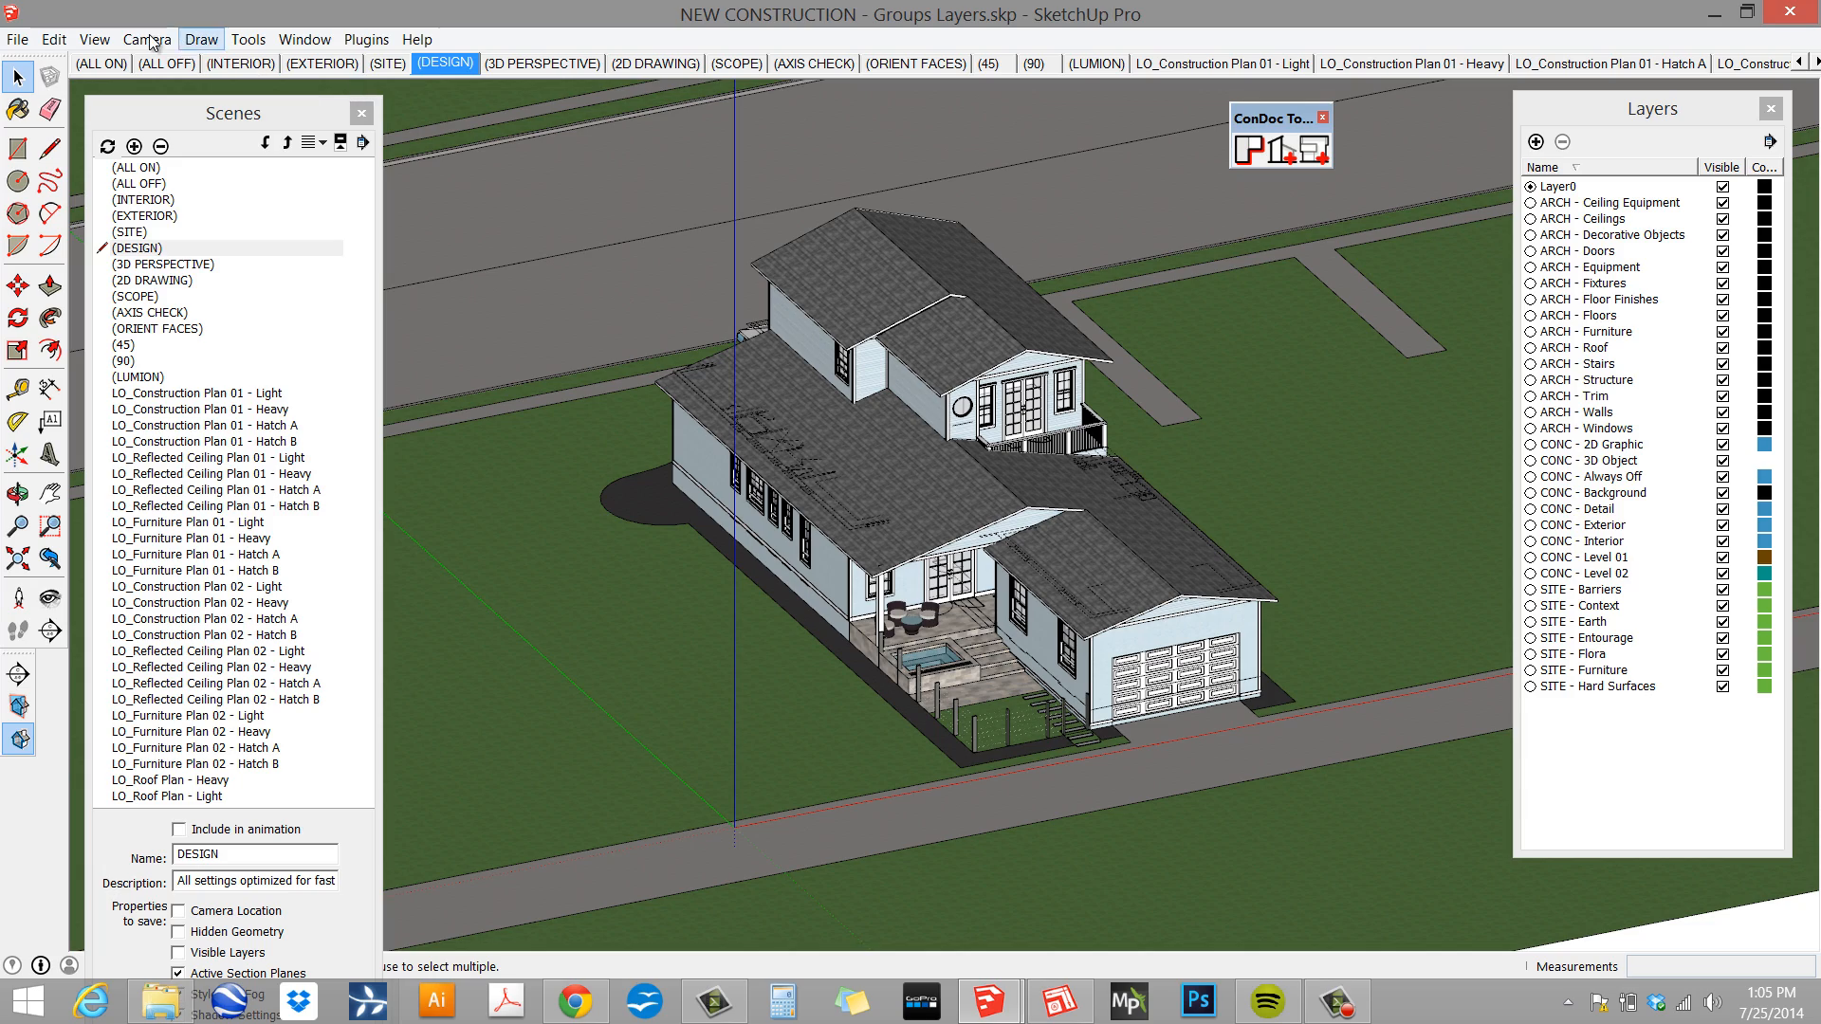
left_click(149, 40)
left_click(189, 163)
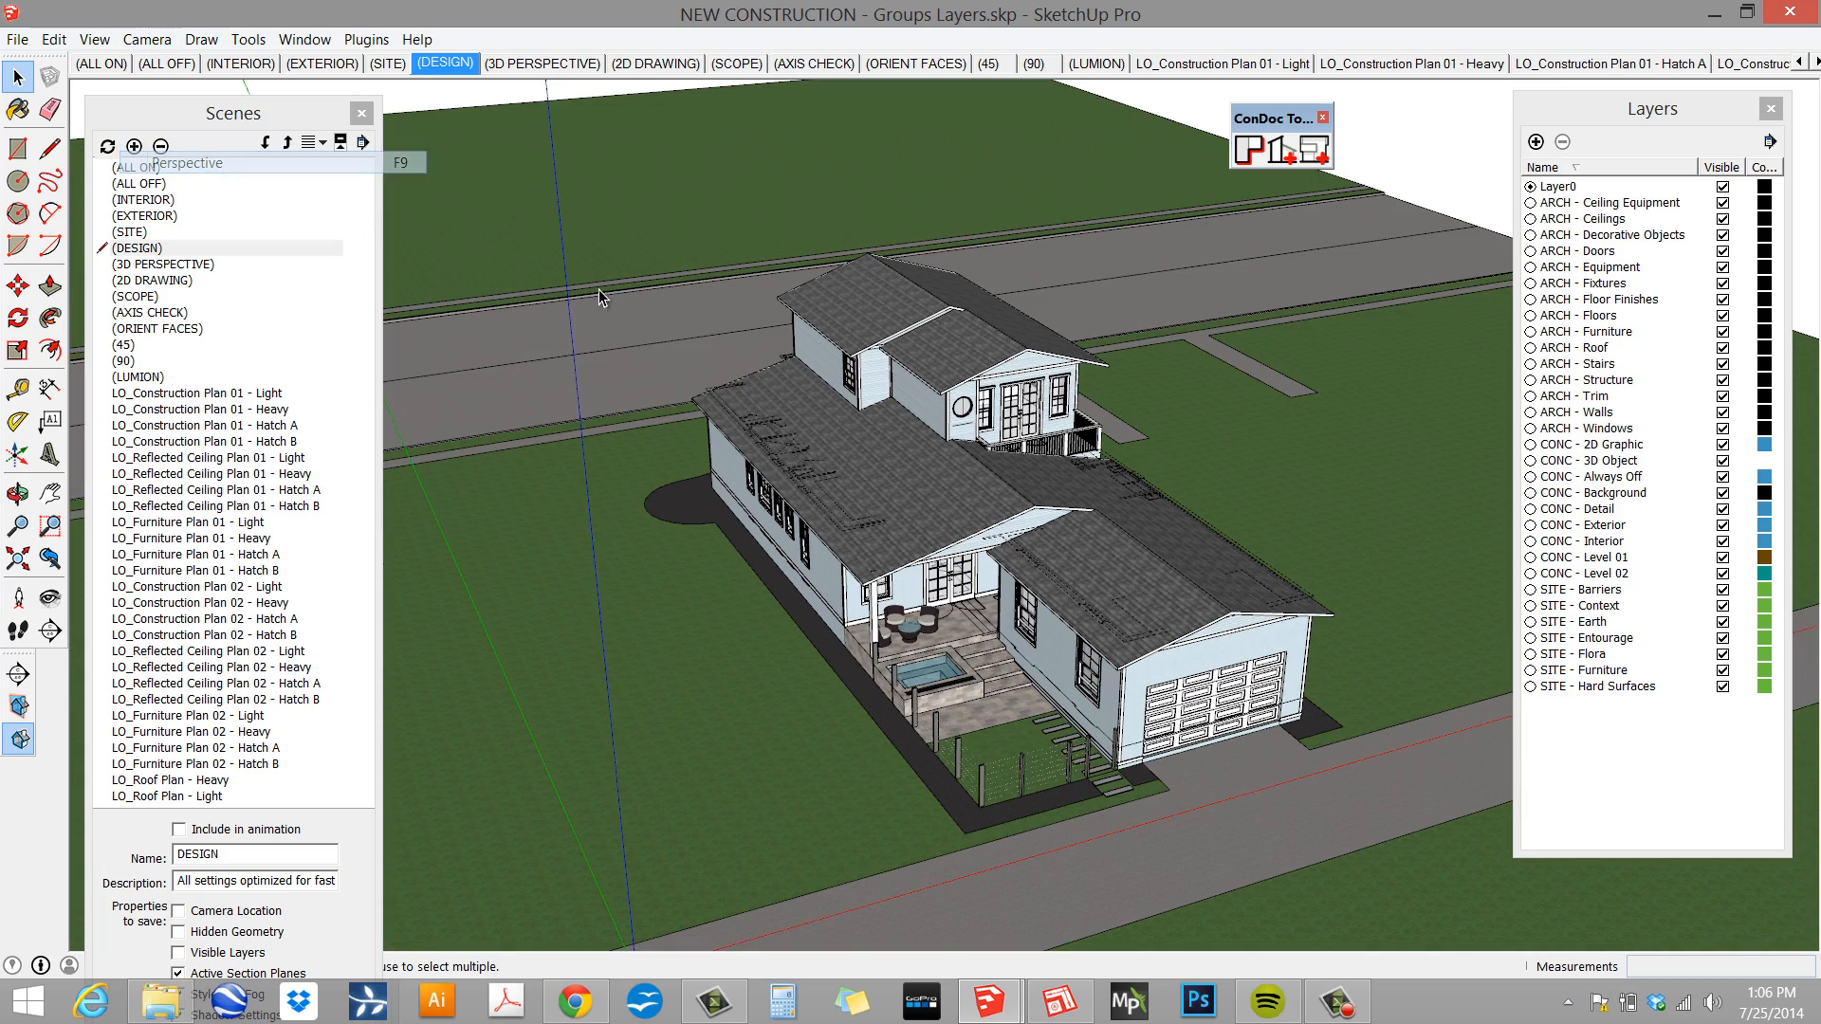
- Collapse the Scenes window and display the section planes around the house
middle_click_drag(949, 503, 772, 382)
scroll(1043, 417, "down", 3)
middle_click_drag(1053, 422, 560, 456)
scroll(1128, 446, "up", 3)
middle_click_drag(1157, 451, 1082, 254)
scroll(1127, 506, "down", 3)
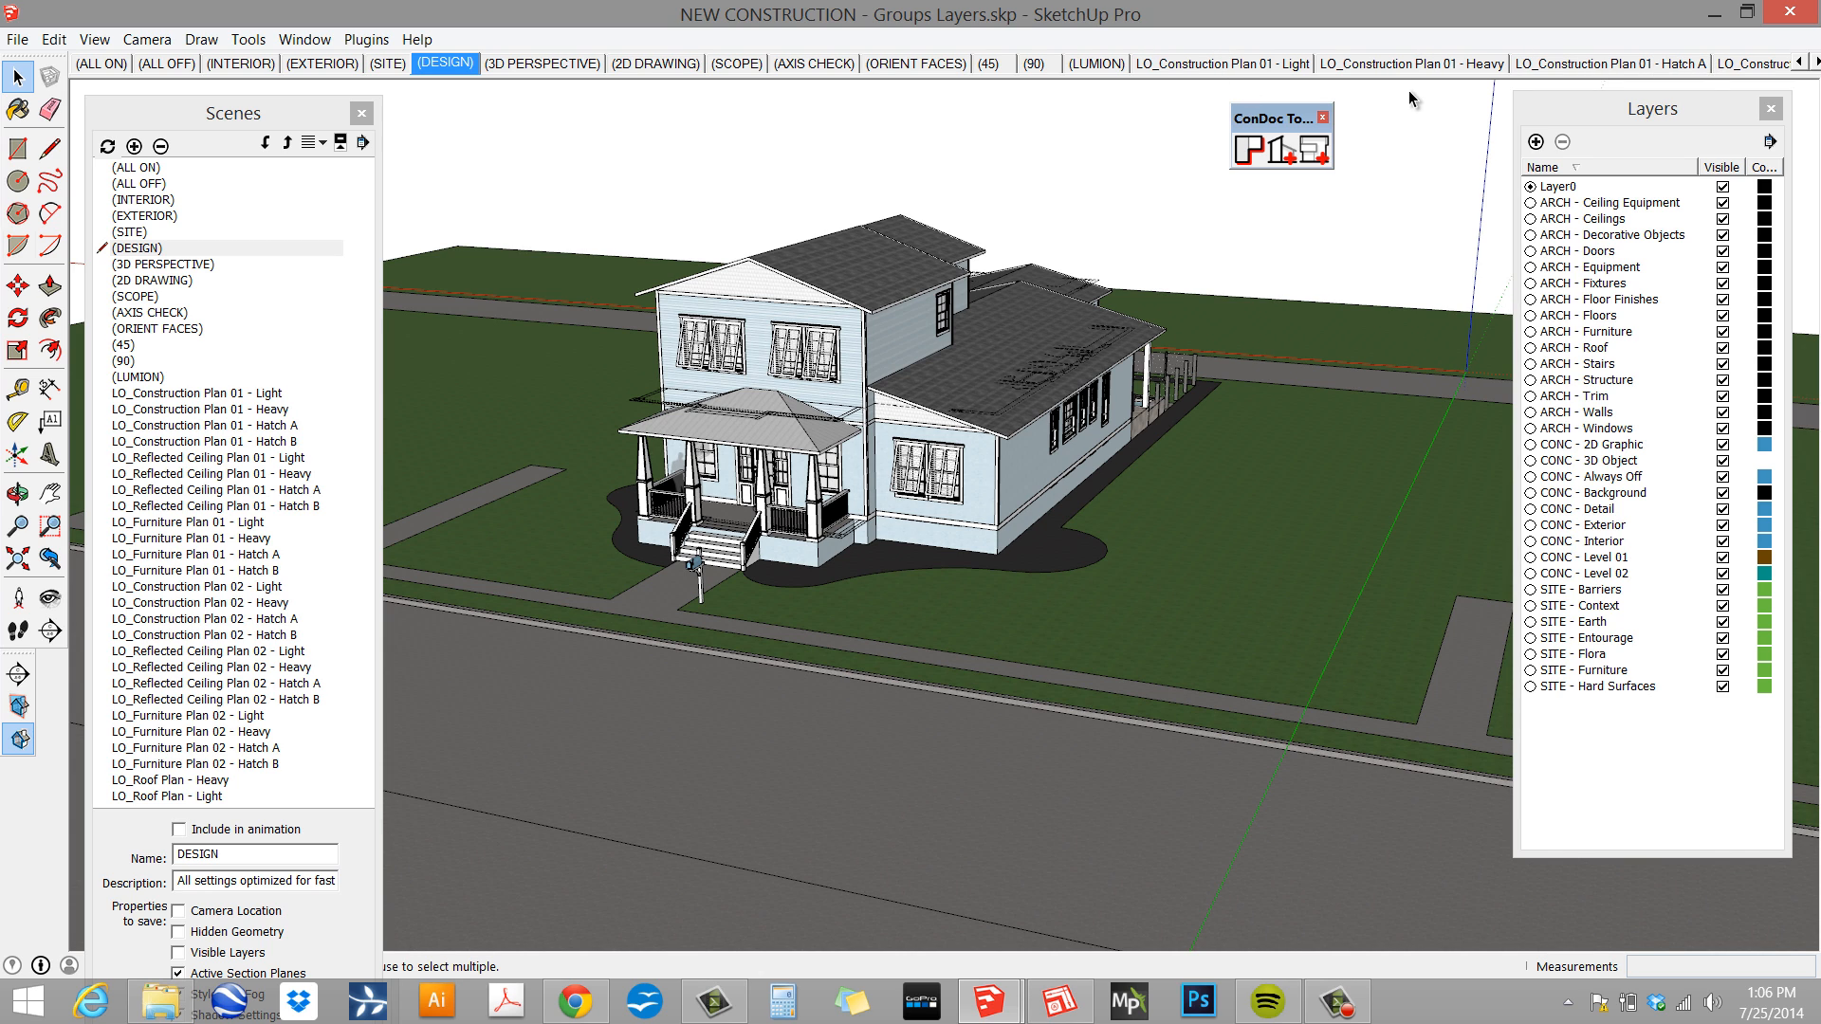
left_click(241, 119)
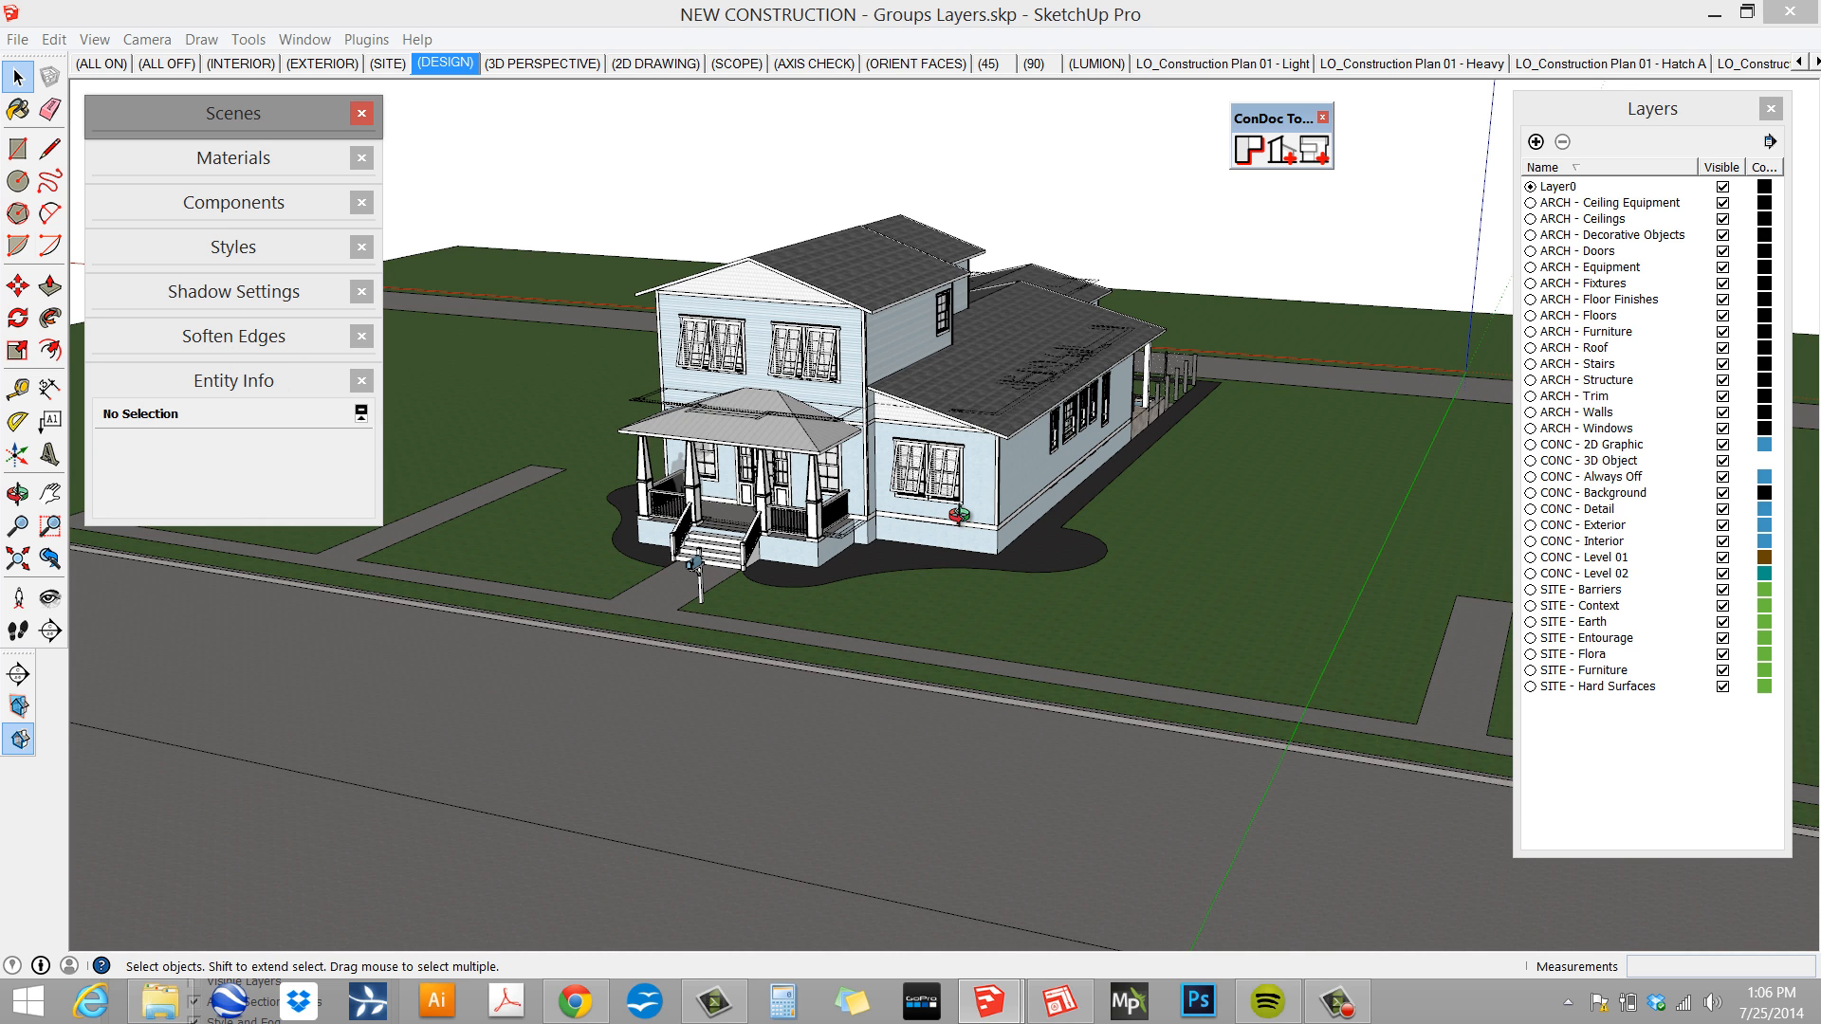
middle_click_drag(802, 599, 239, 624)
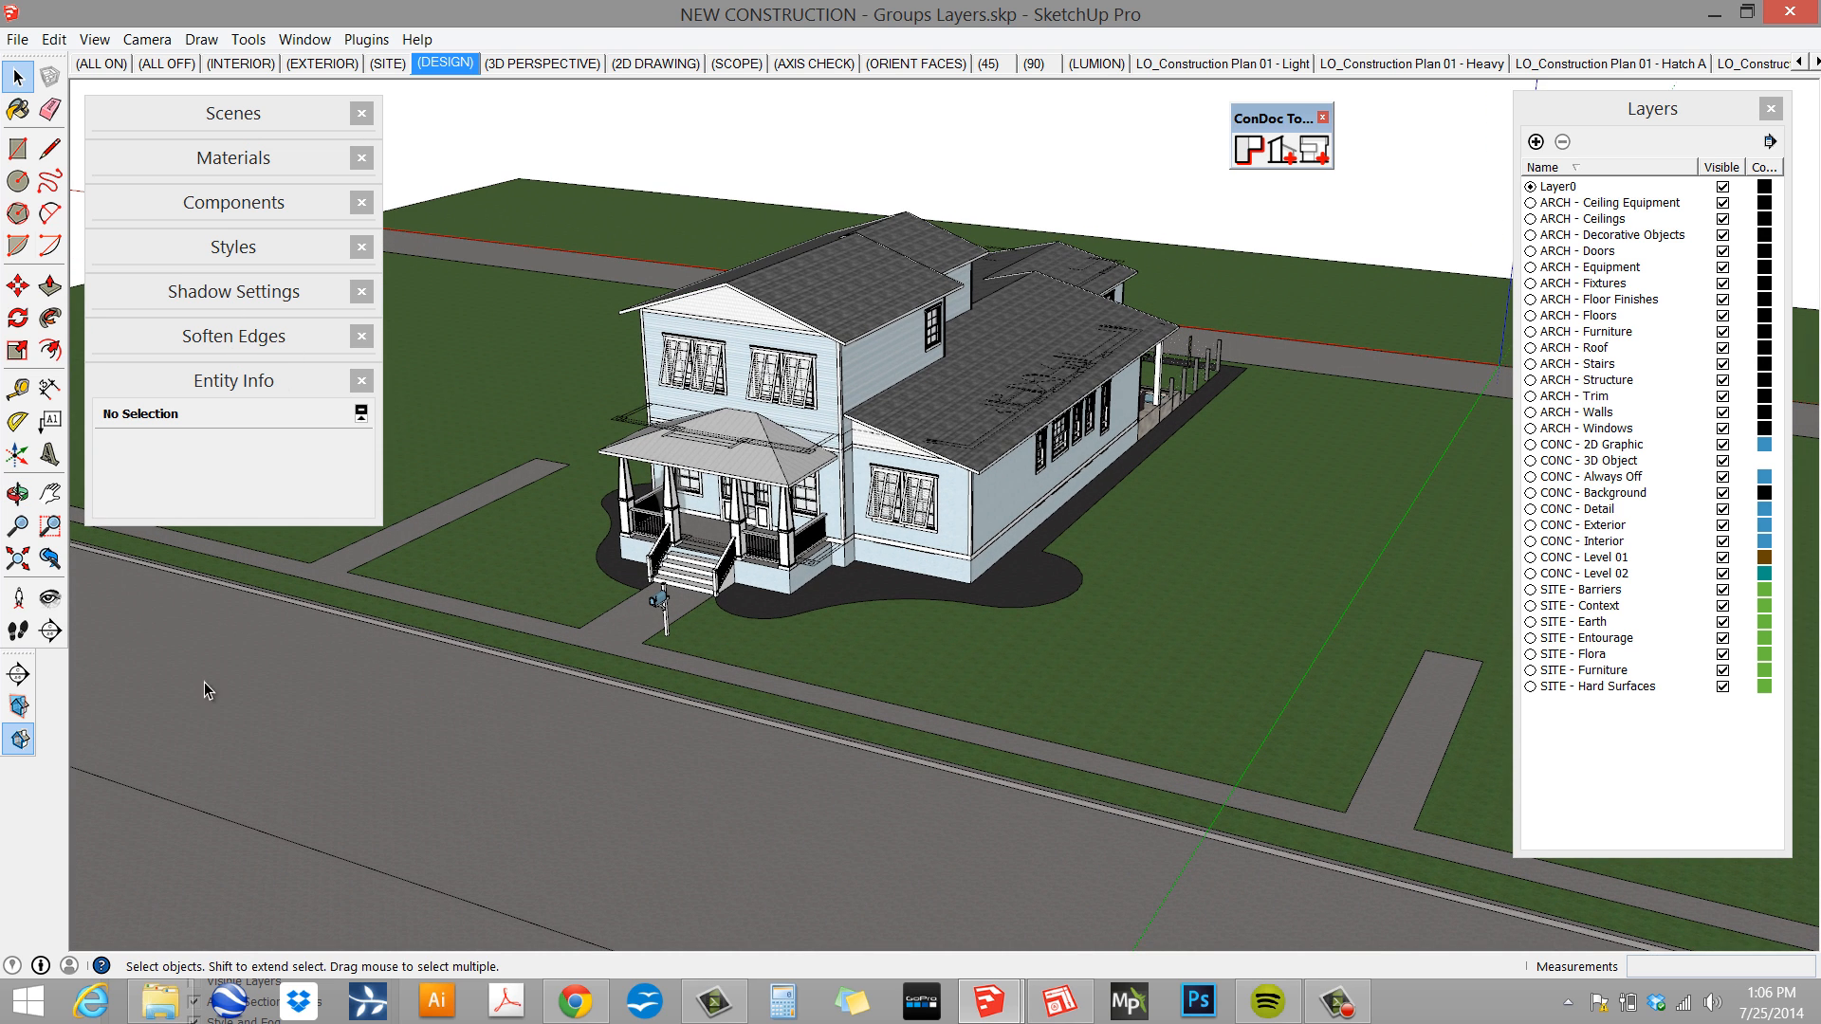
left_click(21, 707)
- Delete the lowest downward-pointing section plane below the stack of generated planes
scroll(719, 430, "down", 5)
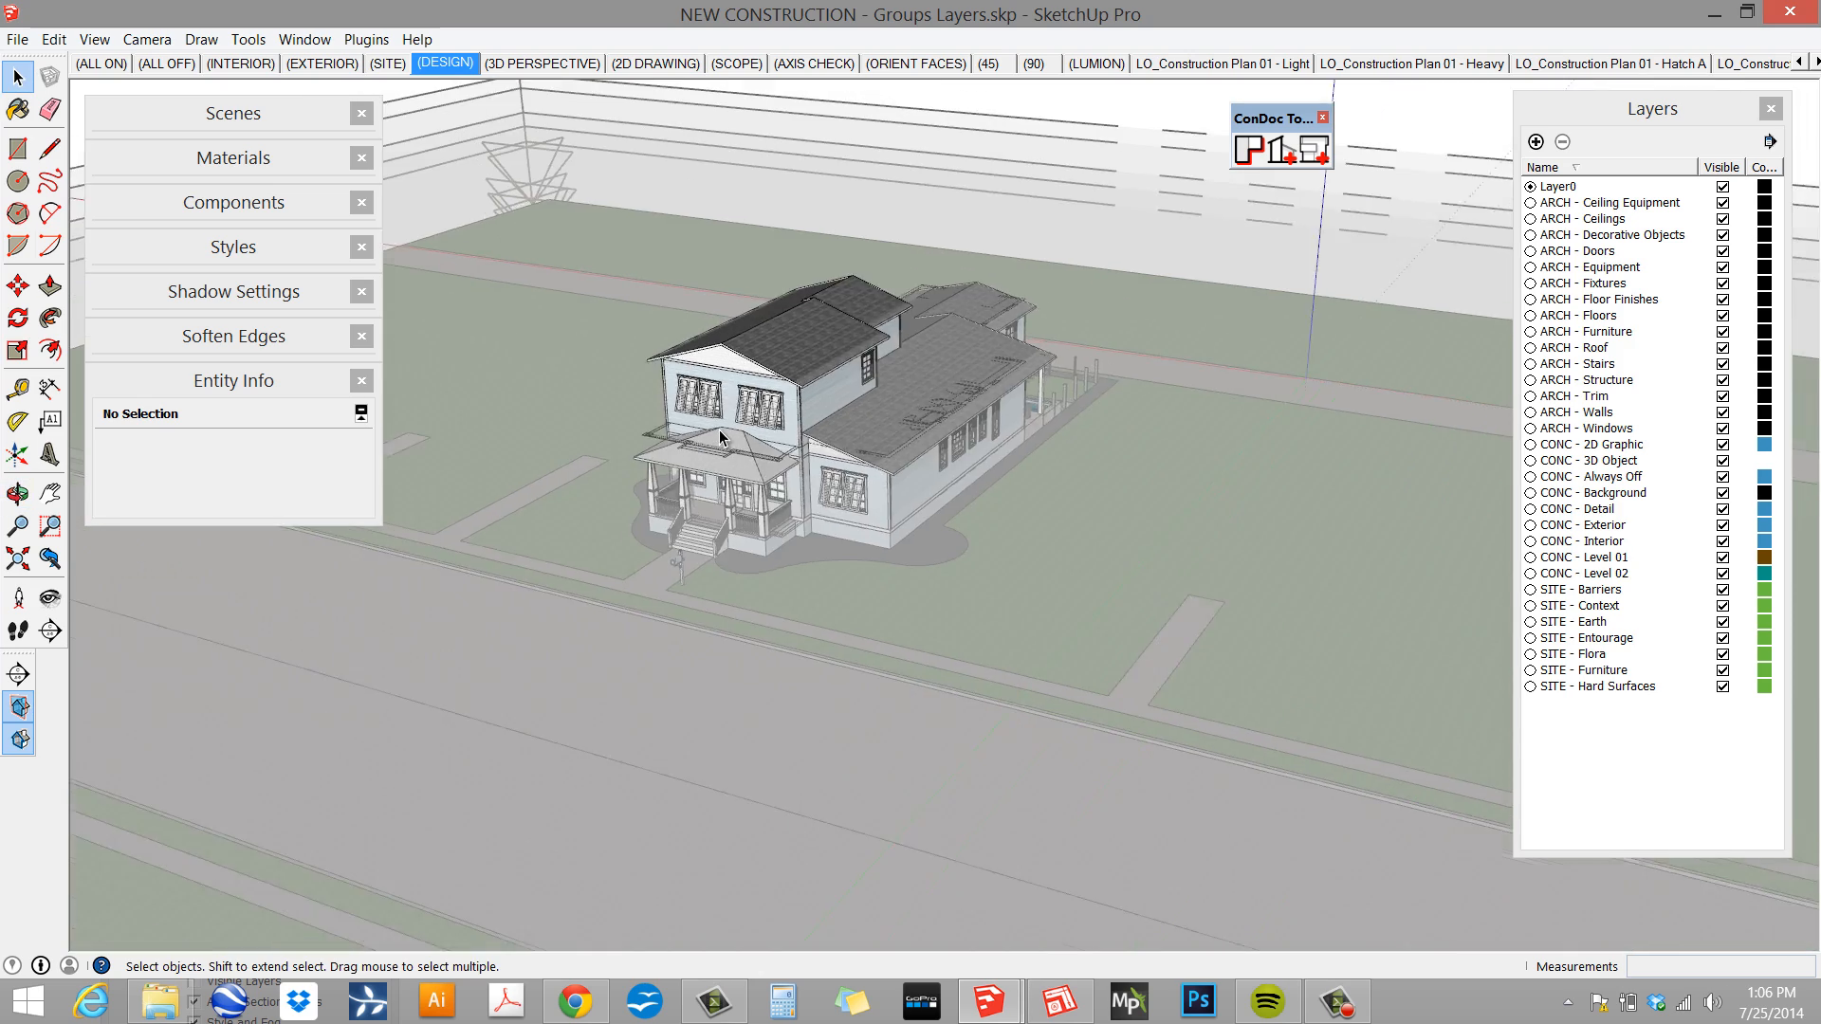
middle_click_drag(747, 493, 759, 360)
scroll(683, 445, "down", 4)
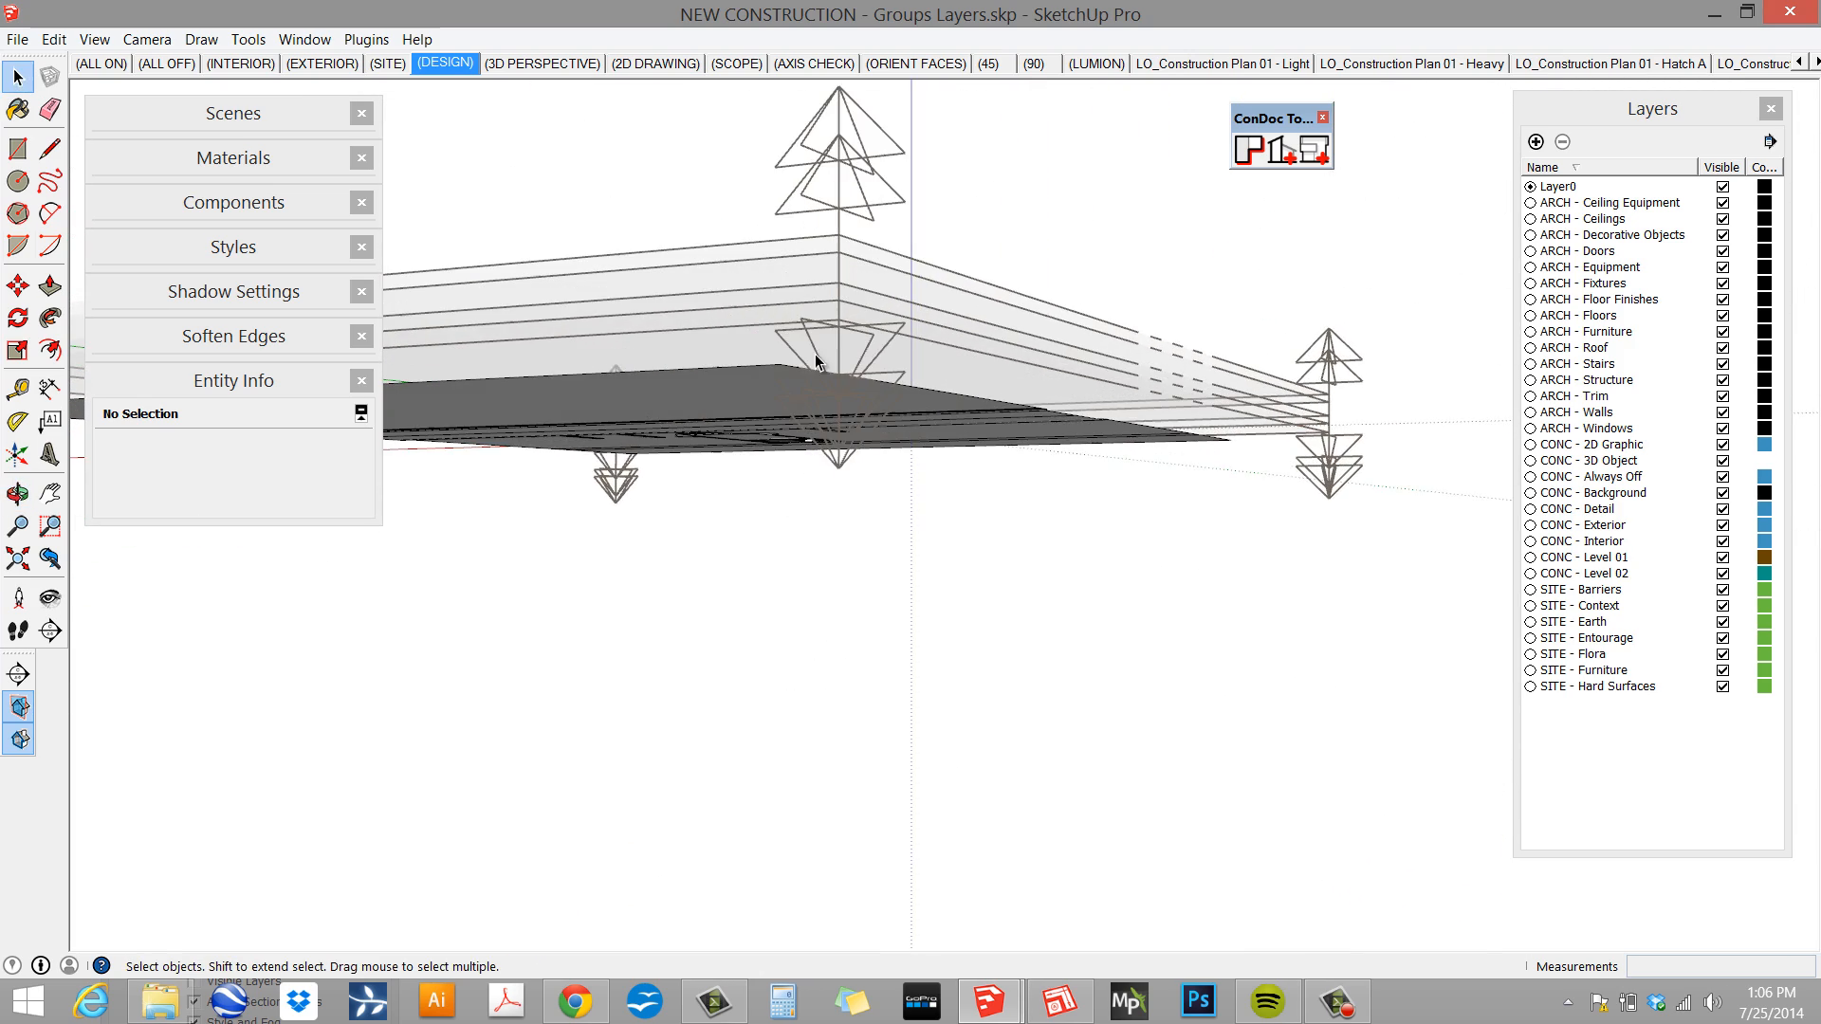
left_click(1201, 413)
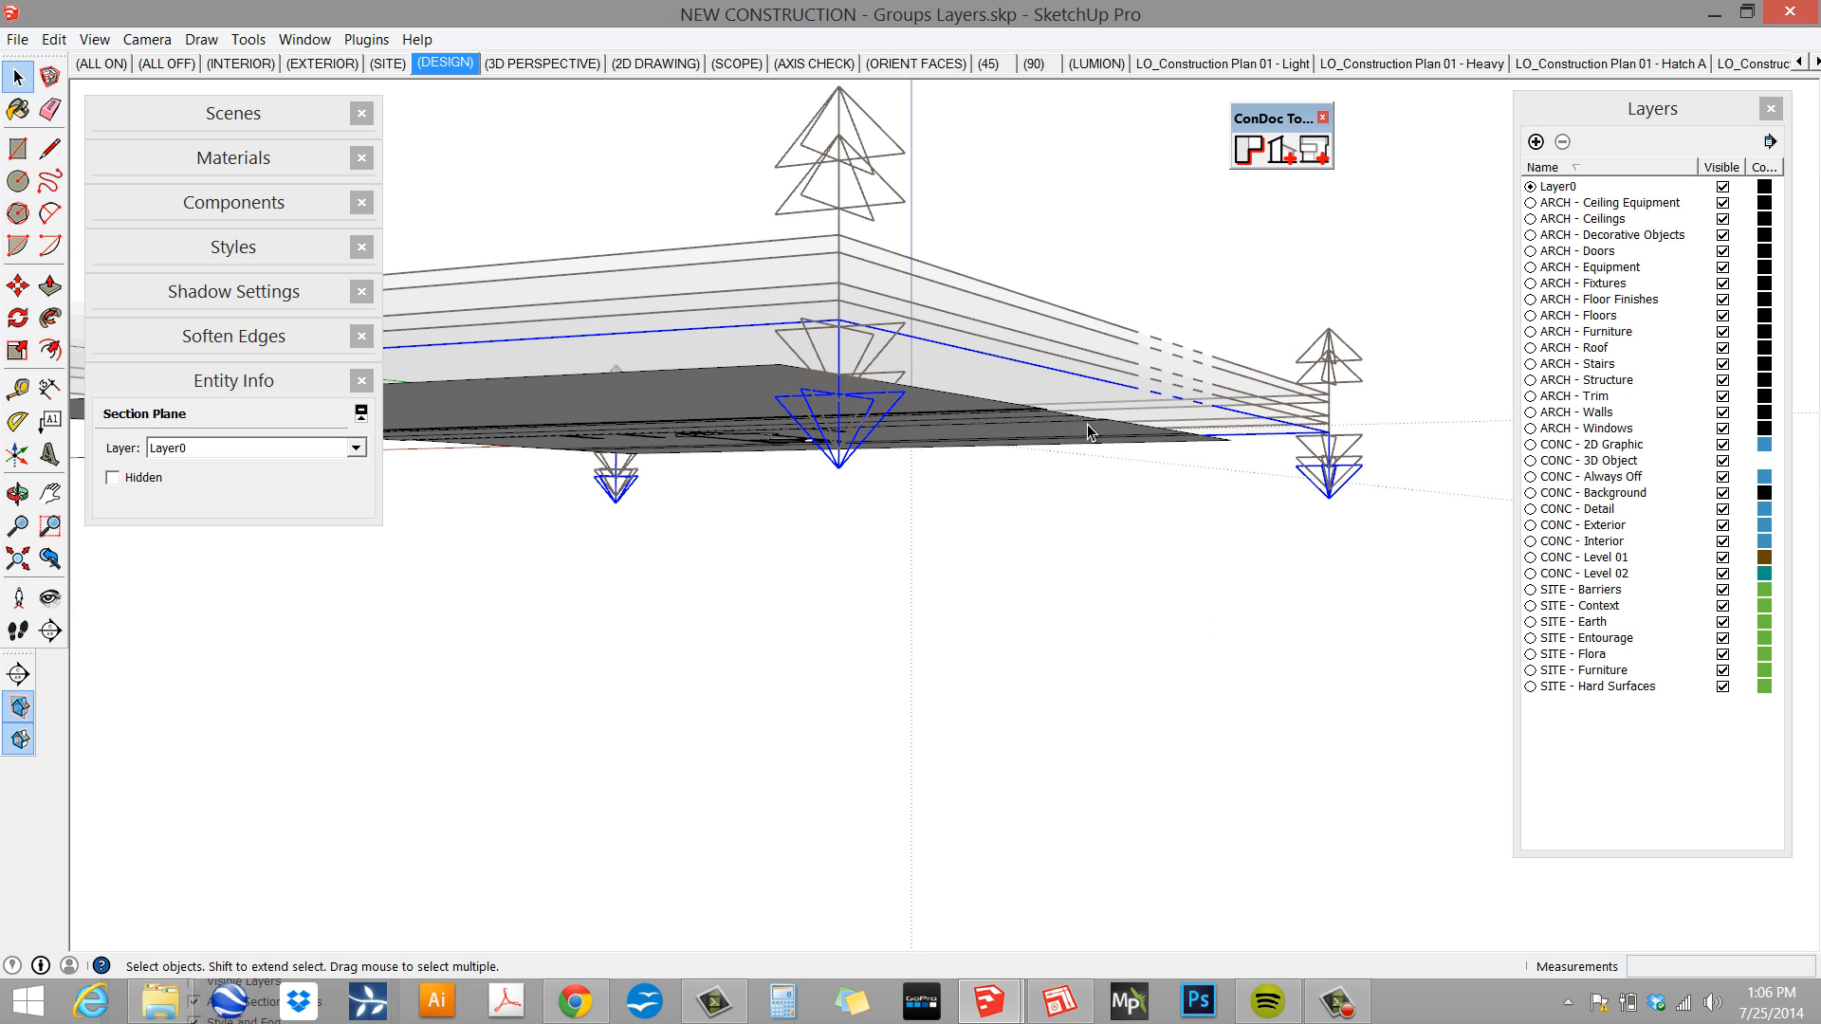
middle_click_drag(1114, 421, 1214, 412)
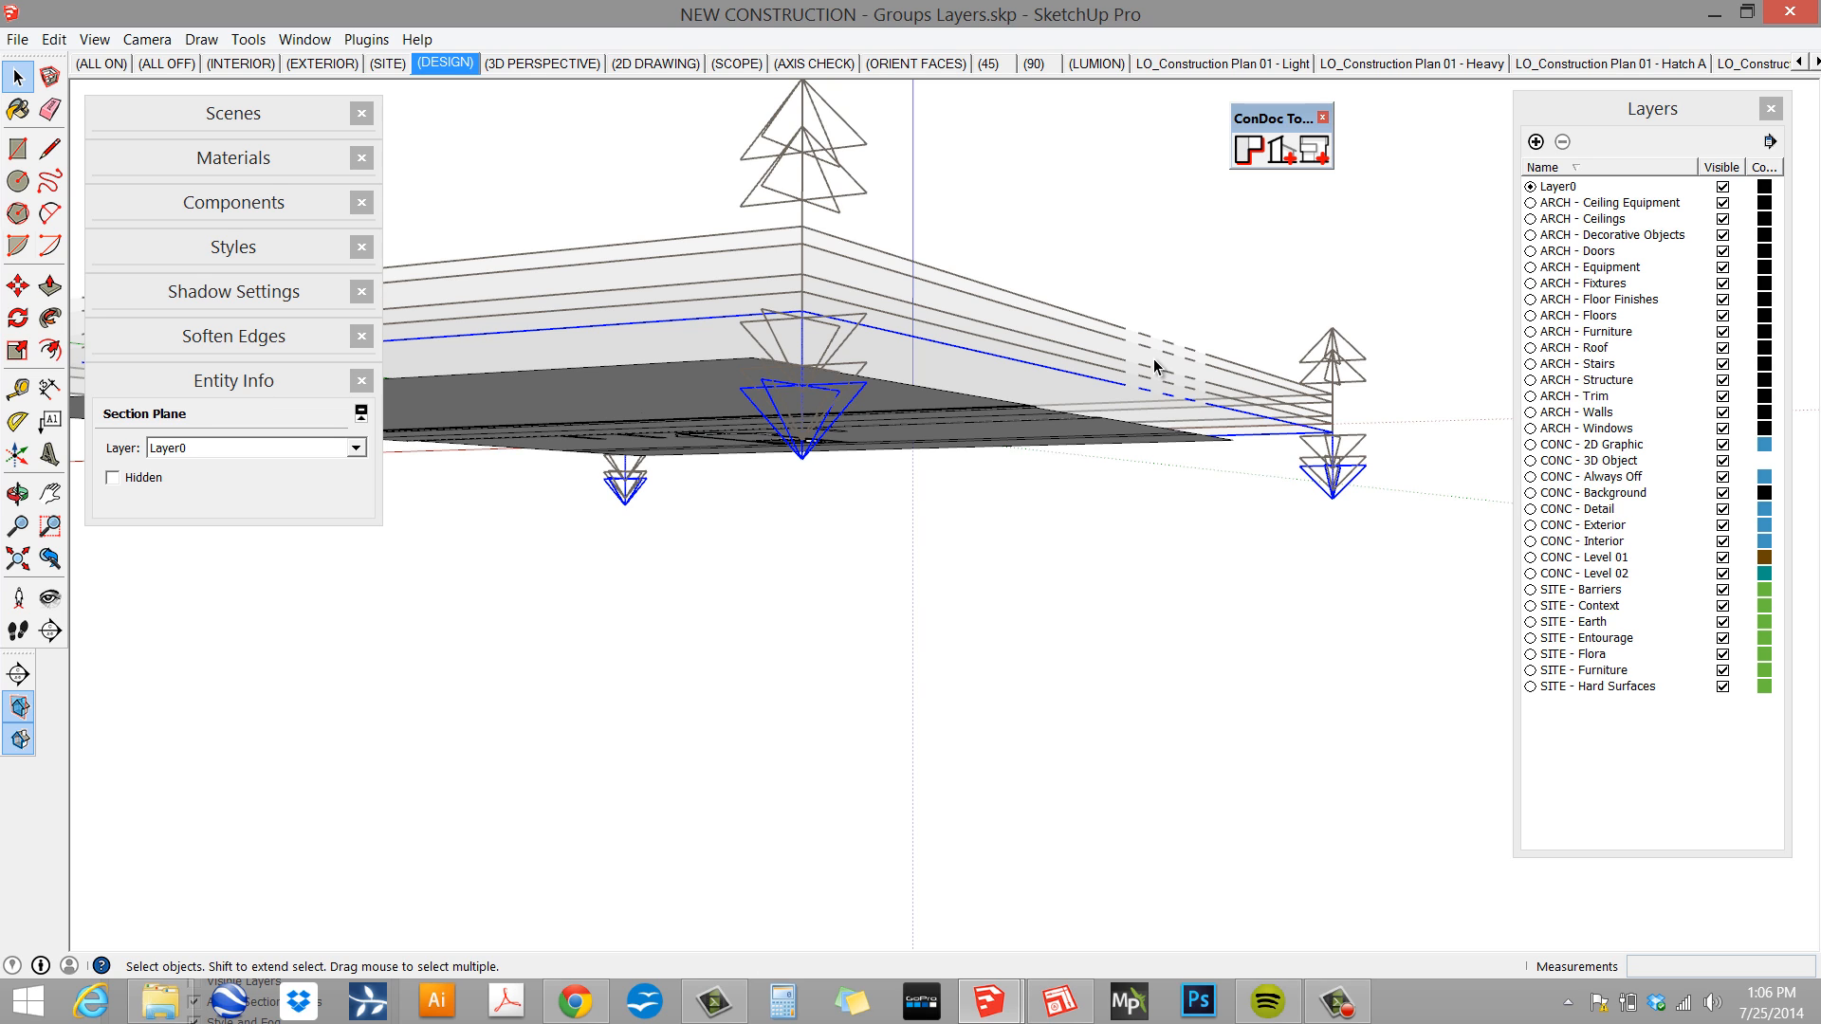
key("Delete")
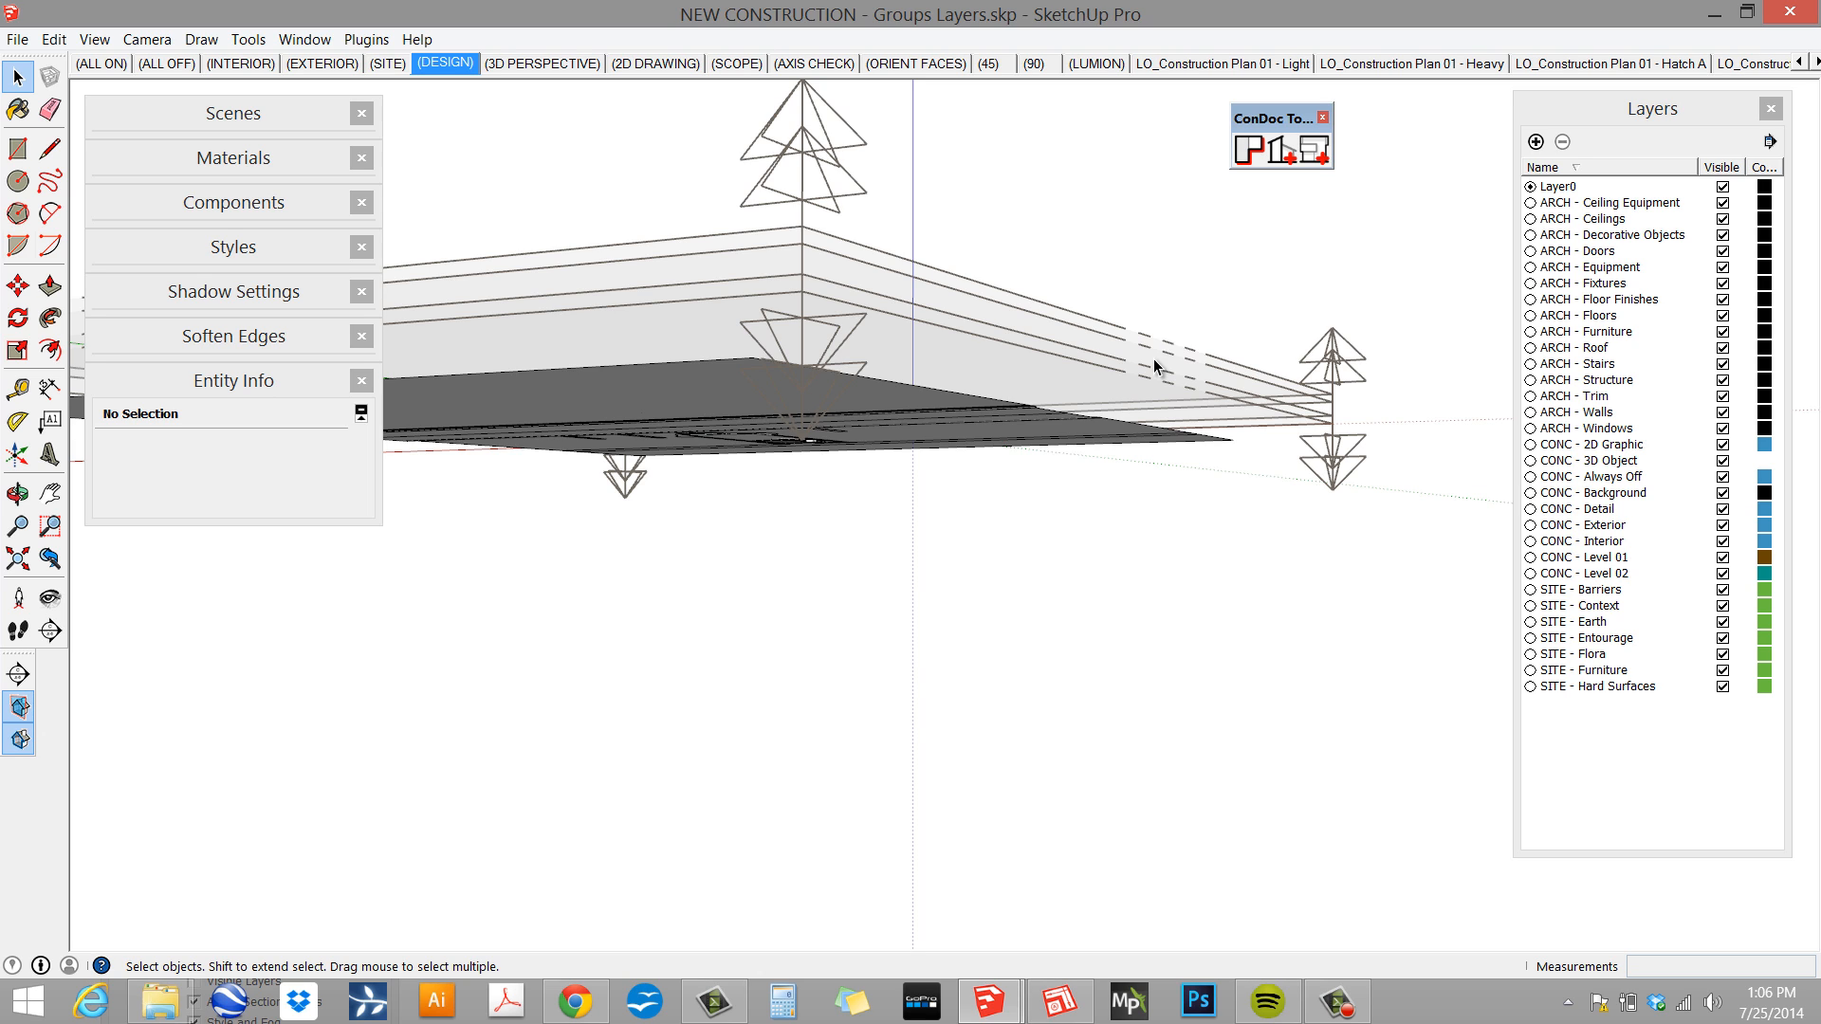
- Activate the lowest remaining downward-pointing section plane so it cuts through the first level
middle_click_drag(1154, 365, 1141, 383)
scroll(715, 444, "up", 5)
scroll(727, 430, "down", 4)
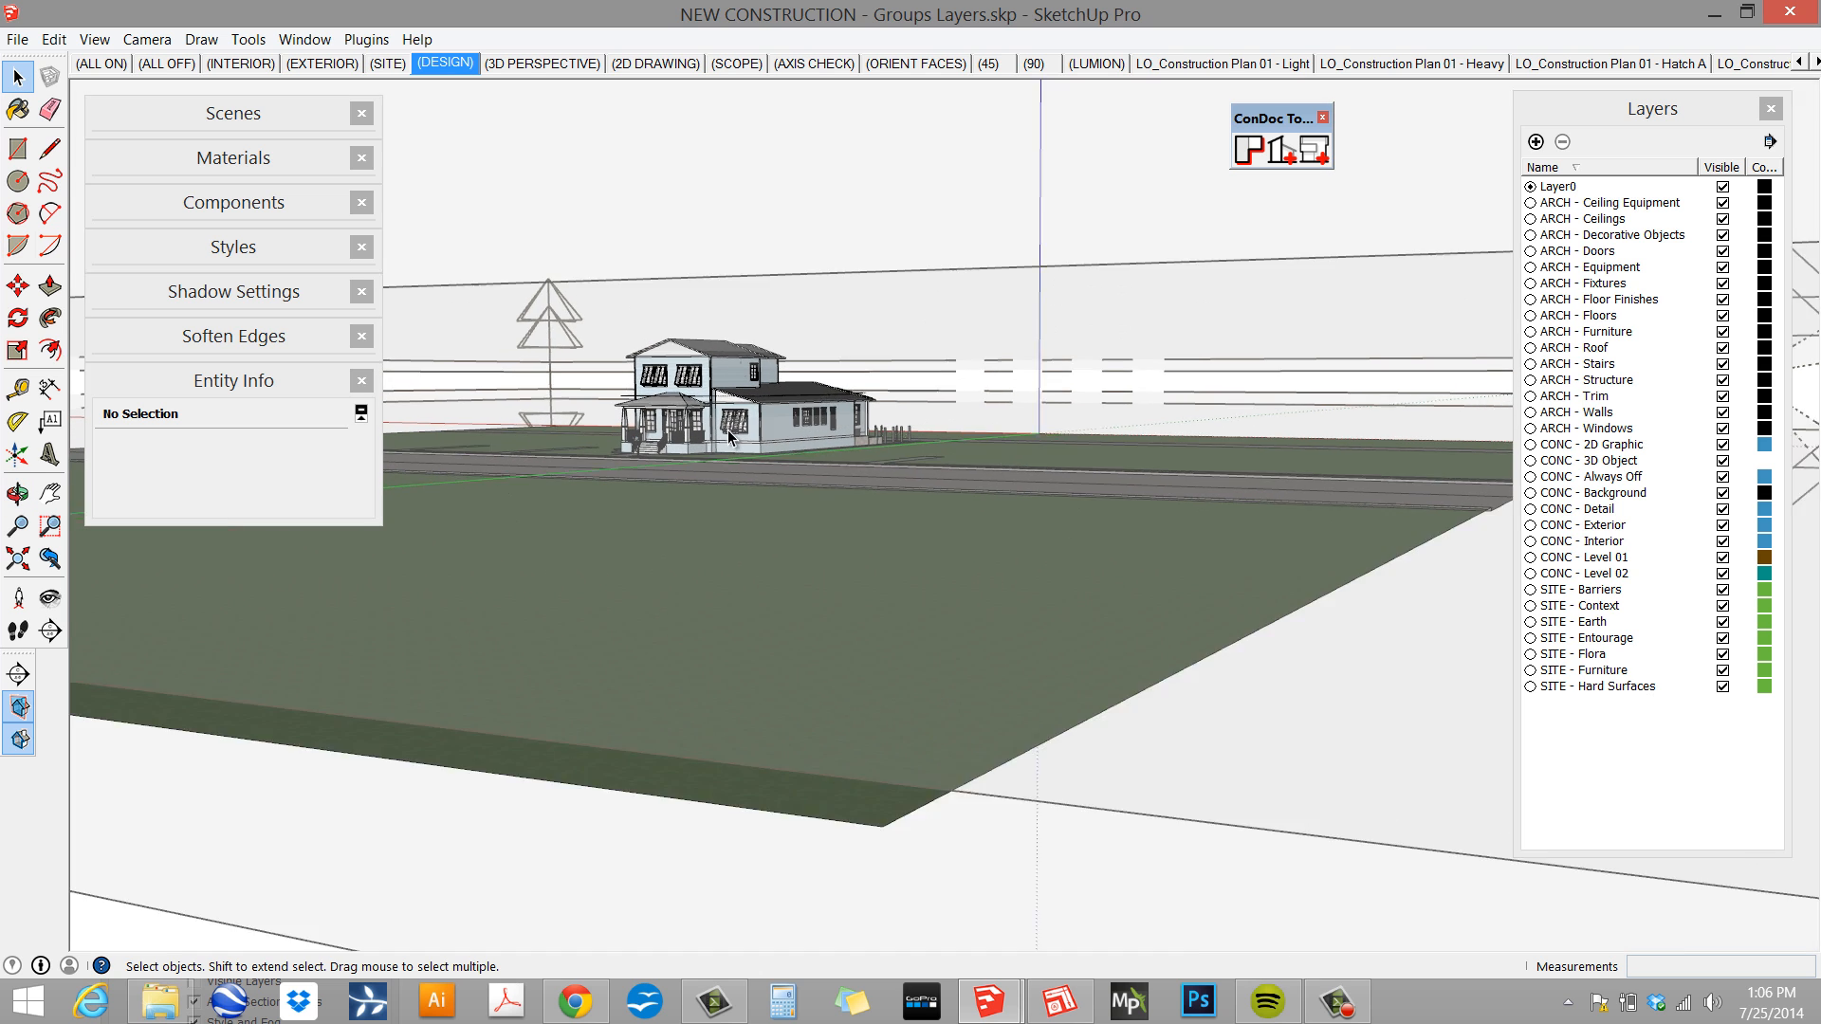
middle_click_drag(1081, 439, 1095, 395)
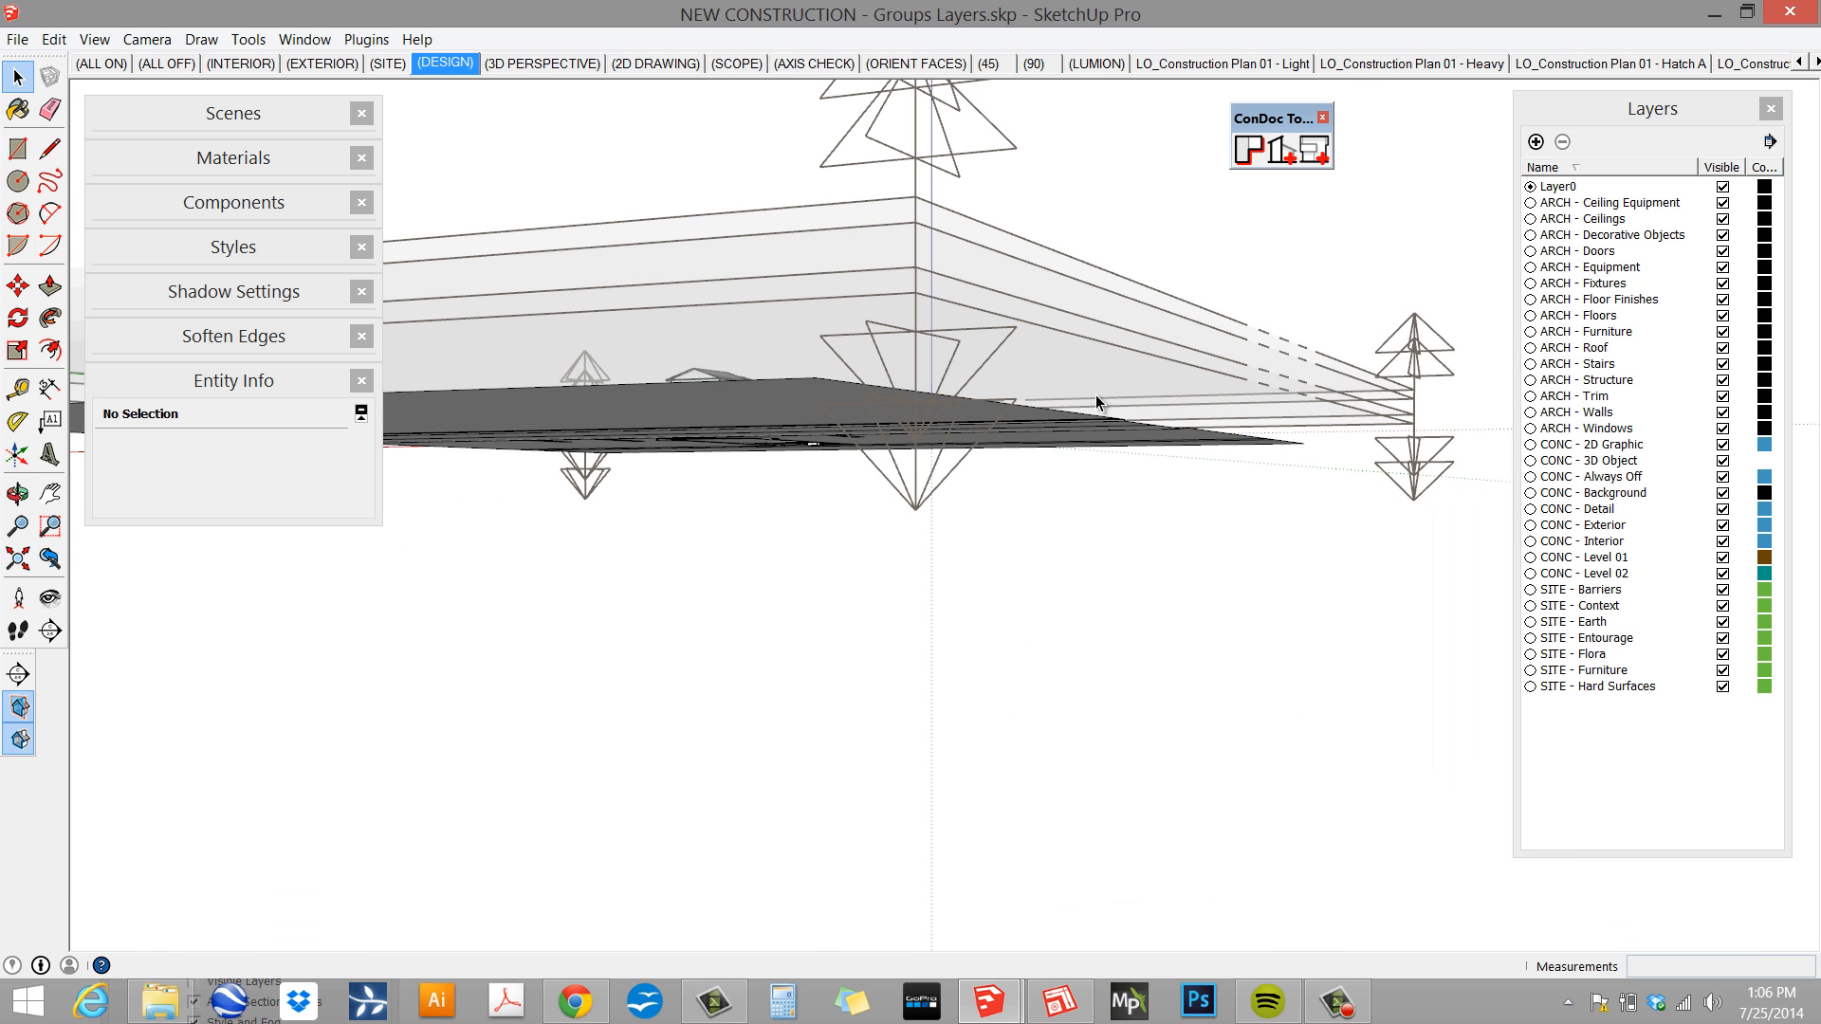
left_click(1169, 362)
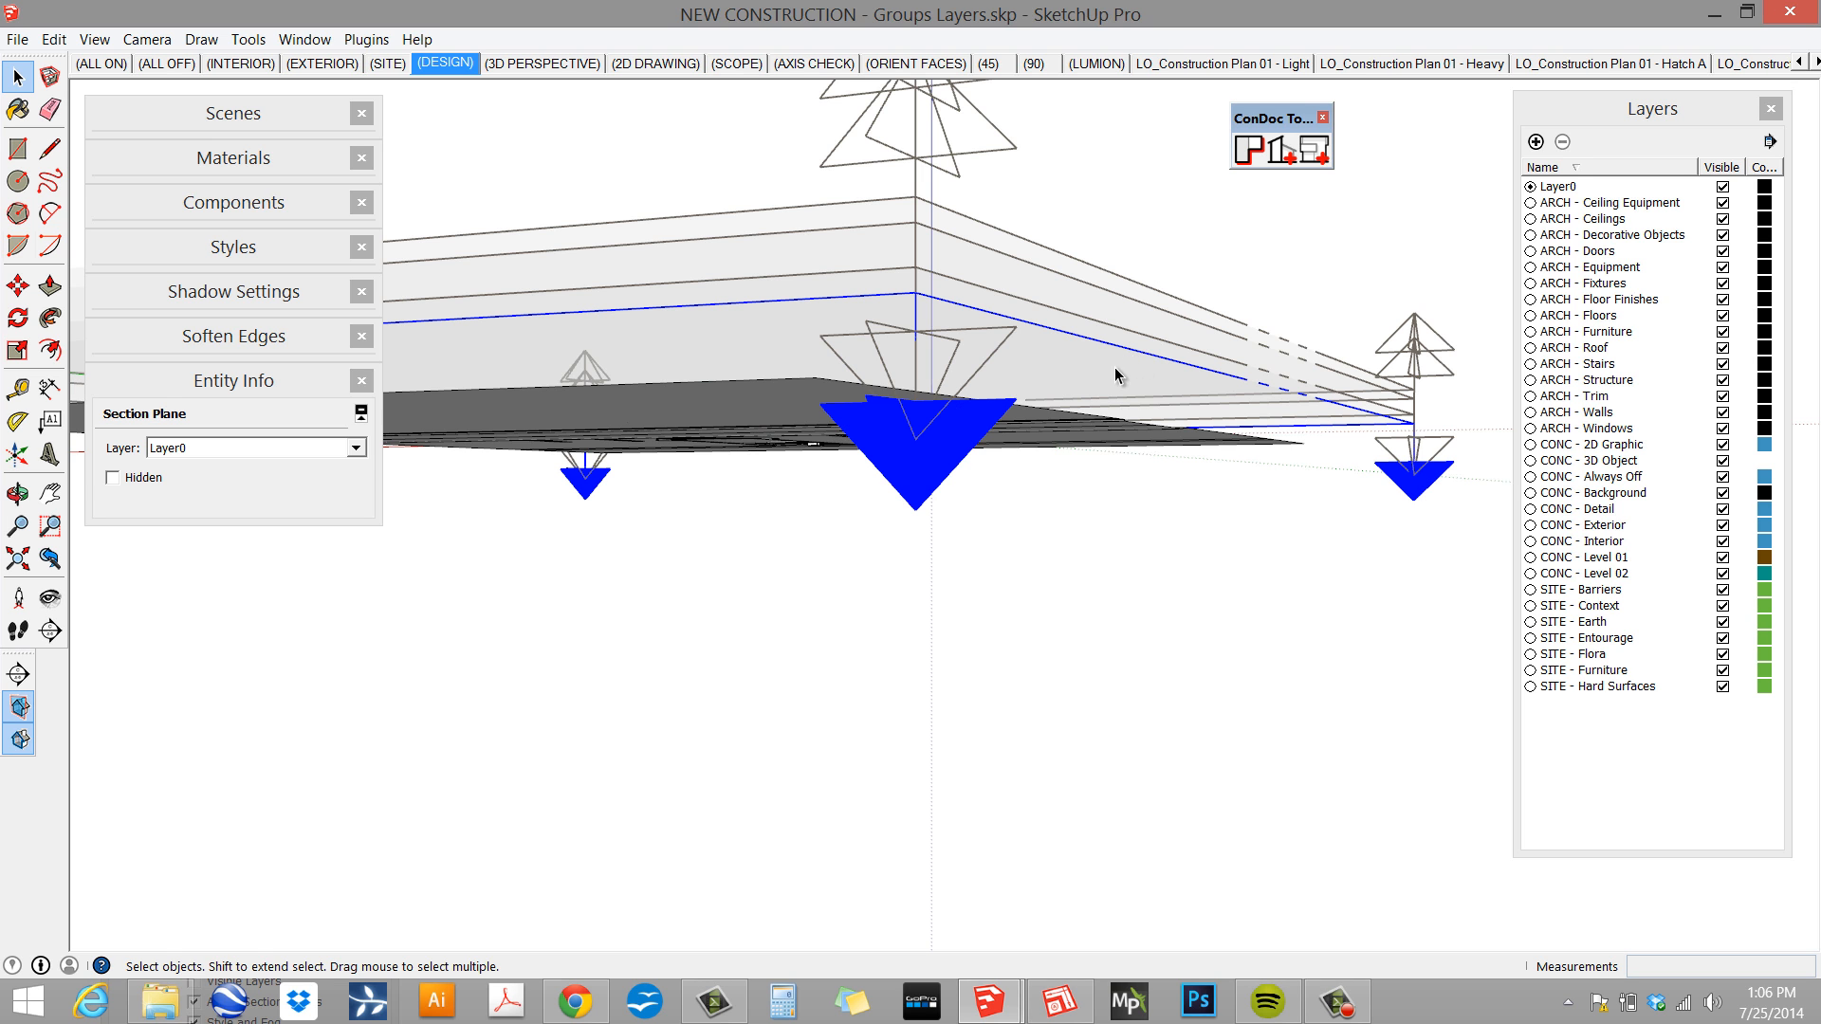
- Examine the first-level section cut through the house from the side, the garage end and the front porch
middle_click_drag(1117, 373, 1096, 487)
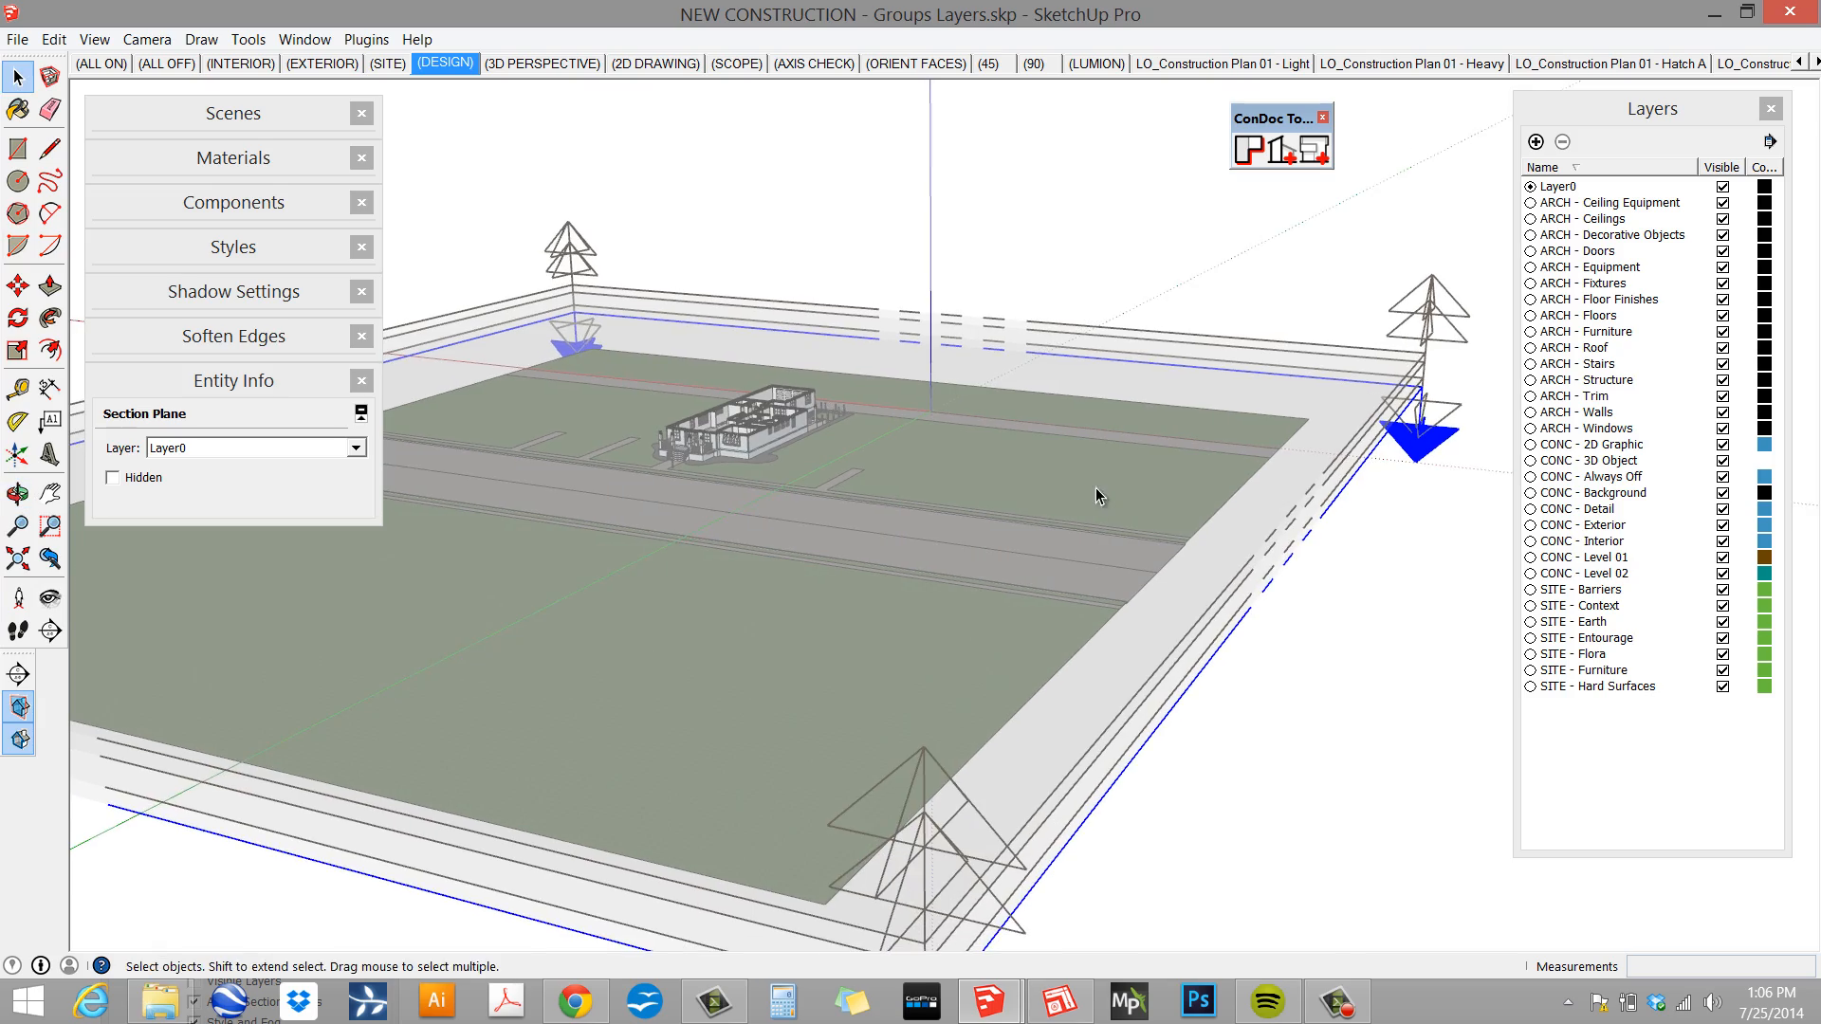
scroll(730, 455, "up", 10)
middle_click_drag(801, 520, 694, 483)
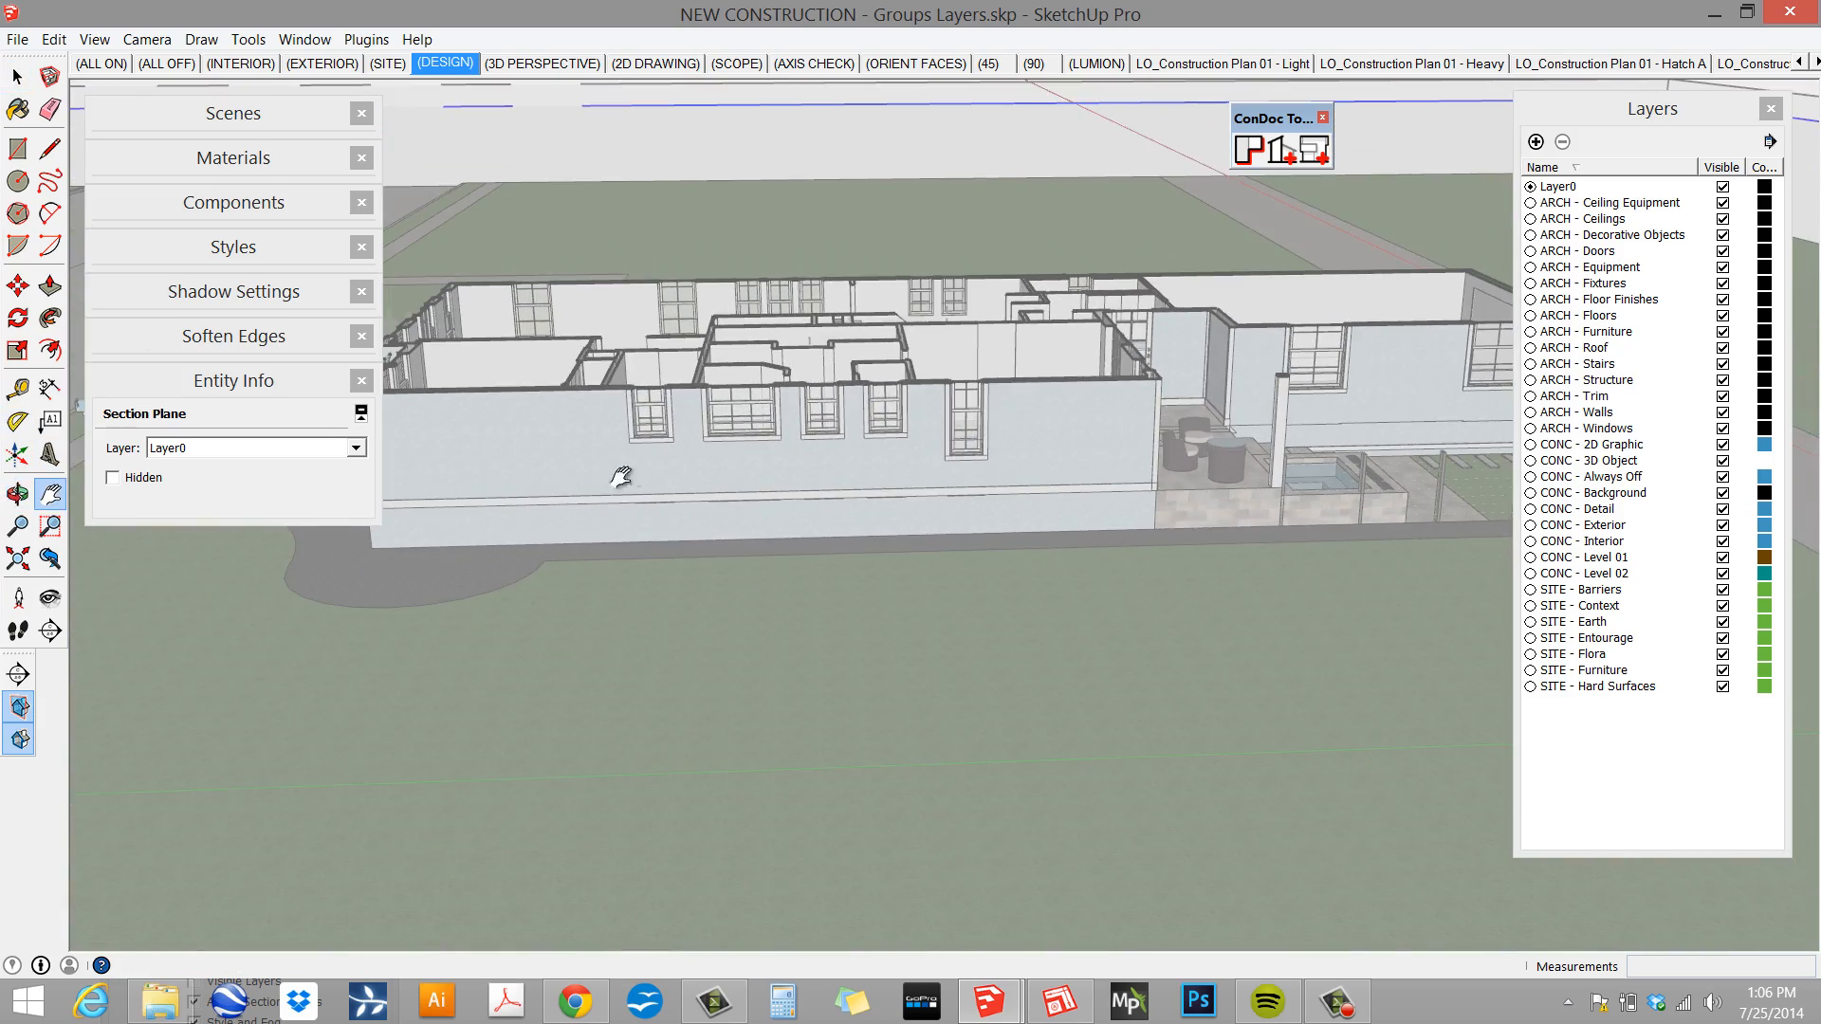
middle_click_drag(1100, 434, 607, 398)
scroll(664, 403, "down", 4)
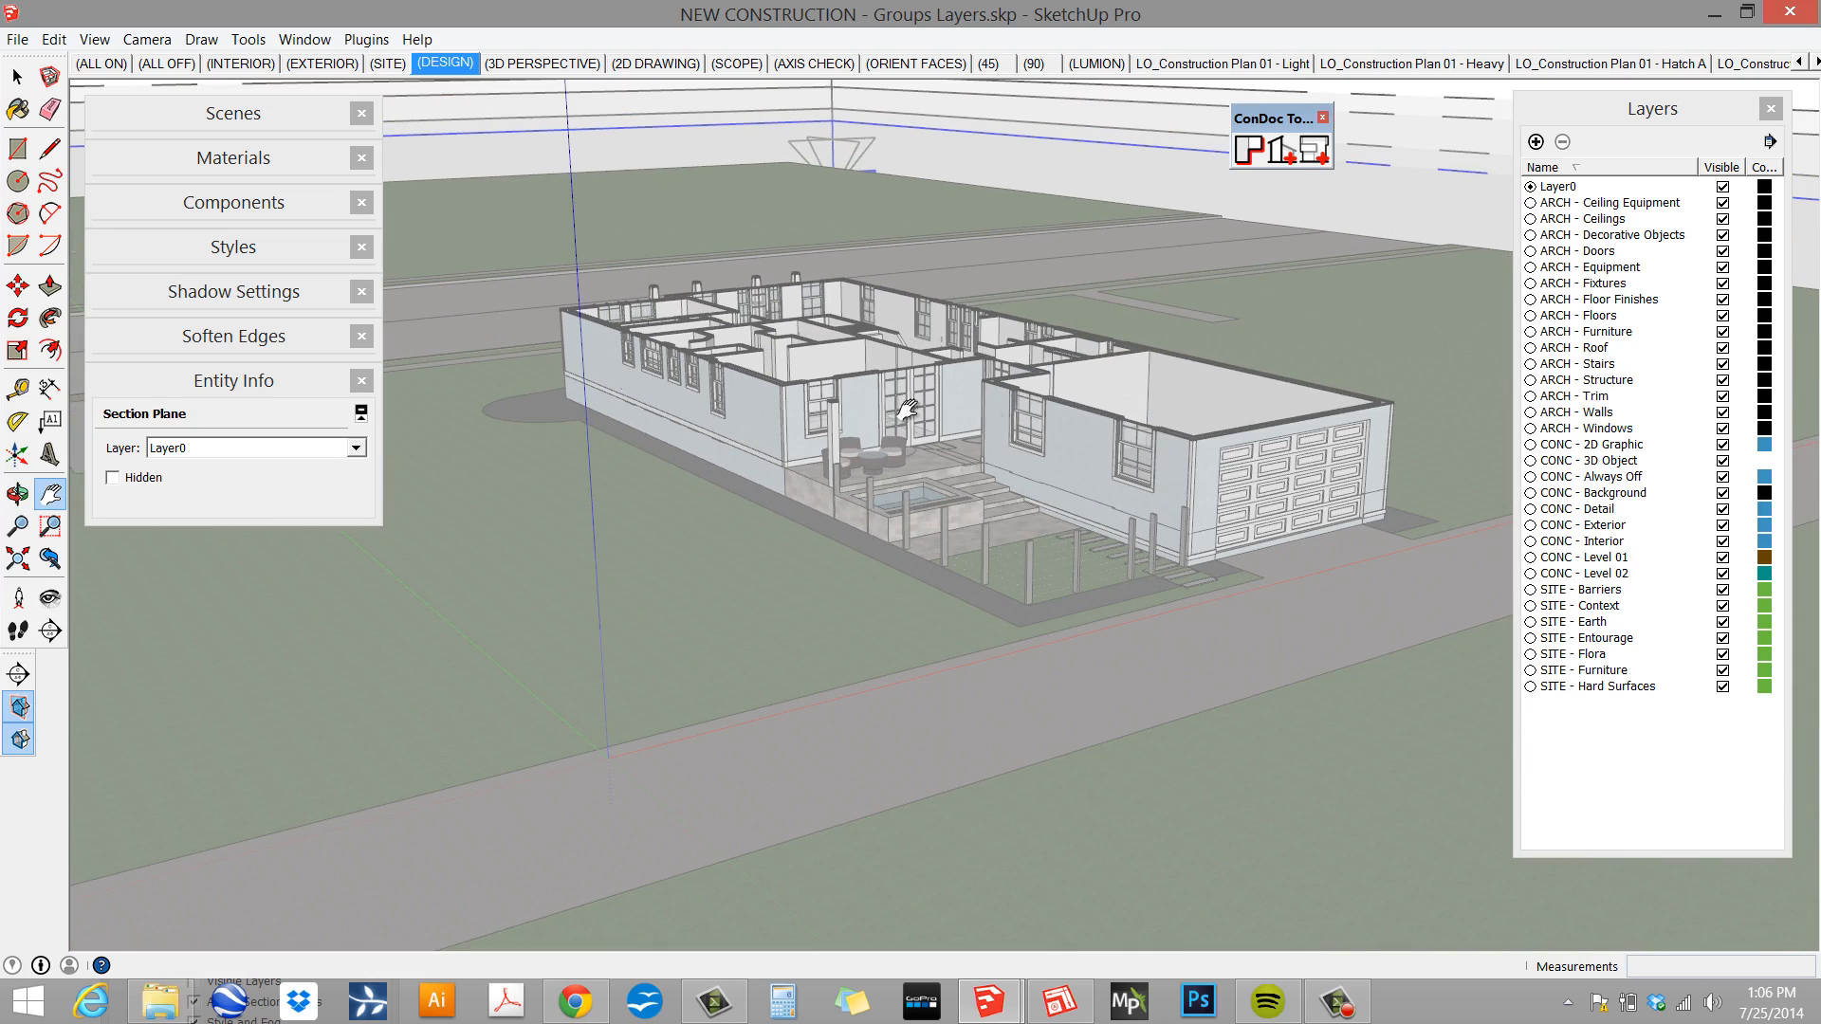
middle_click_drag(1275, 445, 455, 453)
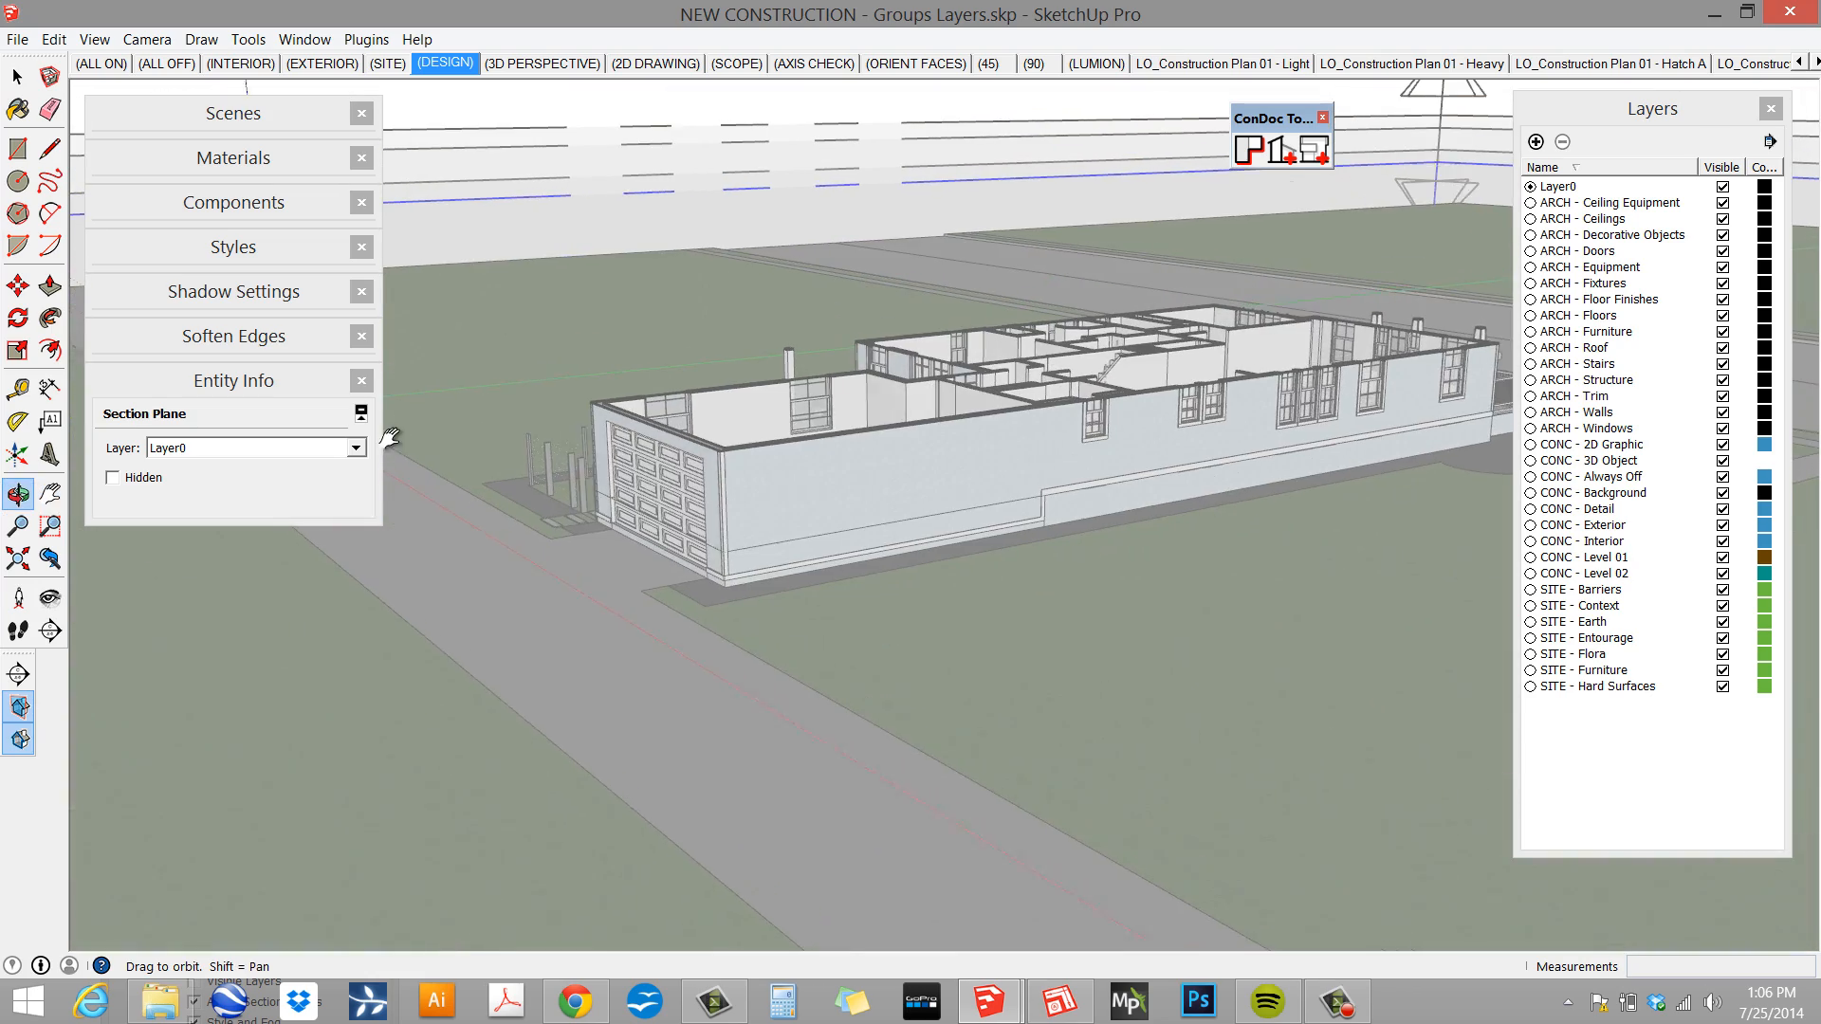
scroll(1019, 414, "up", 4)
middle_click_drag(1020, 415, 973, 465)
middle_click_drag(1139, 491, 1103, 483)
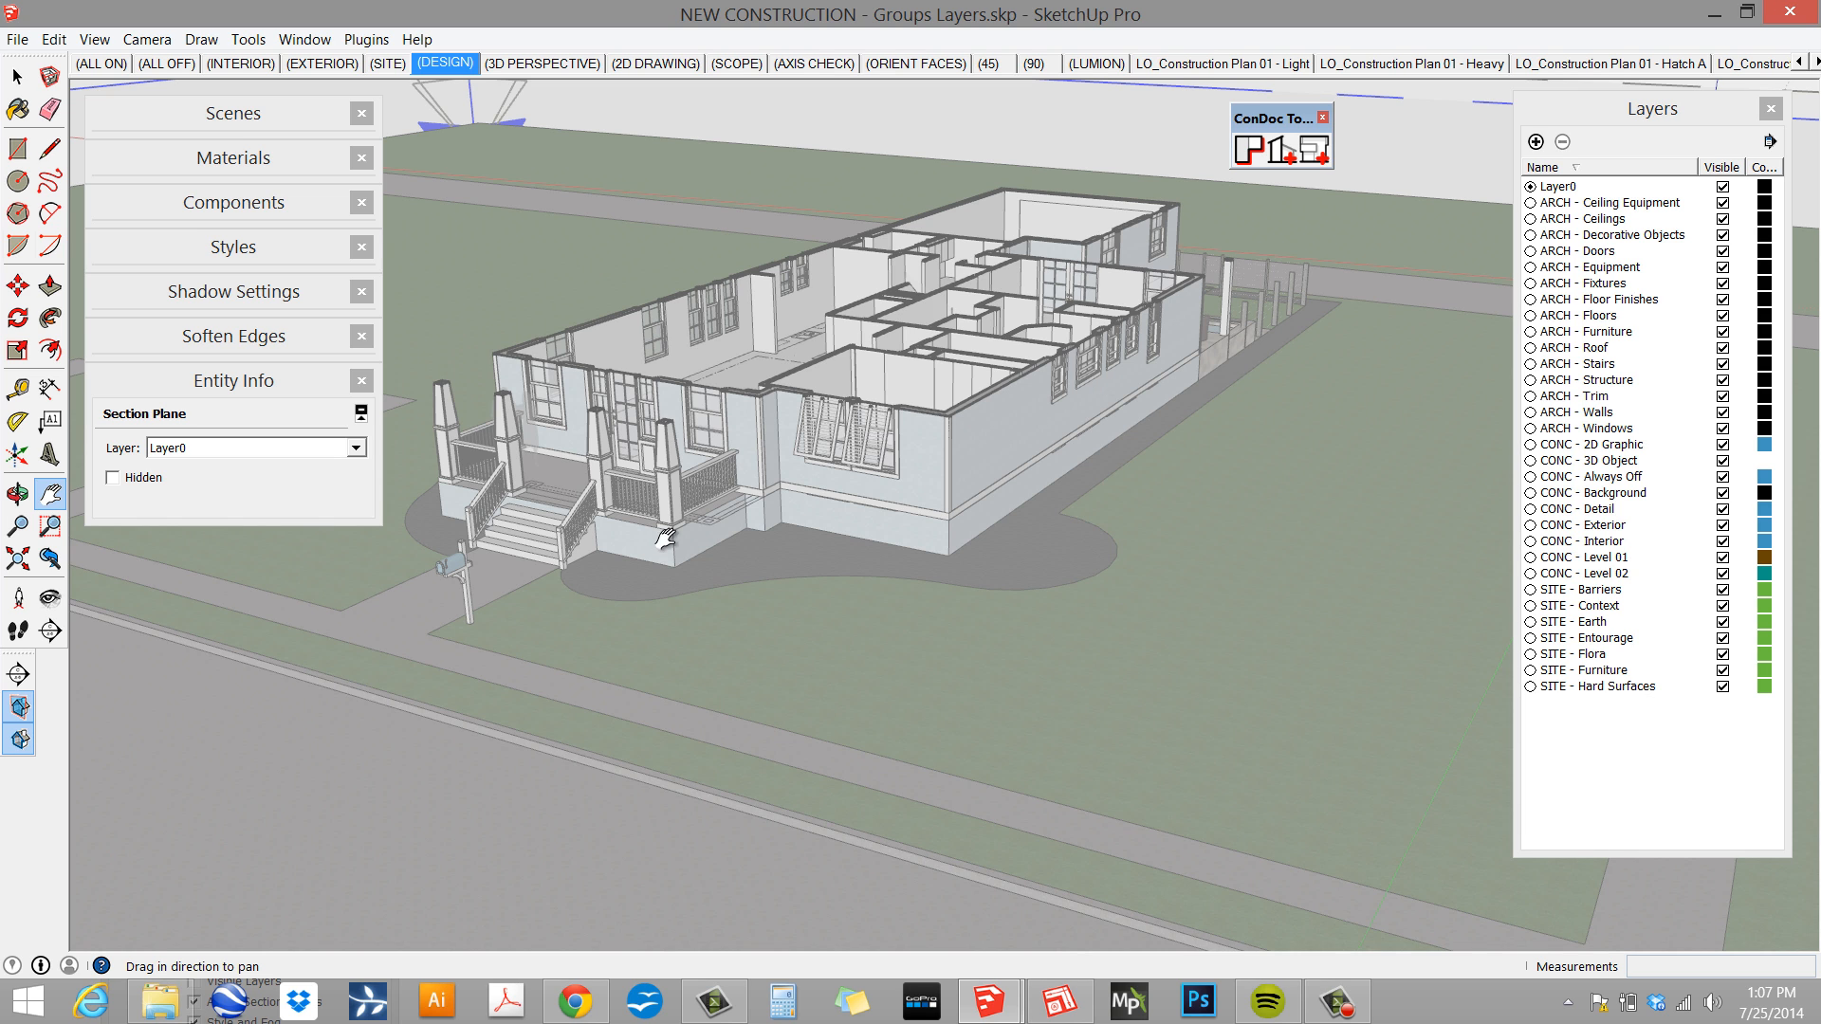
- Activate the lower of the two upward-pointing section planes so the first-level ceiling is cut
scroll(894, 560, "down", 1)
scroll(894, 559, "down", 3)
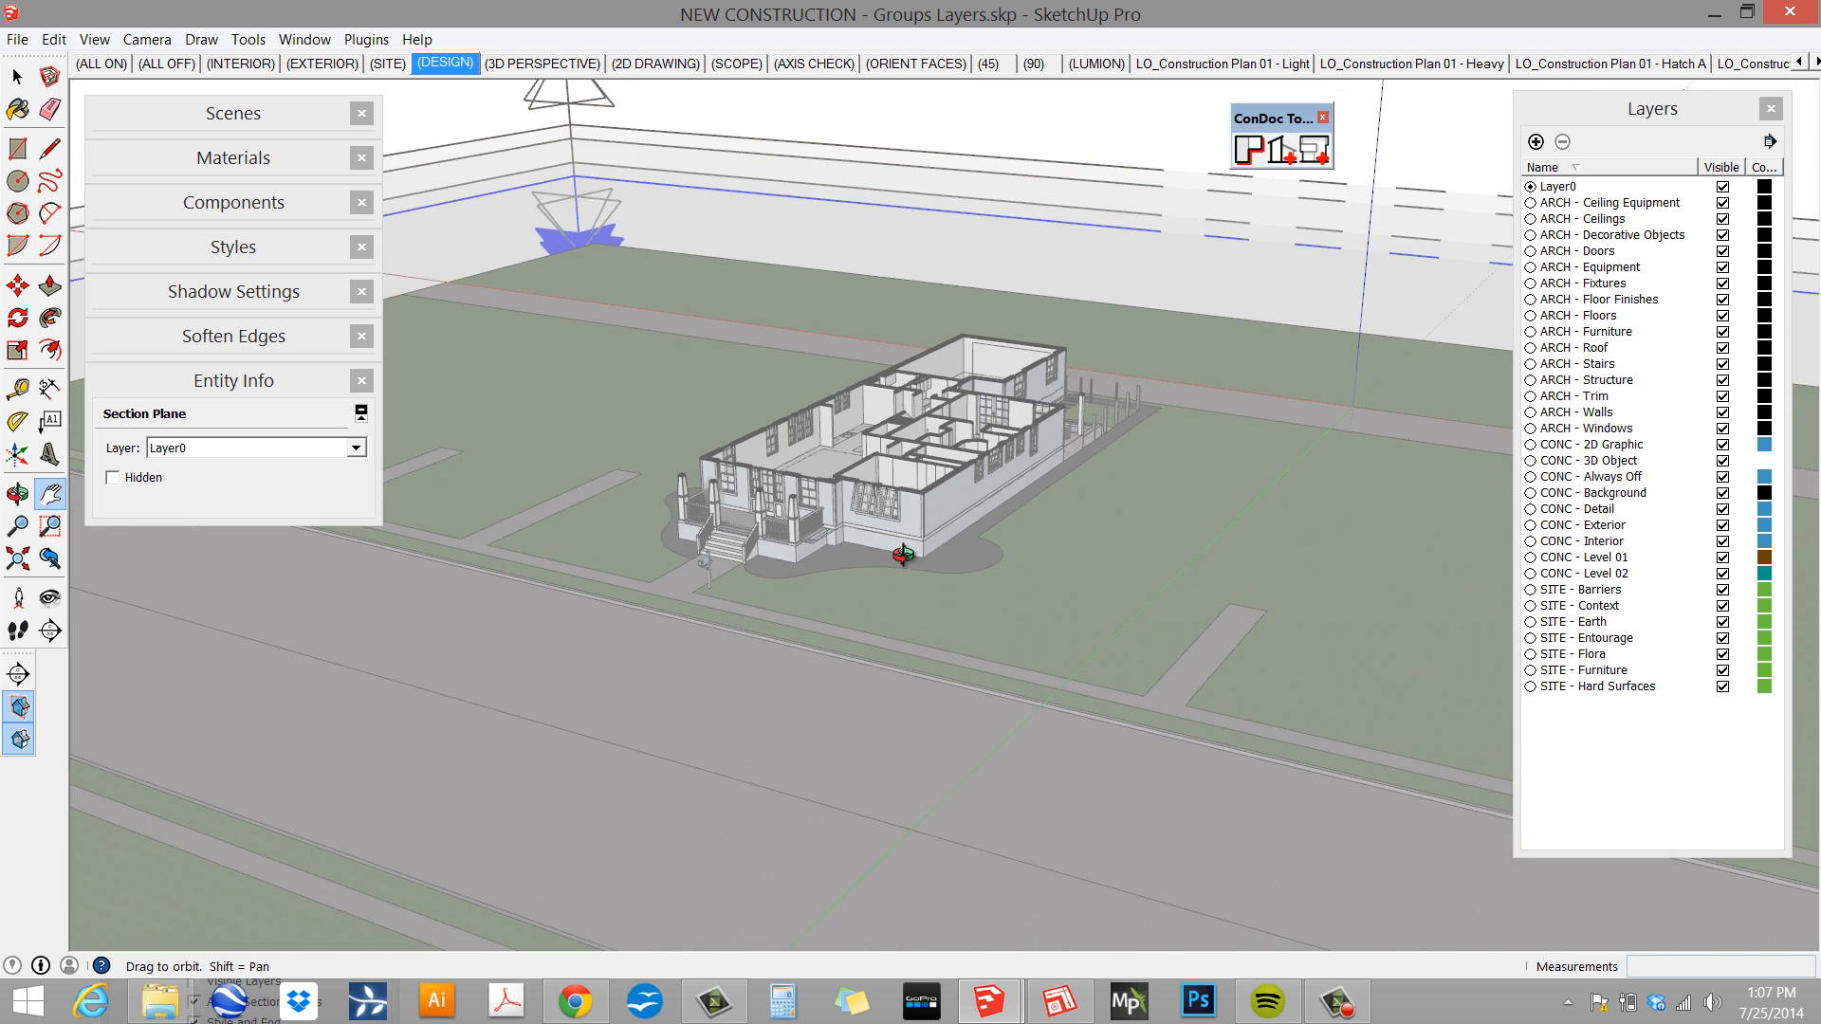
scroll(683, 280, "down", 2)
key("space")
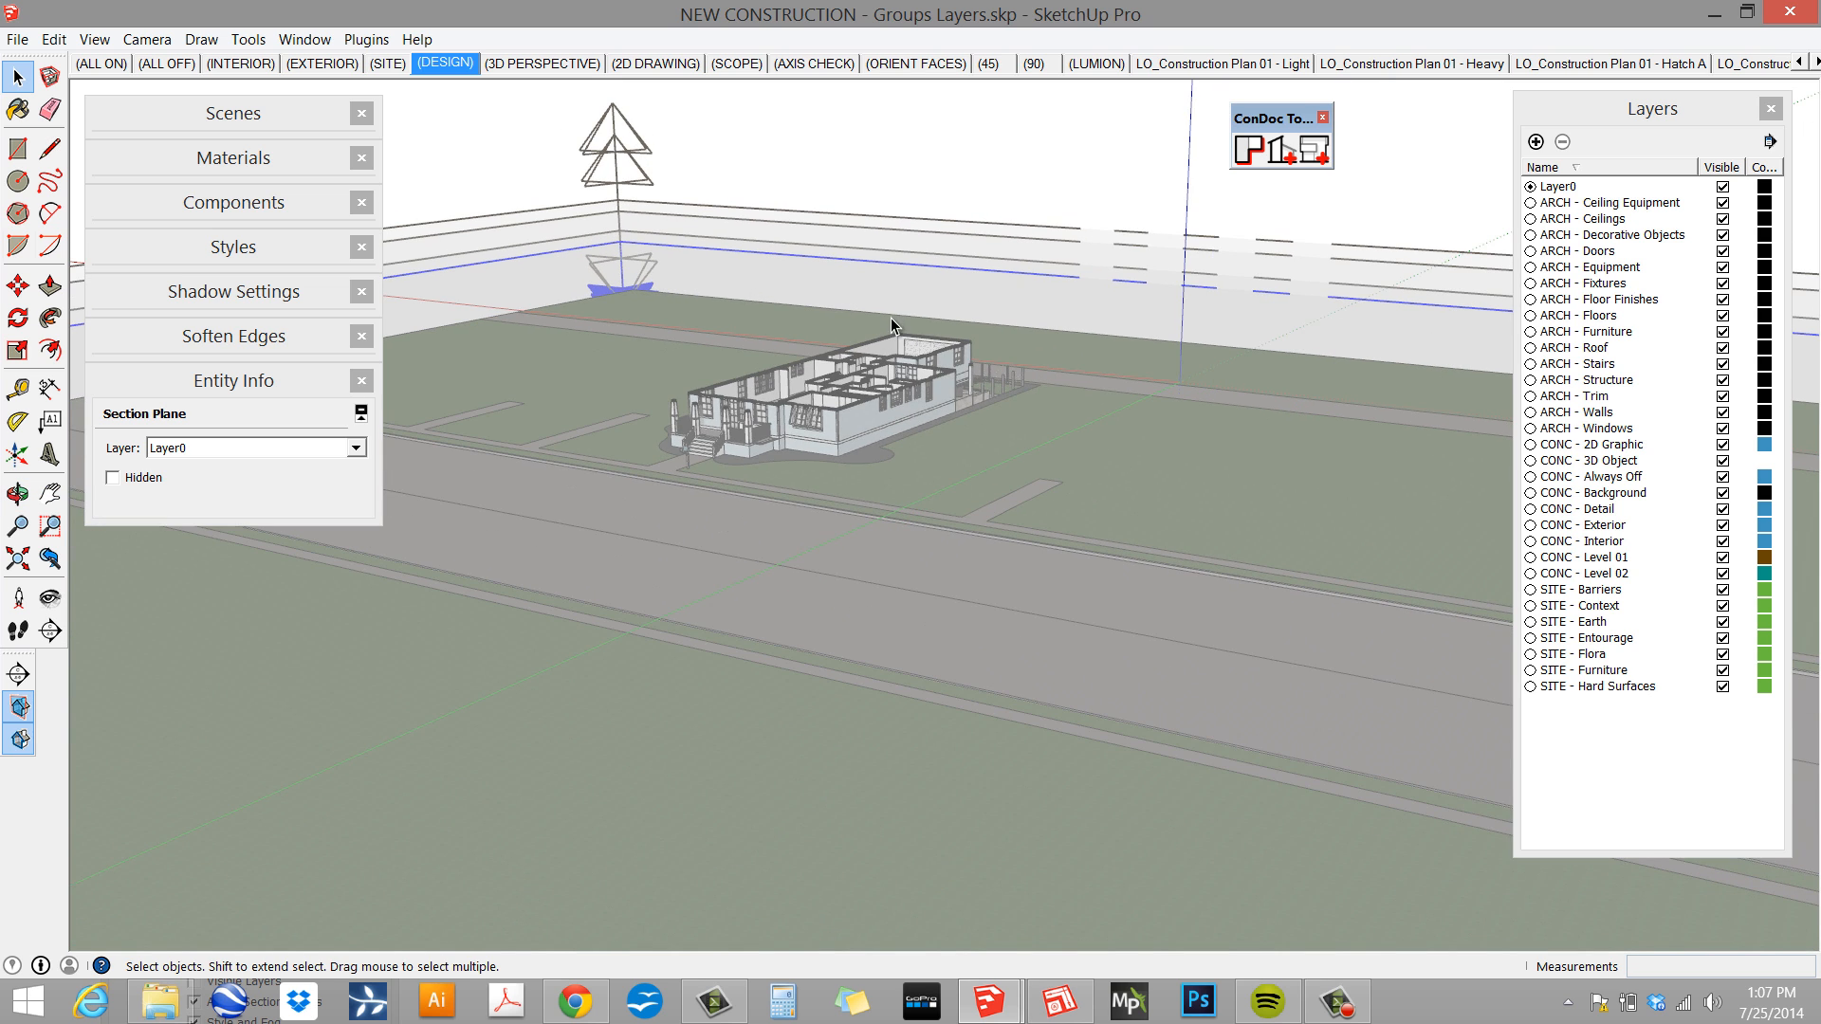
middle_click_drag(891, 316, 1266, 637)
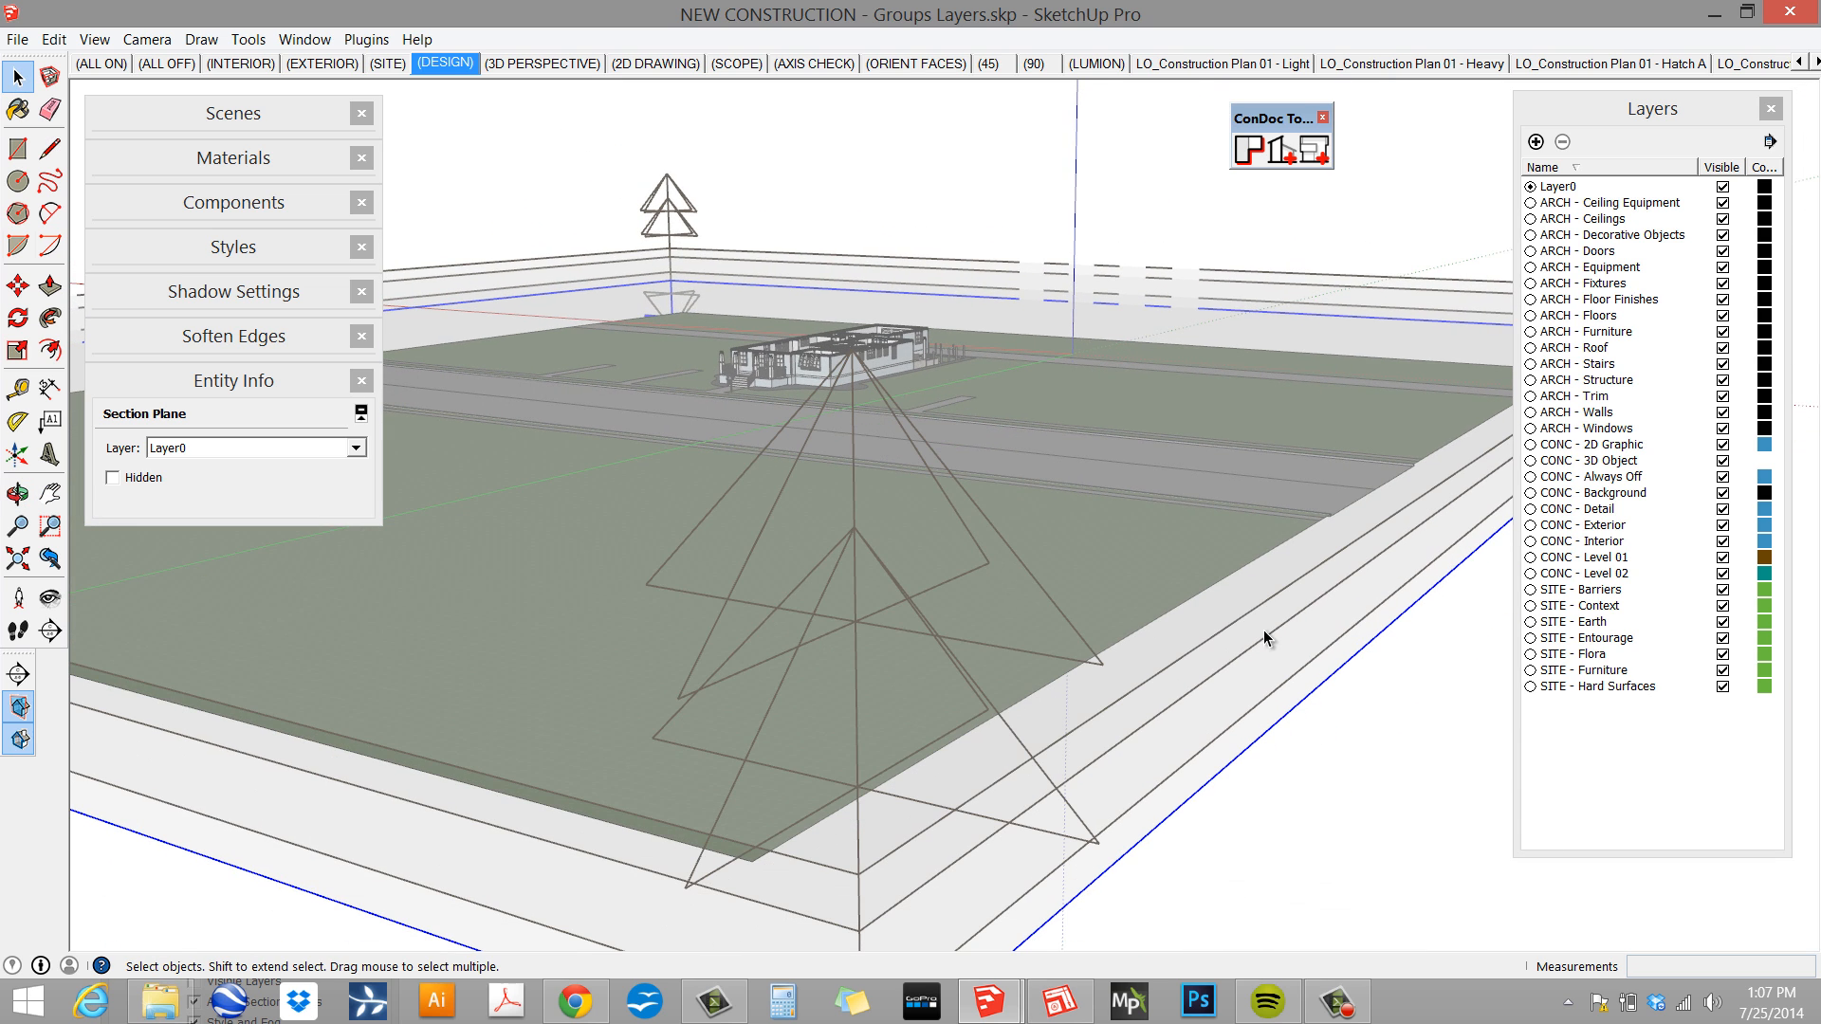
double_click(1332, 631)
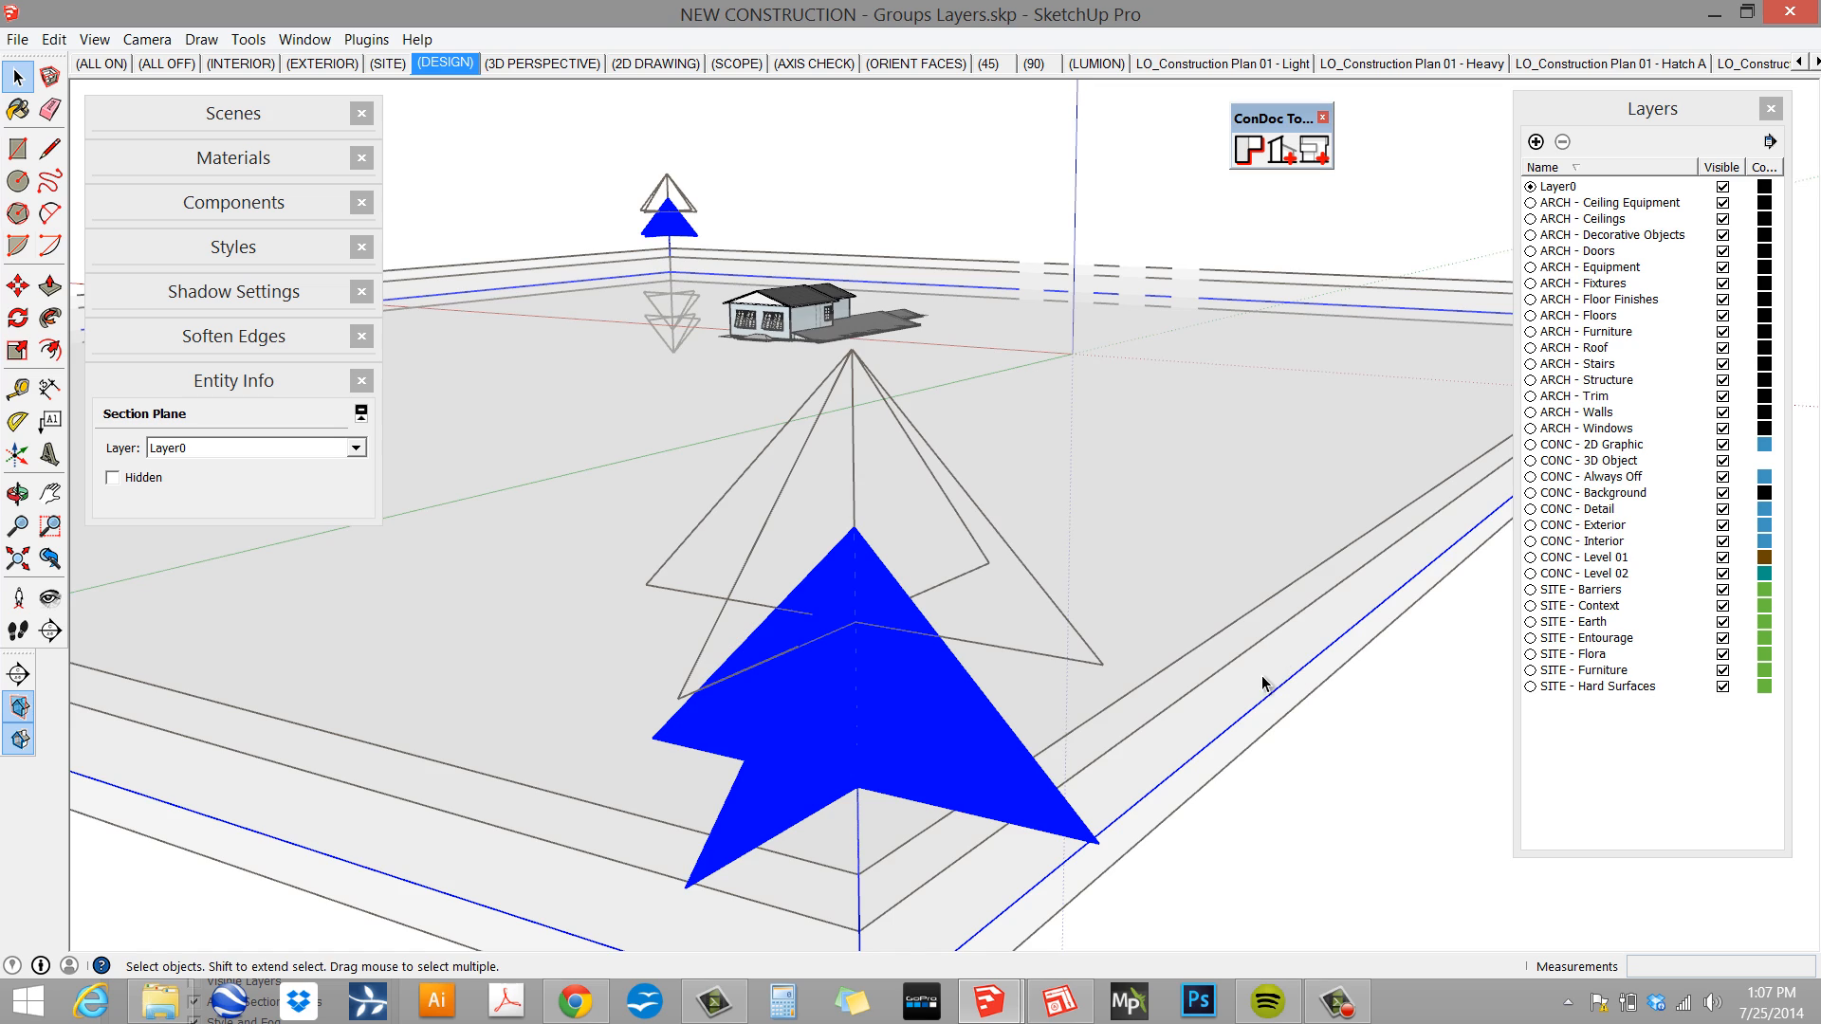
- Lower the active first-level ceiling section plane 2' 5 11/16" along the blue axis so it cuts below the first-level ceilings
middle_click_drag(1269, 687, 810, 379)
scroll(810, 378, "up", 10)
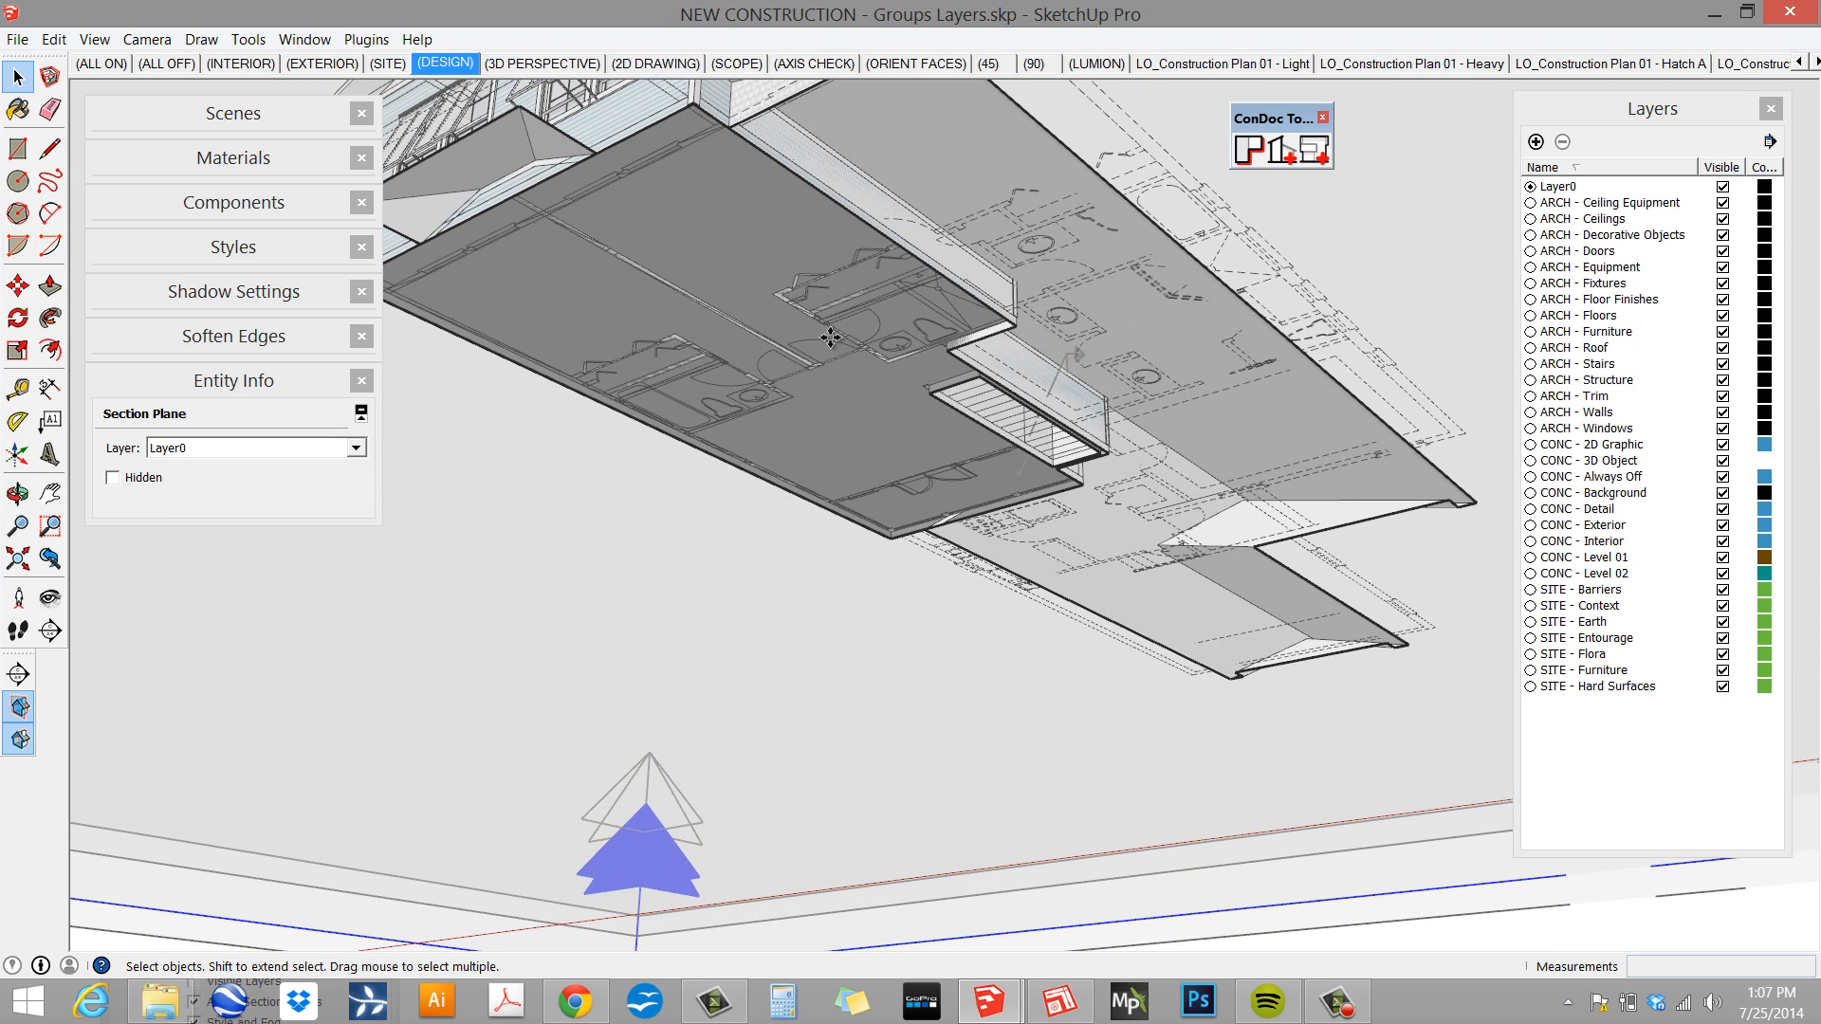
key("m")
left_click(825, 337)
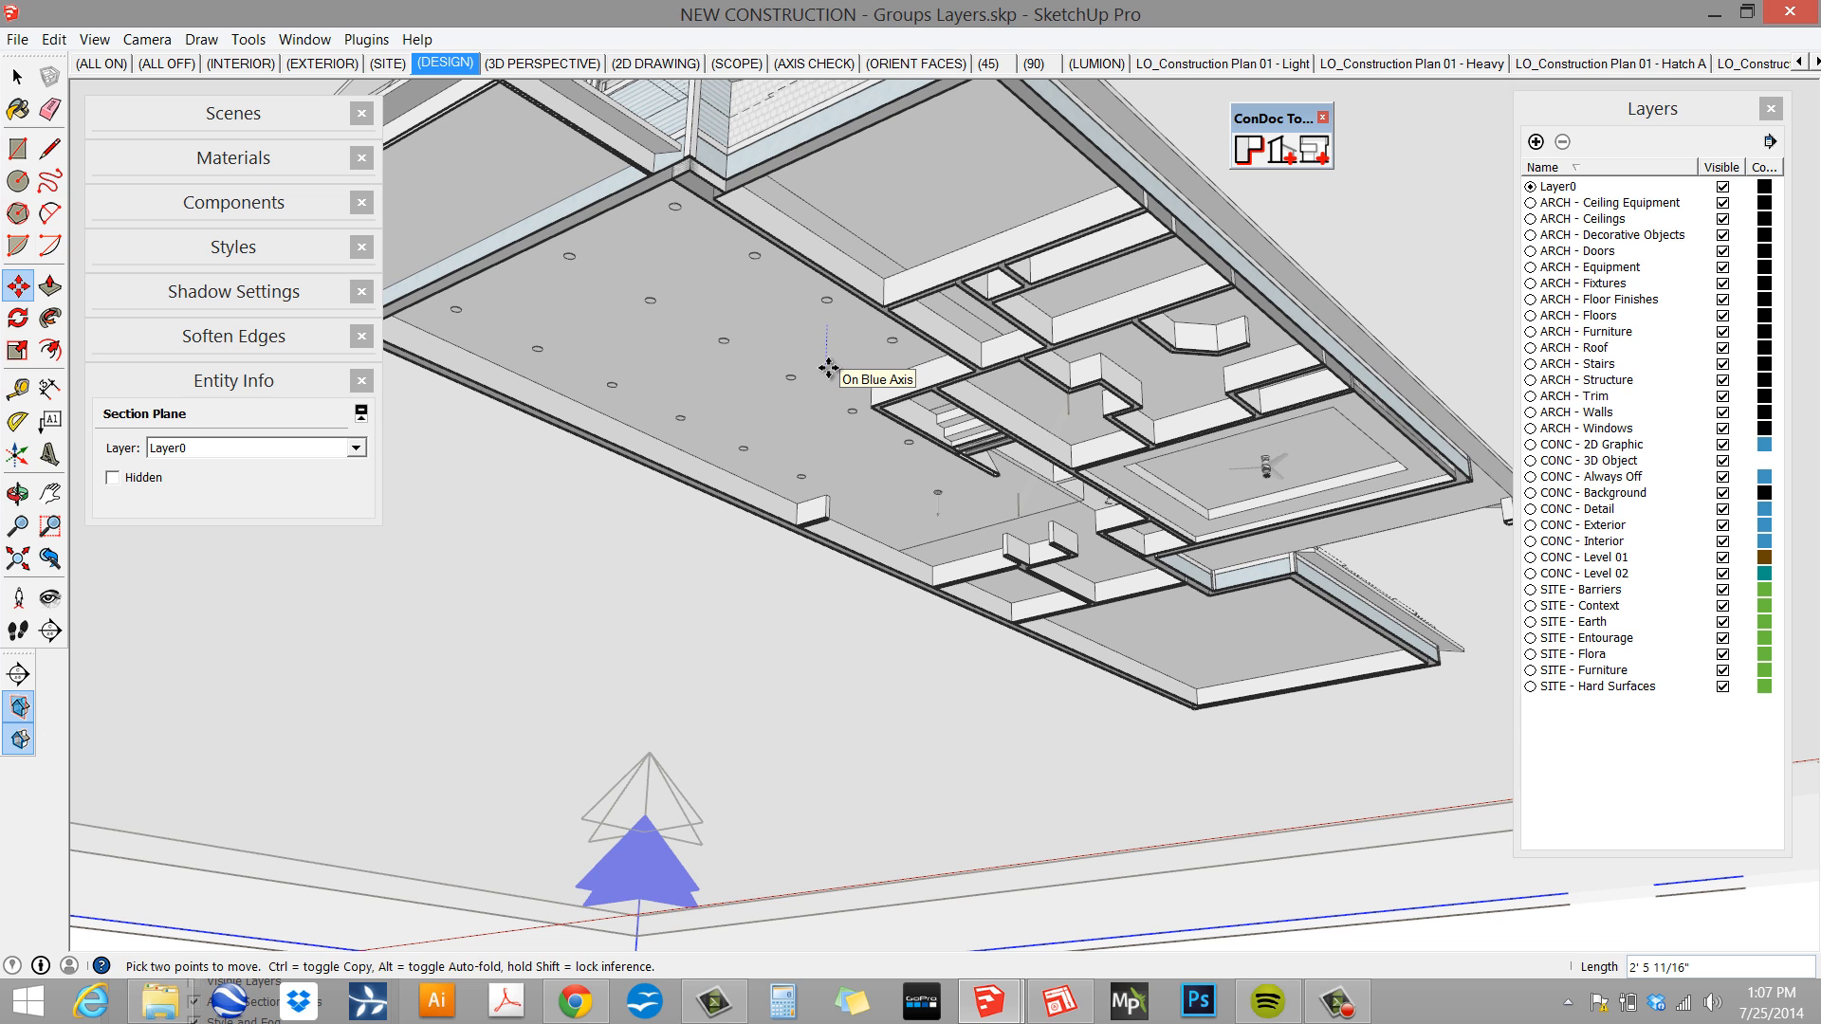
left_click(828, 369)
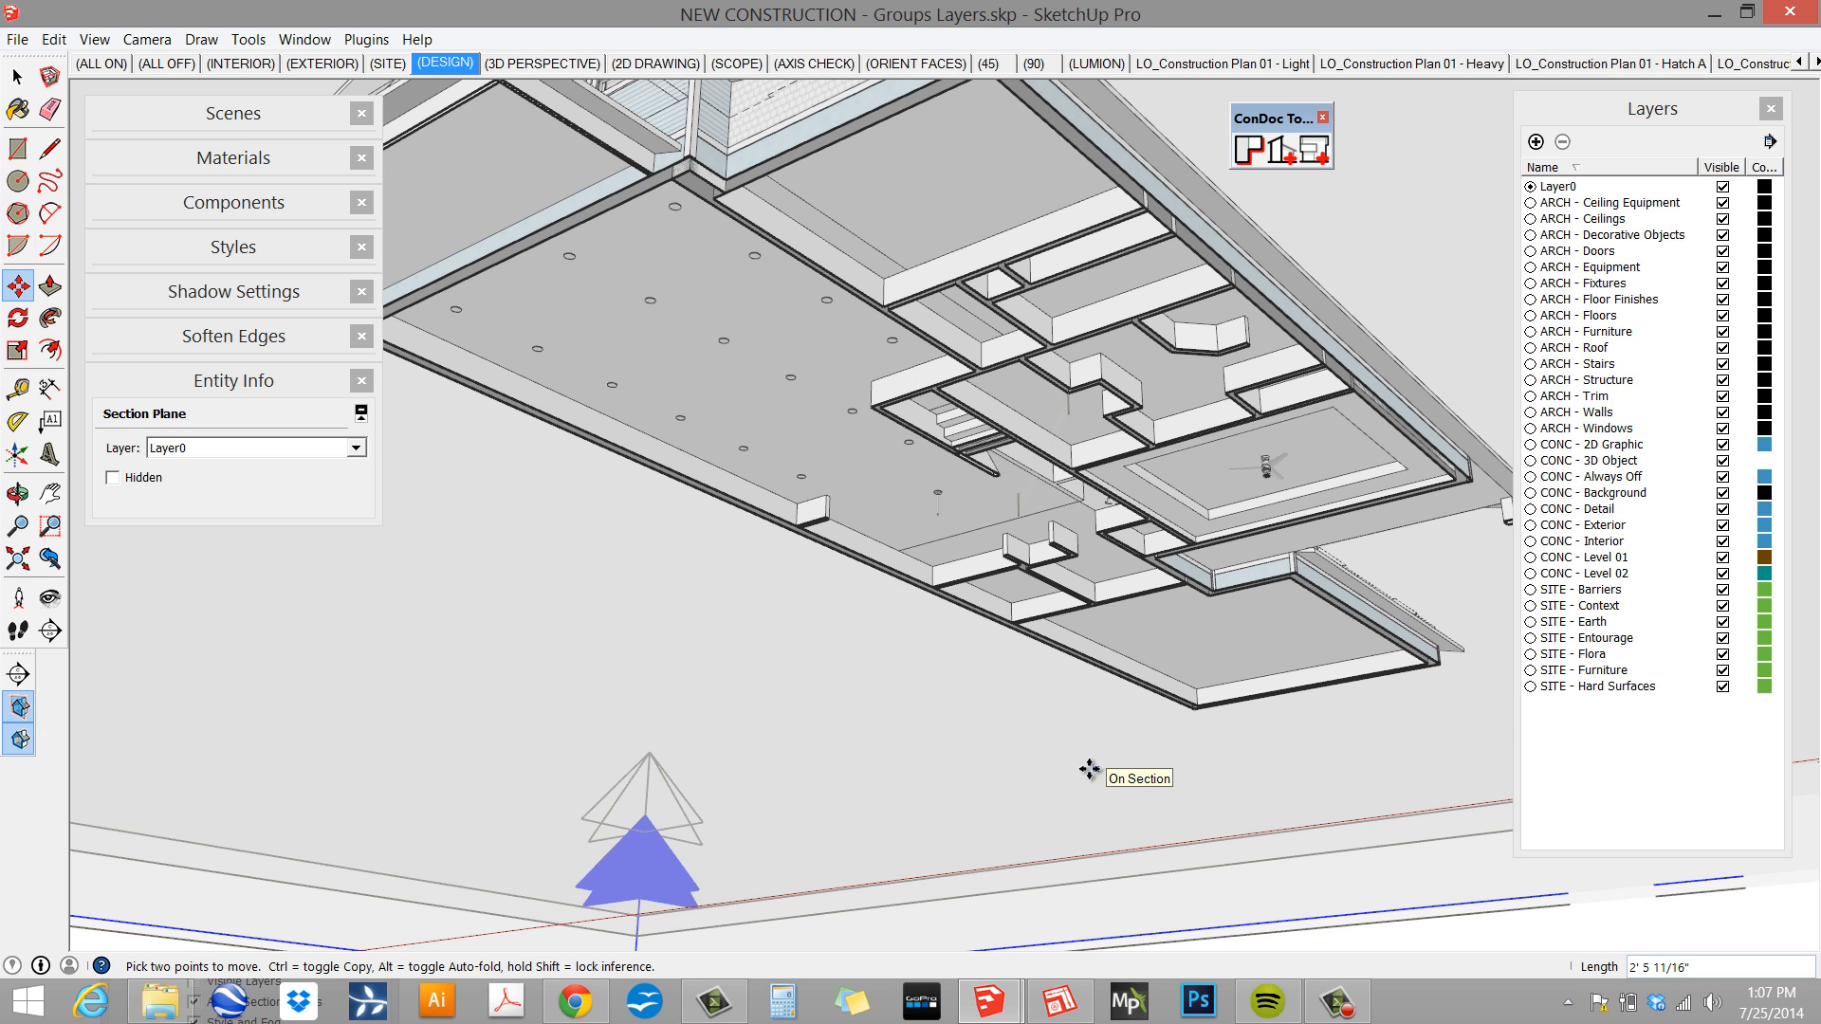
- Activate the upper downward-pointing section plane so it cuts through the second level
middle_click_drag(933, 614, 916, 413)
scroll(917, 409, "down", 3)
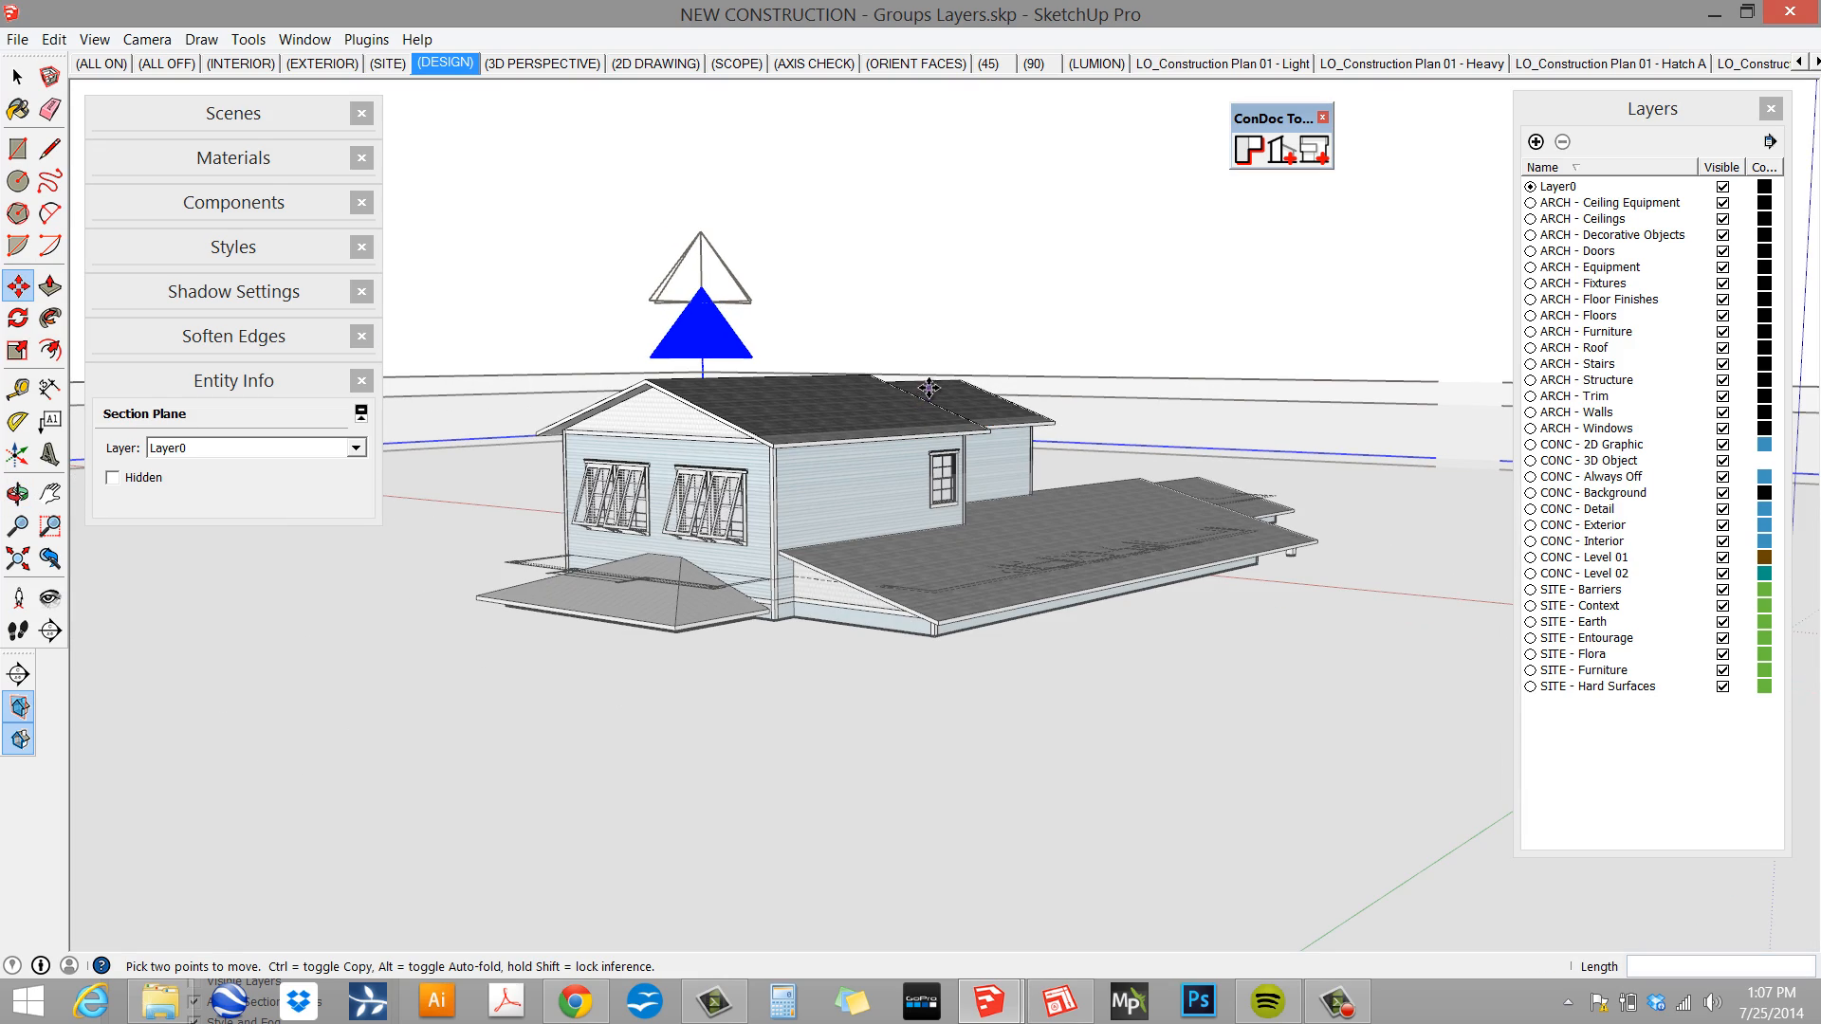
key("space")
middle_click_drag(1049, 394, 938, 433)
scroll(938, 433, "down", 6)
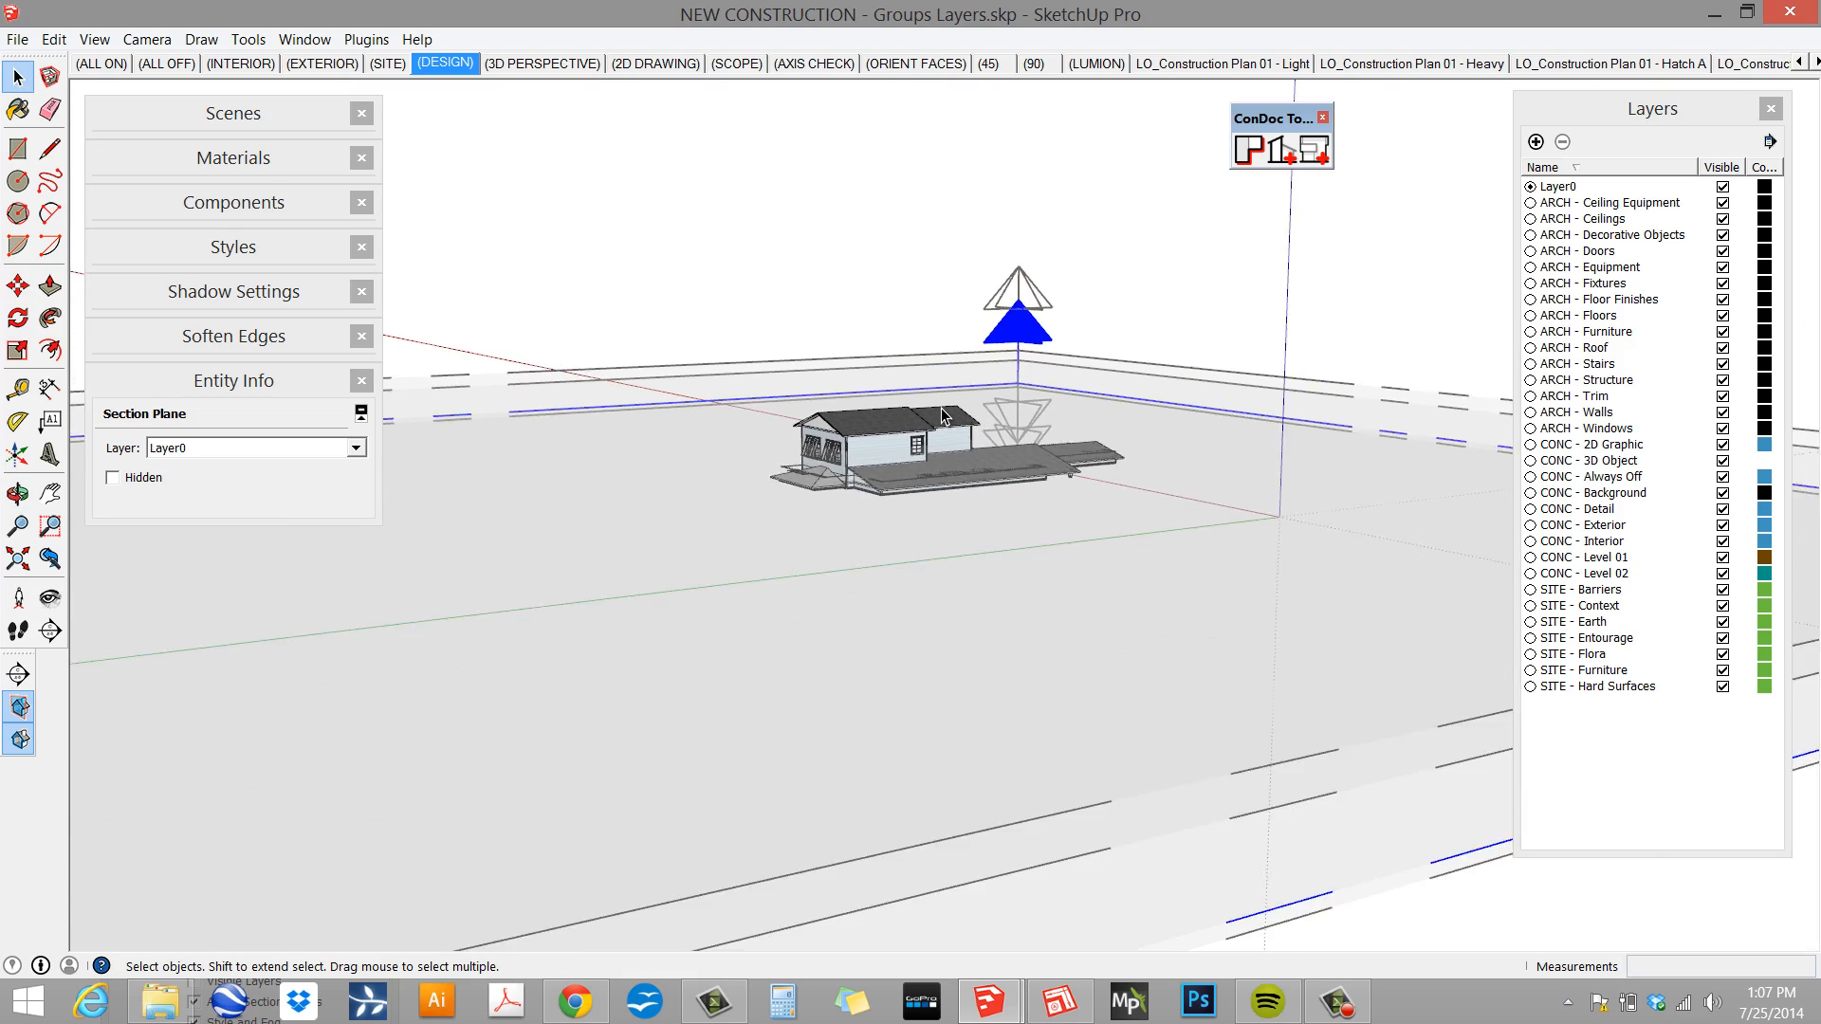
double_click(1234, 589)
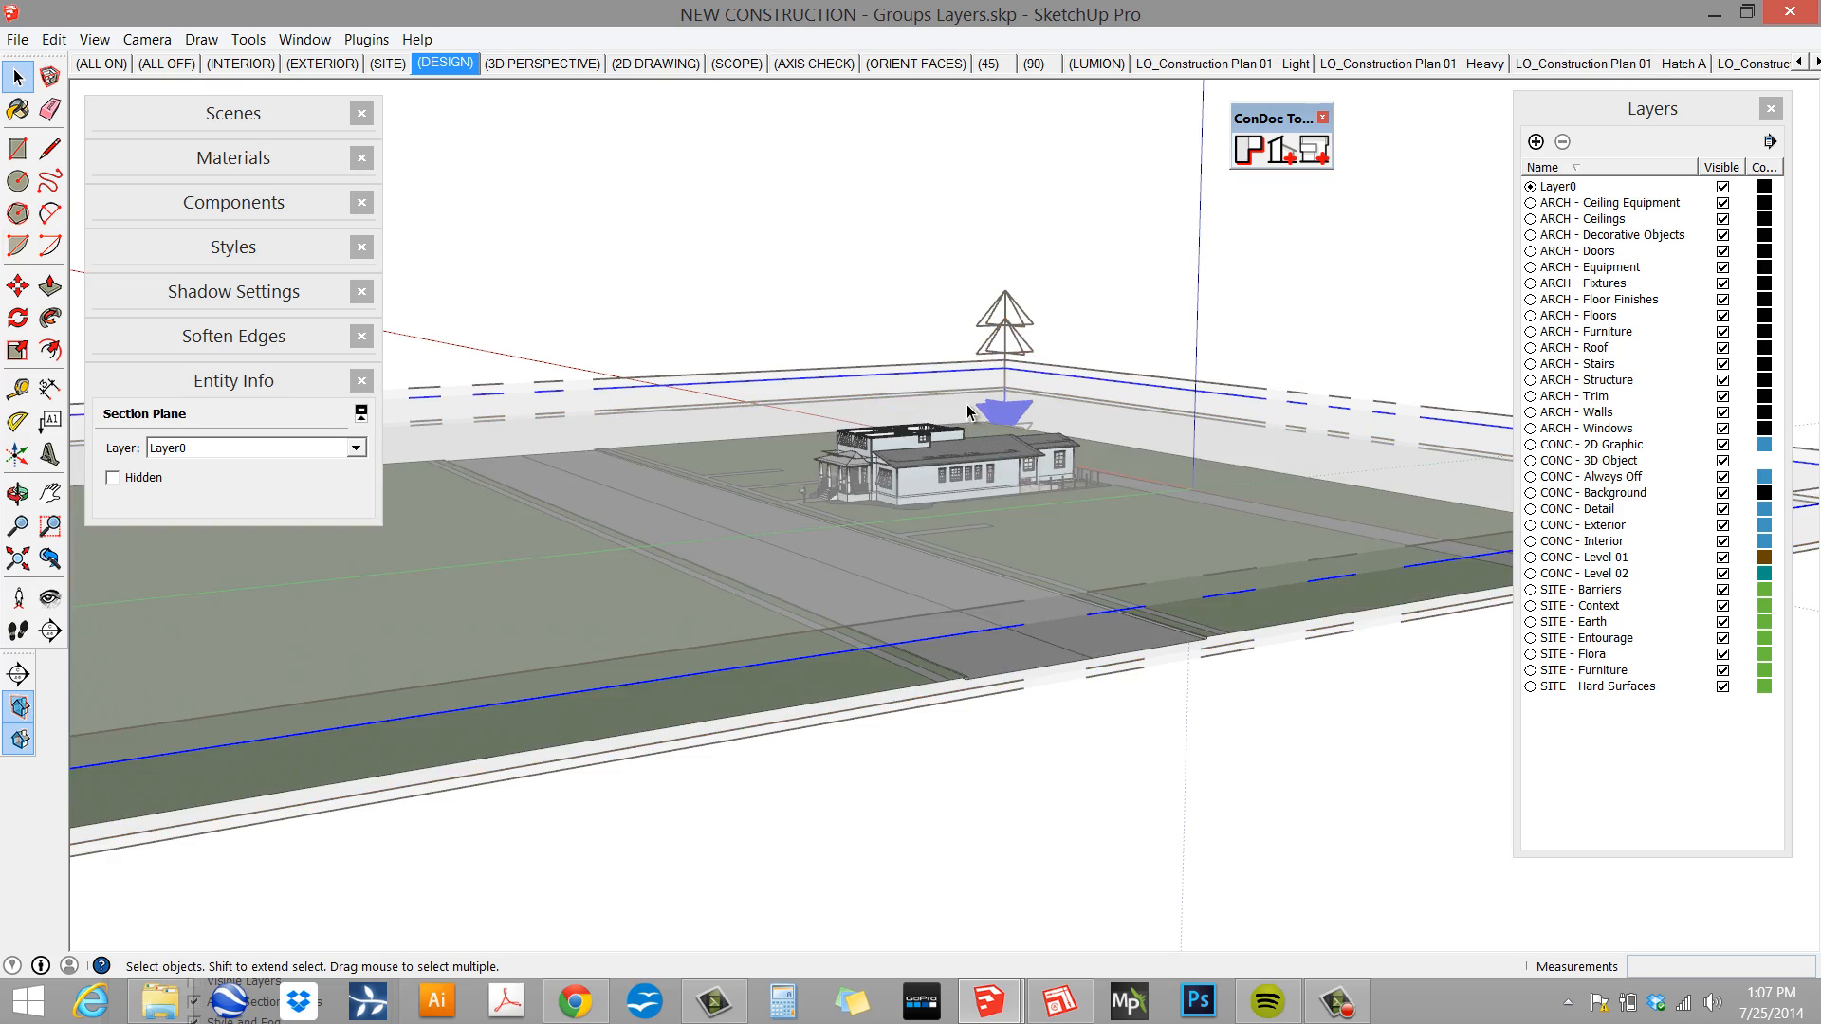
- Raise the active second-level section plane about 1 5/32" where it cuts the round window beside the balcony doors
scroll(967, 410, "up", 5)
middle_click_drag(967, 410, 228, 505)
scroll(1013, 510, "up", 7)
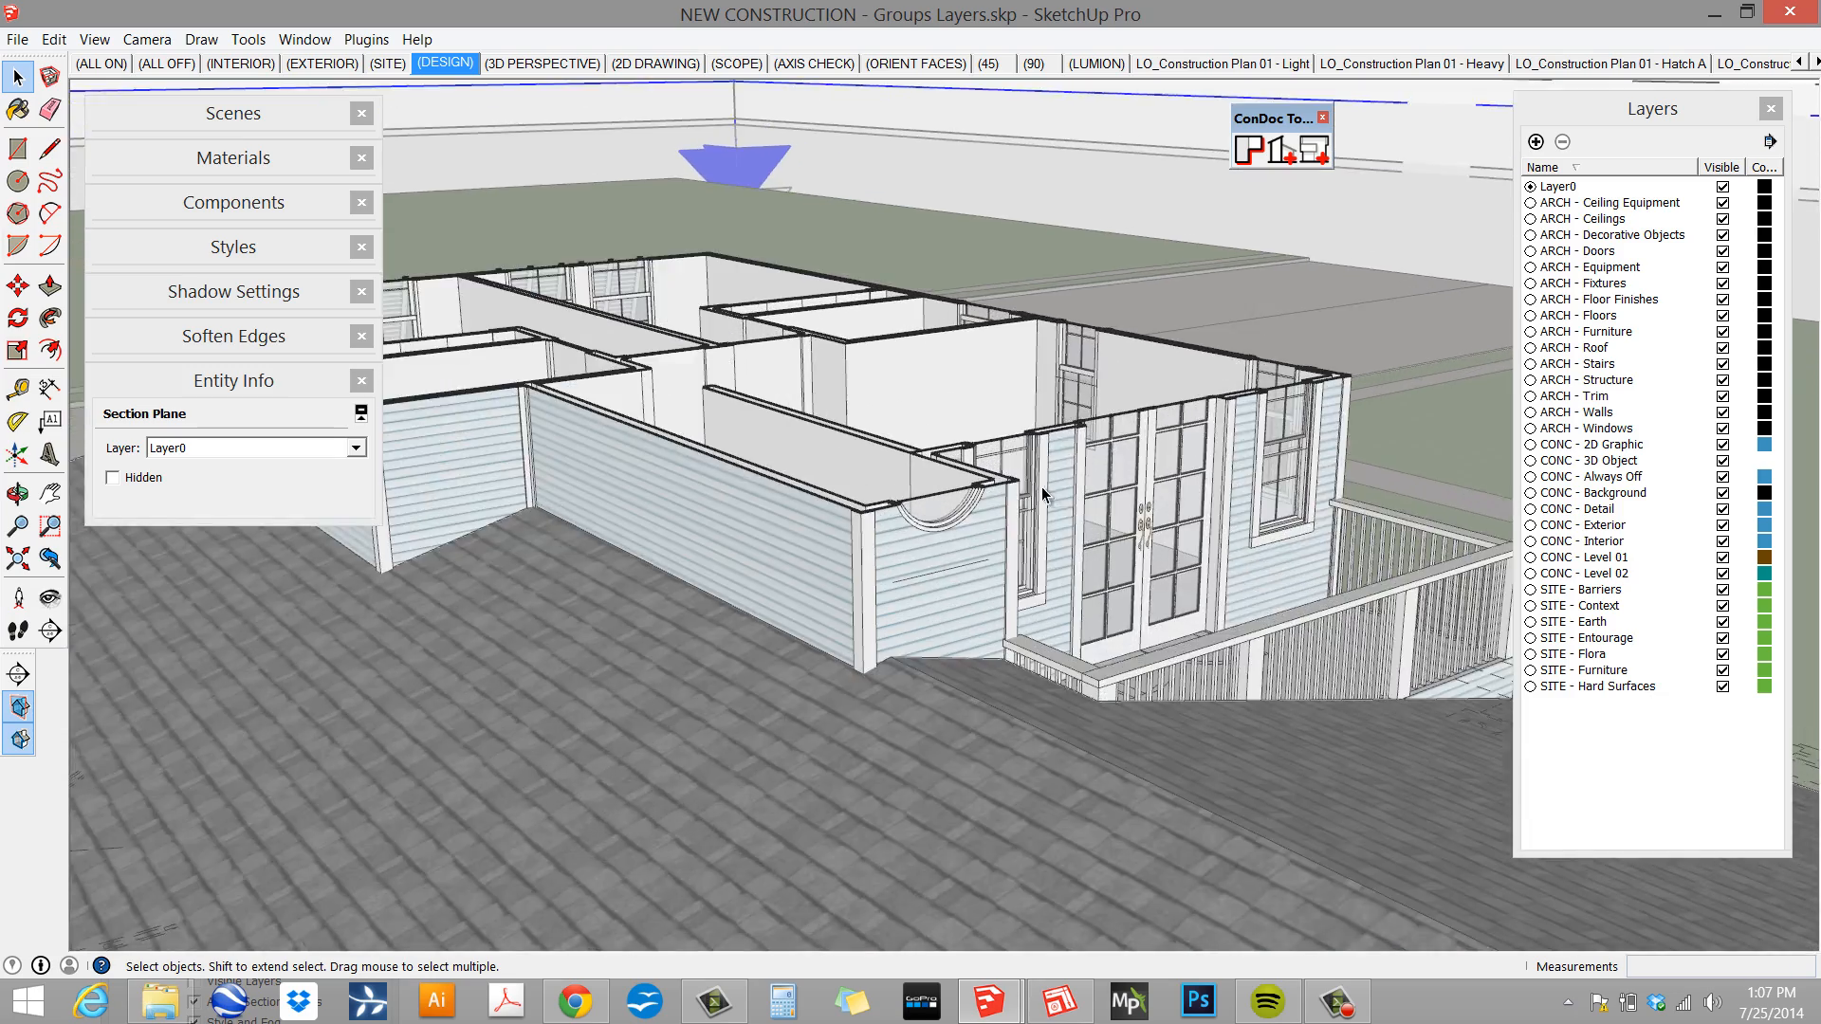
scroll(1042, 487, "up", 4)
middle_click_drag(1042, 502, 760, 496)
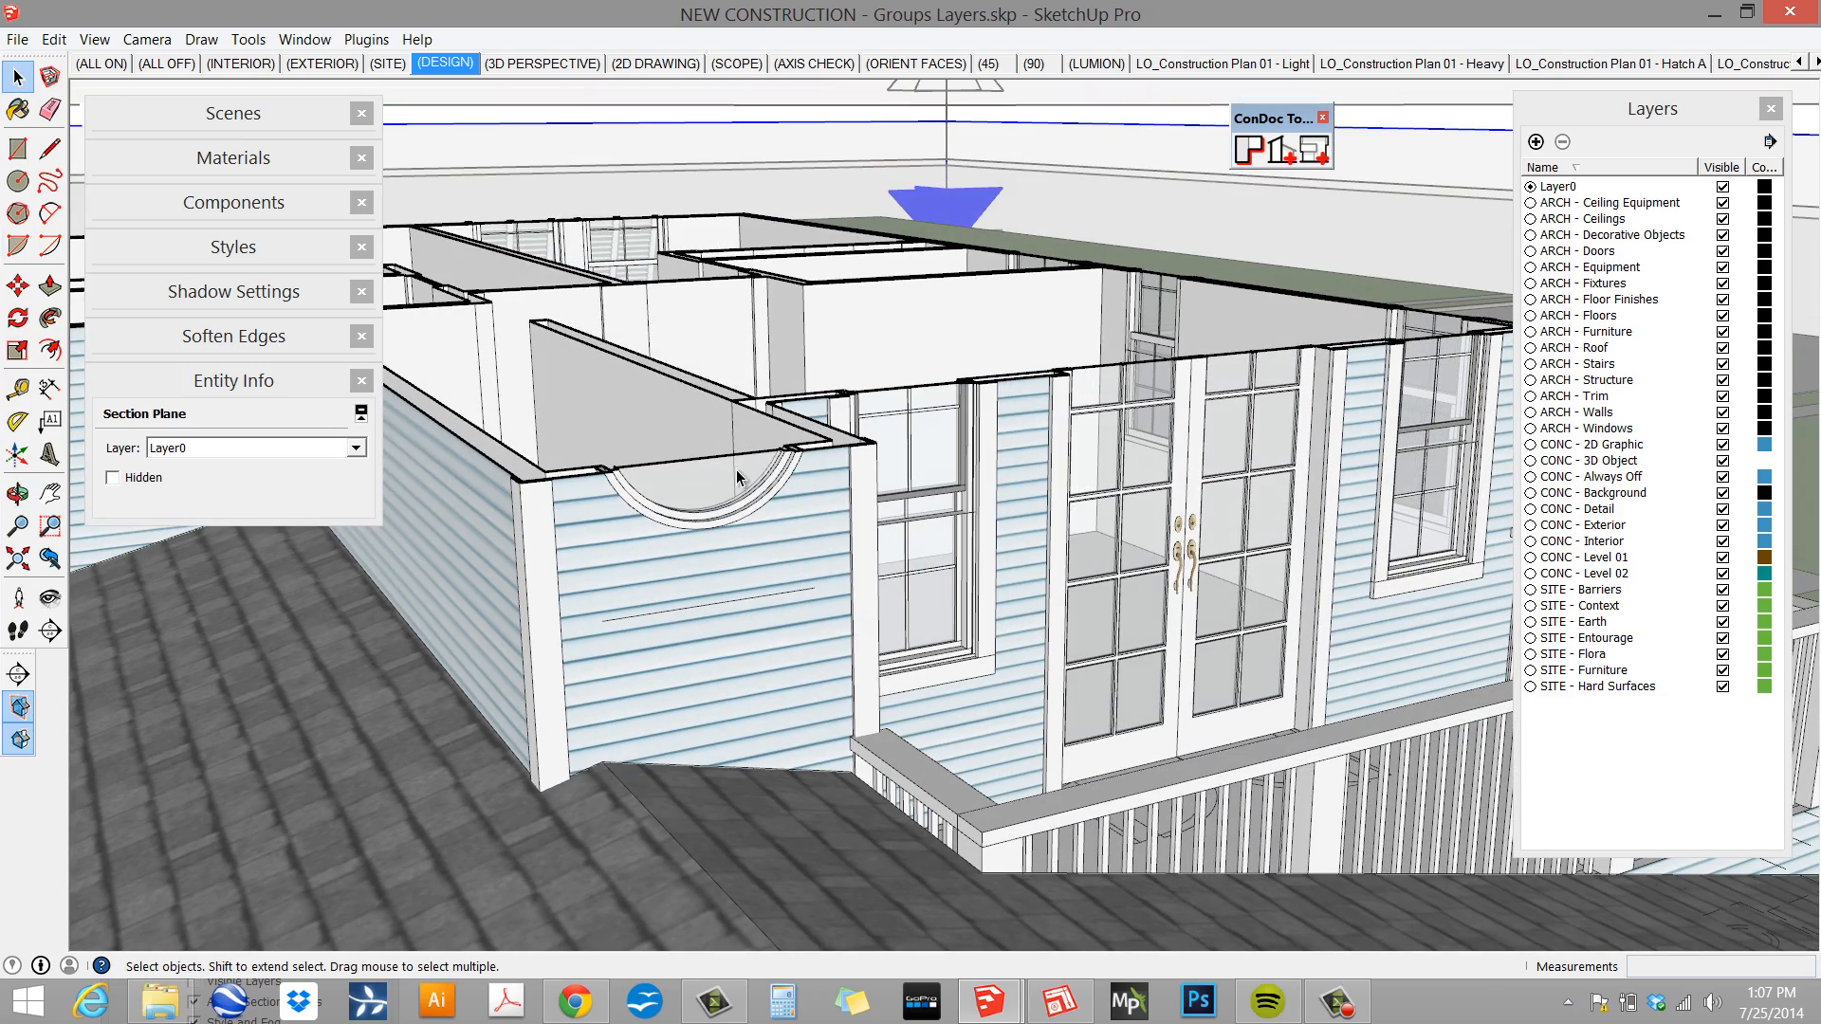
key("m")
left_click(754, 541)
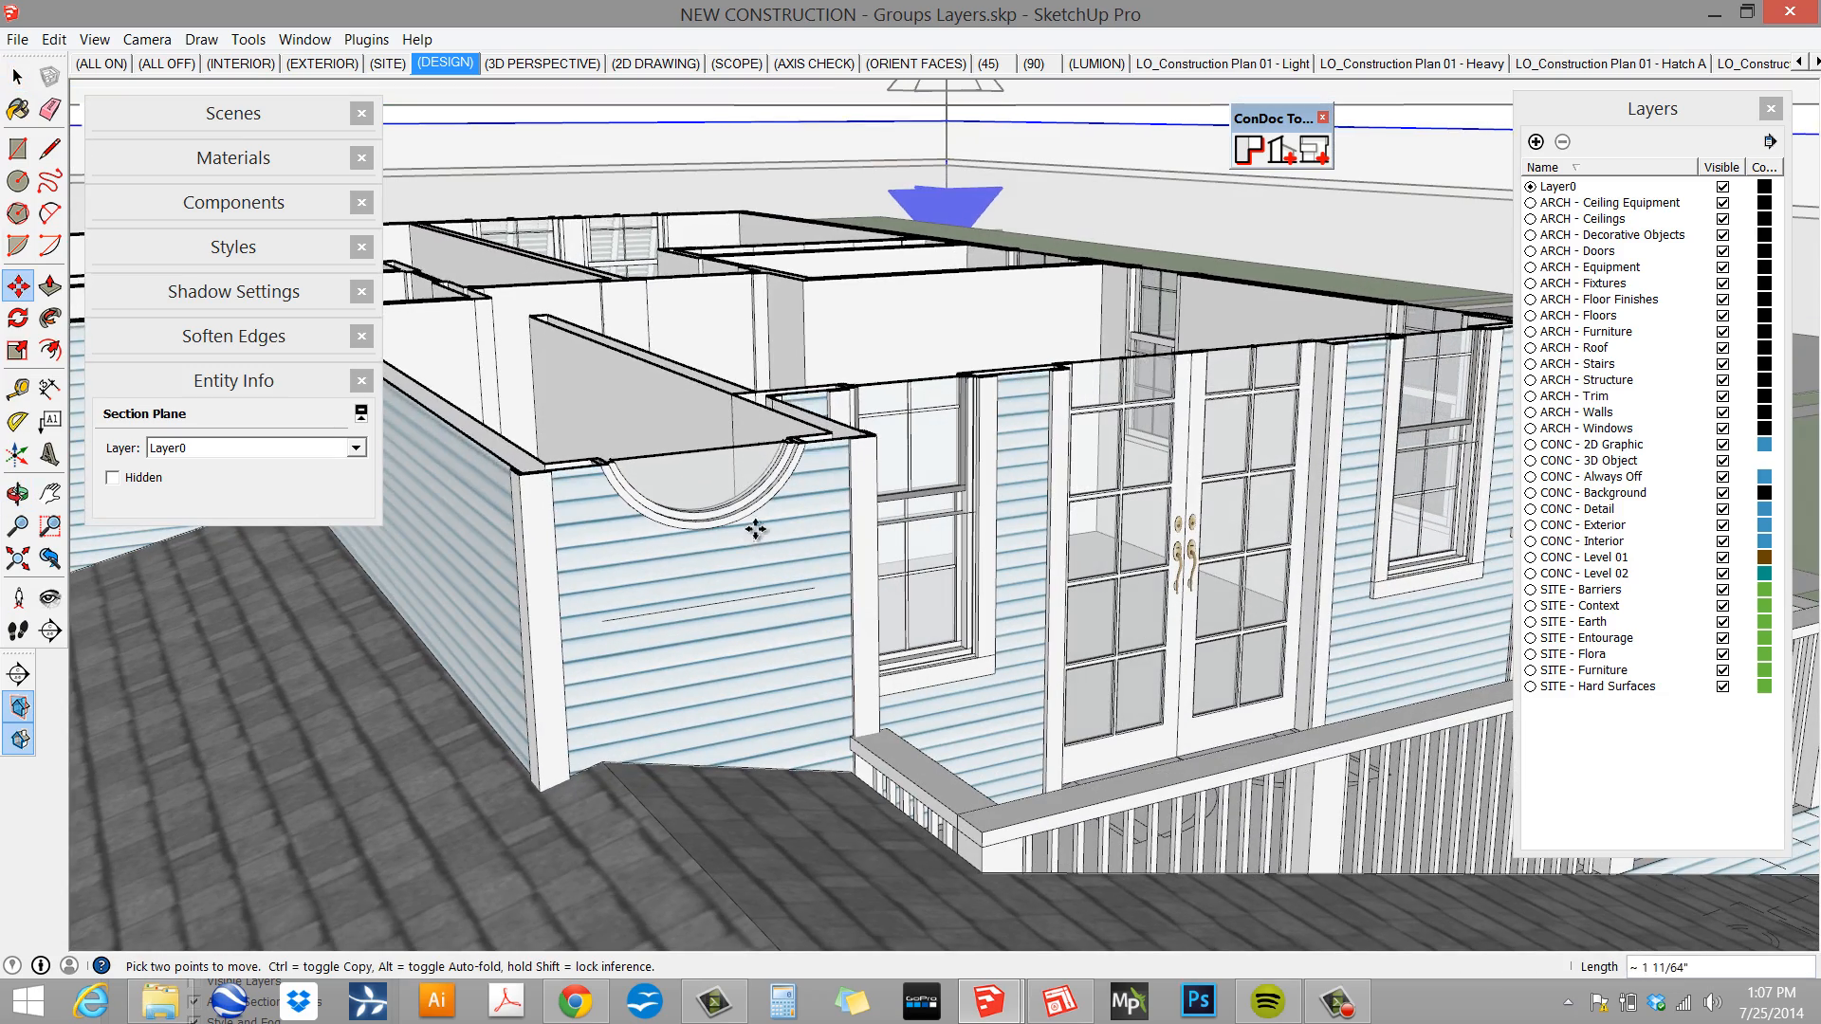
scroll(853, 441, "up", 5)
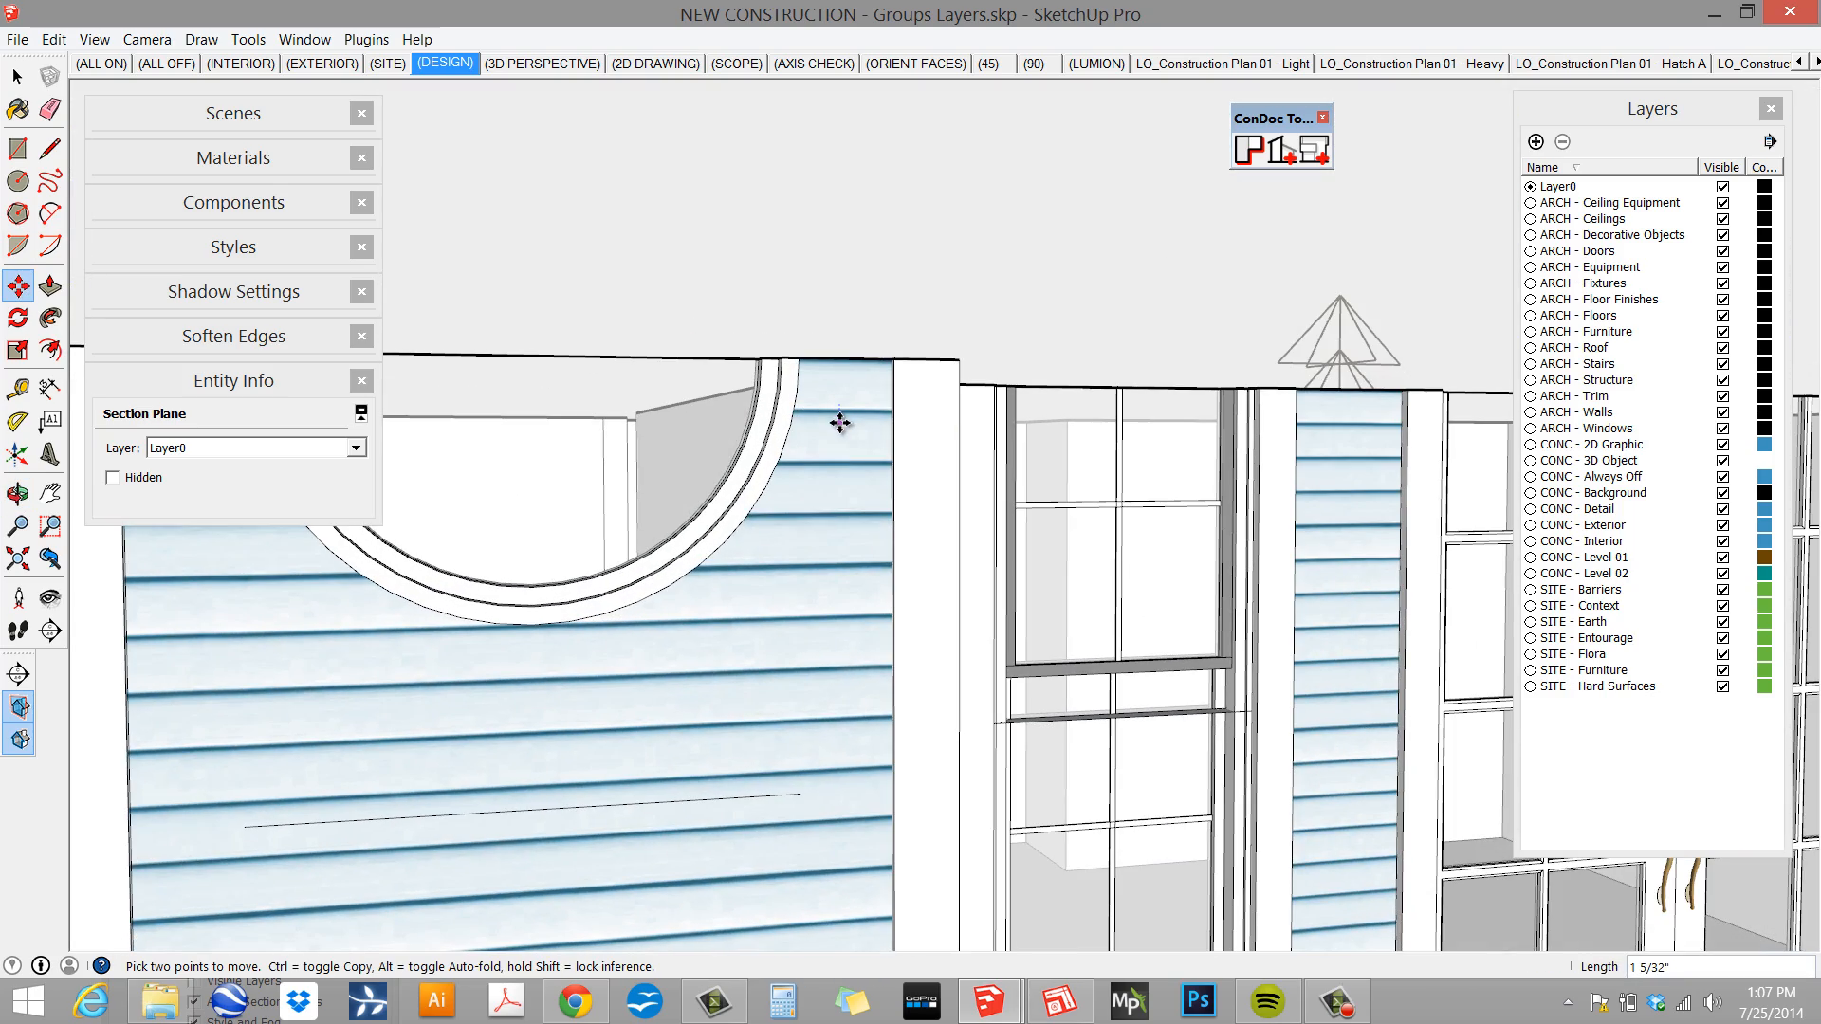
- Examine the second-level section cut around the round window, from above the side roof and from the front porch
scroll(826, 479, "down", 4)
scroll(825, 469, "down", 2)
middle_click_drag(827, 483, 874, 678)
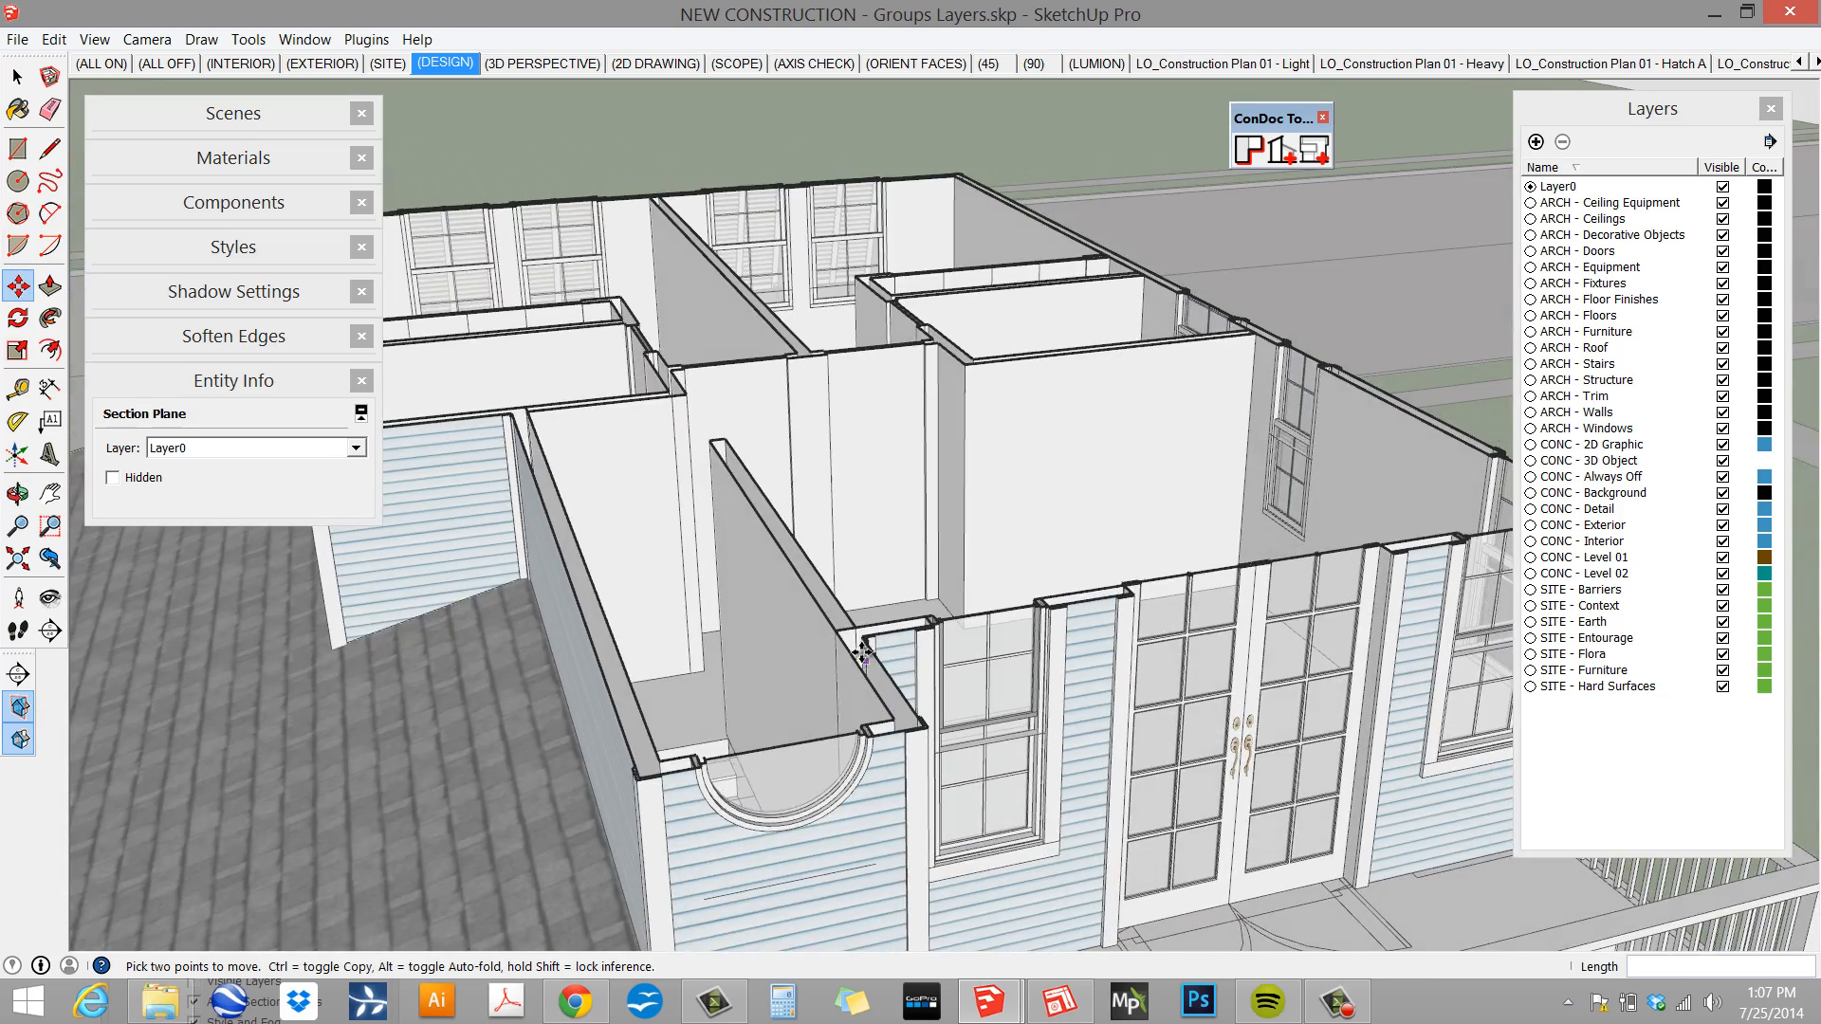
scroll(865, 636, "down", 6)
middle_click_drag(793, 585, 852, 410)
scroll(797, 436, "up", 3)
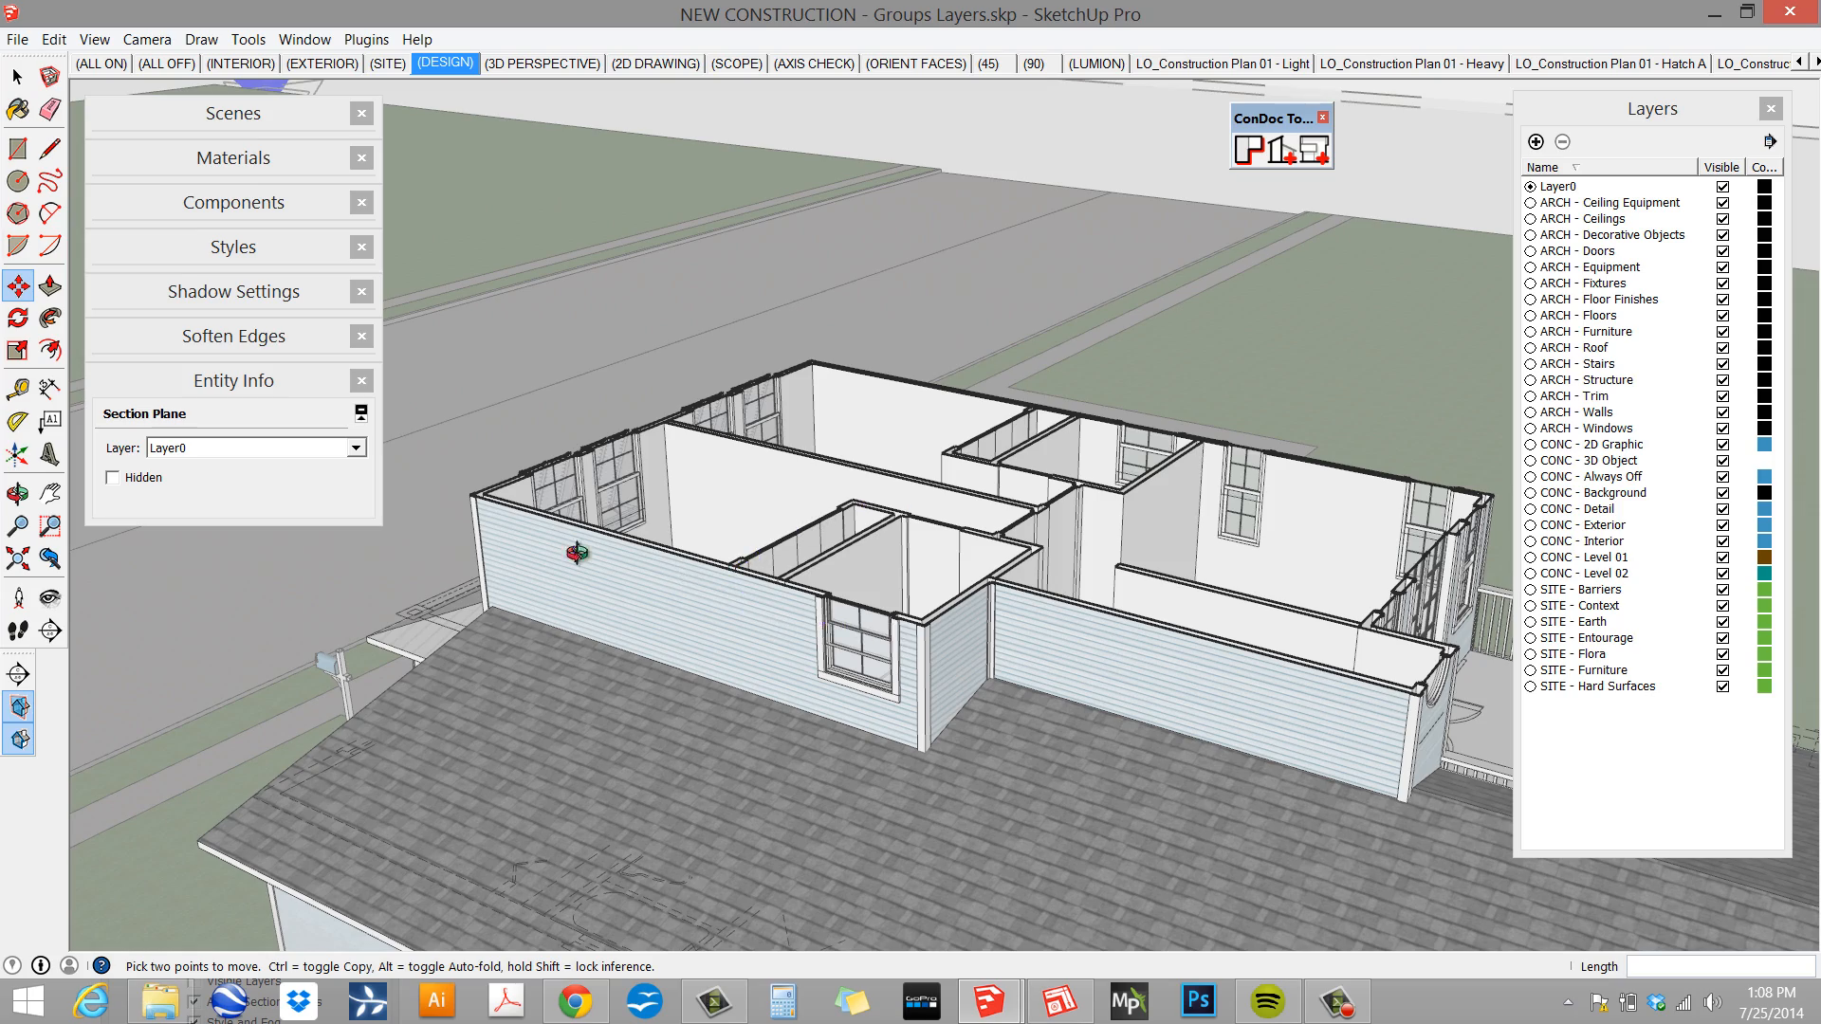
middle_click_drag(577, 552, 927, 433)
scroll(909, 318, "down", 3)
scroll(930, 432, "down", 2)
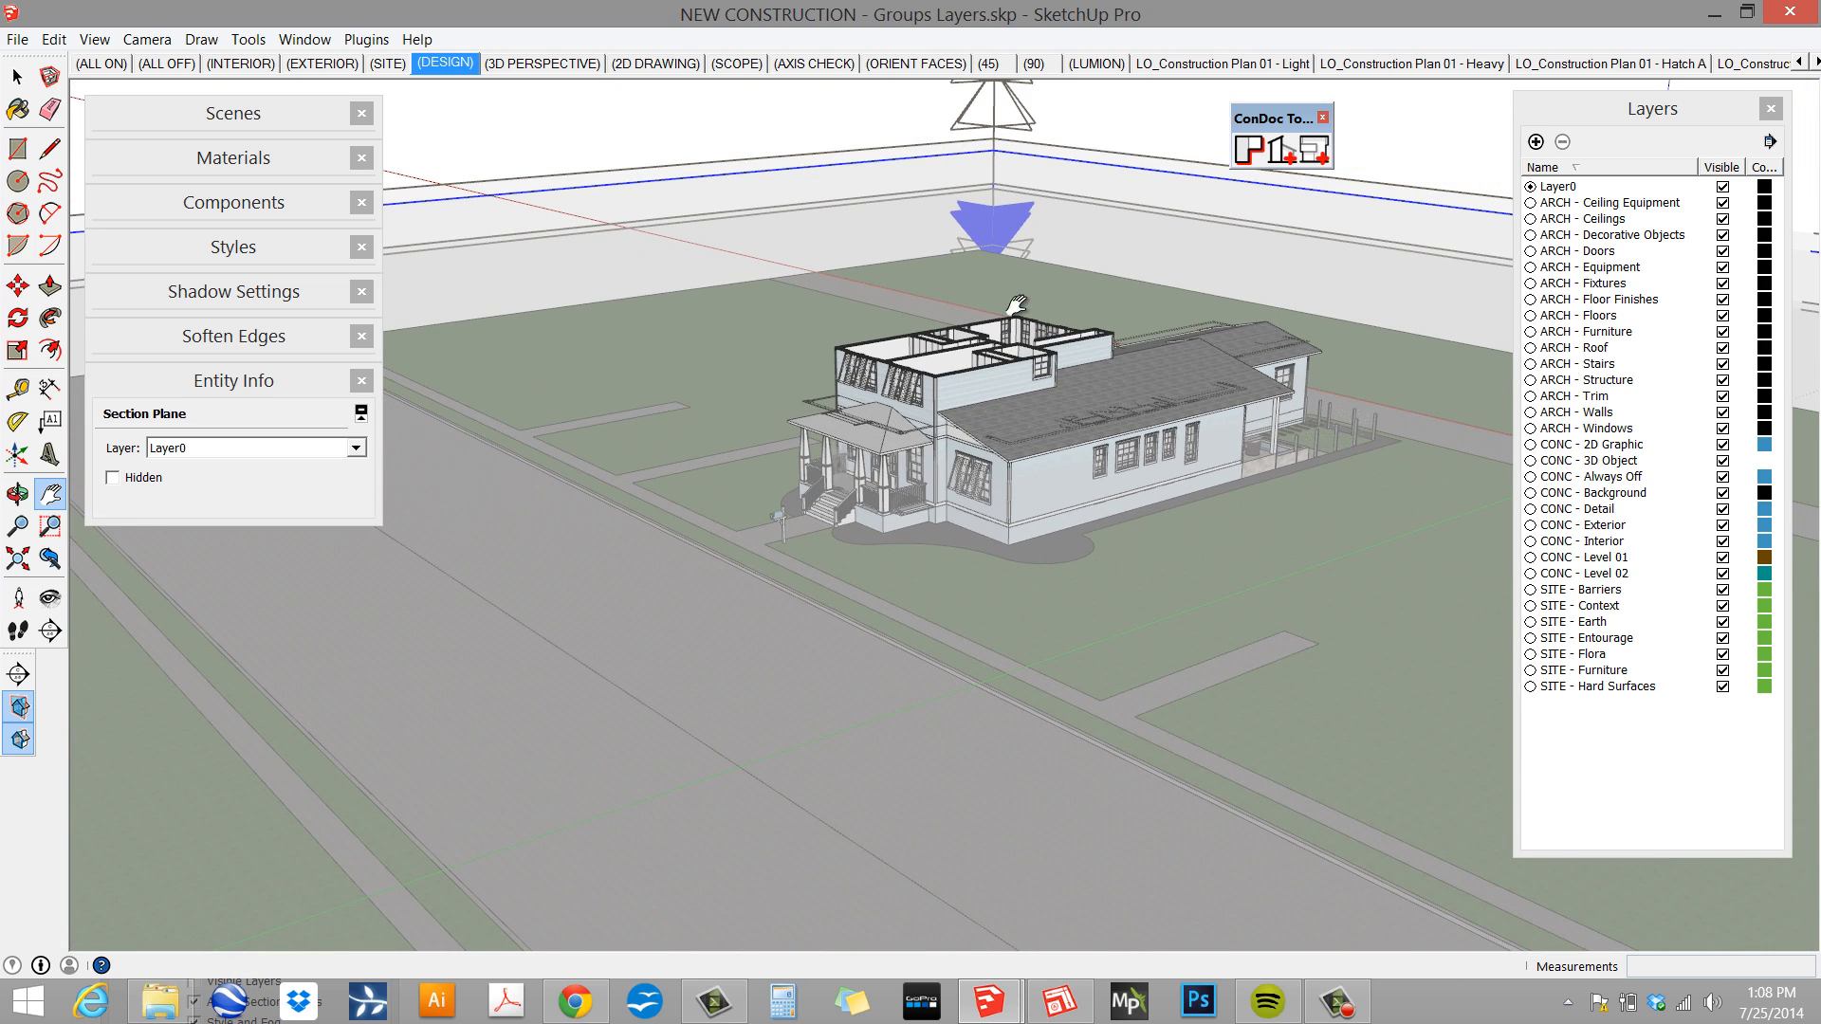
- Activate the upper upward-pointing section plane and lower it about 1' 1 3/4" beneath the second-level ceilings
middle_click_drag(1115, 155, 970, 289)
scroll(949, 361, "up", 5)
key("m")
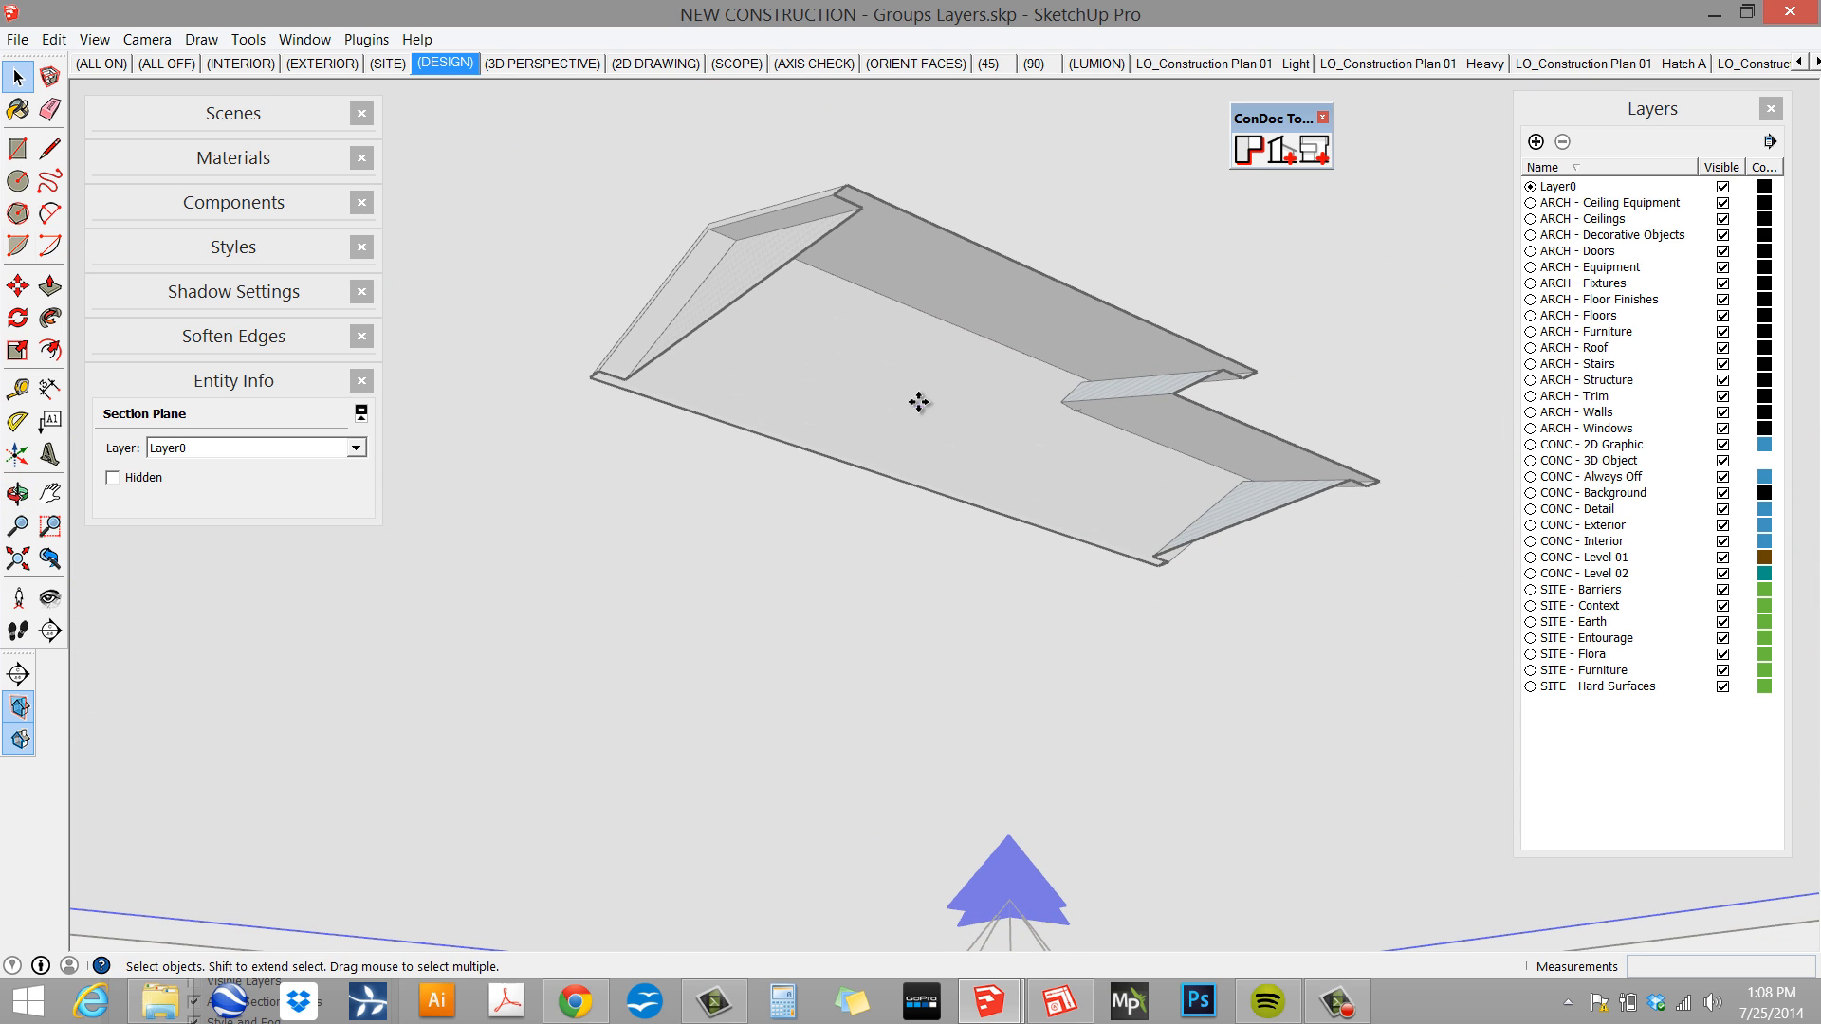
left_click(920, 402)
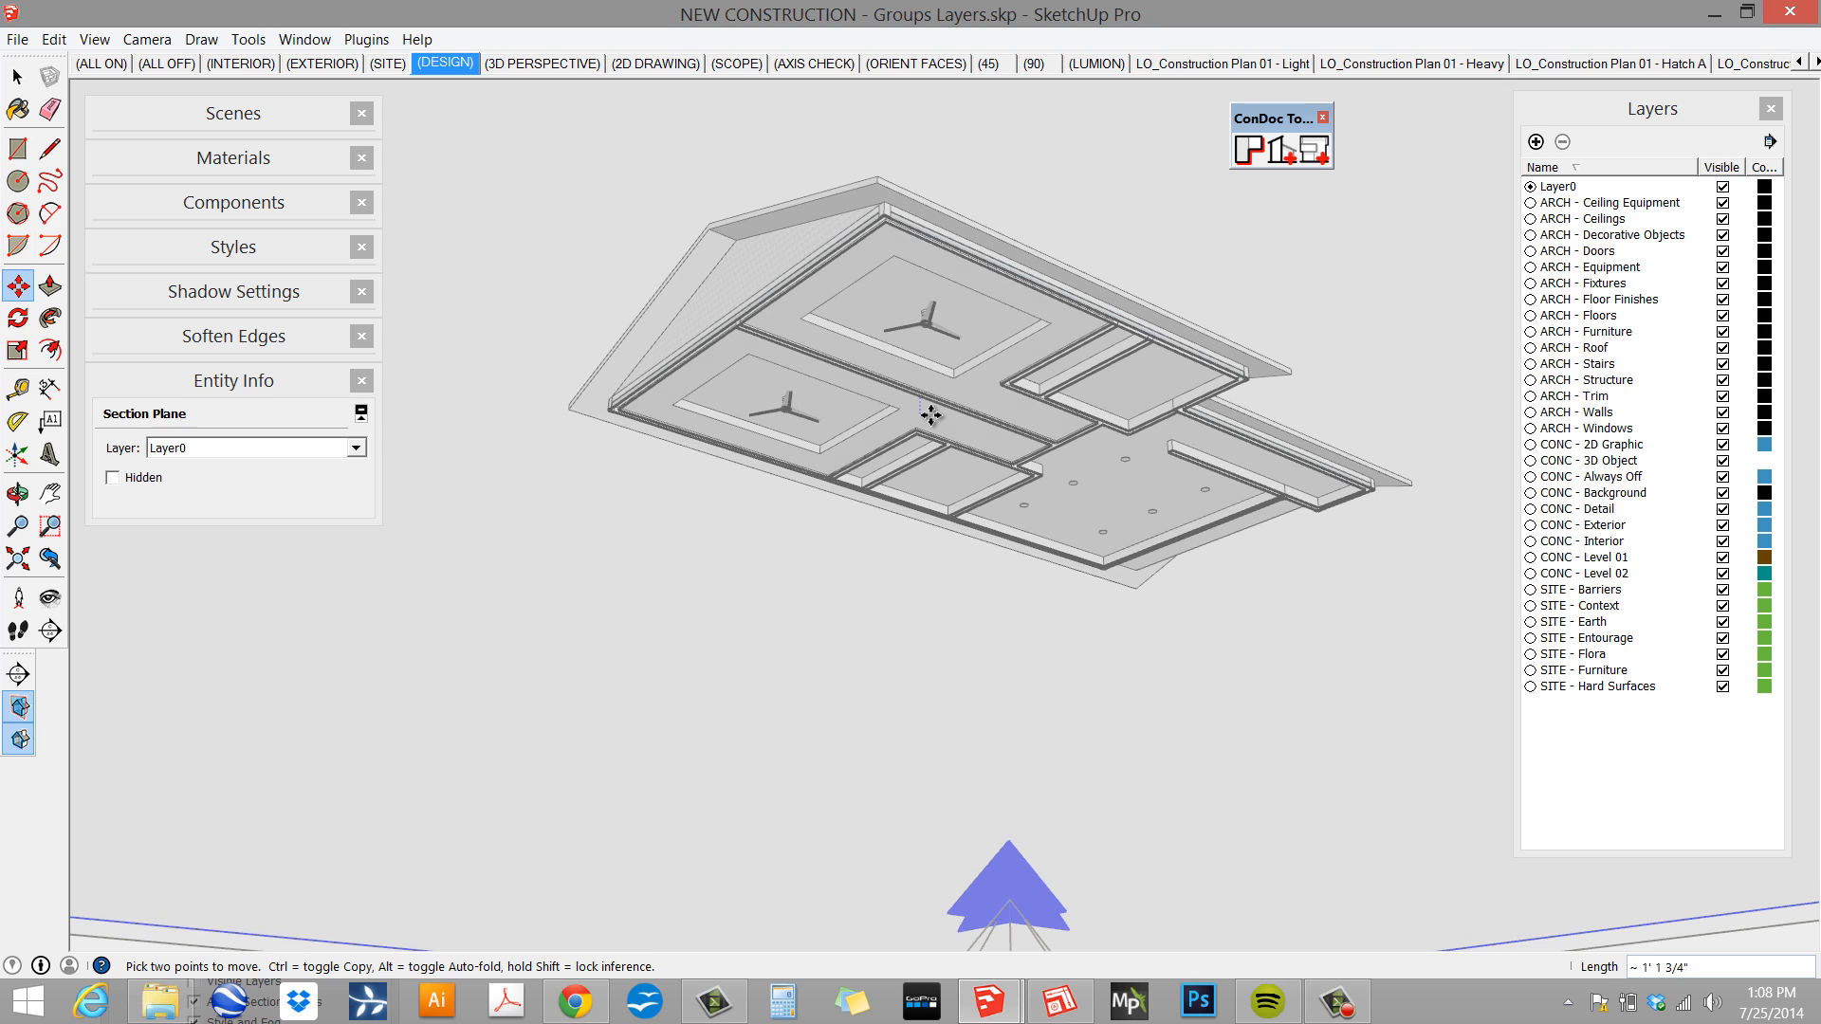
left_click(930, 415)
- Lower the second-level ceiling section plane slightly further while keeping its cut just below the ceilings
scroll(1126, 313, "up", 5)
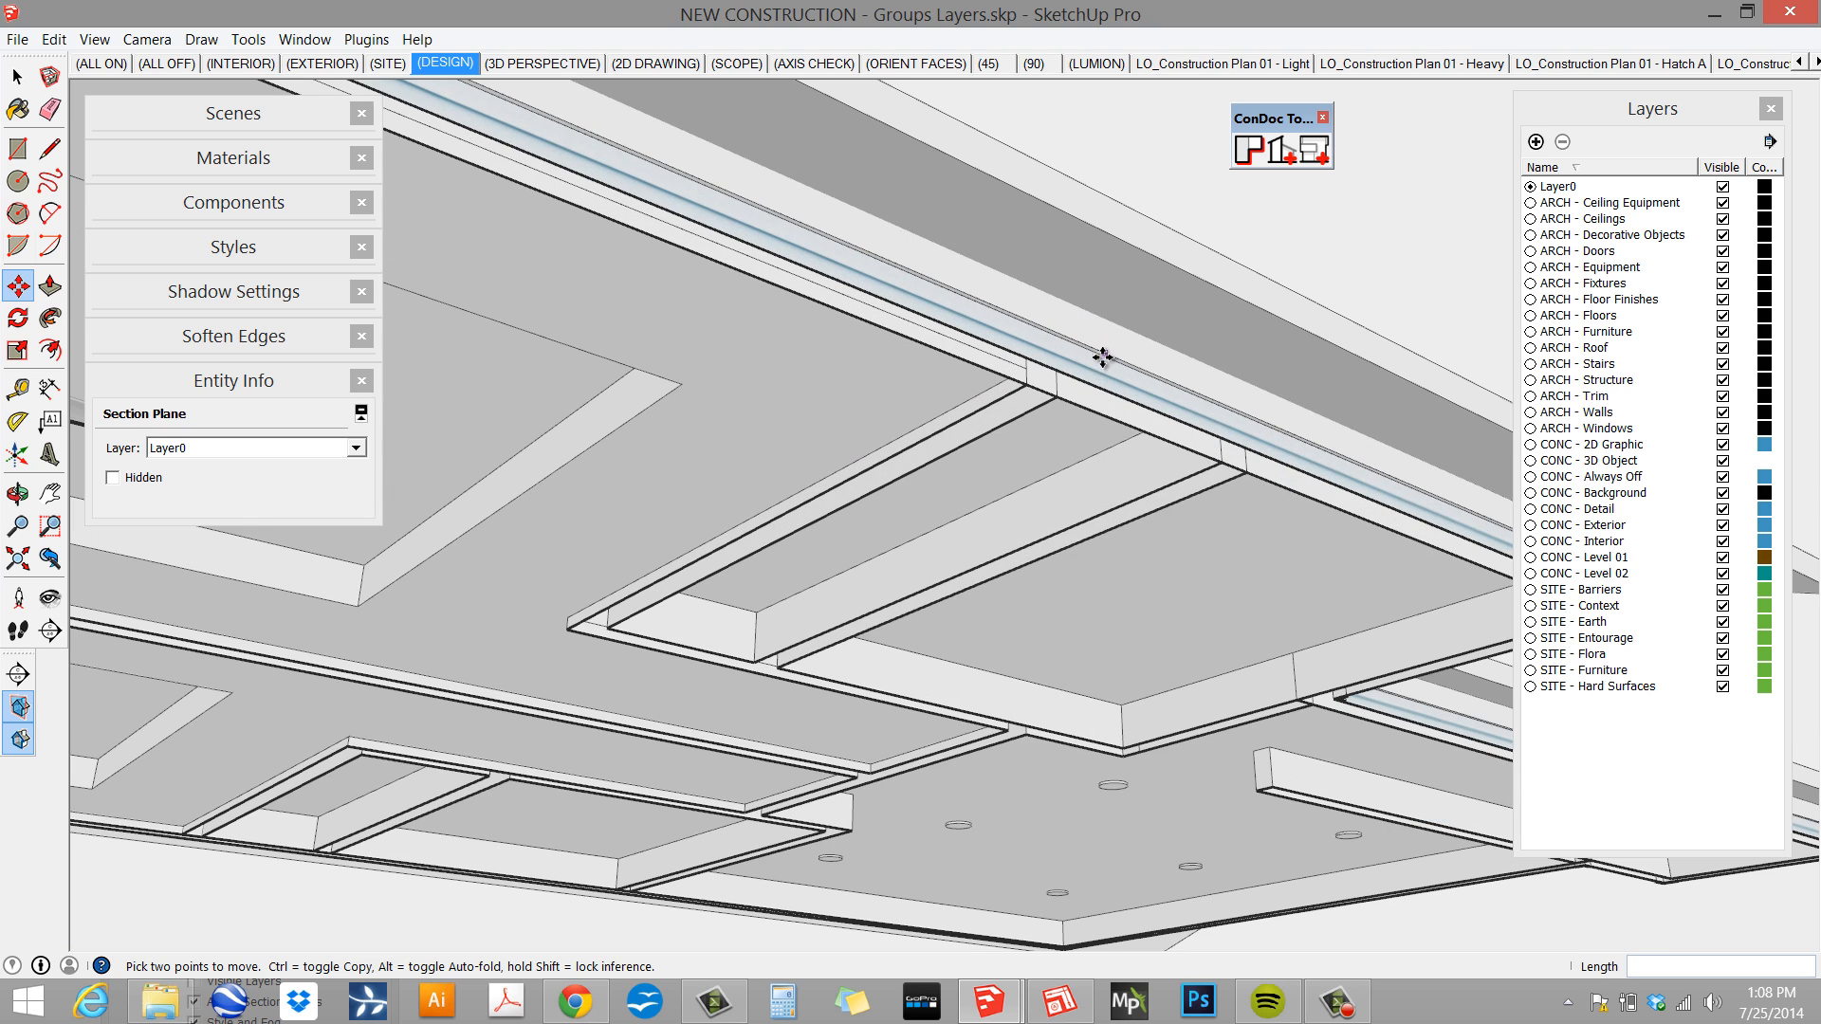
left_click(1098, 417)
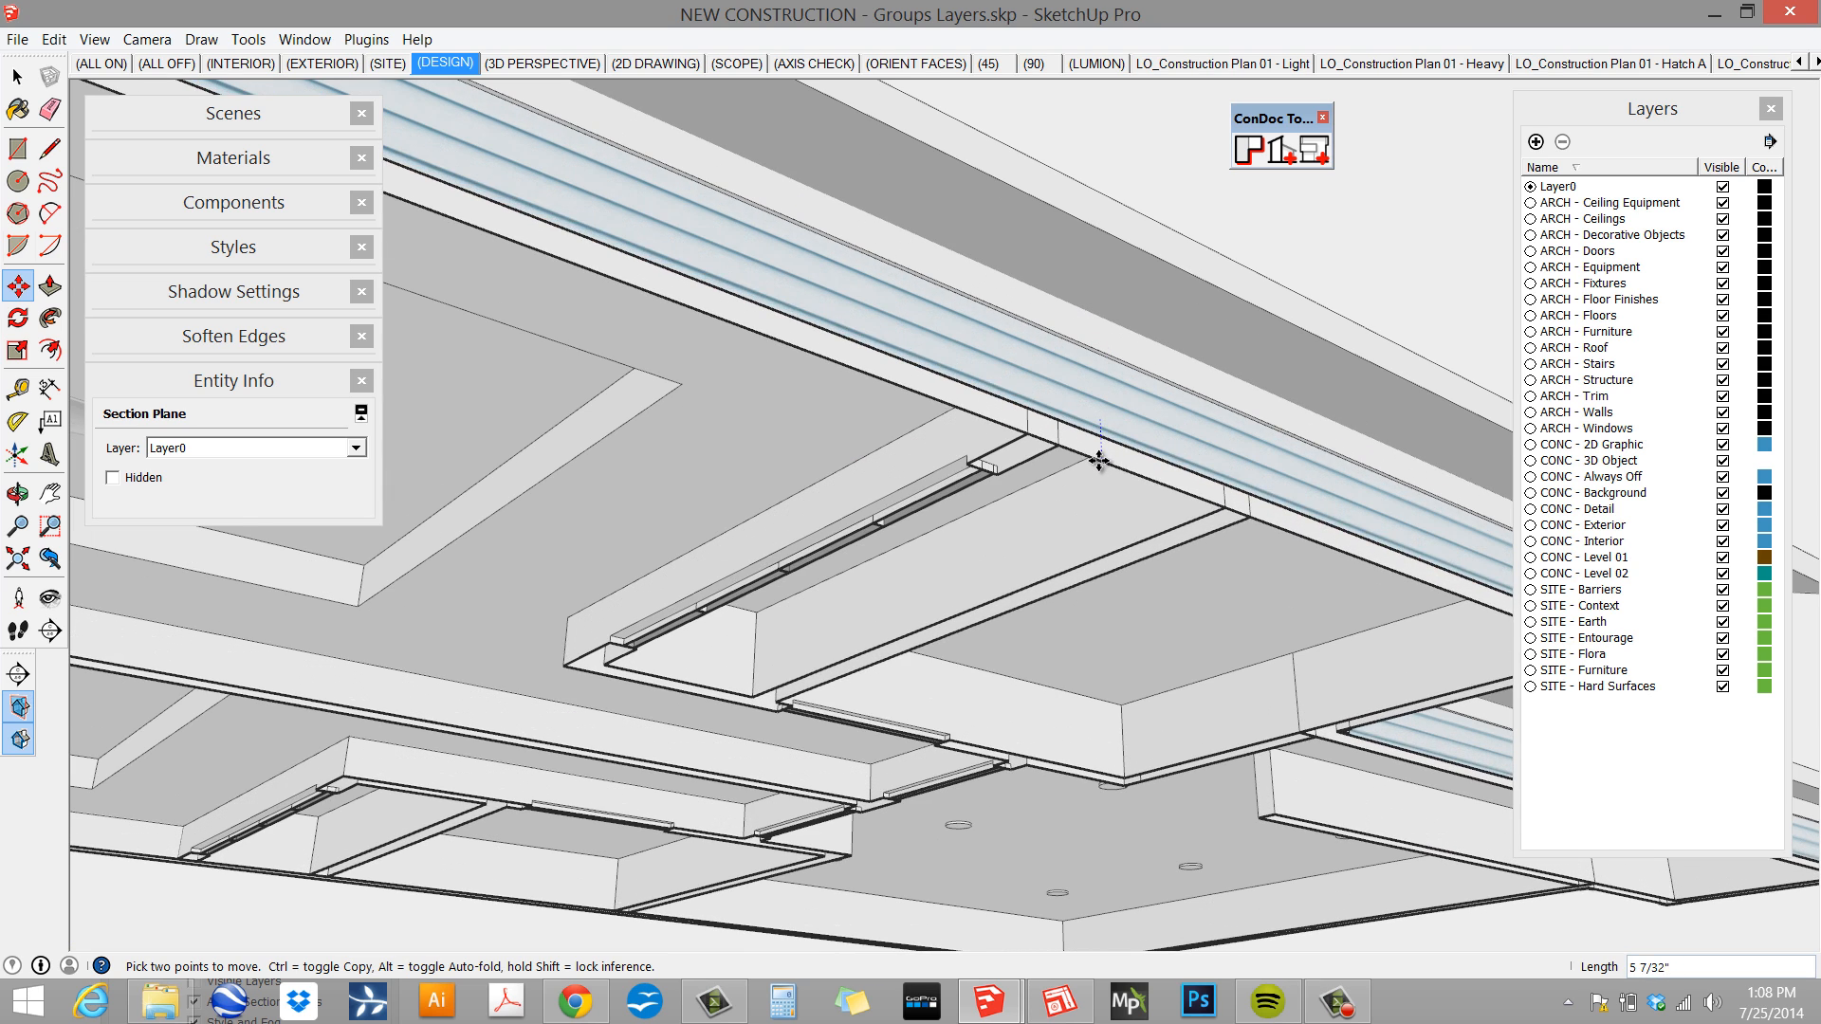
scroll(1100, 438, "down", 5)
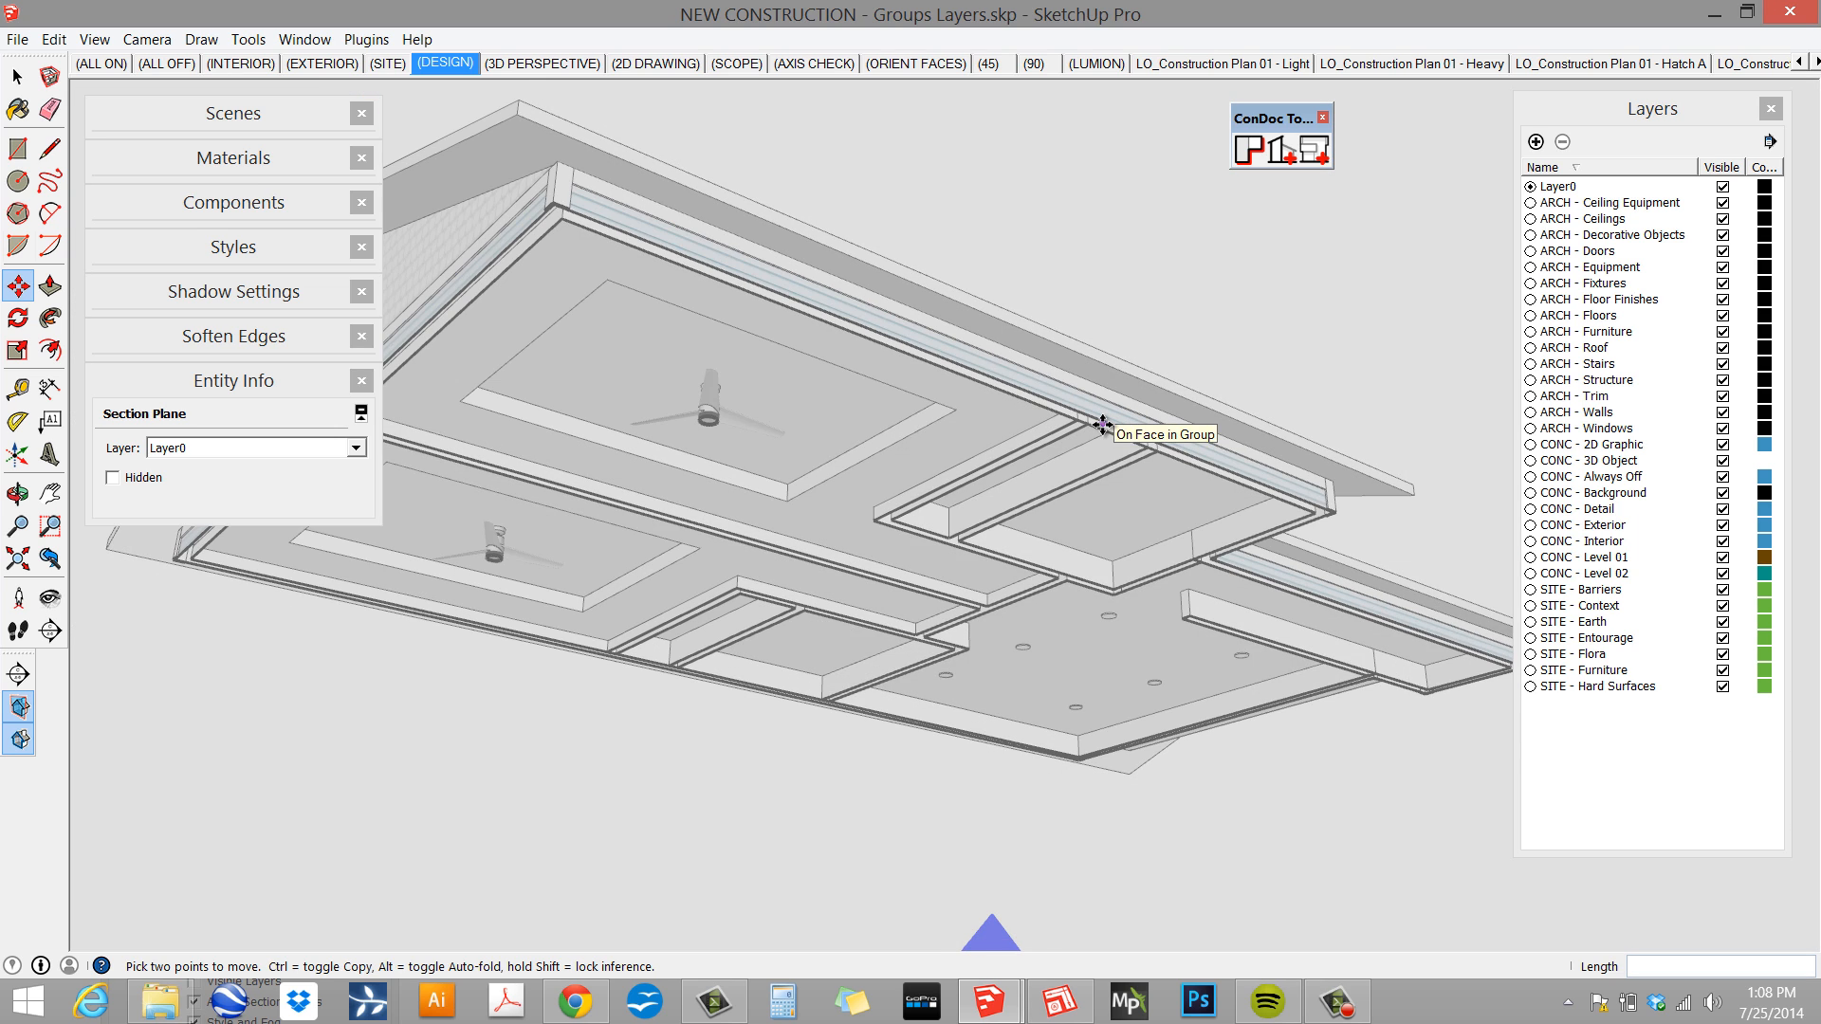
left_click(1101, 428)
- Turn off the section planes and section cuts, and deselect the ground group to show the complete house
middle_click_drag(847, 474, 851, 638)
scroll(905, 525, "down", 6)
middle_click_drag(913, 580, 935, 772)
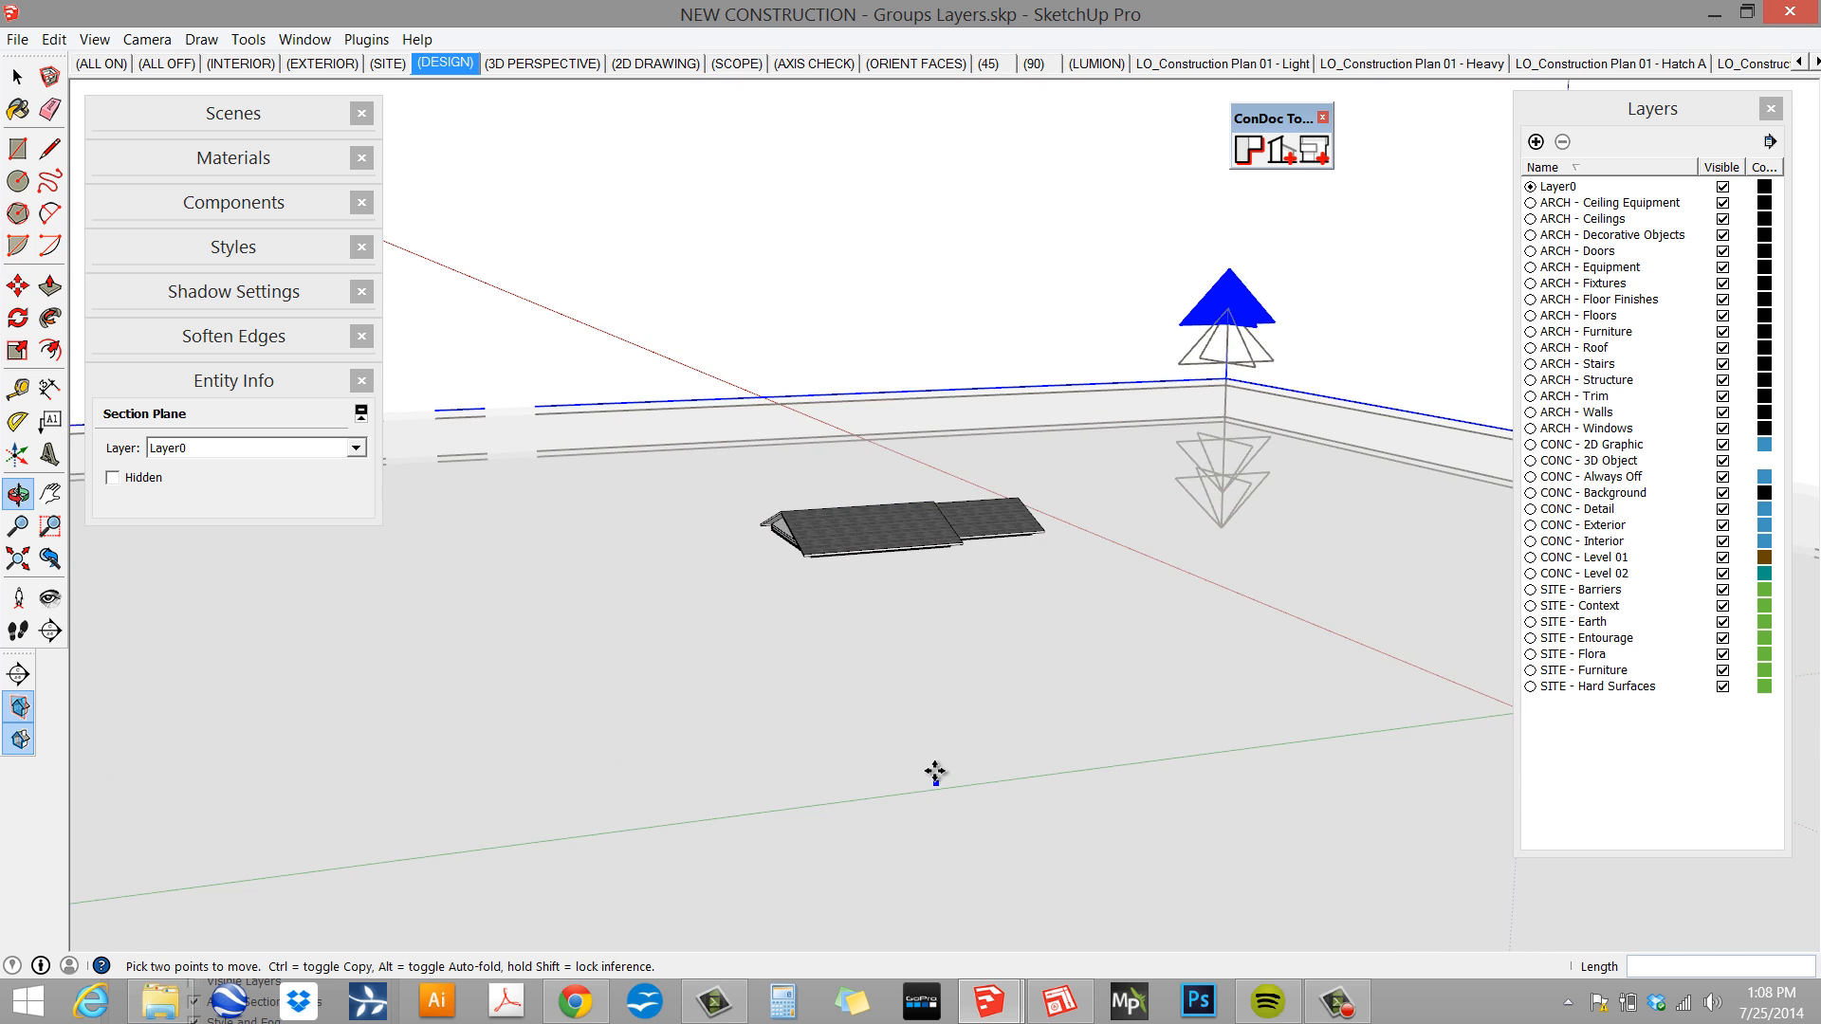
scroll(909, 603, "down", 2)
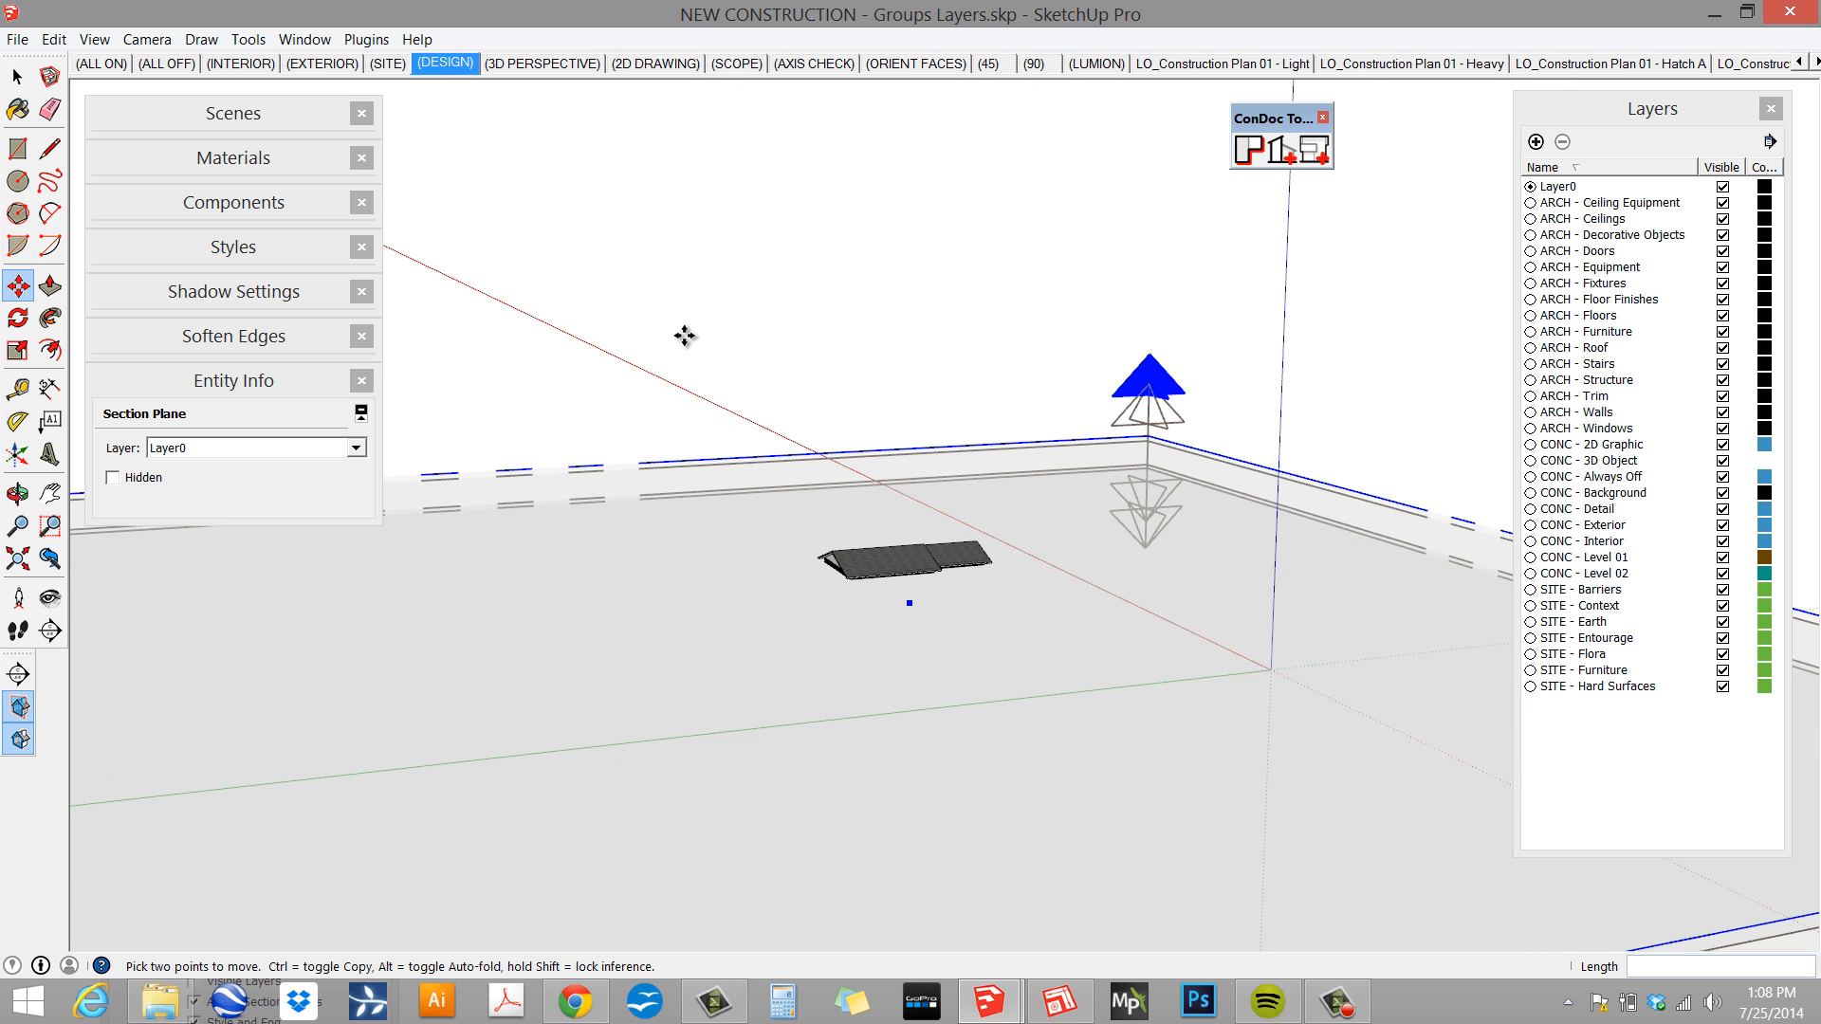
left_click(21, 738)
left_click(19, 711)
middle_click_drag(615, 422, 901, 697)
scroll(908, 699, "up", 3)
scroll(929, 692, "up", 3)
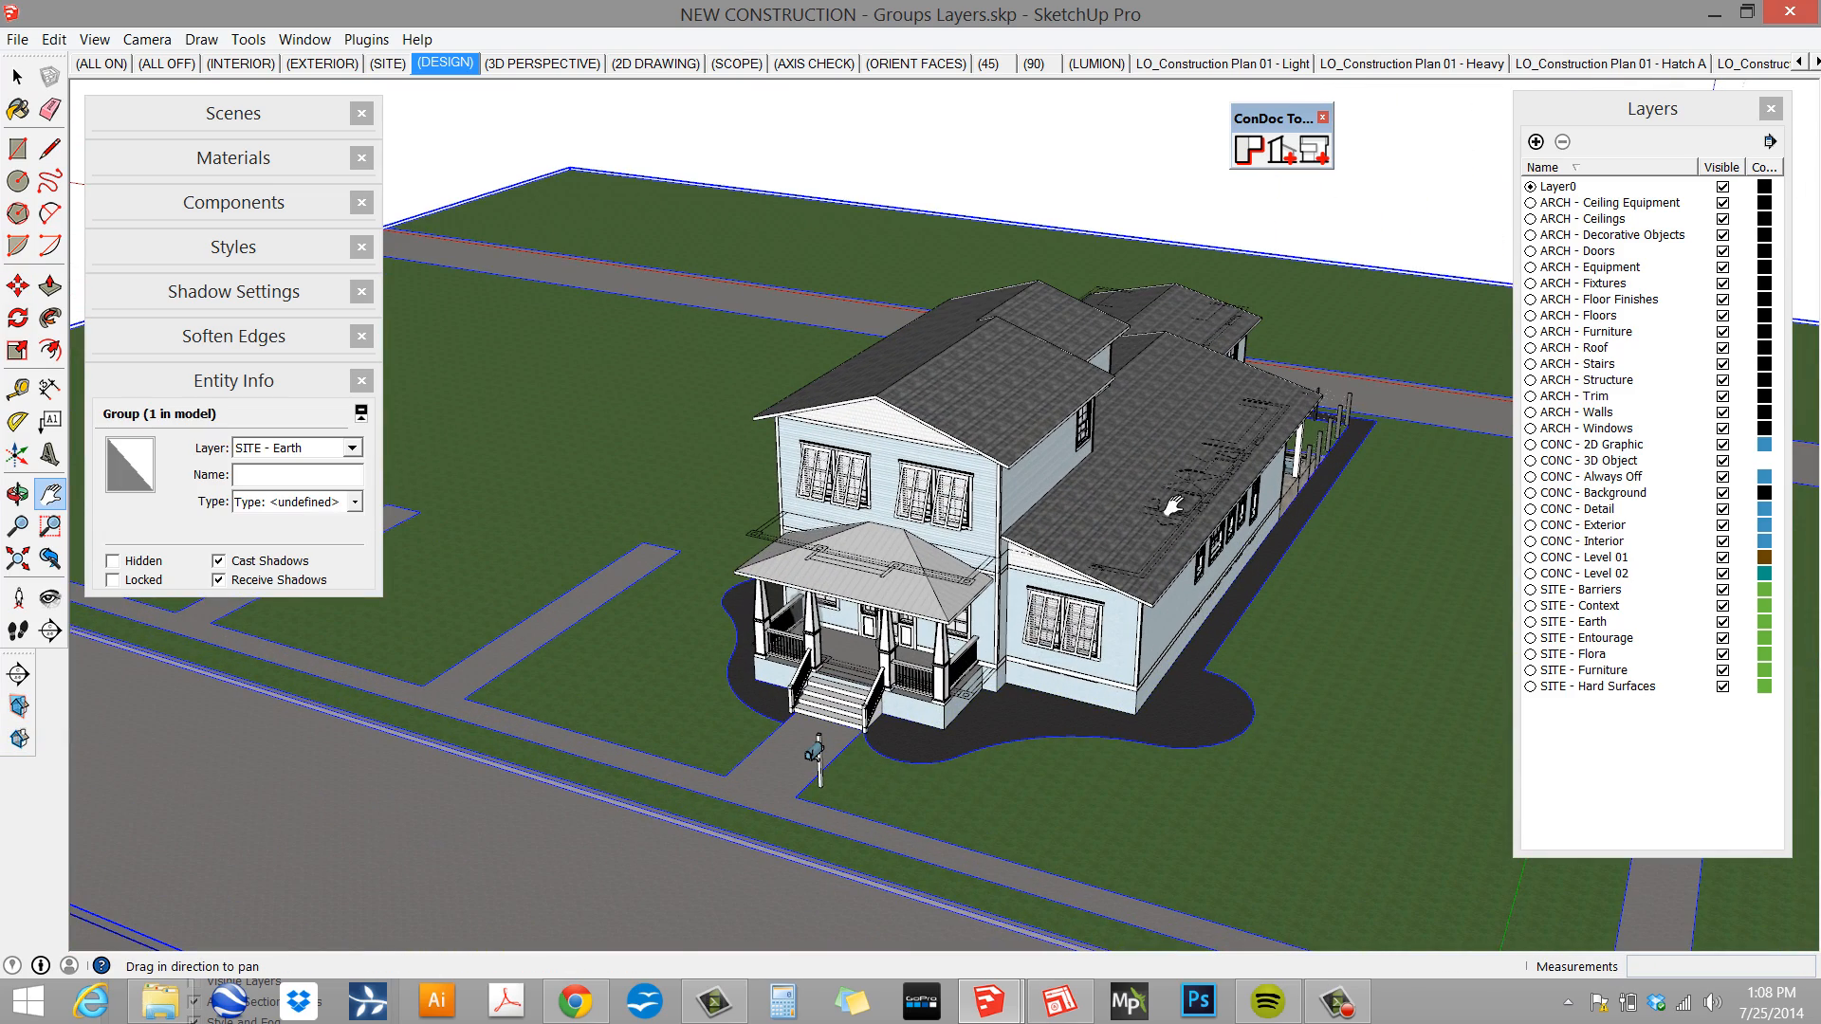
key("space")
middle_click_drag(1203, 501, 924, 462)
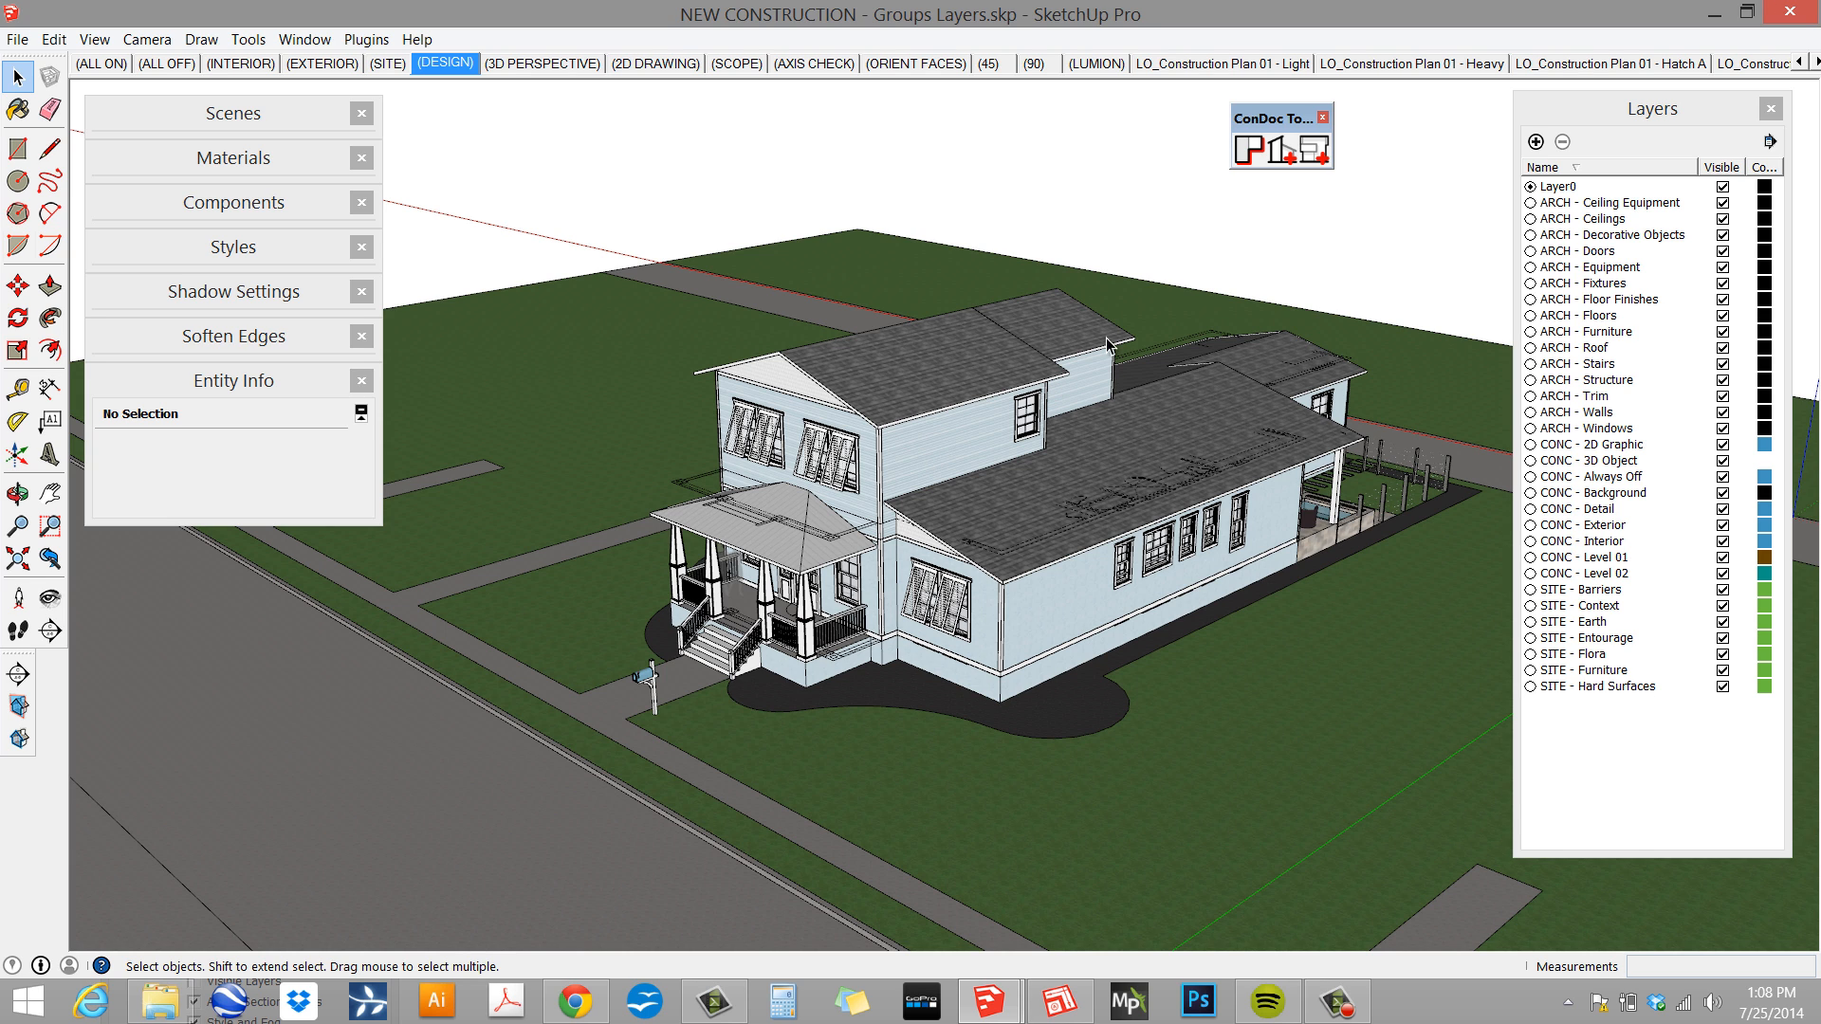
scroll(771, 417, "down", 3)
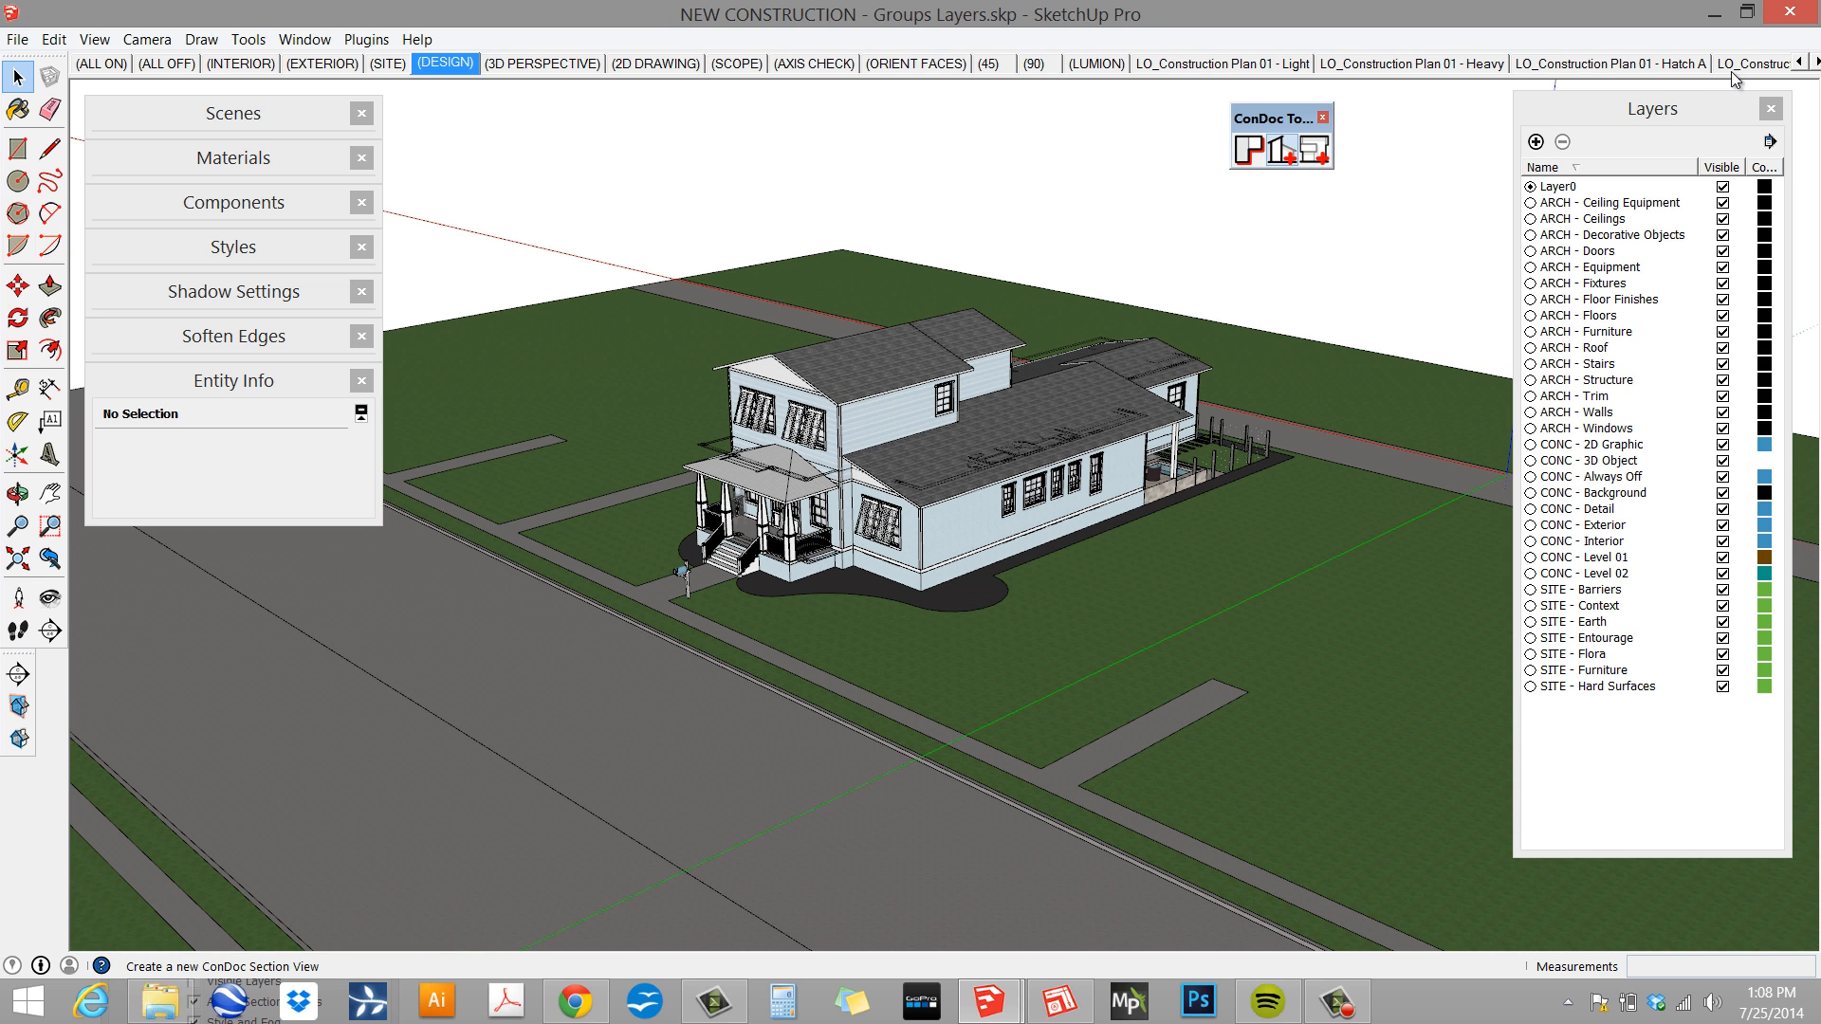
- Browse the generated scenes through to the Roof Plan scenes at the end of the list
left_click(1816, 62)
left_click(1817, 64)
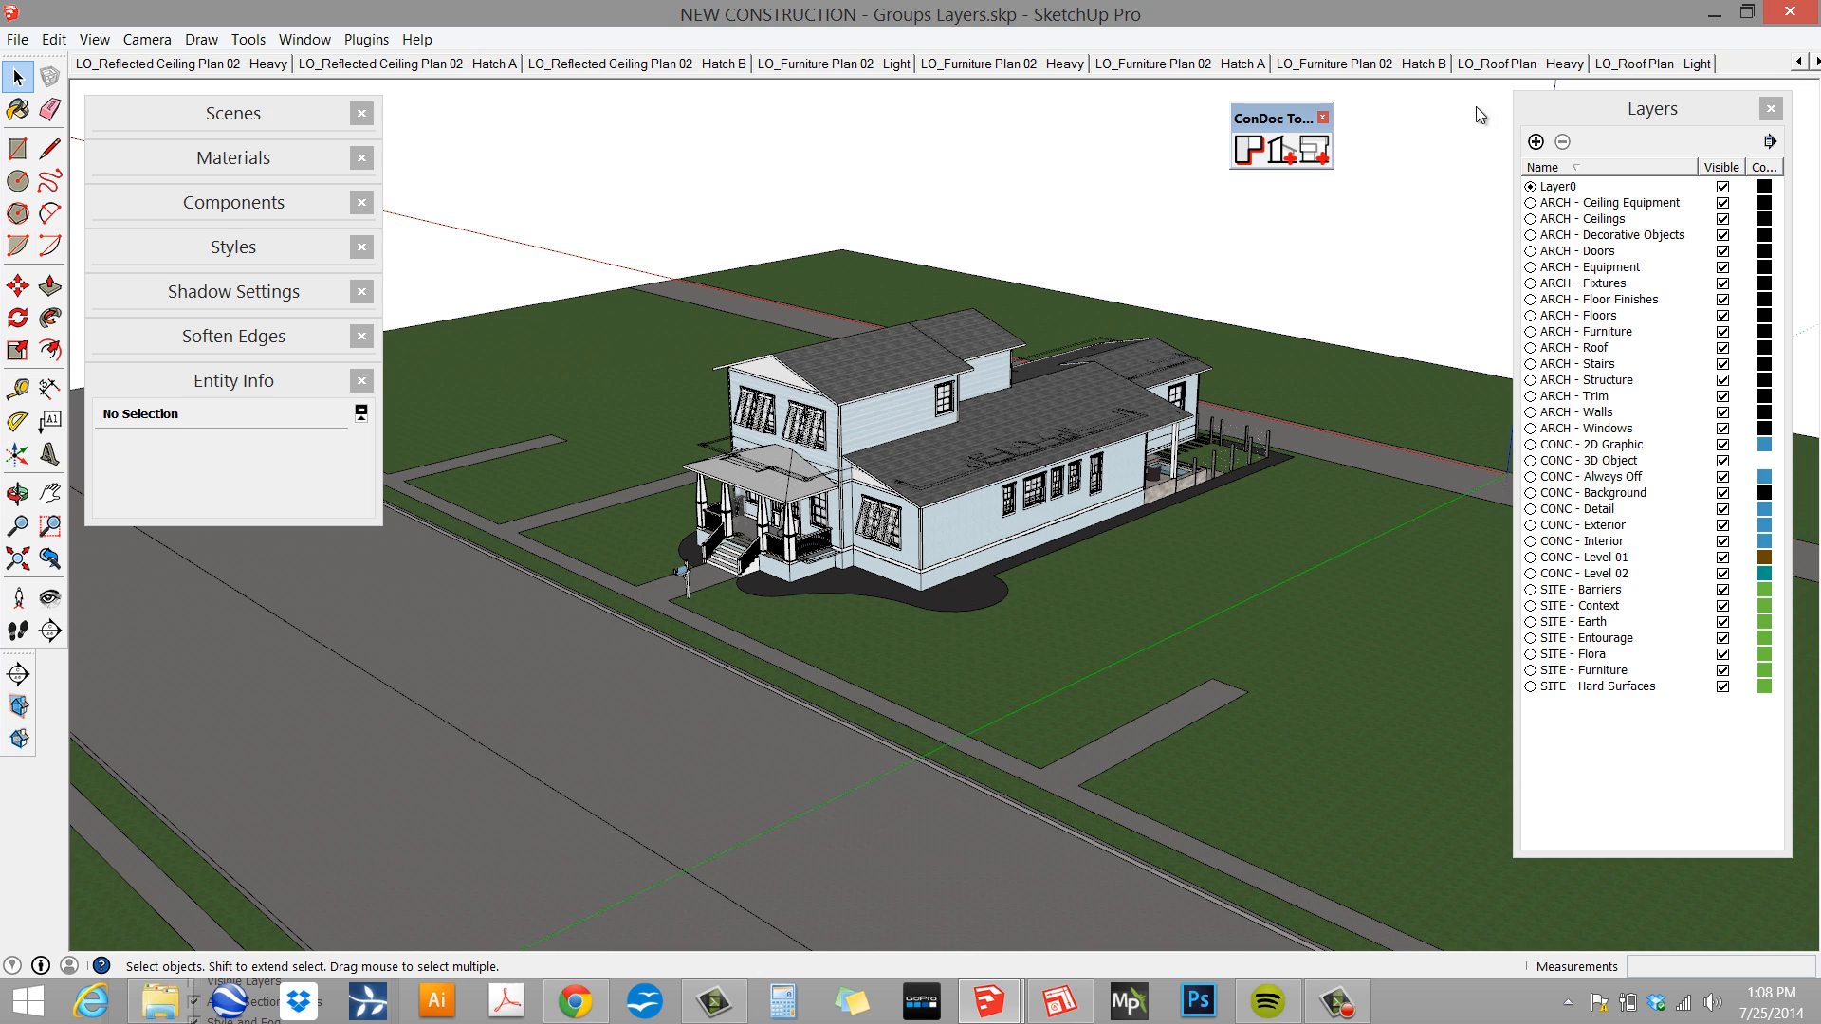
left_click(1312, 155)
scroll(812, 500, "up", 3)
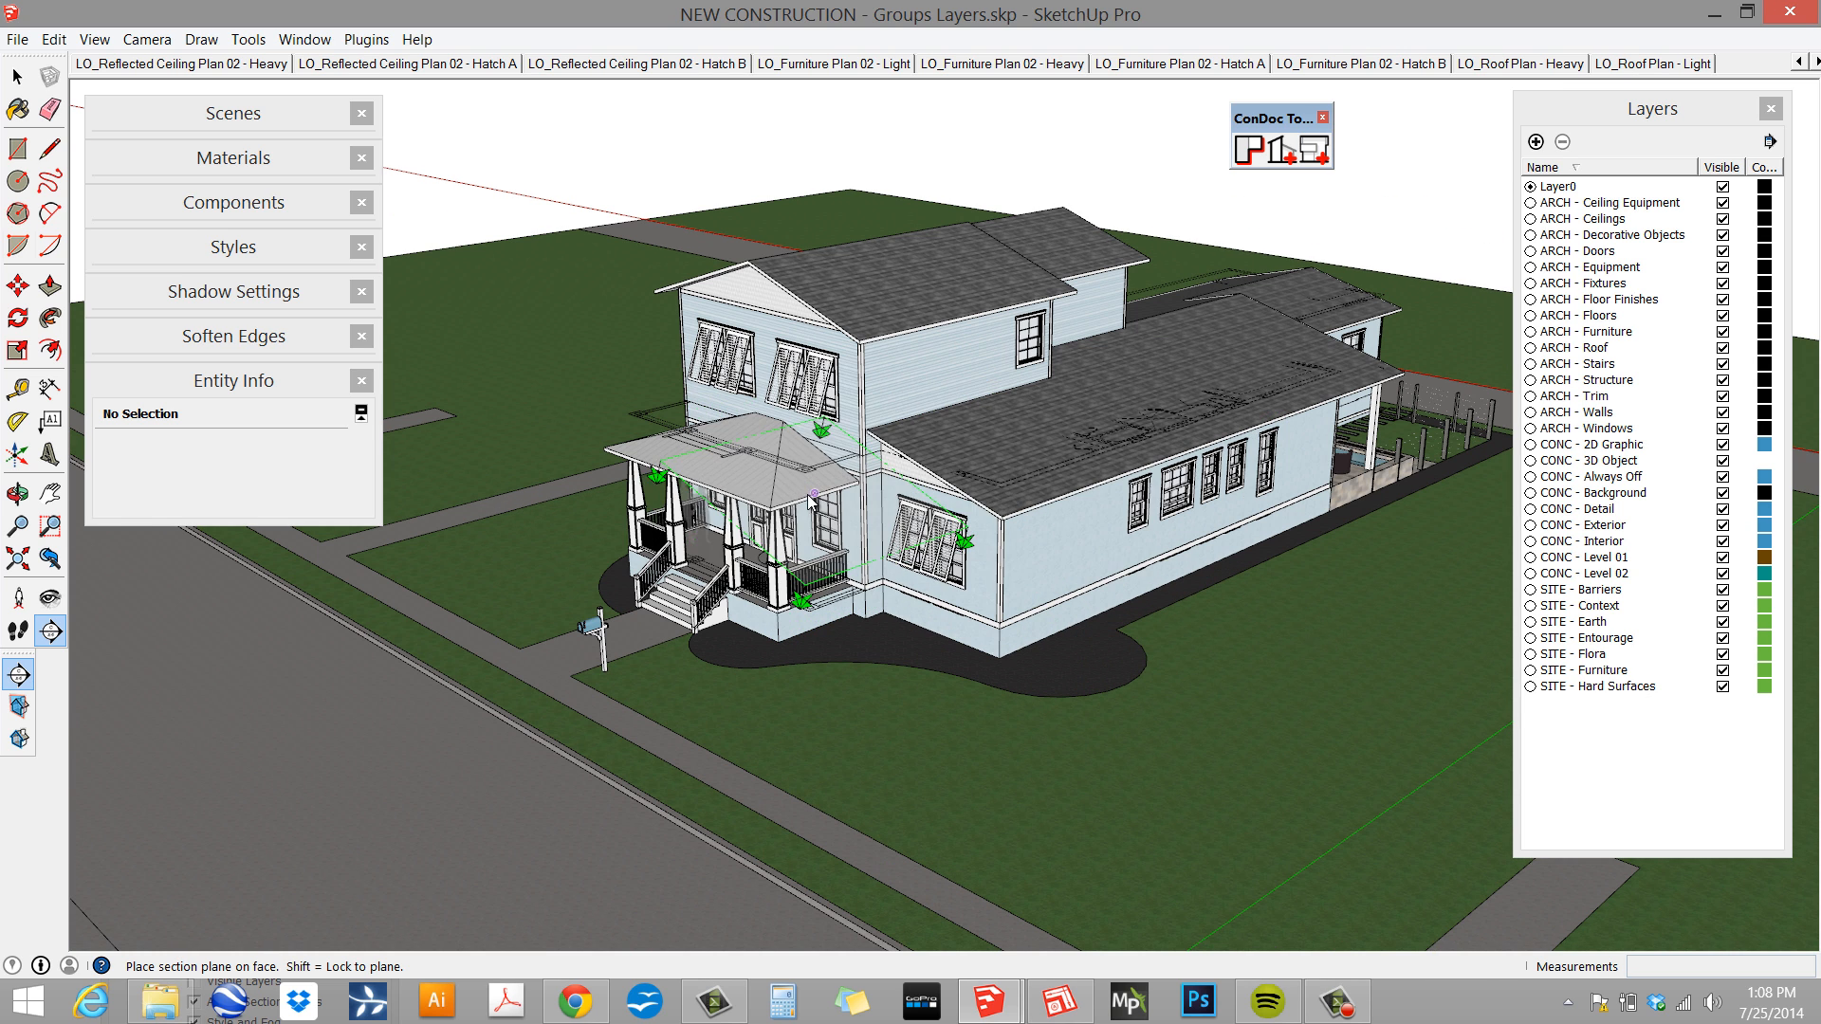
left_click(813, 500)
left_click(1098, 555)
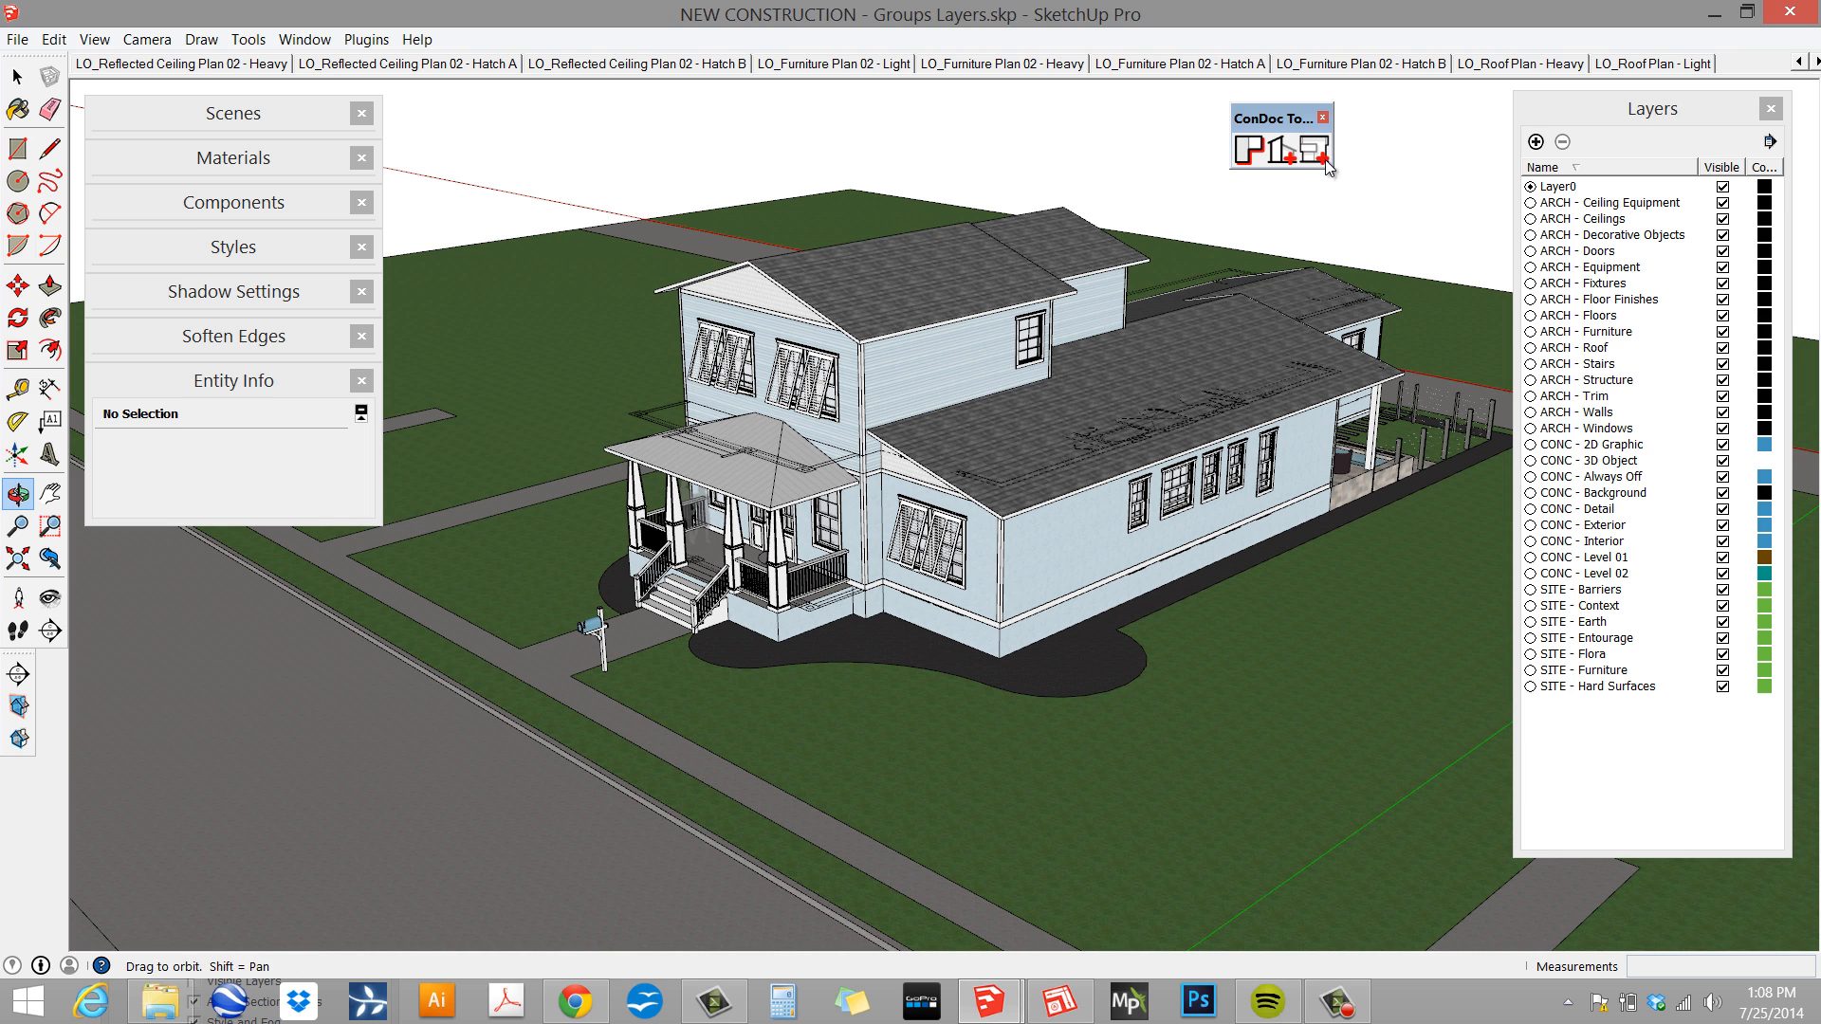
- Save the model as delete in the TEMP folder on the desktop, replacing the existing file
left_click(19, 38)
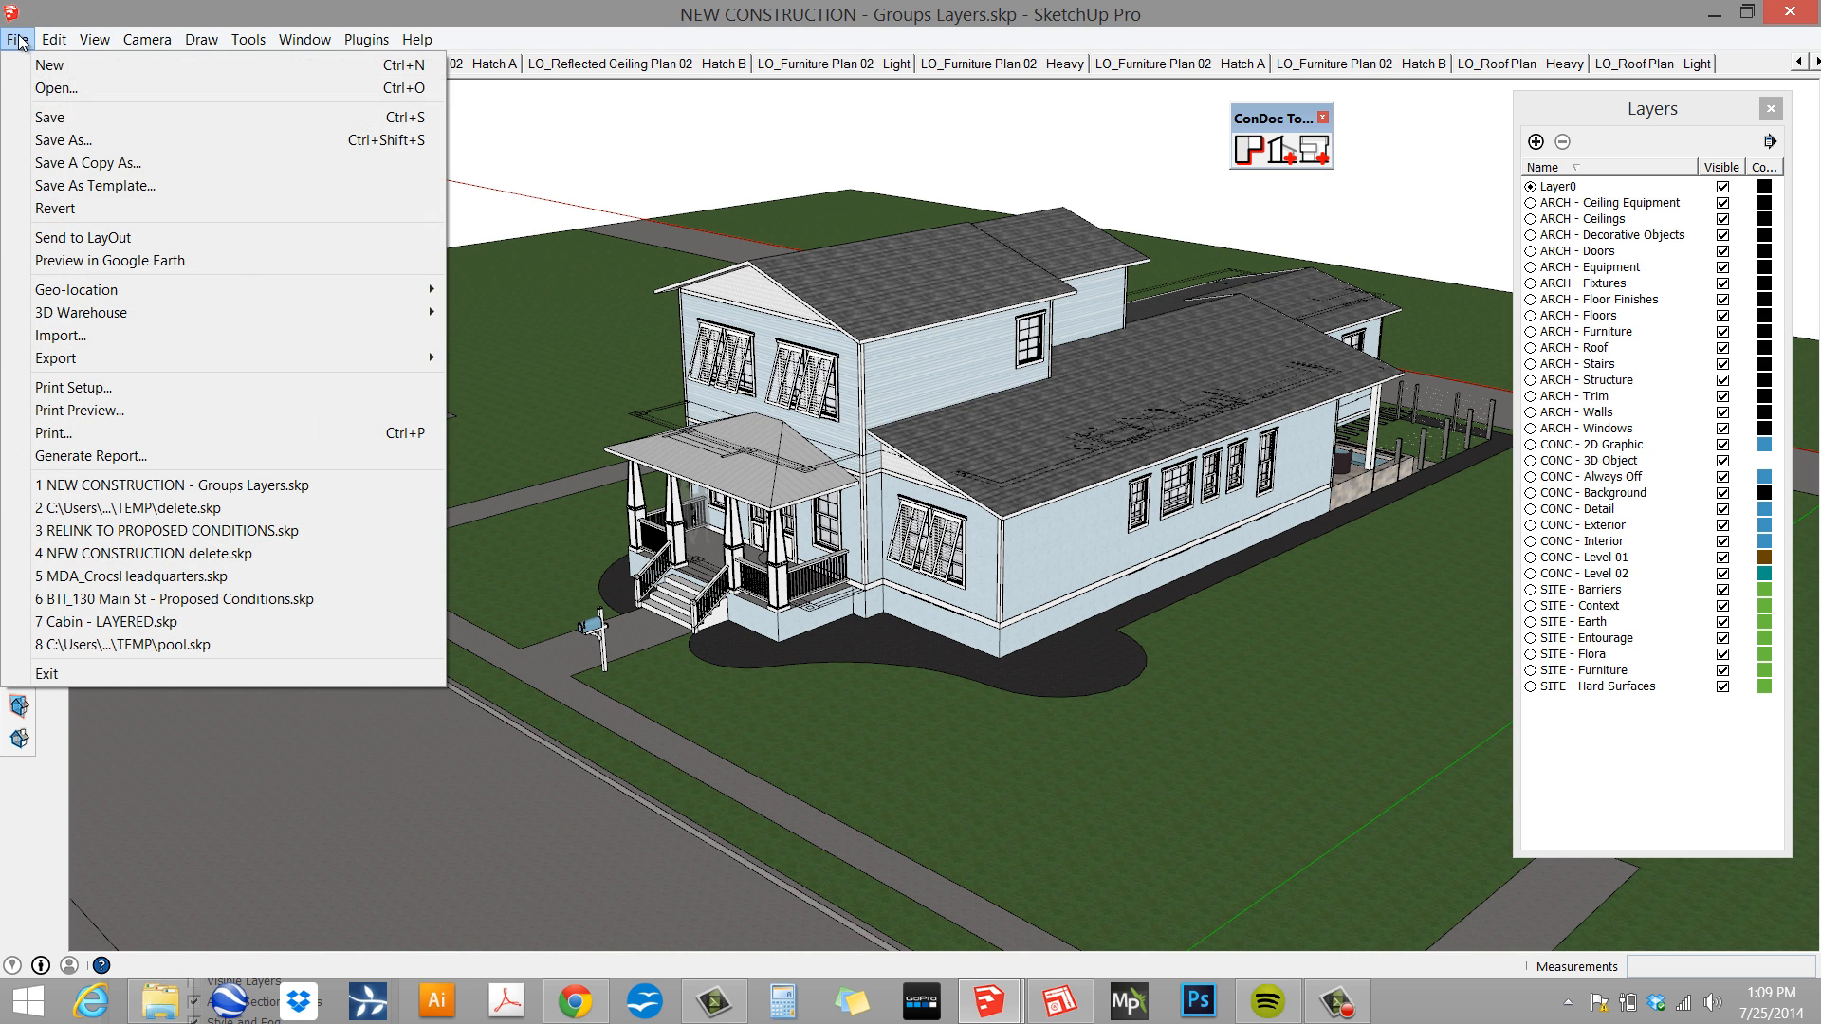
left_click(57, 146)
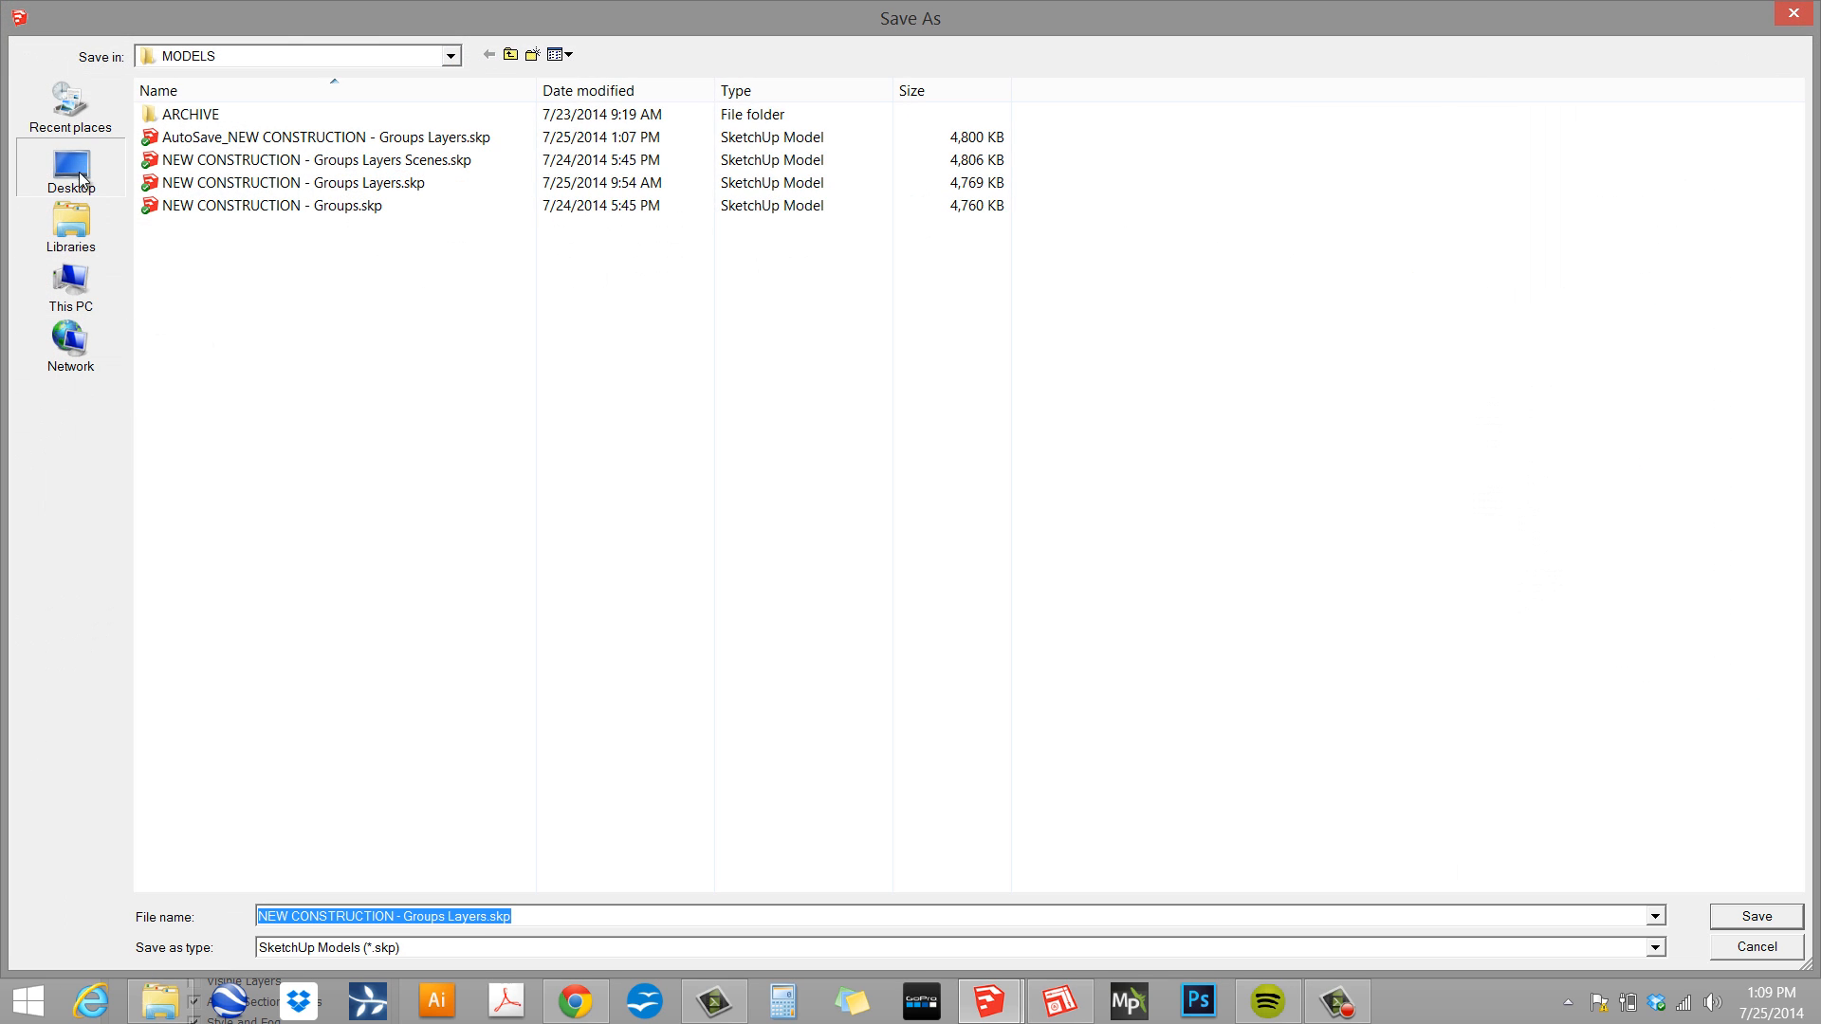
left_click(78, 173)
double_click(1036, 201)
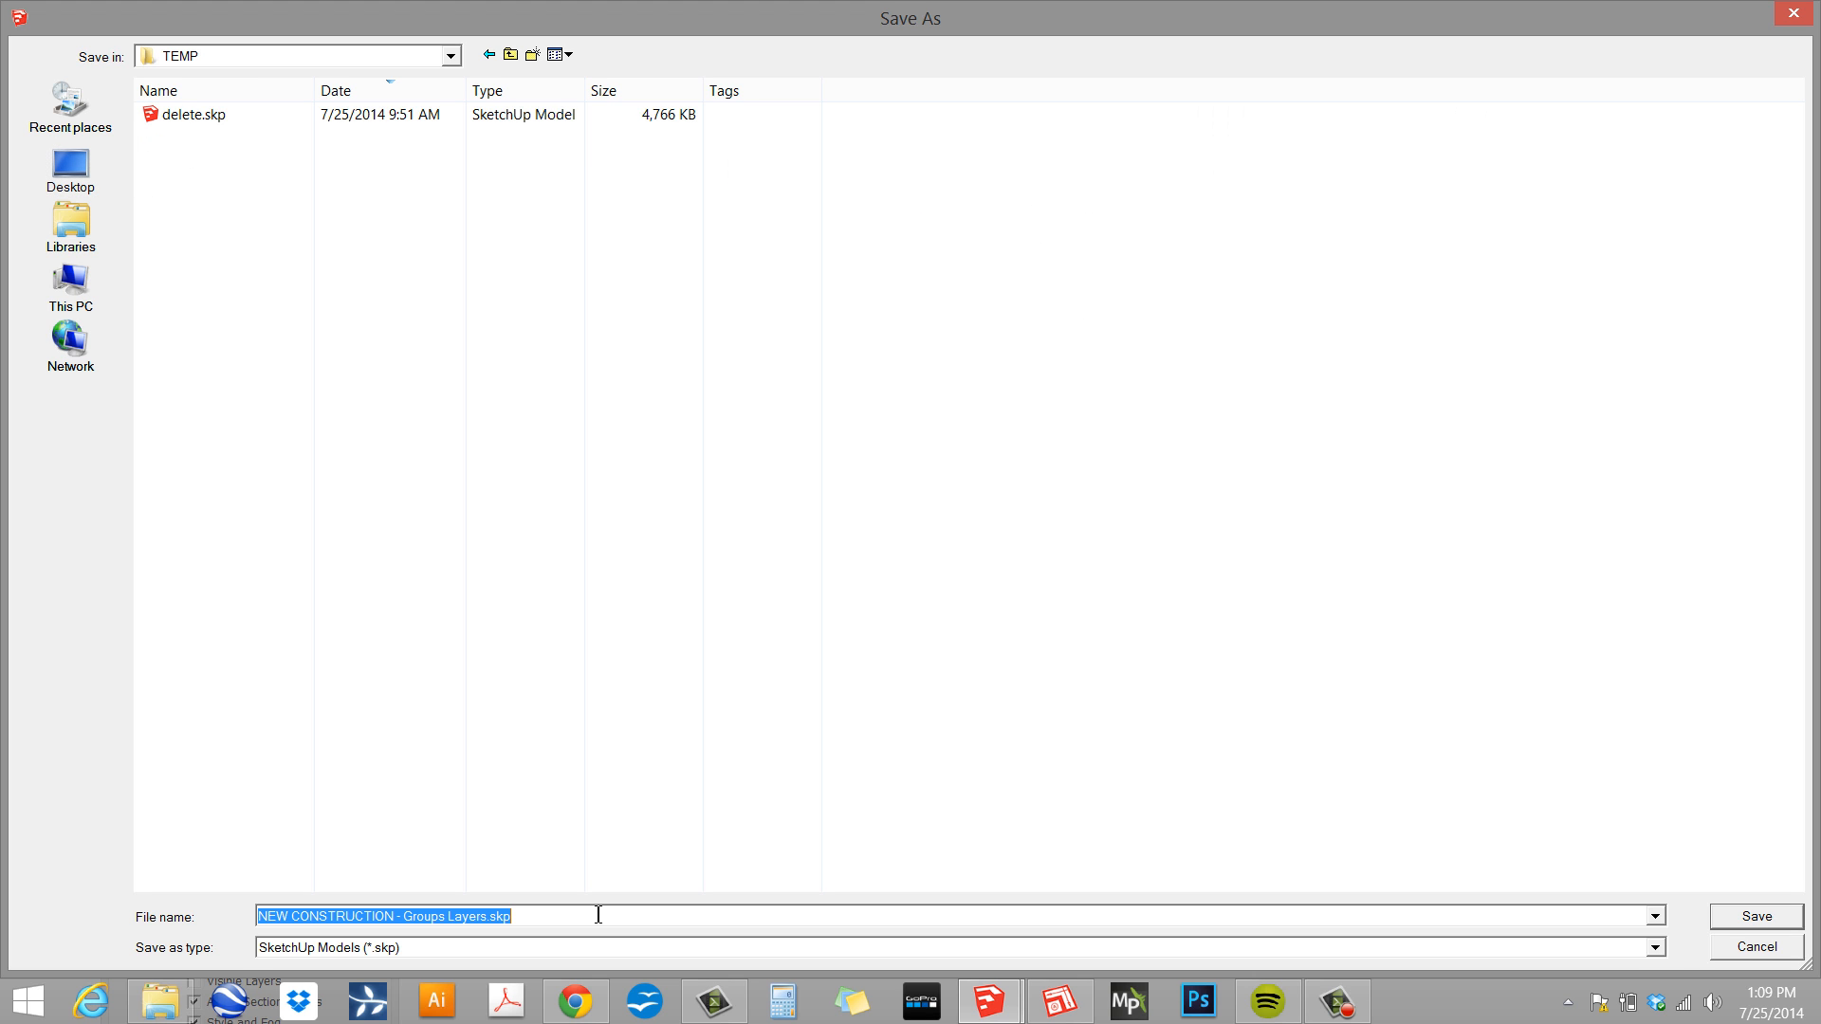
type("delete")
key("Return")
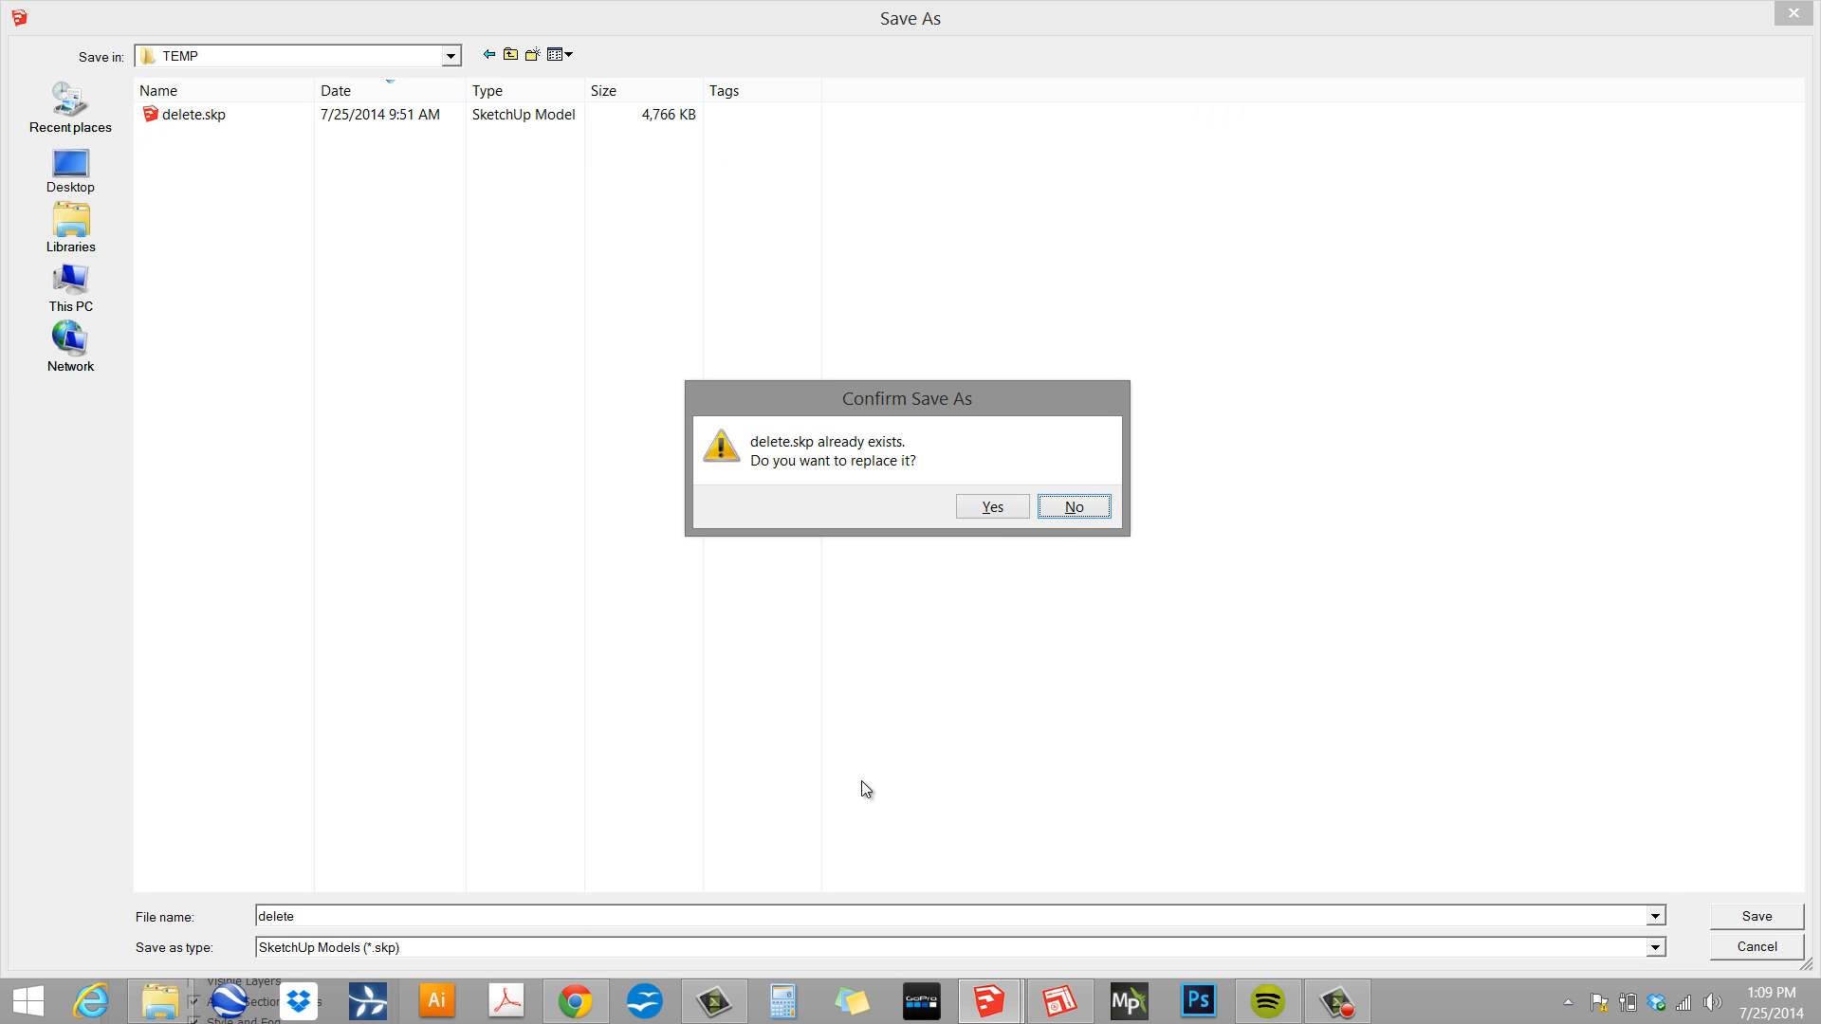
left_click(990, 507)
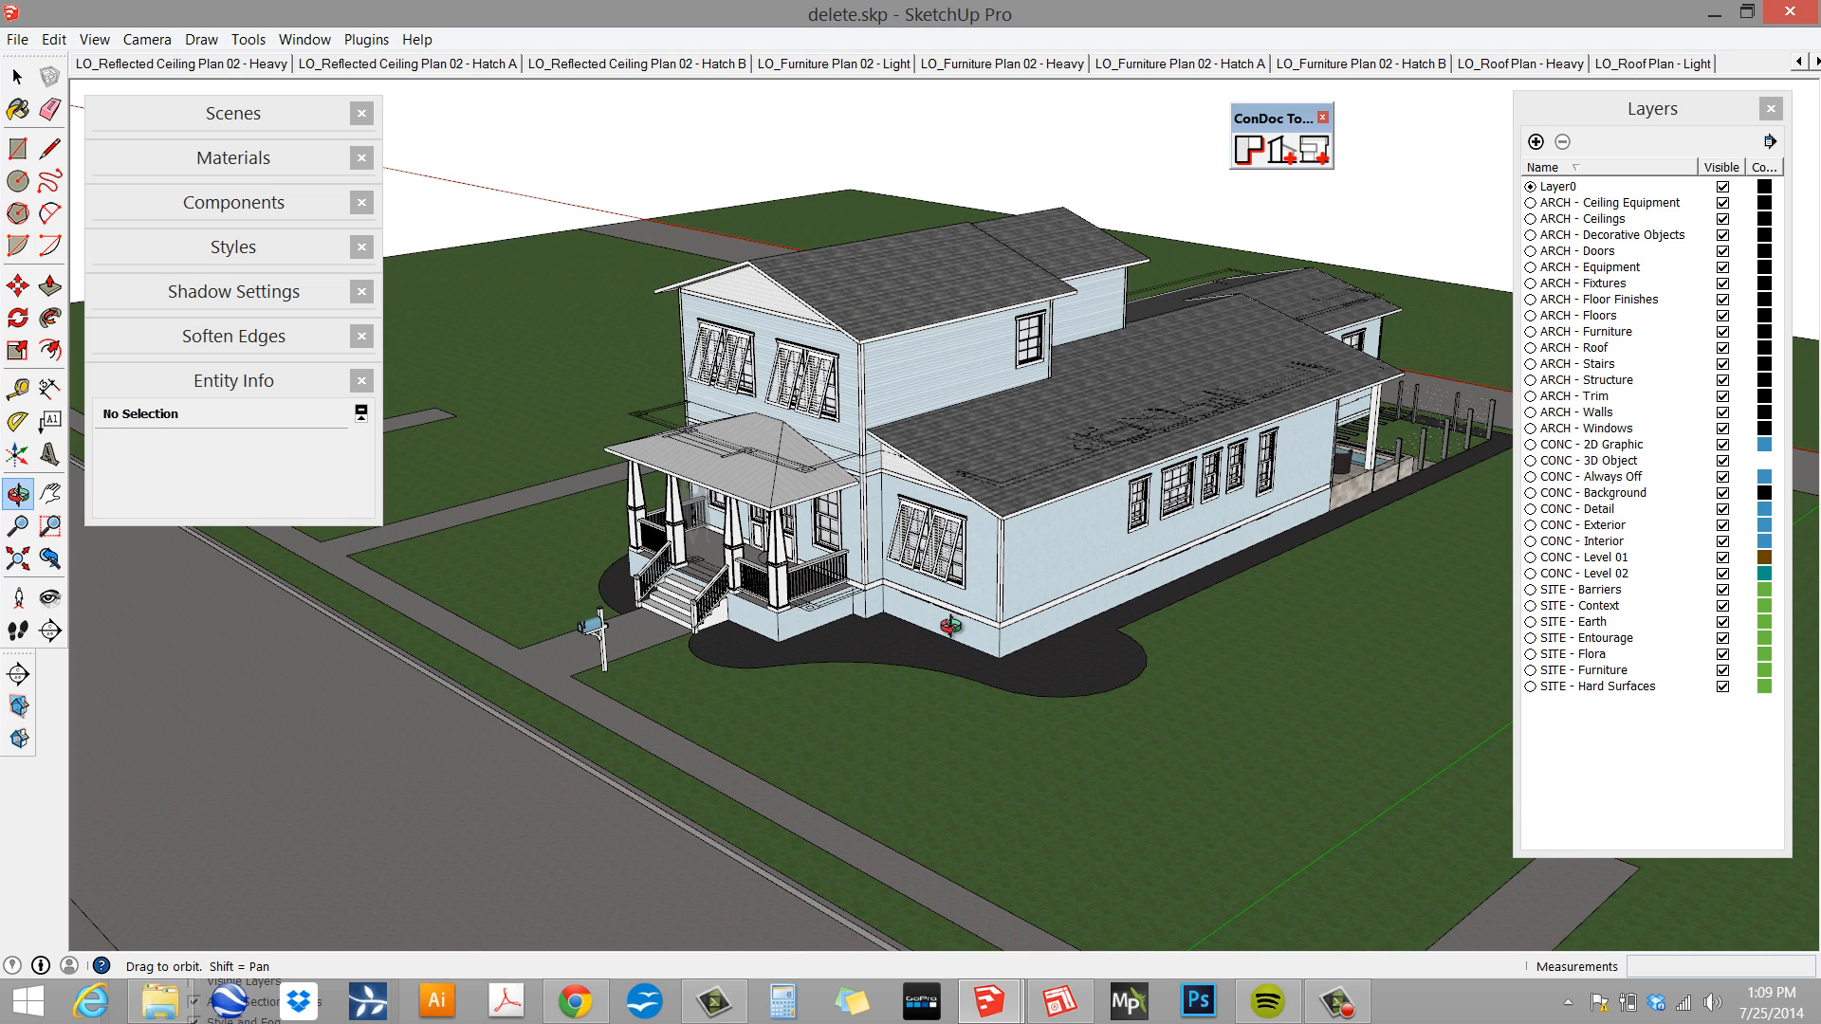
- Create a ConDoc elevation scene of the long side wall beside the open lawn
left_click_drag(892, 642, 920, 489)
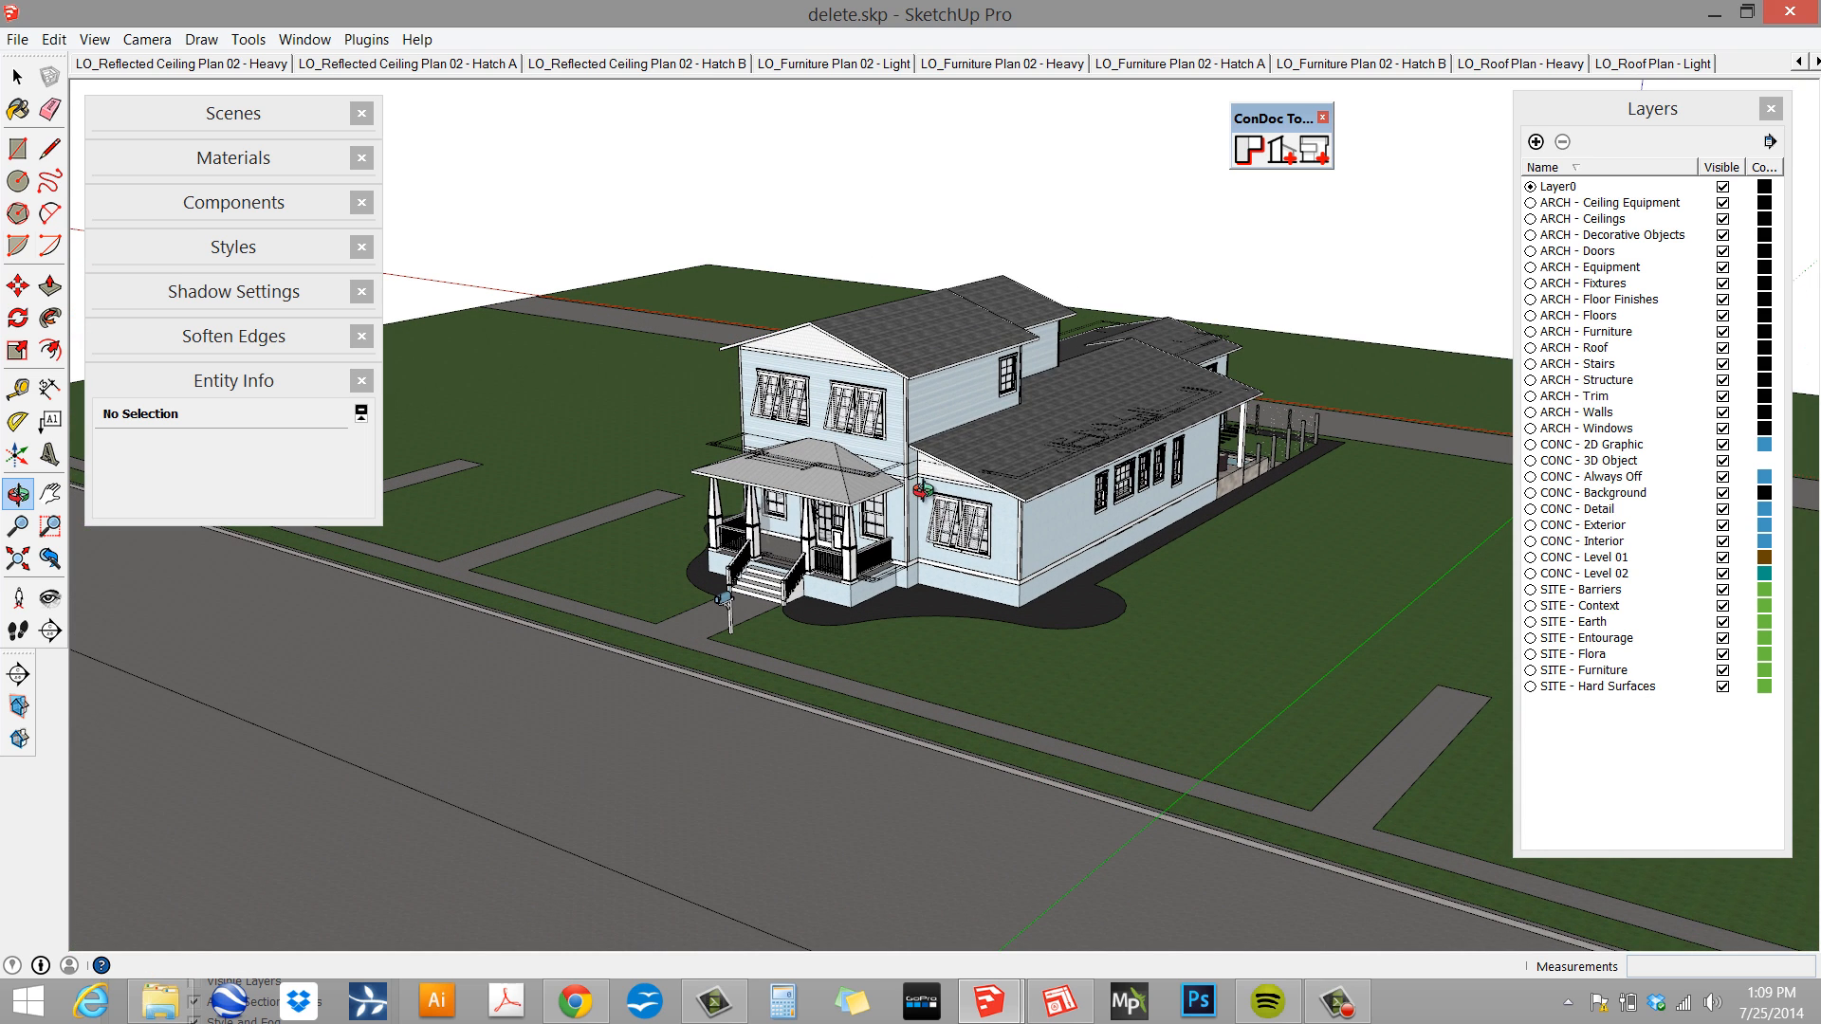
left_click(1315, 157)
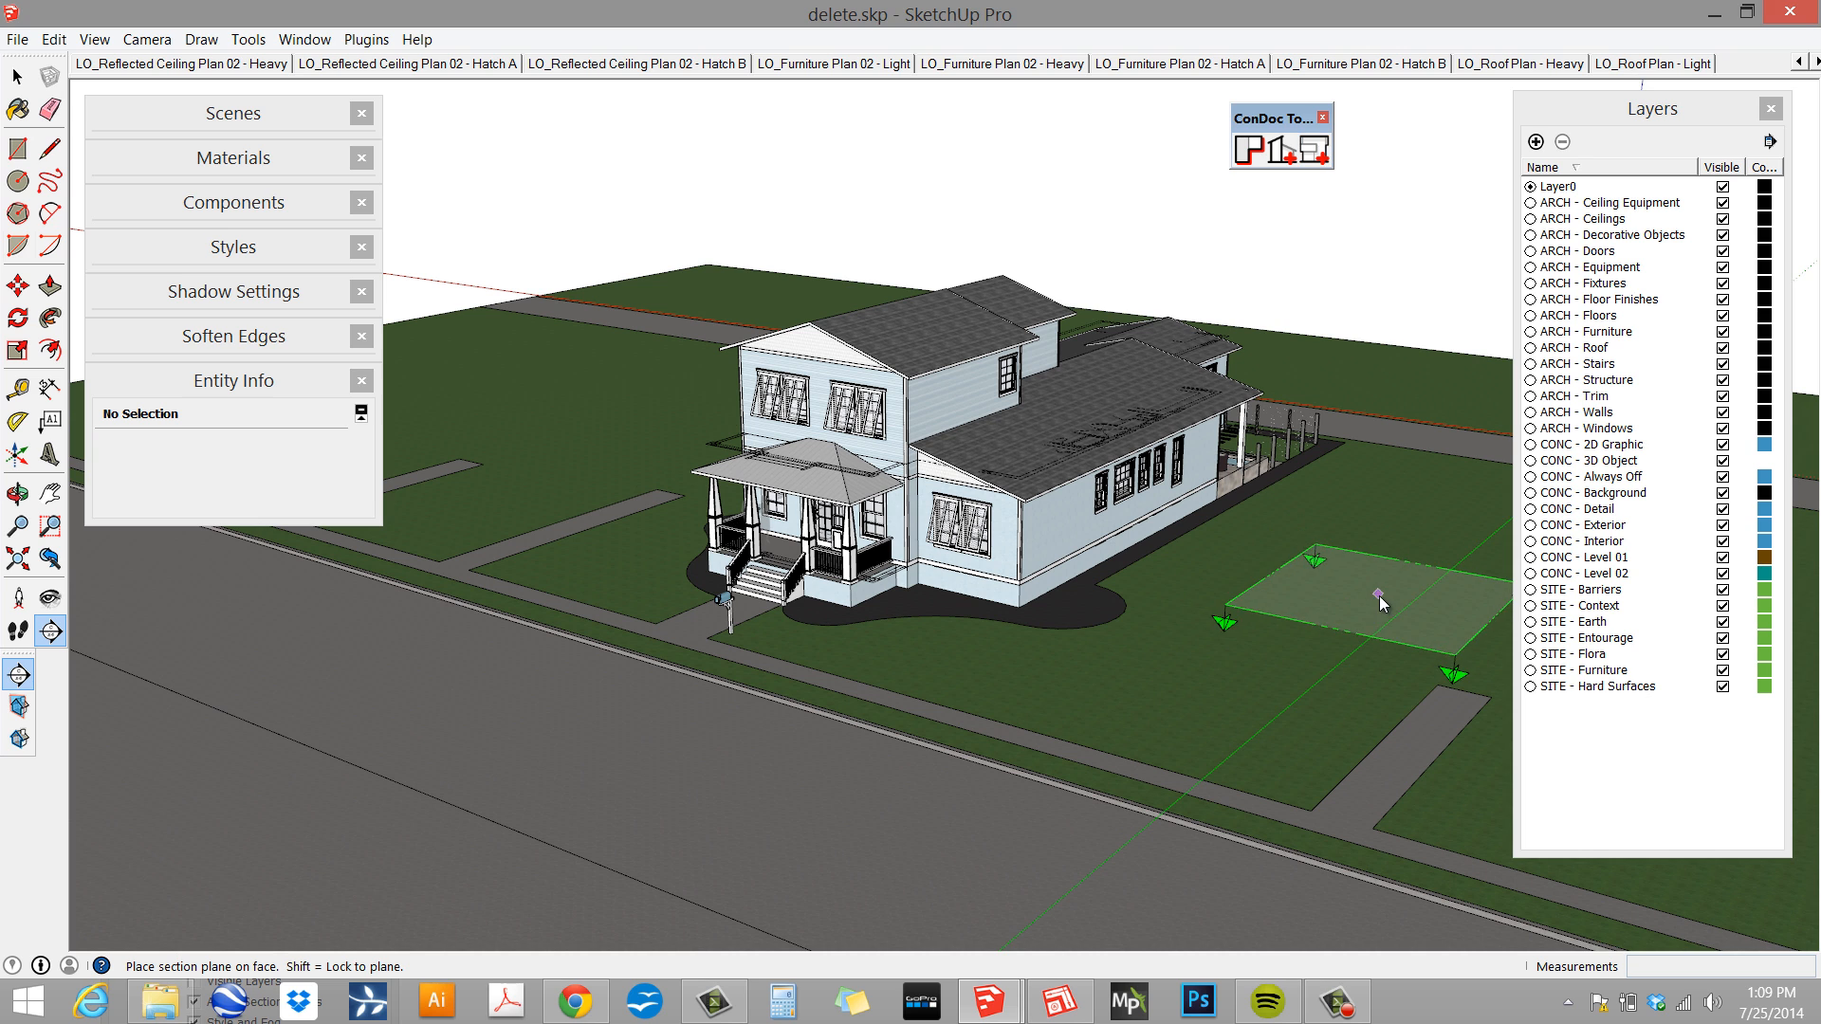
scroll(945, 659, "up", 2)
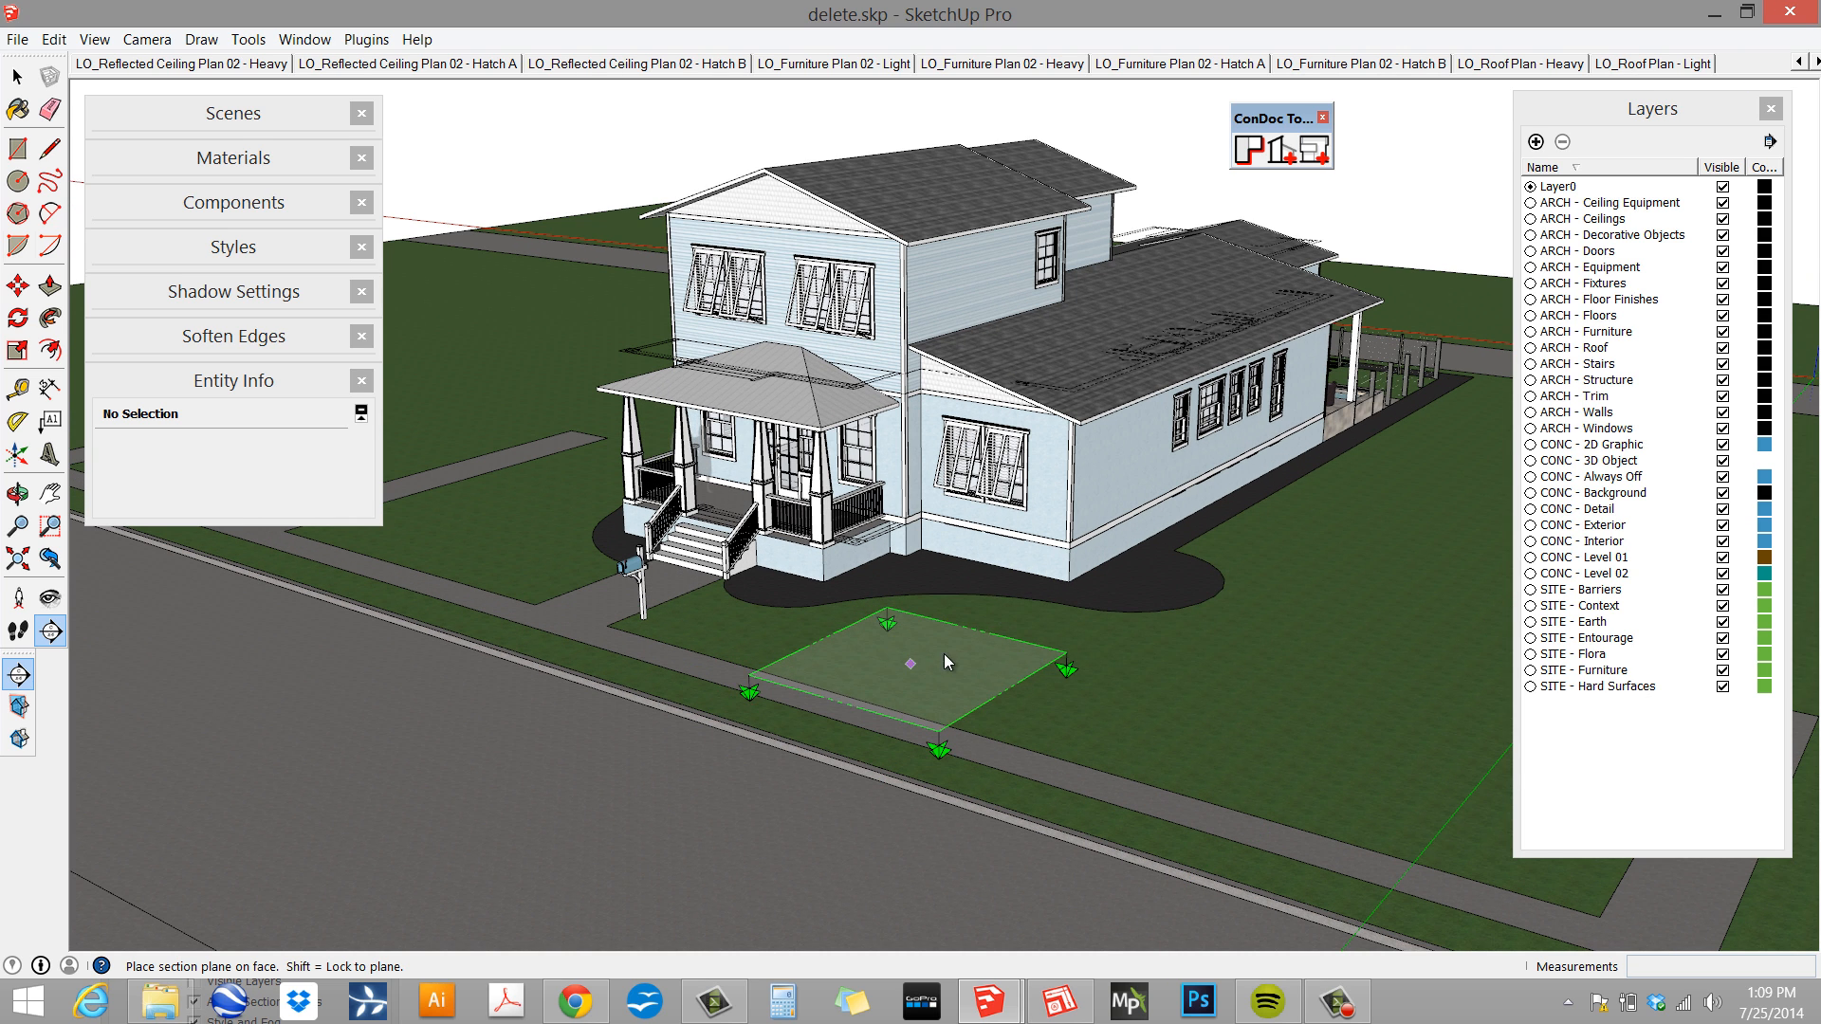
left_click(1131, 465)
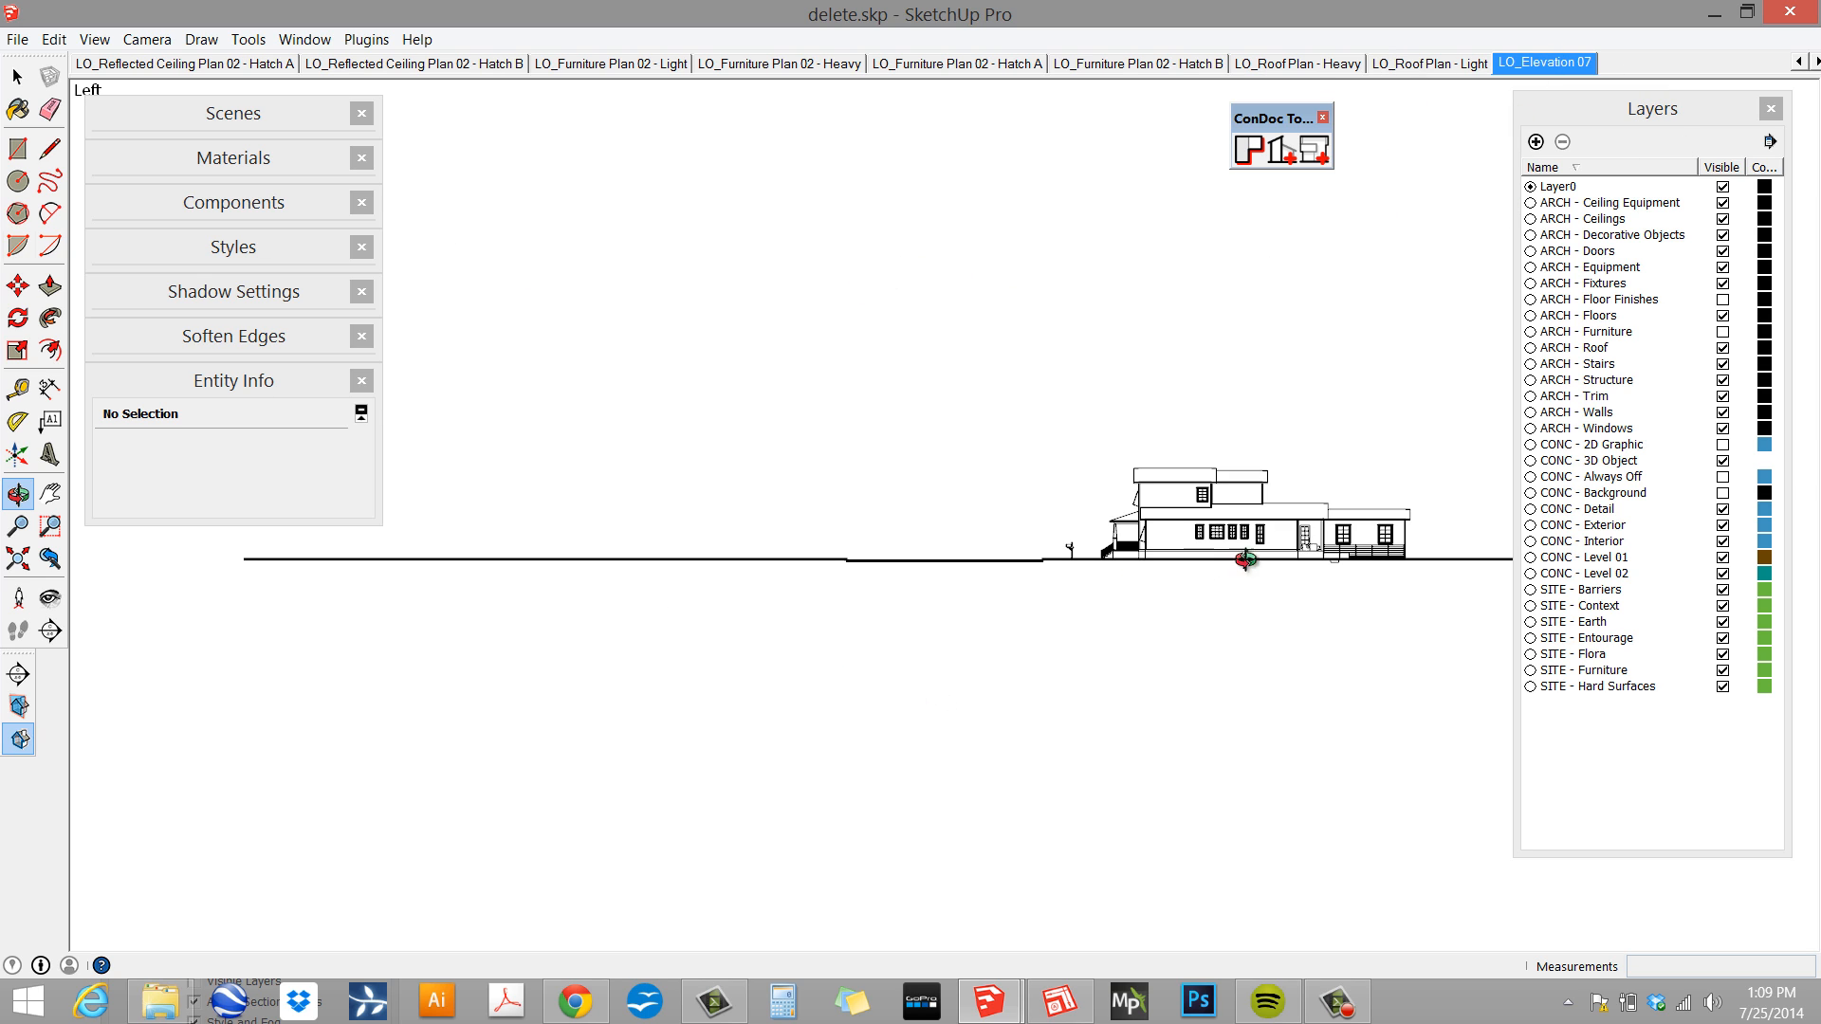
- Create a ConDoc elevation scene of the rear of the house with the garage door
key("h")
left_click_drag(1363, 537, 550, 562)
scroll(911, 550, "up", 6)
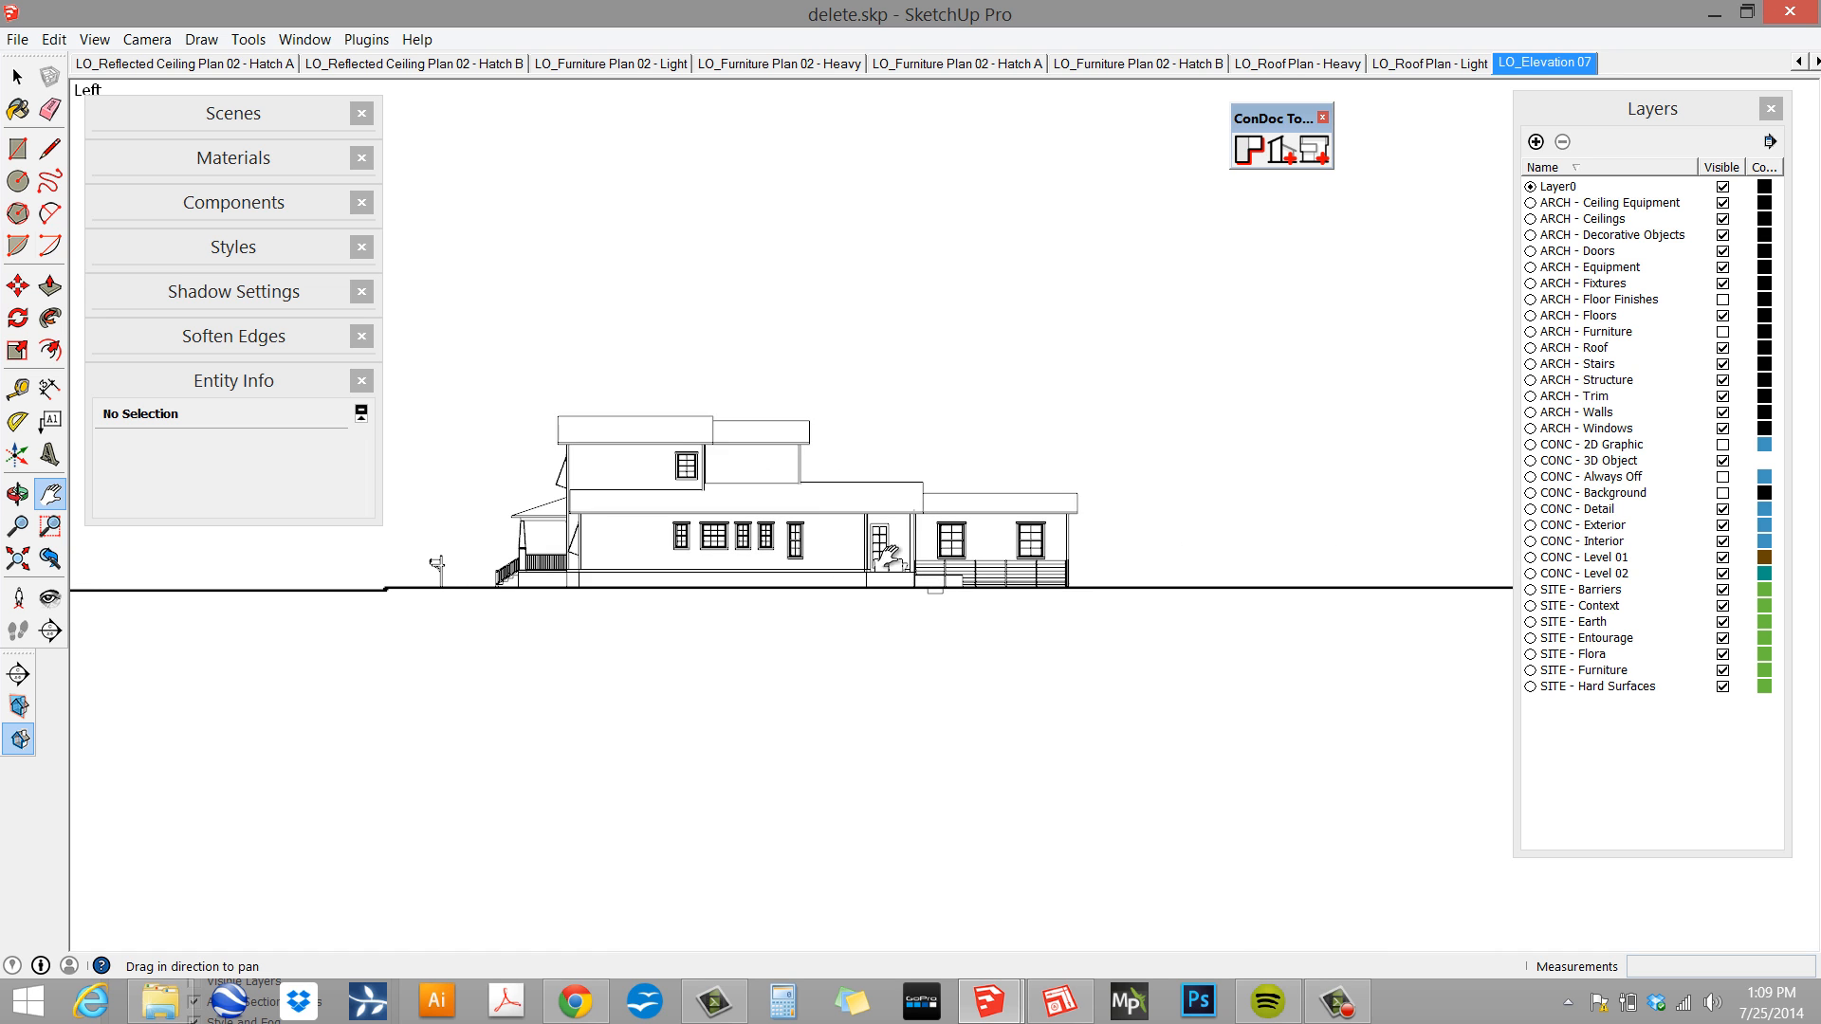
key("o")
left_click_drag(776, 632, 667, 607)
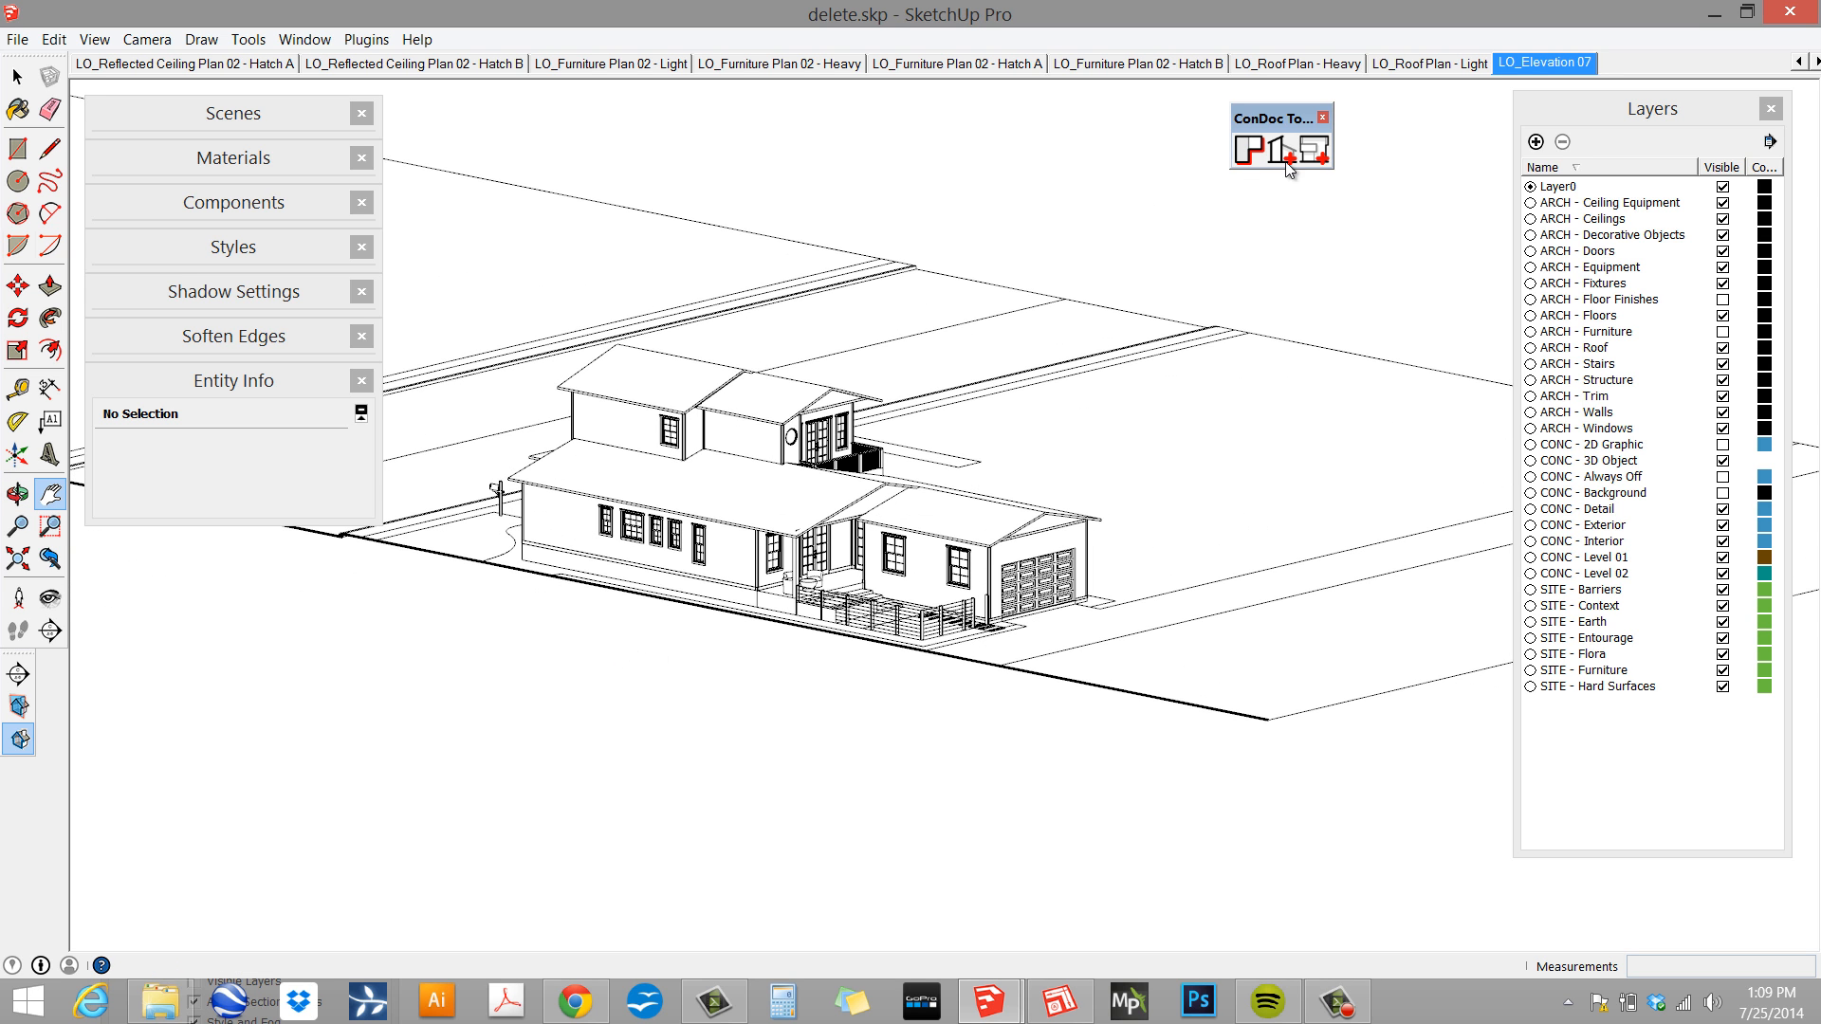
left_click(1326, 152)
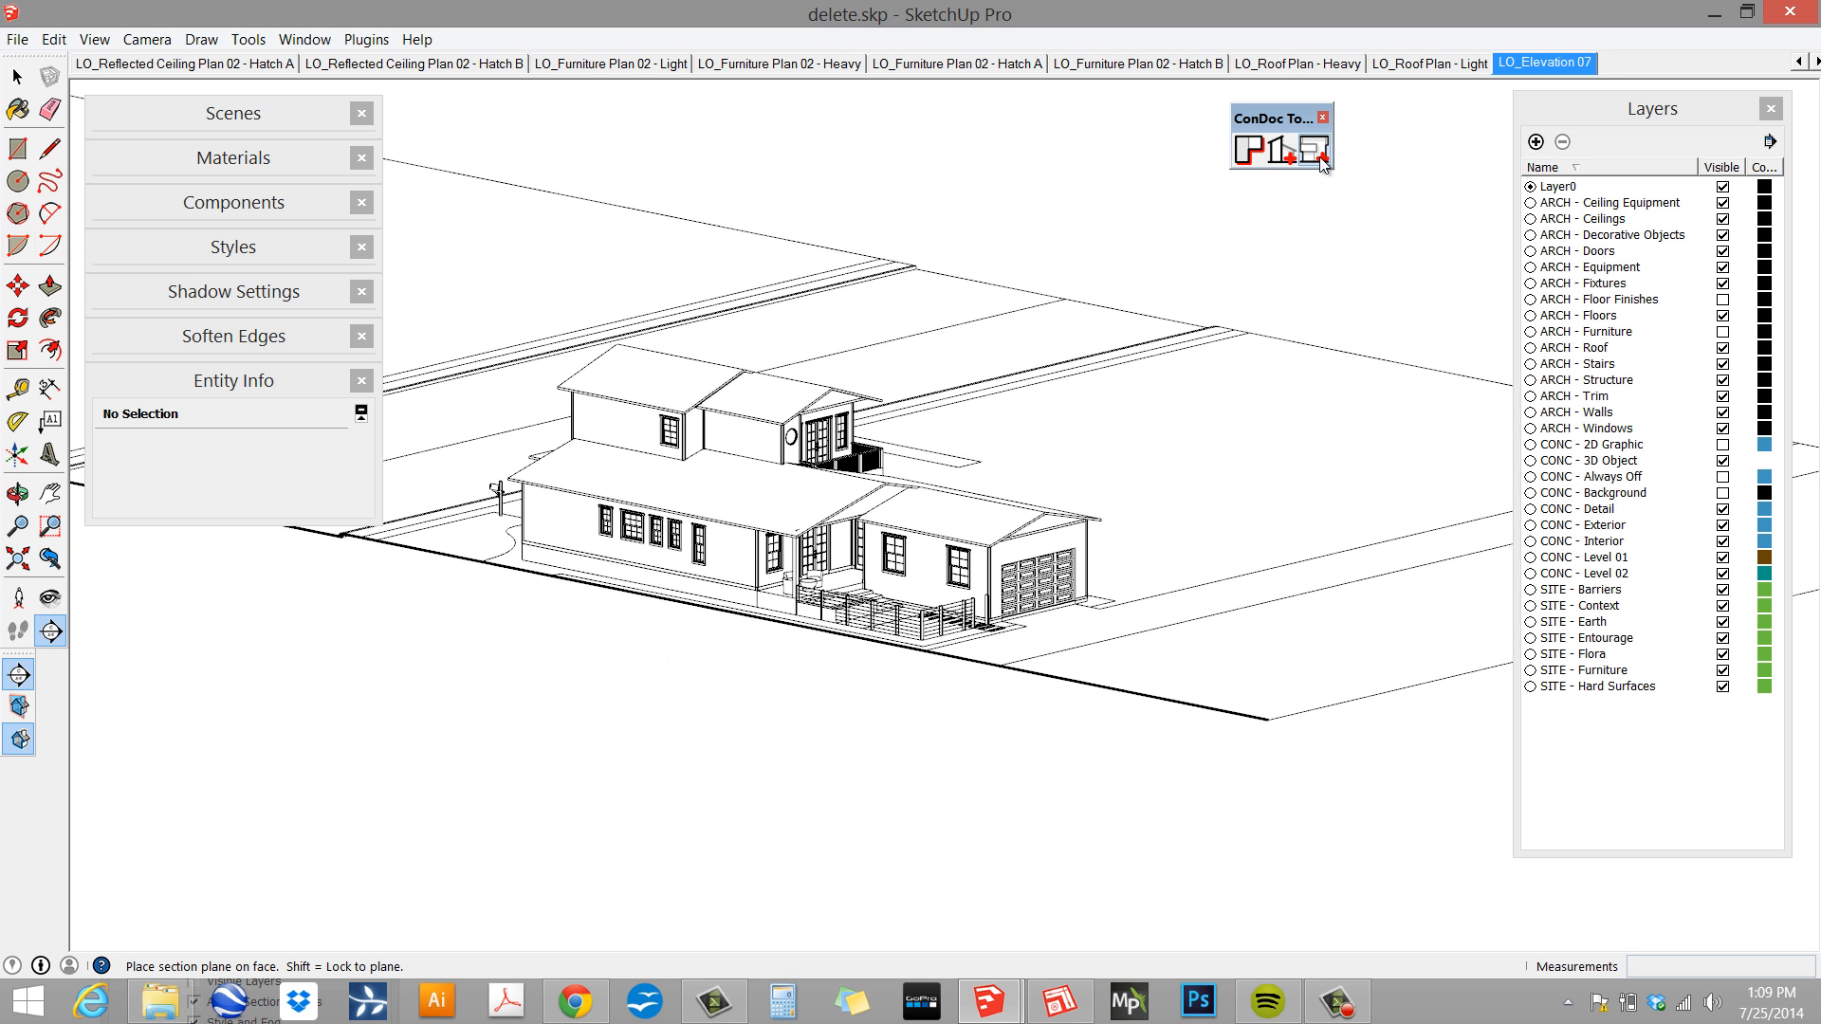
left_click(1040, 555)
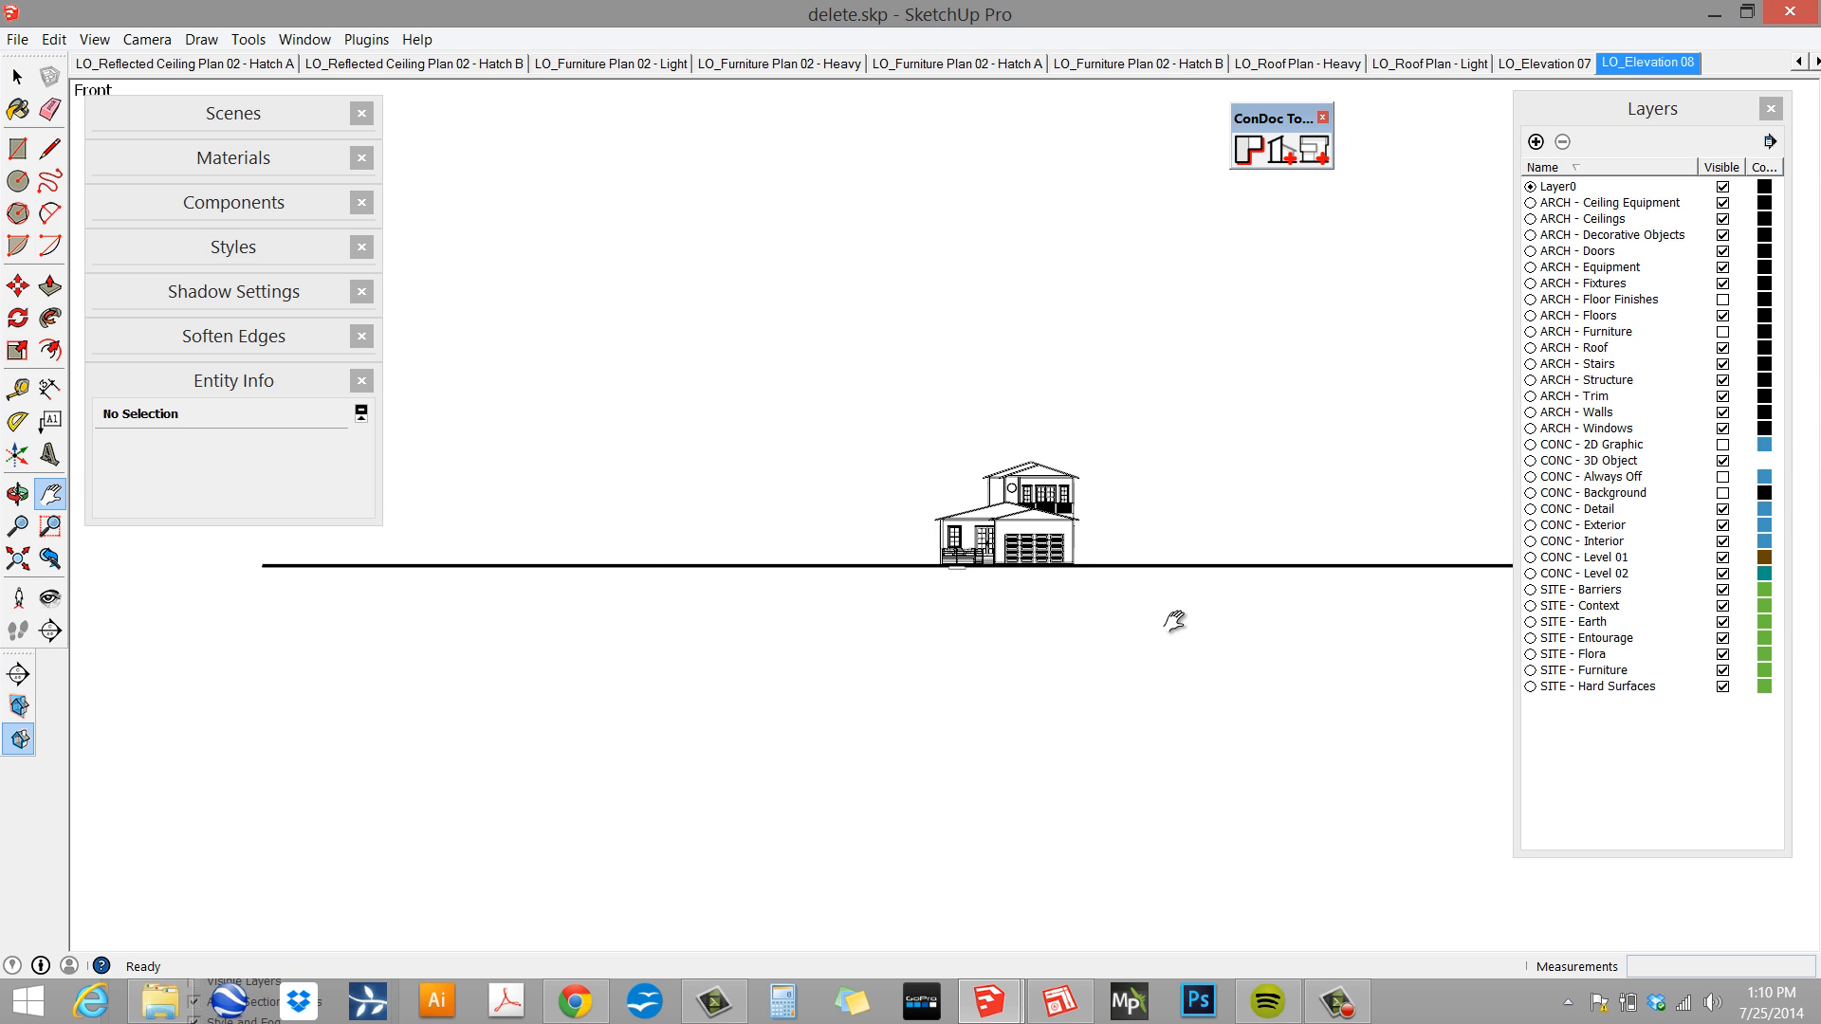
- Create a ConDoc elevation scene of the opposite long side wall
middle_click_drag(1174, 623, 1161, 370)
left_click(1316, 150)
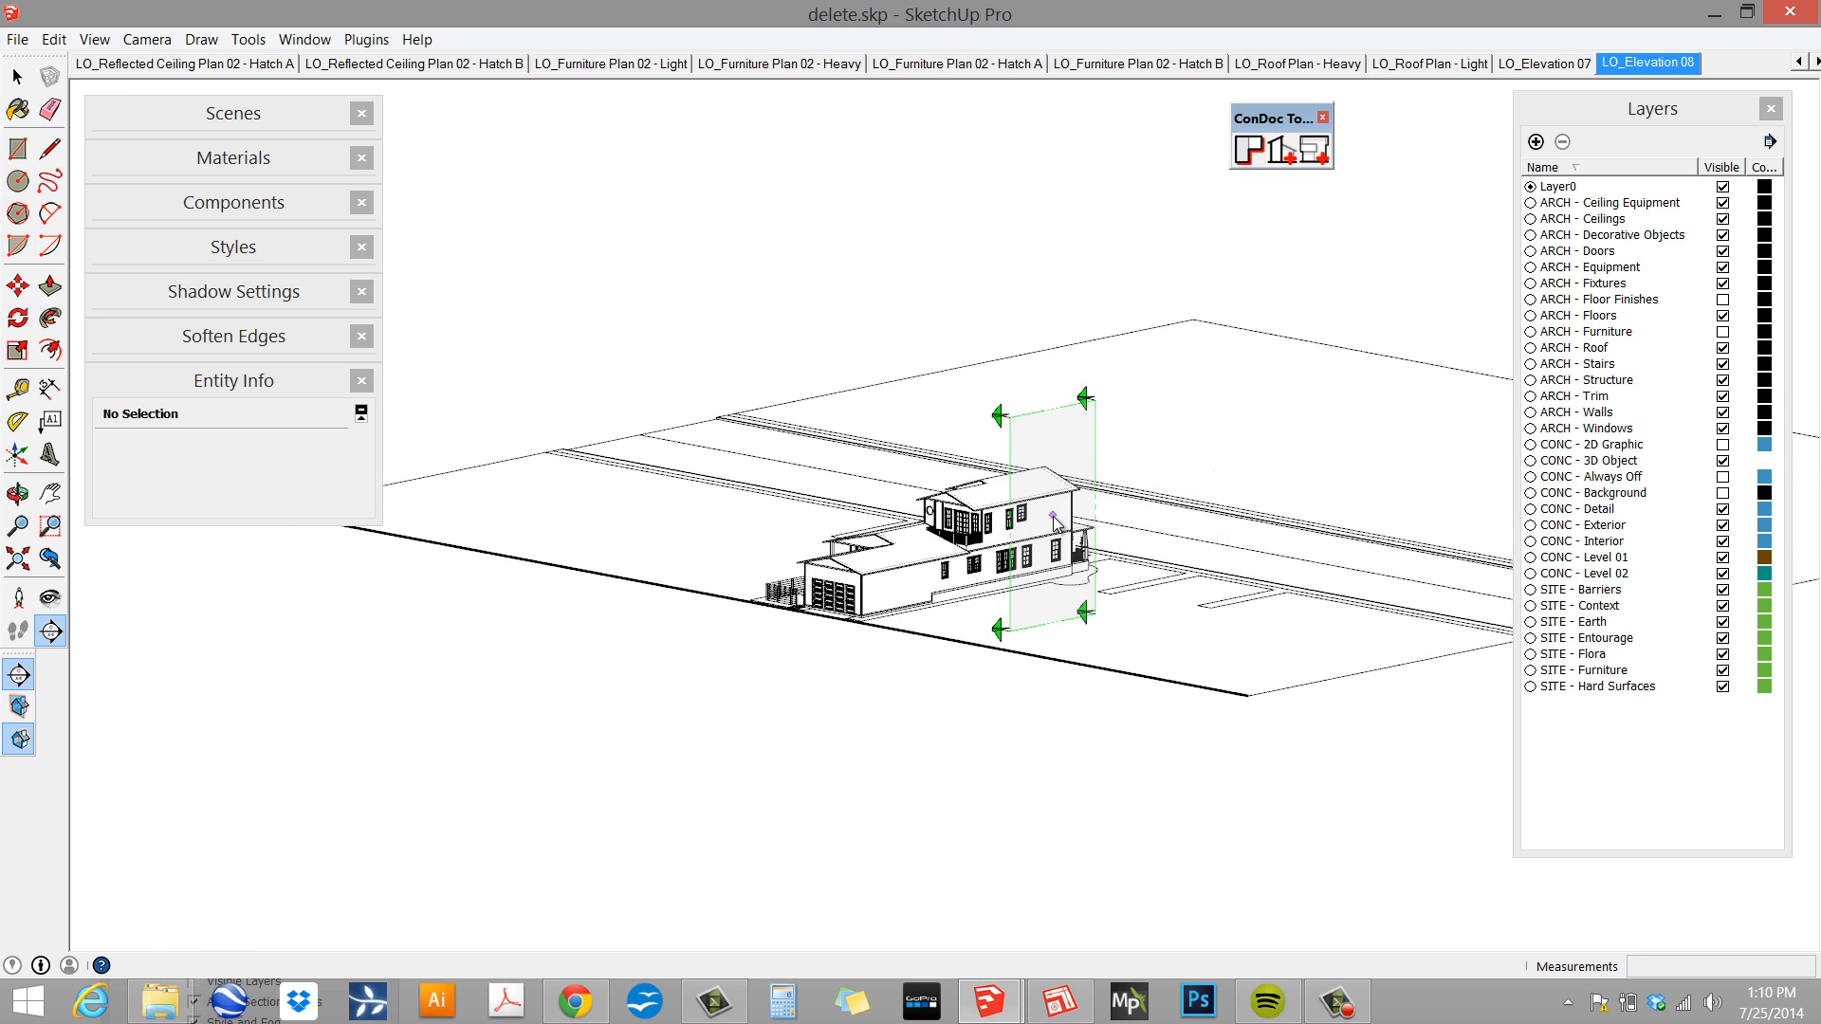
left_click(1052, 527)
- Try to place the front elevation's section plane at the porch steps, and undo the placement
left_click(1324, 152)
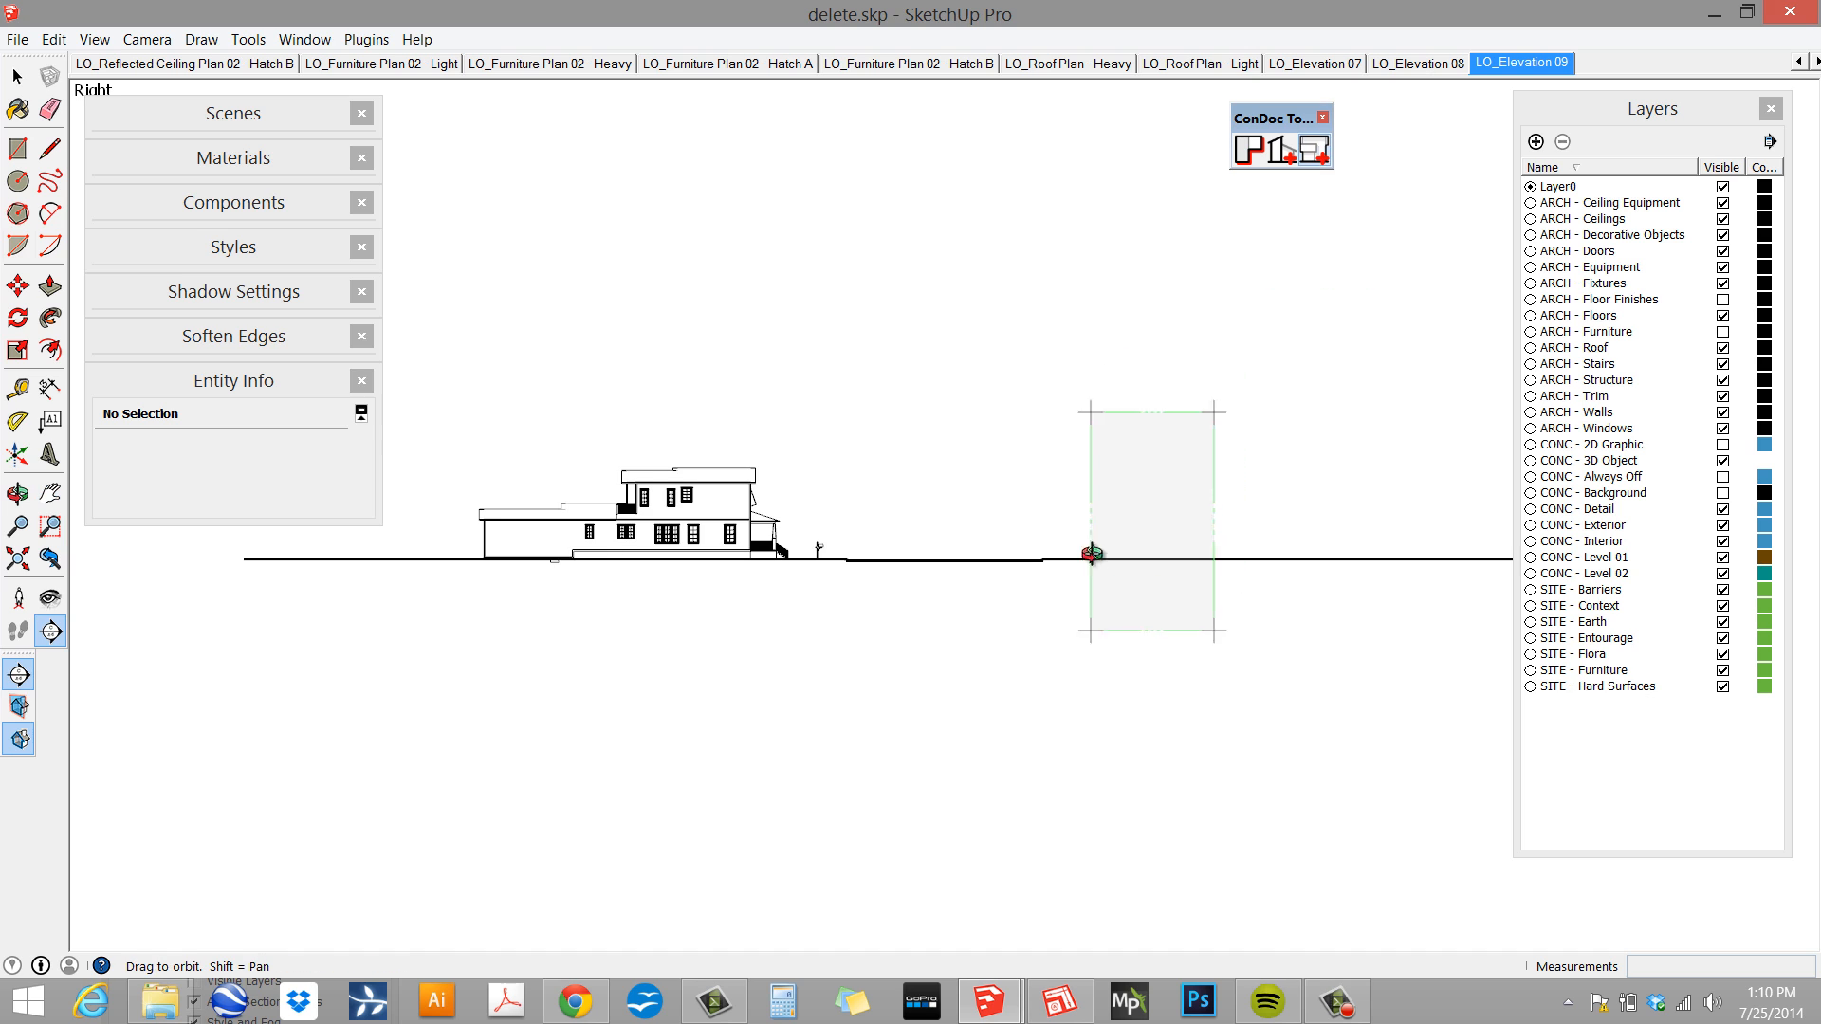
middle_click_drag(1091, 553, 664, 533)
scroll(730, 508, "up", 10)
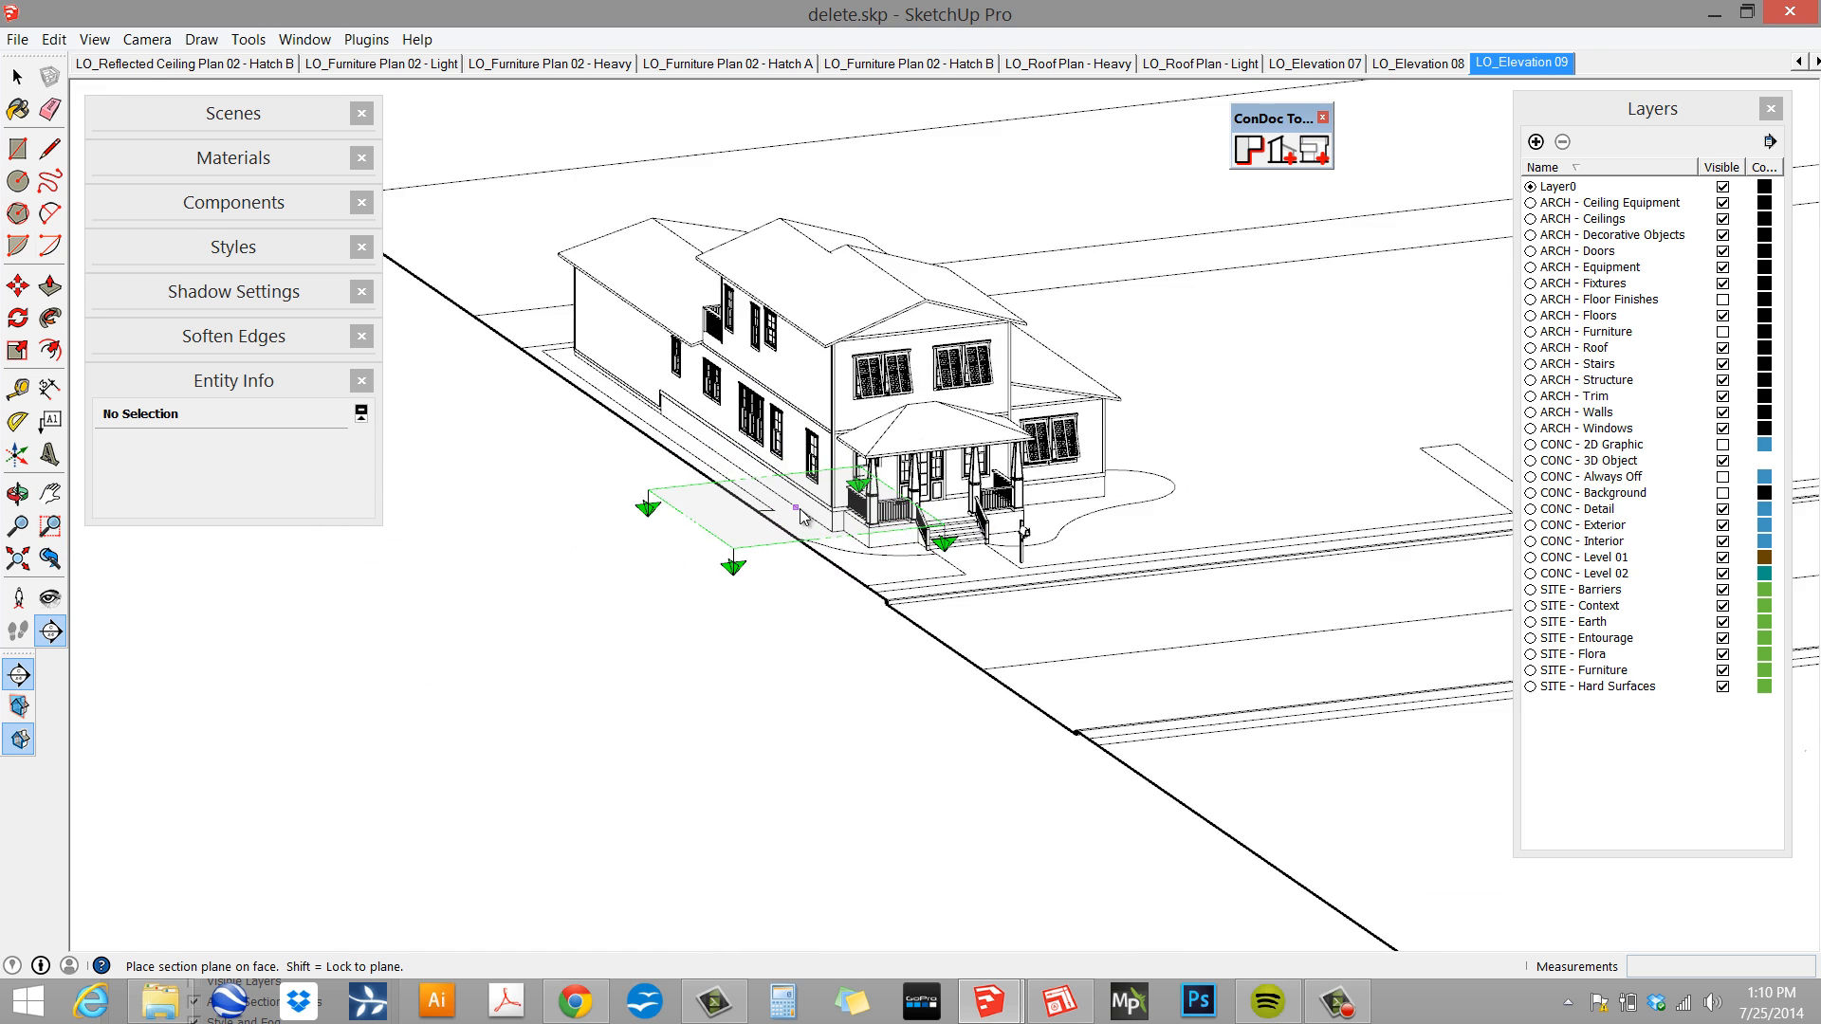
left_click(930, 549)
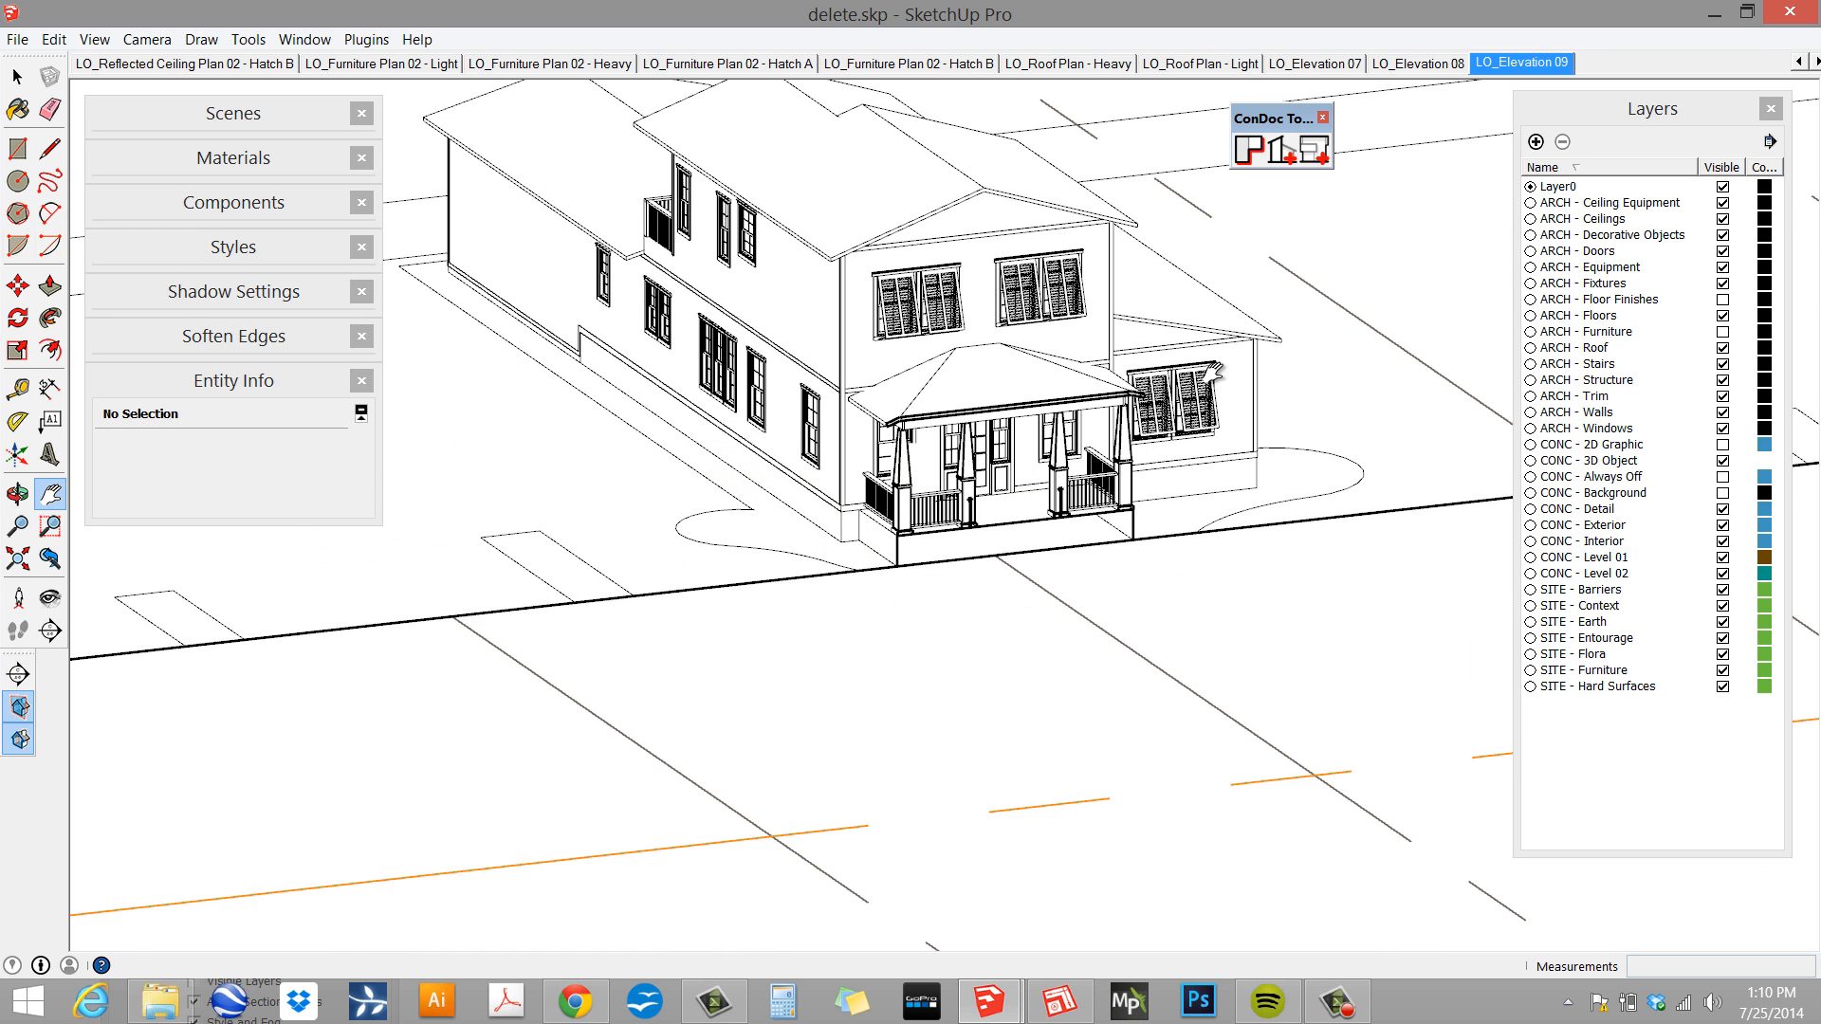
key("ctrl+z")
- Create a ConDoc elevation scene of the front of the house facing the porch
left_click(1318, 158)
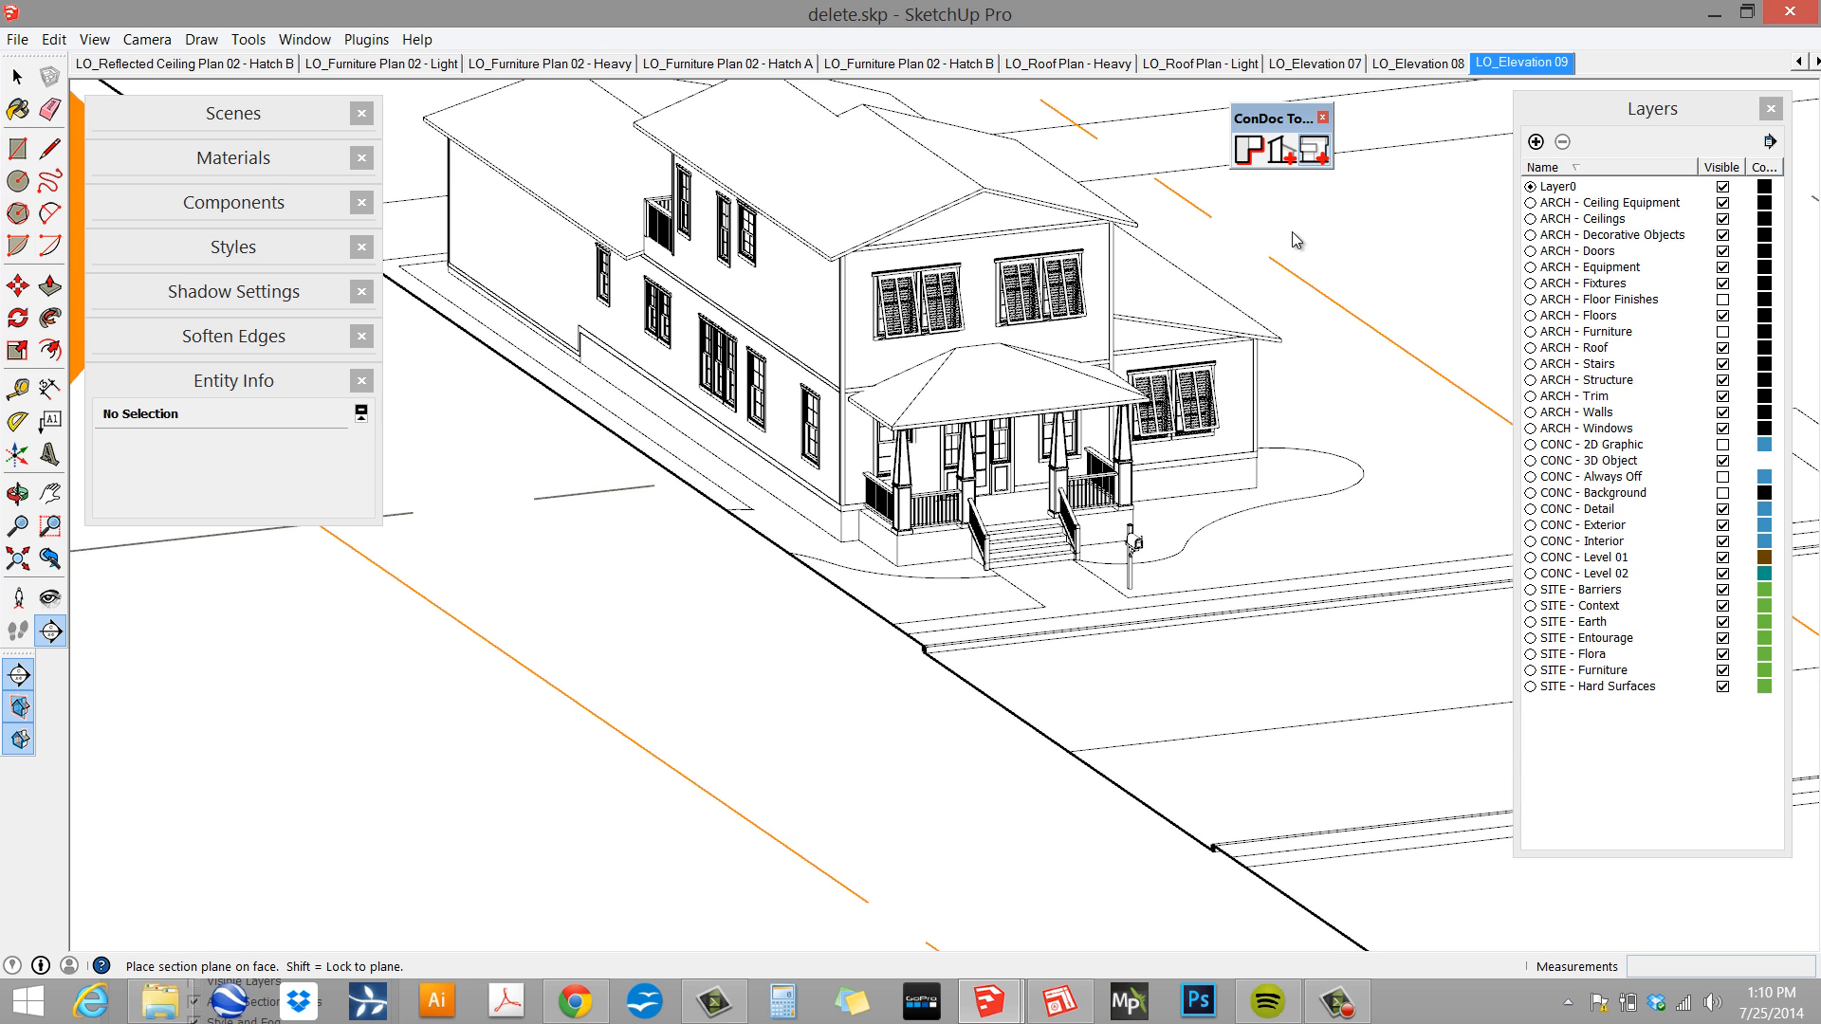
left_click(947, 549)
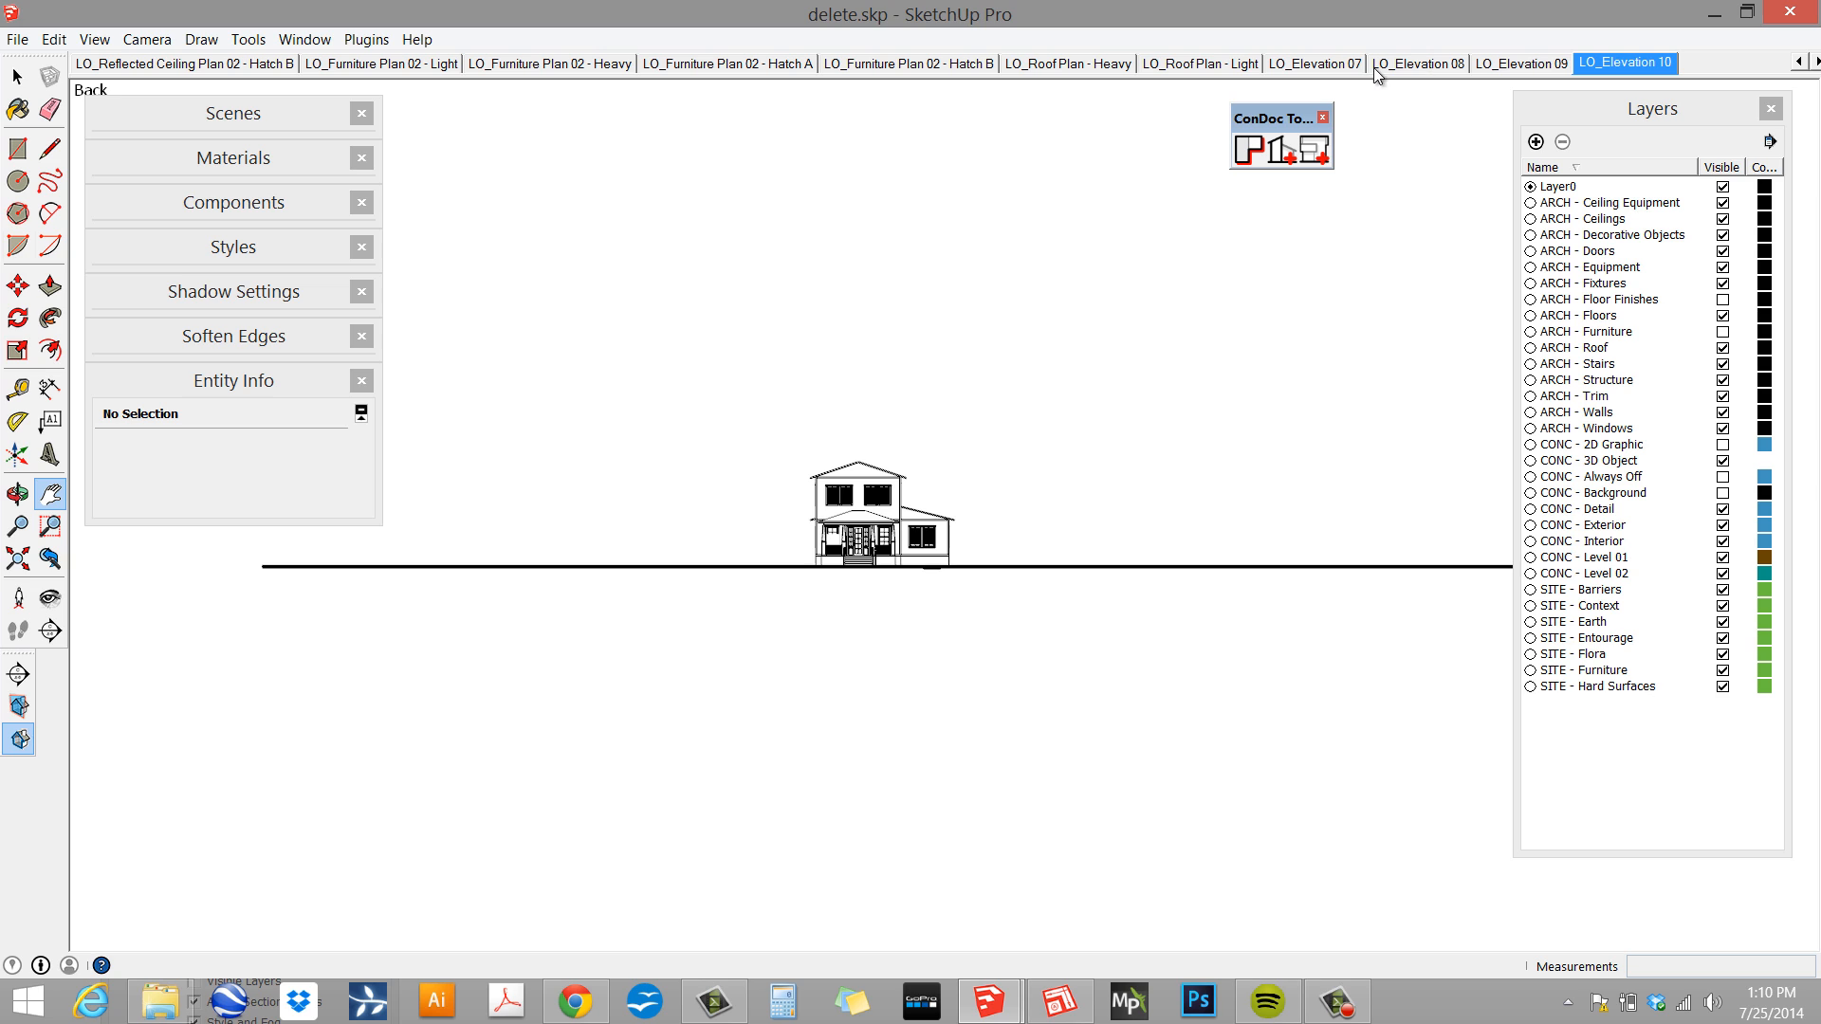
- Enlarge and center the house in the LO_Elevation 07 scene, and update the scene with this view
left_click(1334, 64)
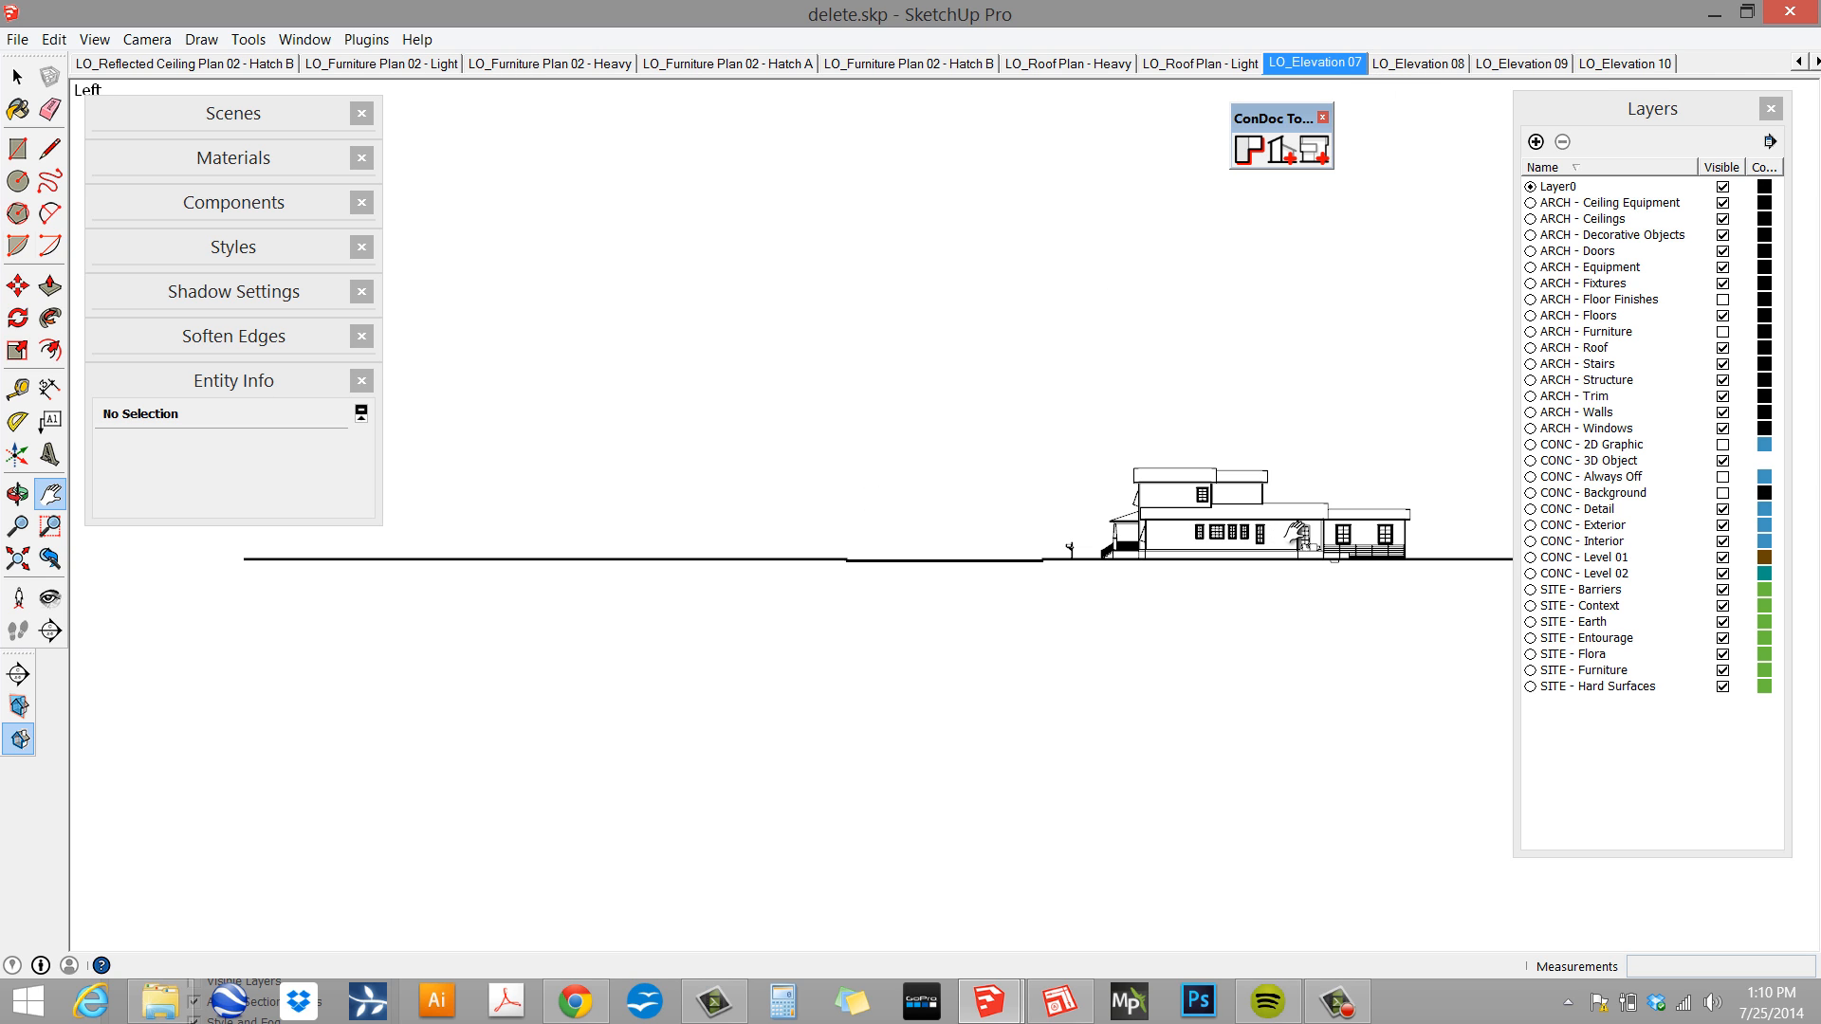
left_click_drag(1318, 543, 975, 572)
scroll(787, 550, "up", 6)
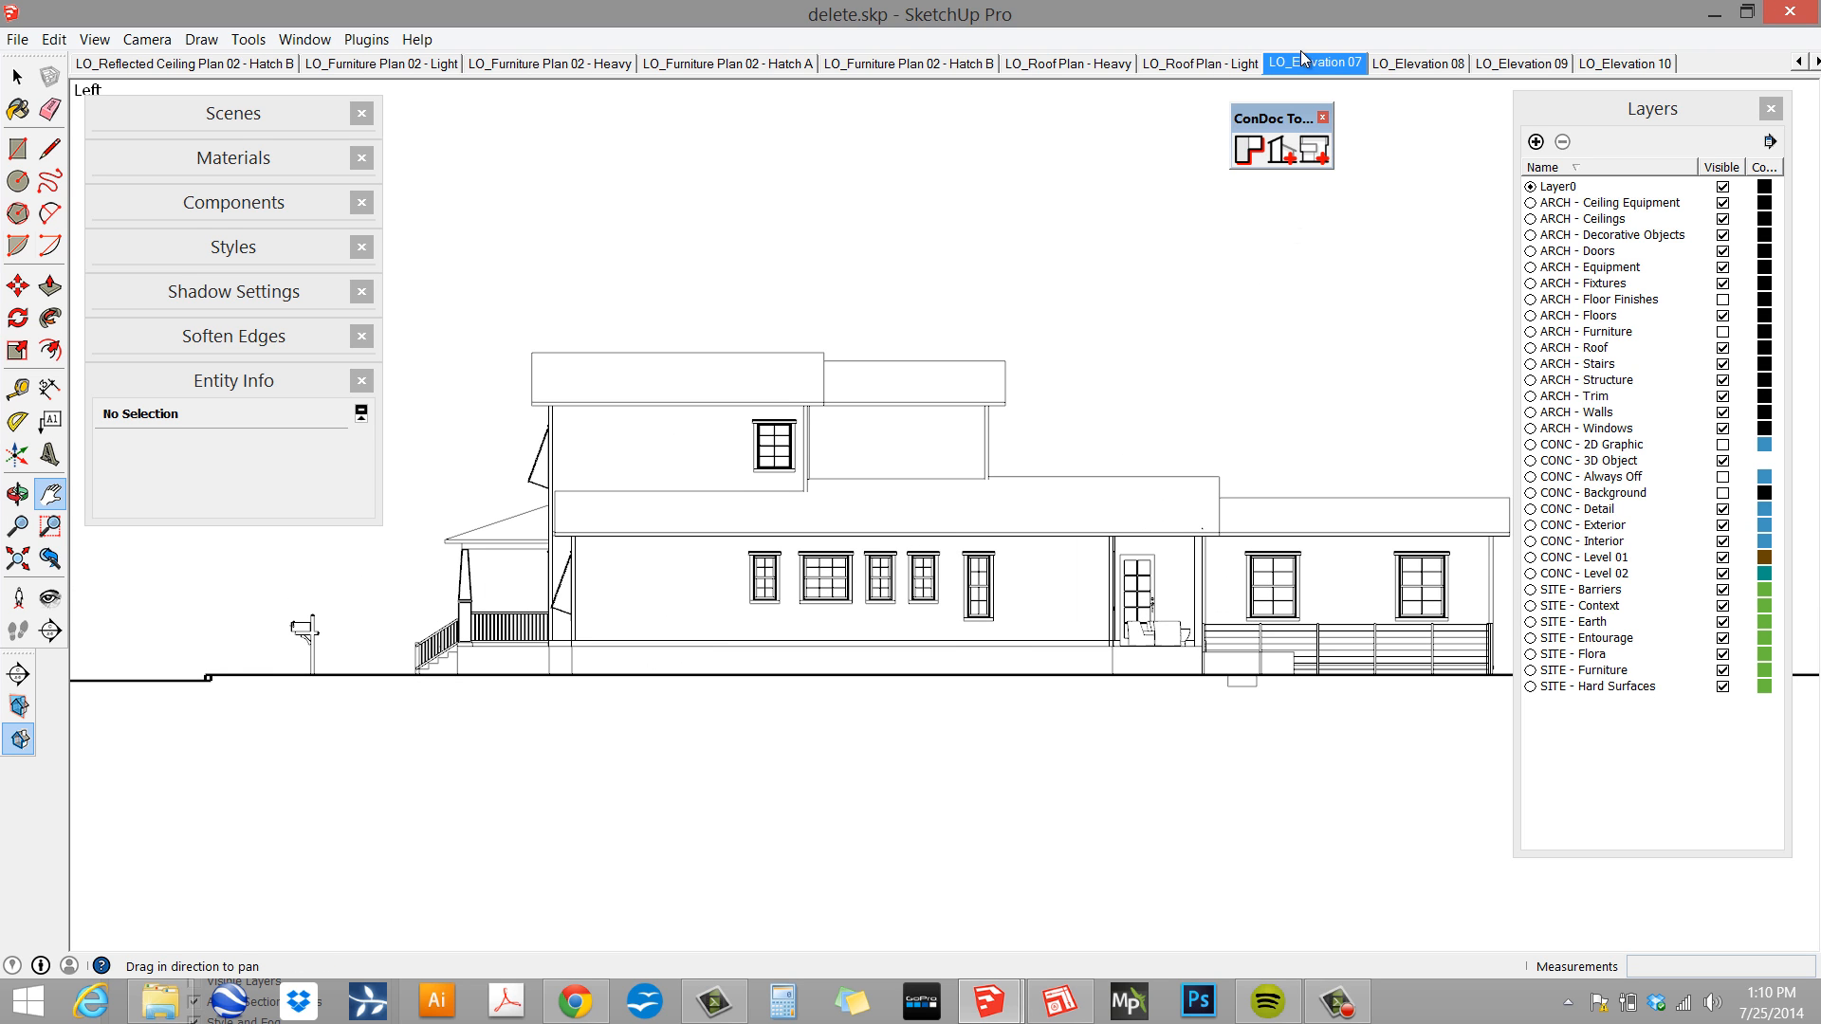
right_click(1301, 62)
left_click(1358, 150)
- Reframe the house in the LO_Elevation 08 and LO_Elevation 09 scenes, updating each scene with its adjusted view
left_click(1407, 64)
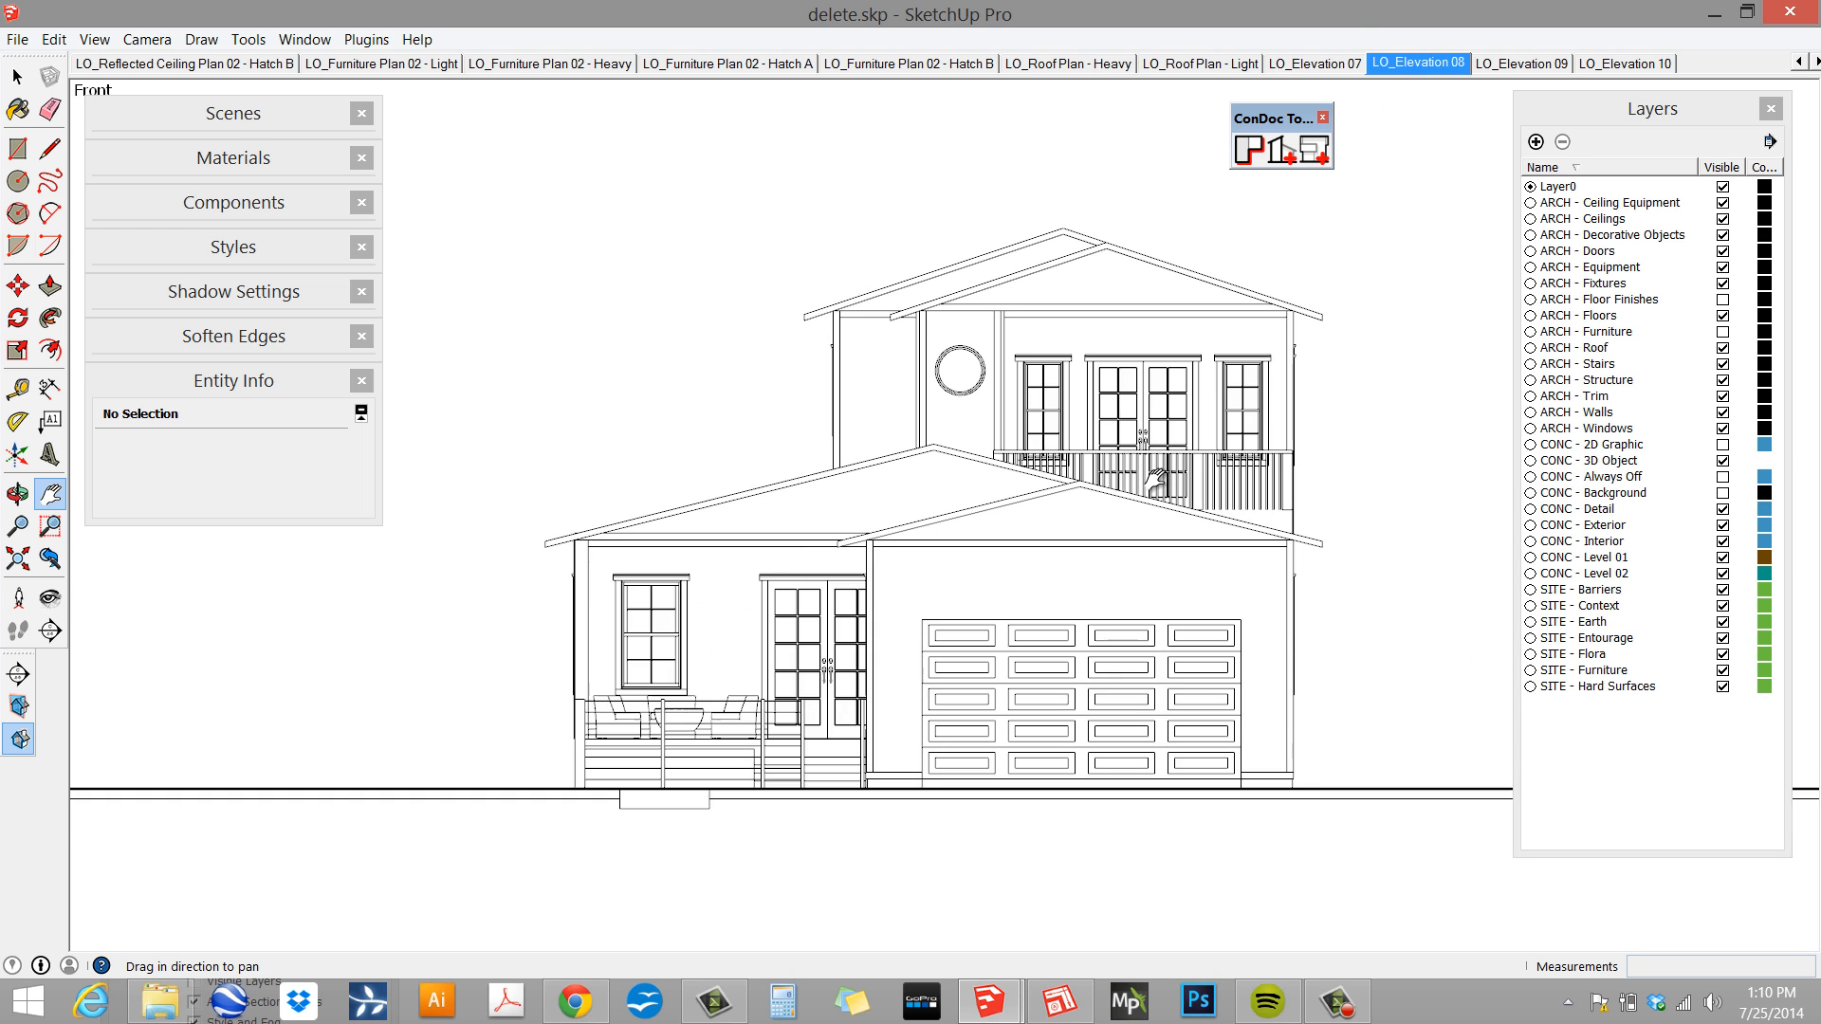
right_click(1415, 67)
left_click(1479, 148)
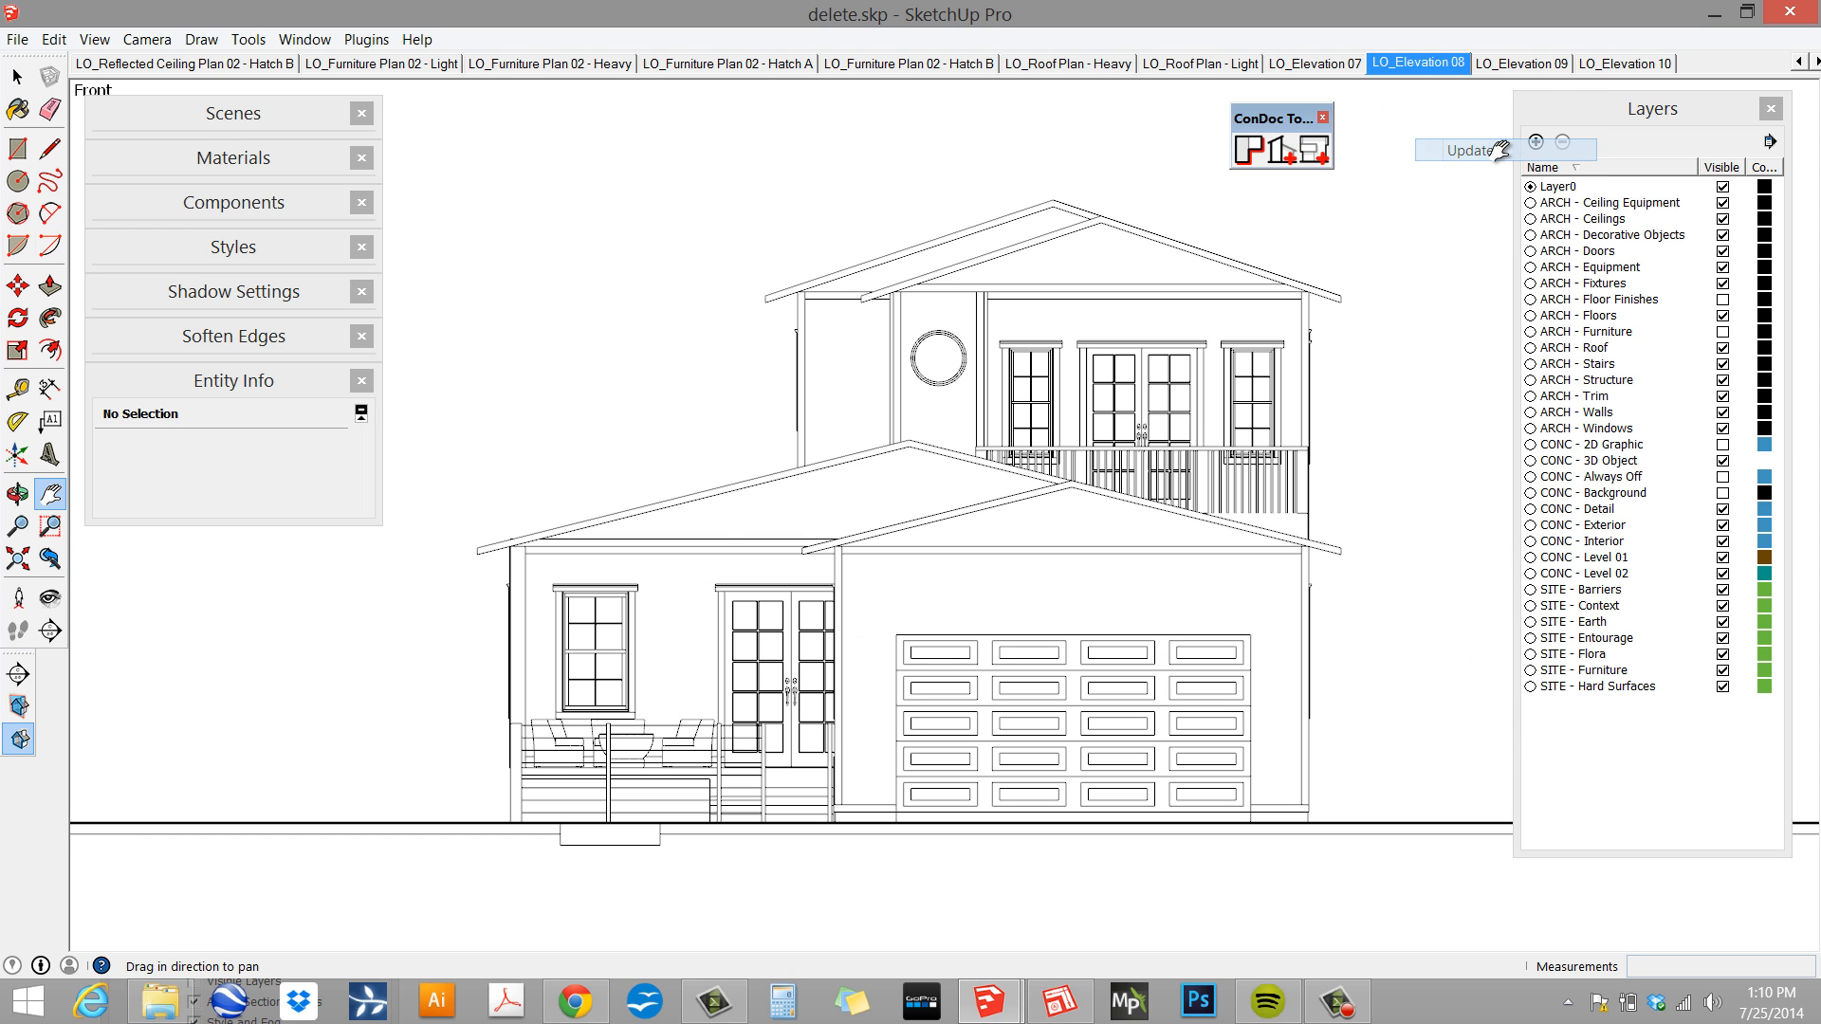
left_click(1522, 62)
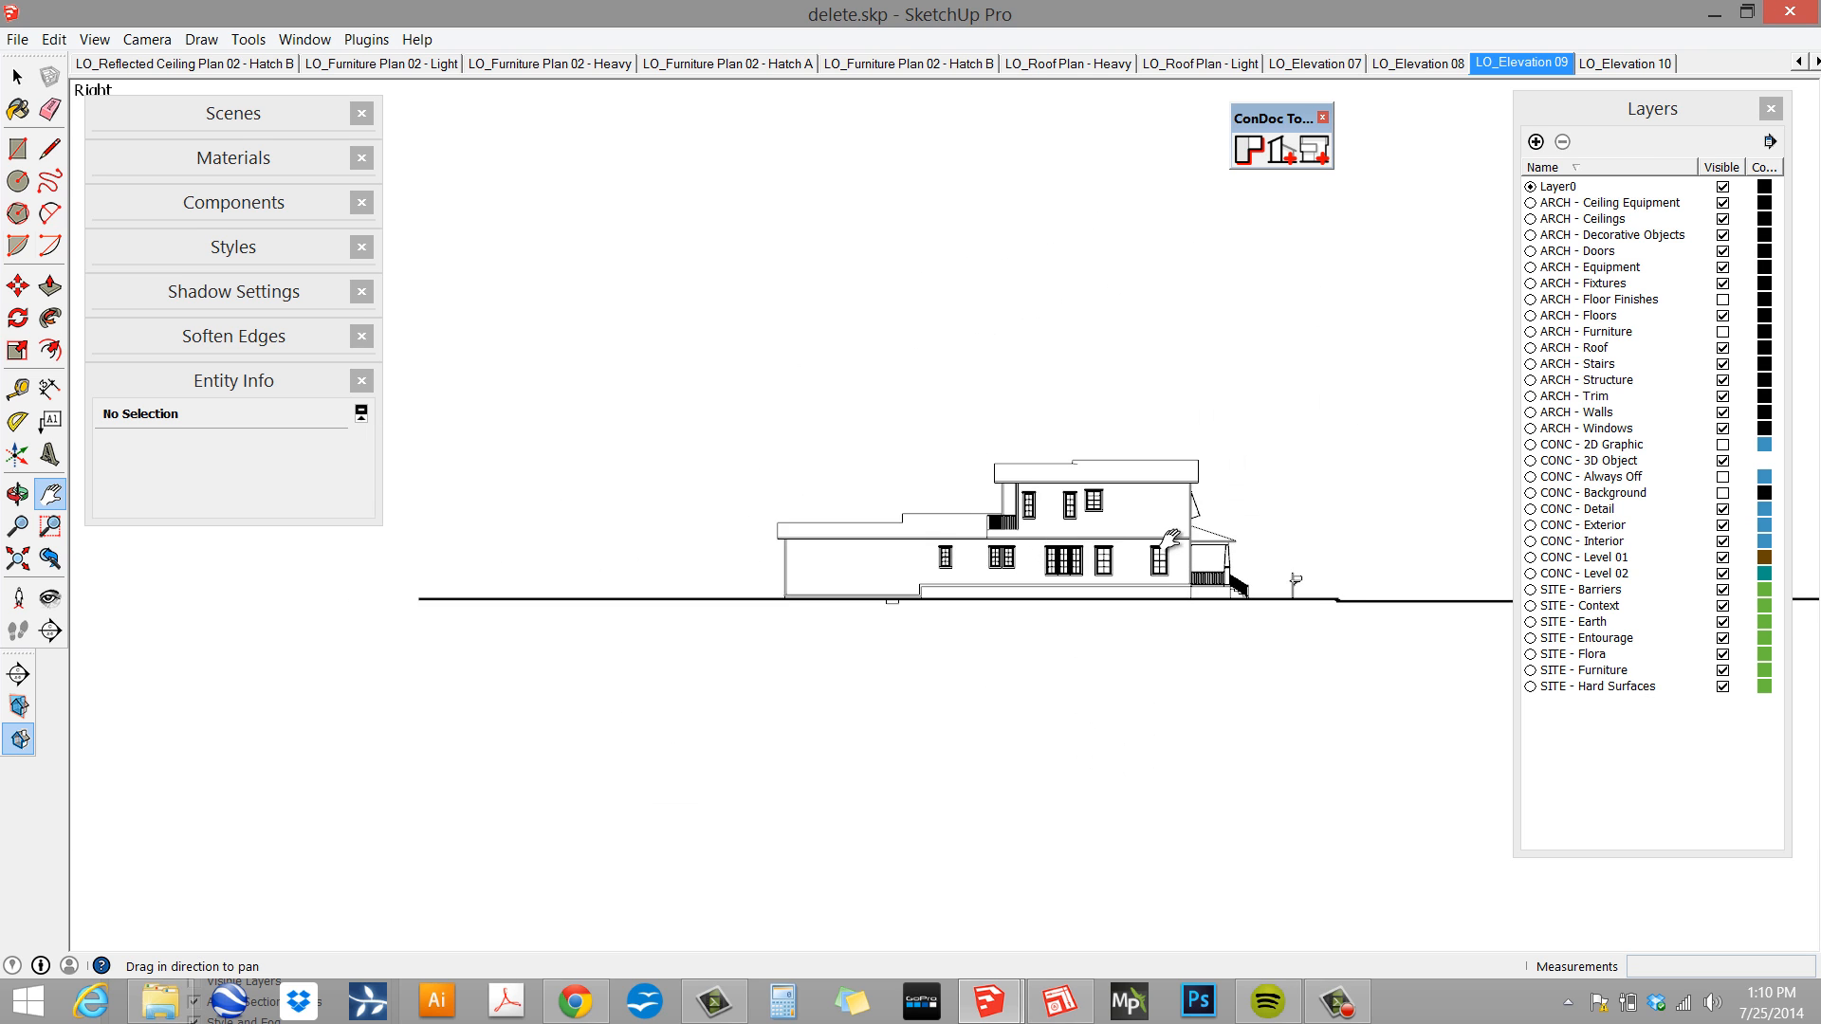
right_click(1531, 64)
left_click(1603, 152)
- Enlarge and center the front of the house in the LO_Elevation 10 scene, and update the scene
left_click(1624, 63)
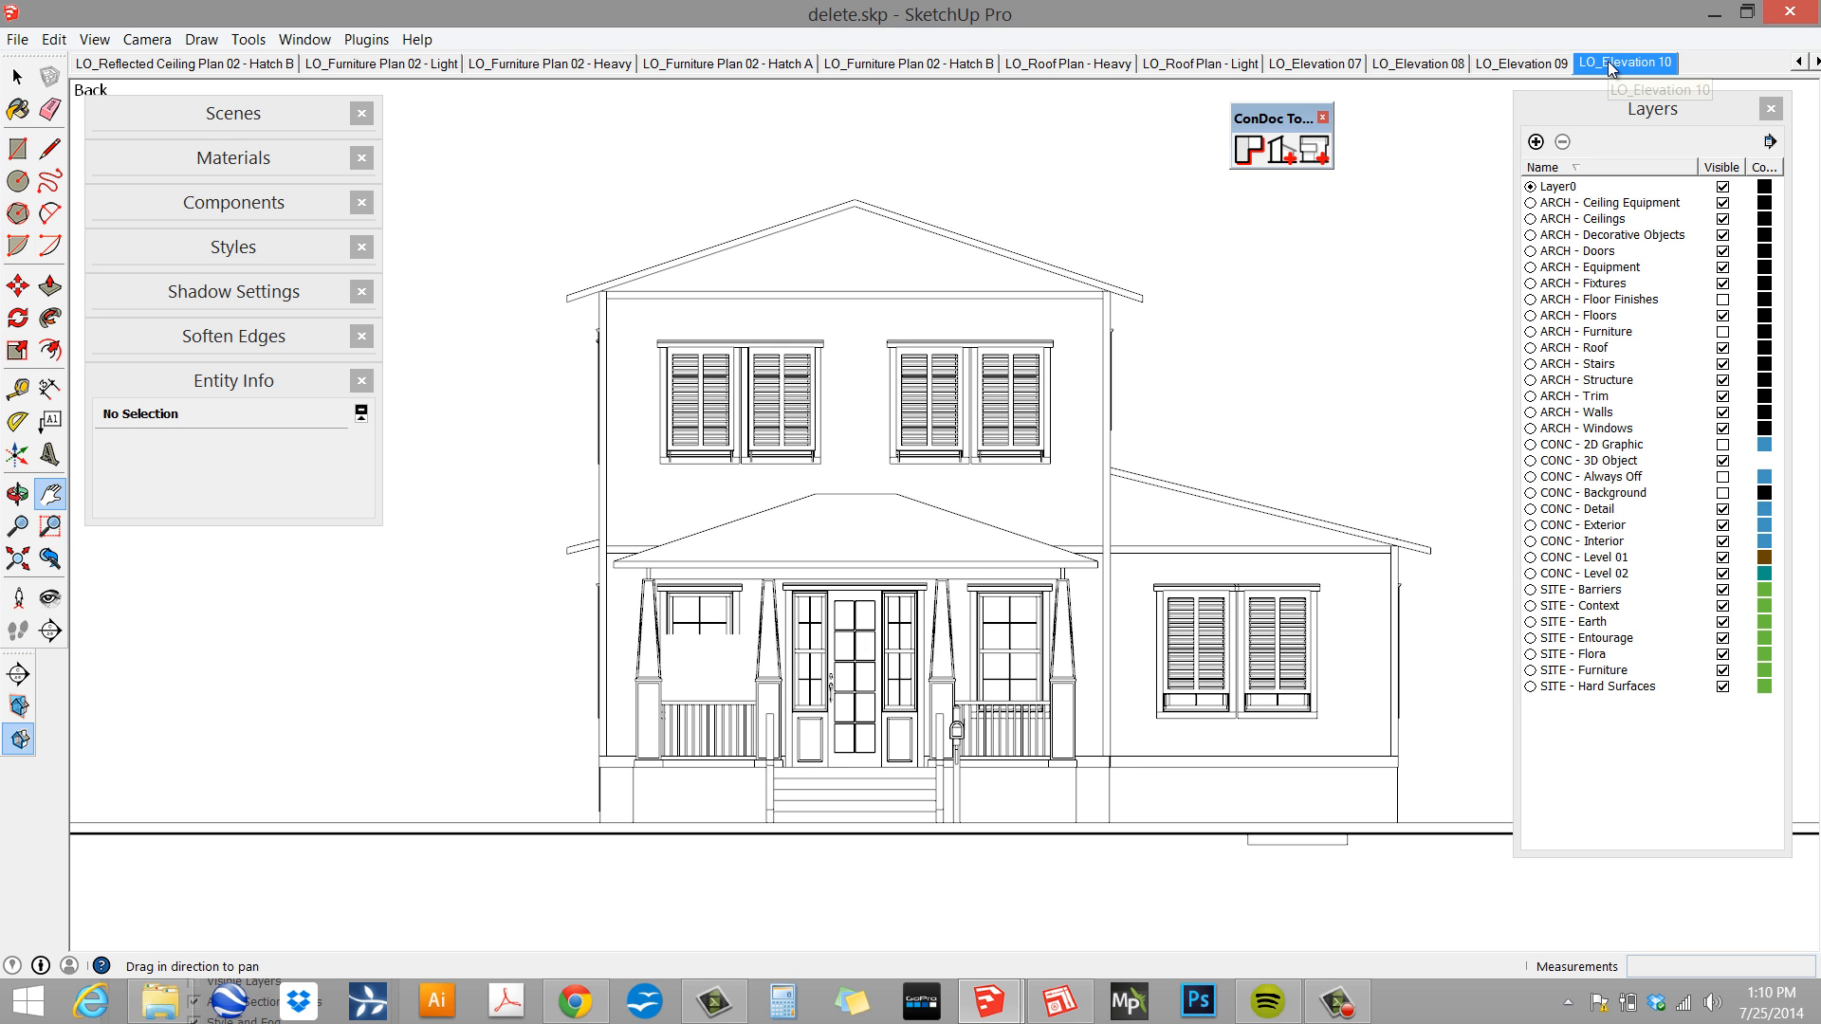
right_click(1612, 67)
left_click(1655, 149)
- Rename the LO_Elevation 07 scene as LO_Elevation 01
left_click(1339, 65)
left_click(214, 127)
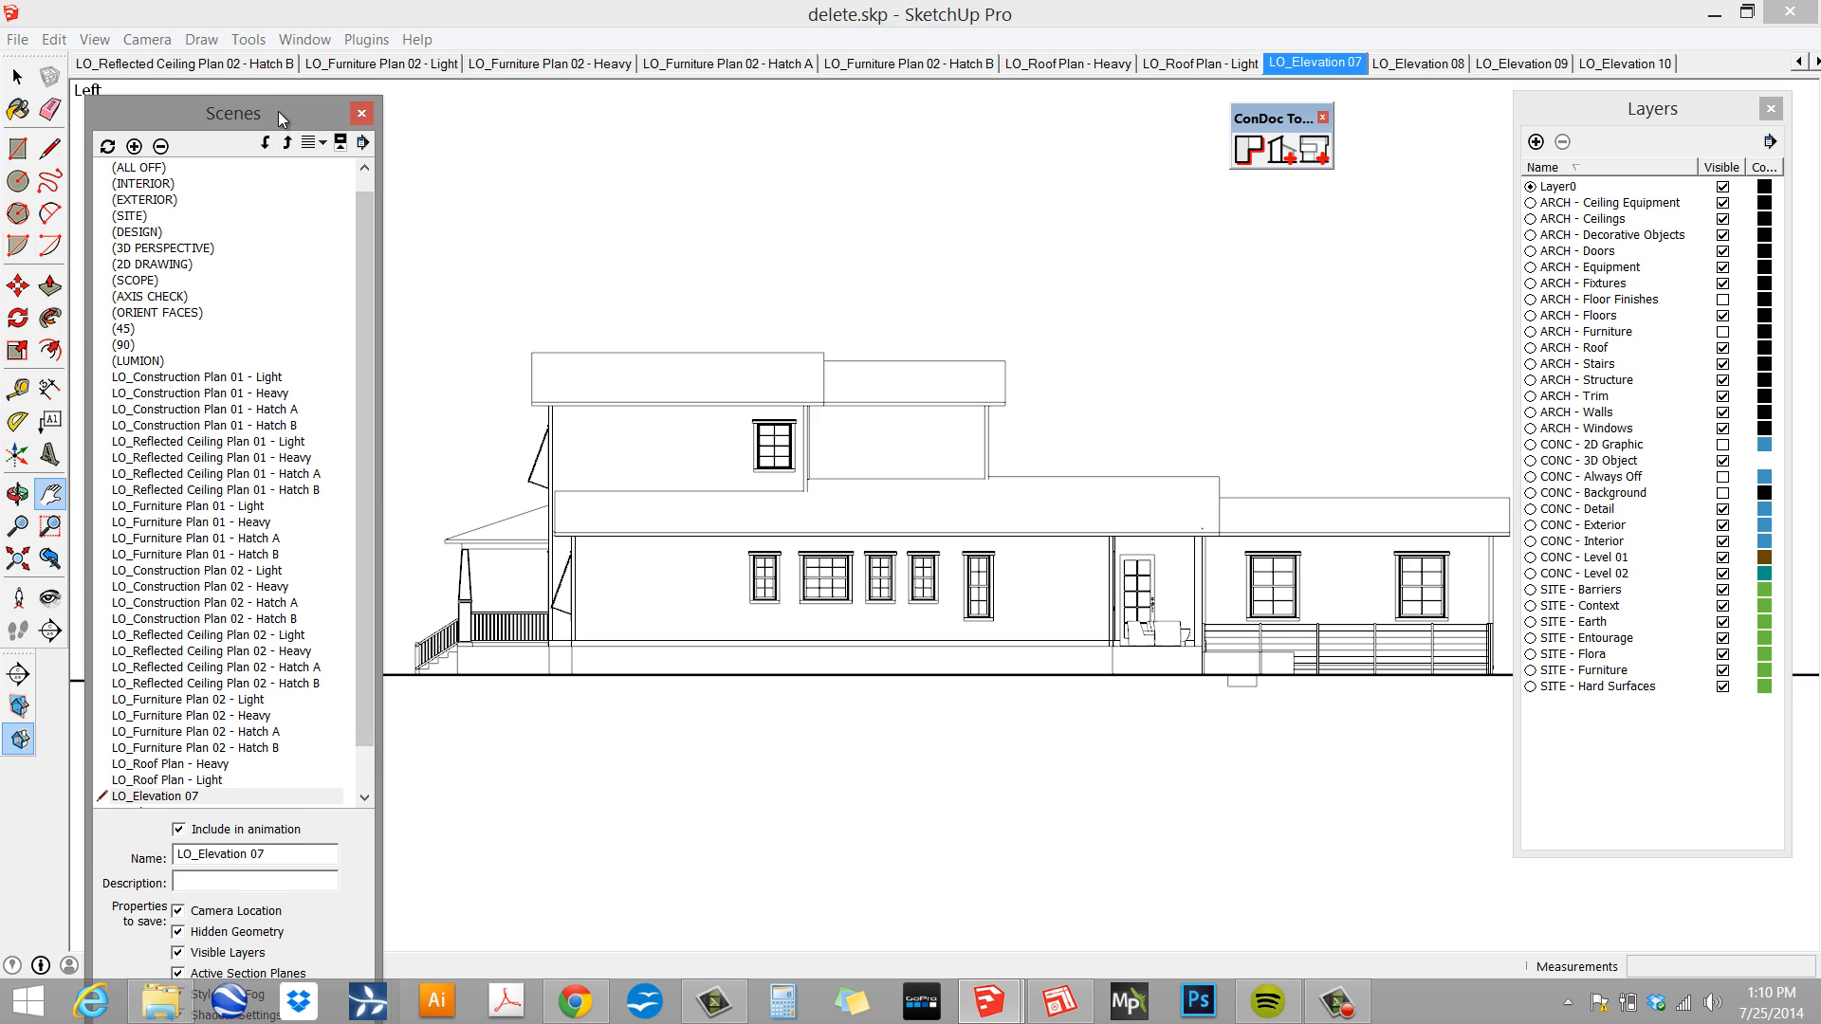
left_click_drag(285, 113, 290, 69)
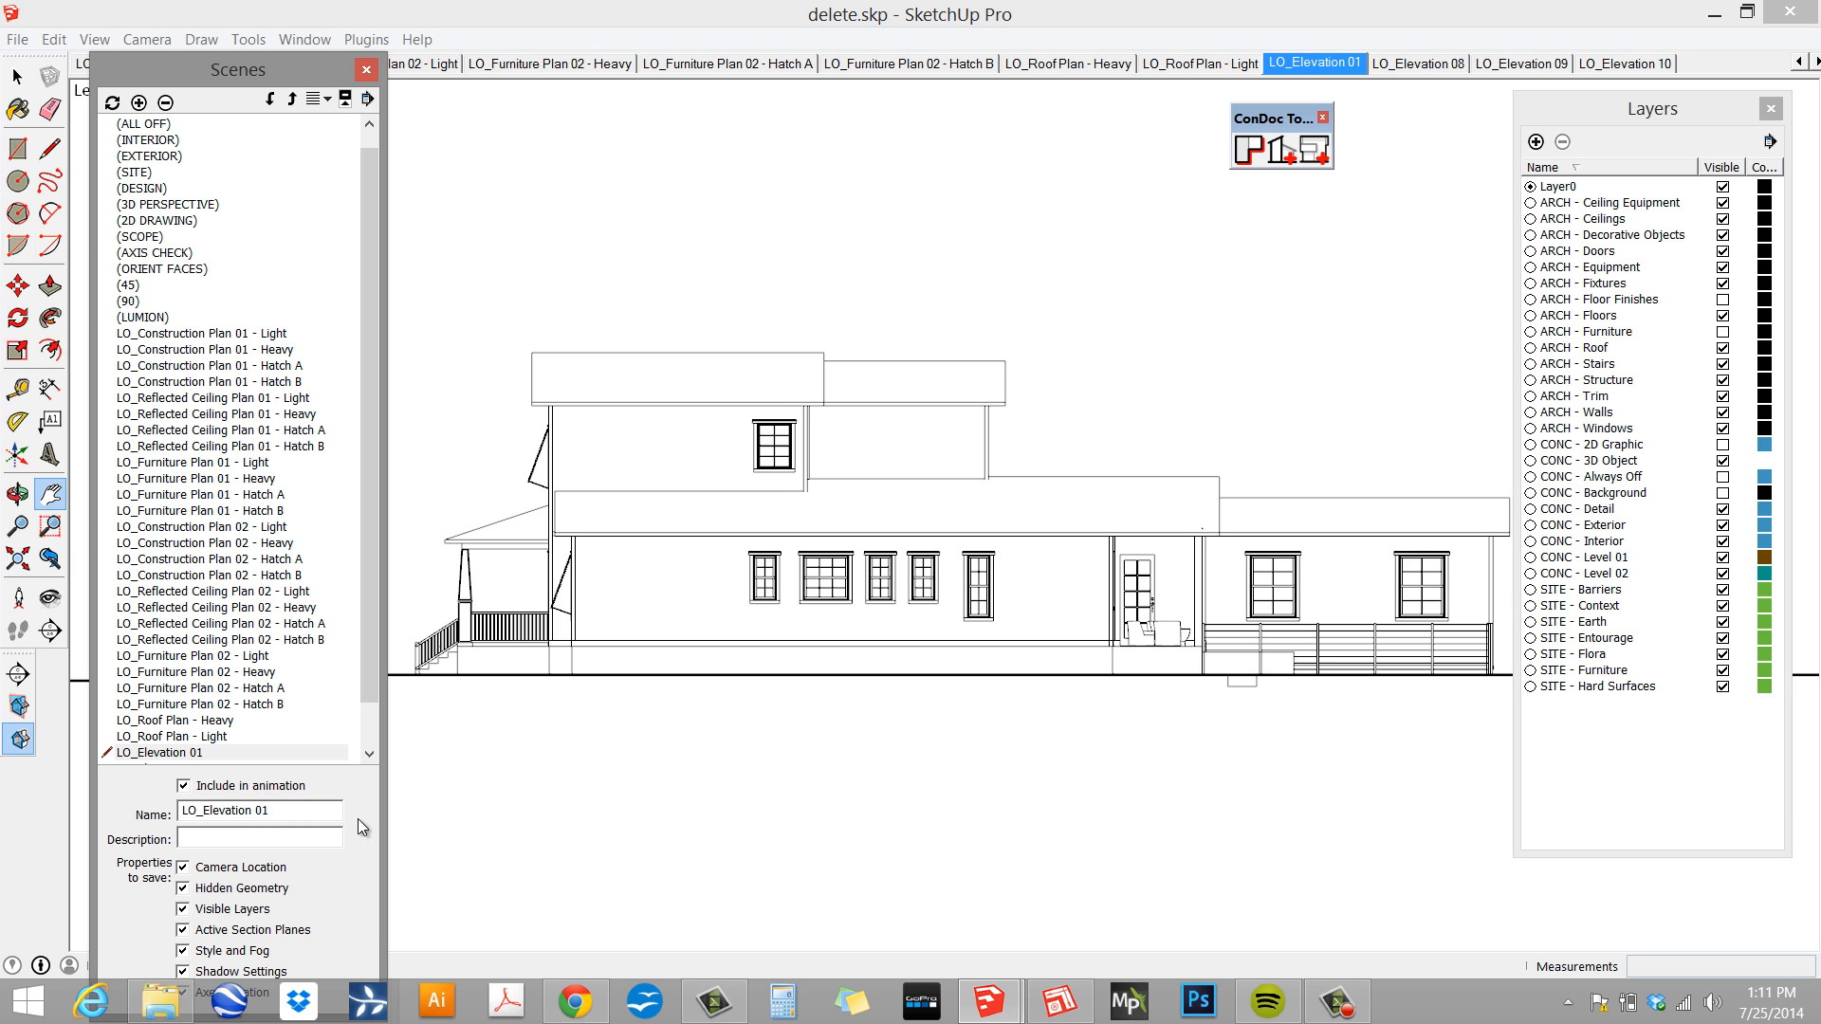
- Rename the LO_Elevation 08 scene as LO_Elevation 02
scroll(227, 749, "down", 1)
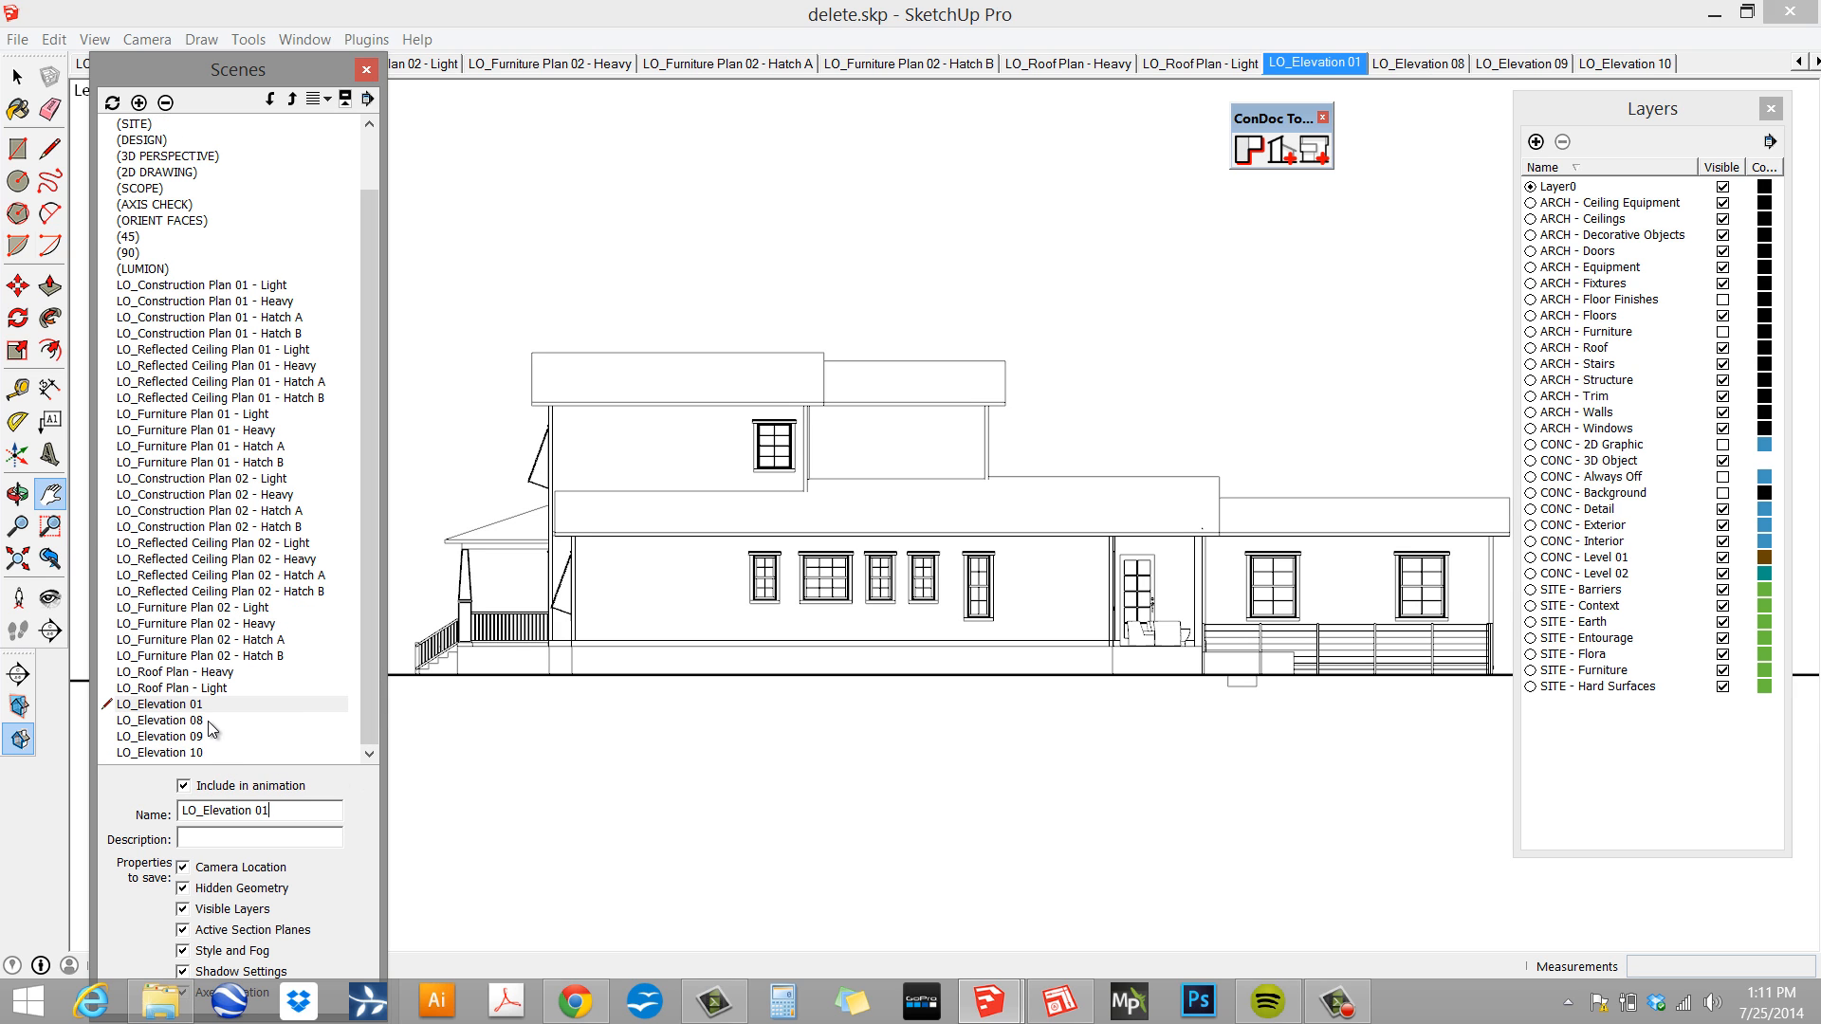
left_click(210, 723)
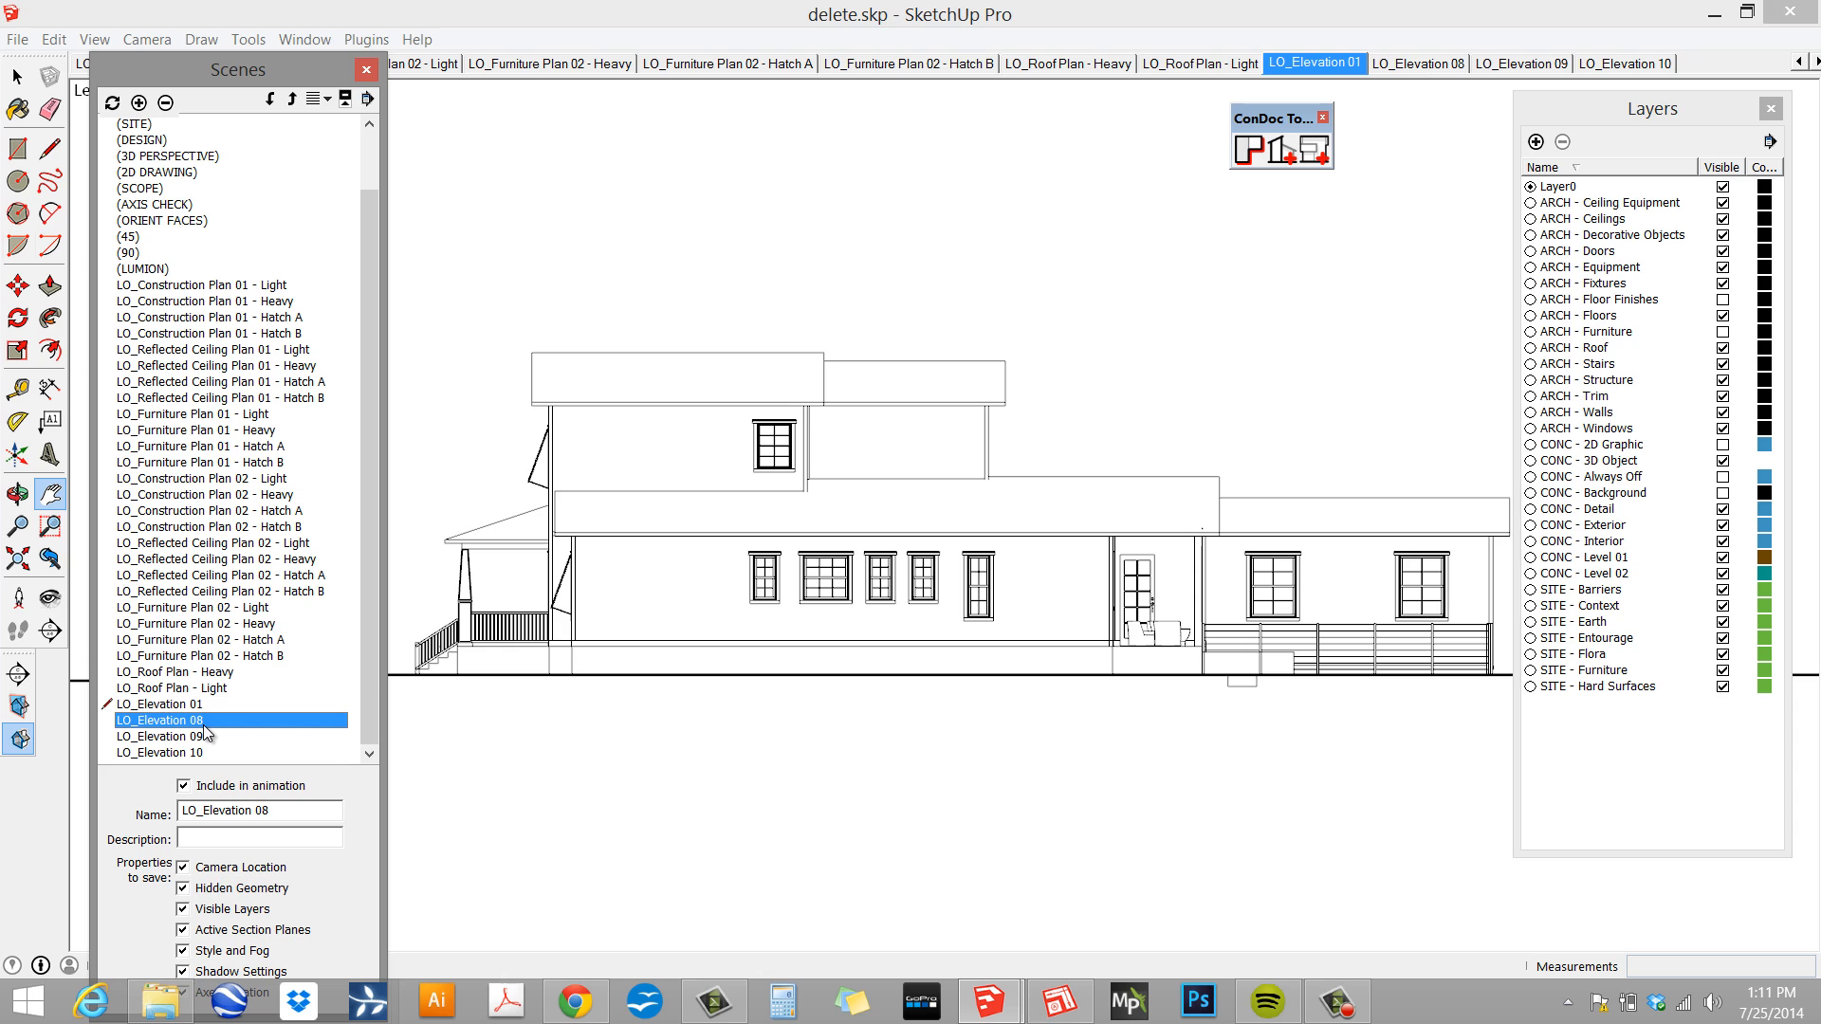
left_click(297, 811)
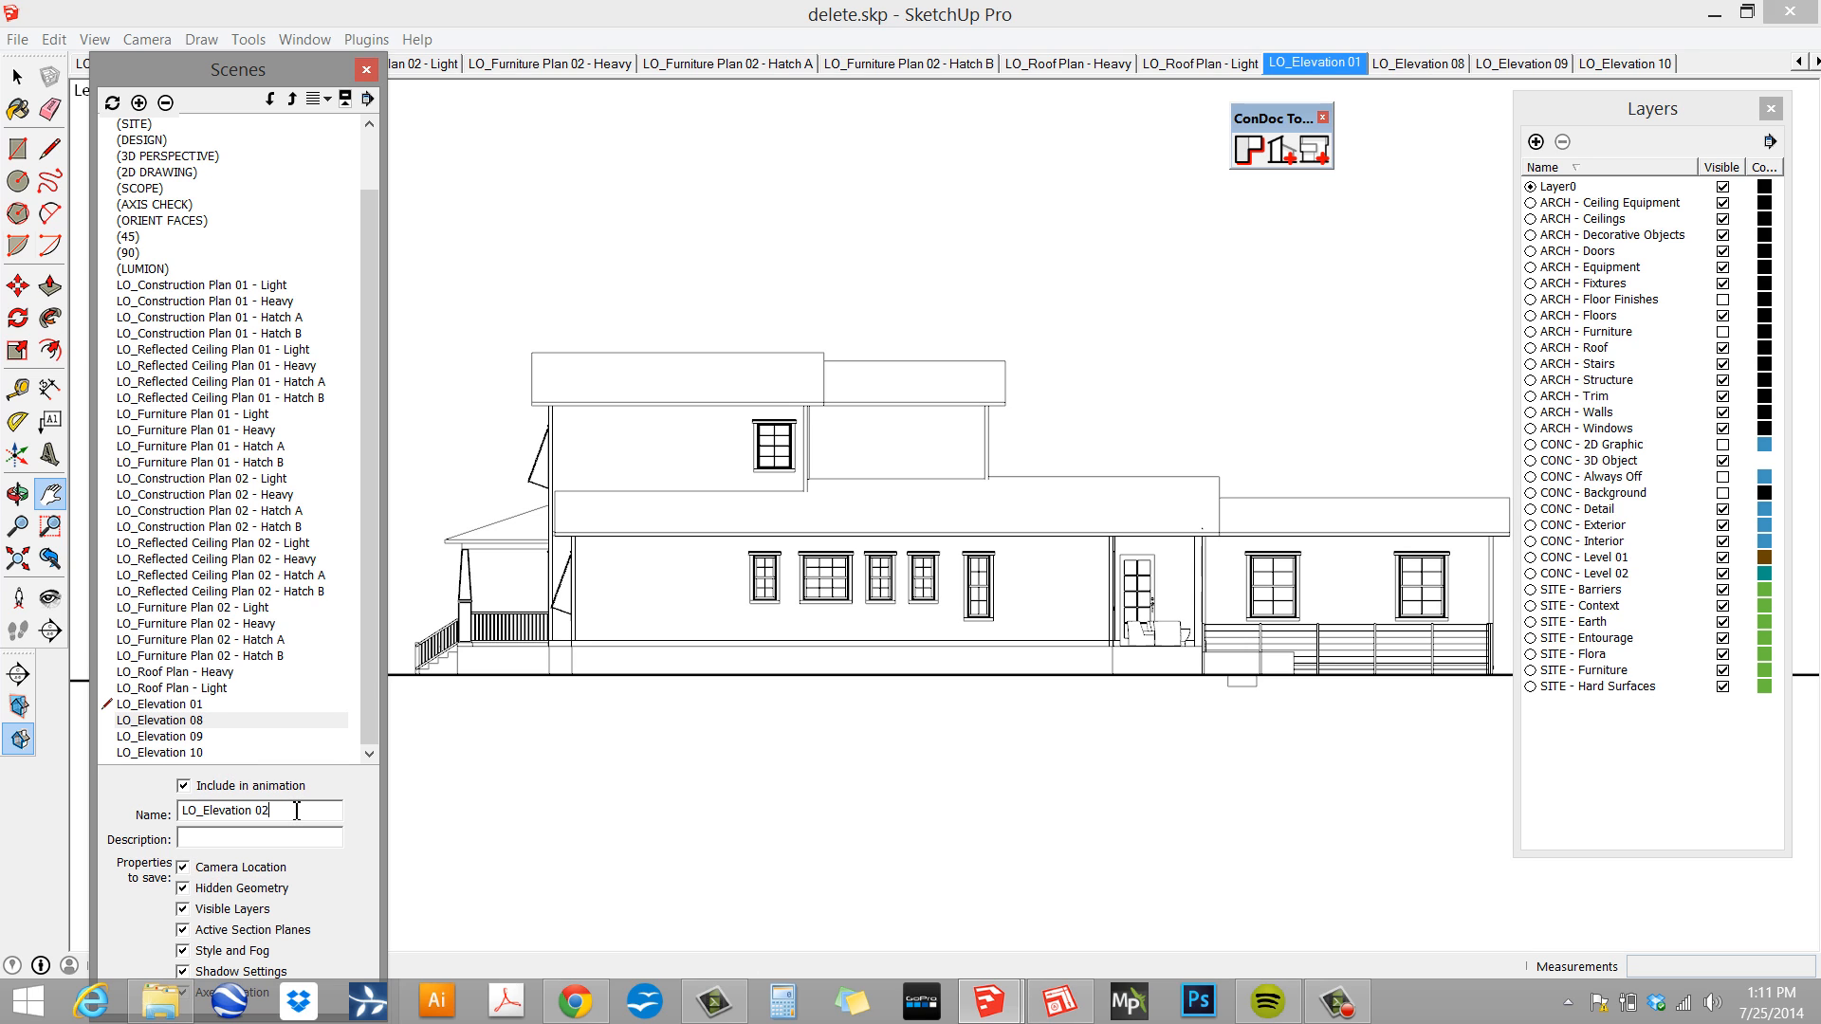
type("2")
key("Return")
- Rename the LO_Elevation 09 scene as LO_Elevation 03 and the LO_Elevation 10 scene as LO_Elevation 04
left_click(196, 738)
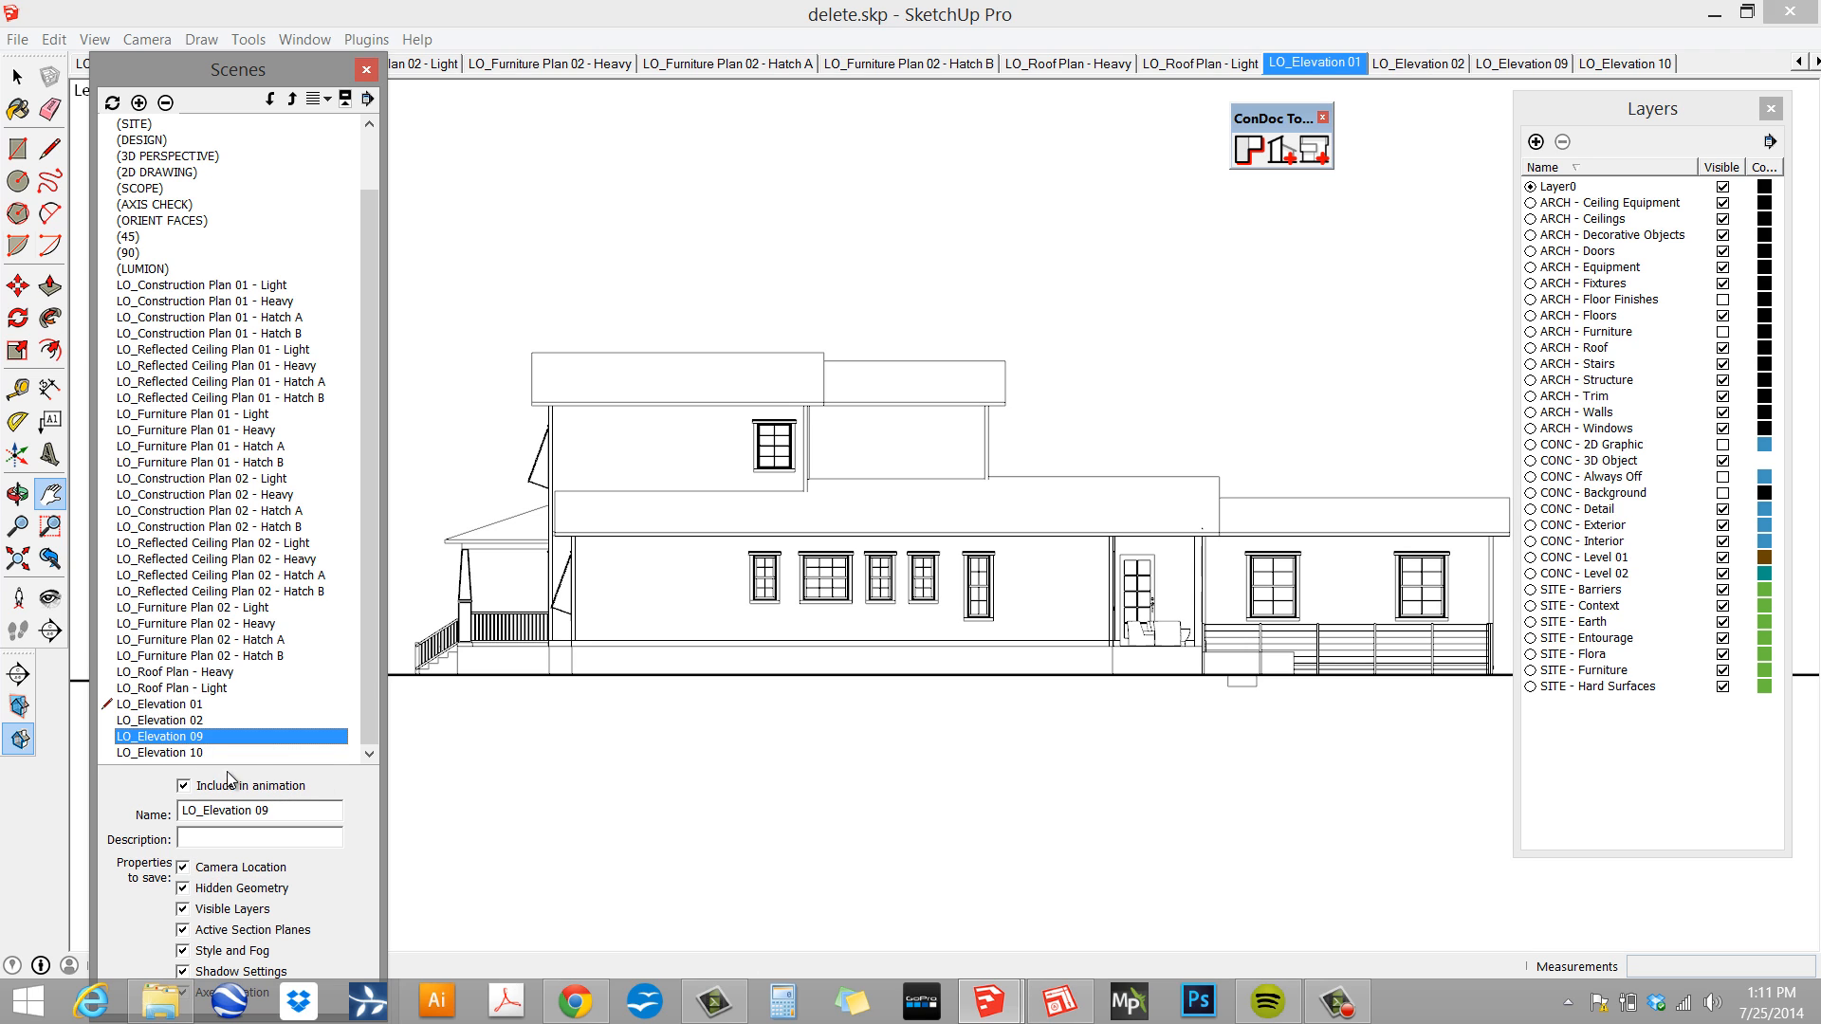
left_click(301, 811)
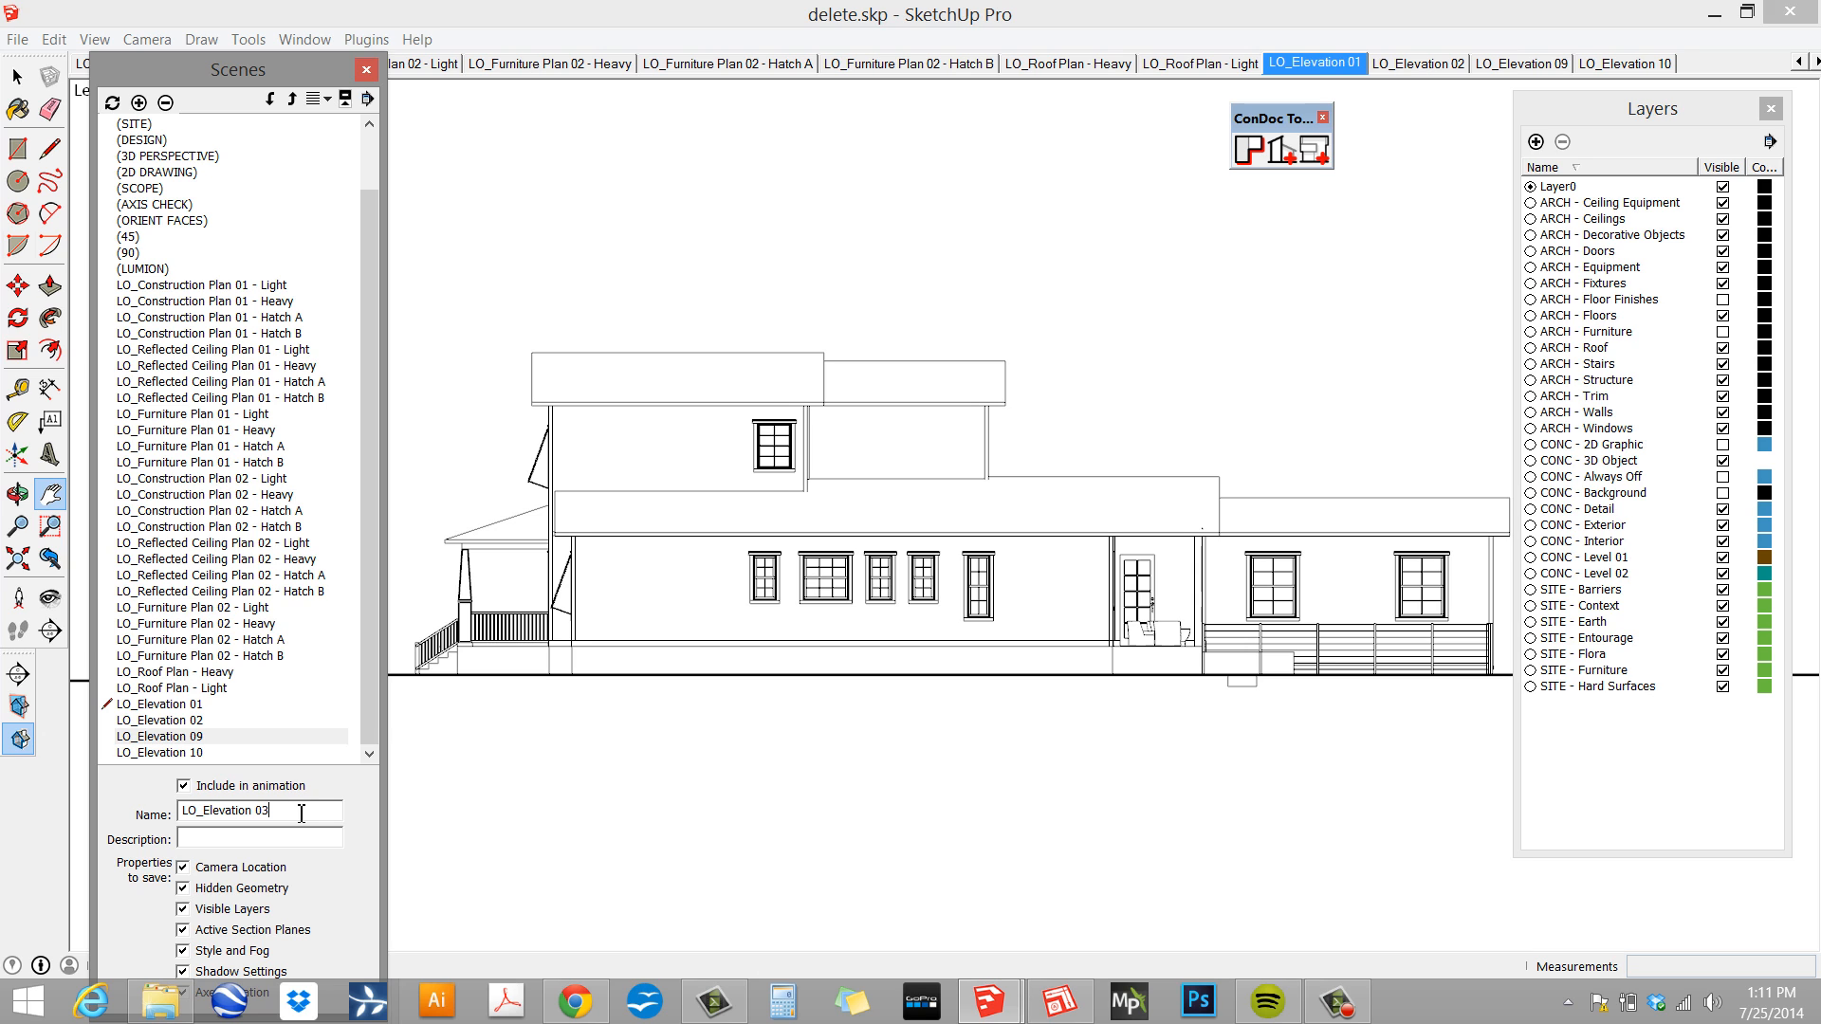
left_click(214, 753)
left_click(300, 814)
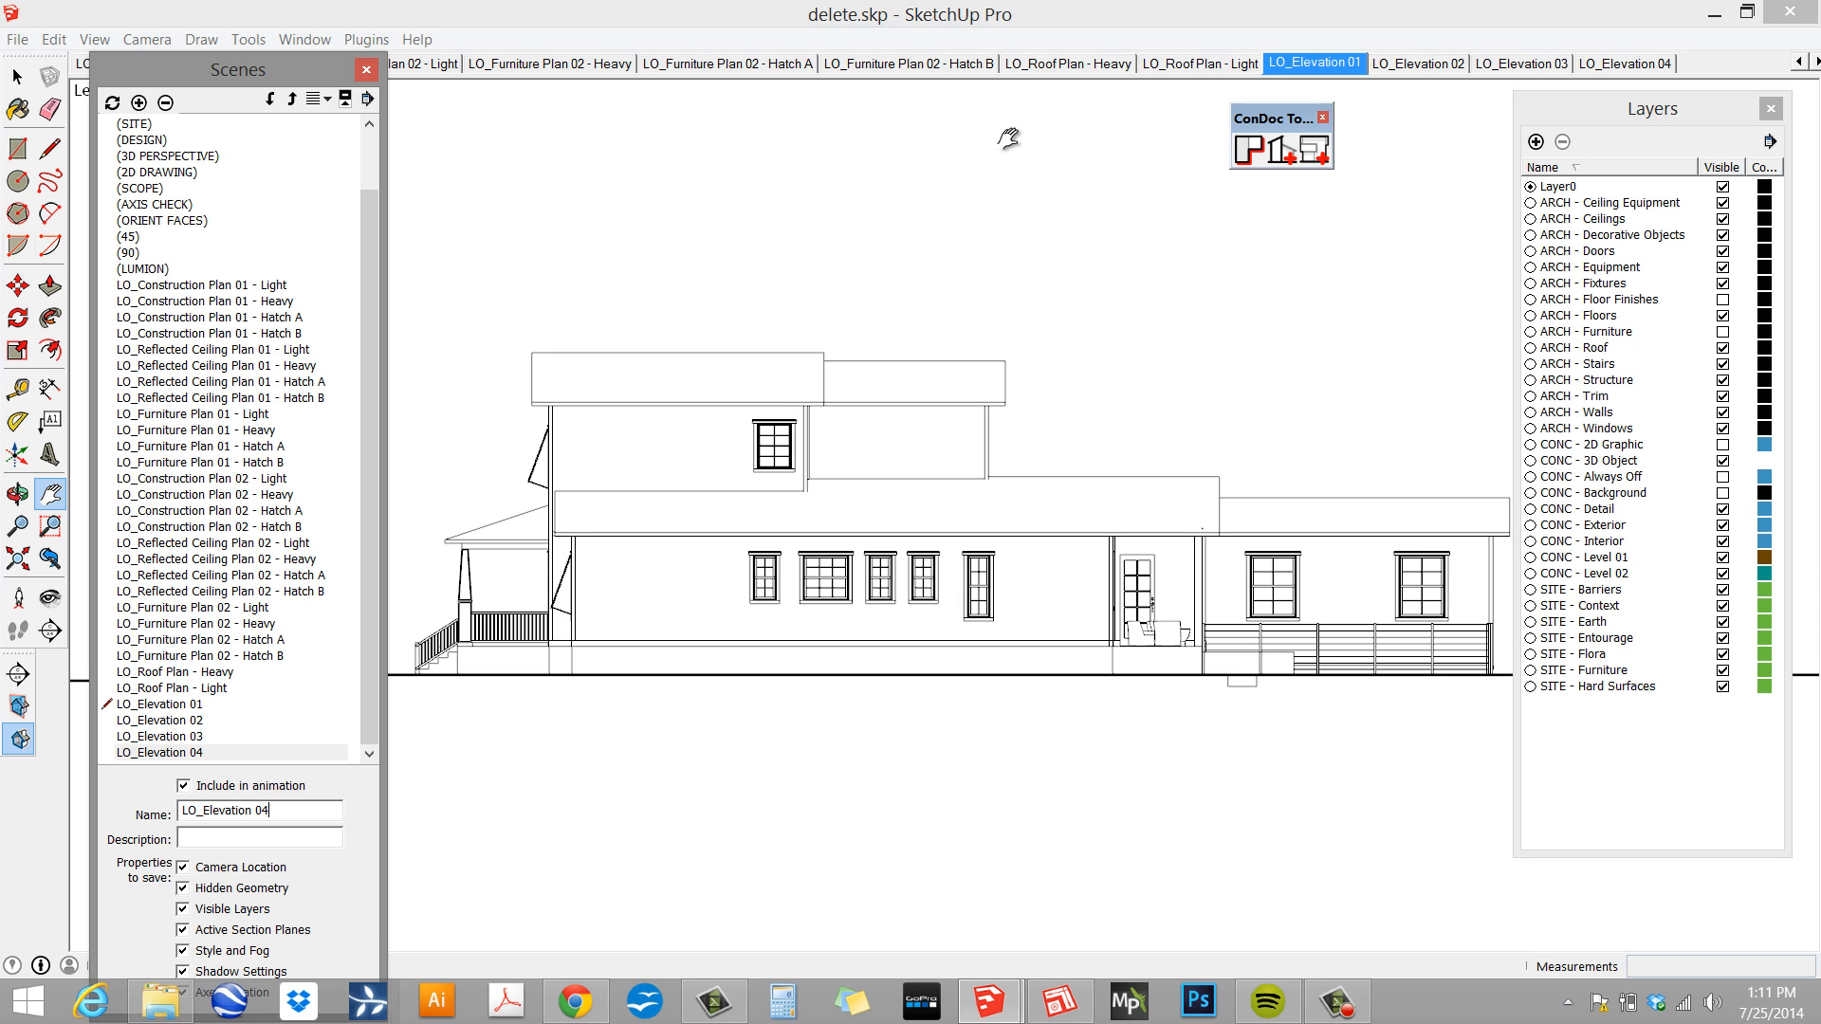
- Save the model with the renamed elevation scenes
left_click(21, 38)
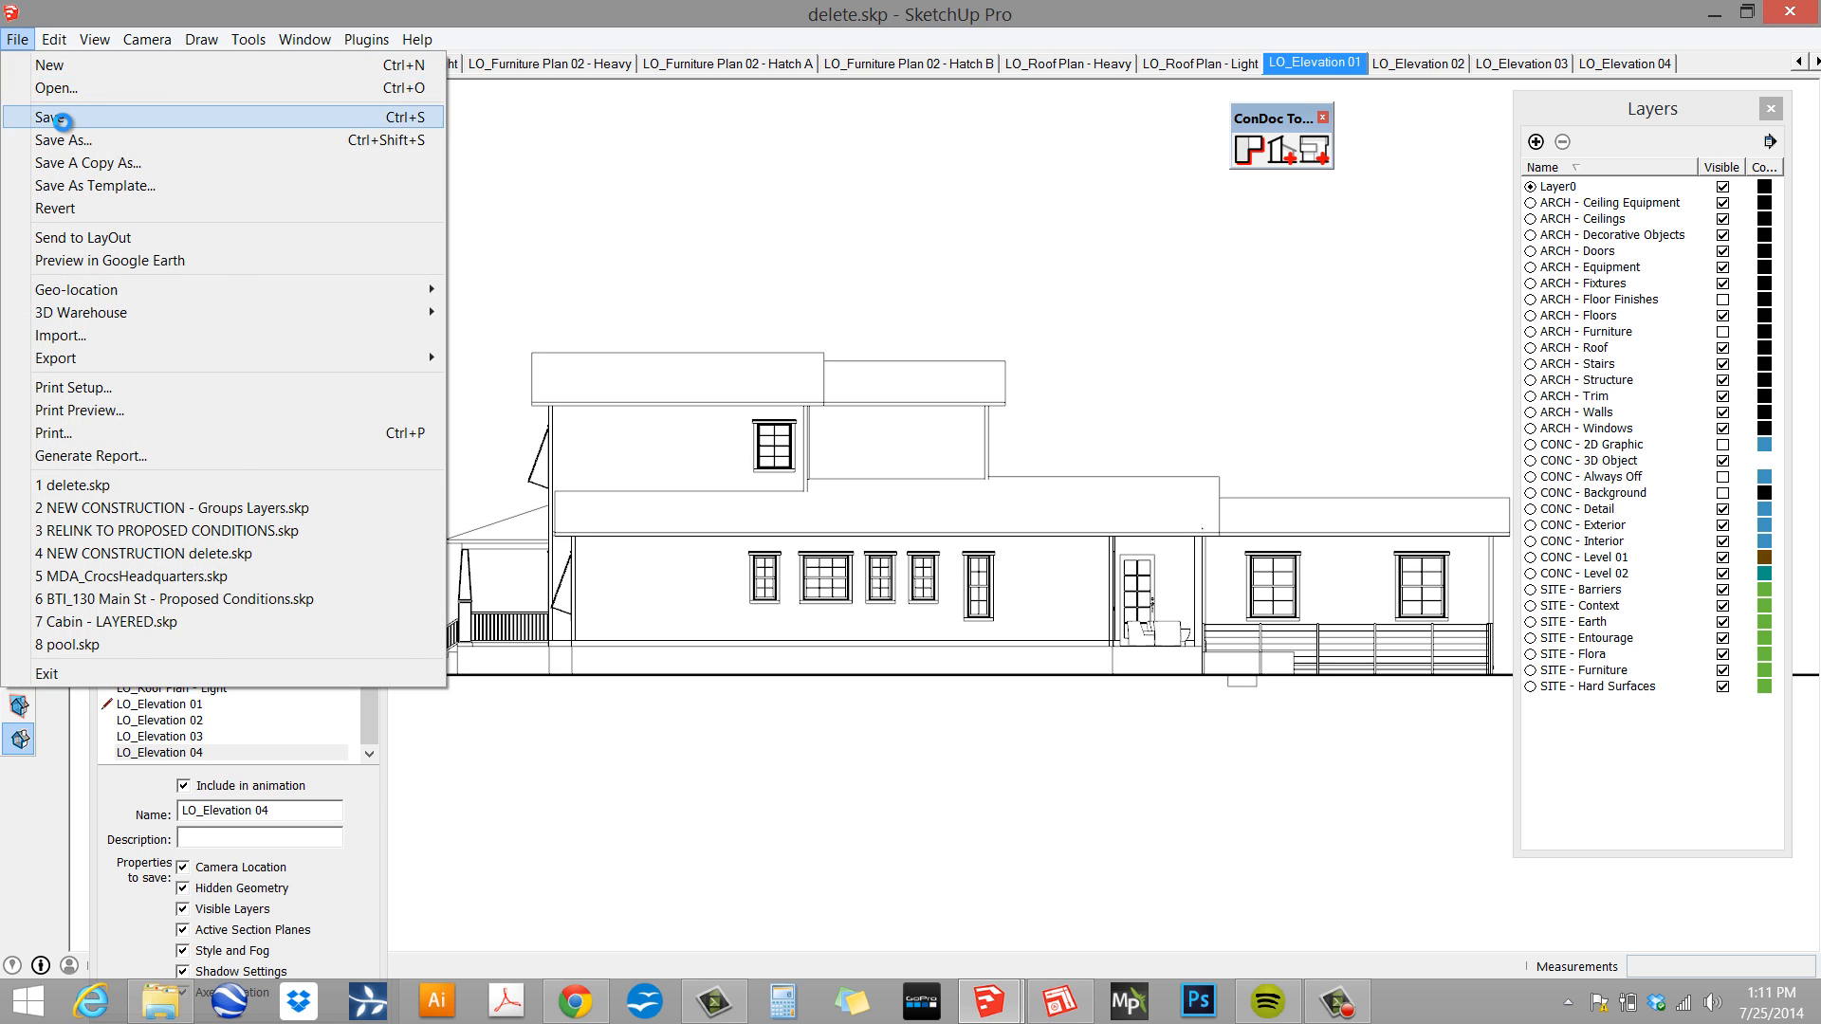
left_click(57, 119)
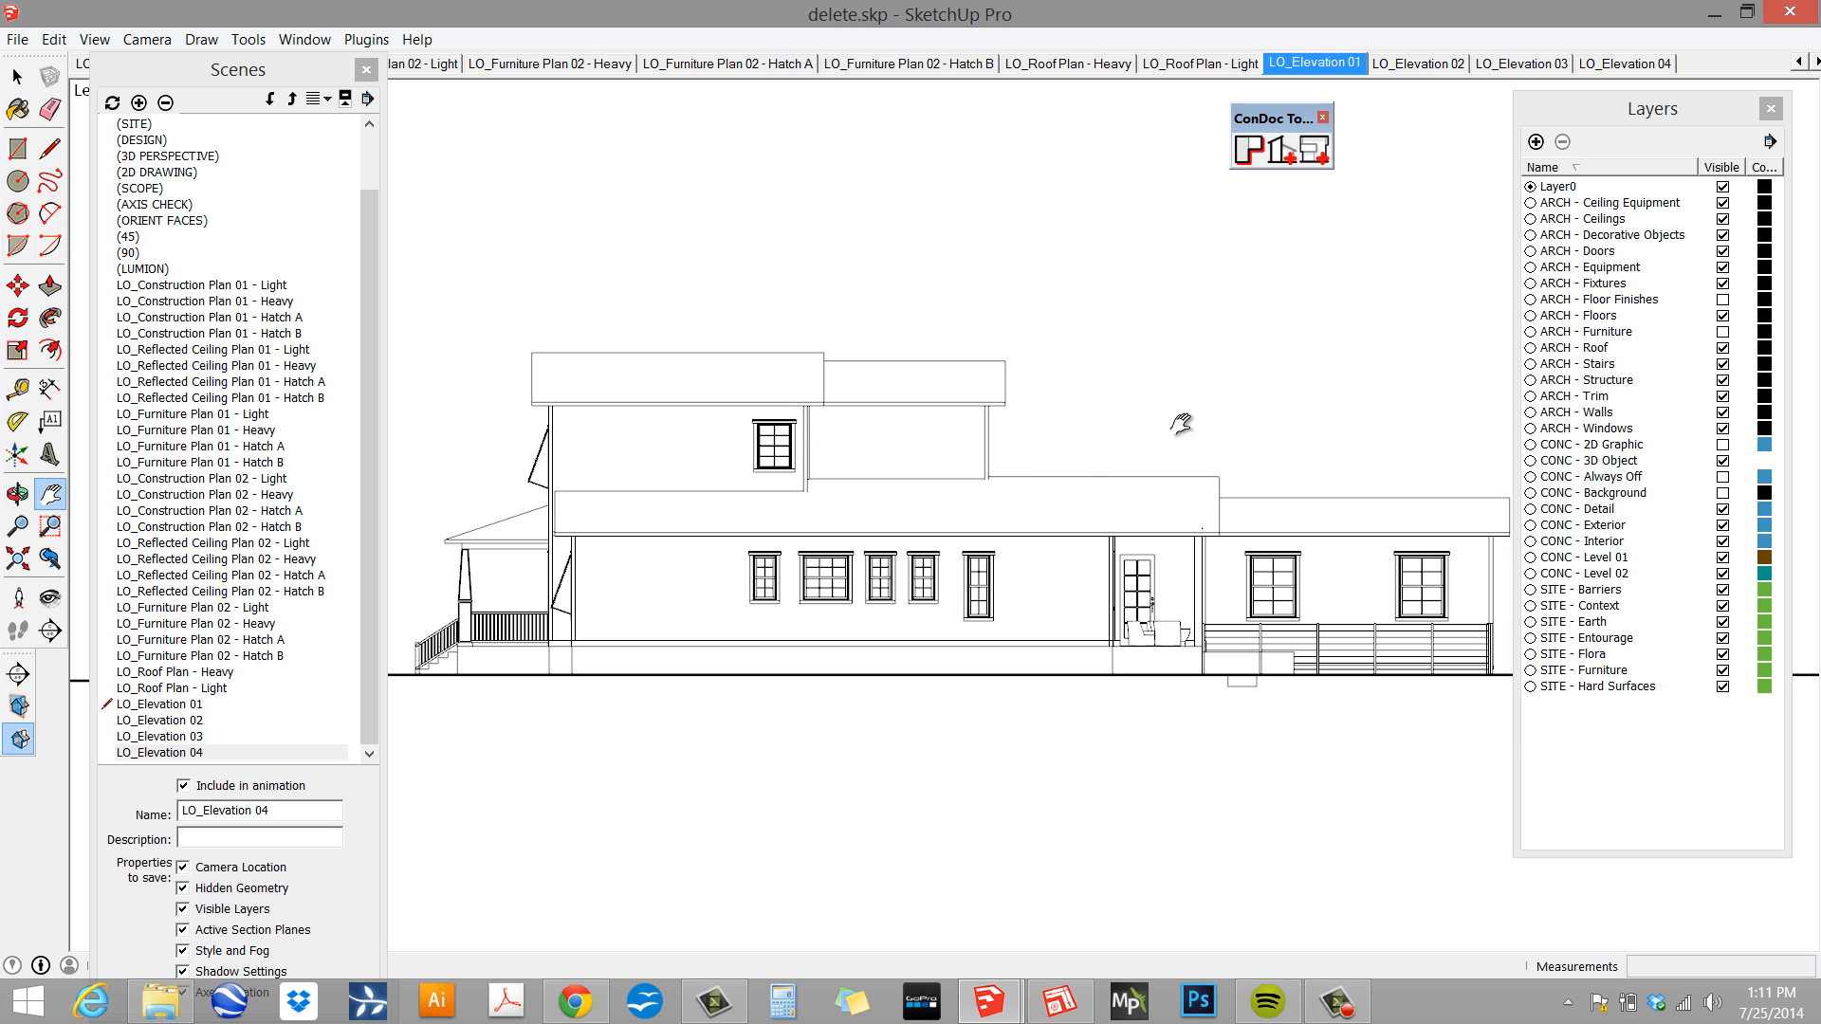
- Check the elevation scenes through LO_Elevation 04, and create a ConDoc section scene cutting lengthwise through the house
scroll(1145, 415, "down", 1)
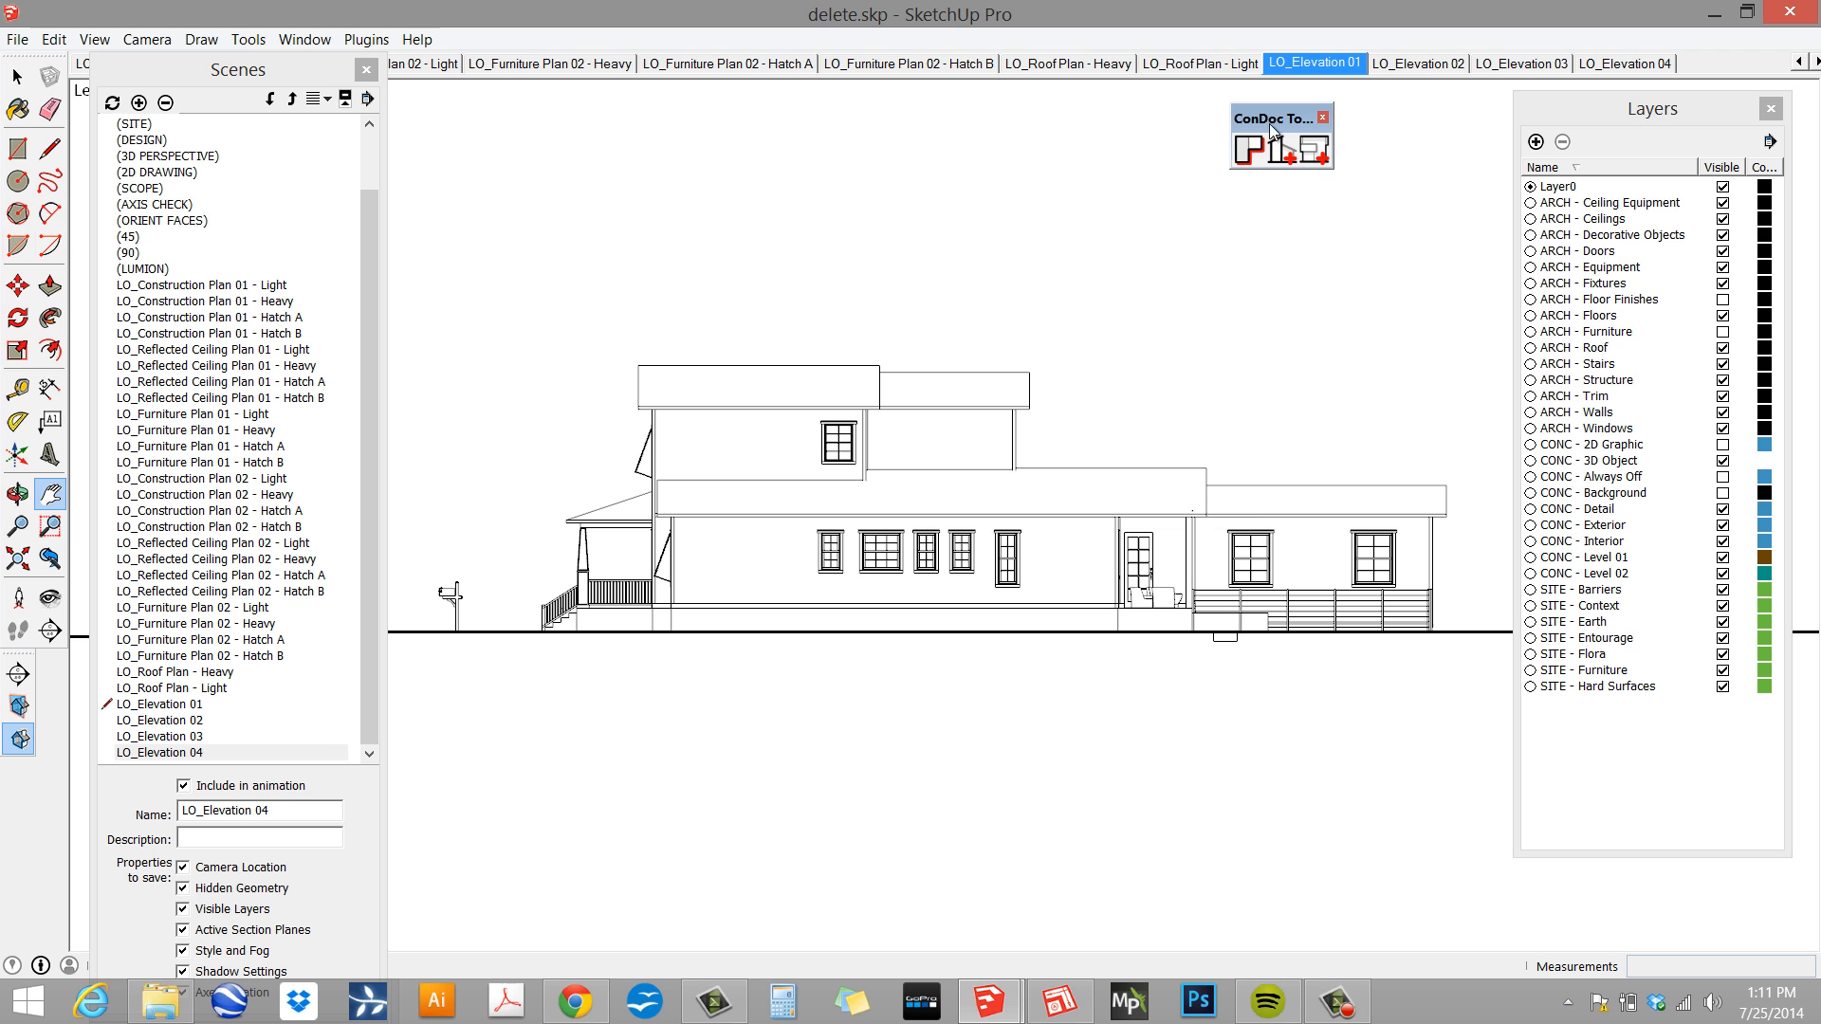
left_click(1419, 64)
left_click(1522, 63)
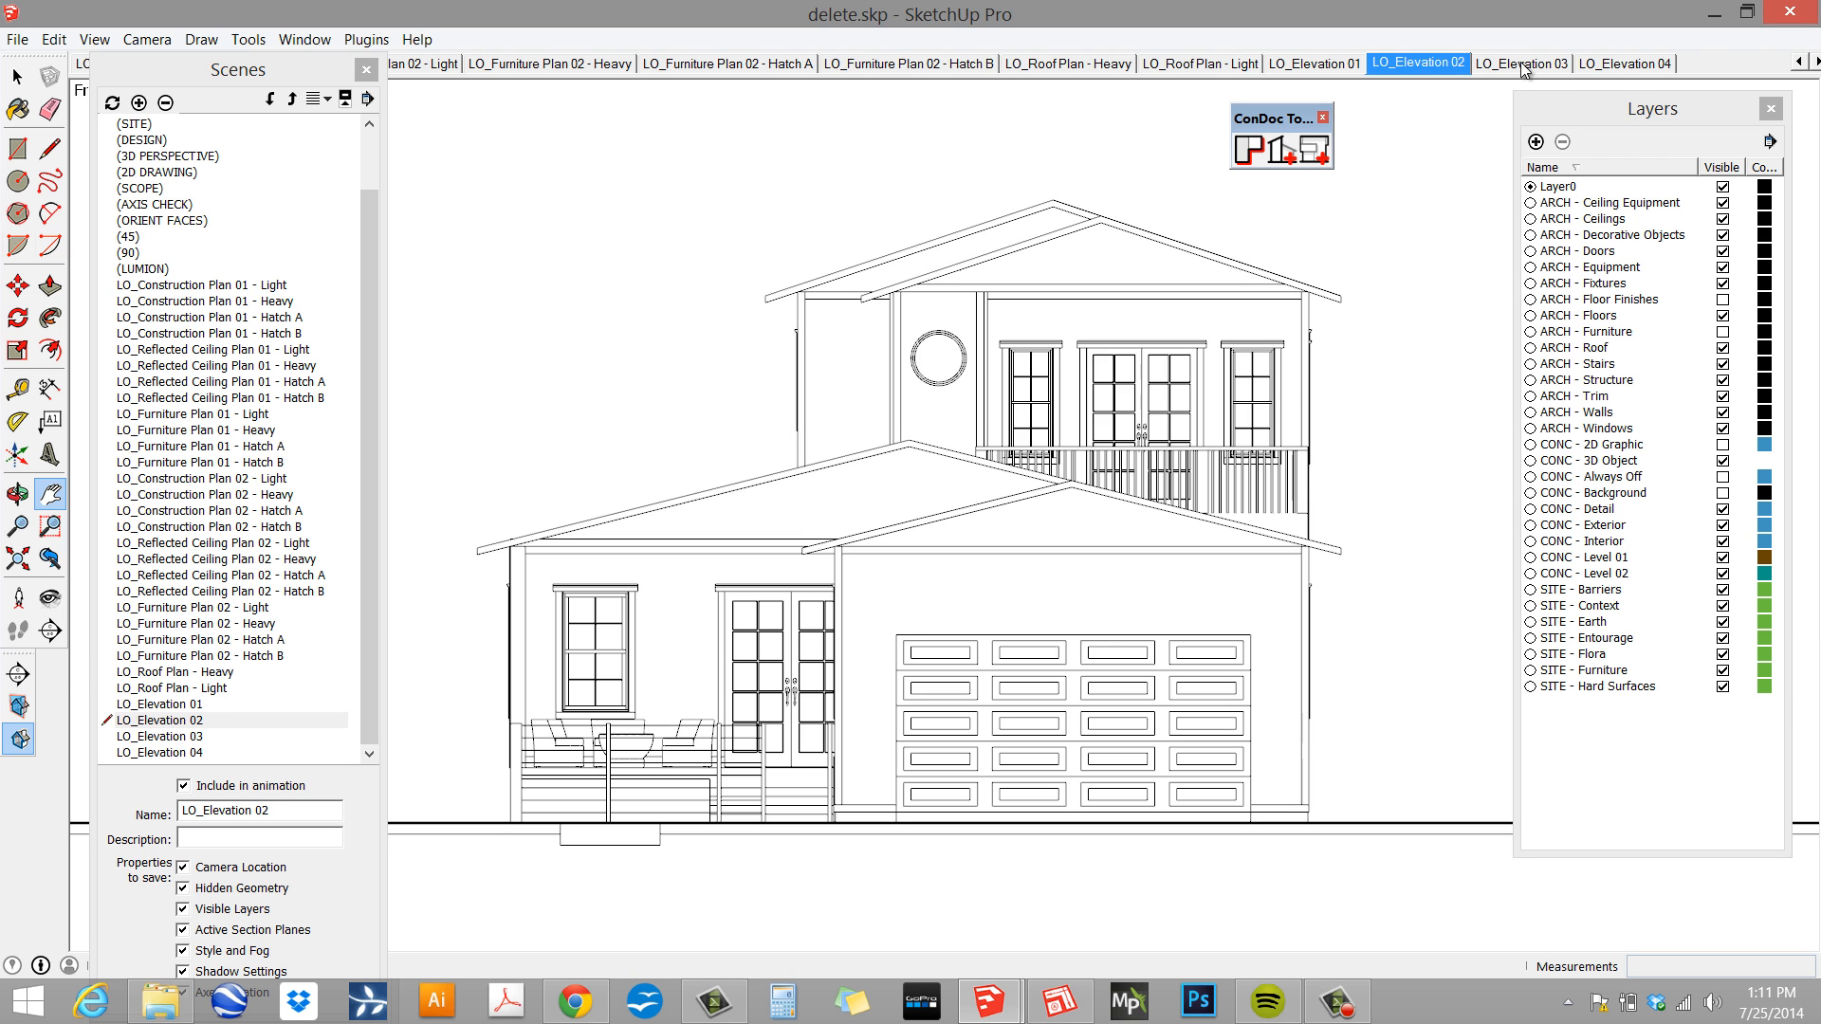
left_click(1636, 66)
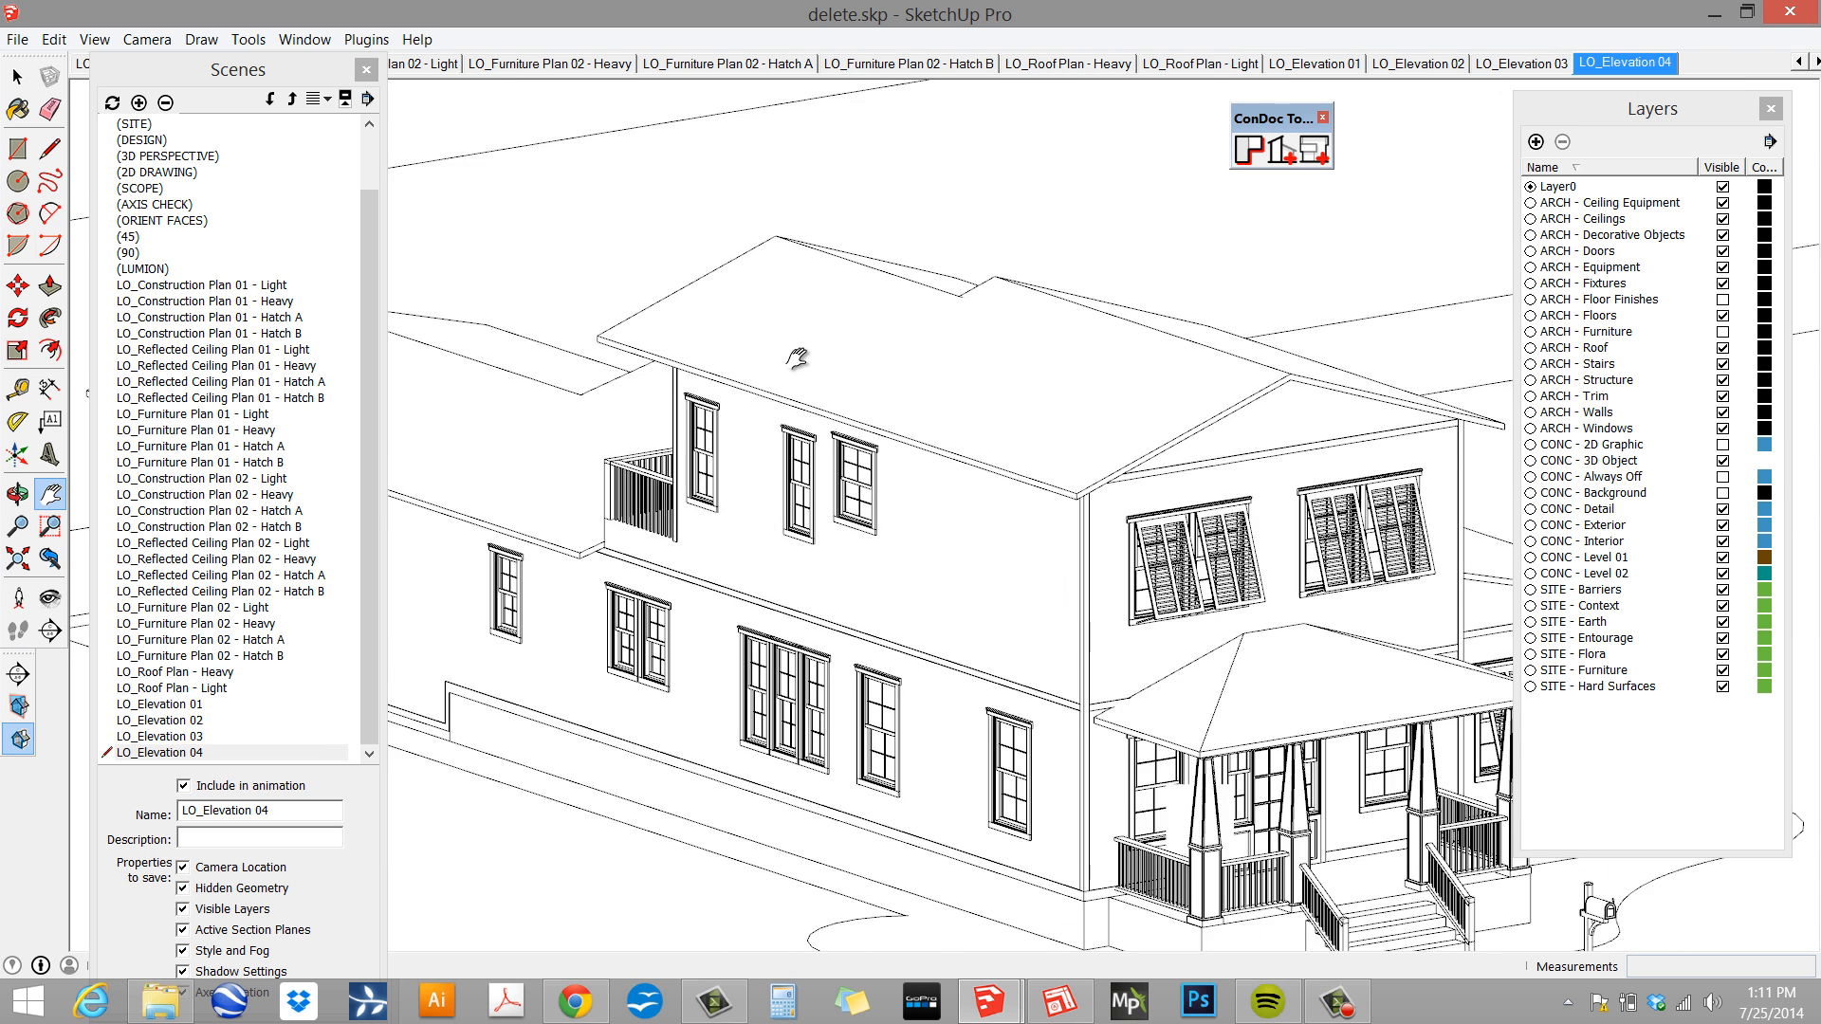
left_click(1283, 151)
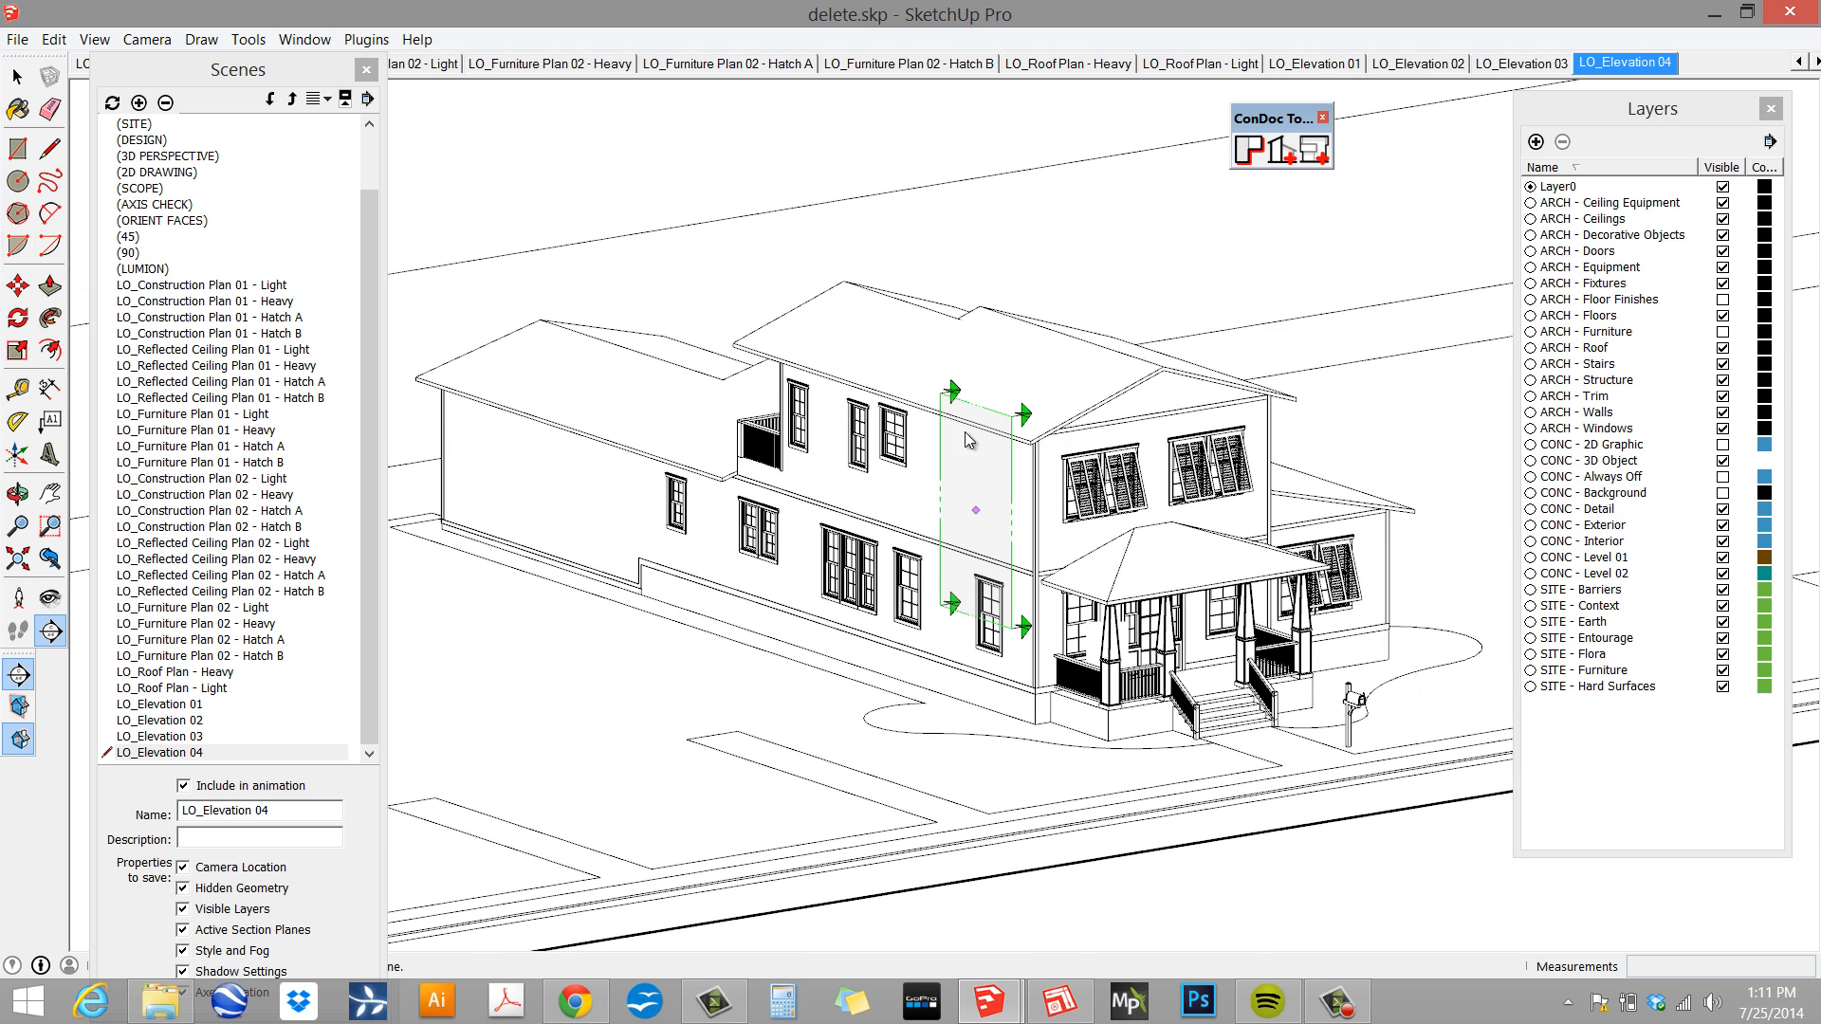
left_click(1164, 375)
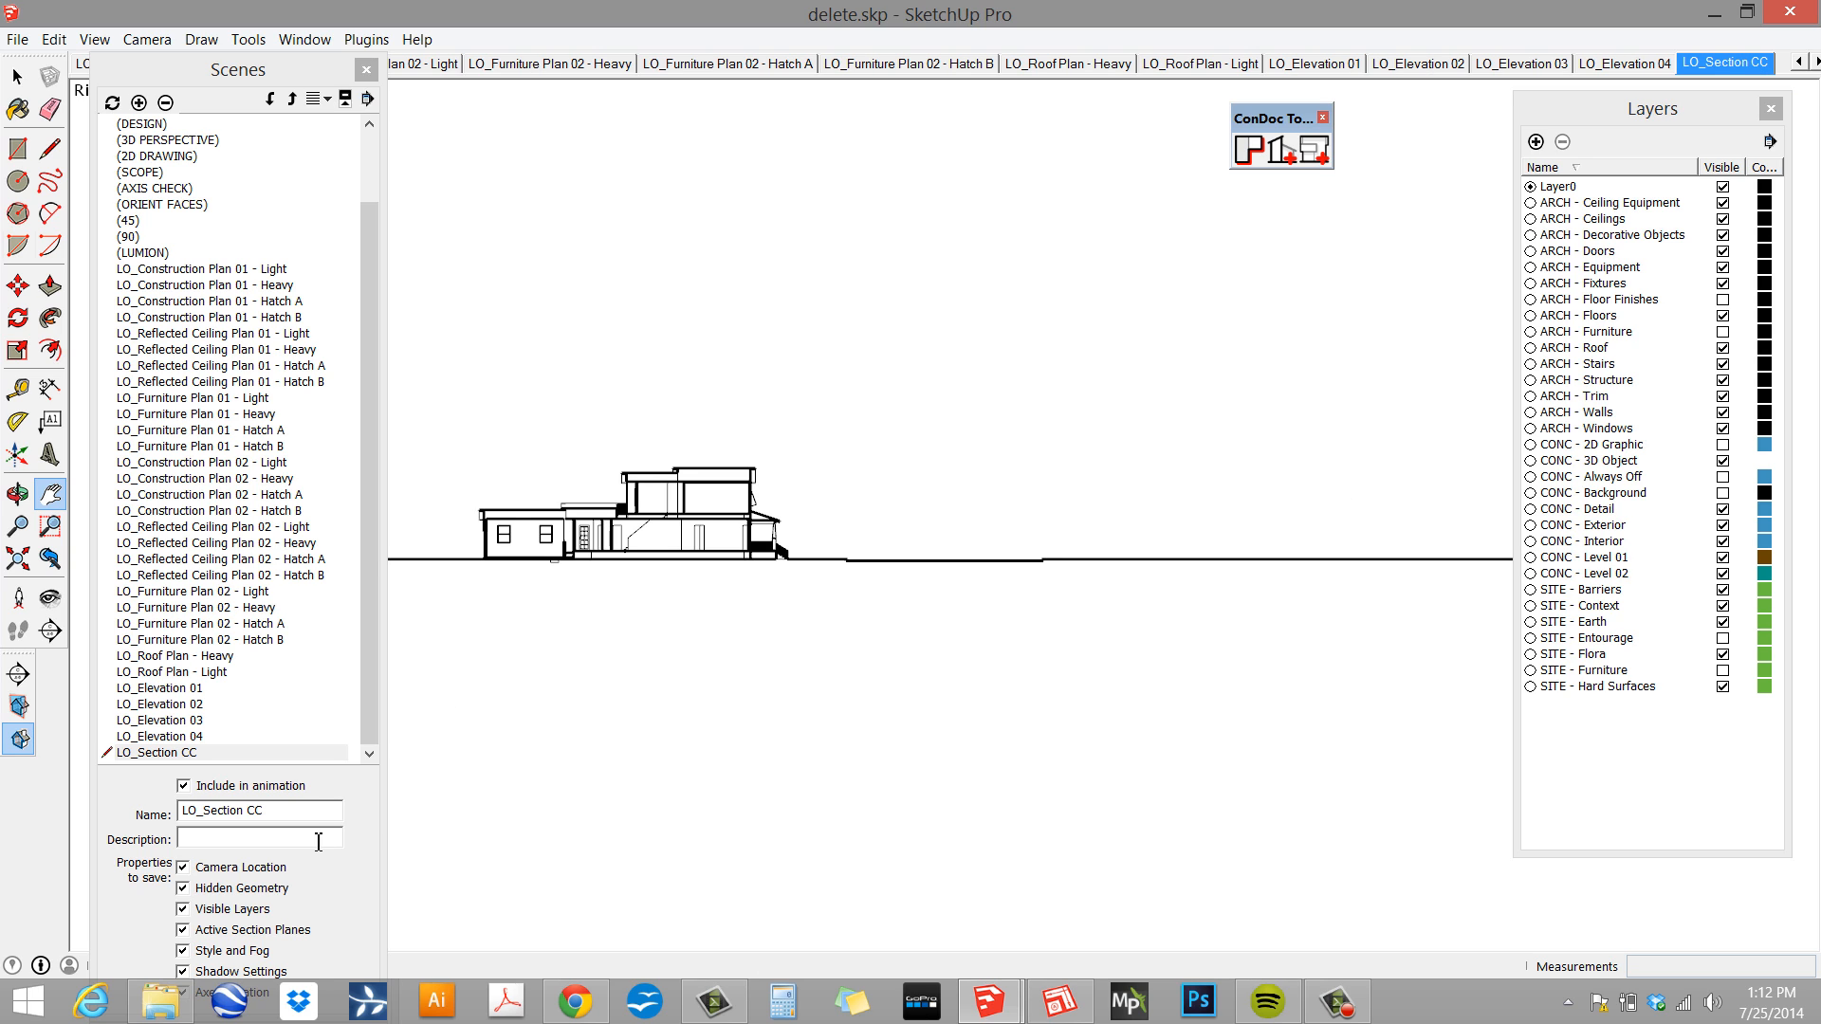
- Rename the section scene as LO_Section AA and update it with the enlarged view of the house
left_click(305, 810)
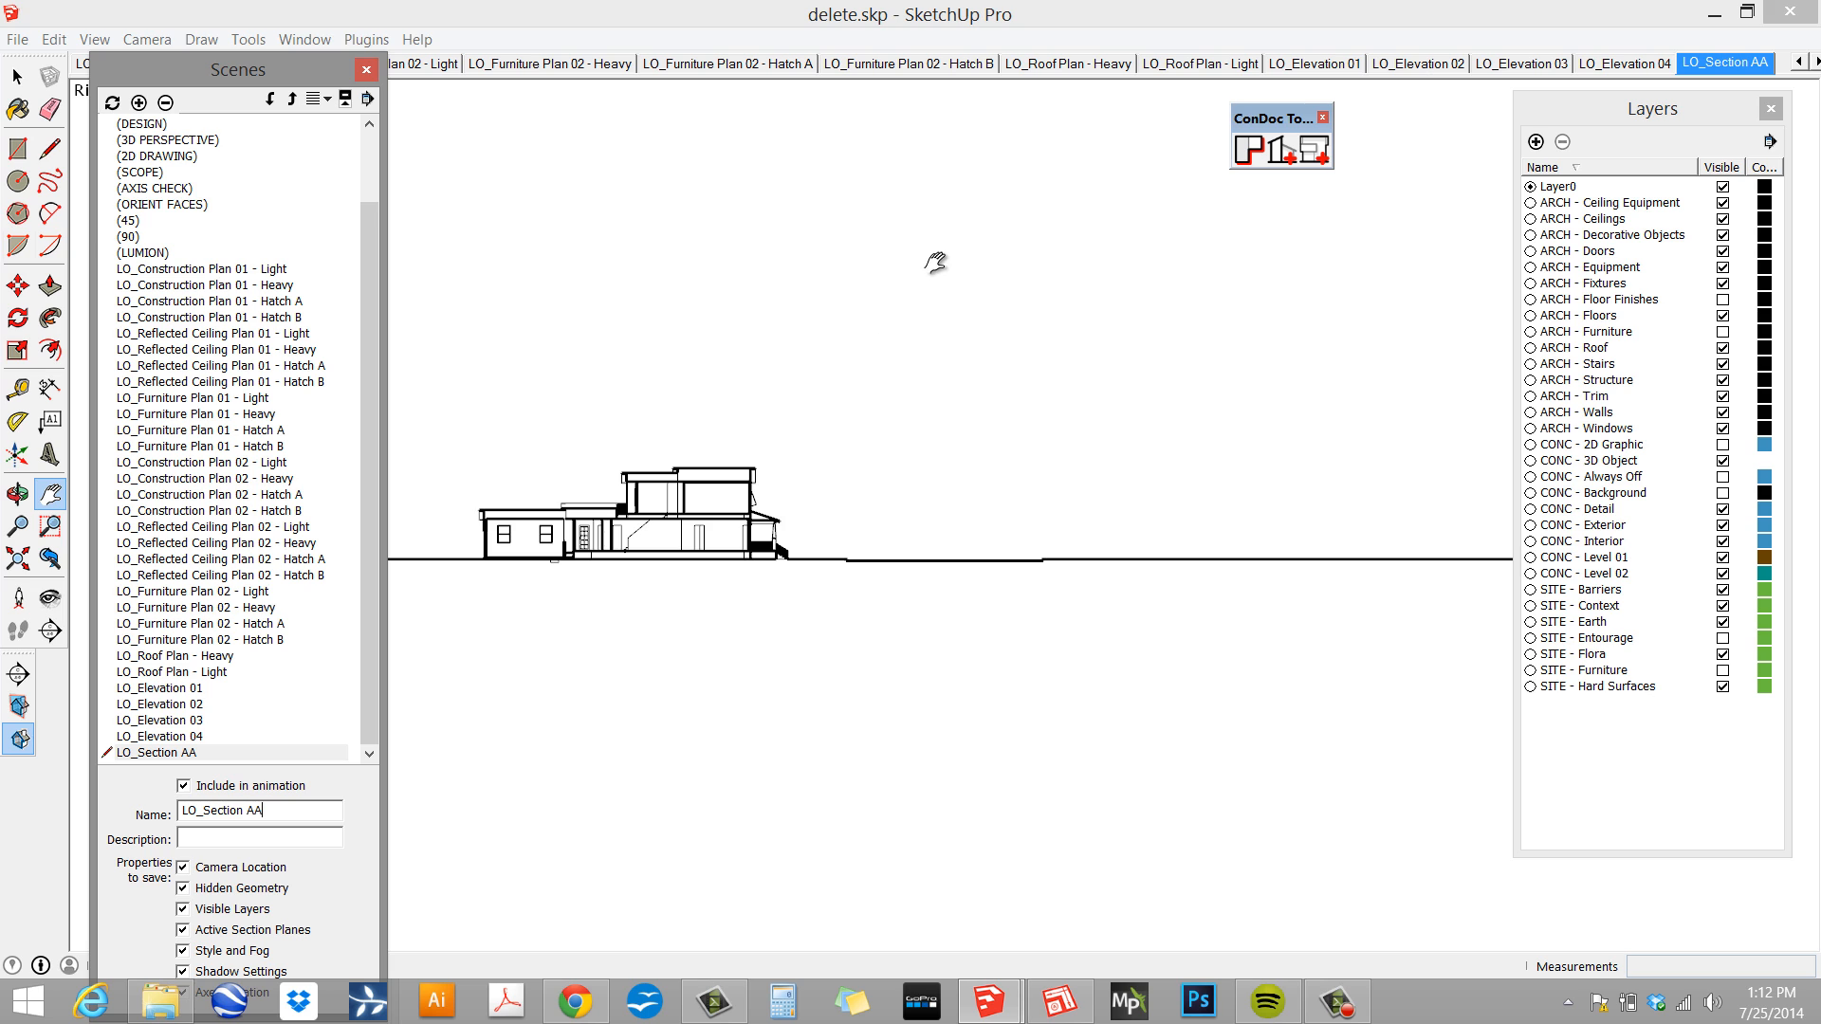
left_click(1717, 70)
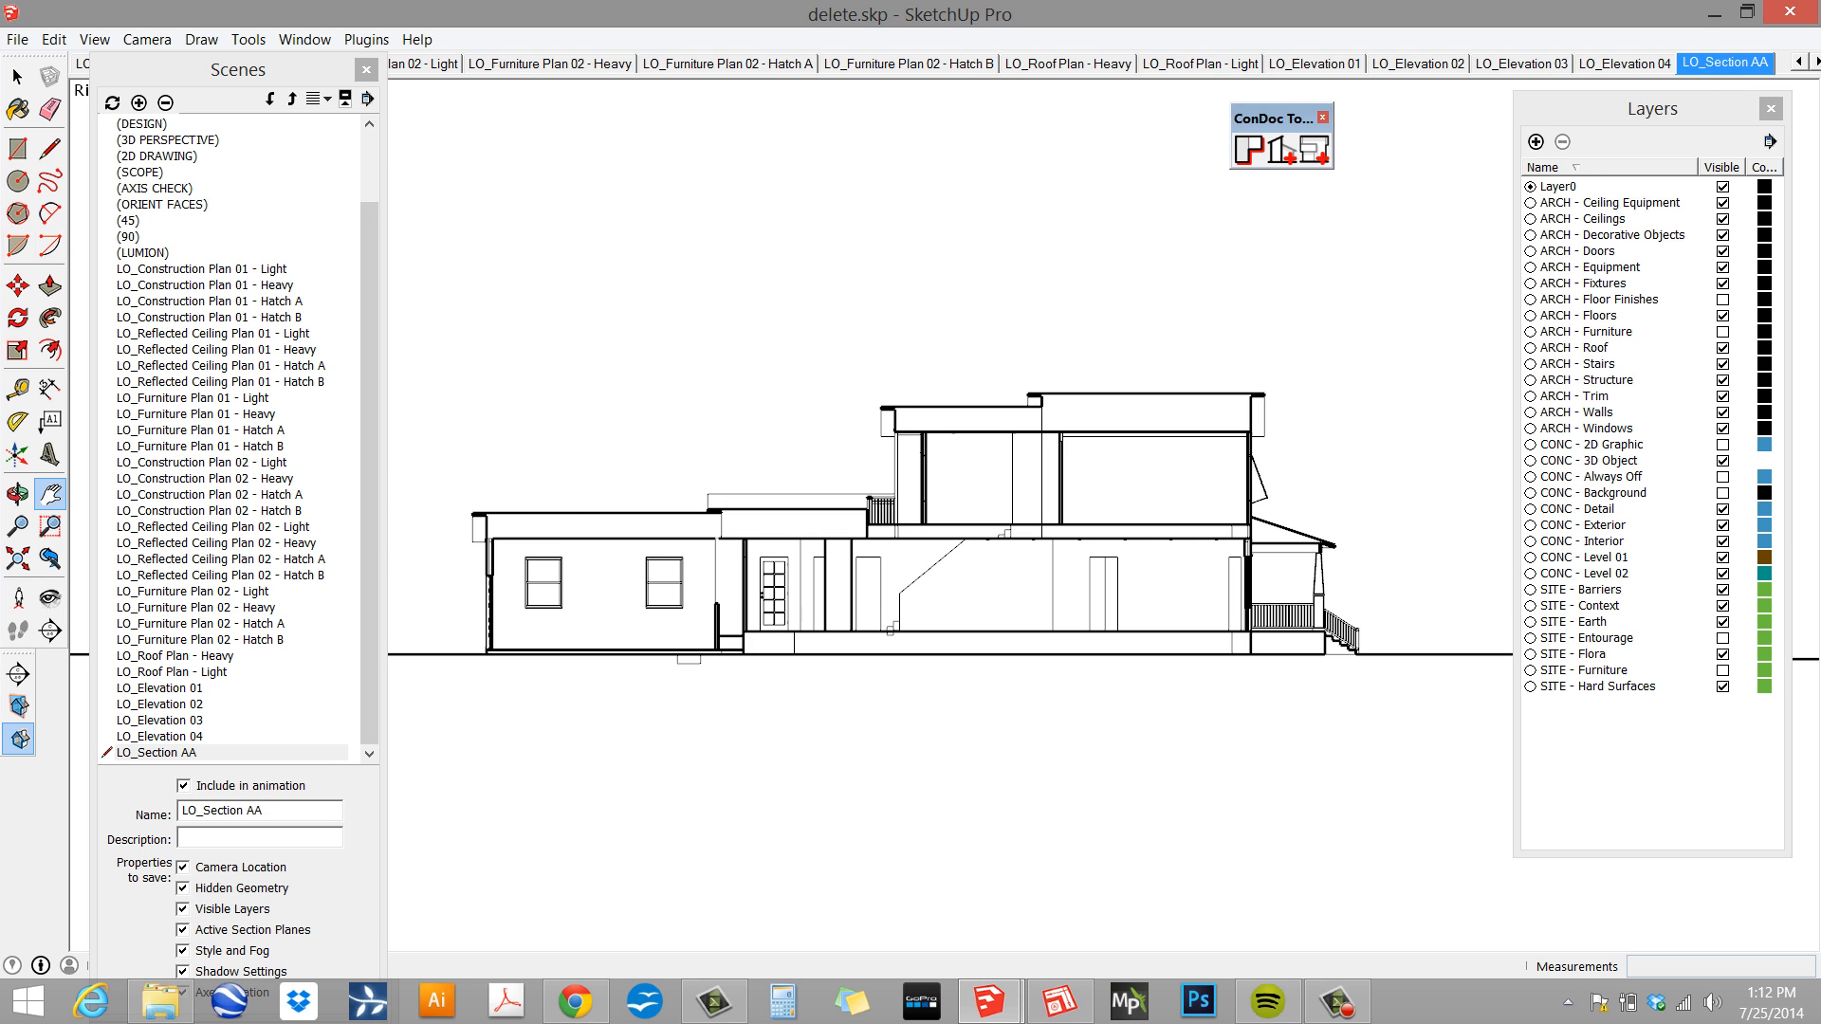
right_click(1739, 65)
left_click(1758, 153)
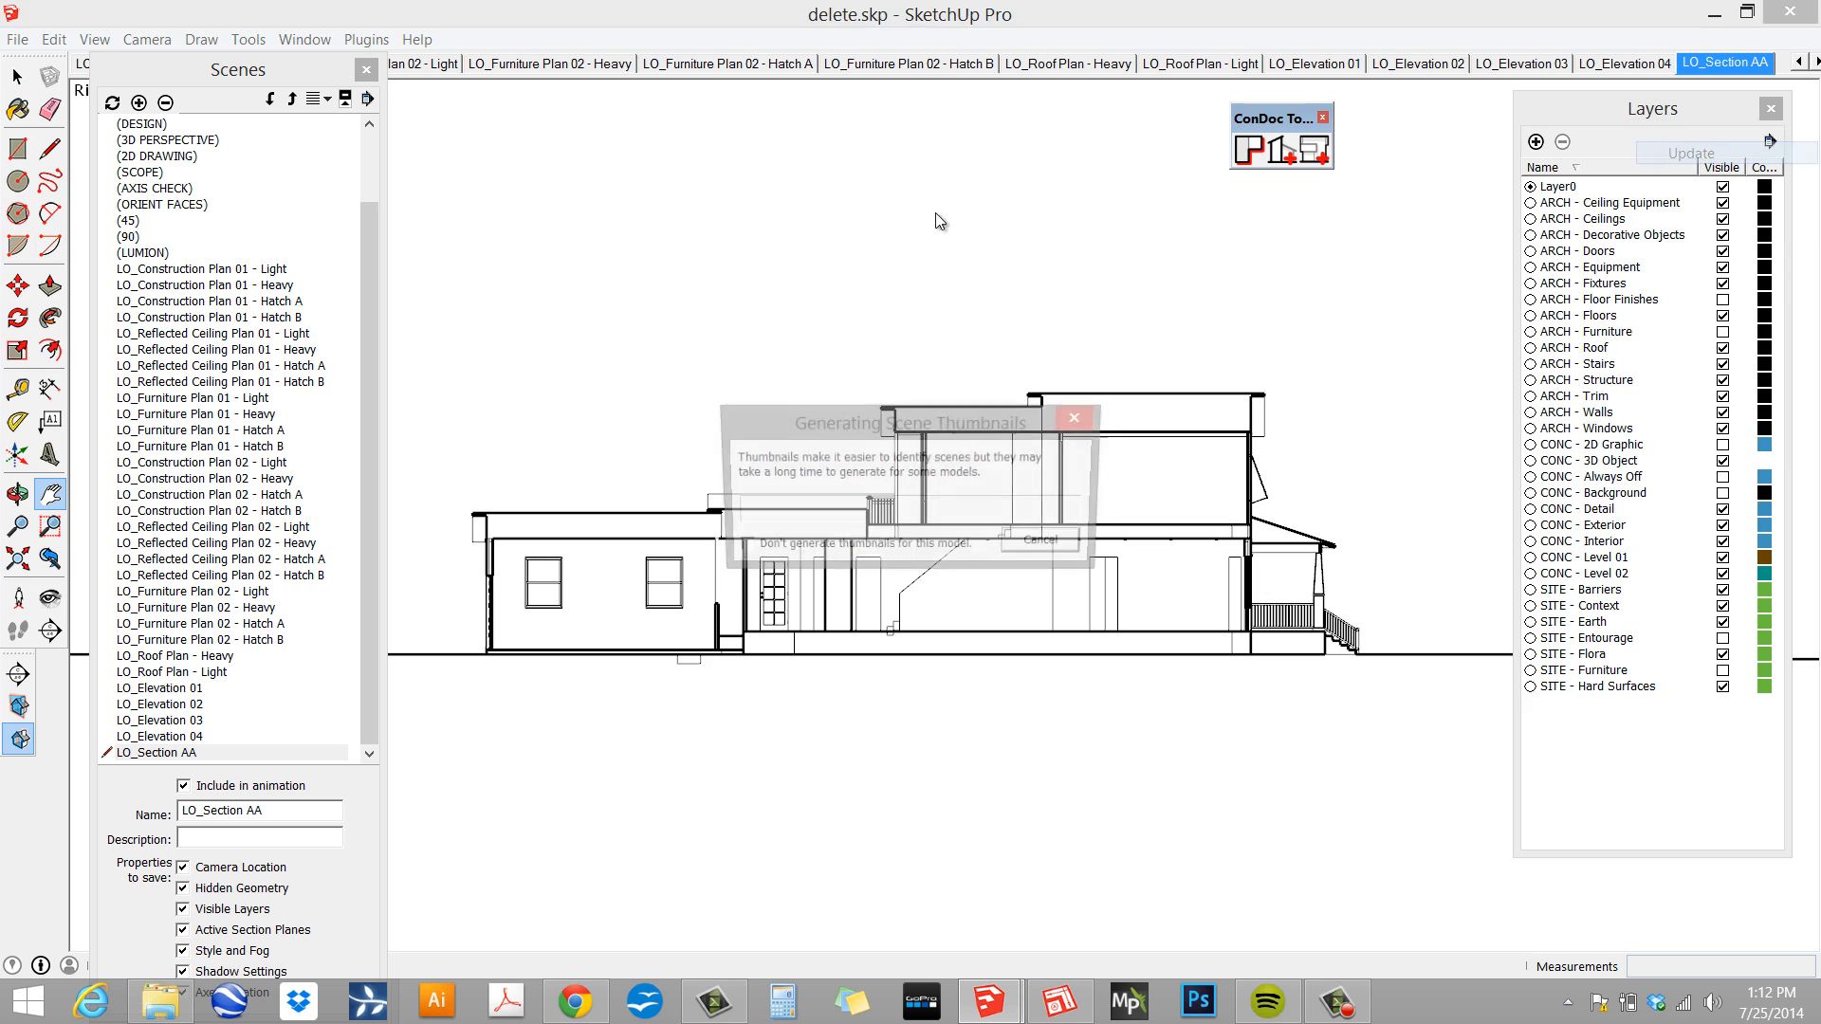
key("Return")
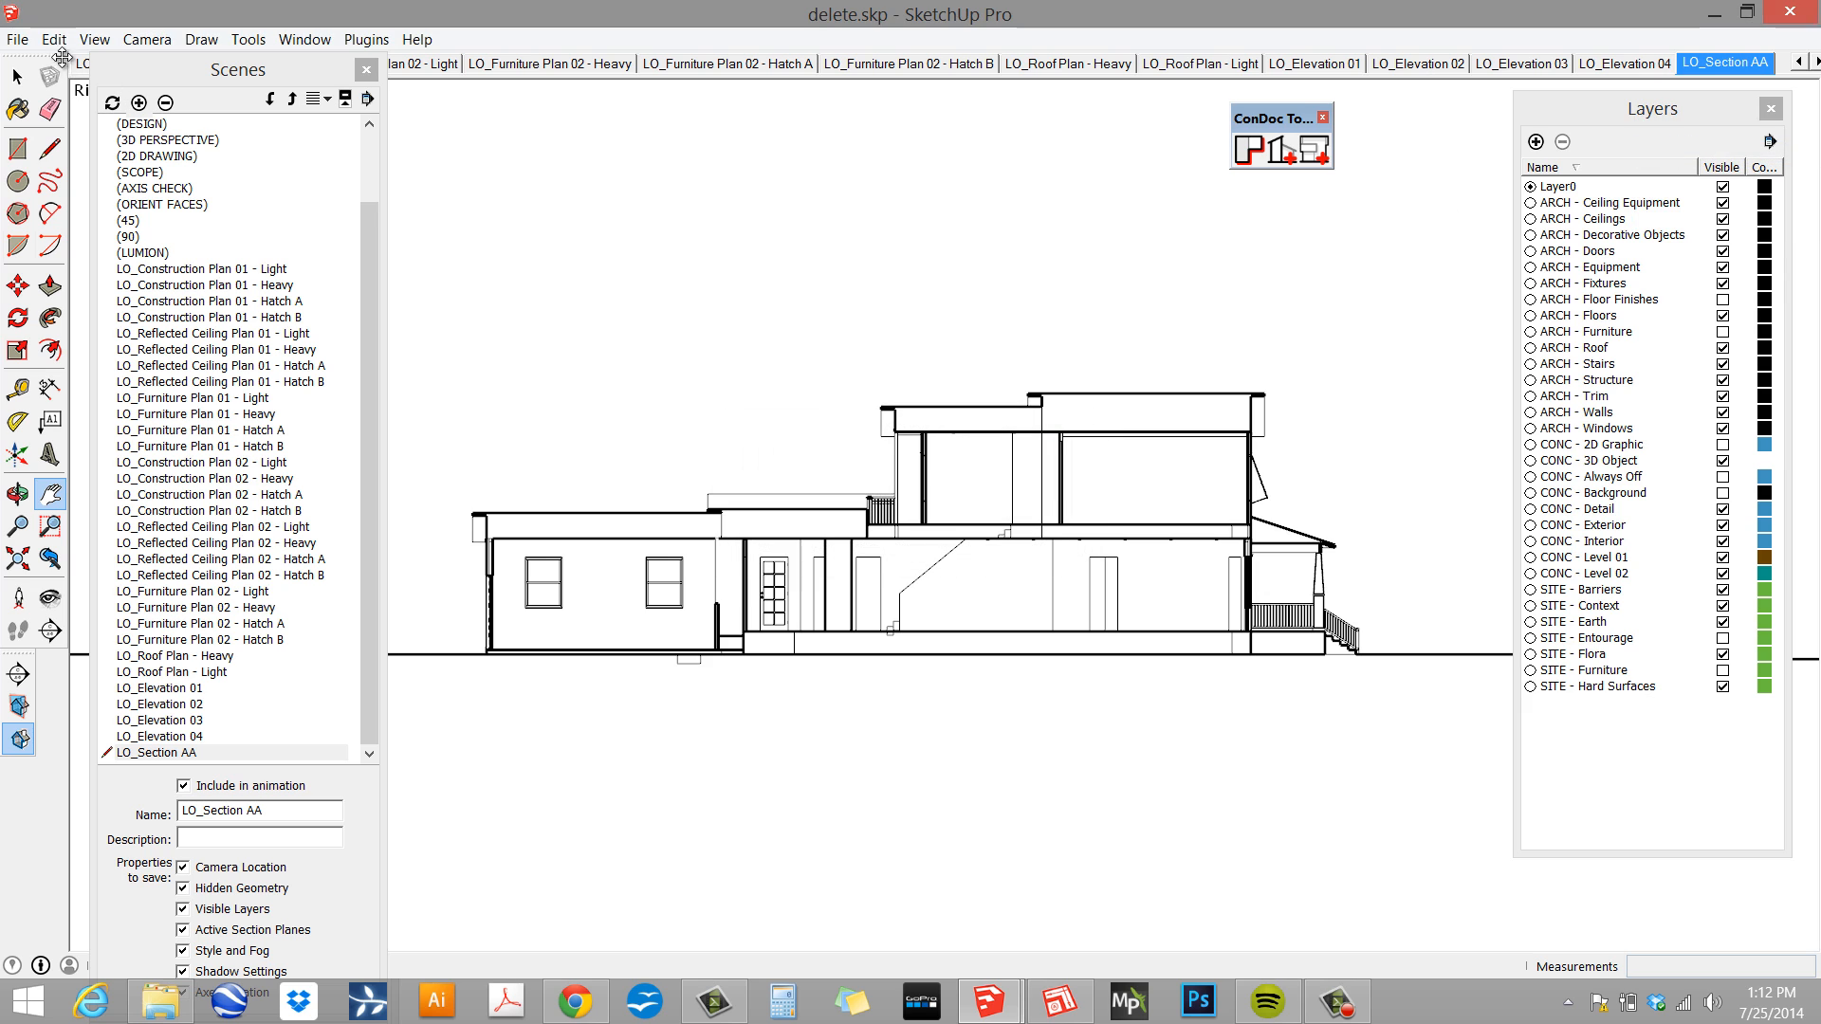
- Collapse the Scenes list, turn on all layers with the (ALL ON) scene, and switch to the (DESIGN) scene
left_click(1799, 62)
left_click(1799, 63)
left_click(1799, 62)
left_click(1799, 63)
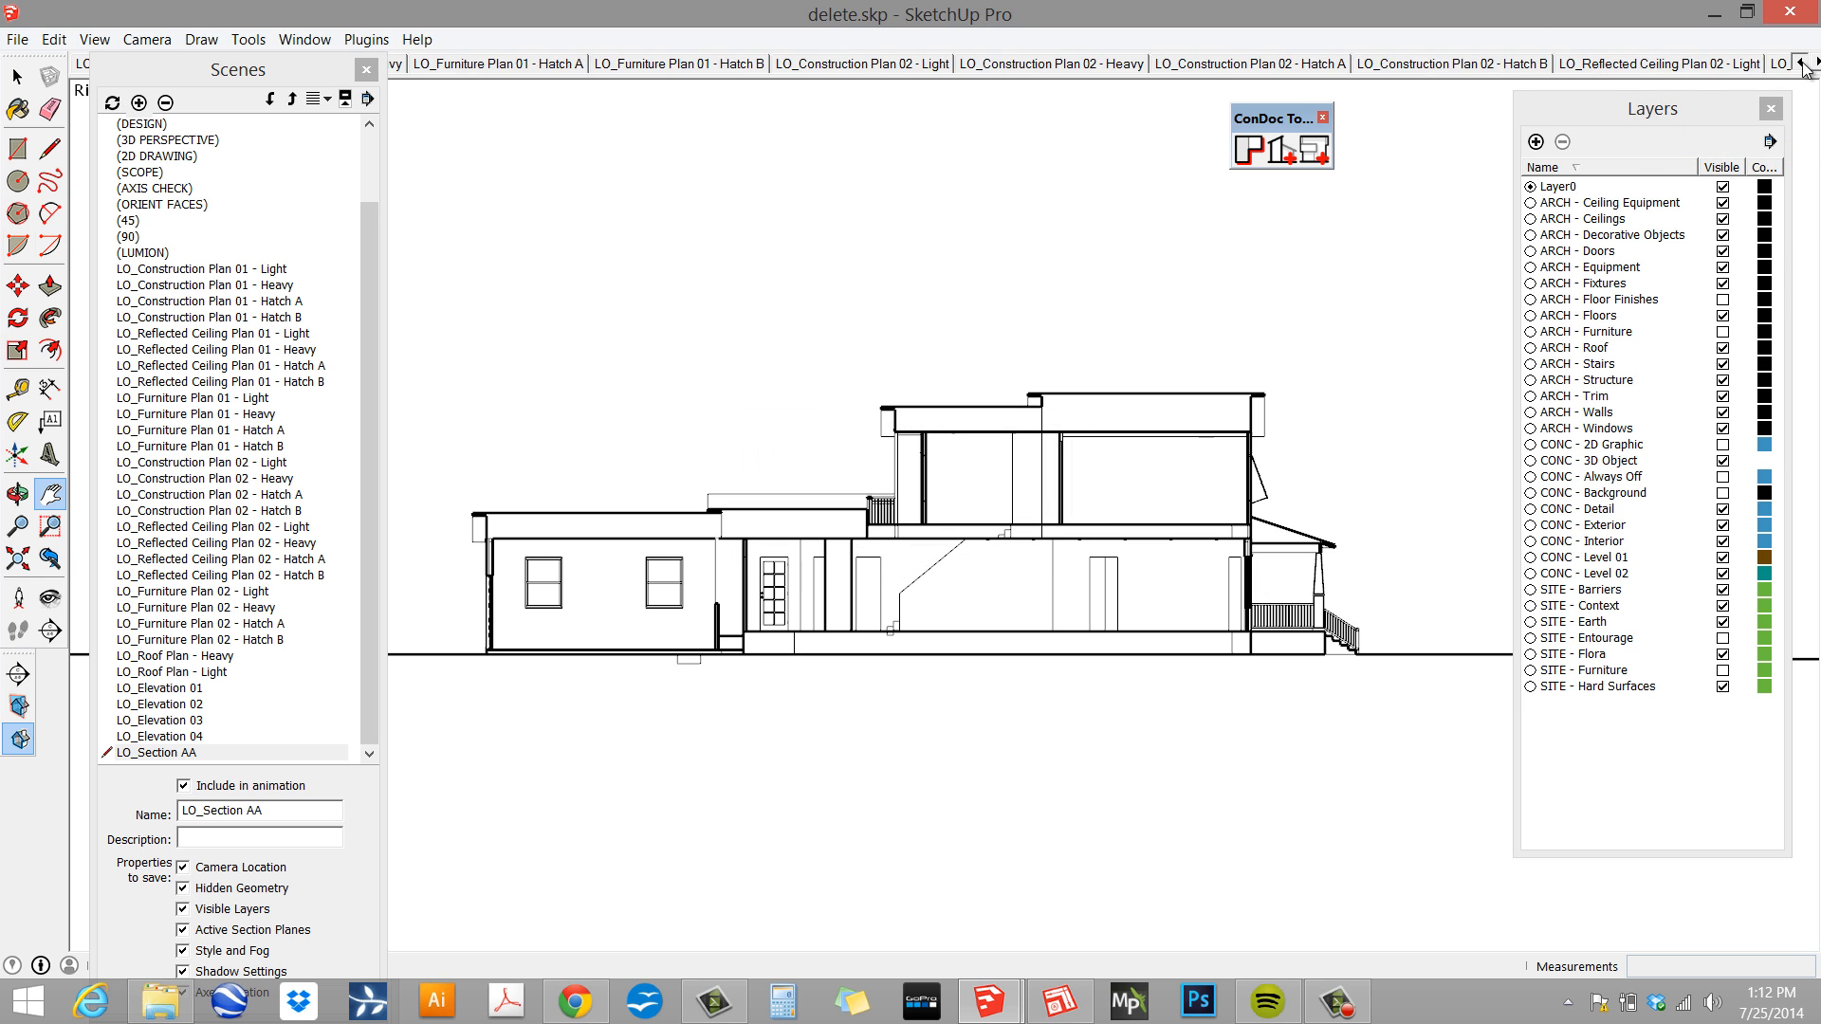
left_click(1799, 63)
left_click(1800, 64)
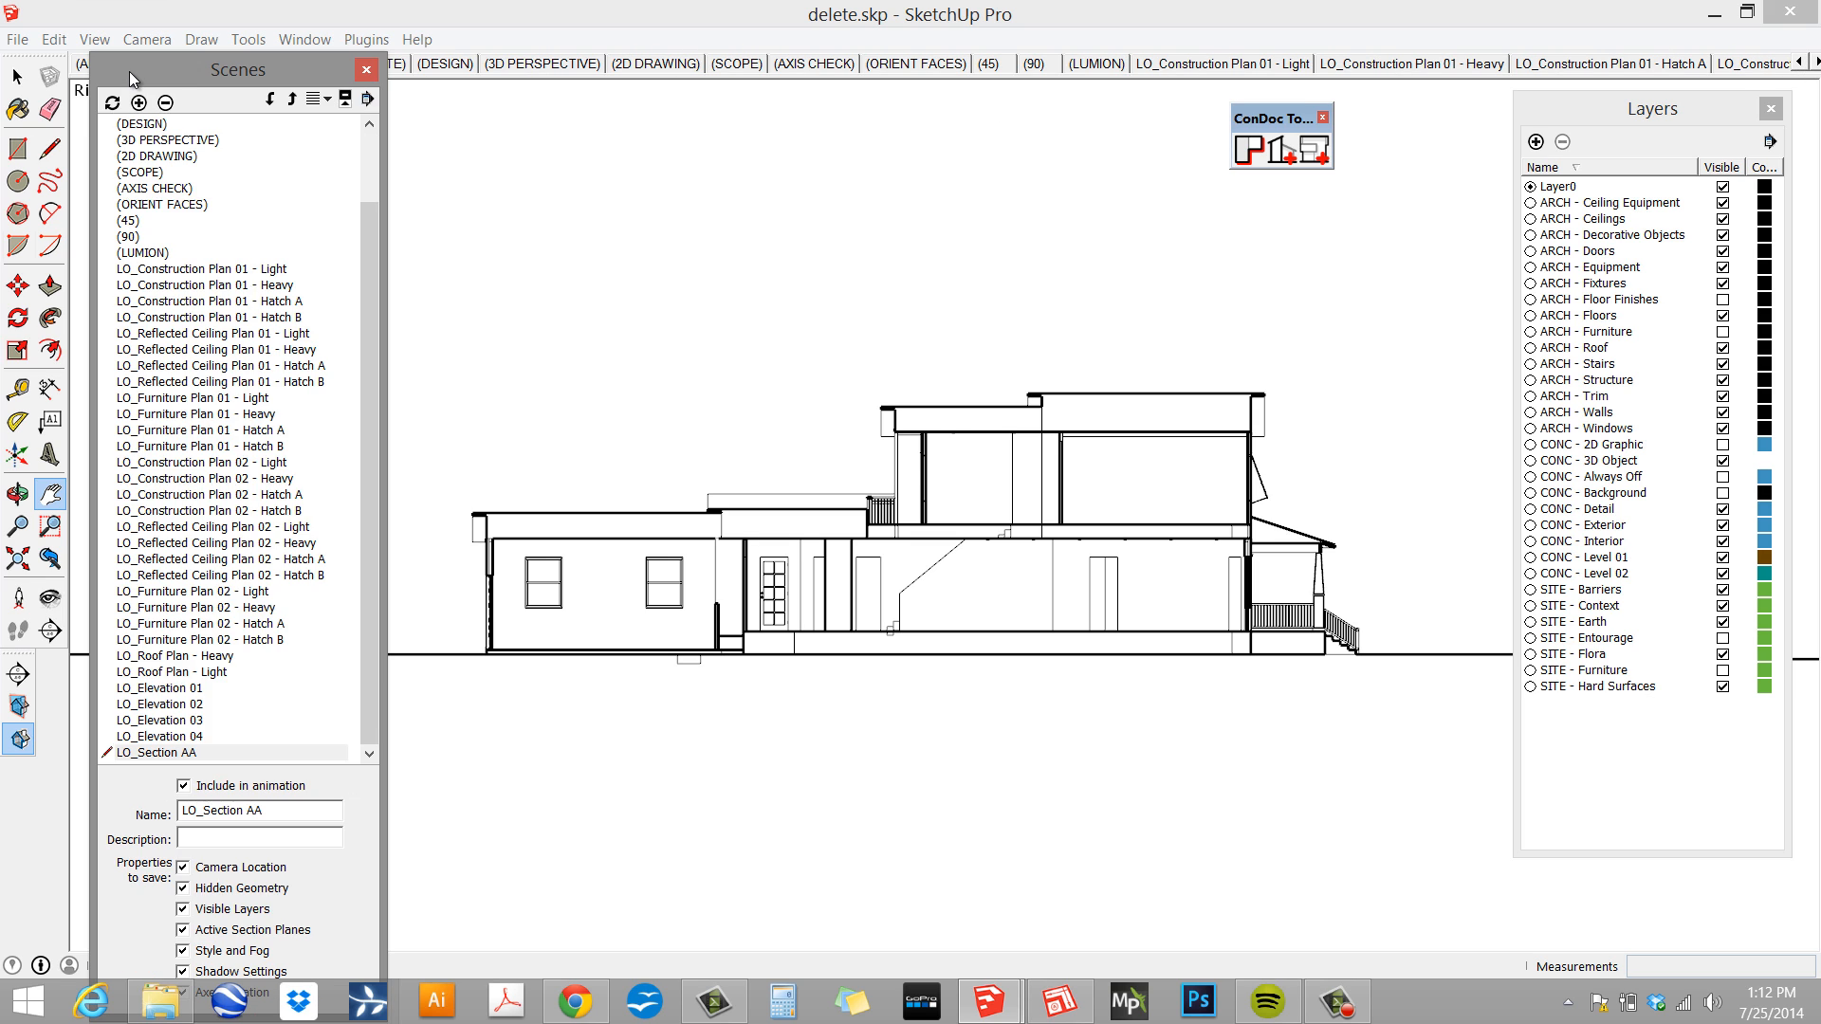
left_click(199, 79)
left_click_drag(198, 79, 187, 180)
left_click(100, 63)
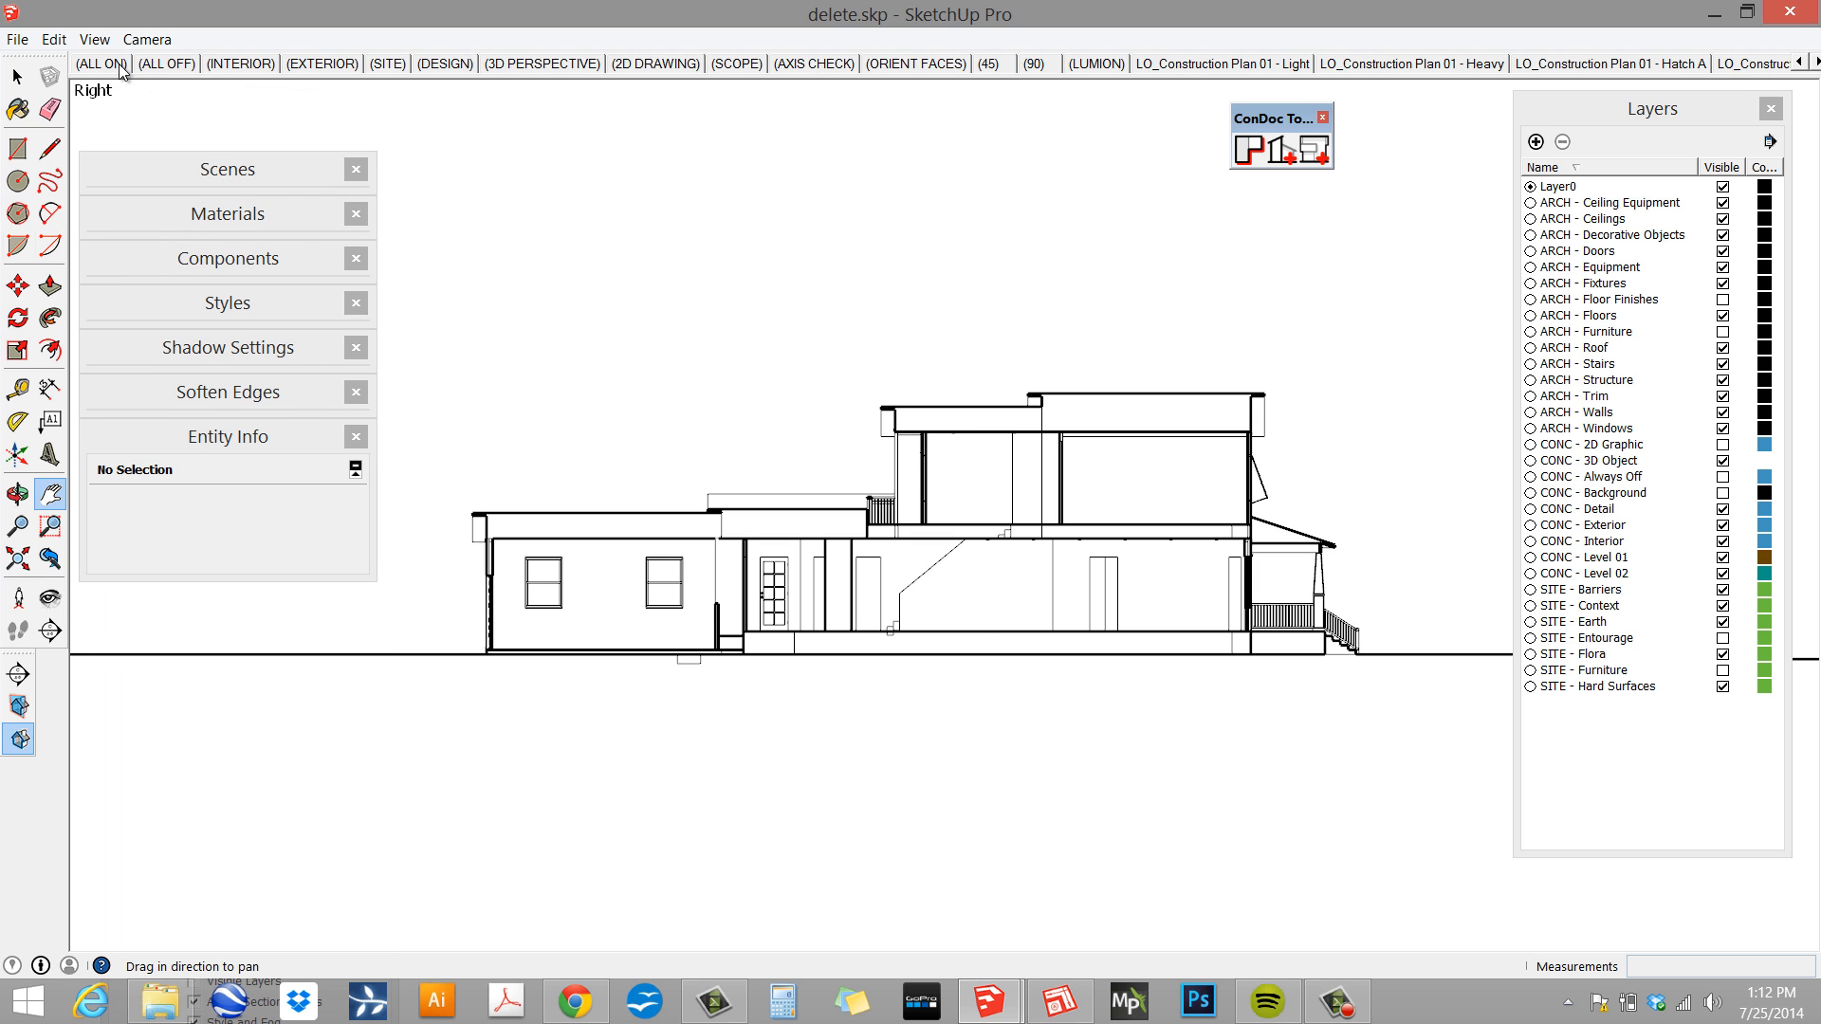
left_click(463, 67)
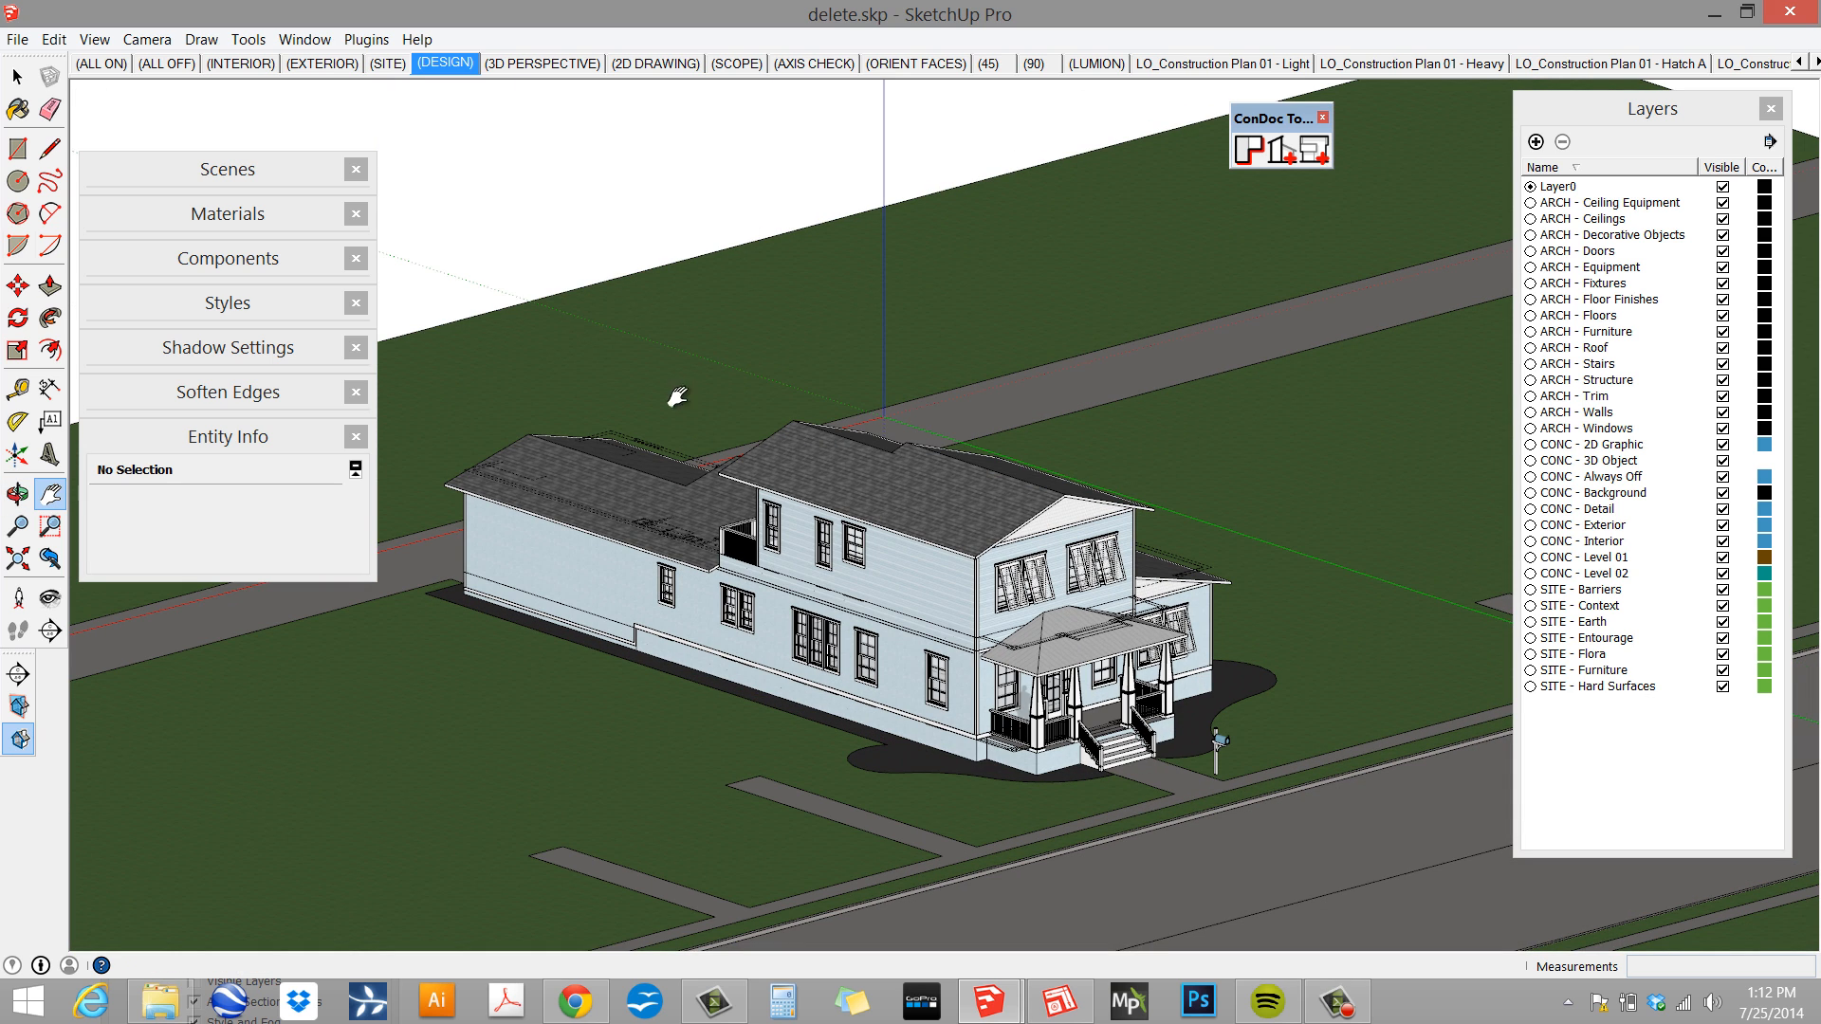
- Set the camera to perspective and frame the house from its front porch corner
left_click(147, 39)
left_click(187, 169)
scroll(949, 527, "up", 7)
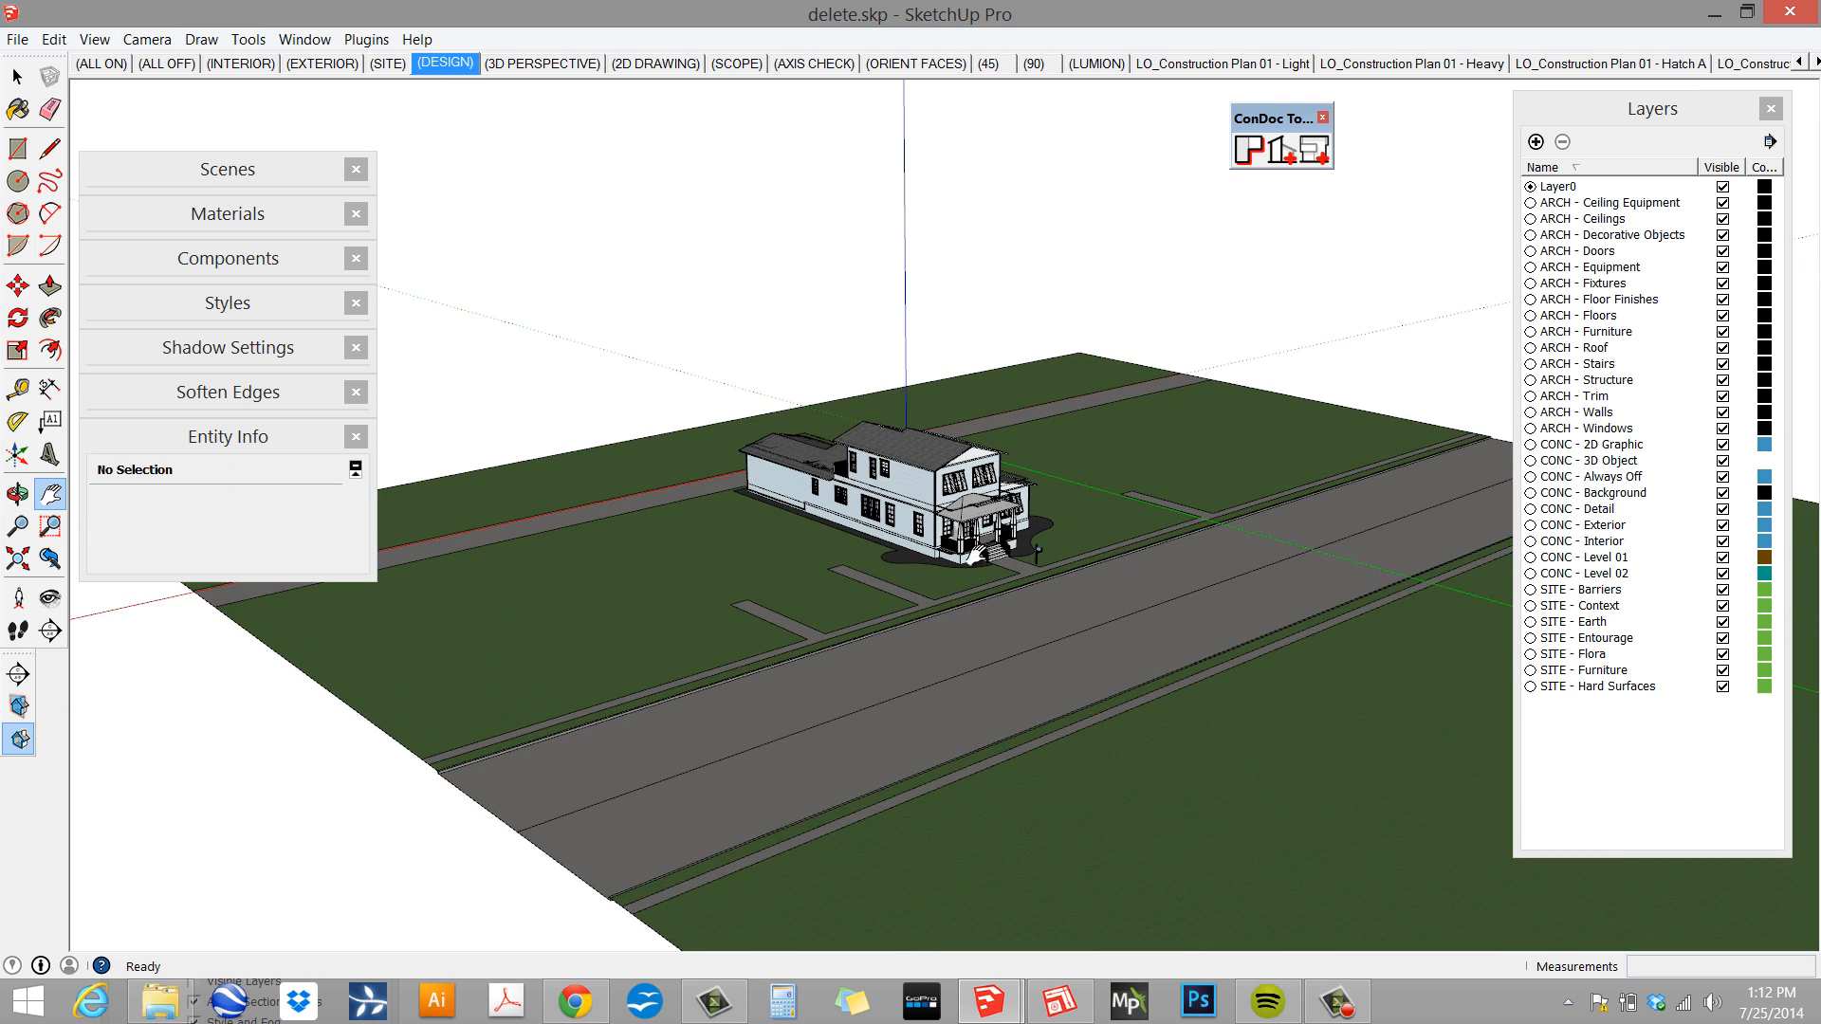
middle_click_drag(948, 527, 839, 484)
scroll(835, 502, "up", 3)
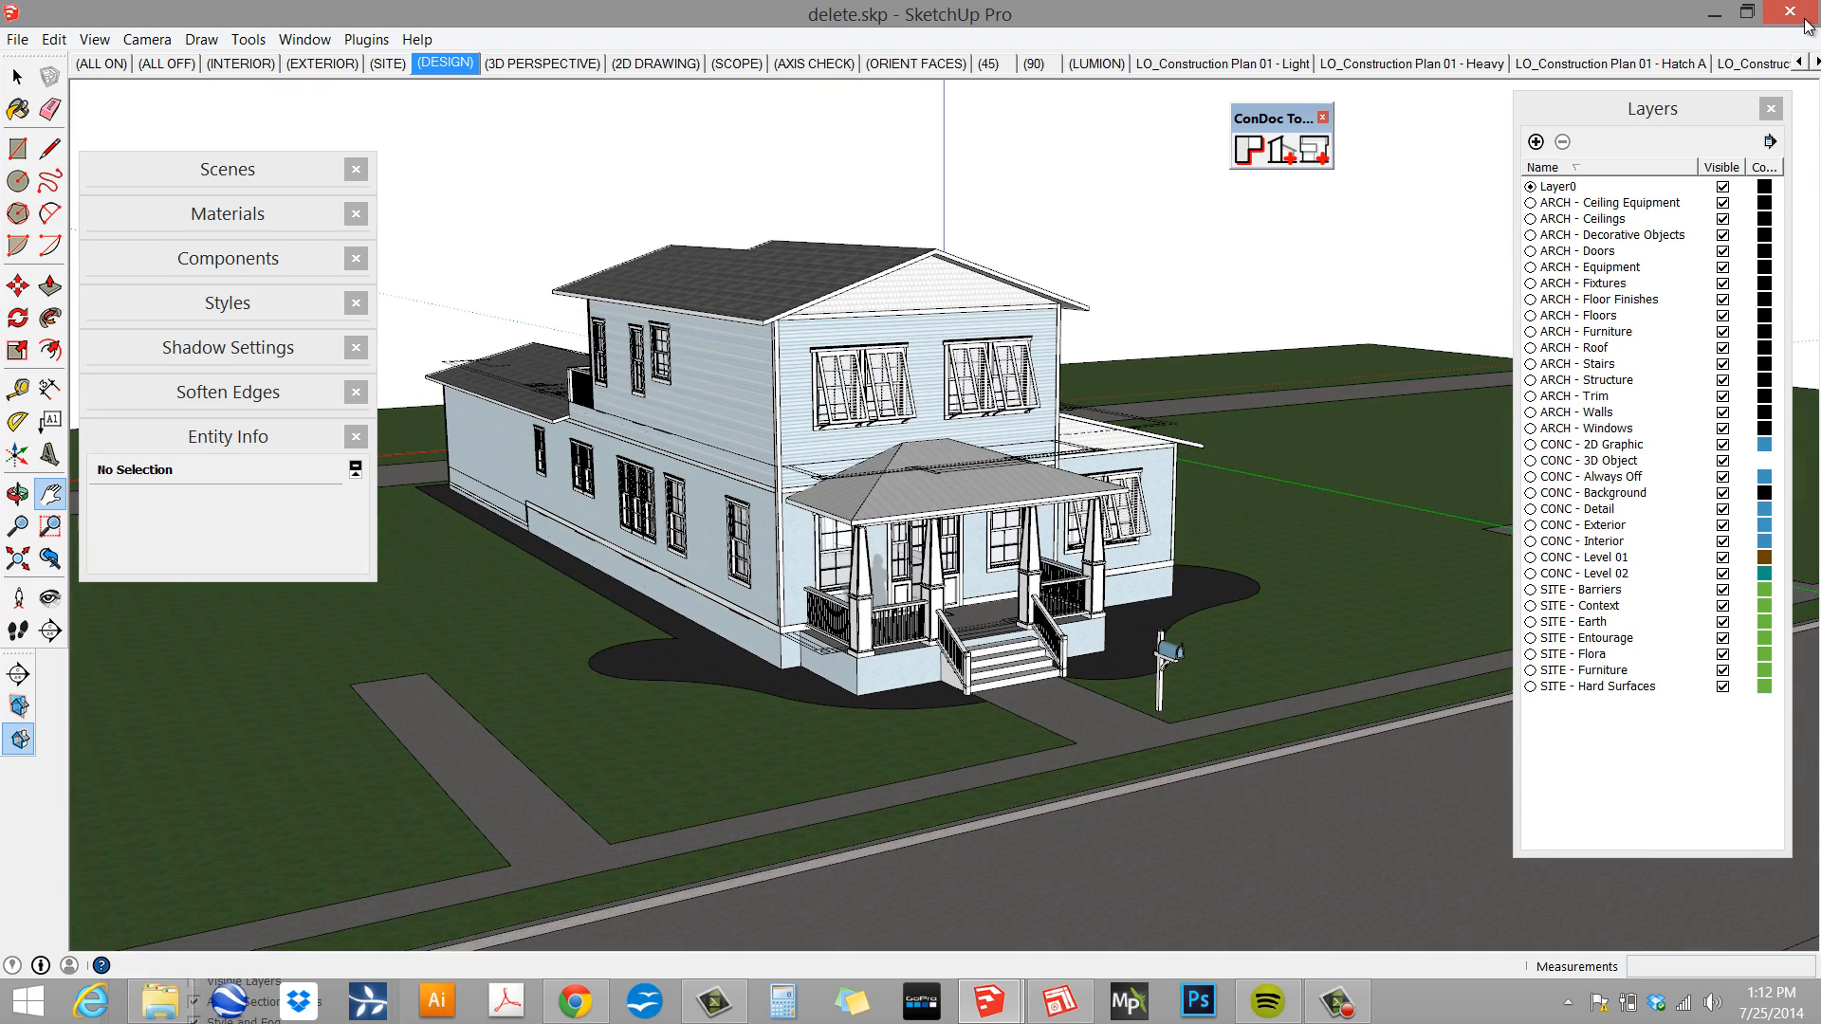
- Close the delete.skp model and save its changes
left_click(17, 40)
left_click(1790, 11)
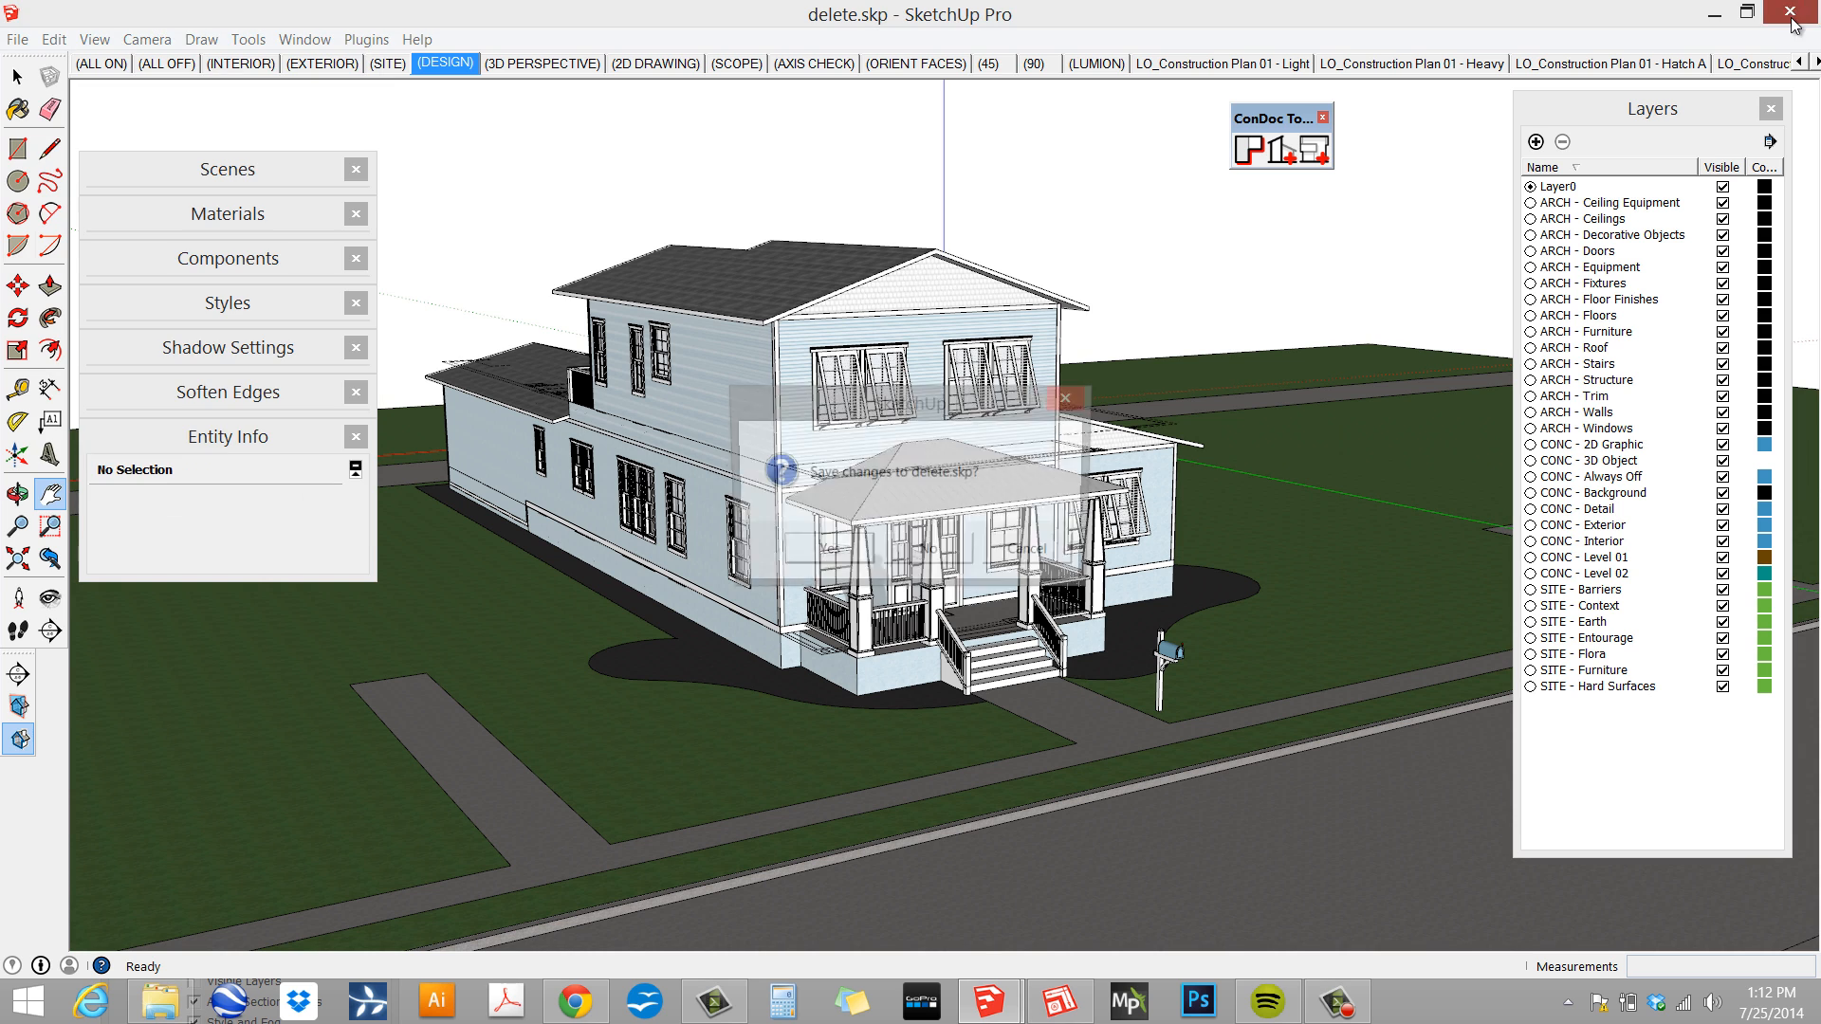
left_click(836, 556)
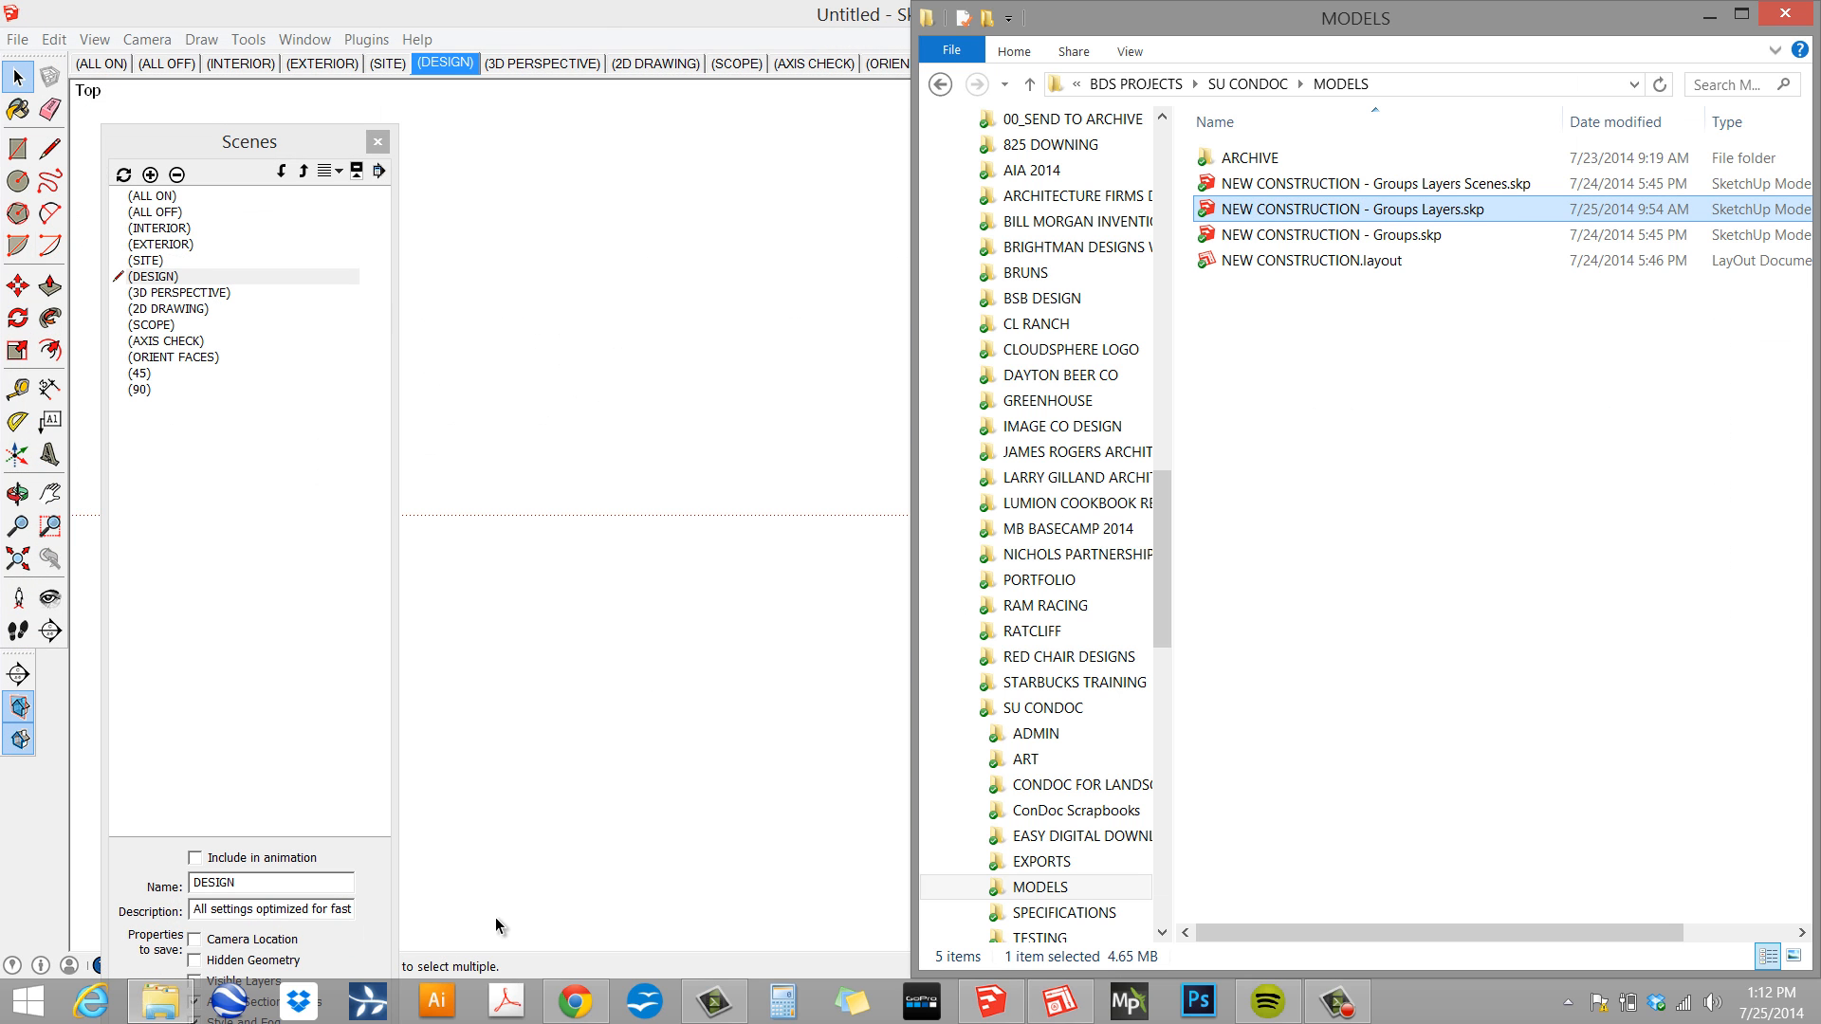
- Switch to LayOut and start a new document from the TSWFA_11x17 Landscape - Presentation Style template
left_click(1072, 1001)
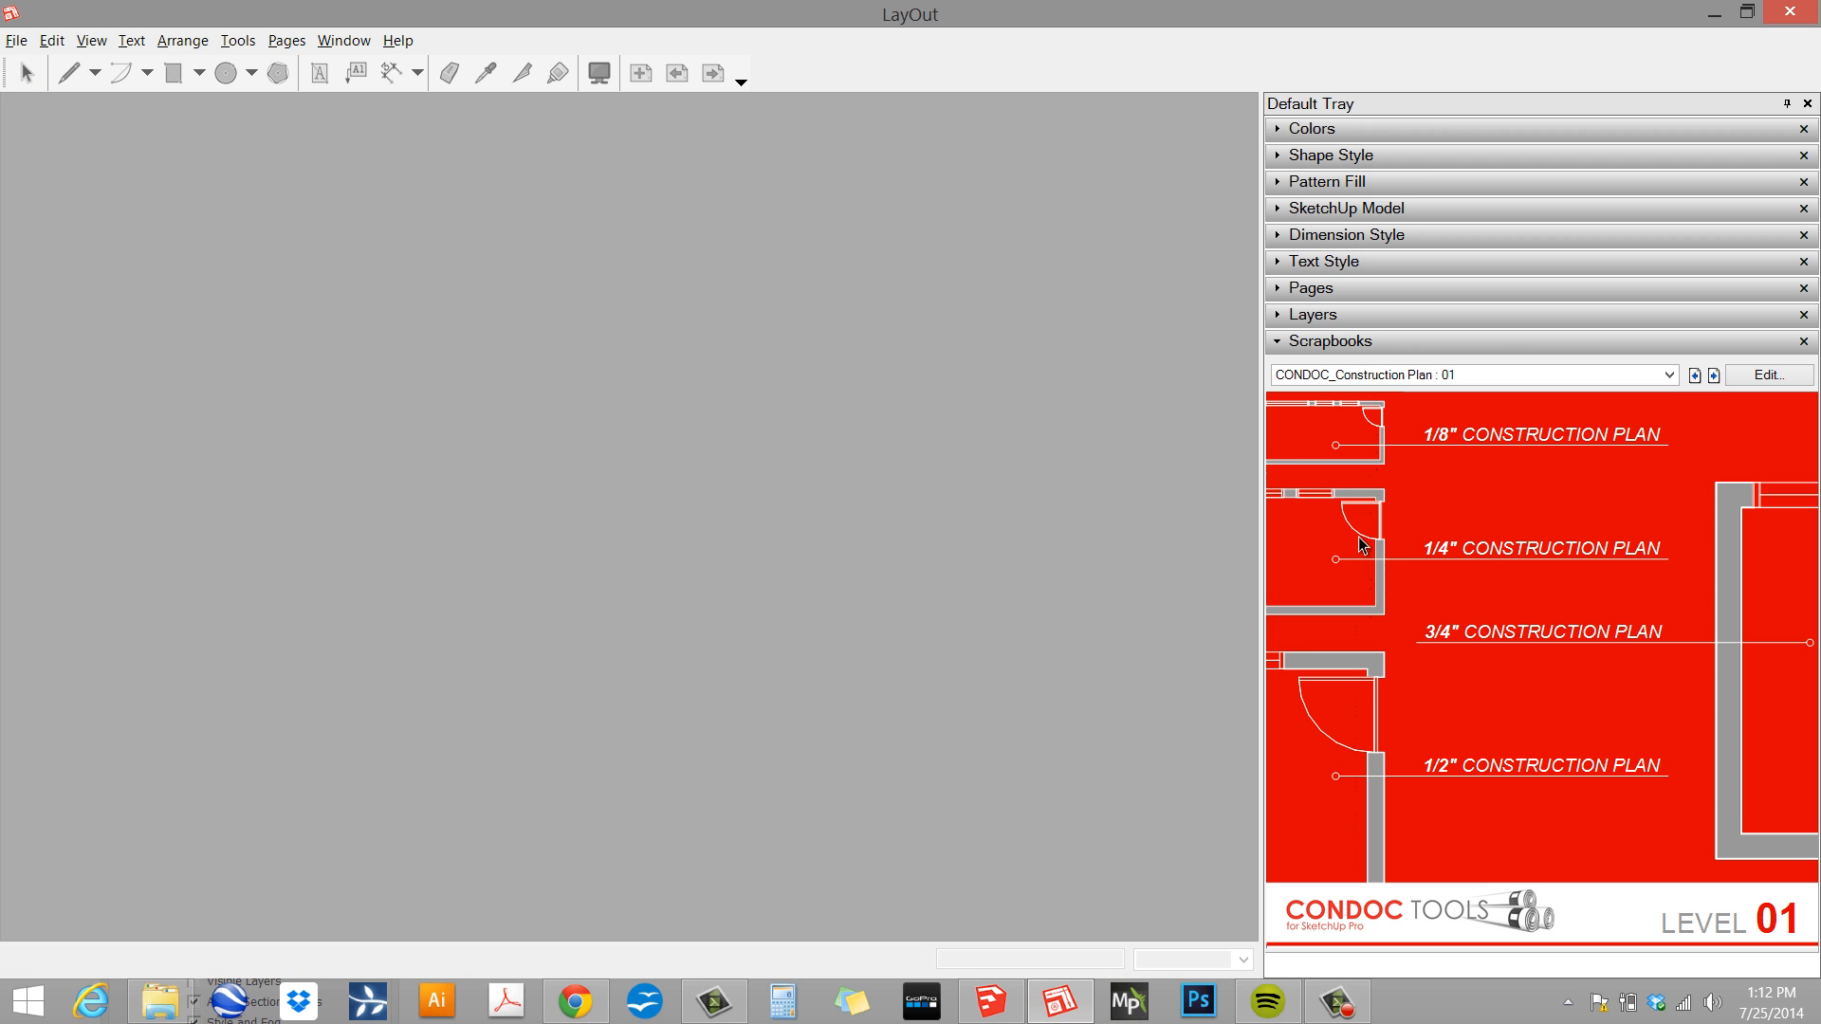
left_click(16, 40)
left_click(38, 65)
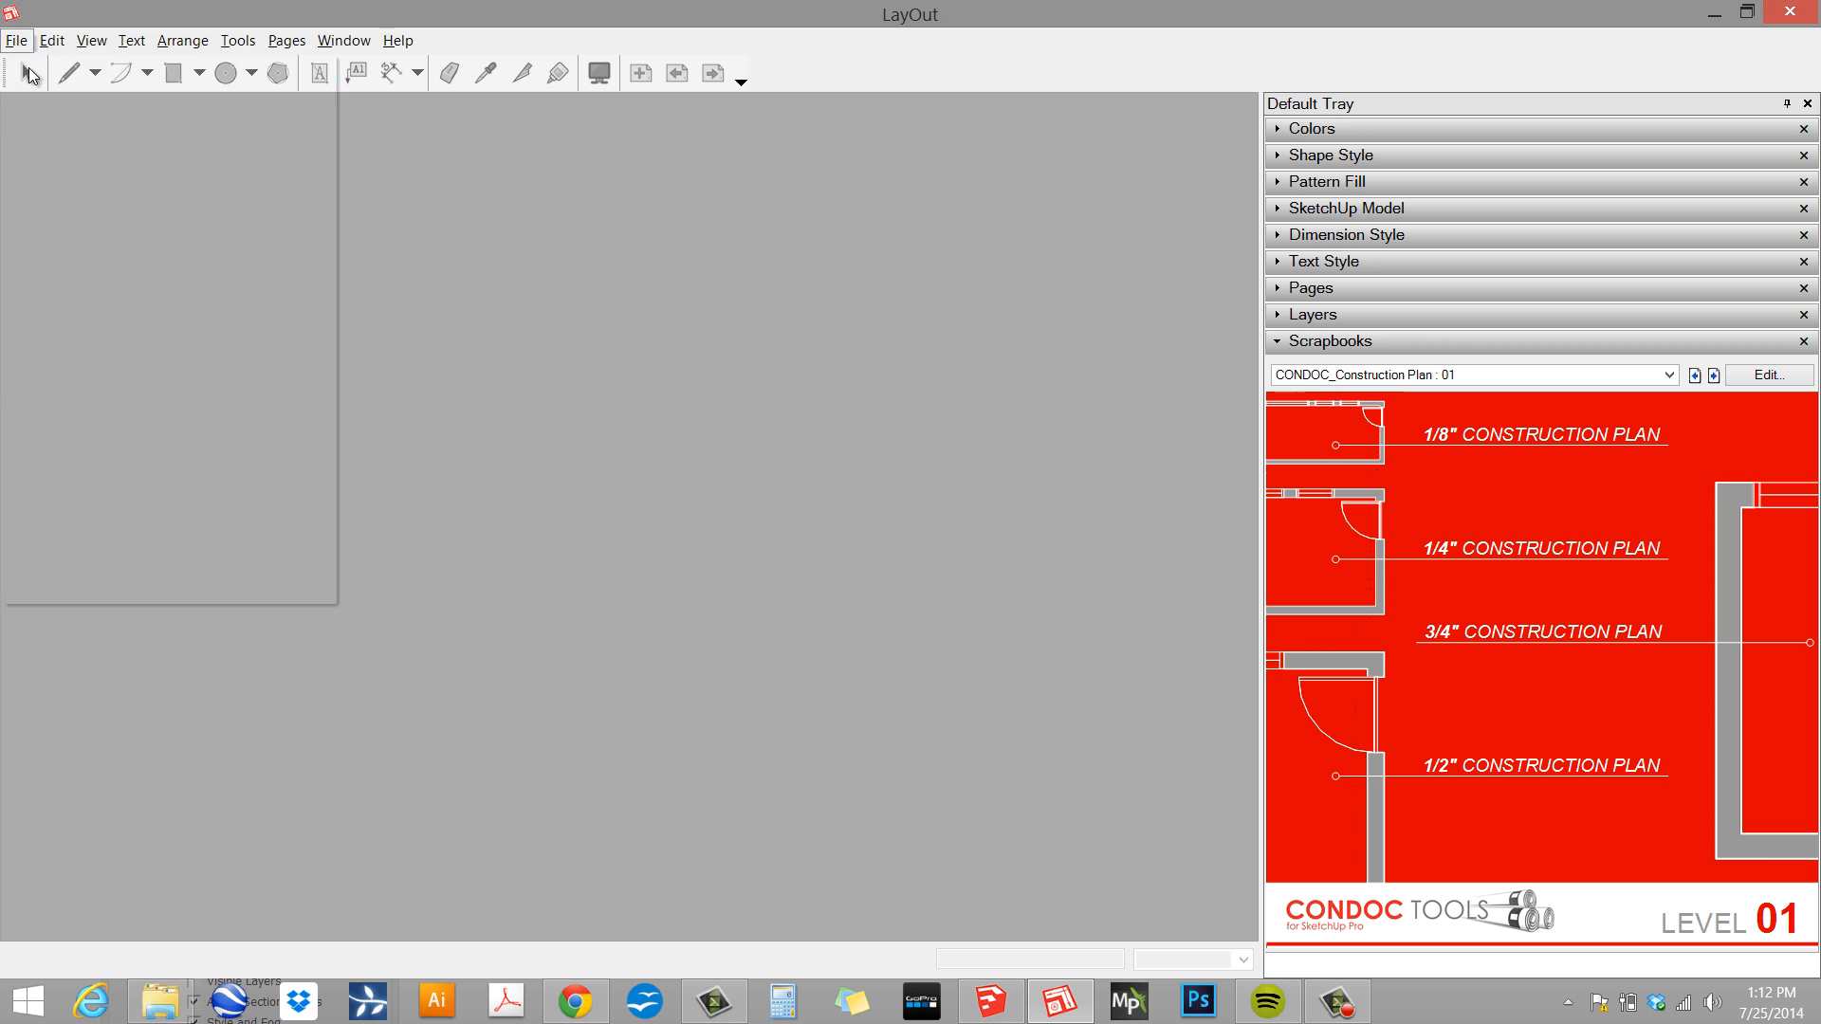
left_click(70, 87)
left_click(115, 203)
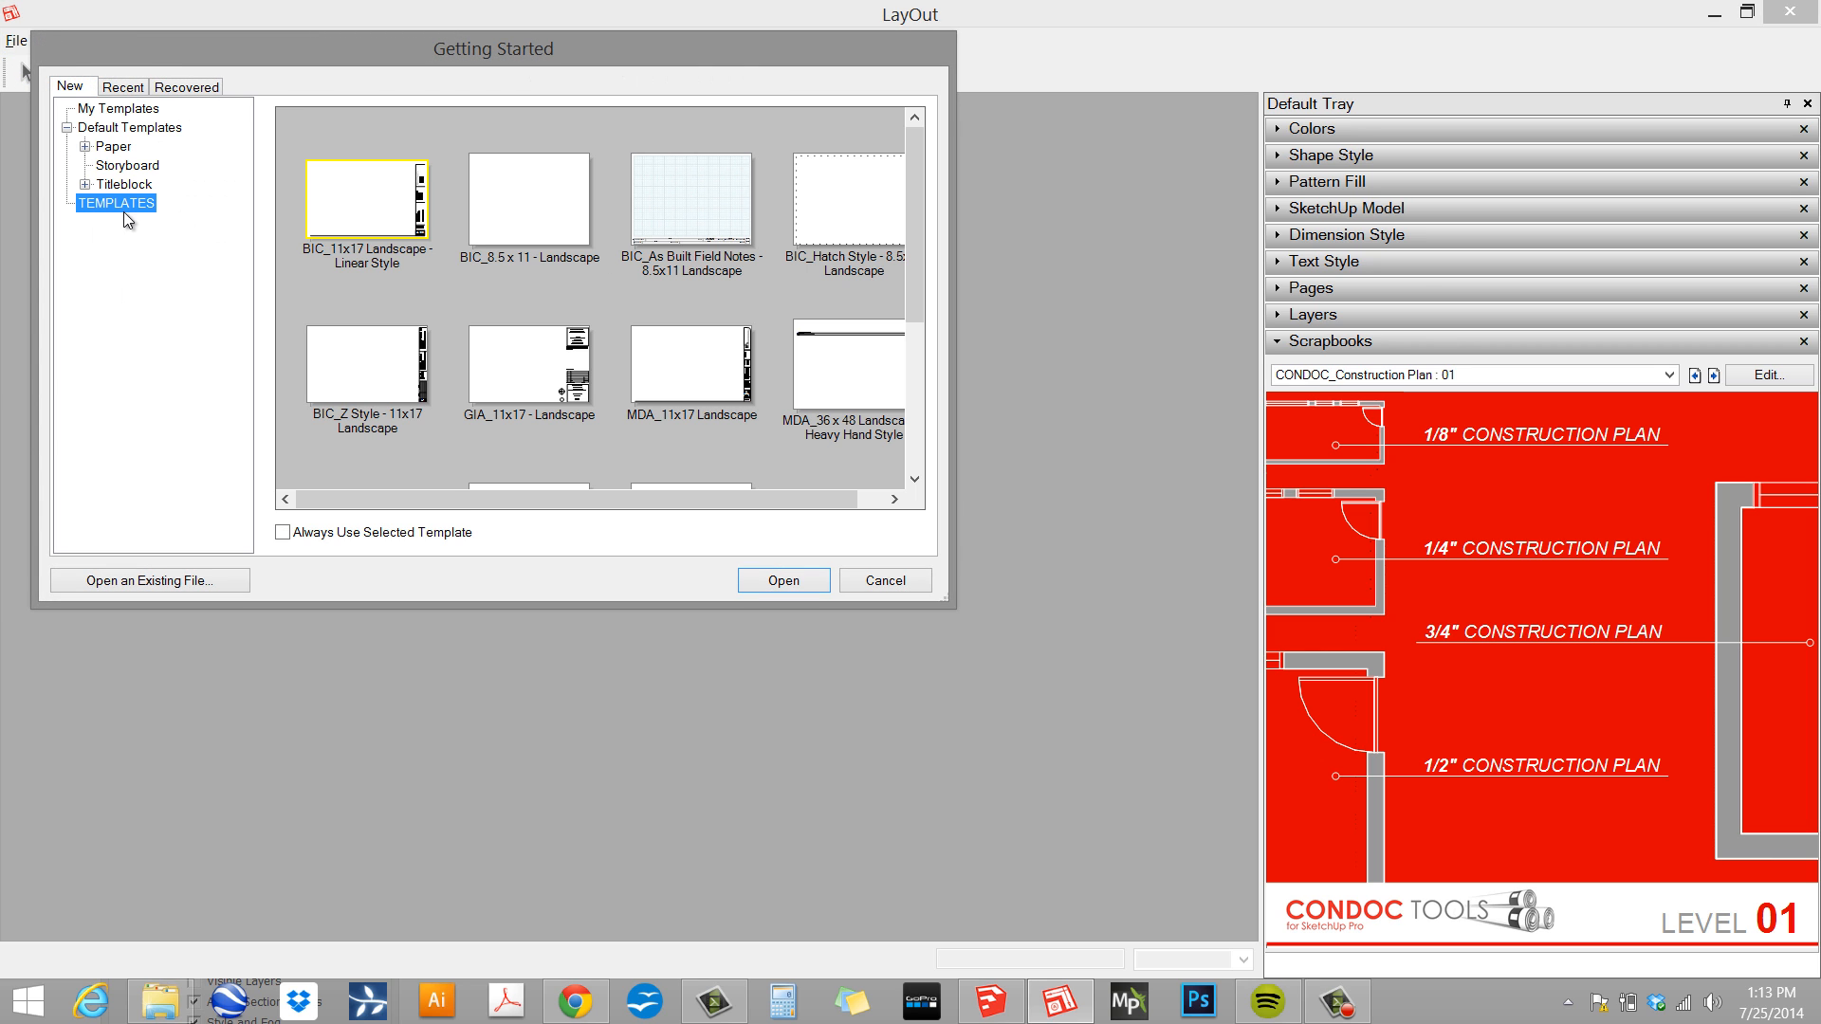
left_click_drag(916, 256, 916, 403)
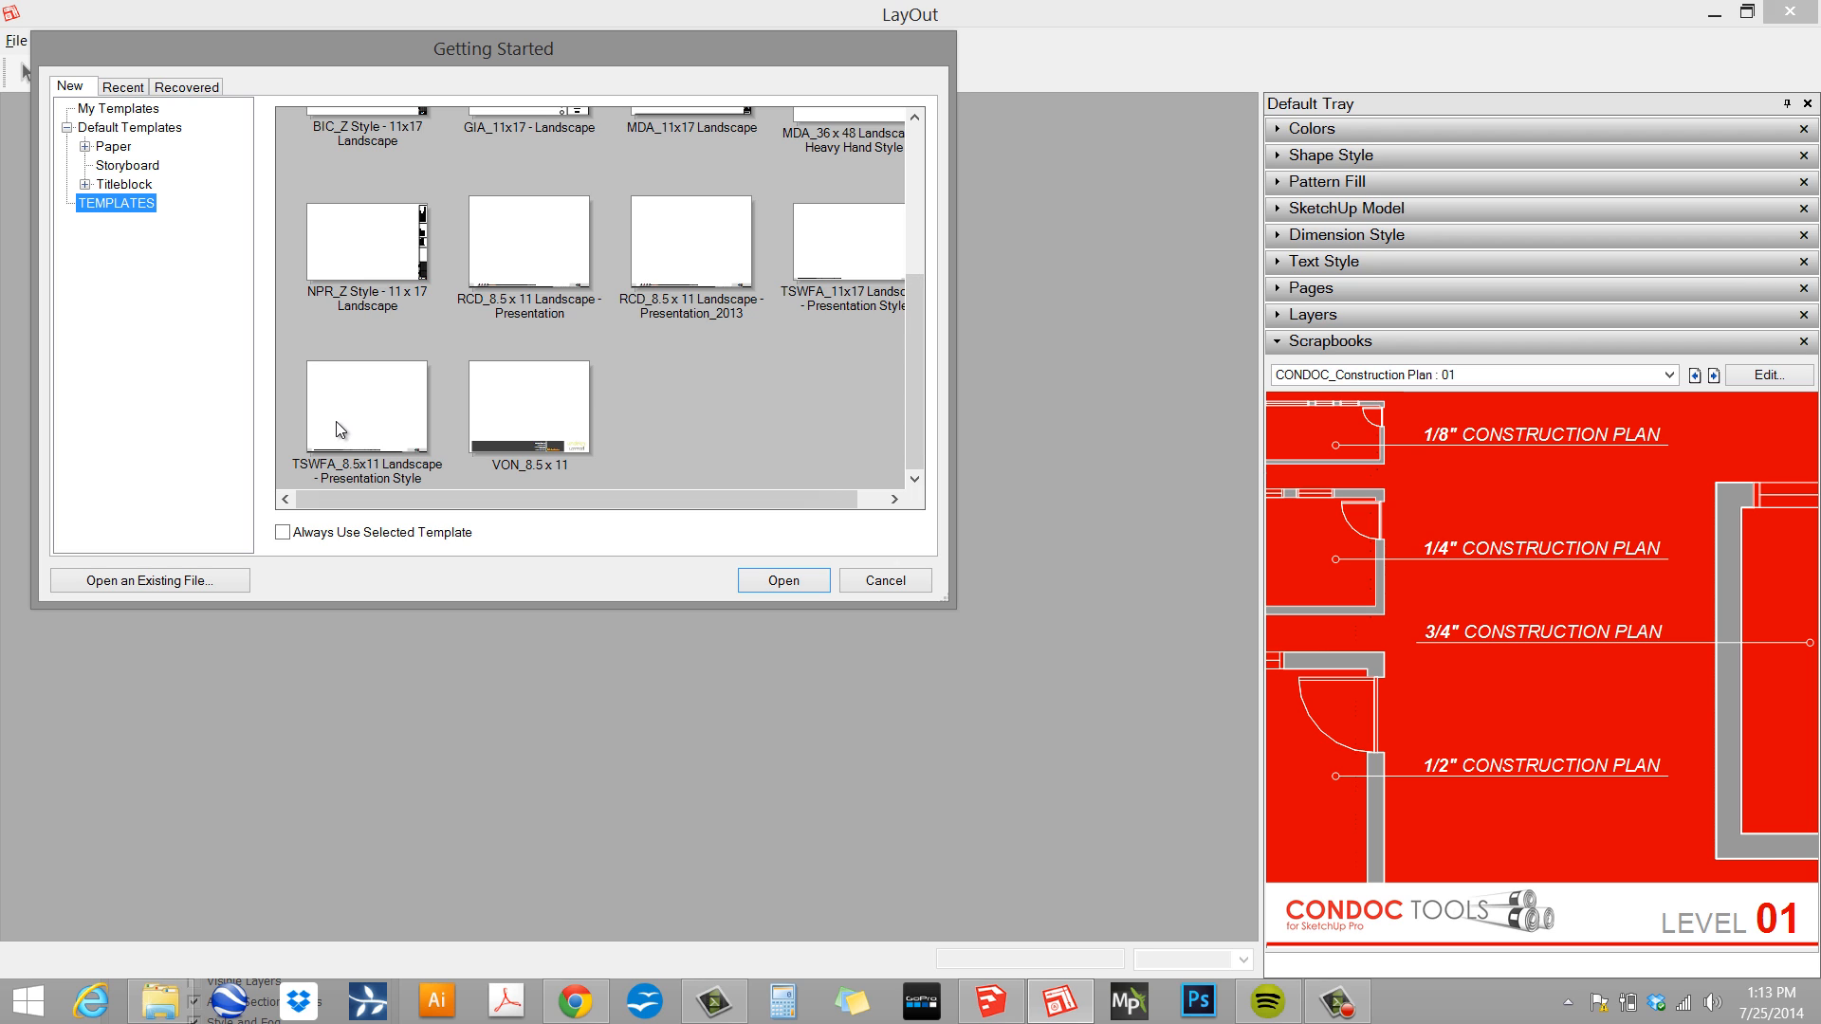
left_click(847, 253)
left_click_drag(806, 499, 834, 520)
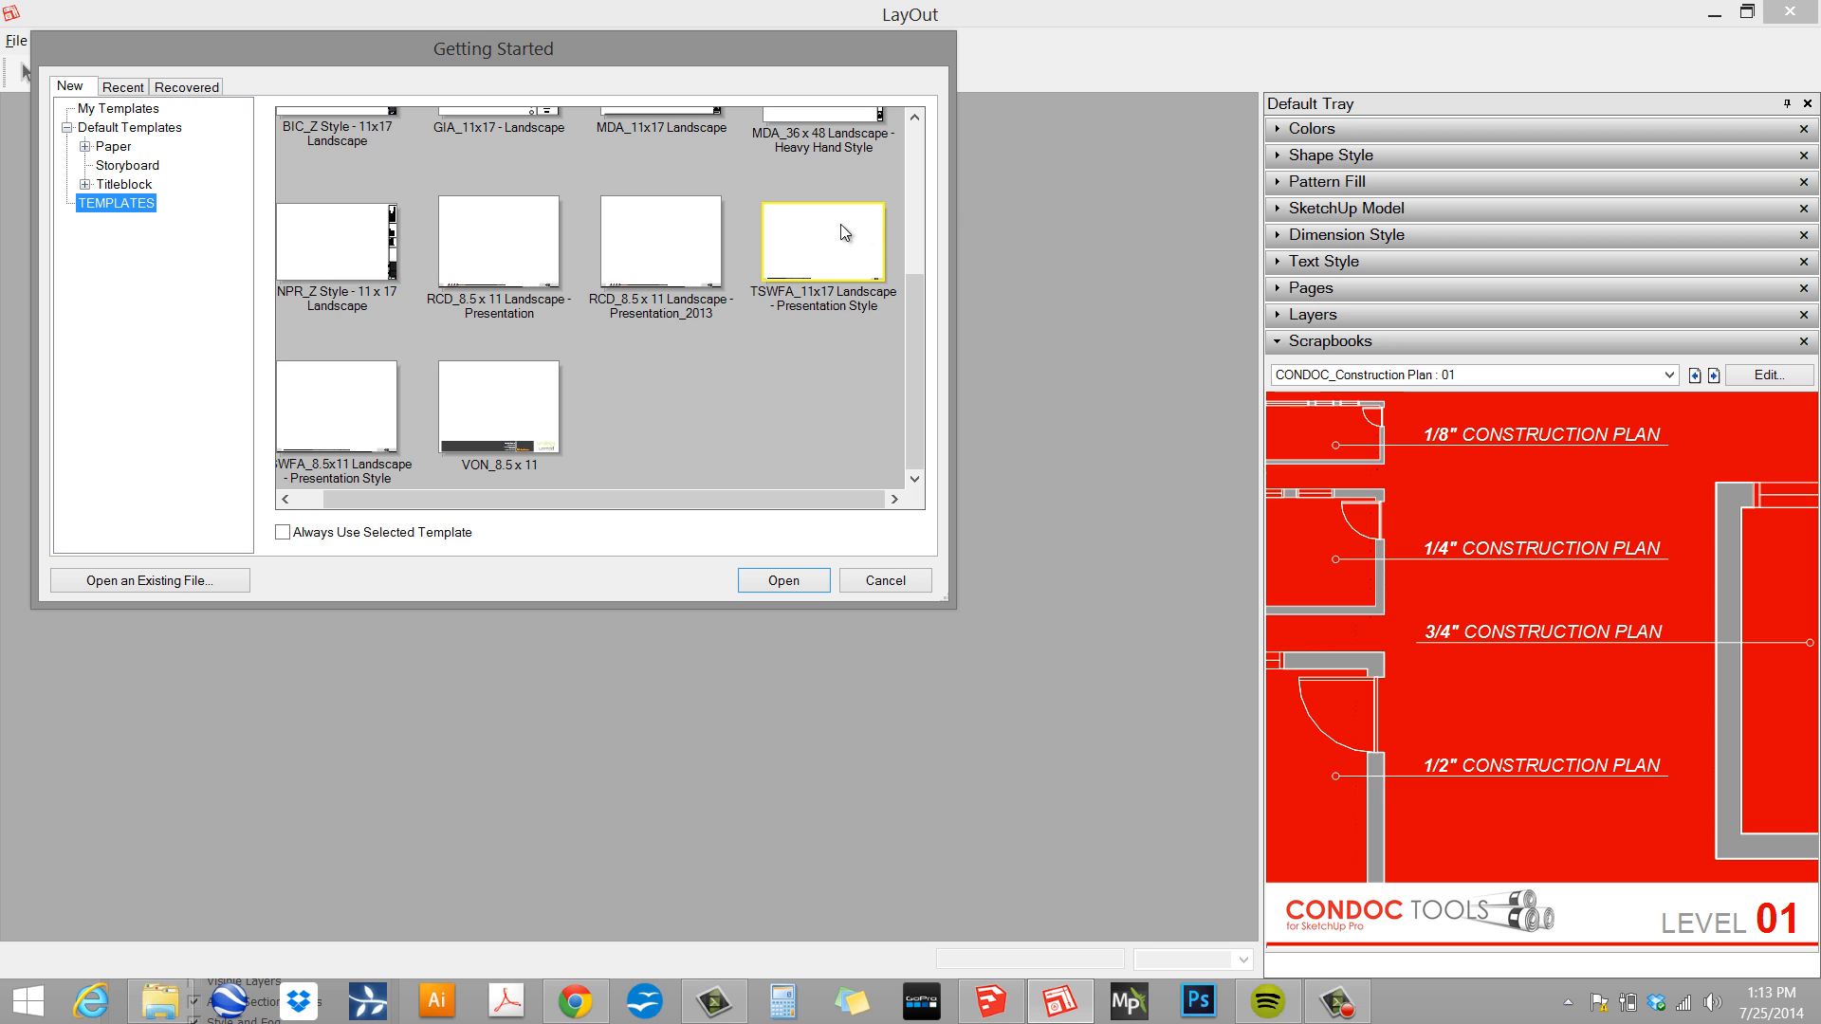
left_click(818, 583)
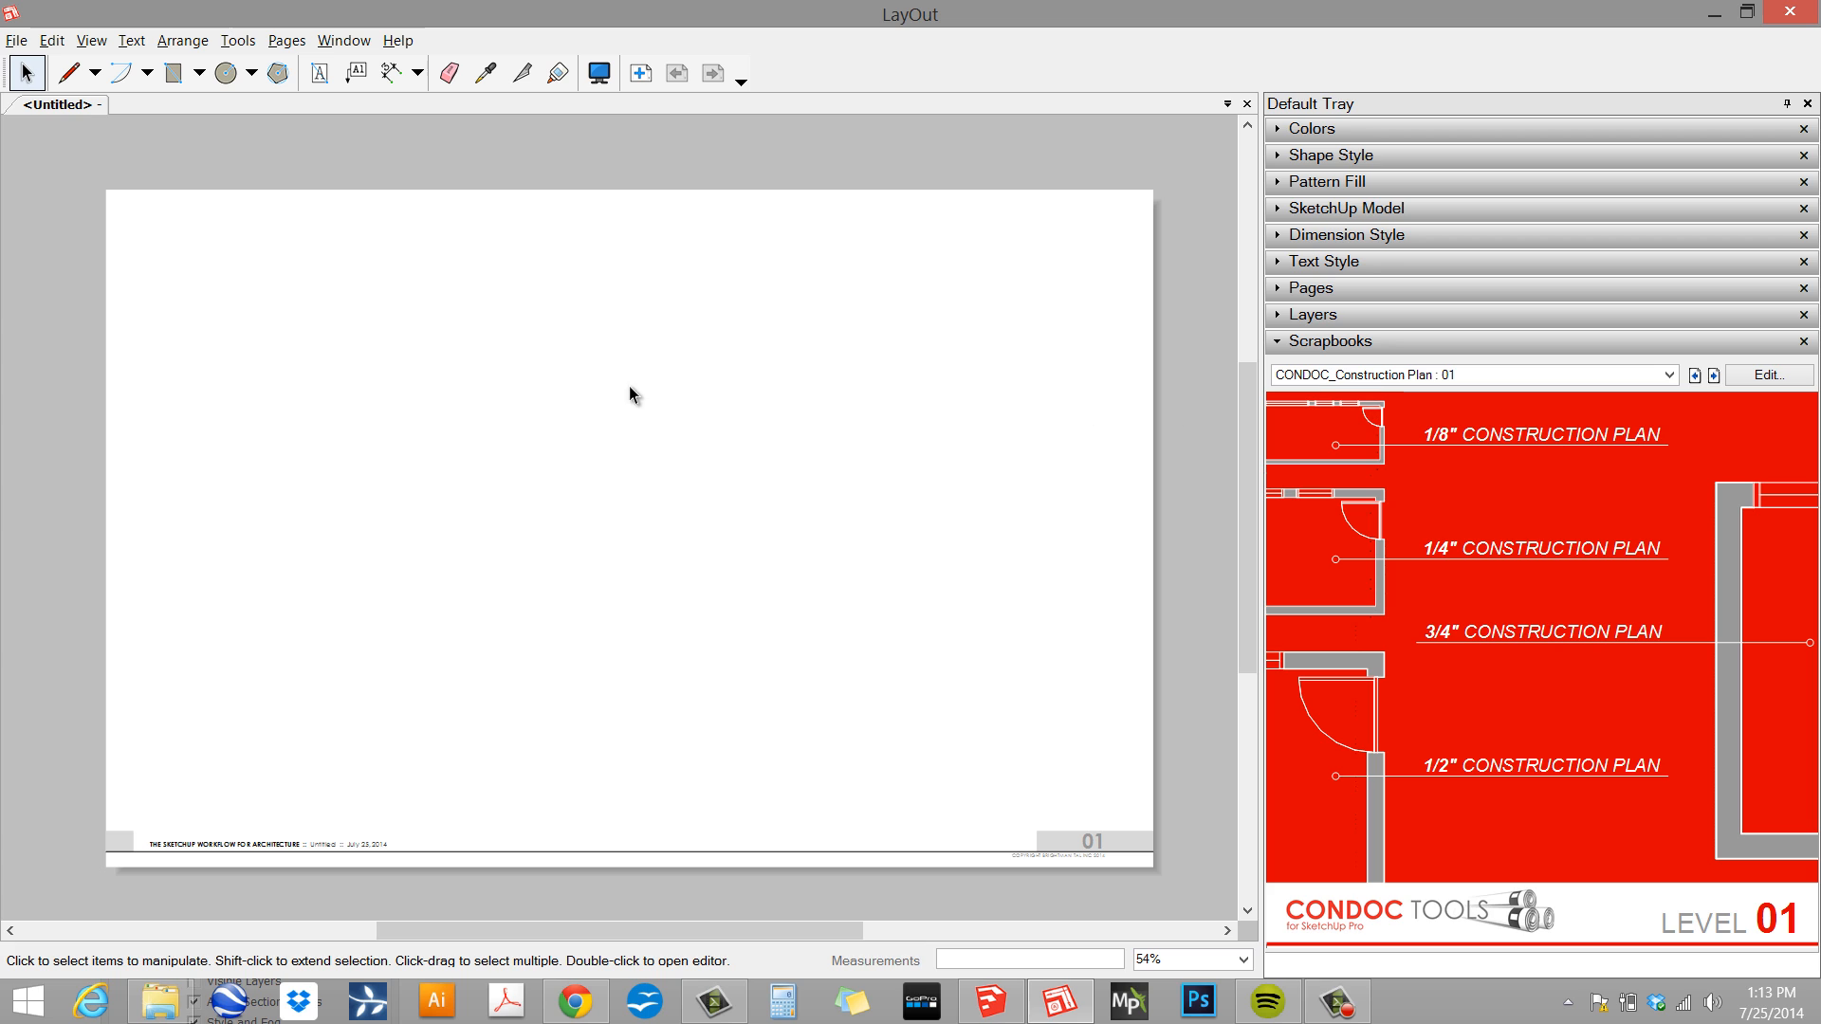
- Place the 1/8" level 01 construction plan scrapbook item on page 1 and the level 02 one on a new second page
left_click(677, 459)
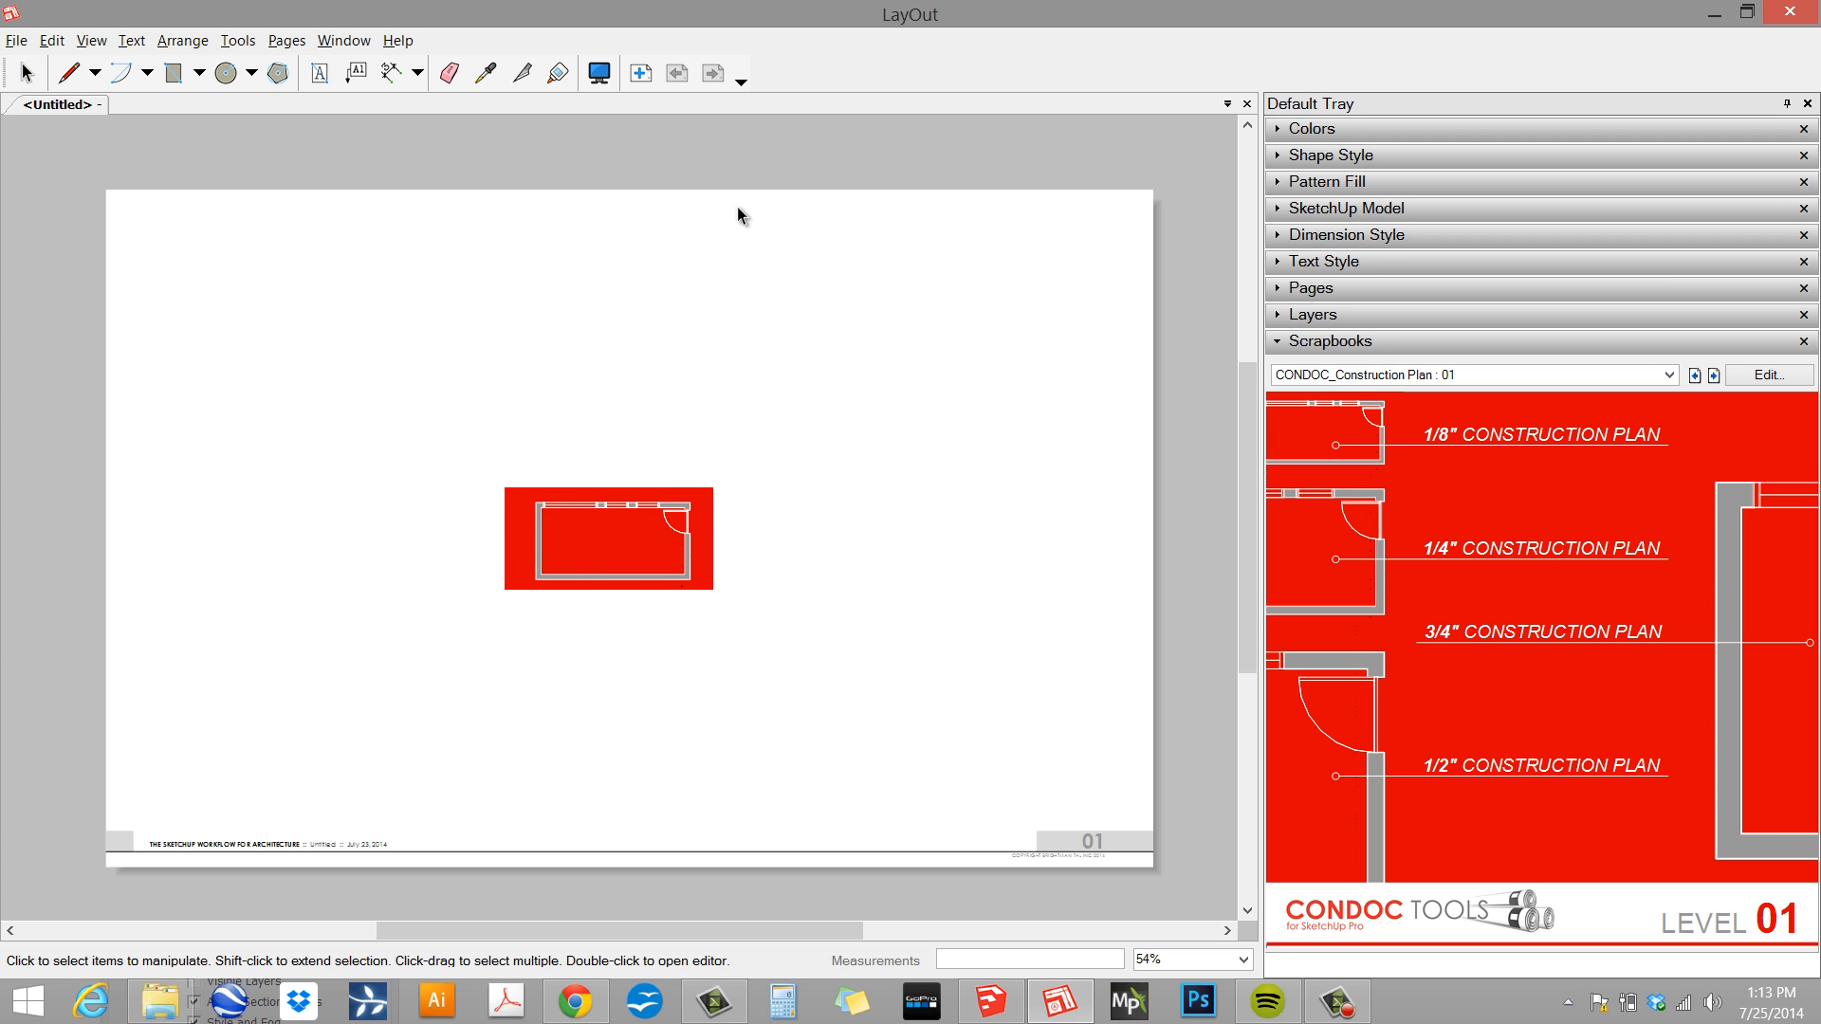
left_click(640, 73)
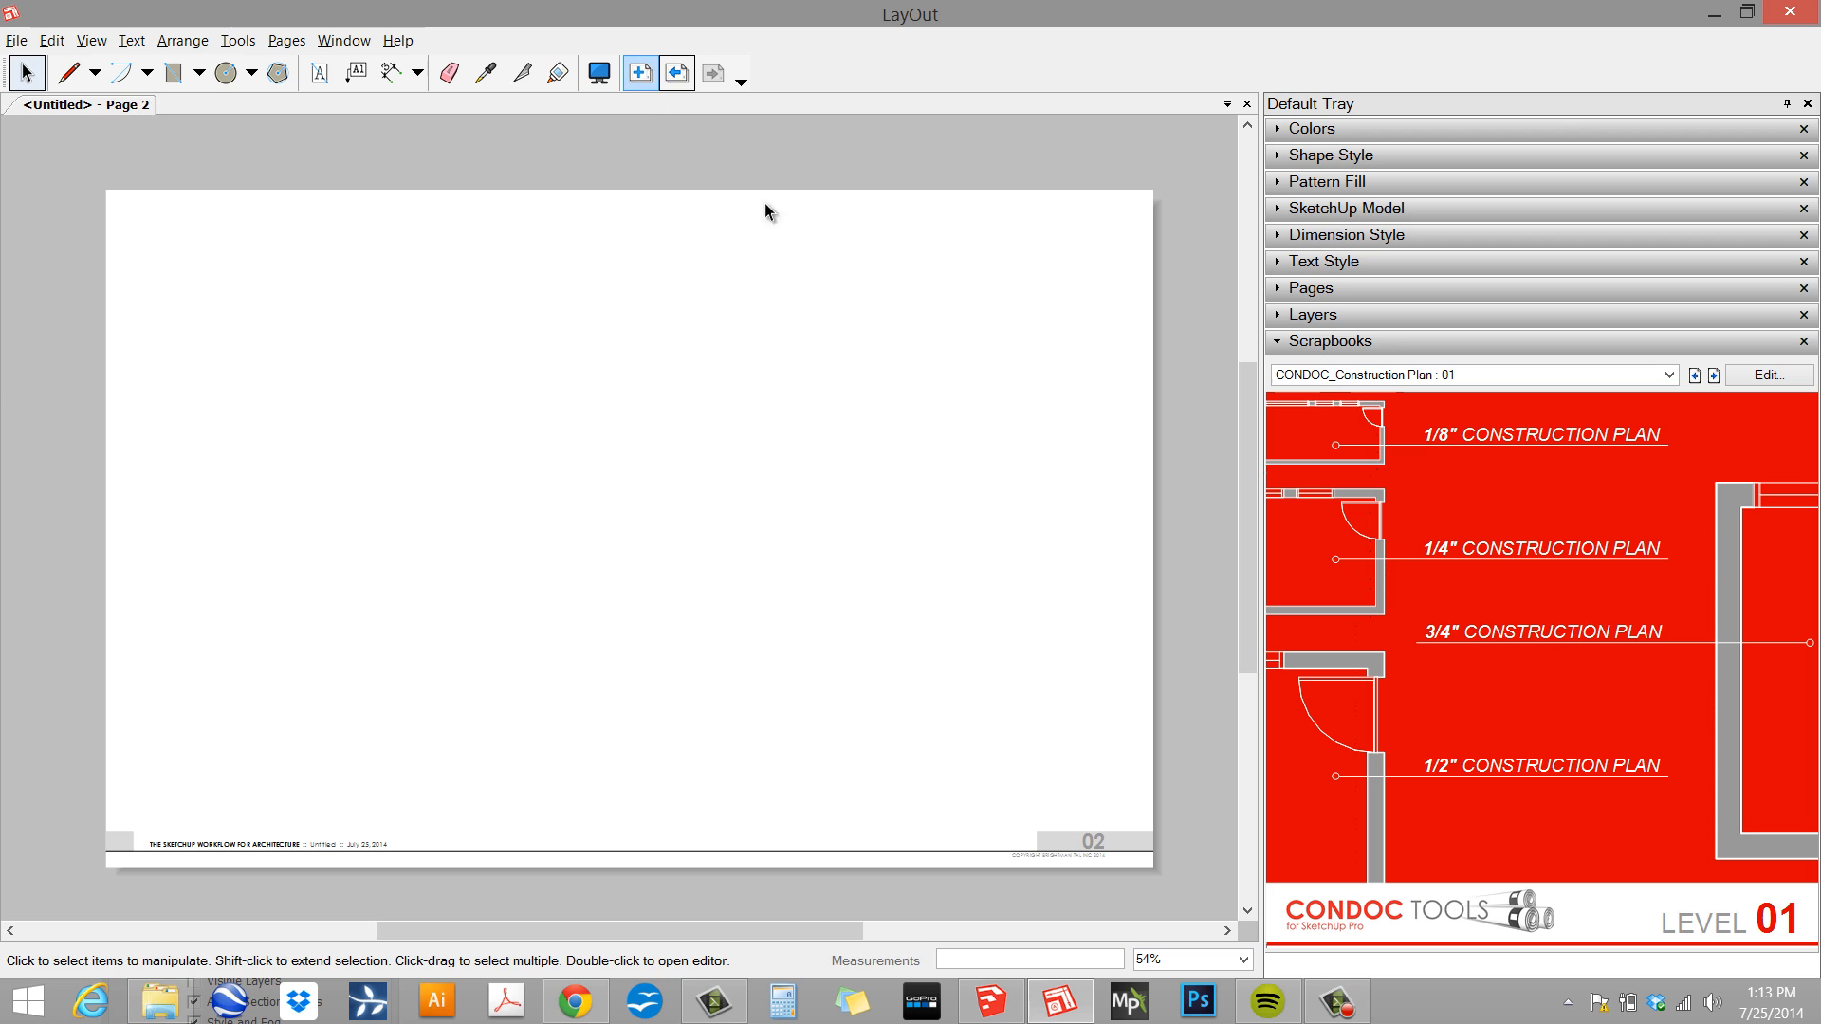
left_click(1714, 375)
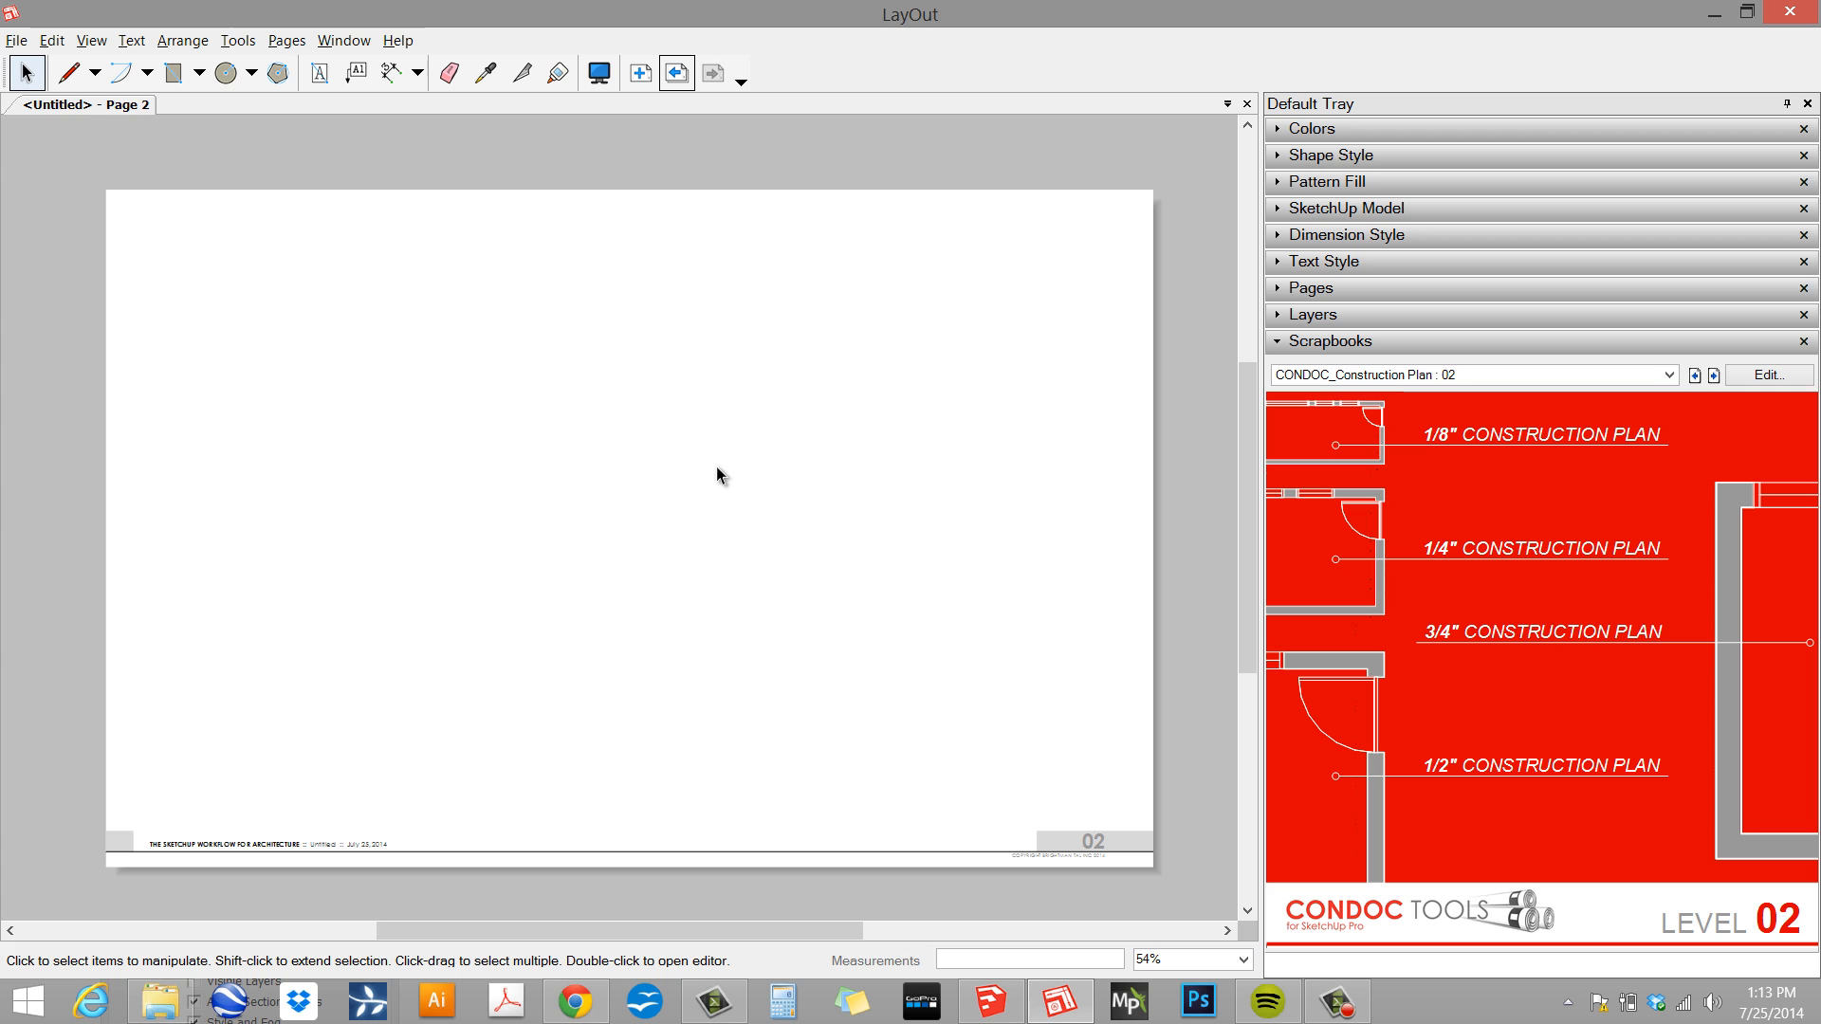
left_click(681, 482)
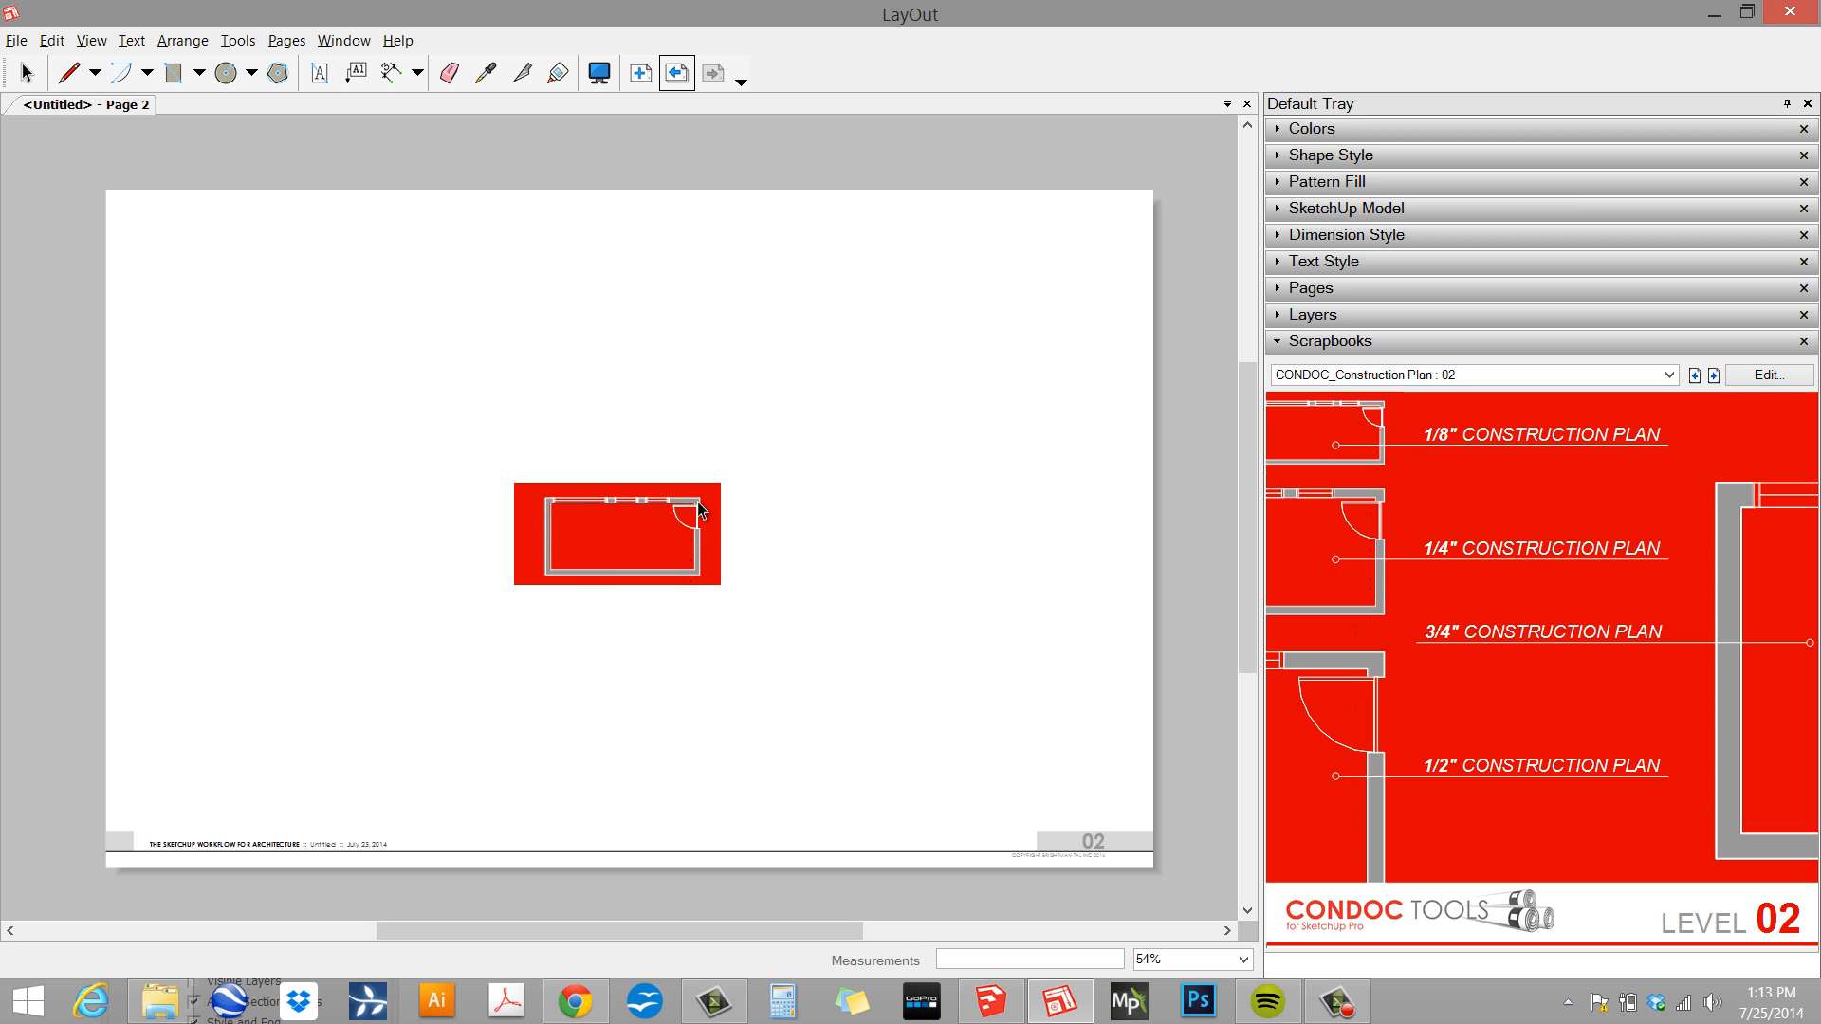
- Add a third page and place the 1/8" roof plan scrapbook item near its middle
left_click(641, 82)
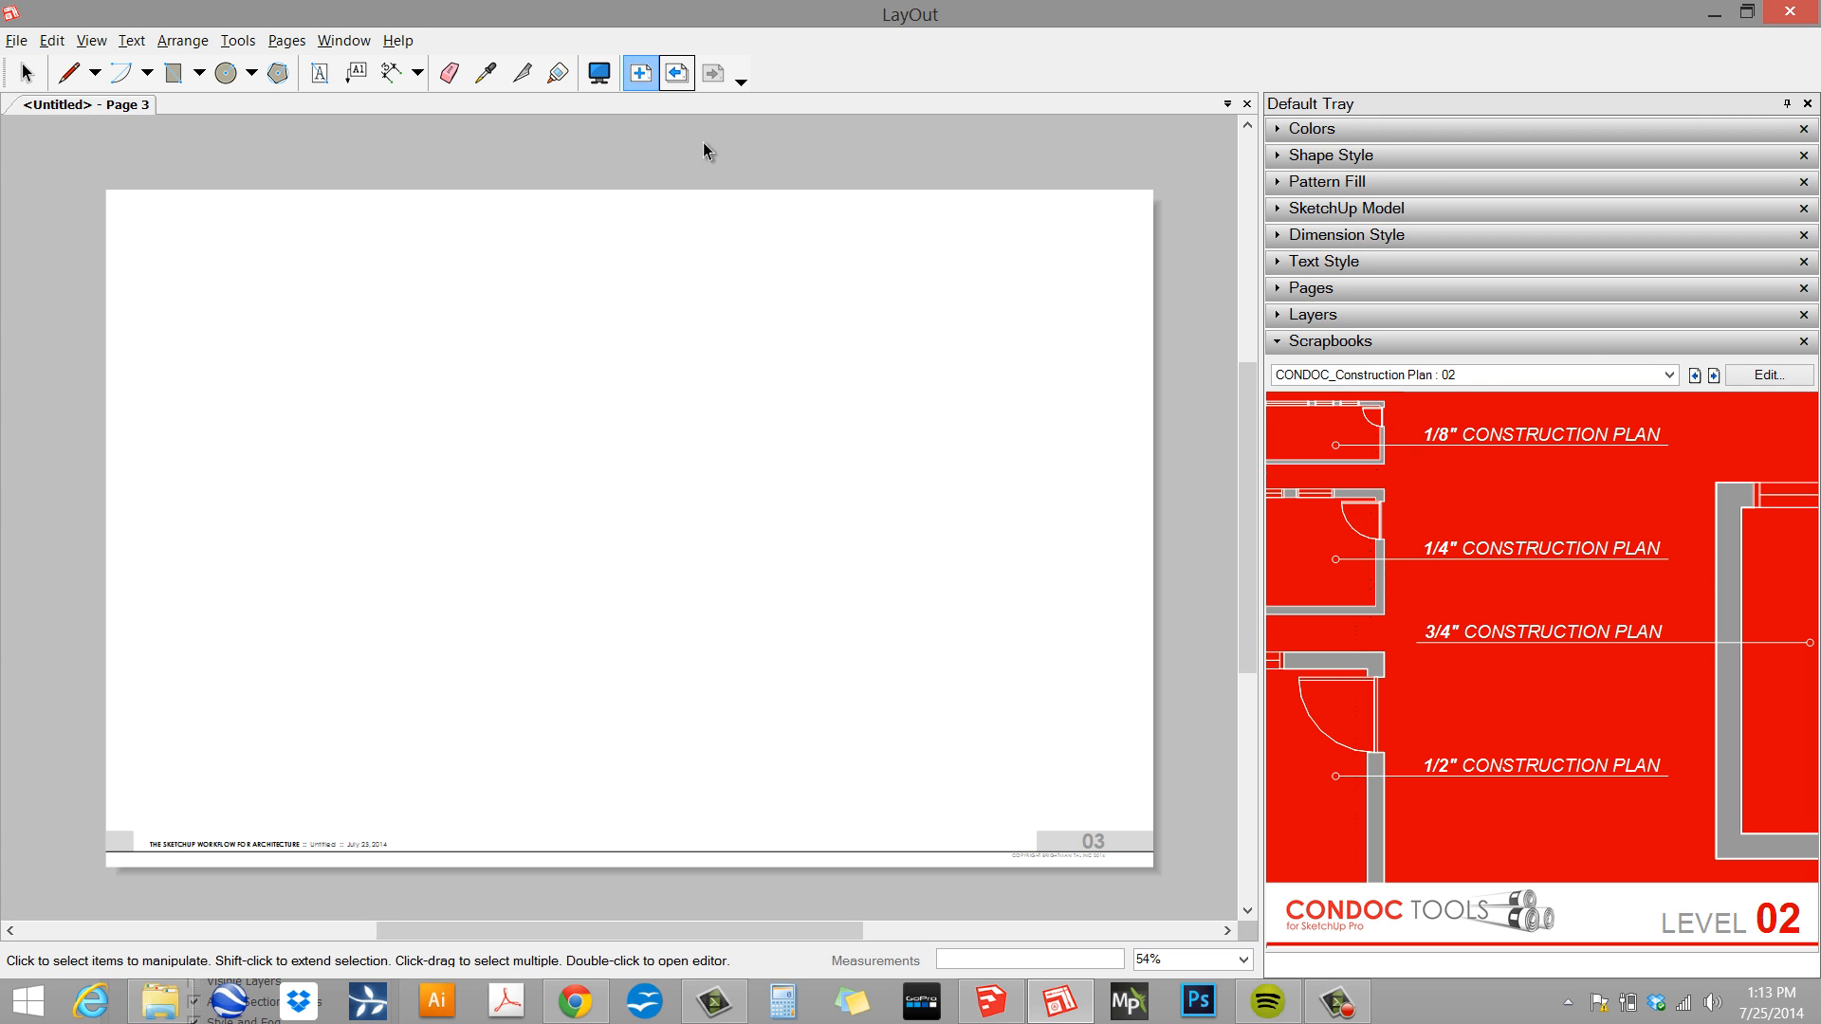
left_click(1713, 376)
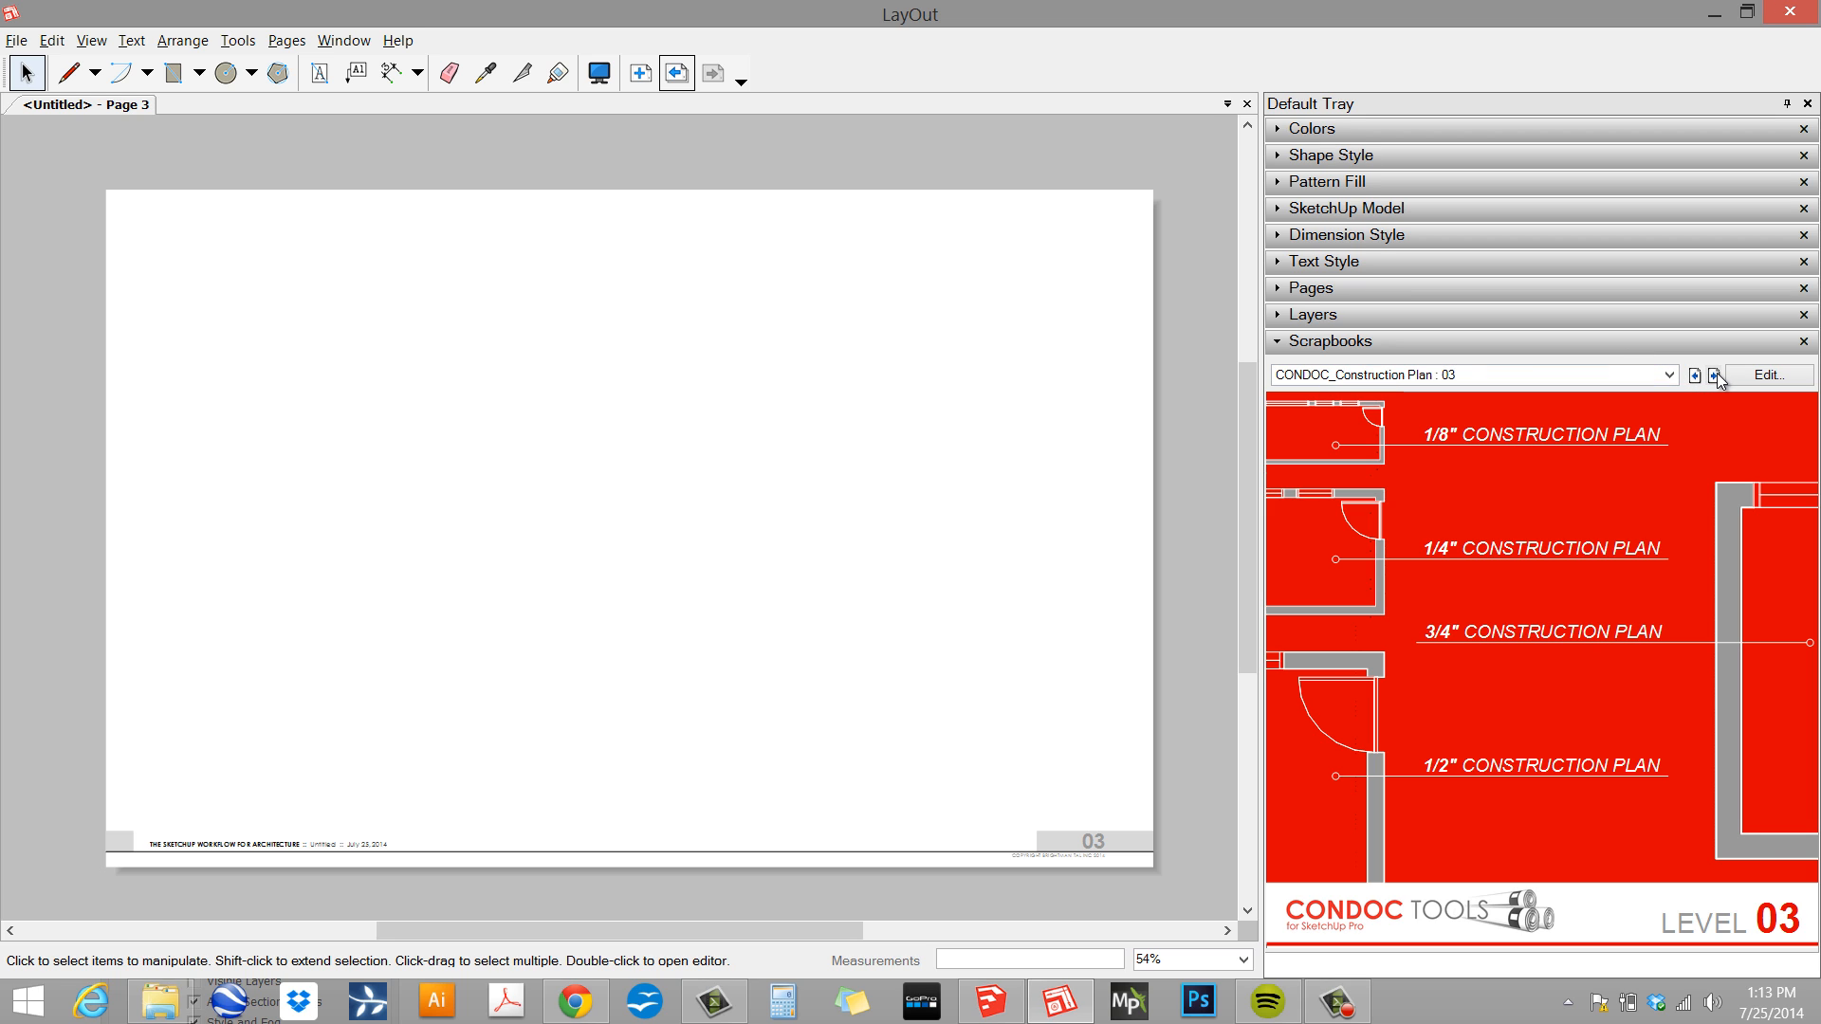
left_click(1714, 376)
left_click(1714, 376)
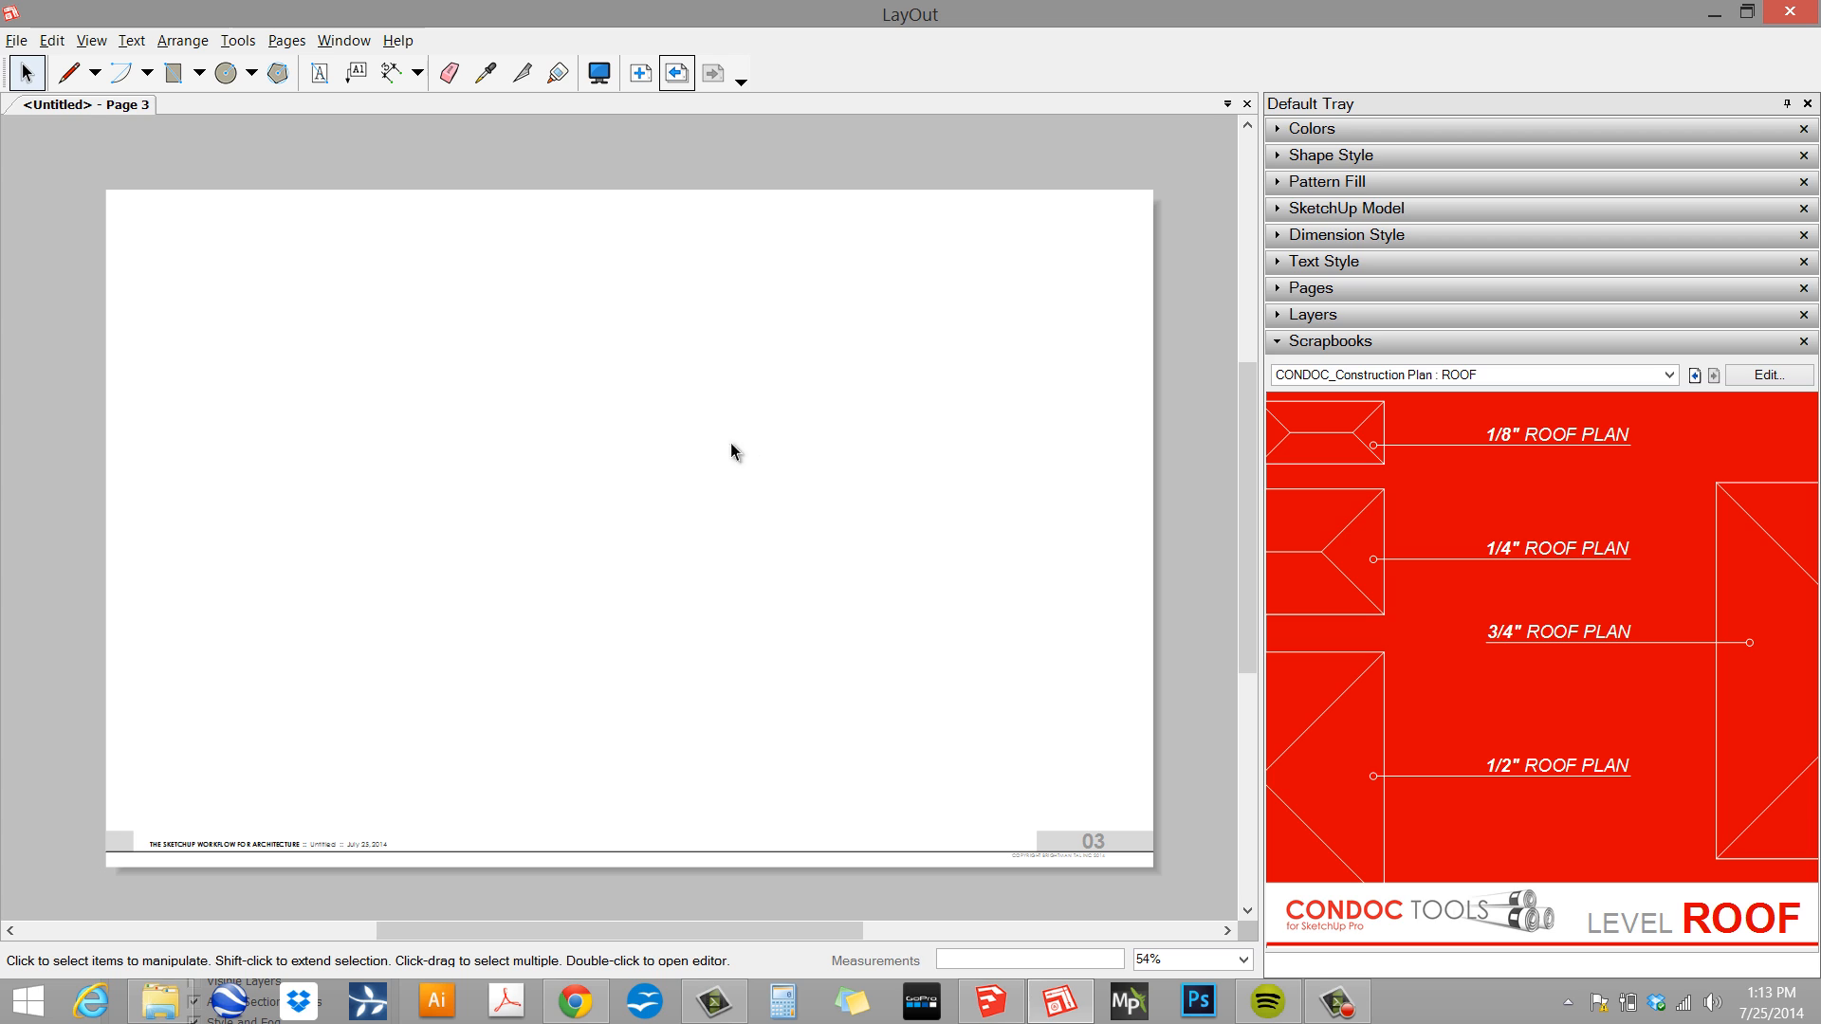
left_click_drag(681, 467, 683, 494)
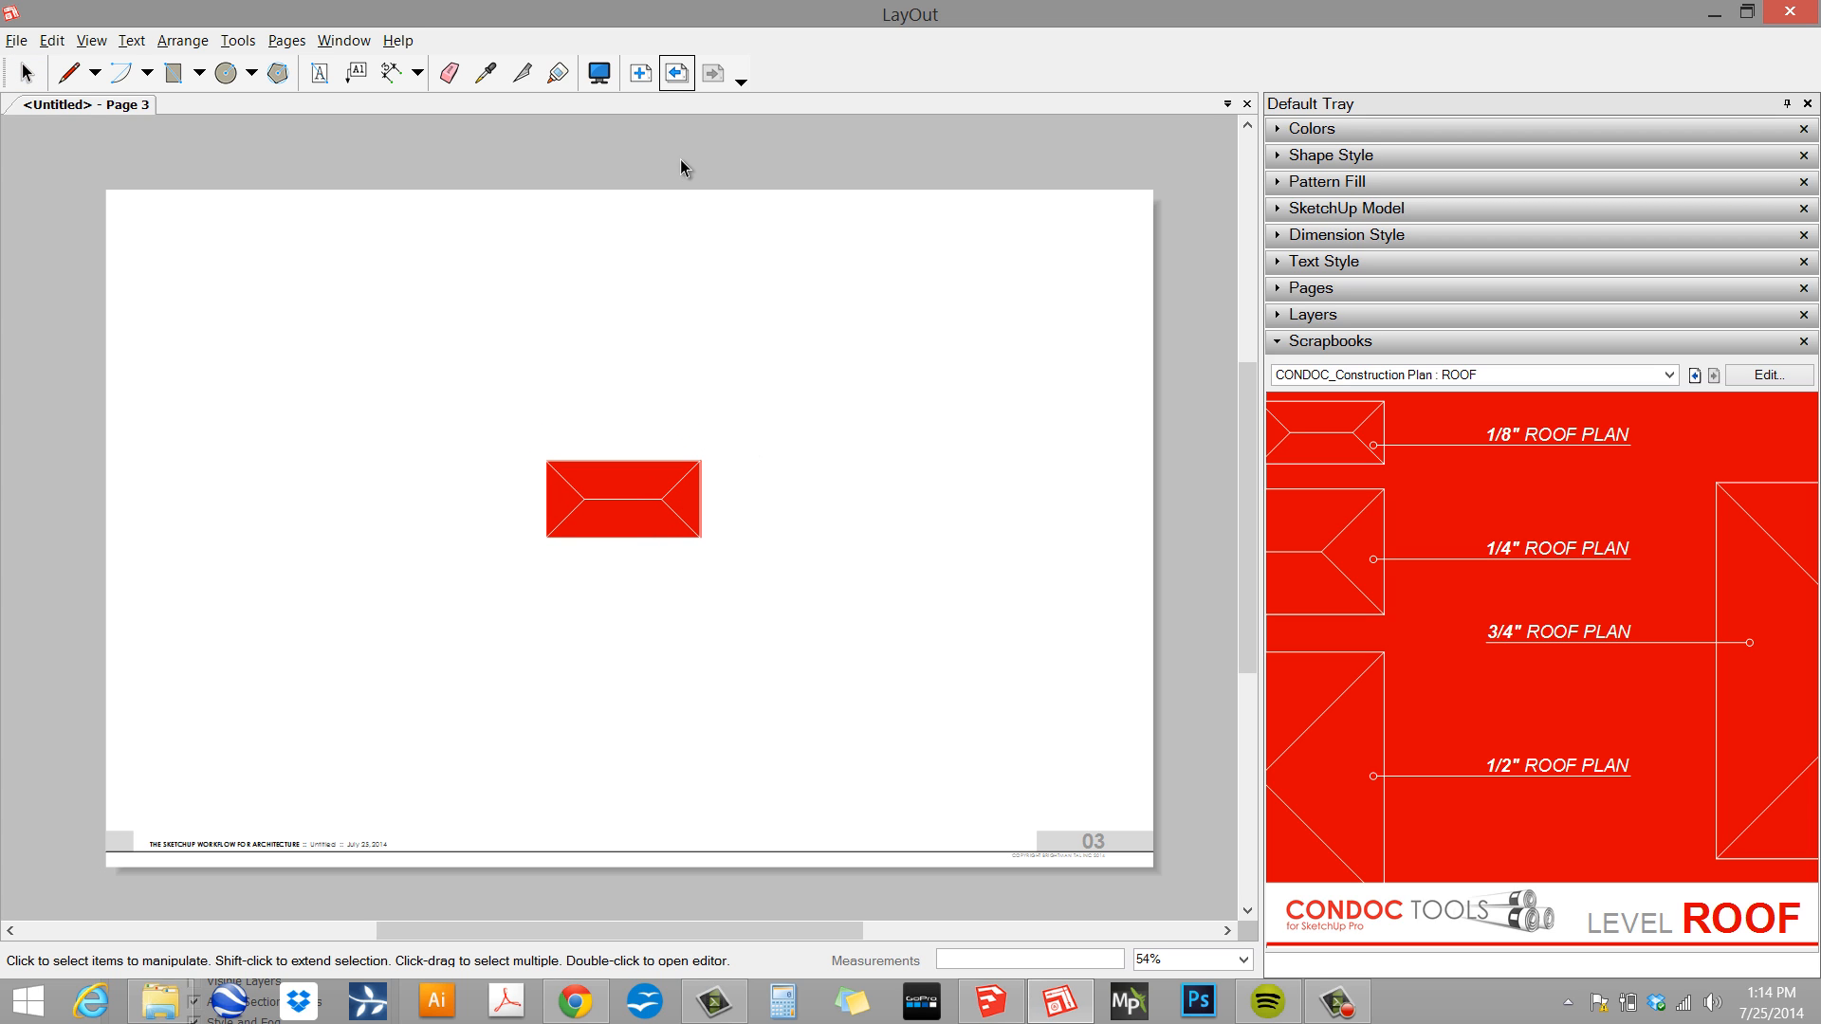
- Add a fourth page and place the 1/8" Elevation 01 item from the CONDOC_Elevation scrapbook in its upper-left area
left_click(642, 79)
left_click(1398, 376)
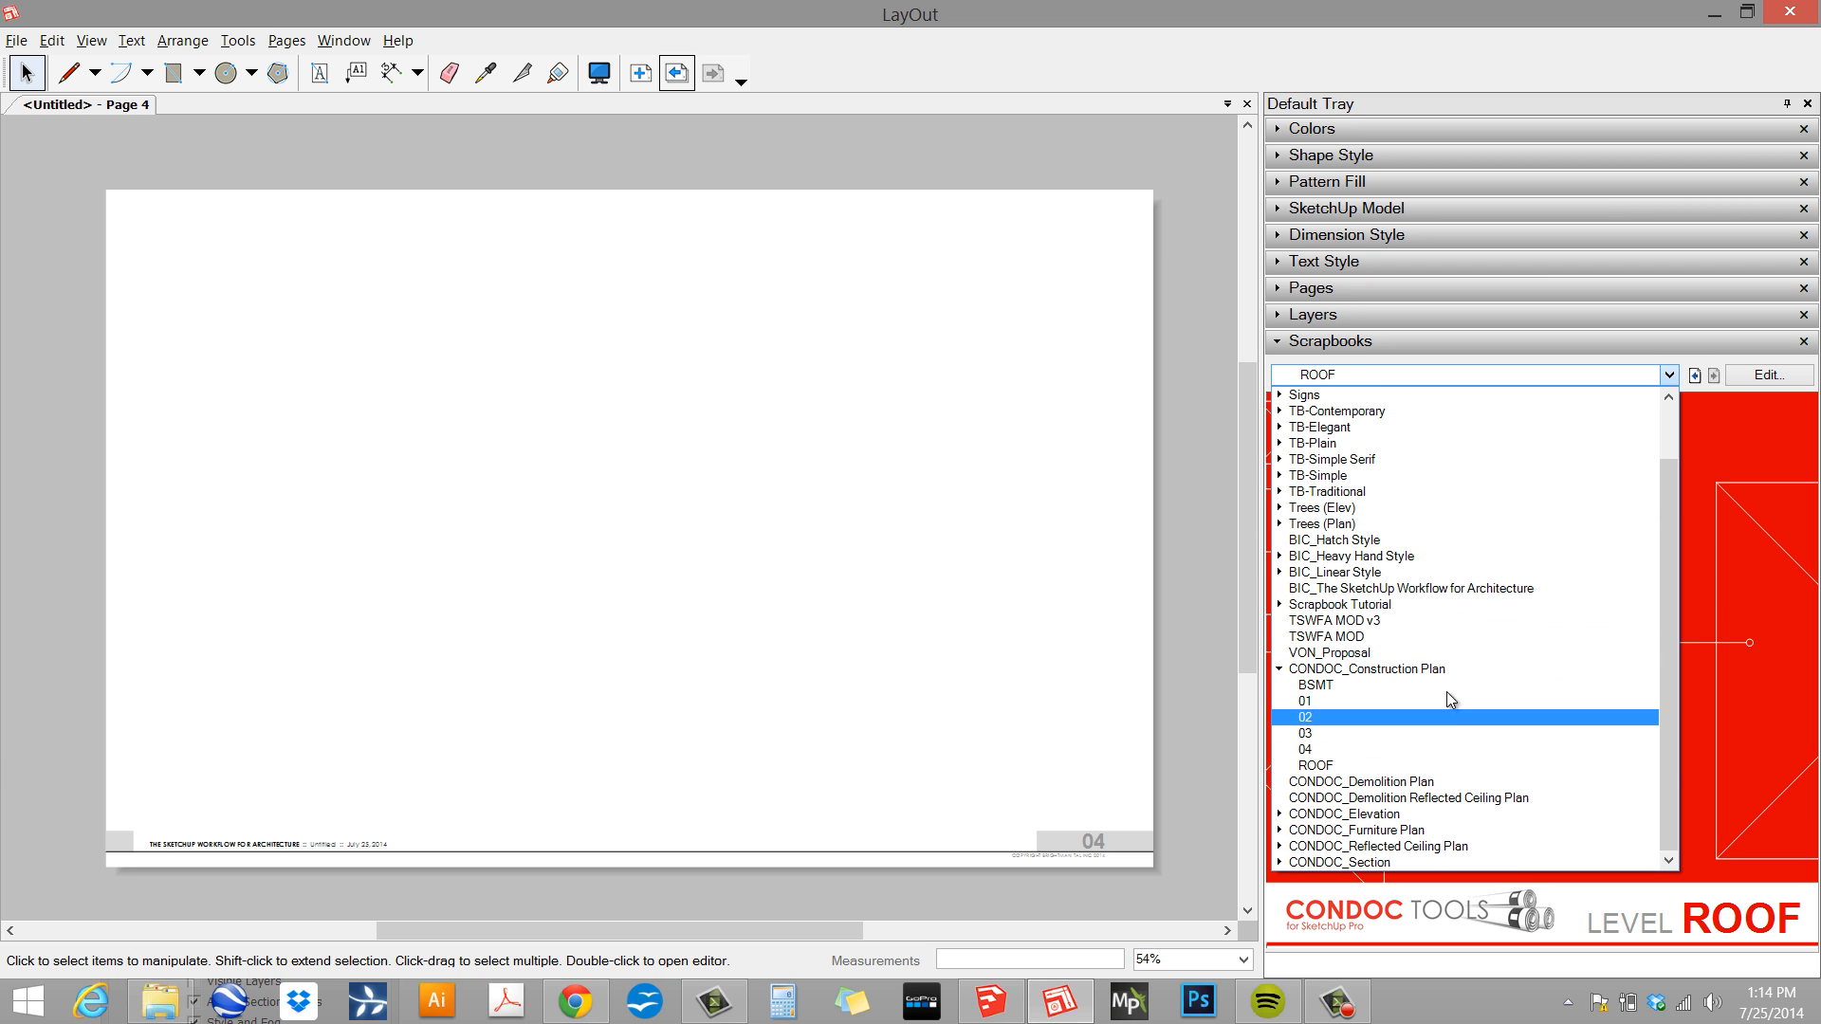
left_click(1459, 821)
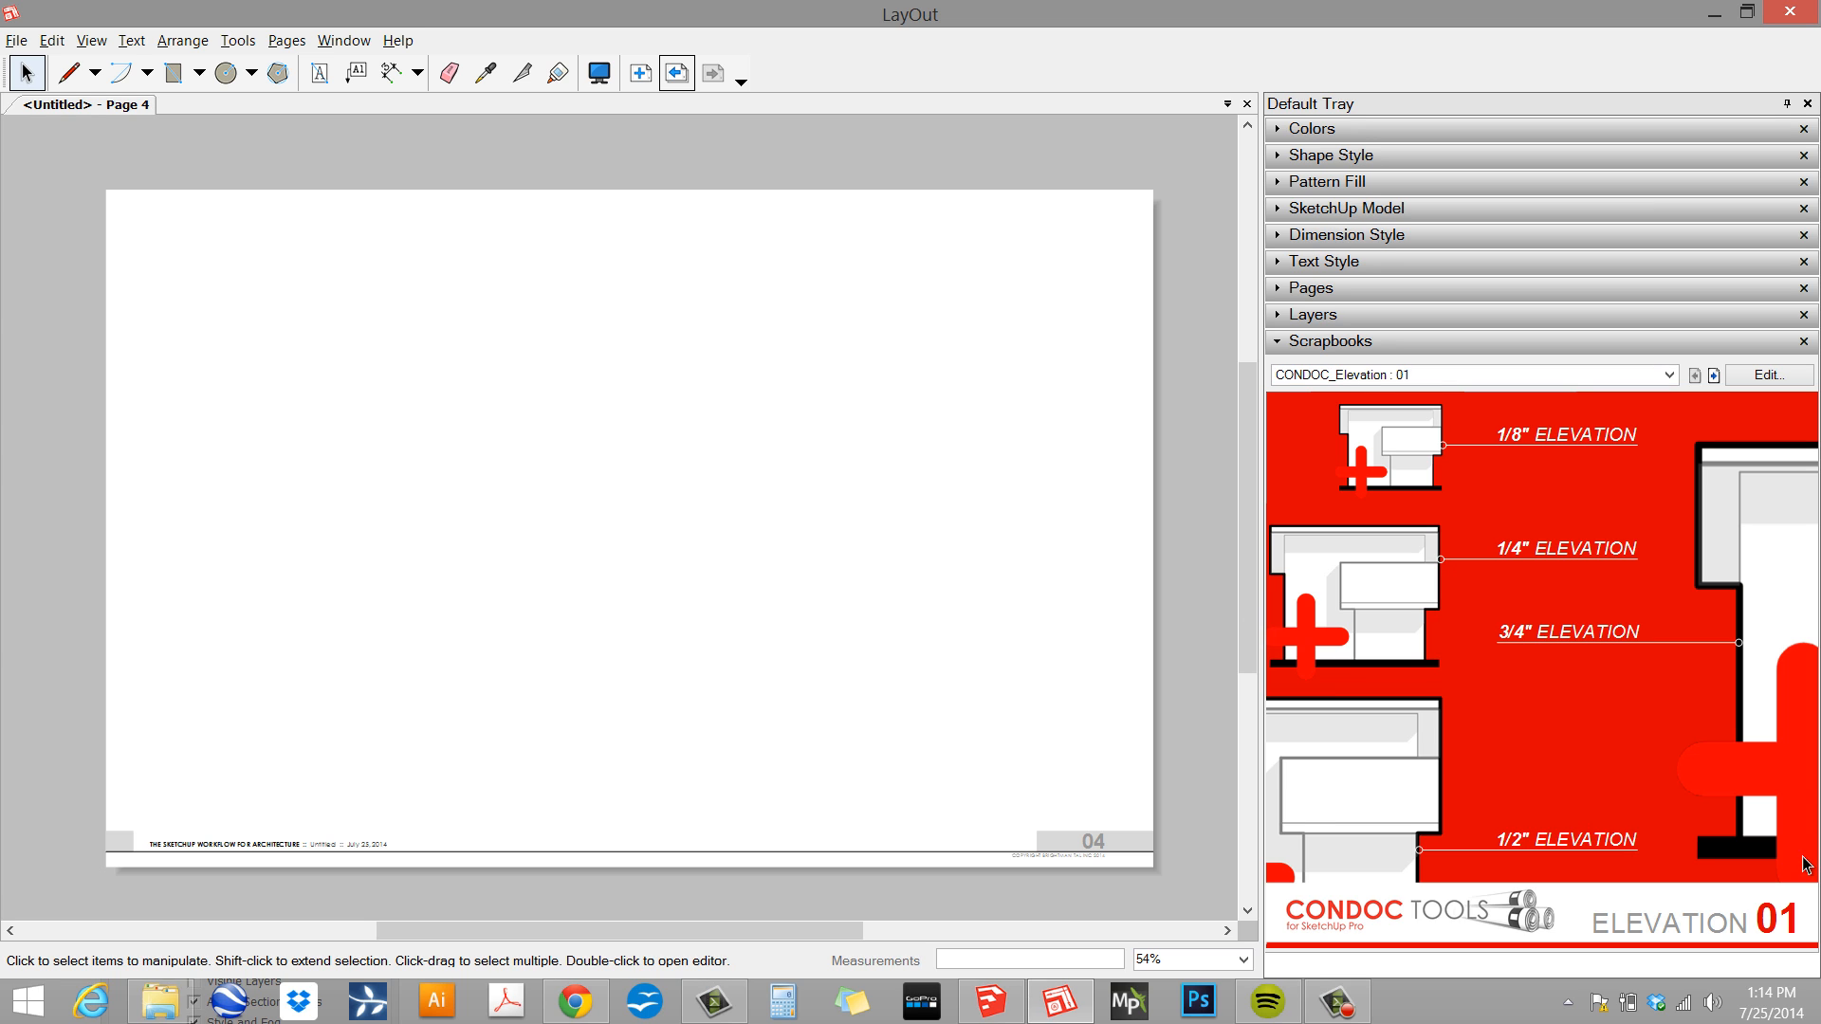
left_click(1715, 376)
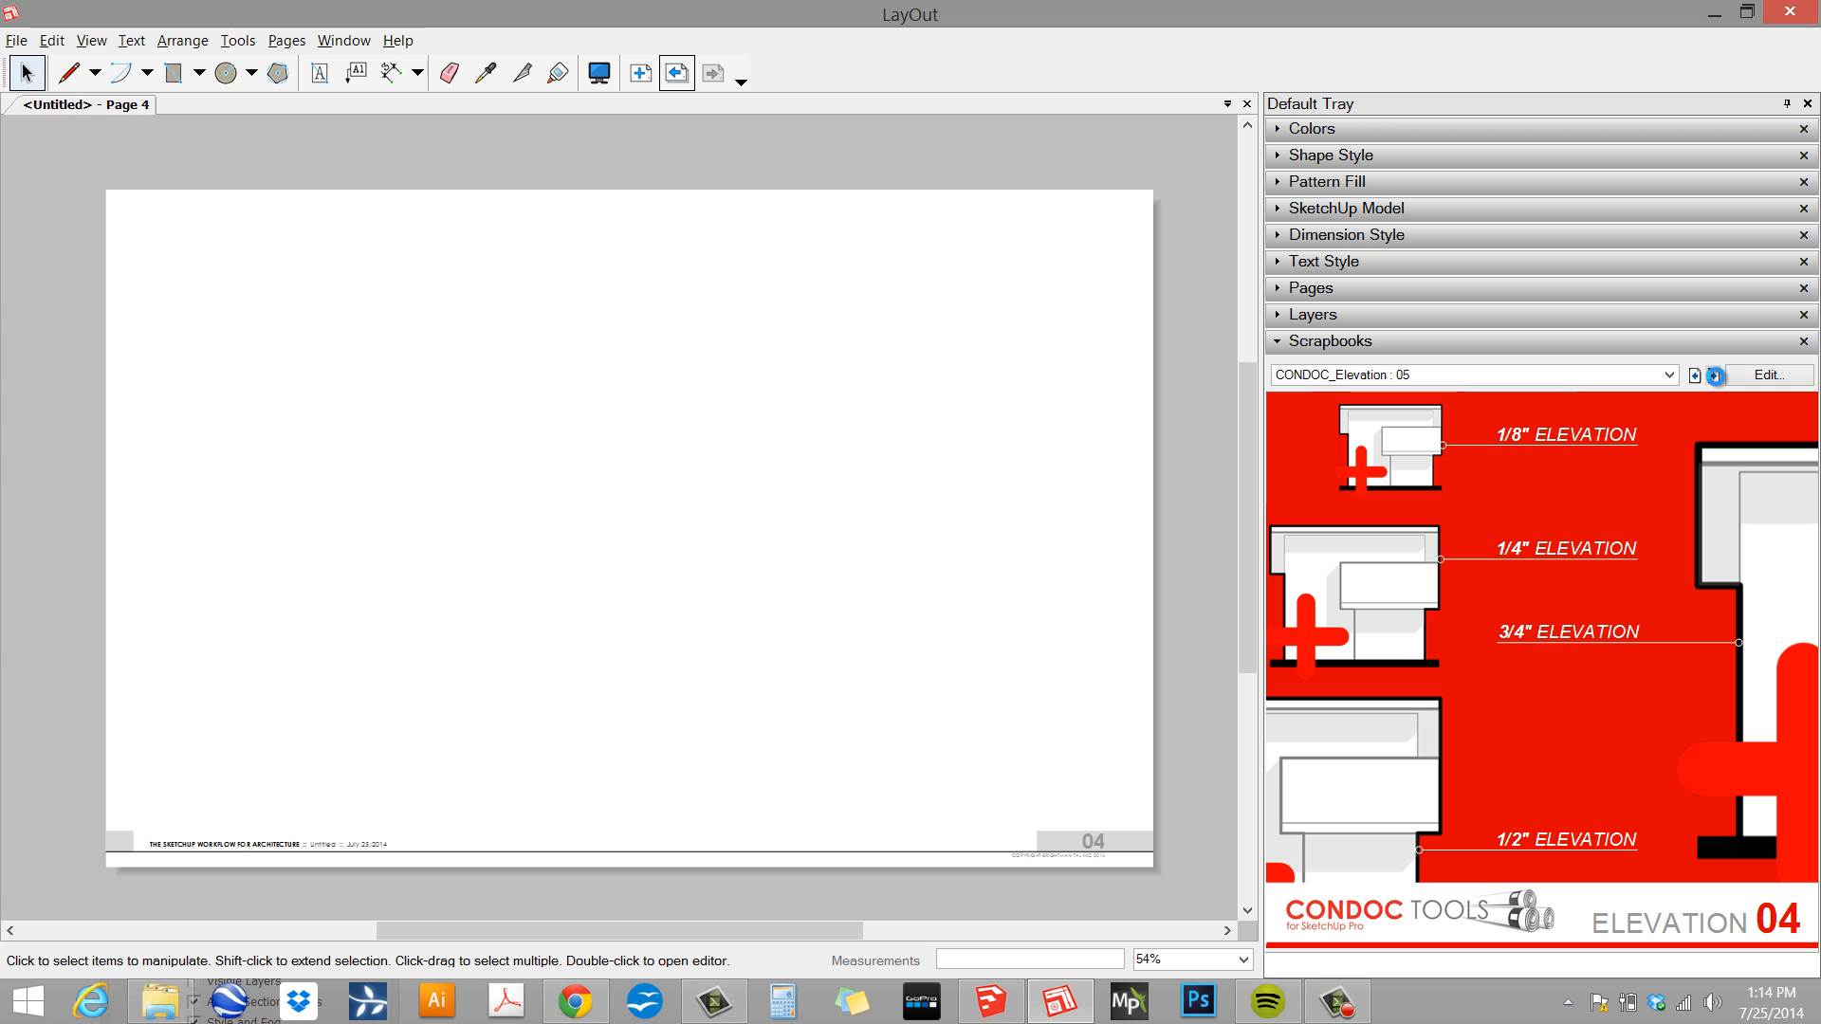
left_click(1714, 376)
left_click(1695, 376)
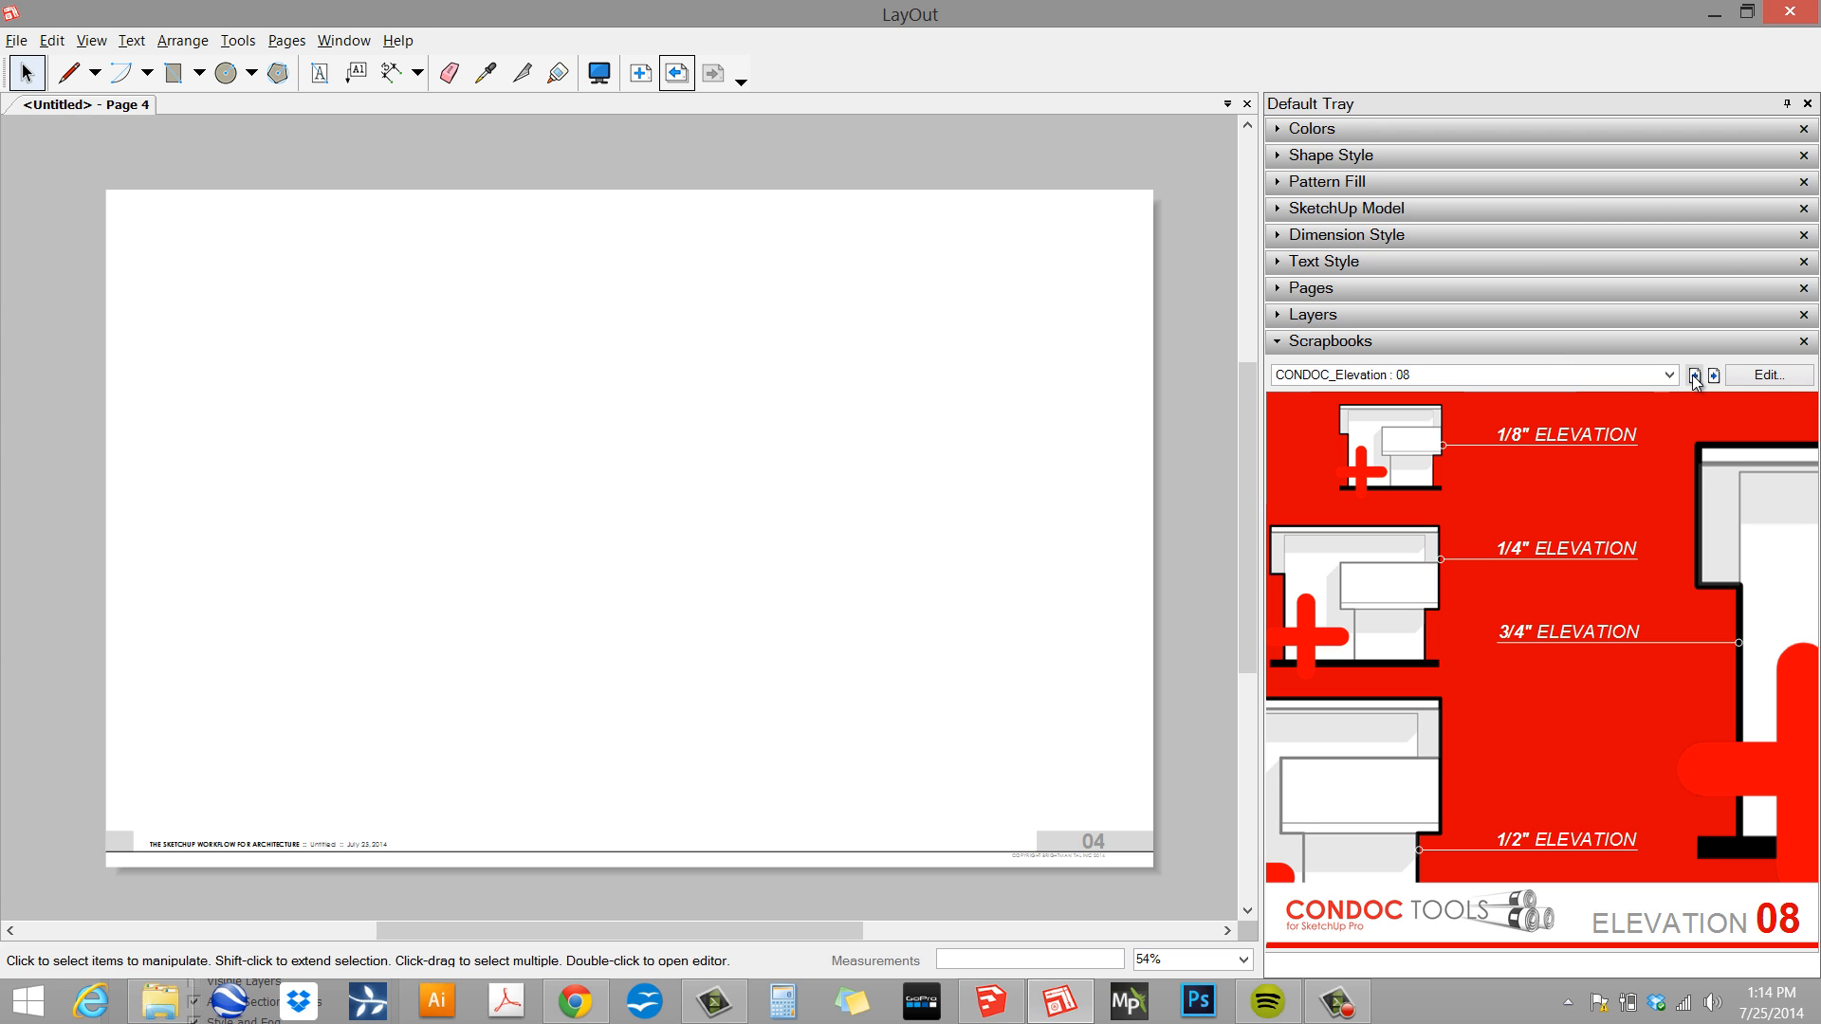
left_click(1694, 375)
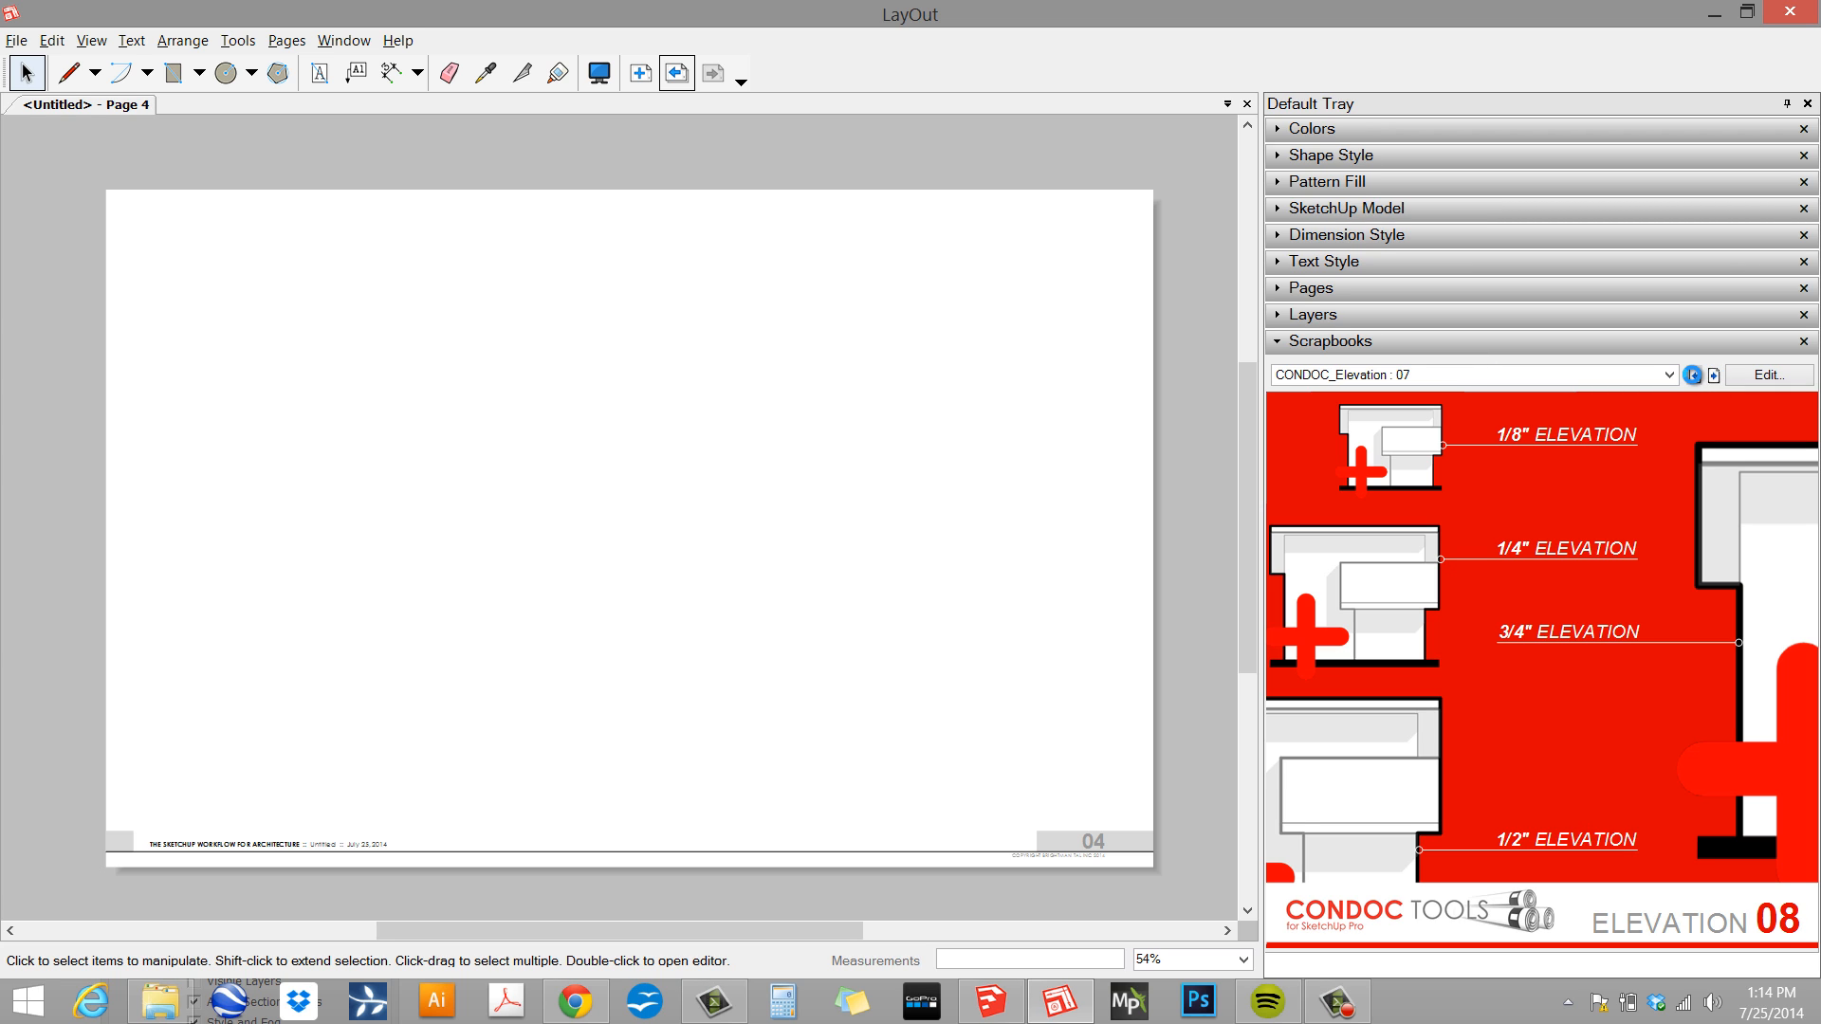
left_click(1694, 376)
left_click(252, 325)
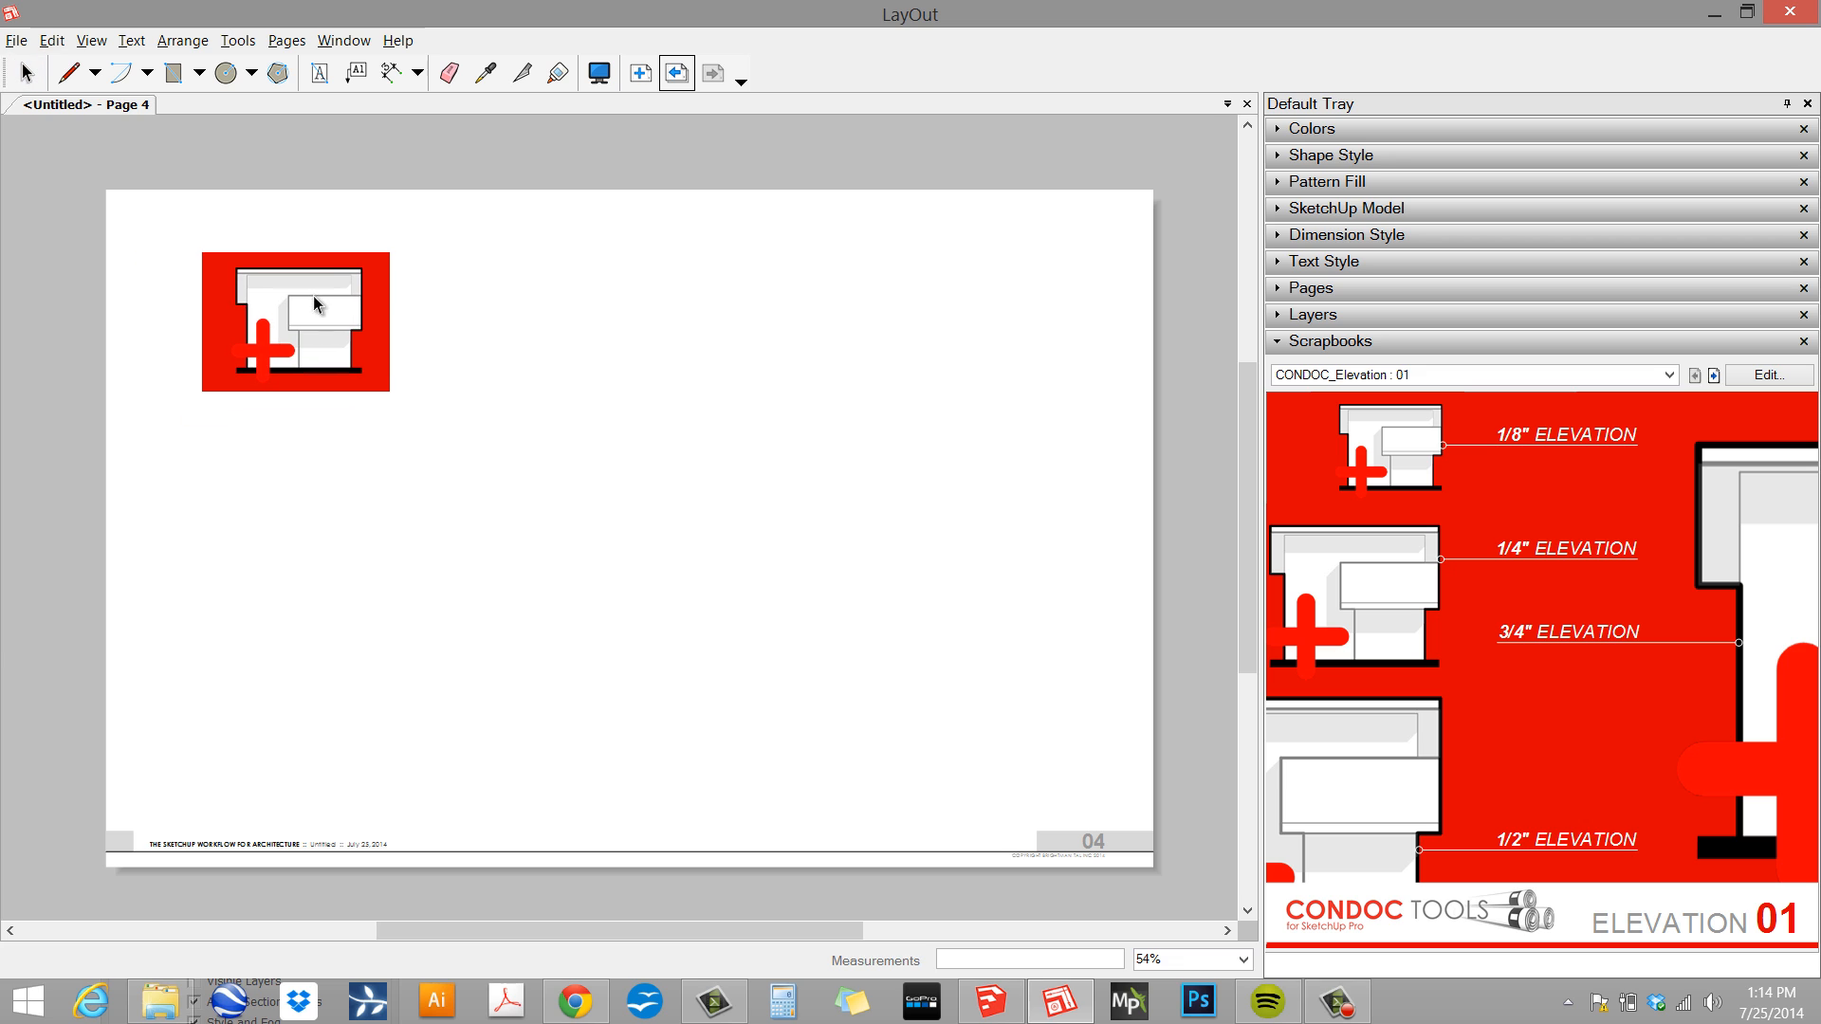
- Place the 1/8" Elevation 02 scrapbook item below the first elevation on page 4
left_click(1713, 376)
key("space")
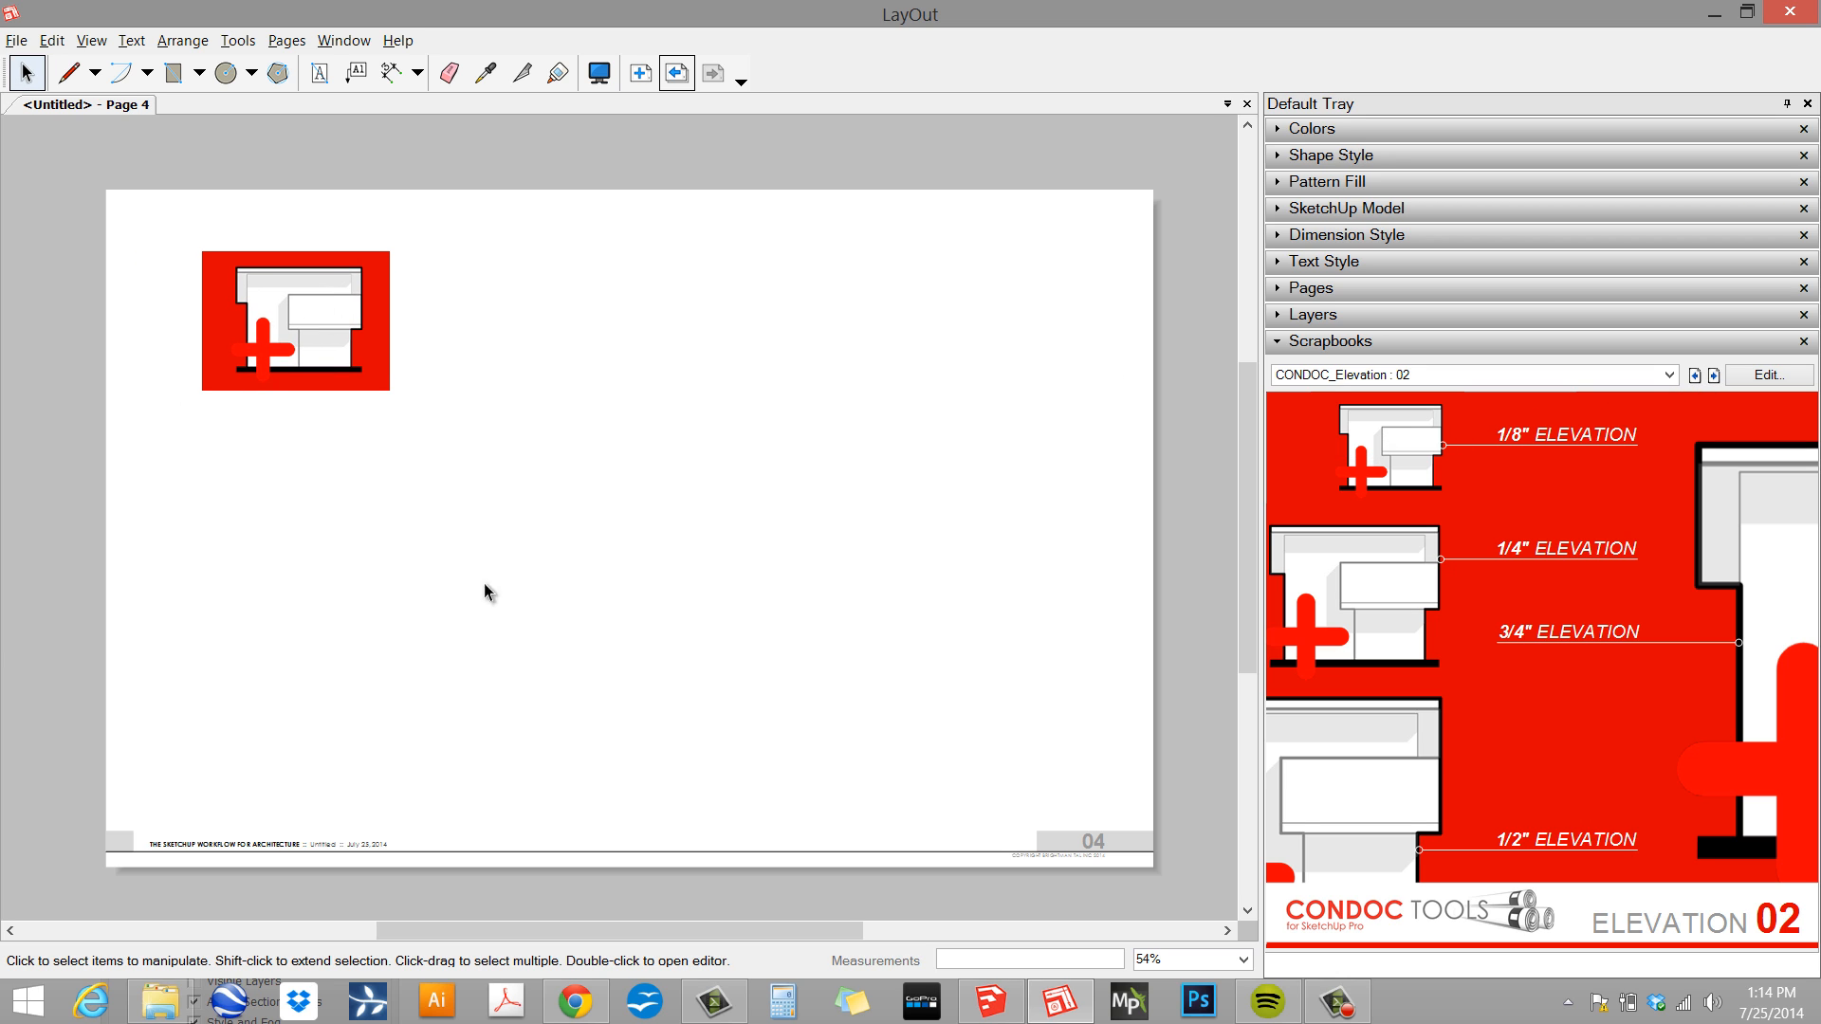
left_click(286, 595)
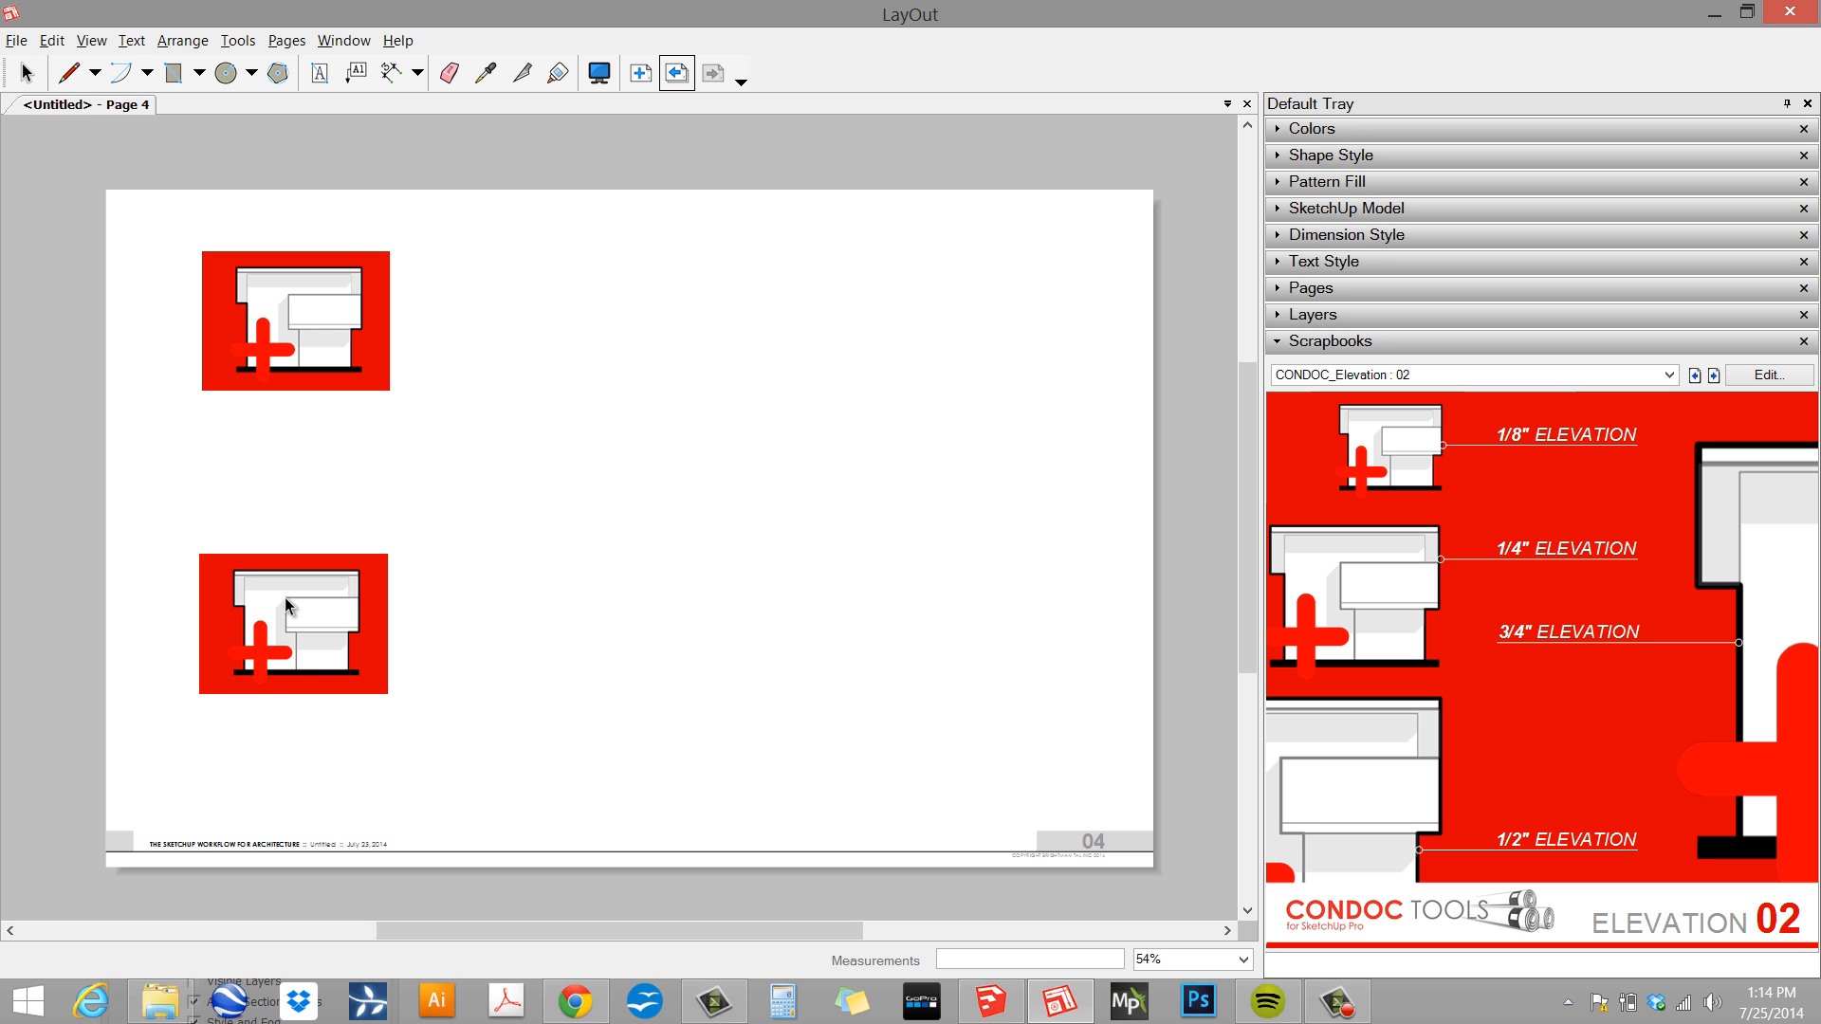
- Add a fifth page and place the 1/8" Elevation 03 scrapbook item in its upper-left area with the 1/8" Elevation 04 item below it
left_click(641, 73)
left_click(1714, 375)
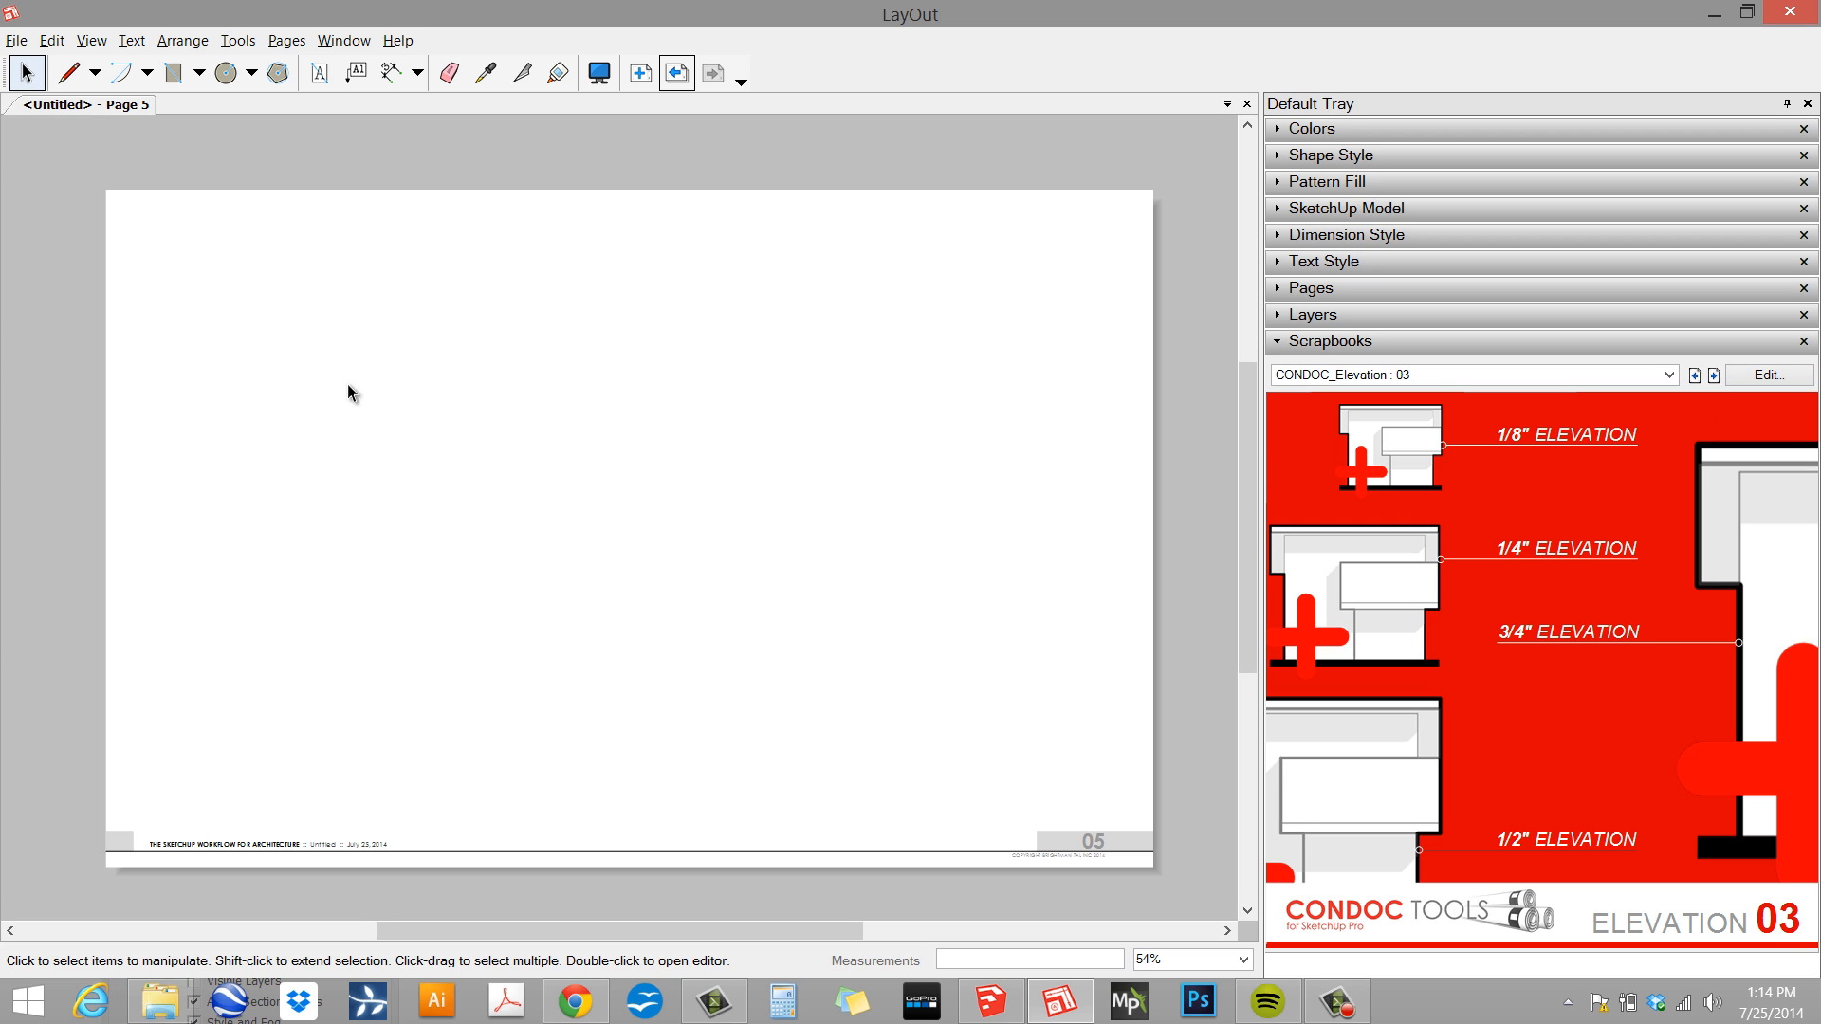
left_click(255, 335)
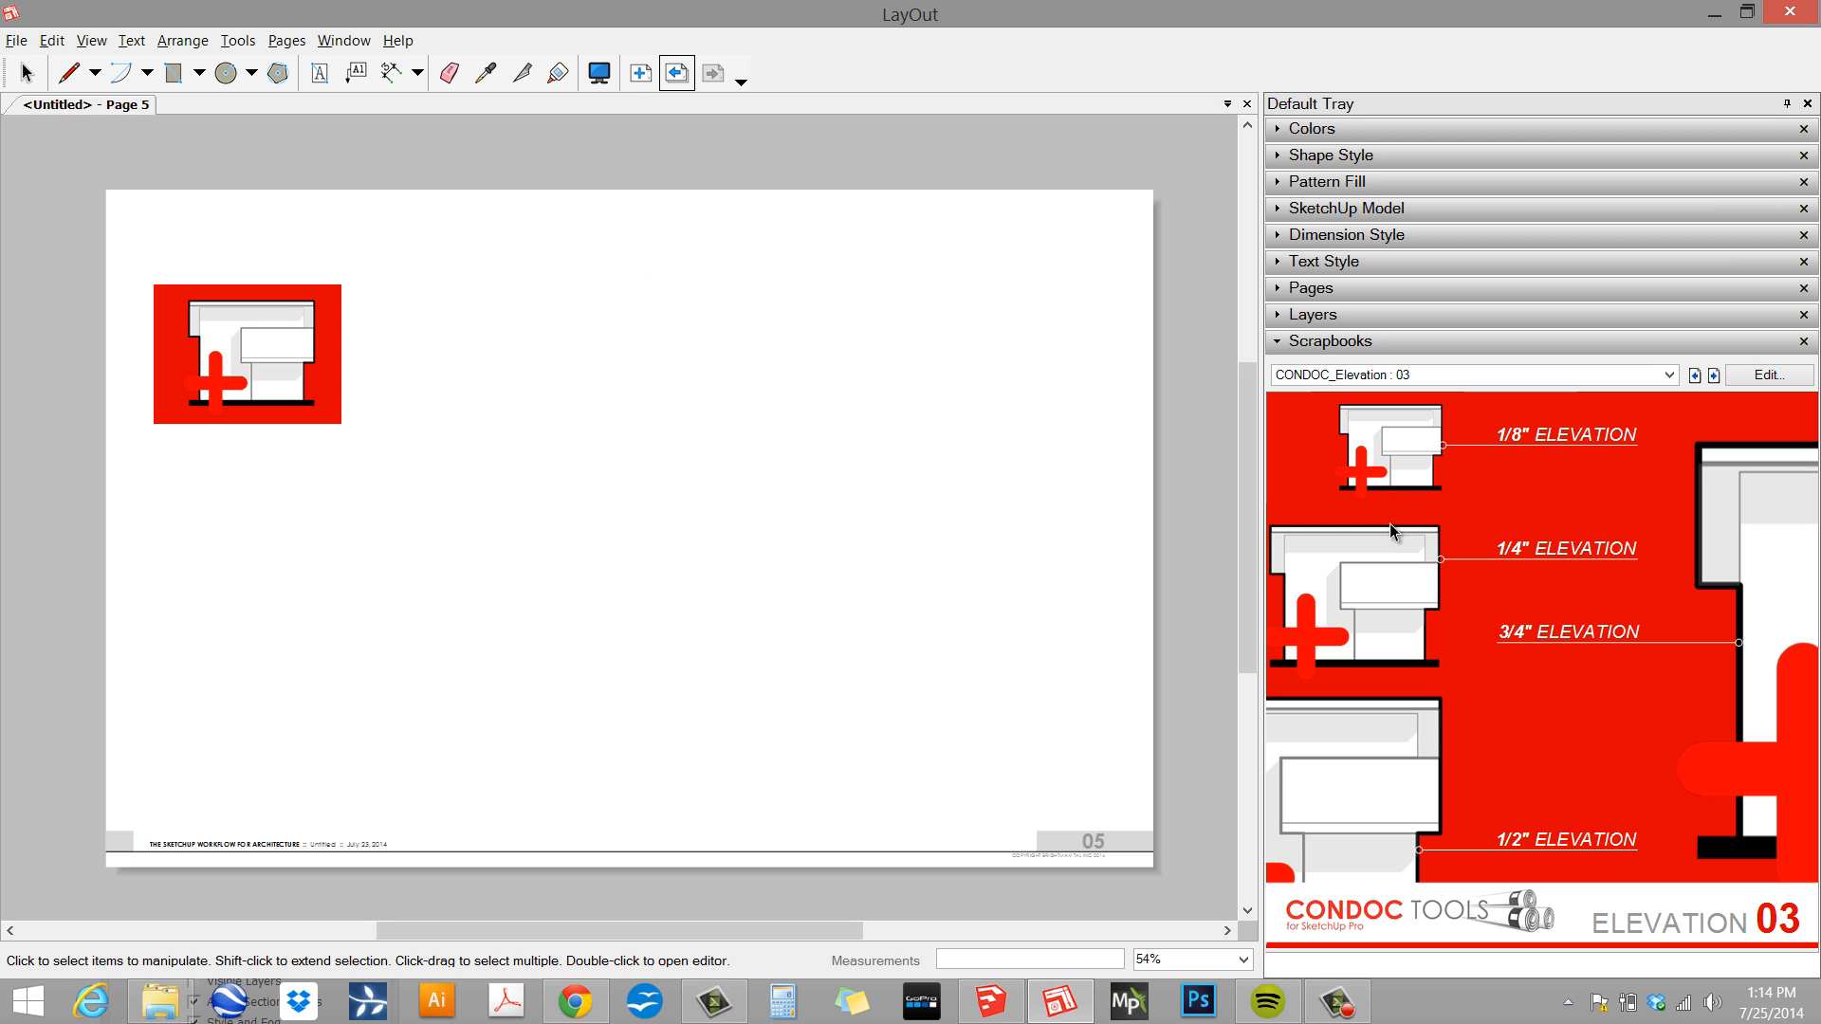
left_click(1714, 374)
key("space")
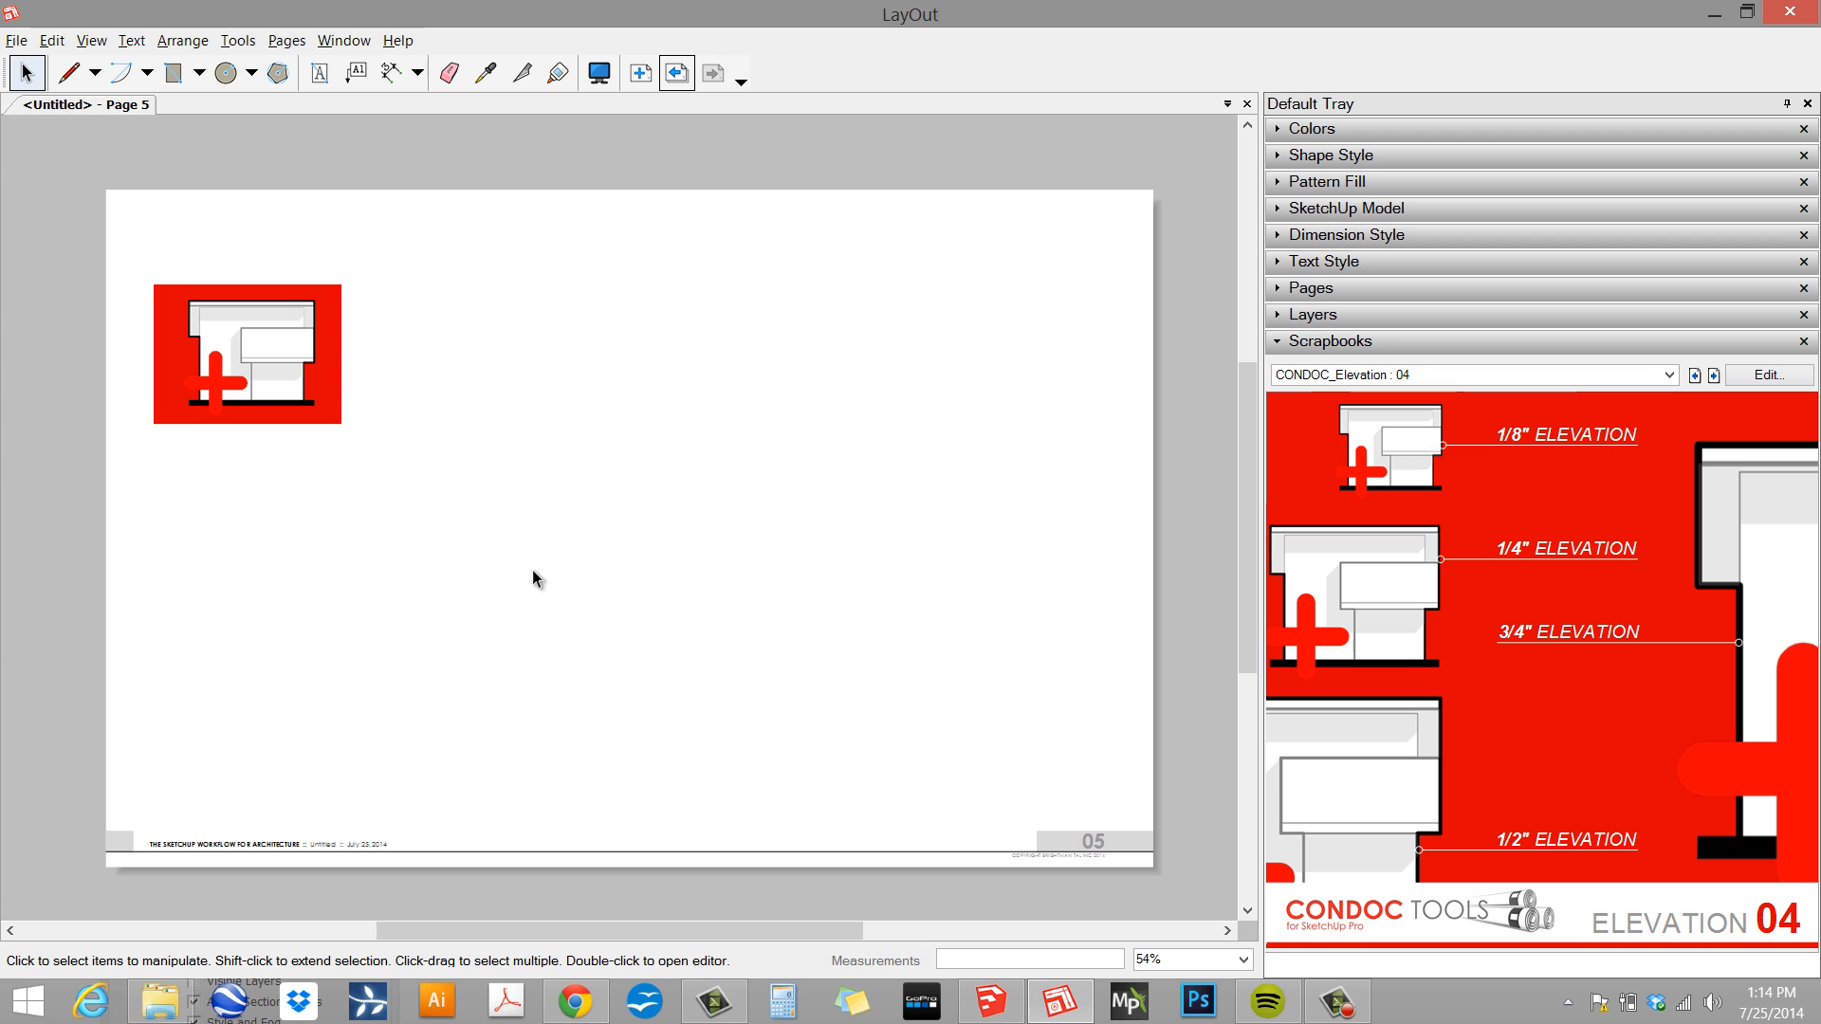
left_click(272, 645)
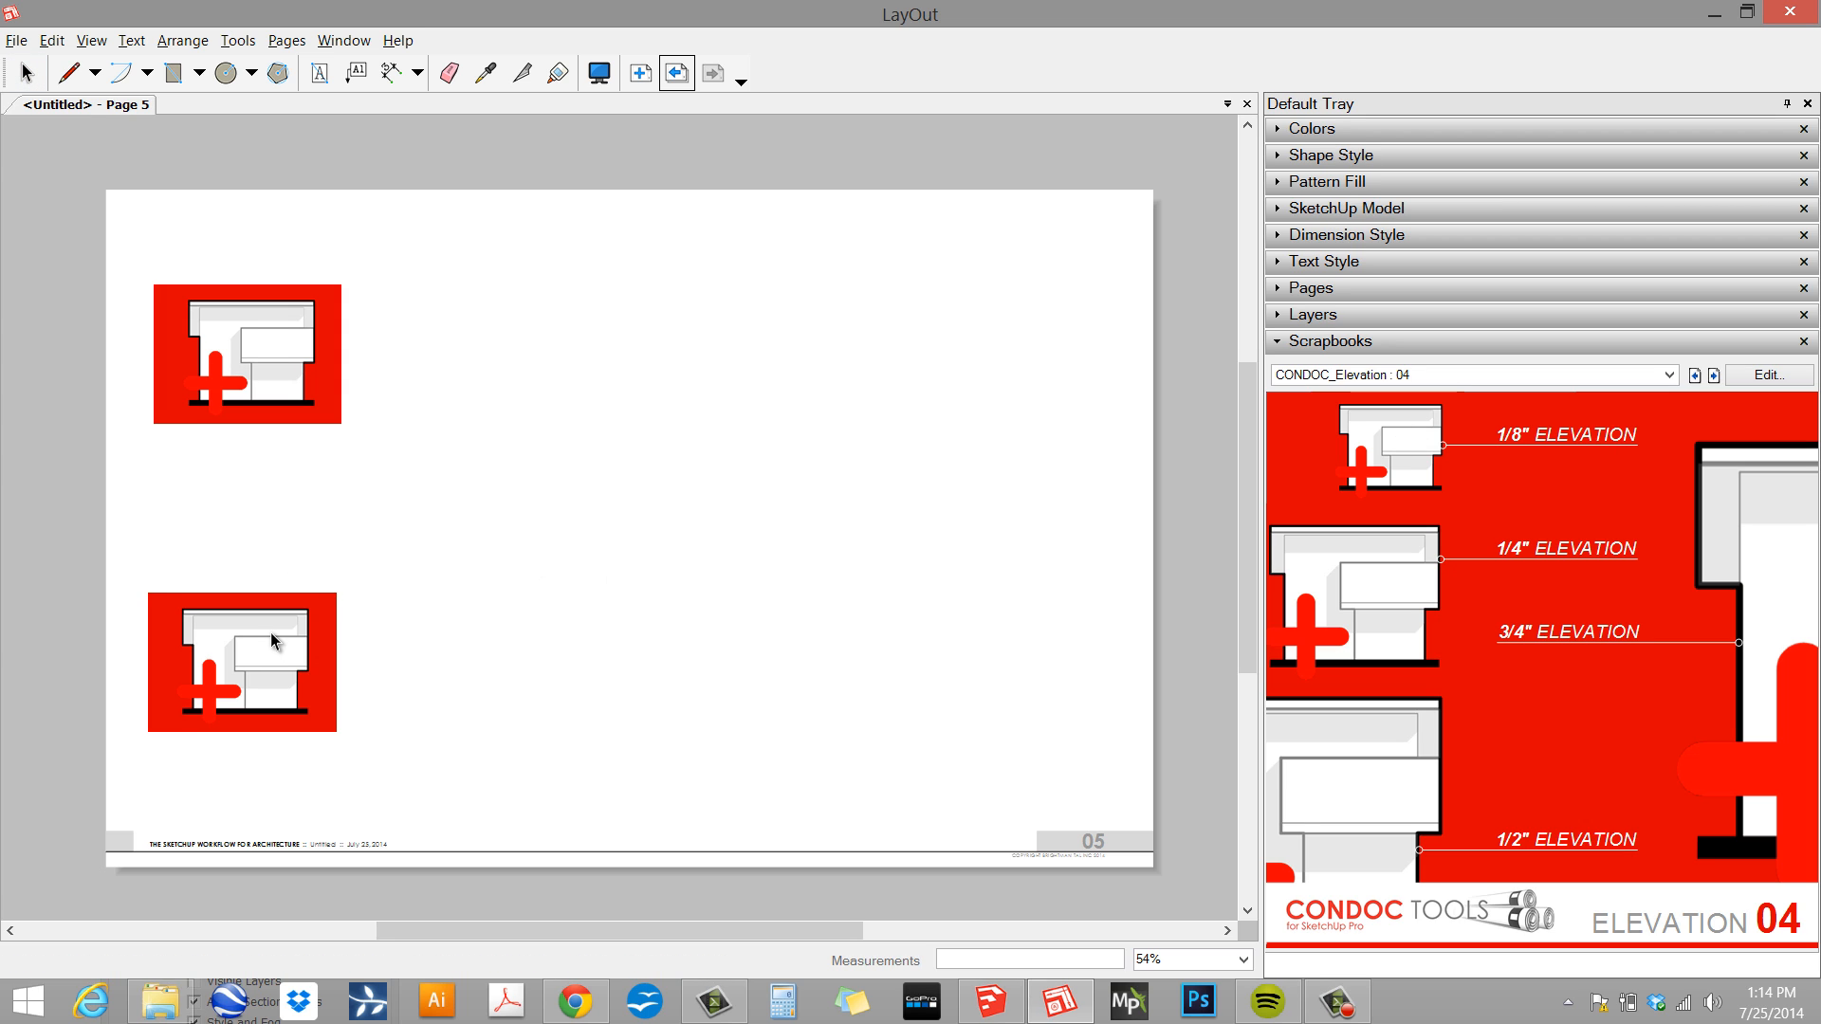
- Add a sixth page and place the 1/8" Section AA item from the CONDOC_Section scrapbook near its middle
left_click(640, 72)
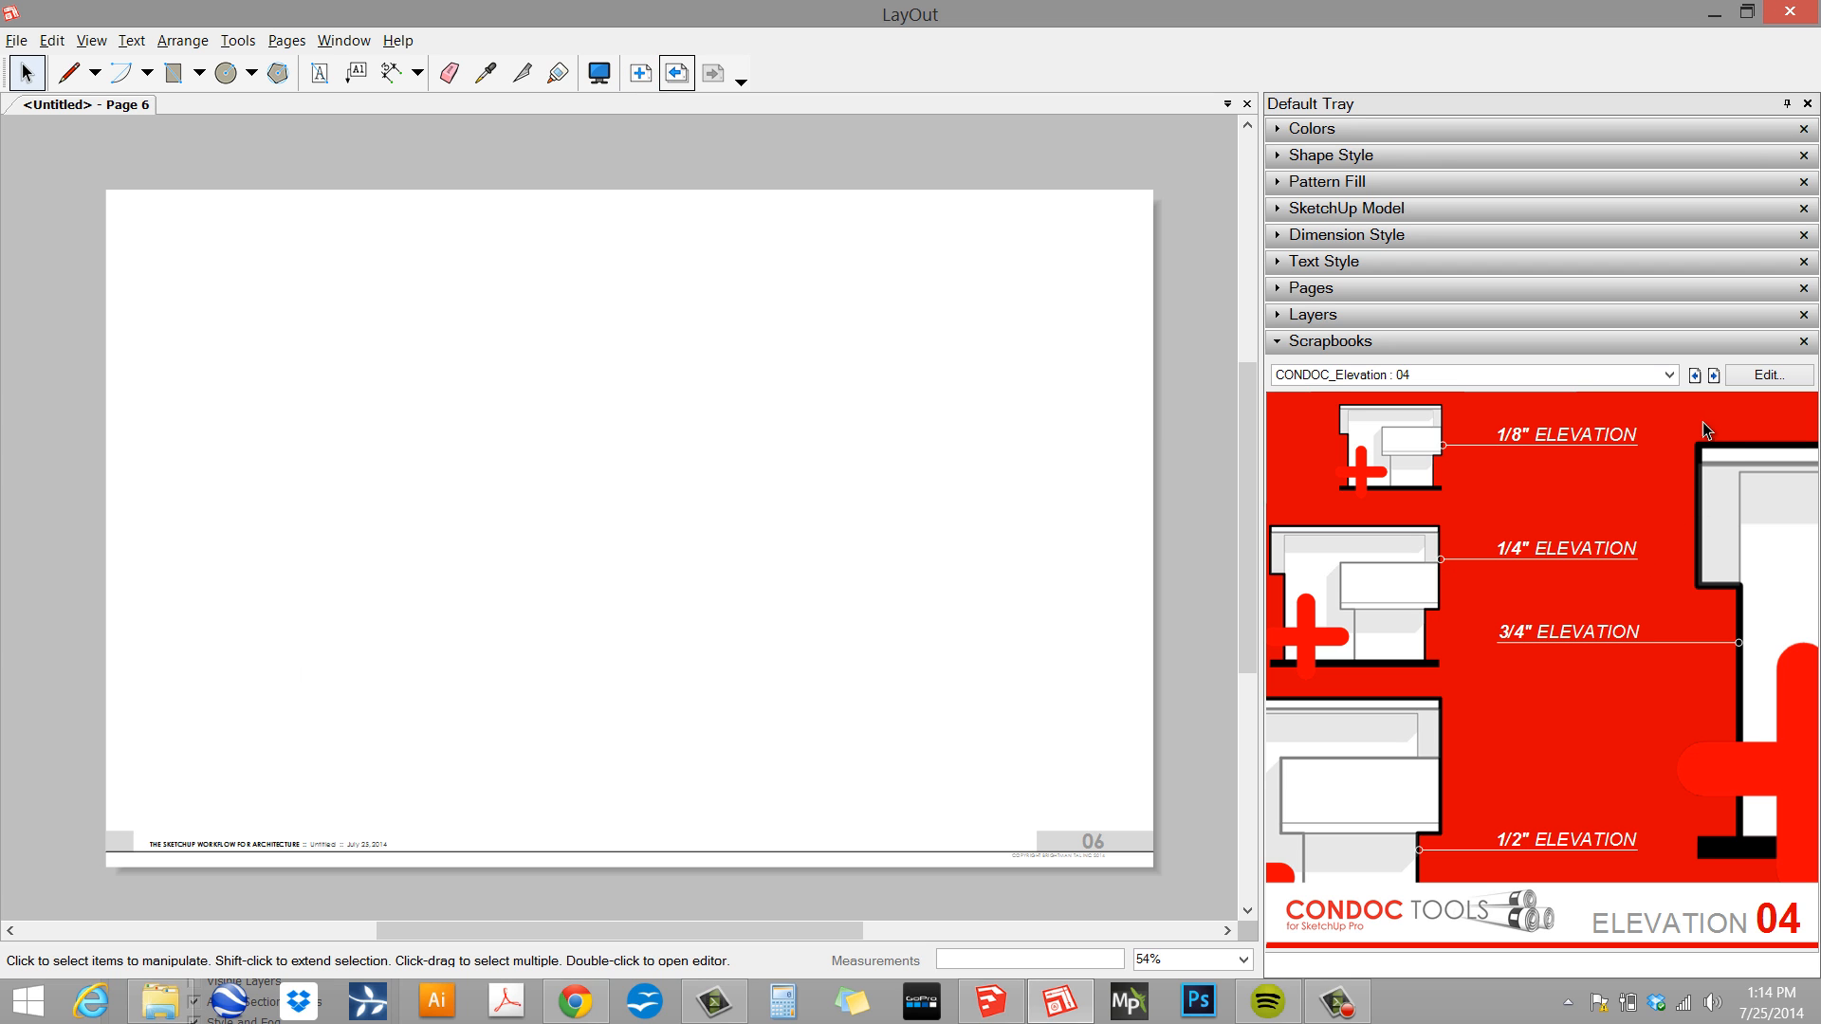
left_click(1668, 374)
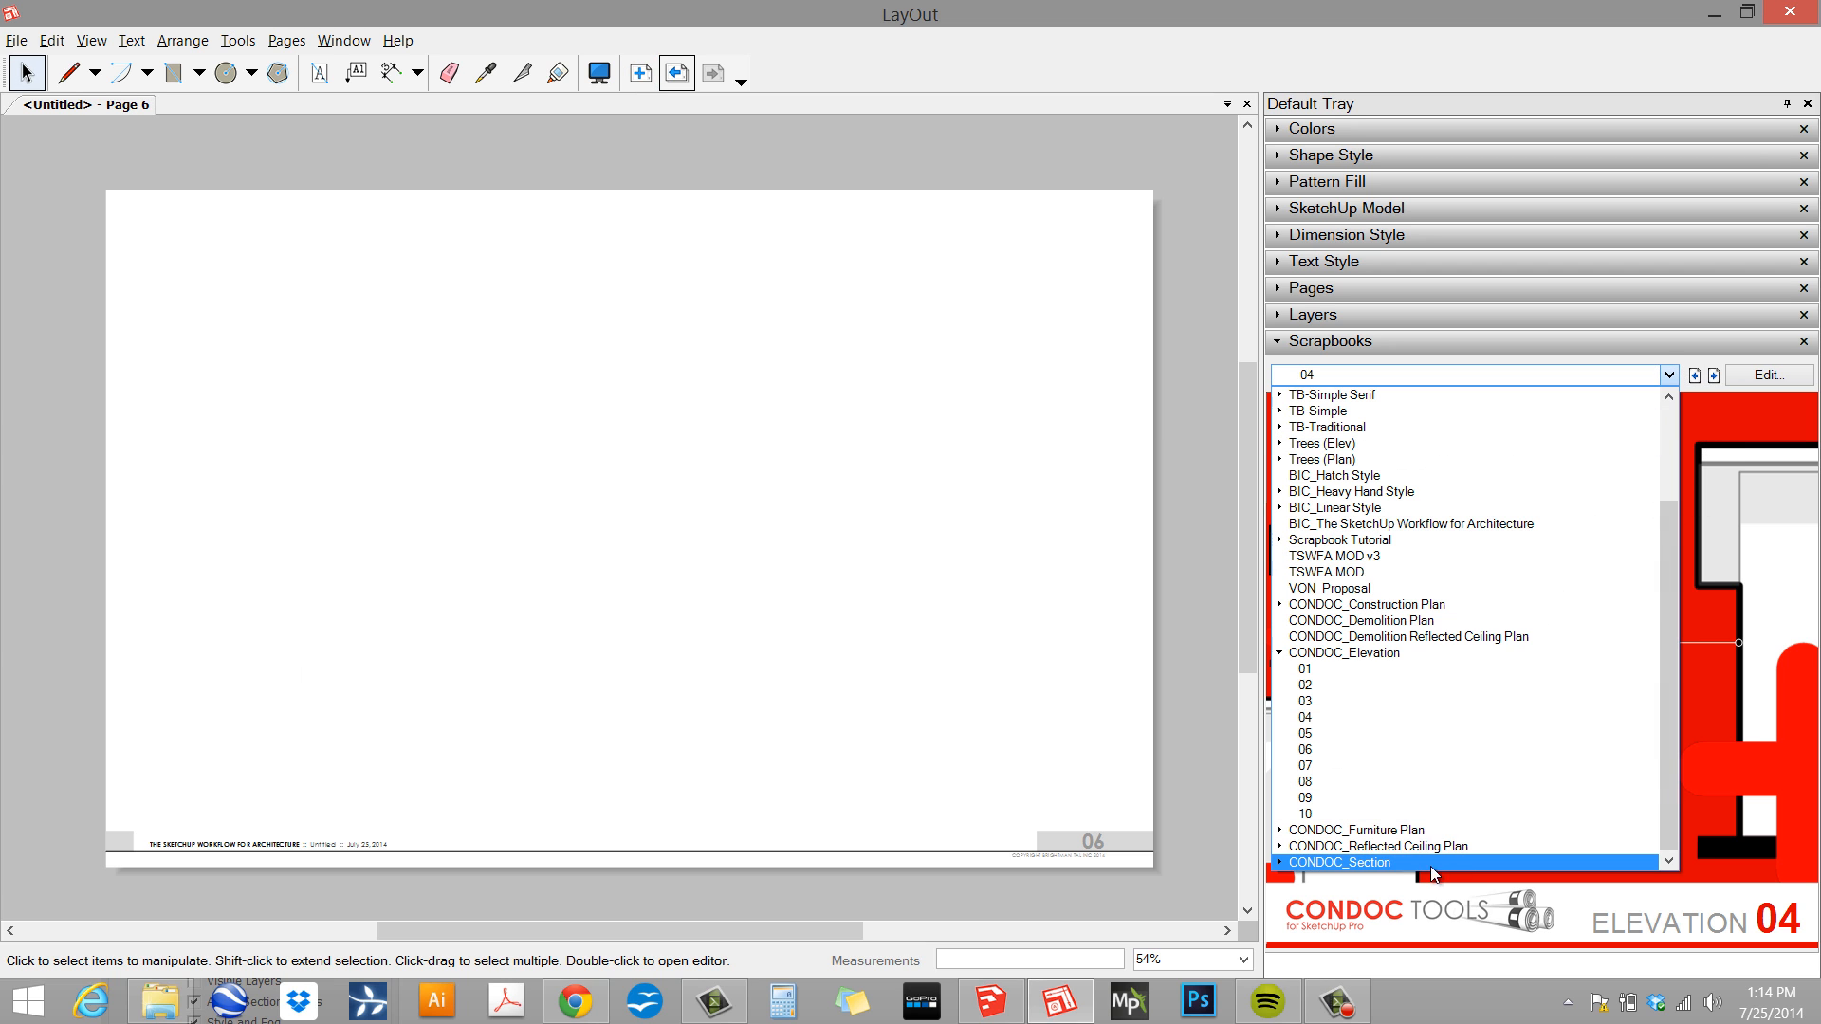
left_click(1432, 863)
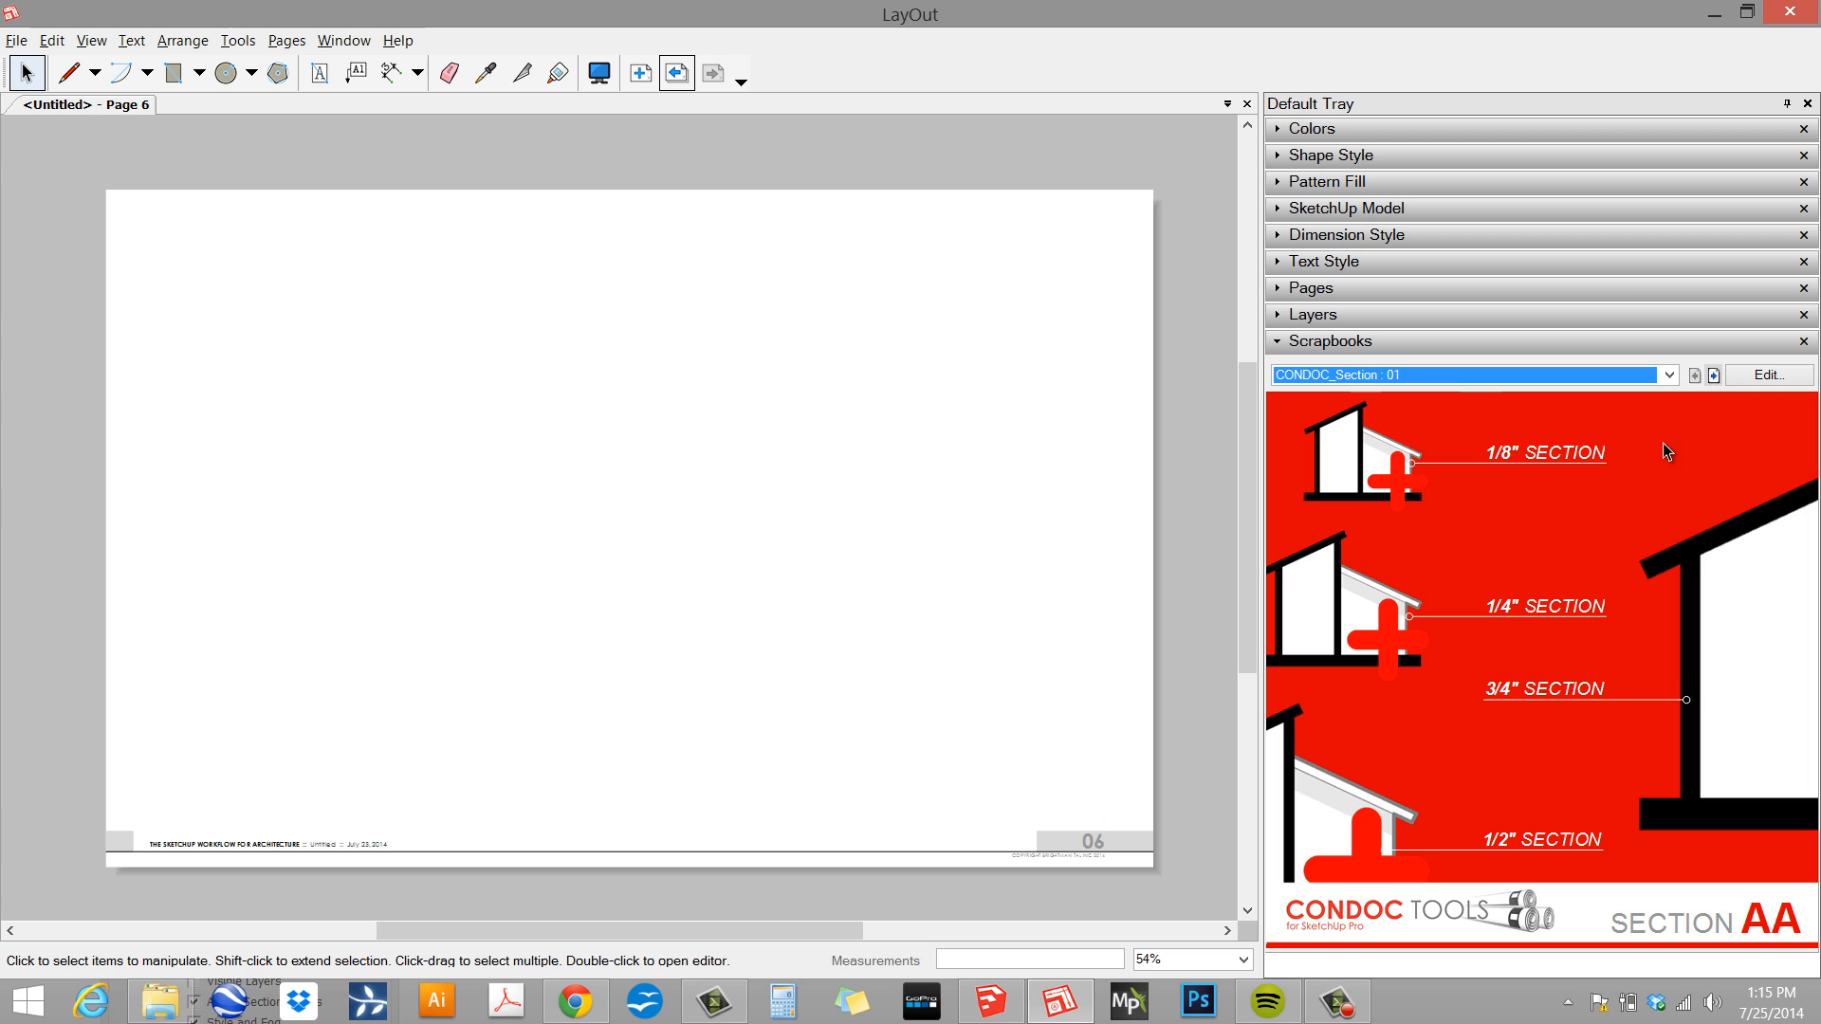
left_click(880, 419)
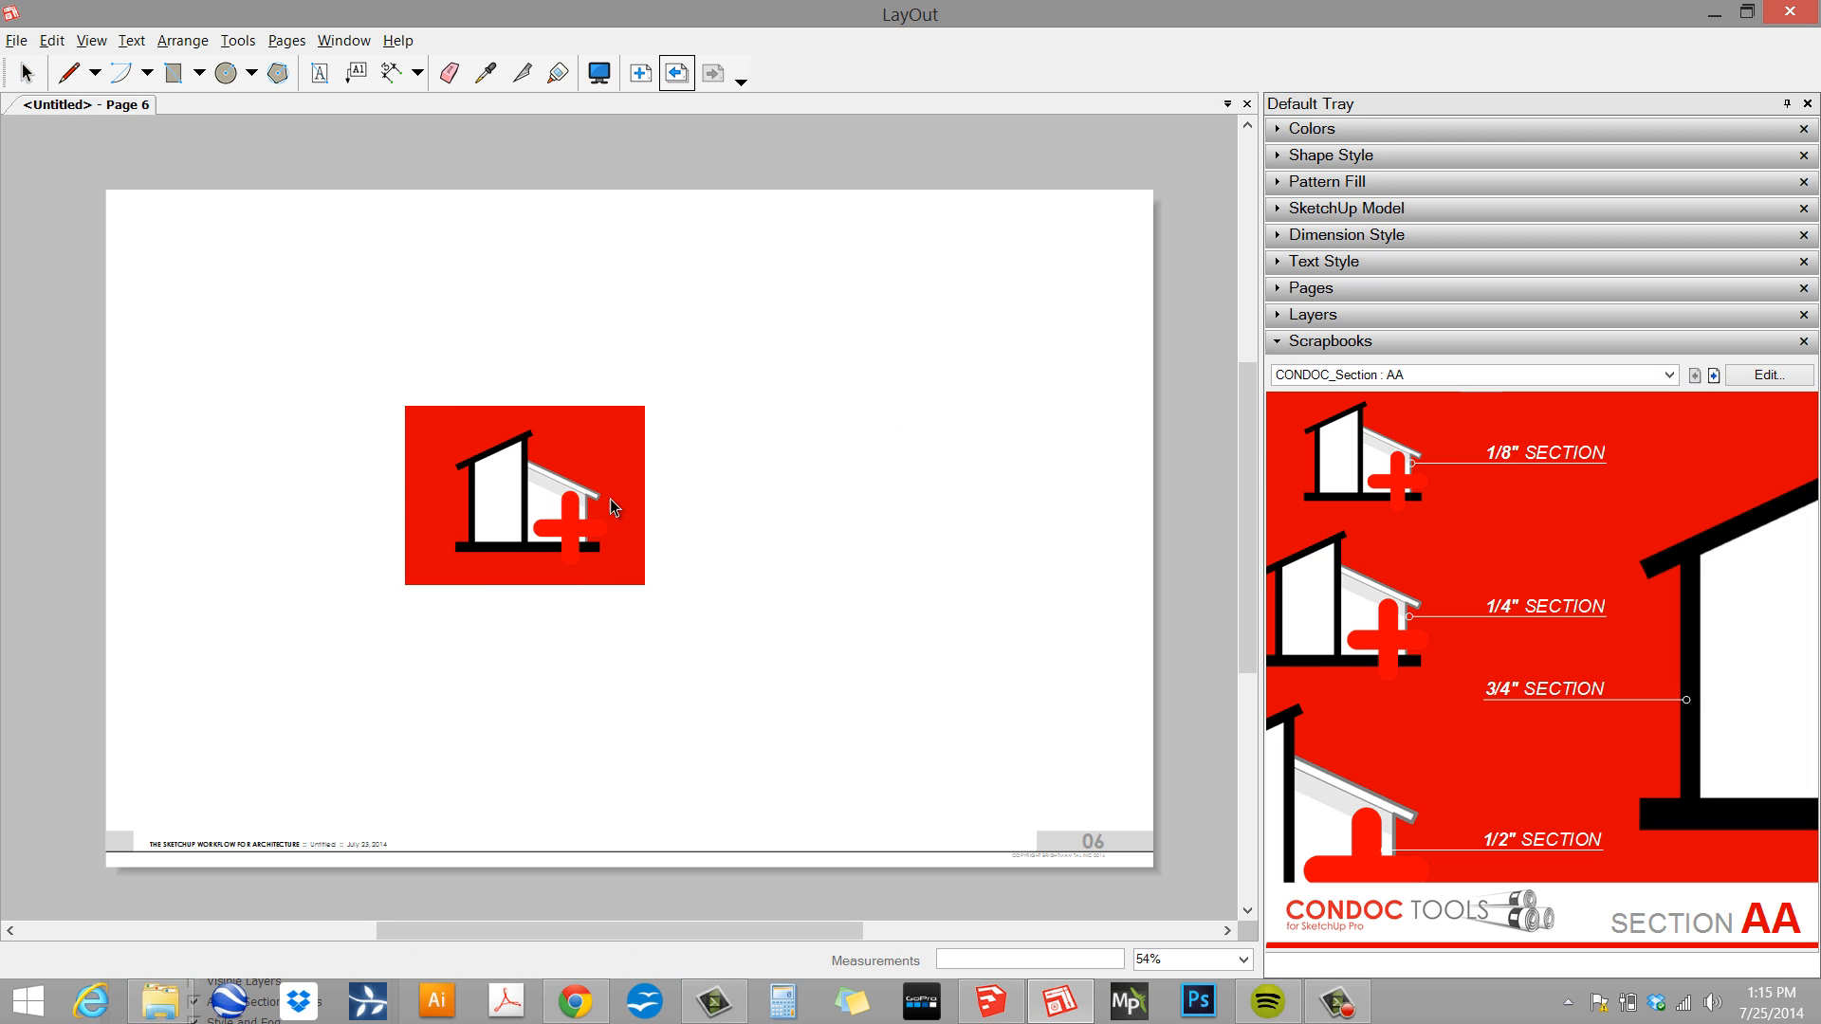
left_click(637, 513)
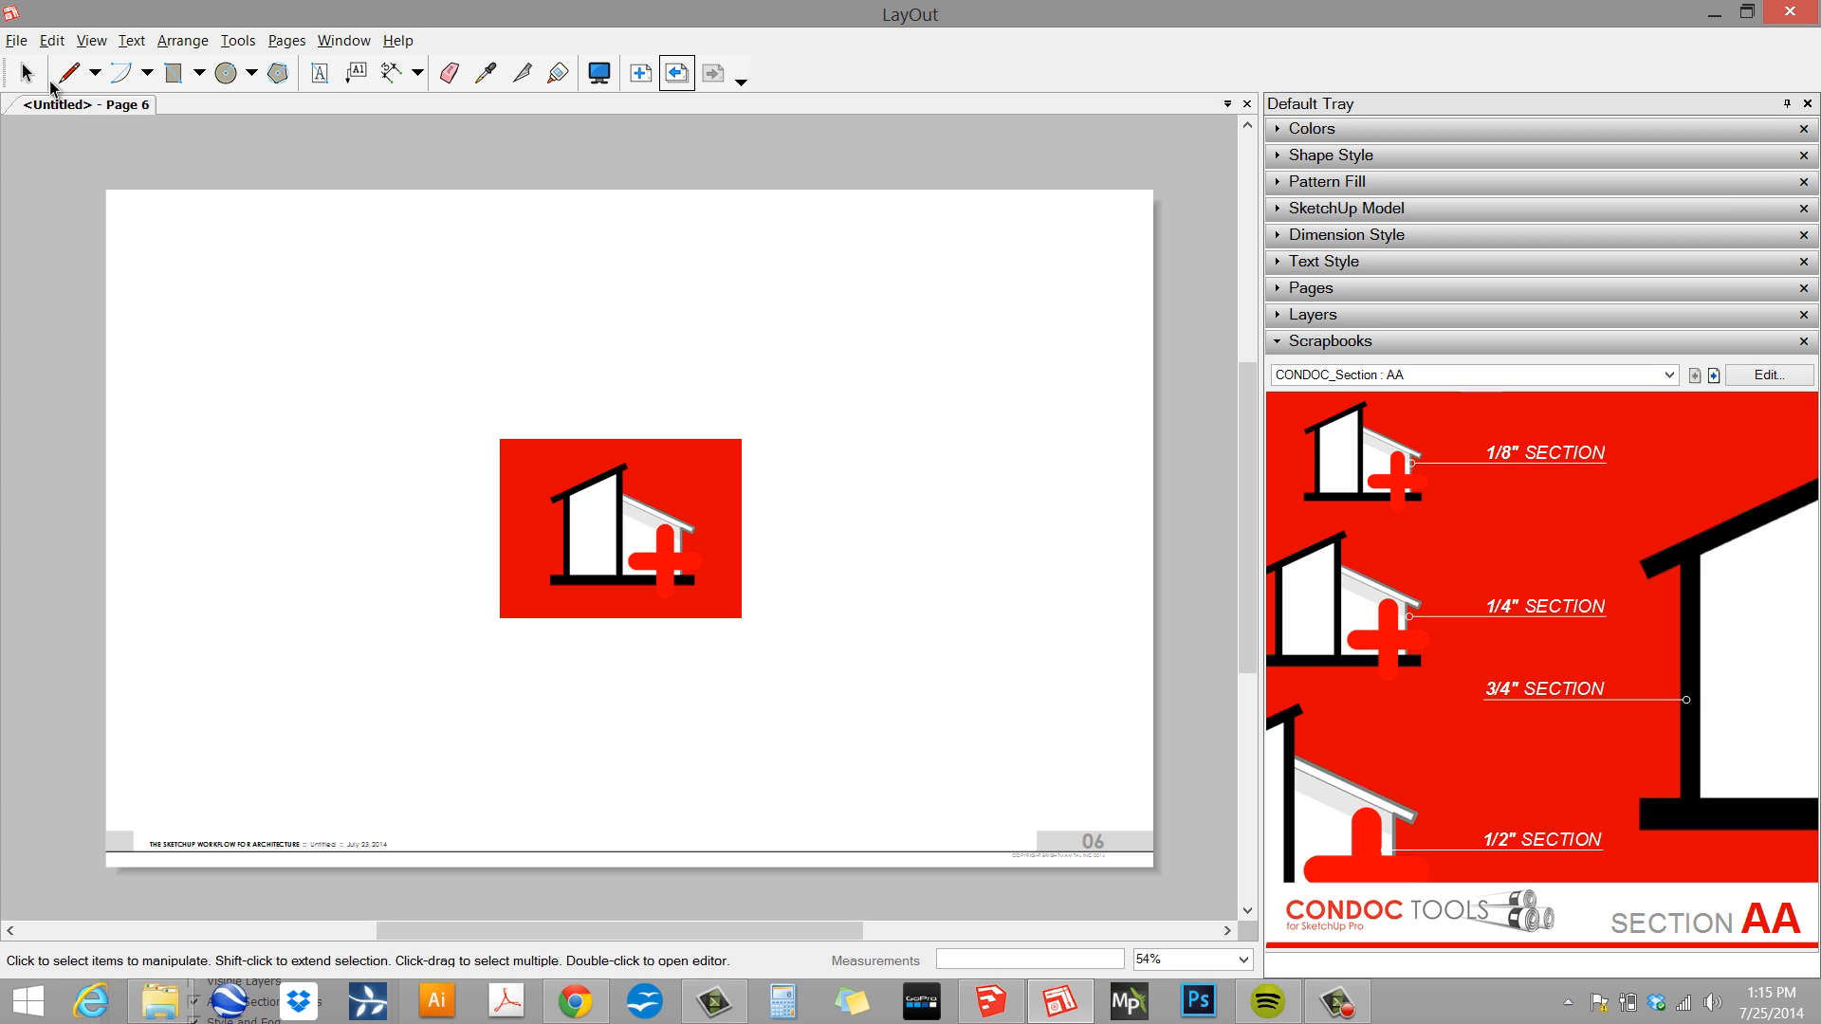
left_click(25, 72)
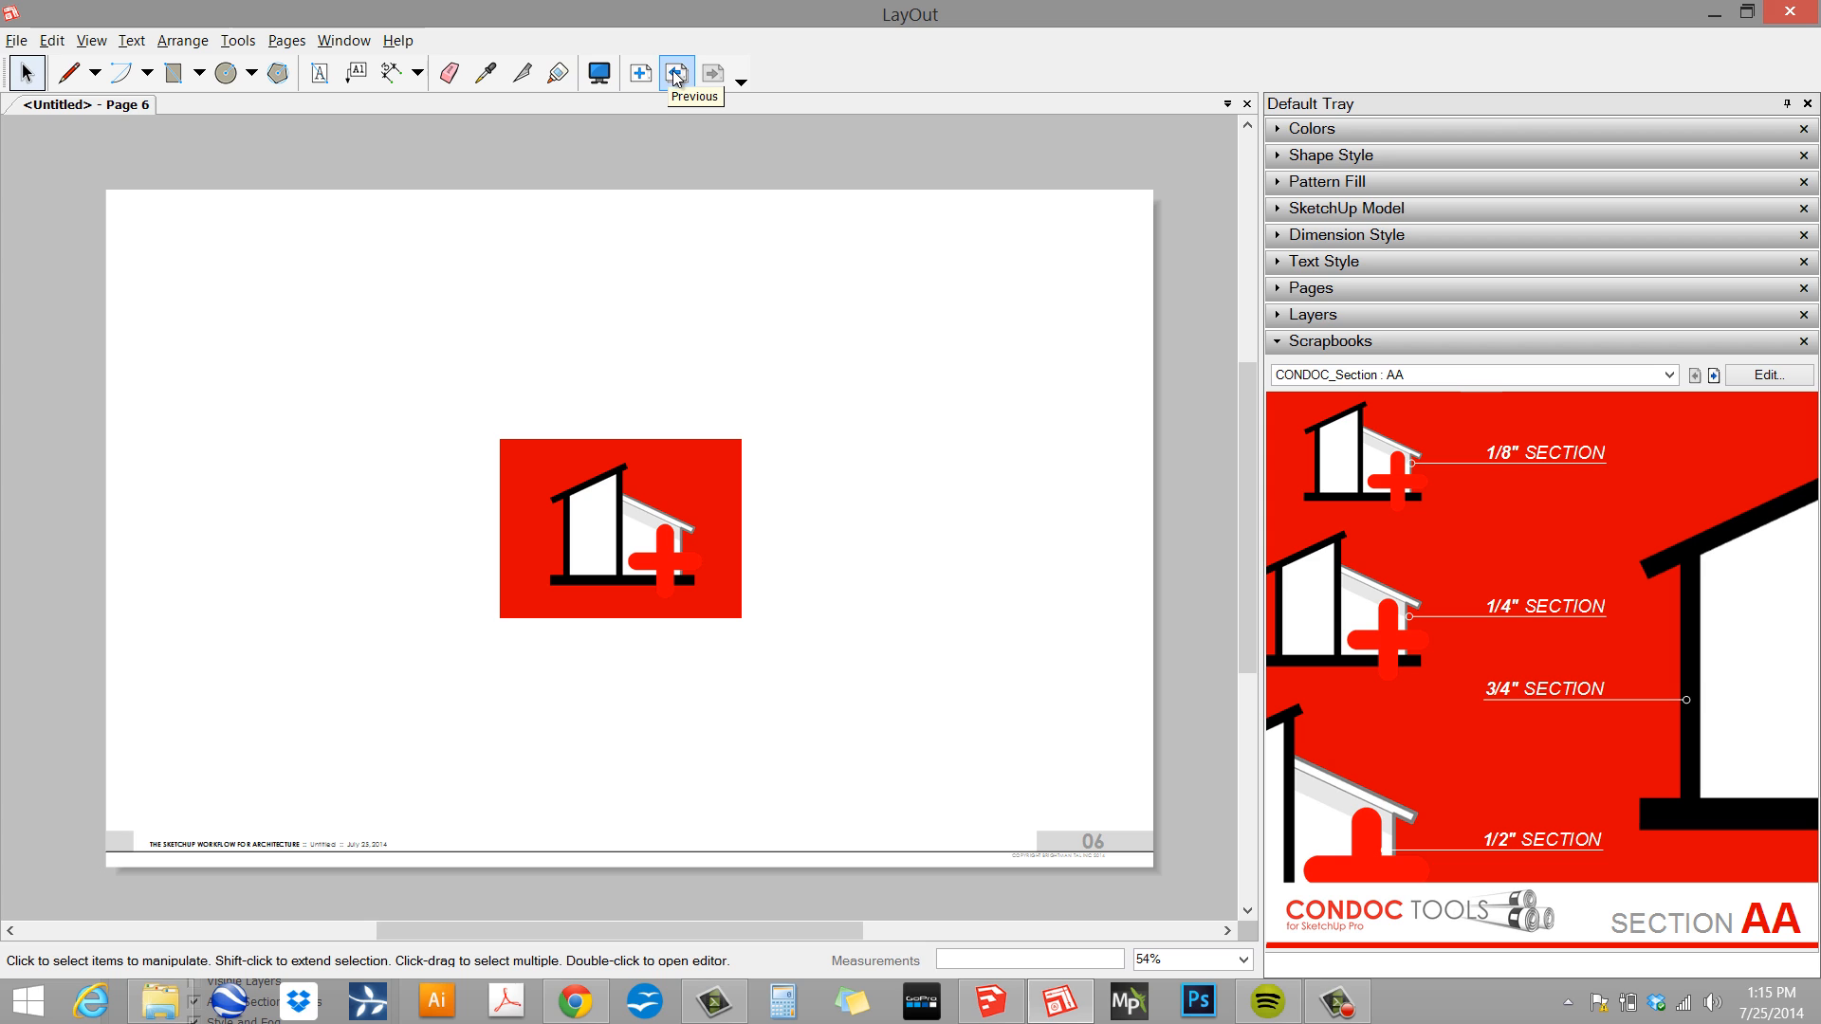
- Review the placed scrapbook drawings on pages 1 through 6 and return to page 1
left_click(1423, 288)
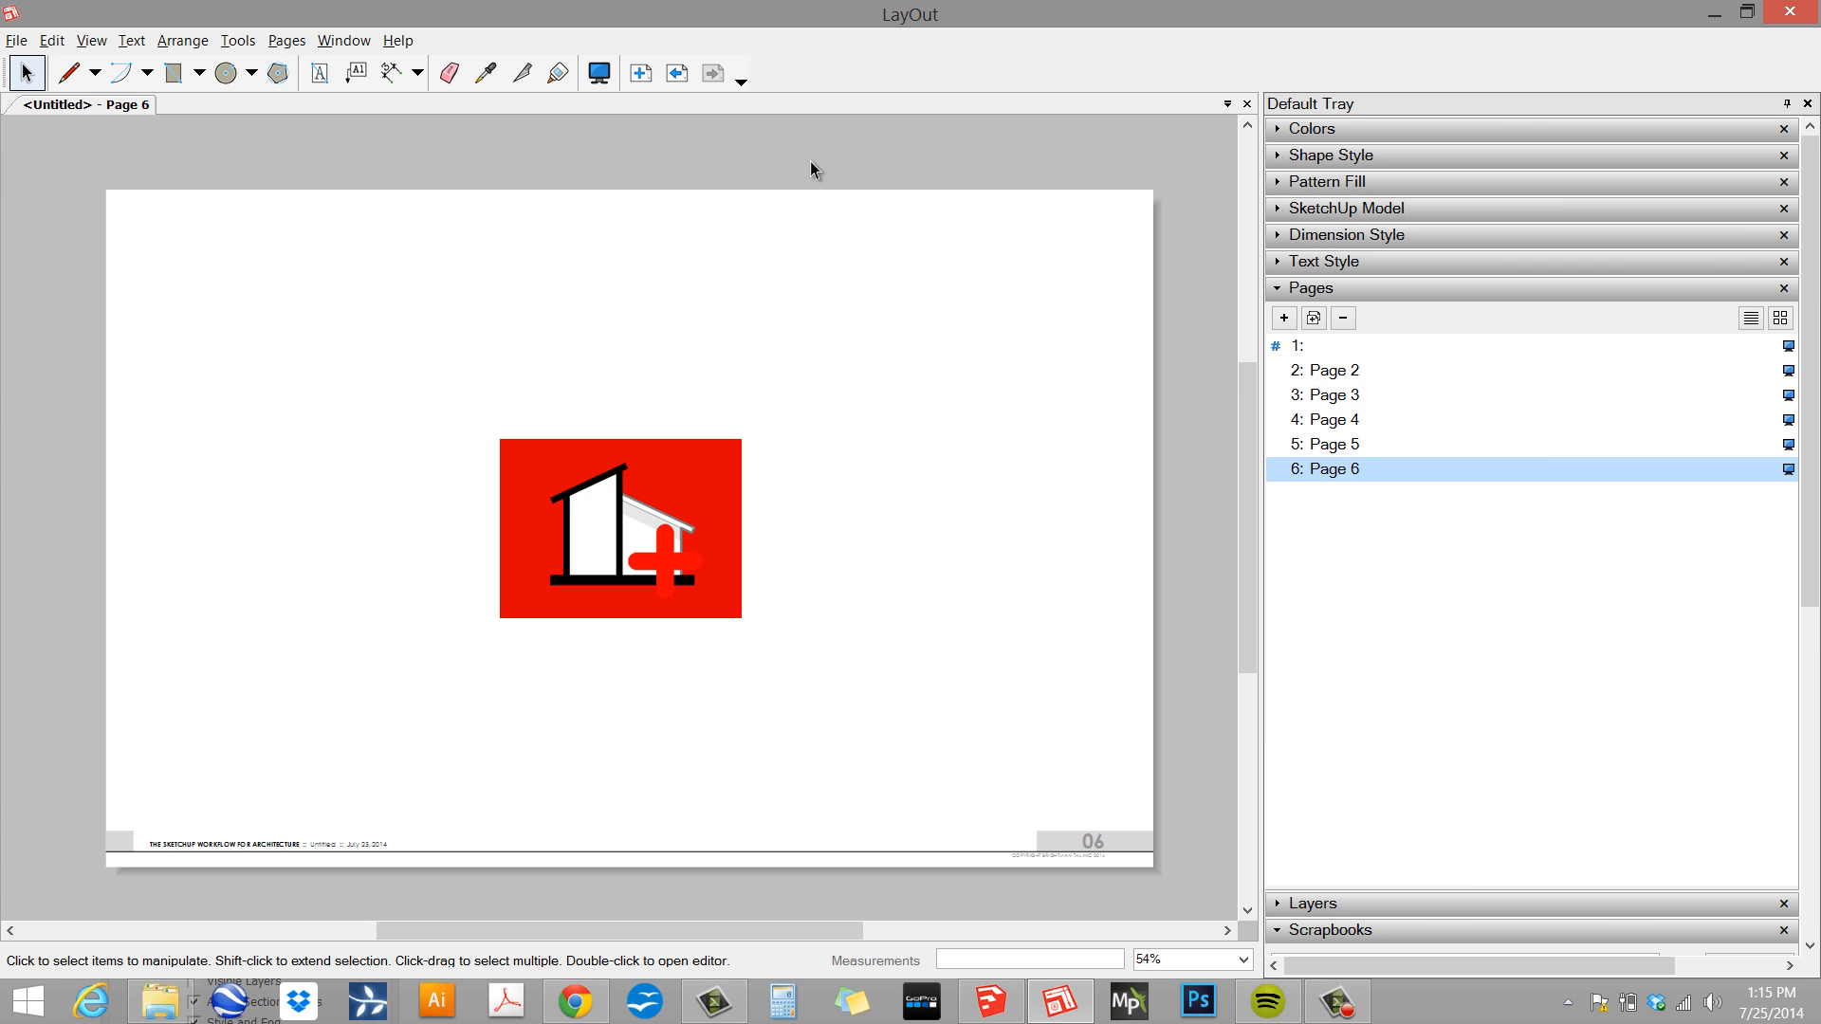
left_click(679, 74)
left_click(679, 74)
left_click(679, 74)
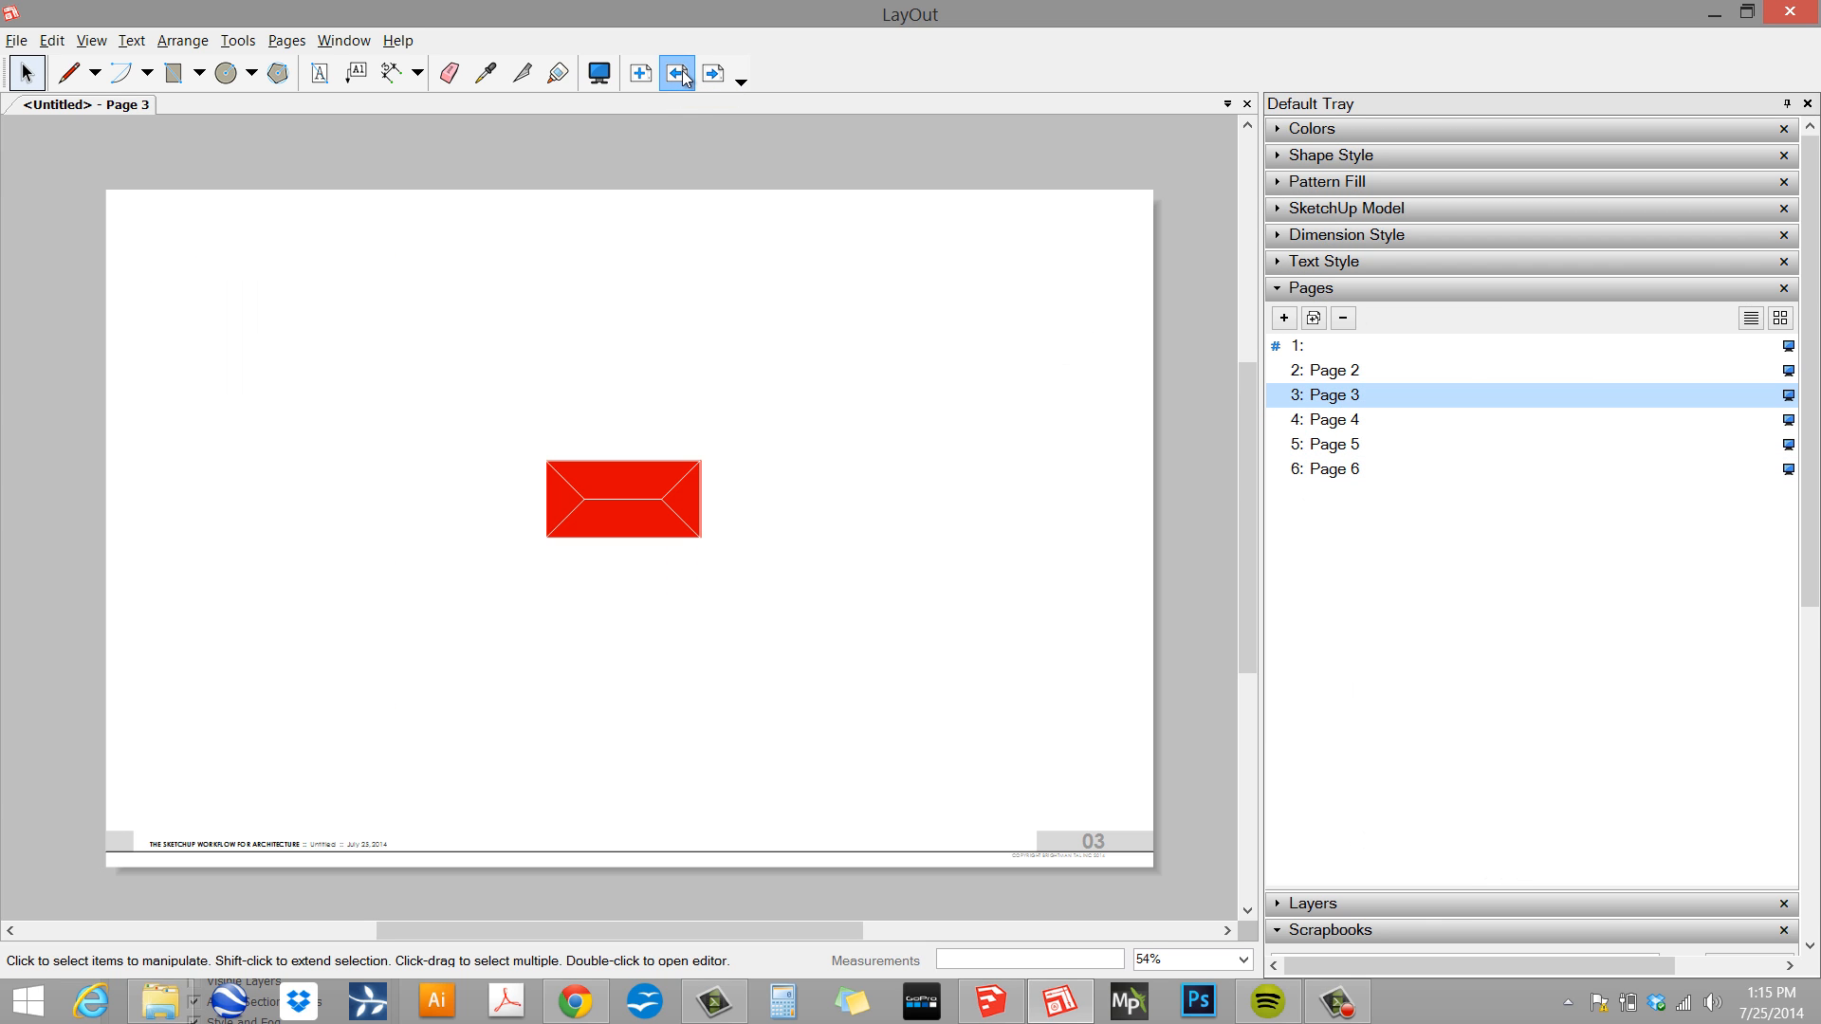
left_click(681, 74)
left_click(681, 74)
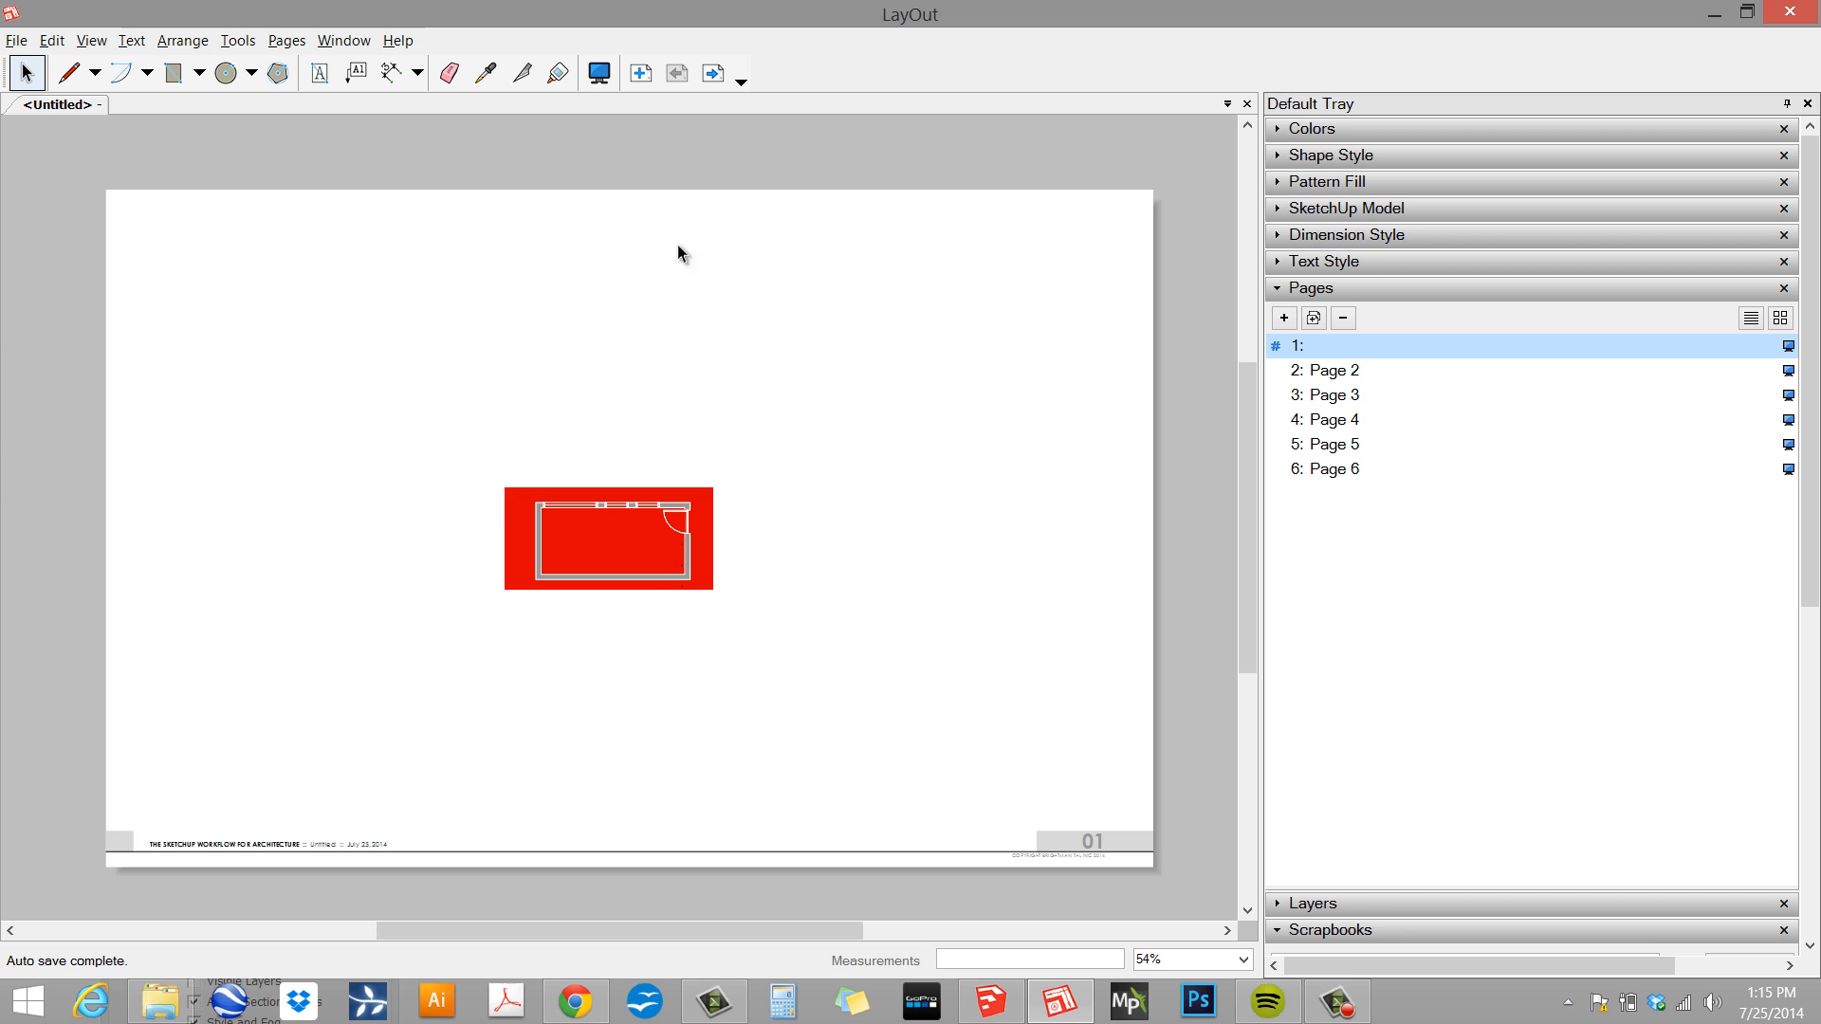
left_click(709, 85)
left_click(708, 85)
left_click(708, 85)
left_click(708, 85)
left_click(709, 85)
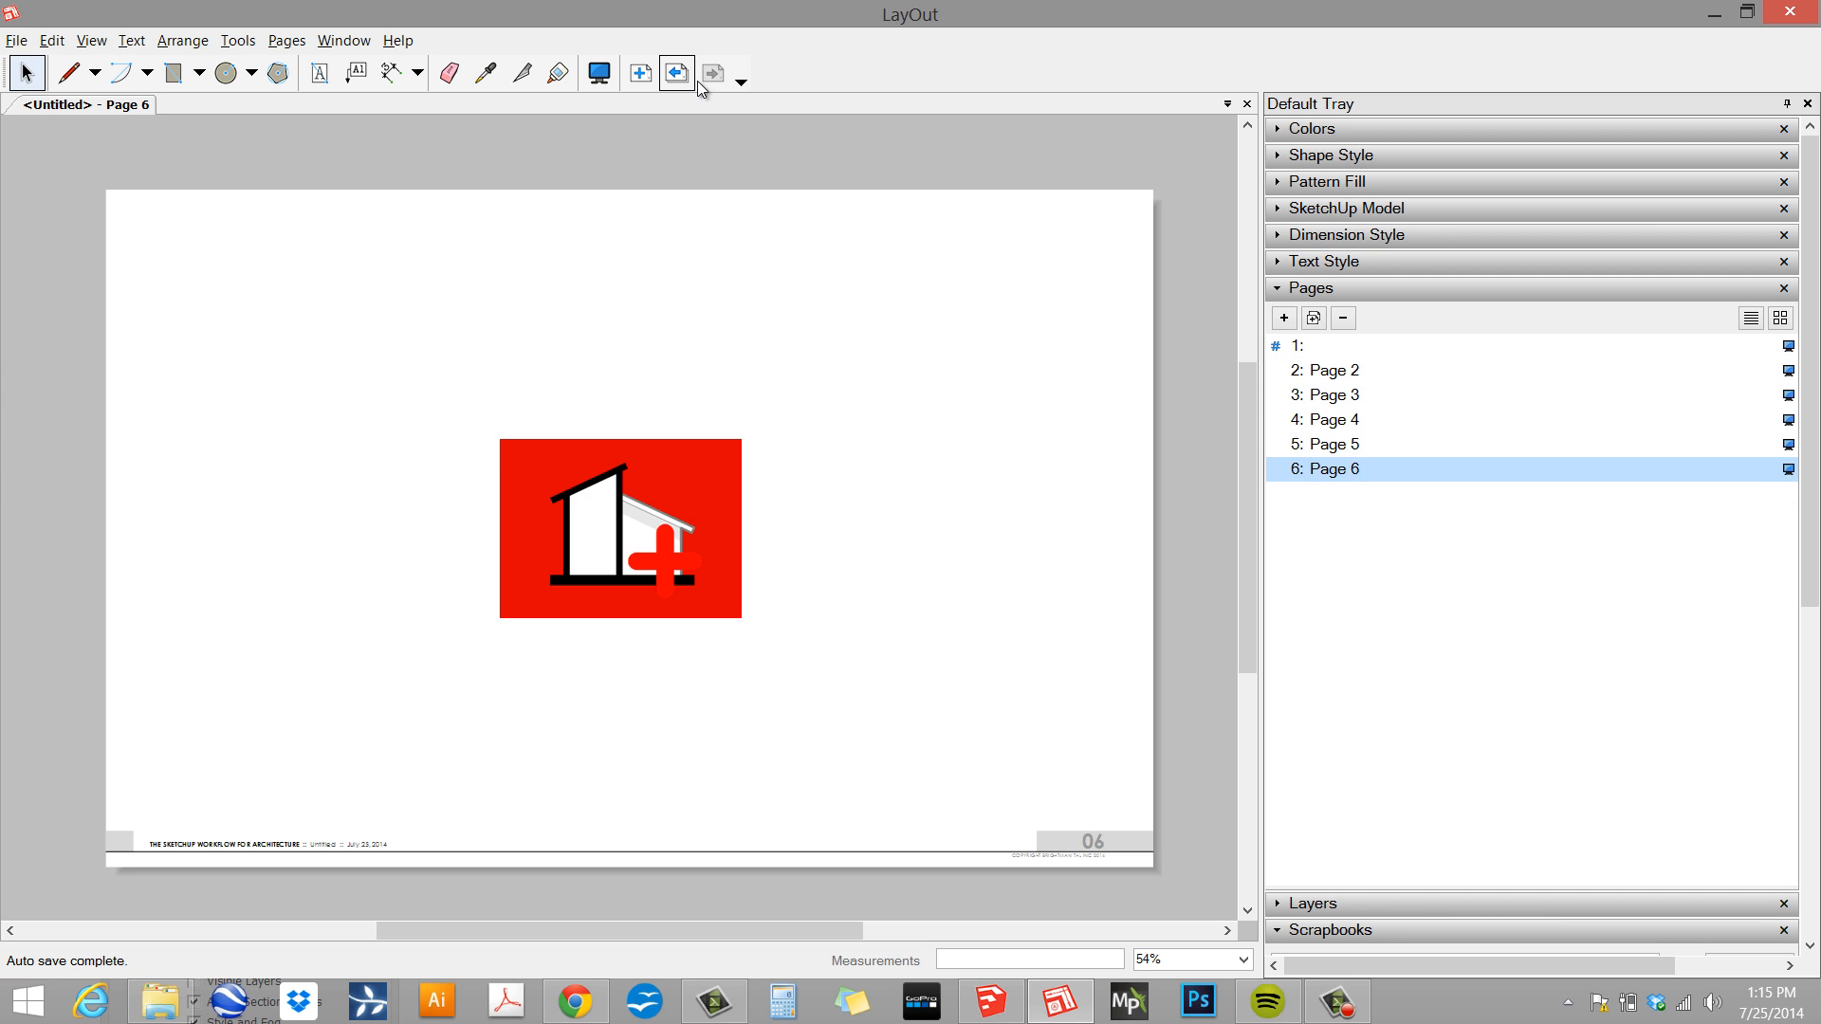
left_click(685, 80)
left_click(685, 80)
left_click(685, 79)
left_click(685, 80)
left_click(685, 80)
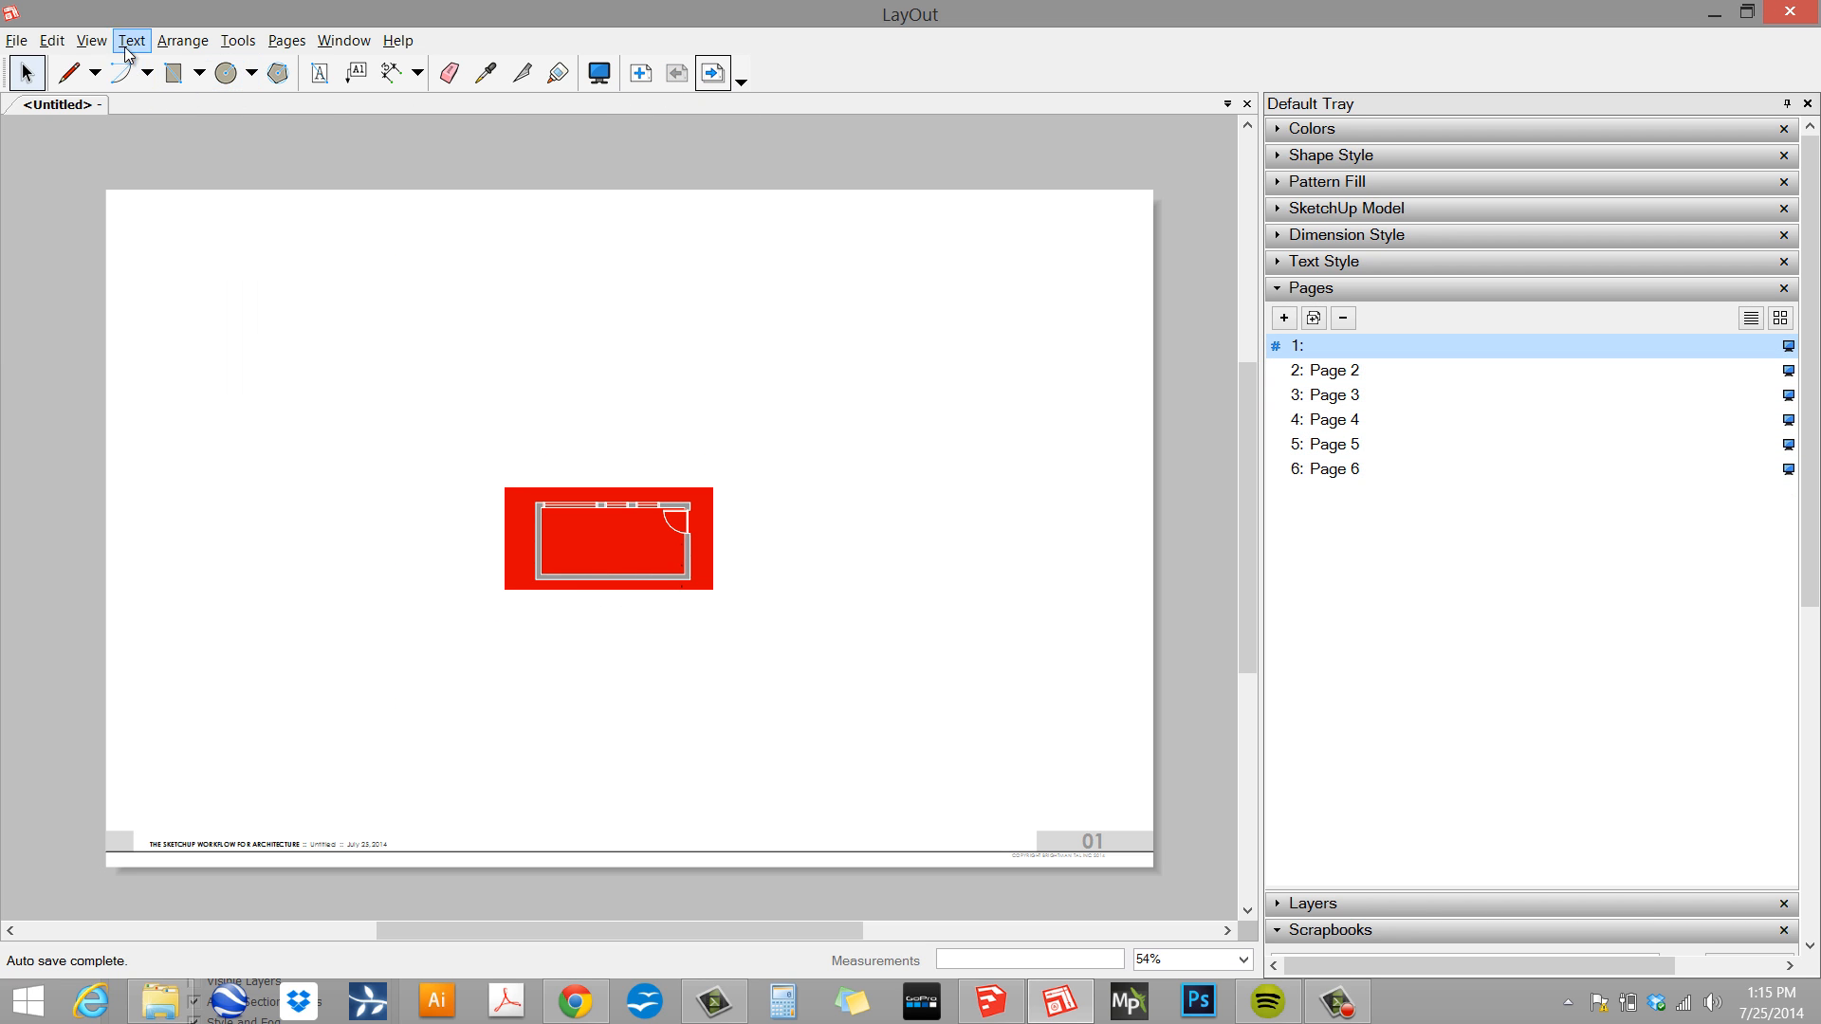
- Relink the document's RELINK THIS FILE.skp reference to delete.skp in the TEMP folder
left_click(16, 41)
left_click(107, 342)
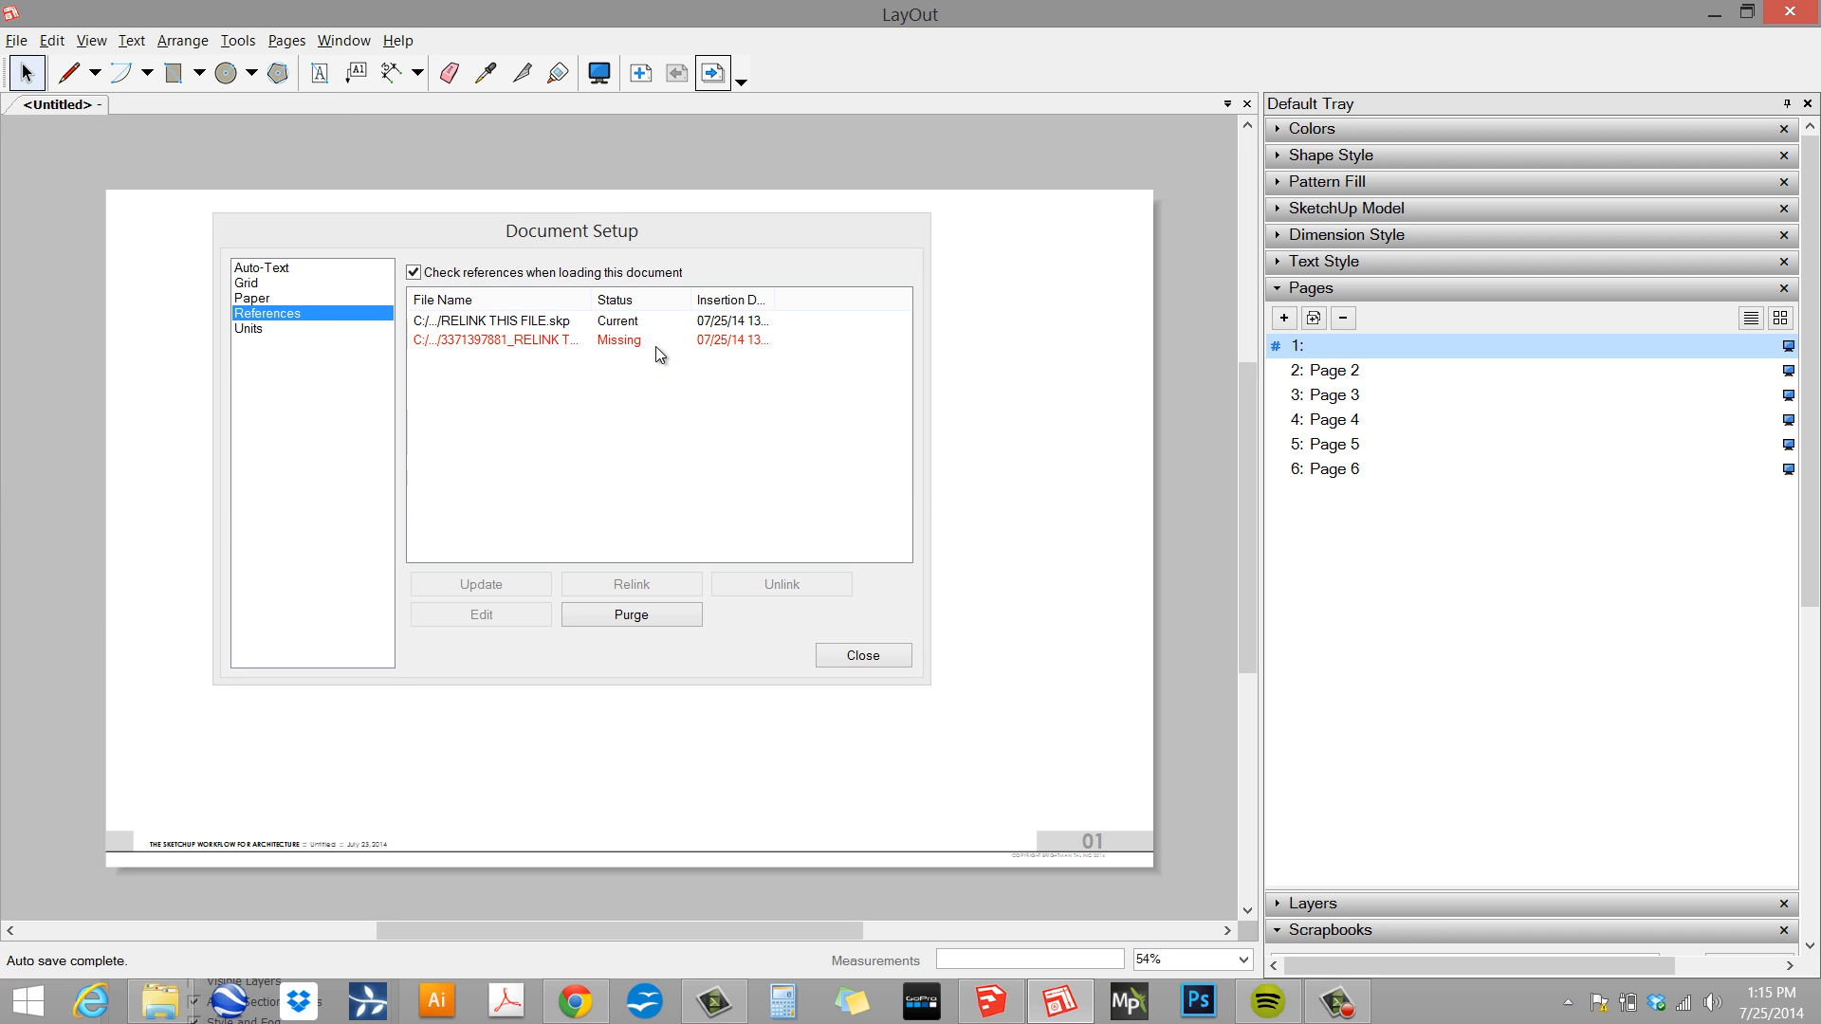
left_click(544, 340)
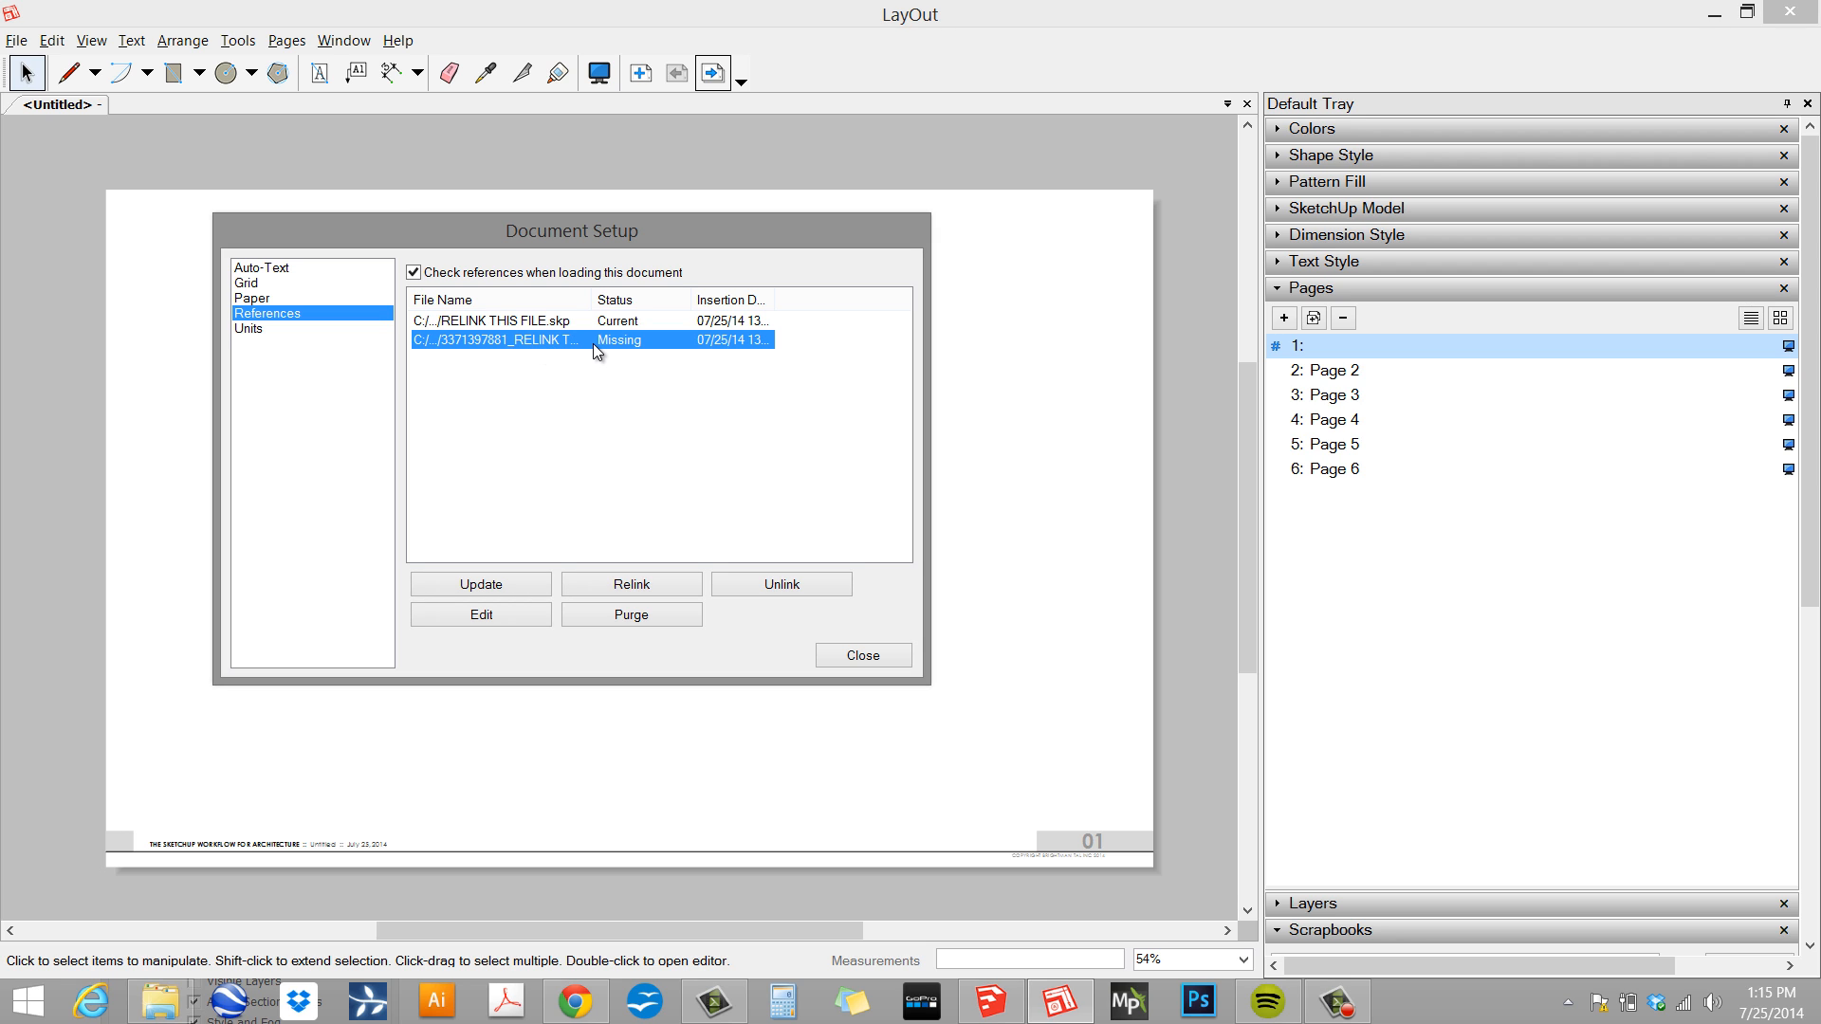
double_click(585, 309)
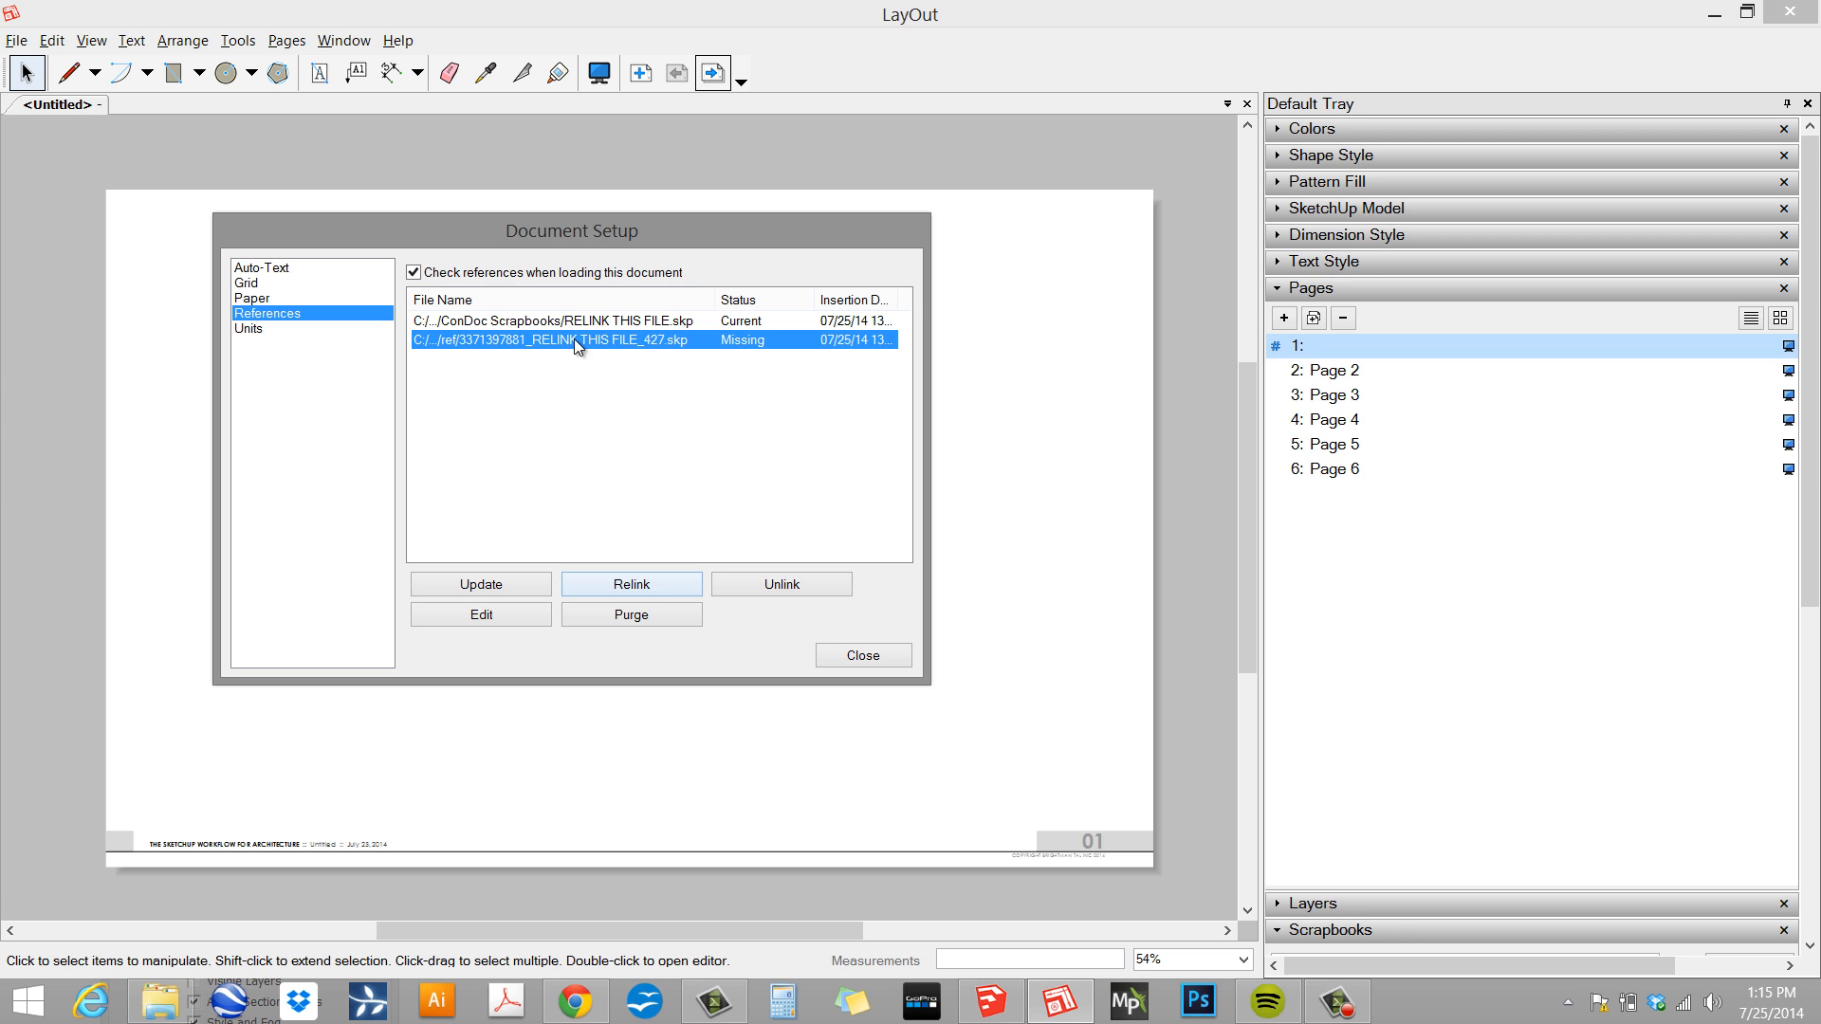
left_click(625, 322)
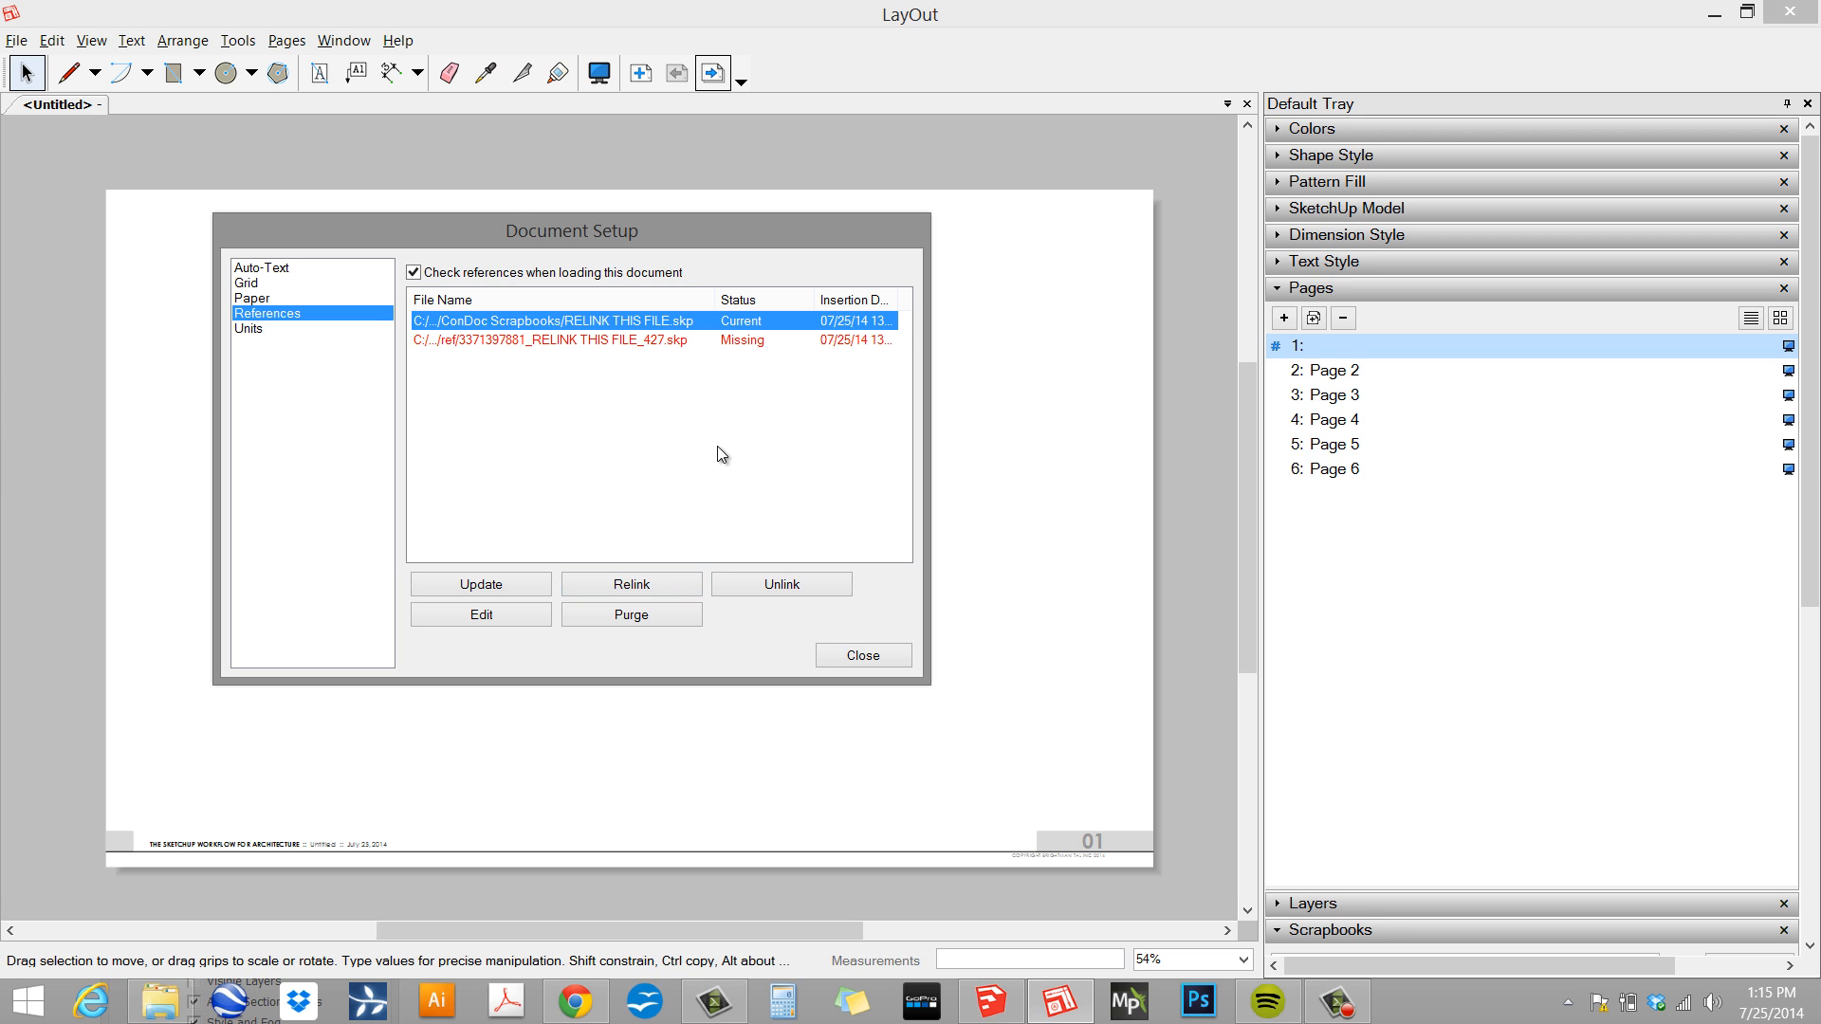
left_click(630, 584)
left_click(527, 235)
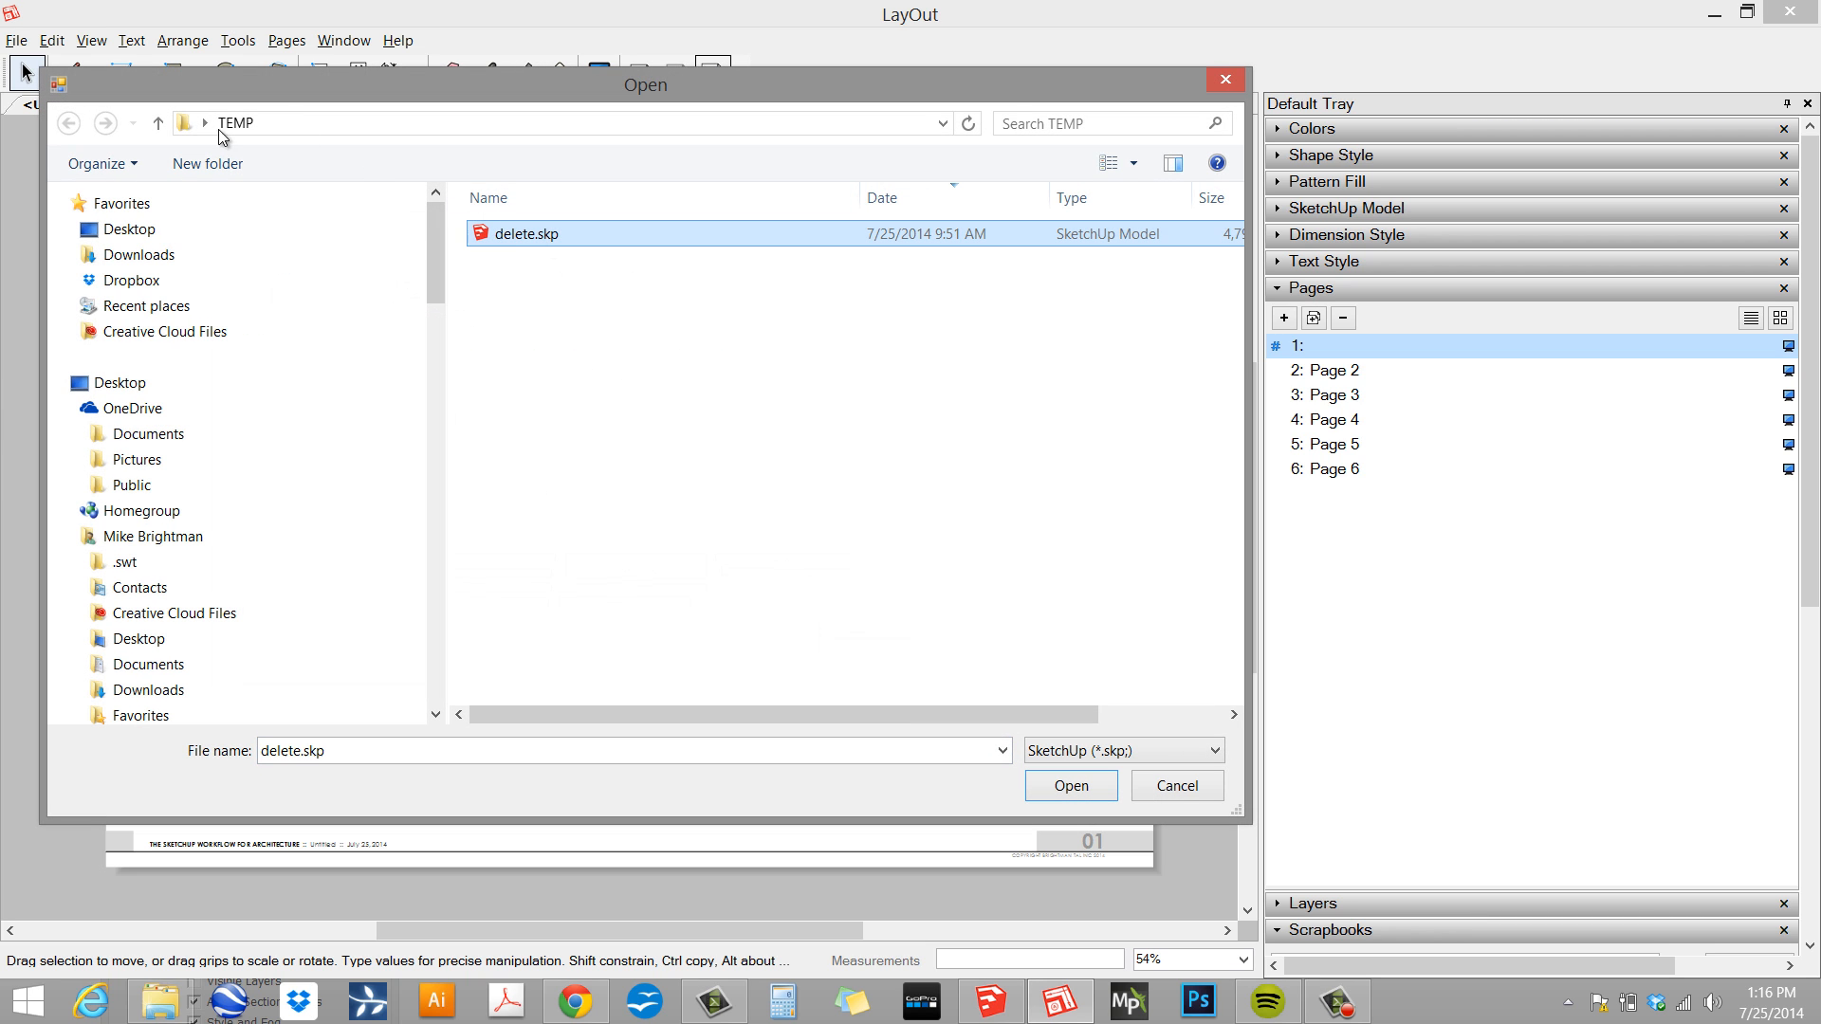
left_click(1071, 785)
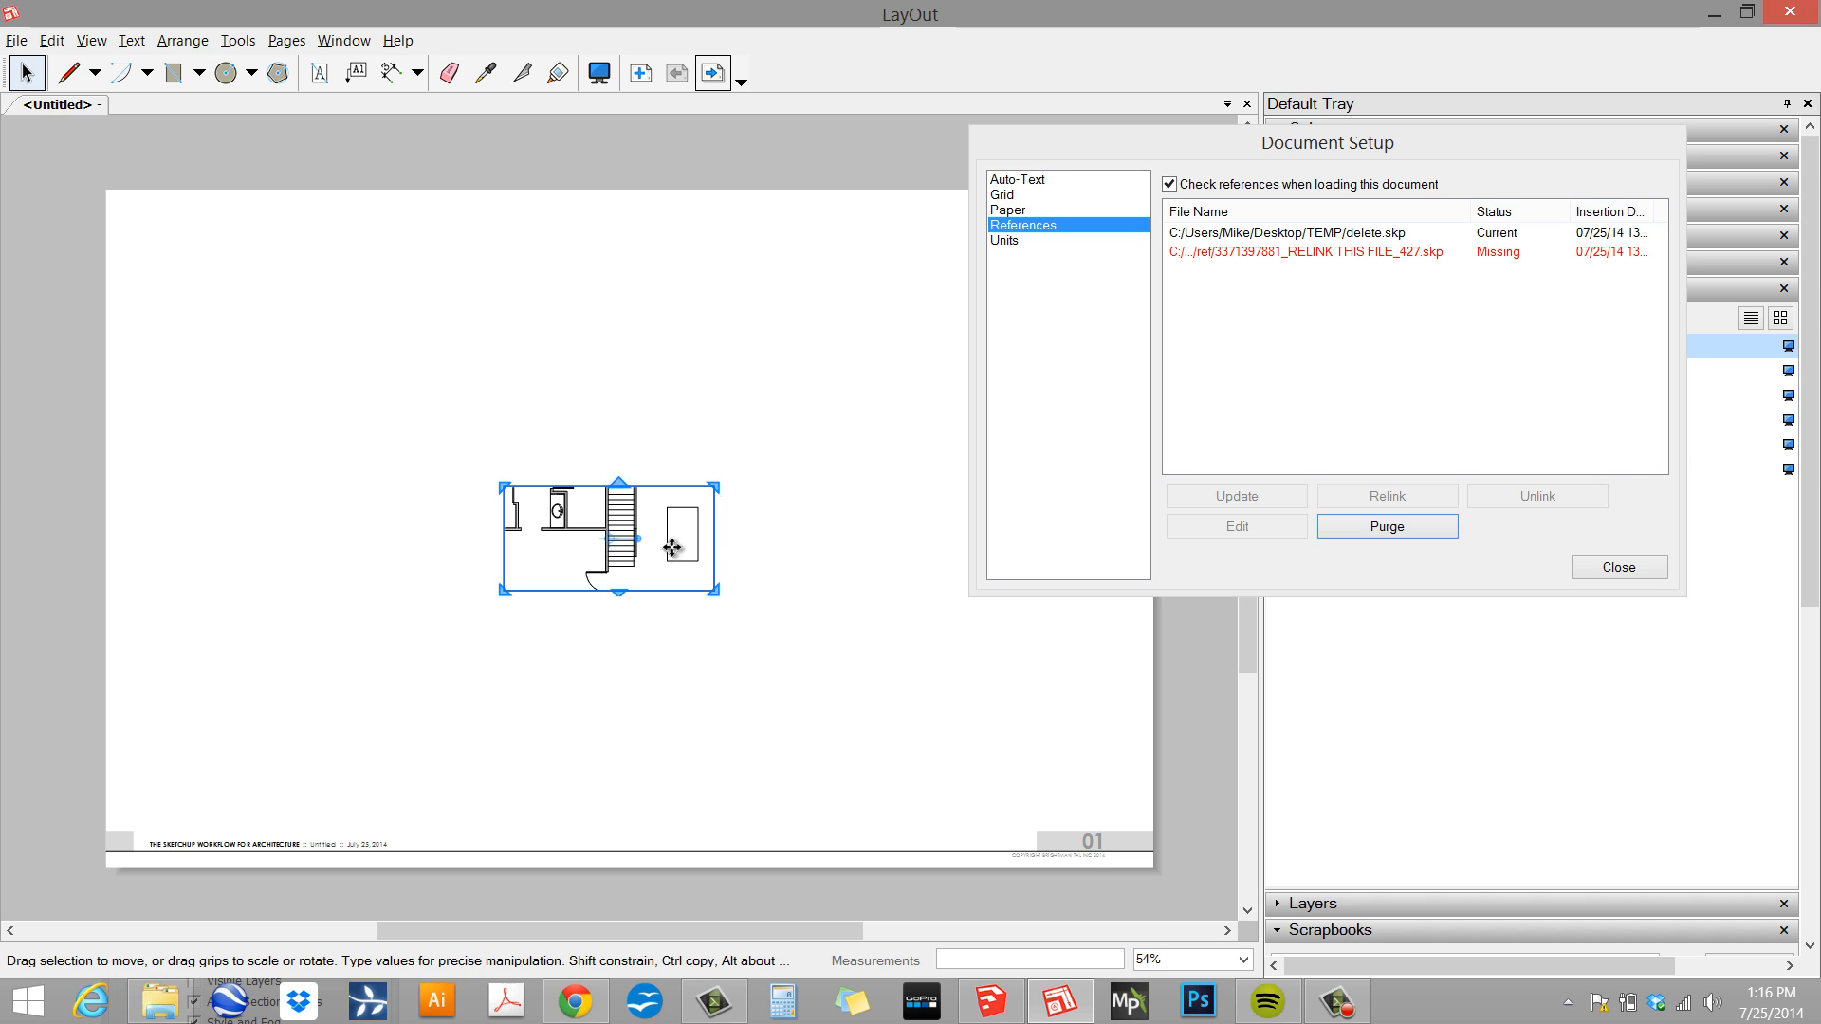
- Relink the missing RELINK THIS FILE_427.skp reference to delete.skp and close the document setup
left_click(1390, 256)
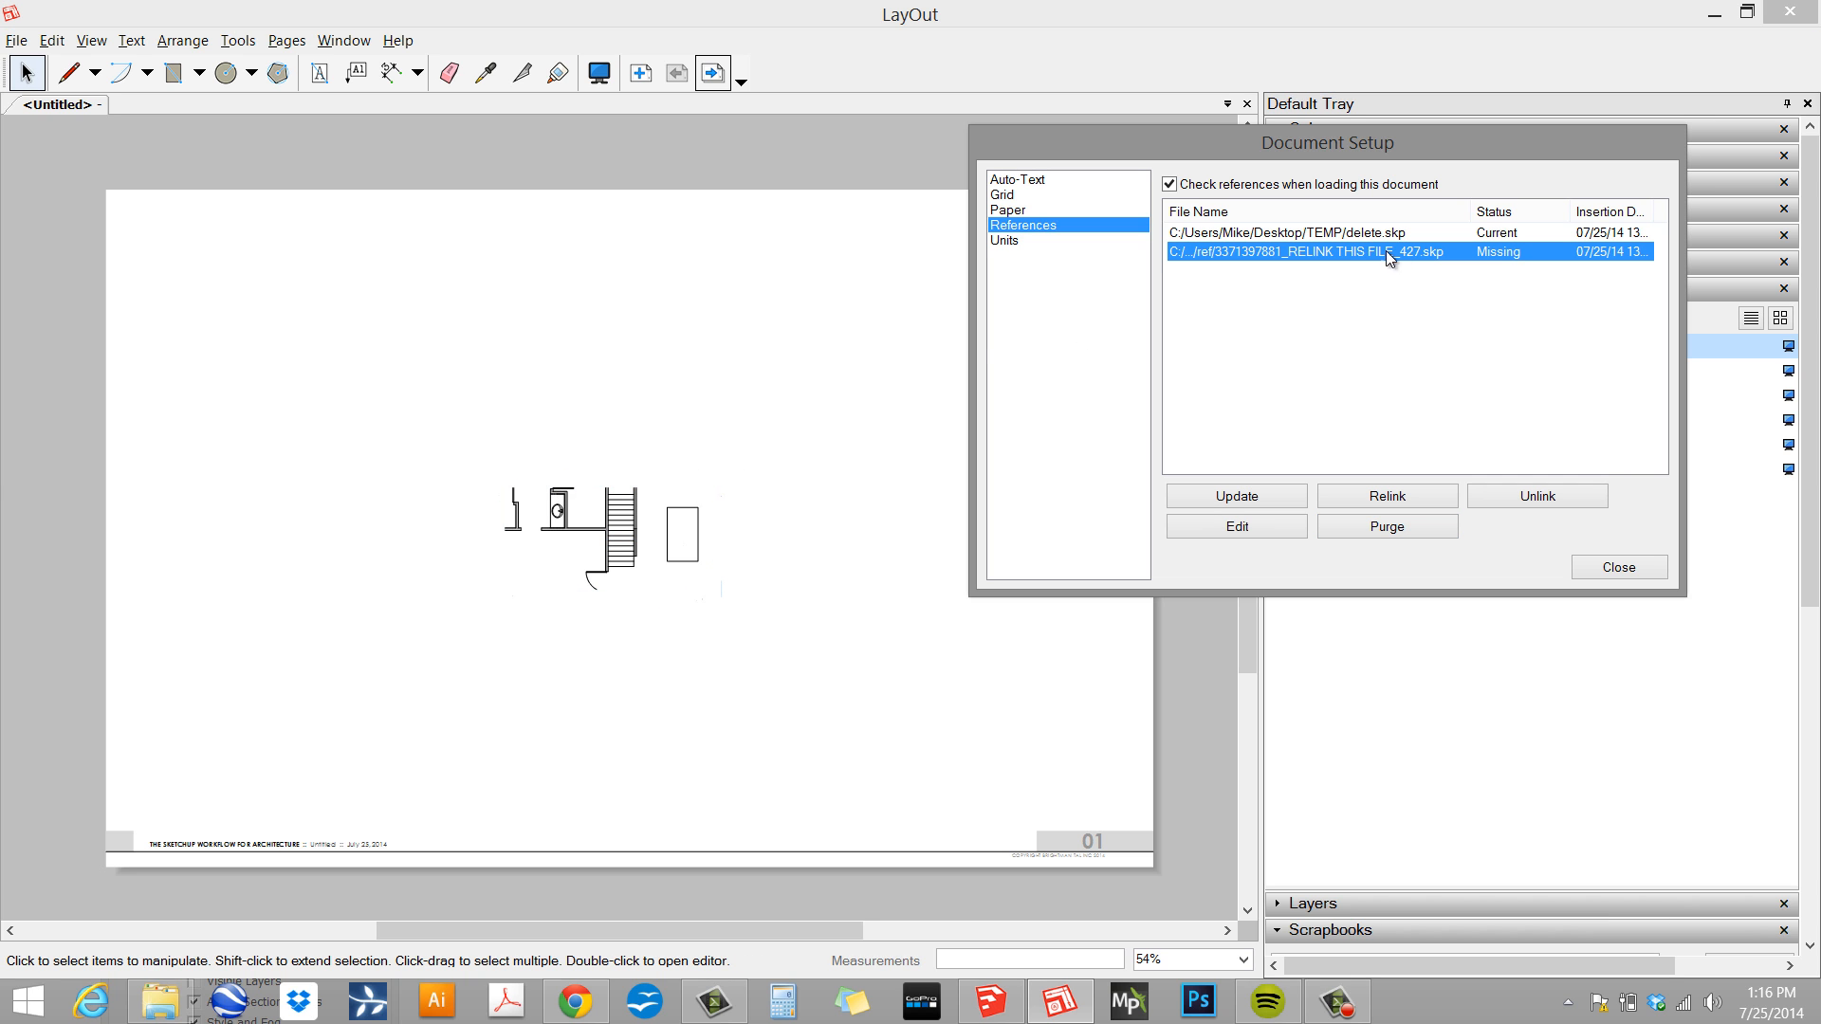
left_click(1387, 494)
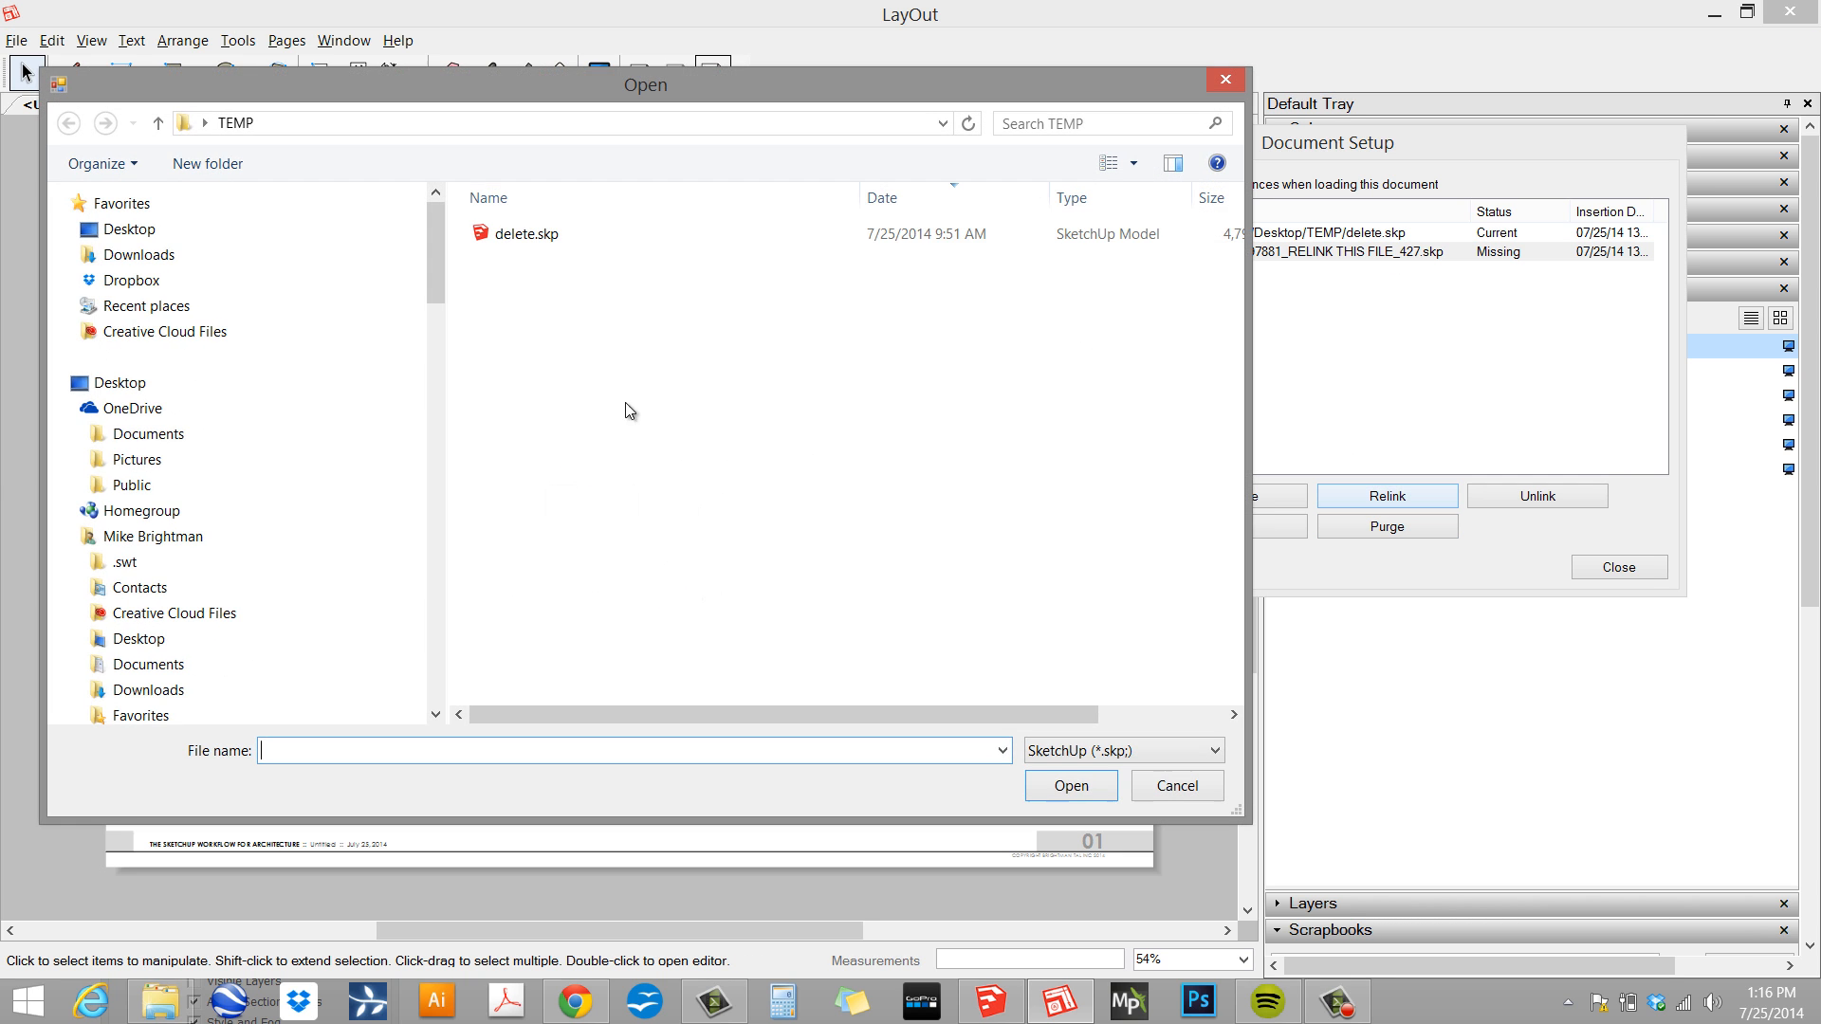
double_click(544, 229)
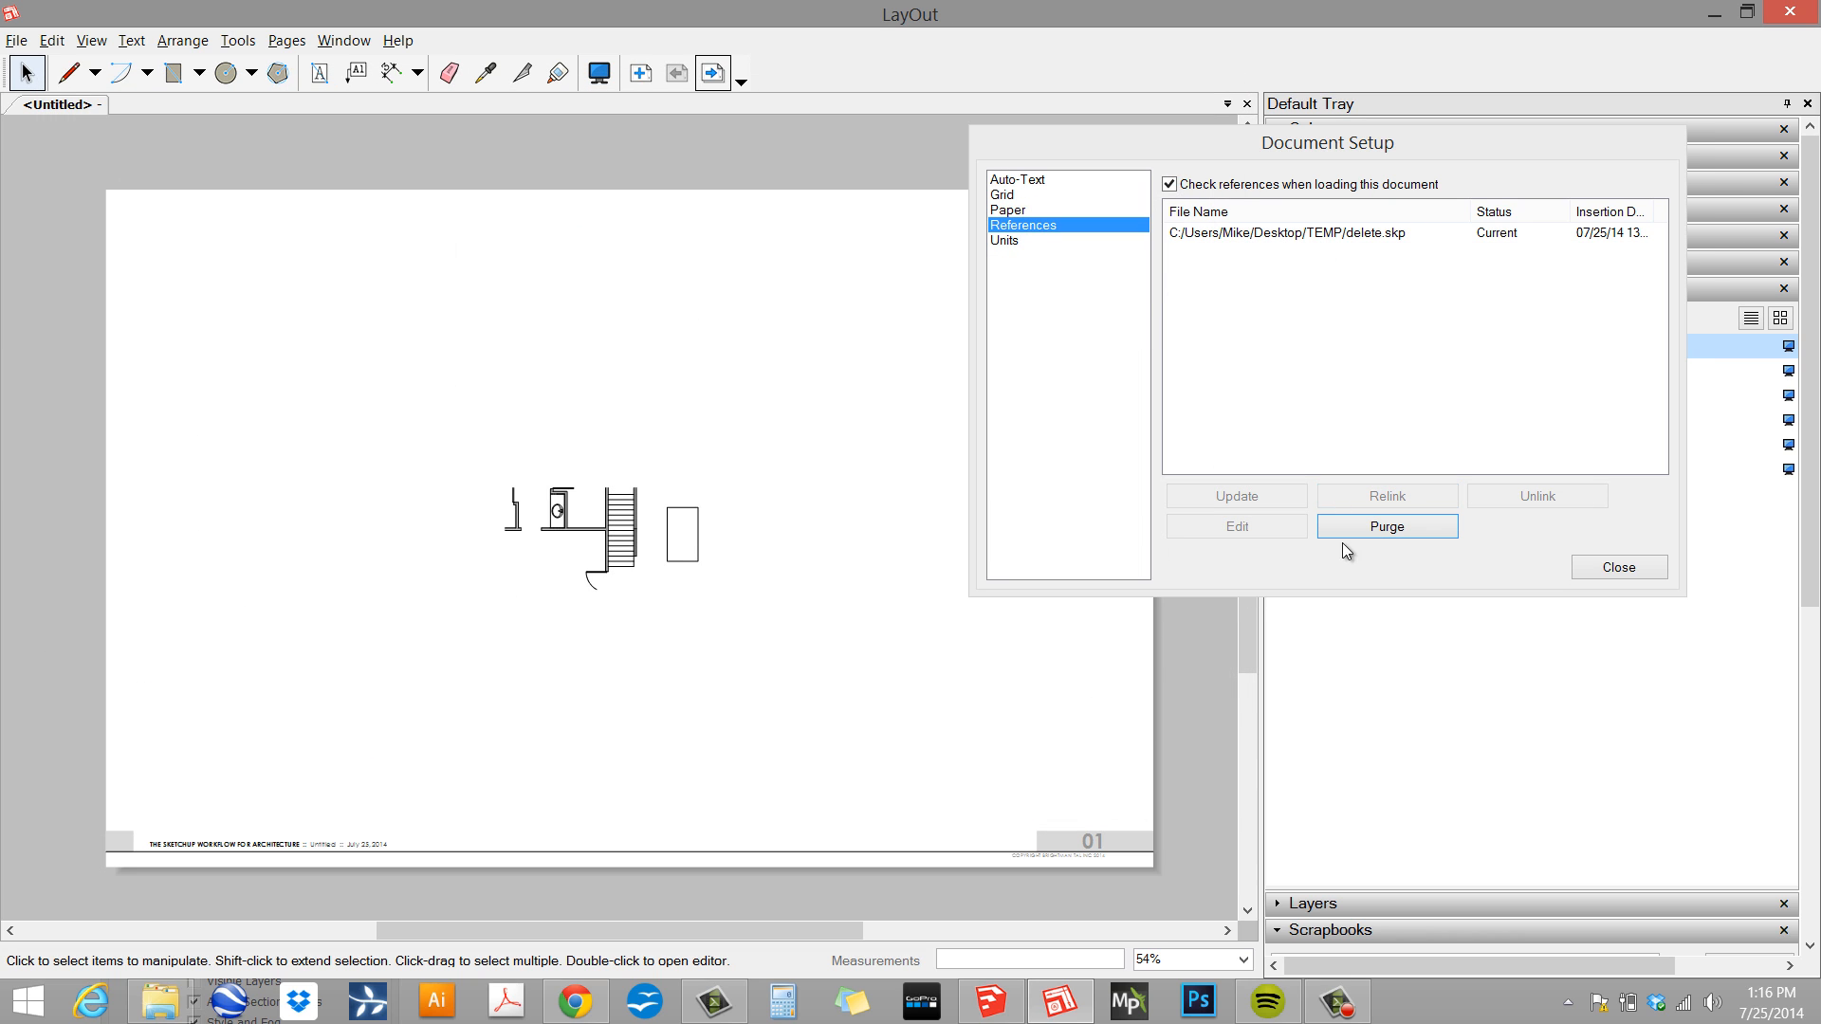
left_click(1618, 568)
- Enlarge the plan viewport on page 1 to show the whole floor plan and rotate it 90 degrees clockwise to lie within the page
left_click(619, 497)
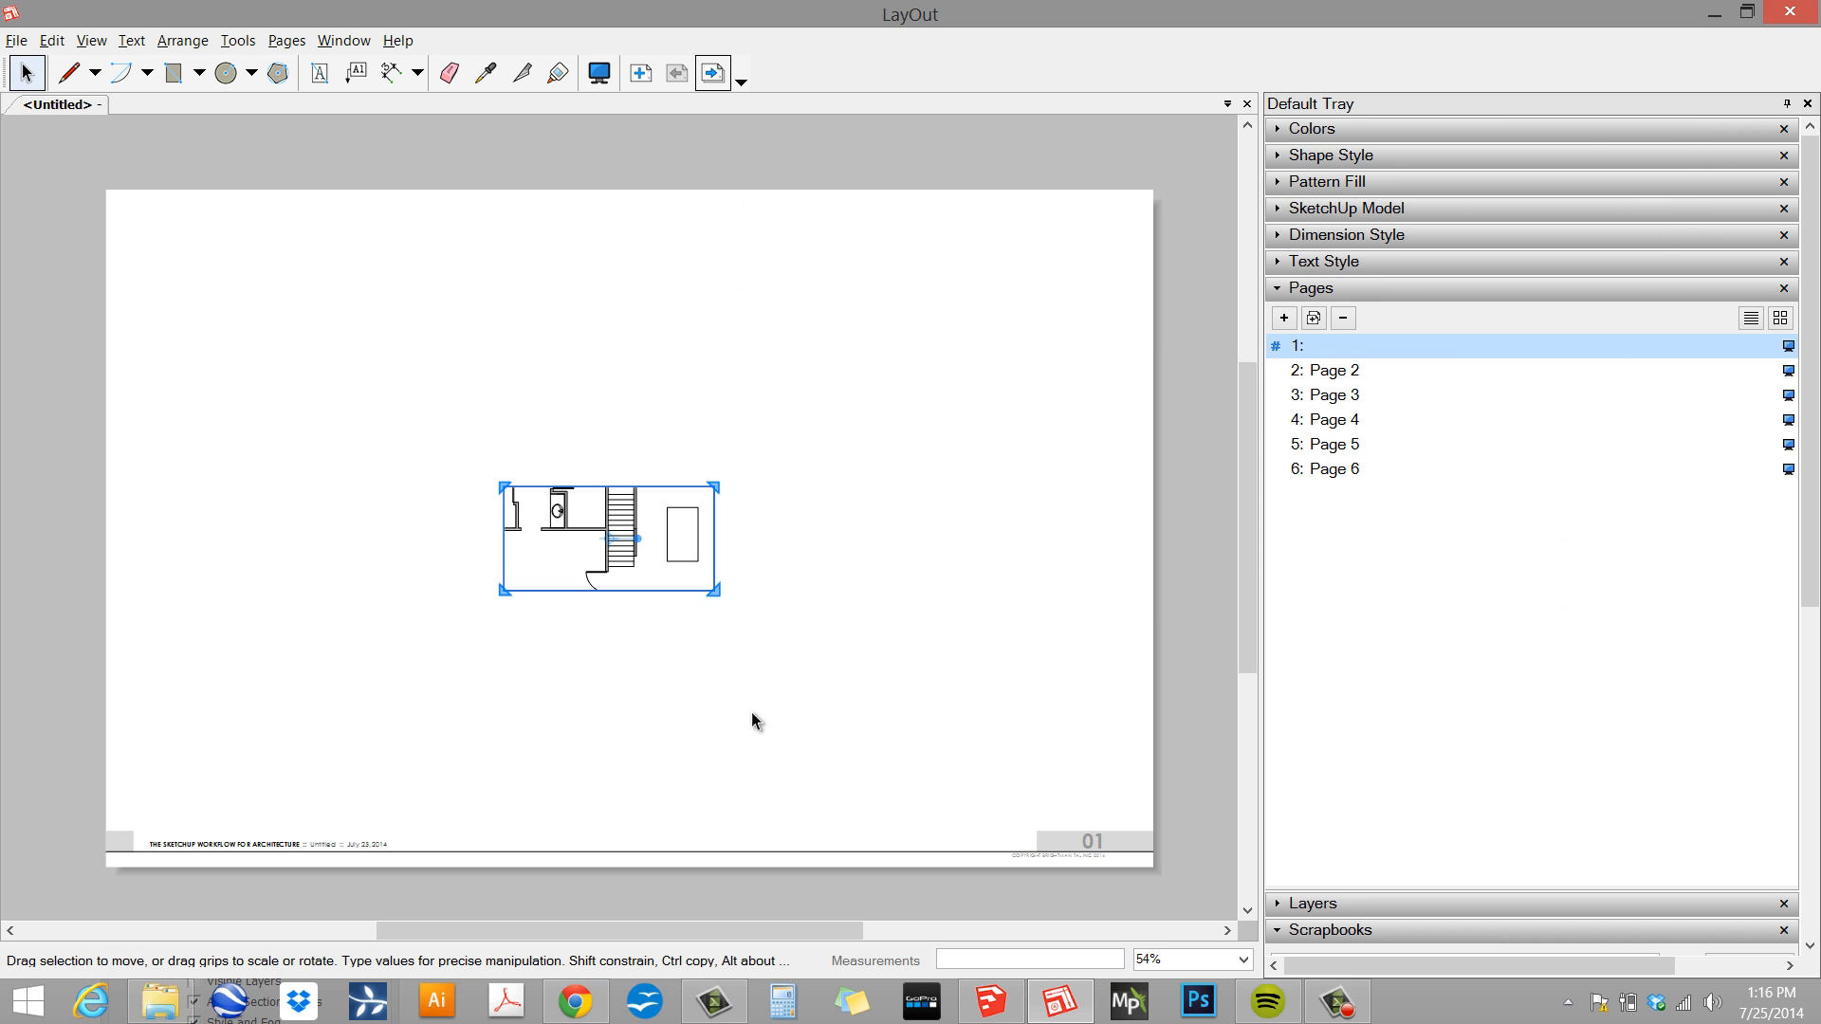
left_click_drag(721, 595, 861, 870)
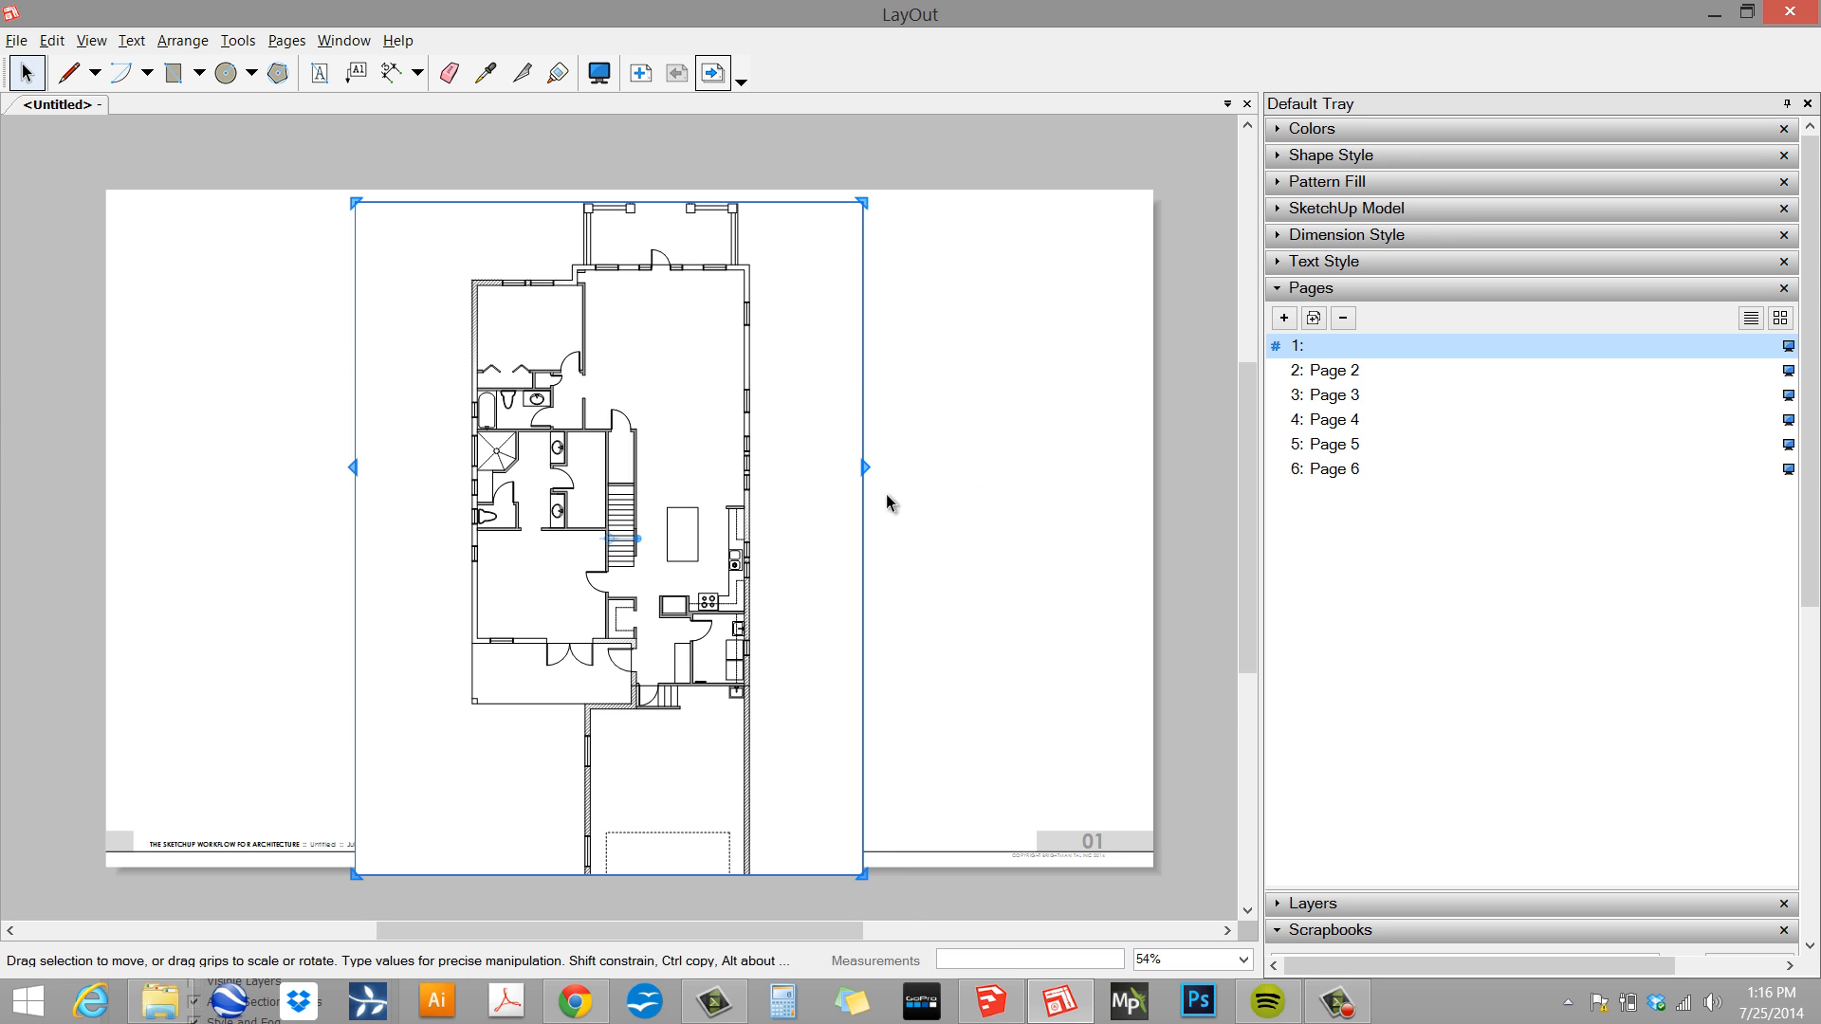
scroll(729, 455, "down", 1)
left_click_drag(733, 798, 730, 841, "alt")
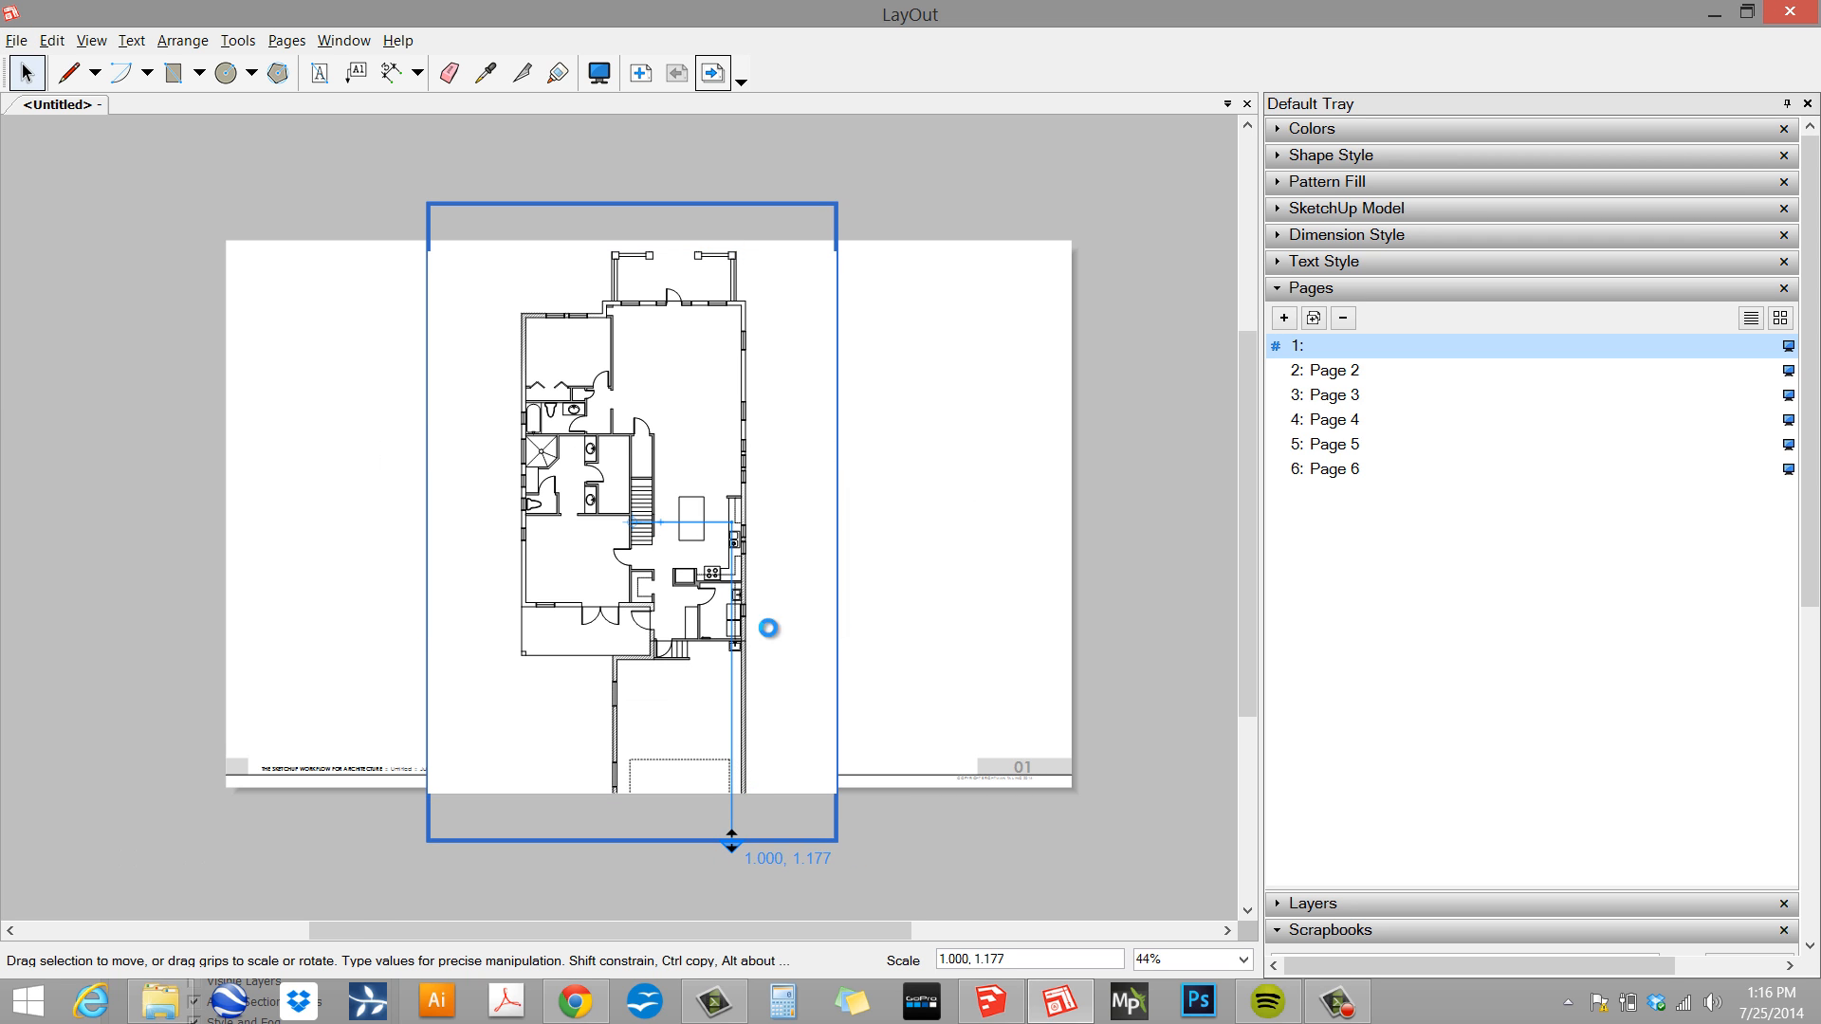
key("alt")
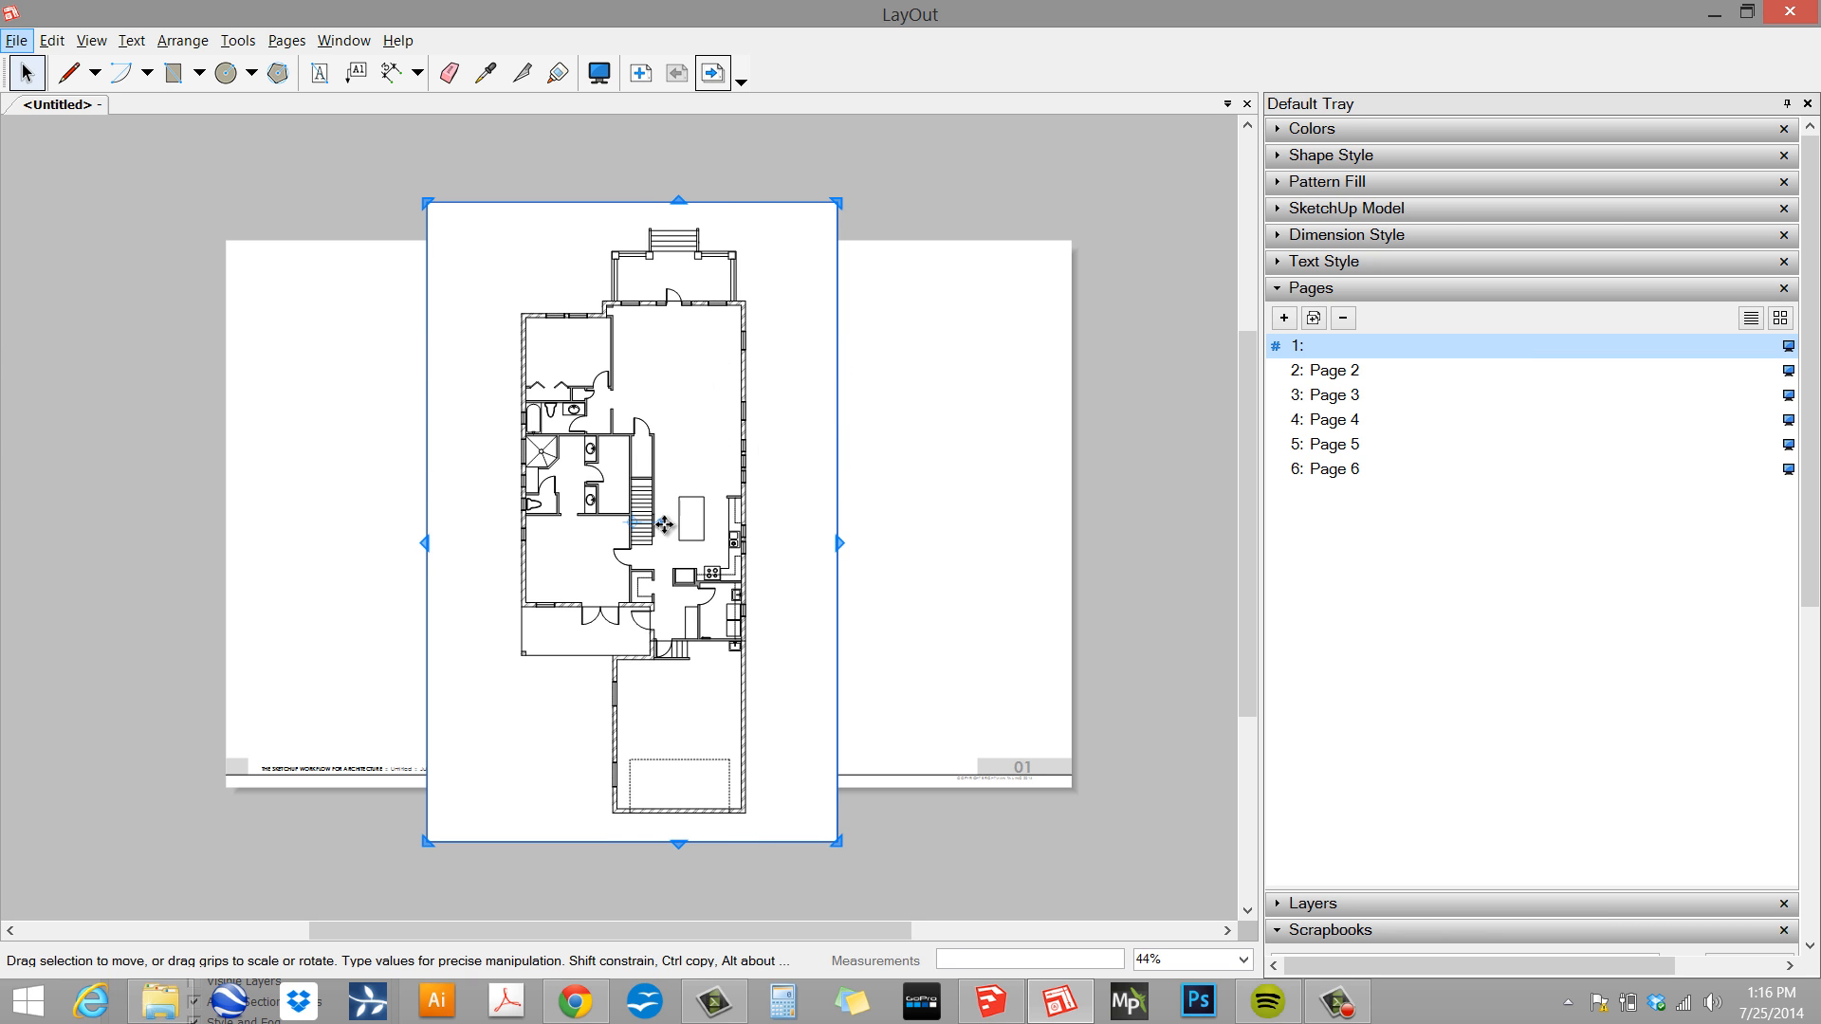
left_click_drag(661, 521, 626, 675)
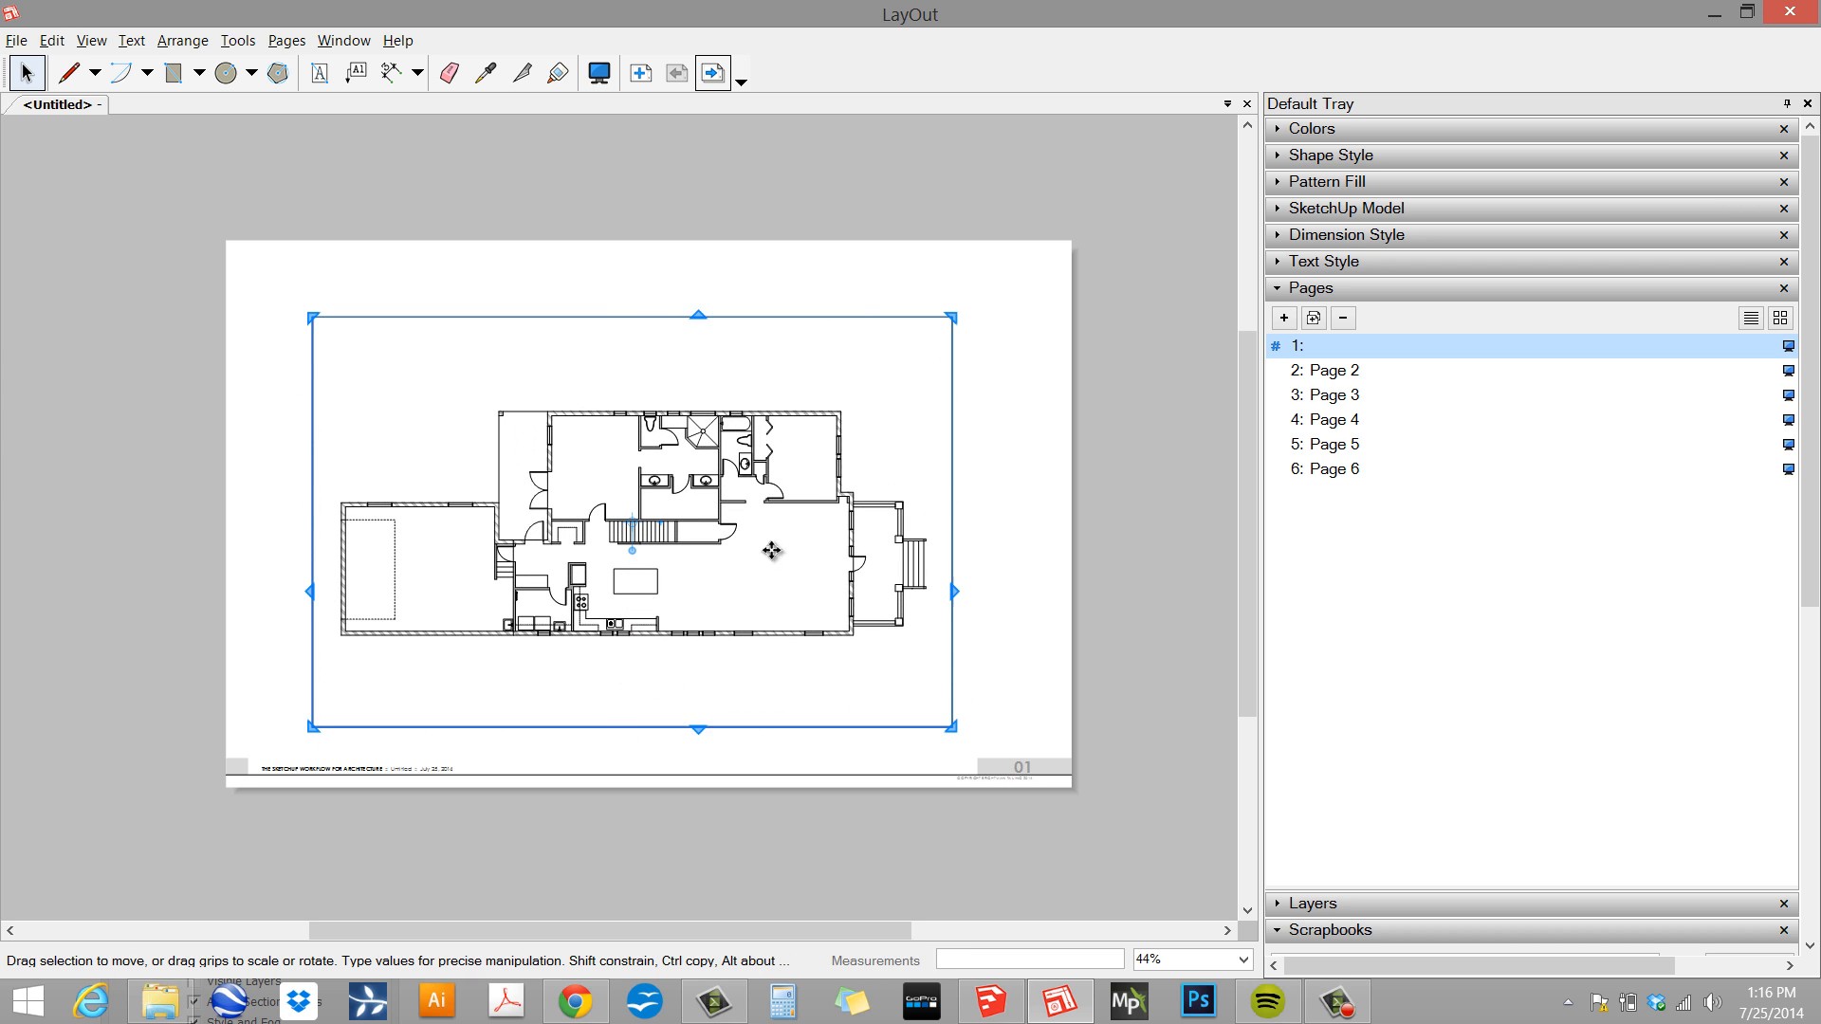
left_click(1053, 451)
- Examine the wall hatching and line weights around the kitchen and laundry room of the page 1 plan
scroll(565, 580, "up", 8)
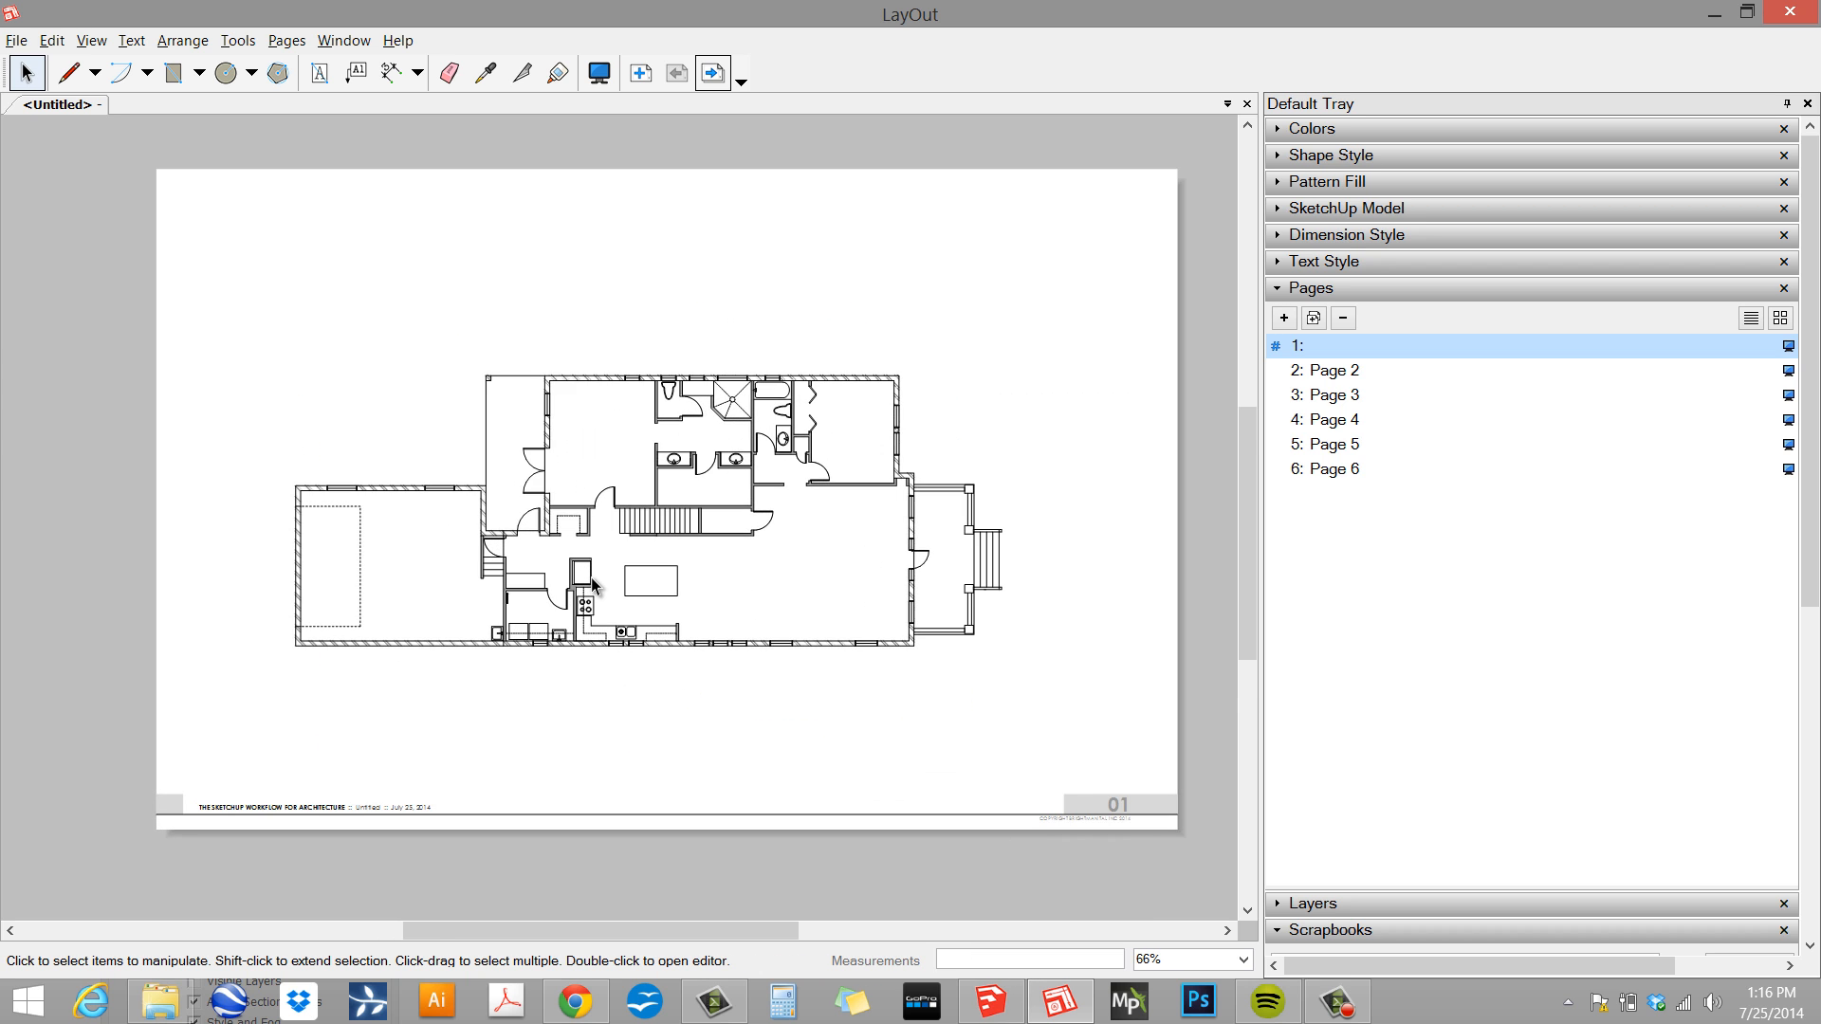
scroll(546, 628, "up", 3)
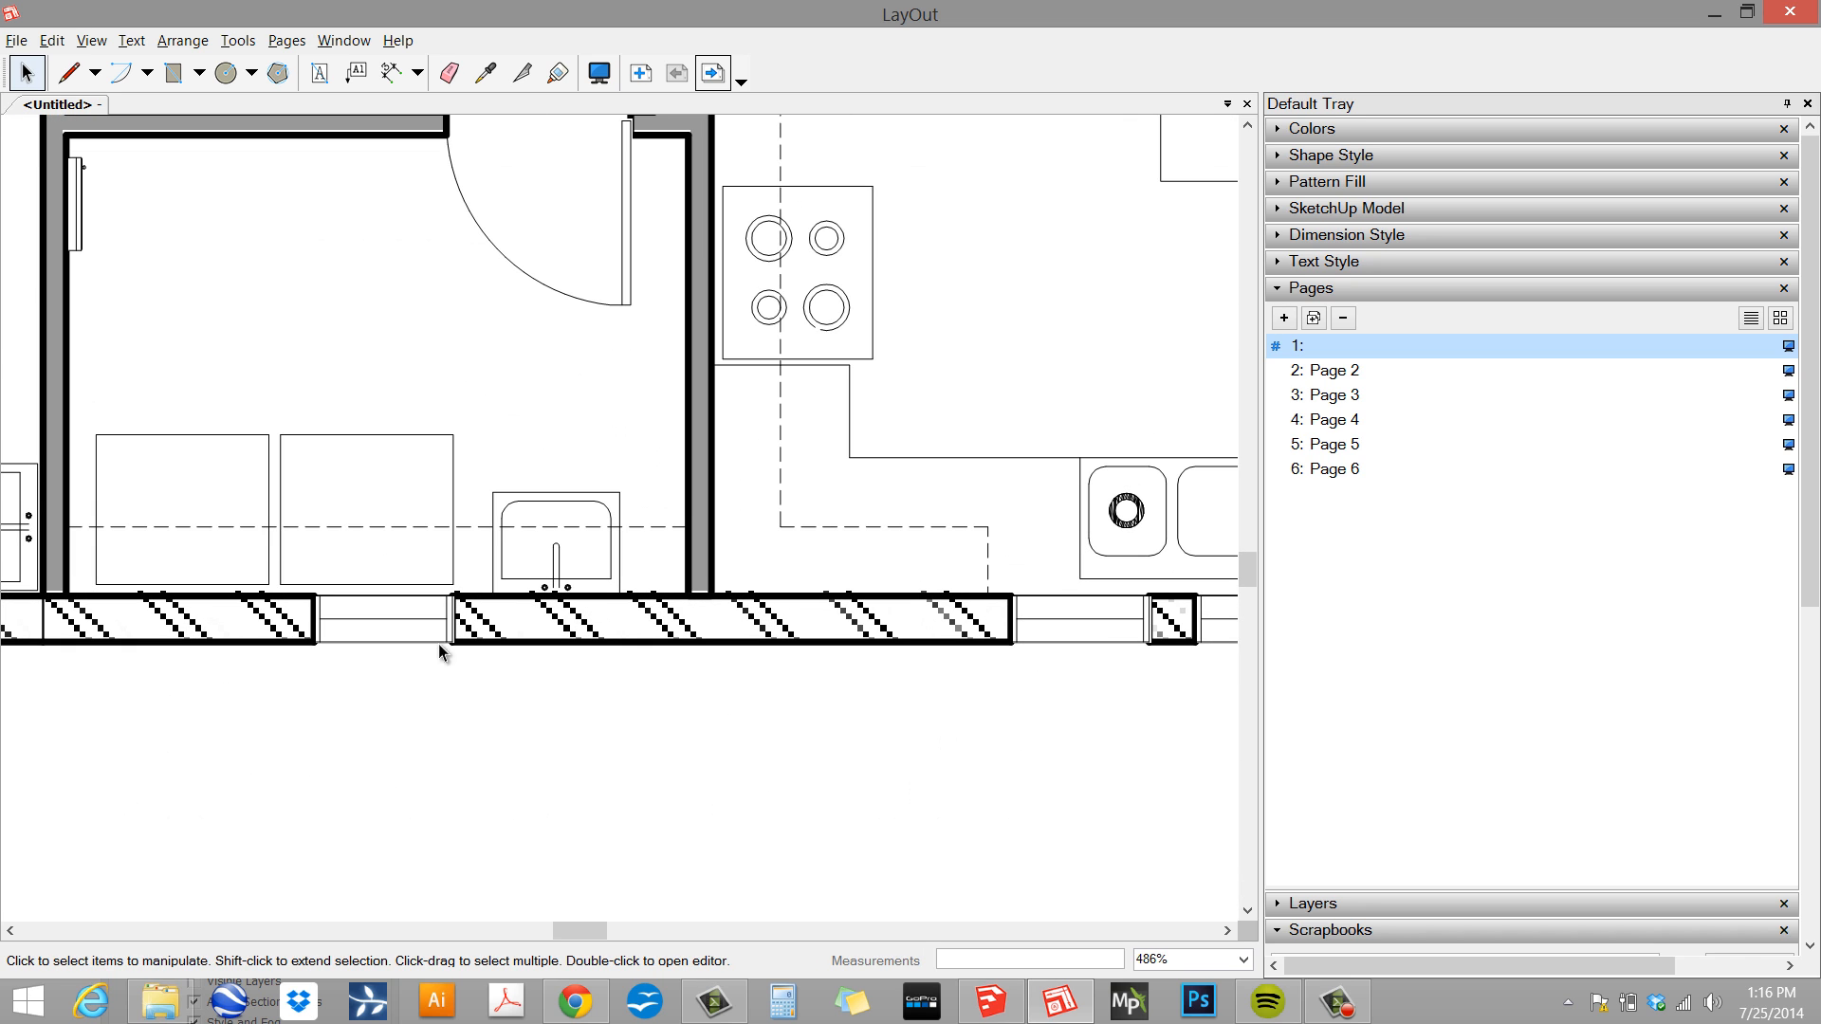
scroll(617, 645, "down", 1)
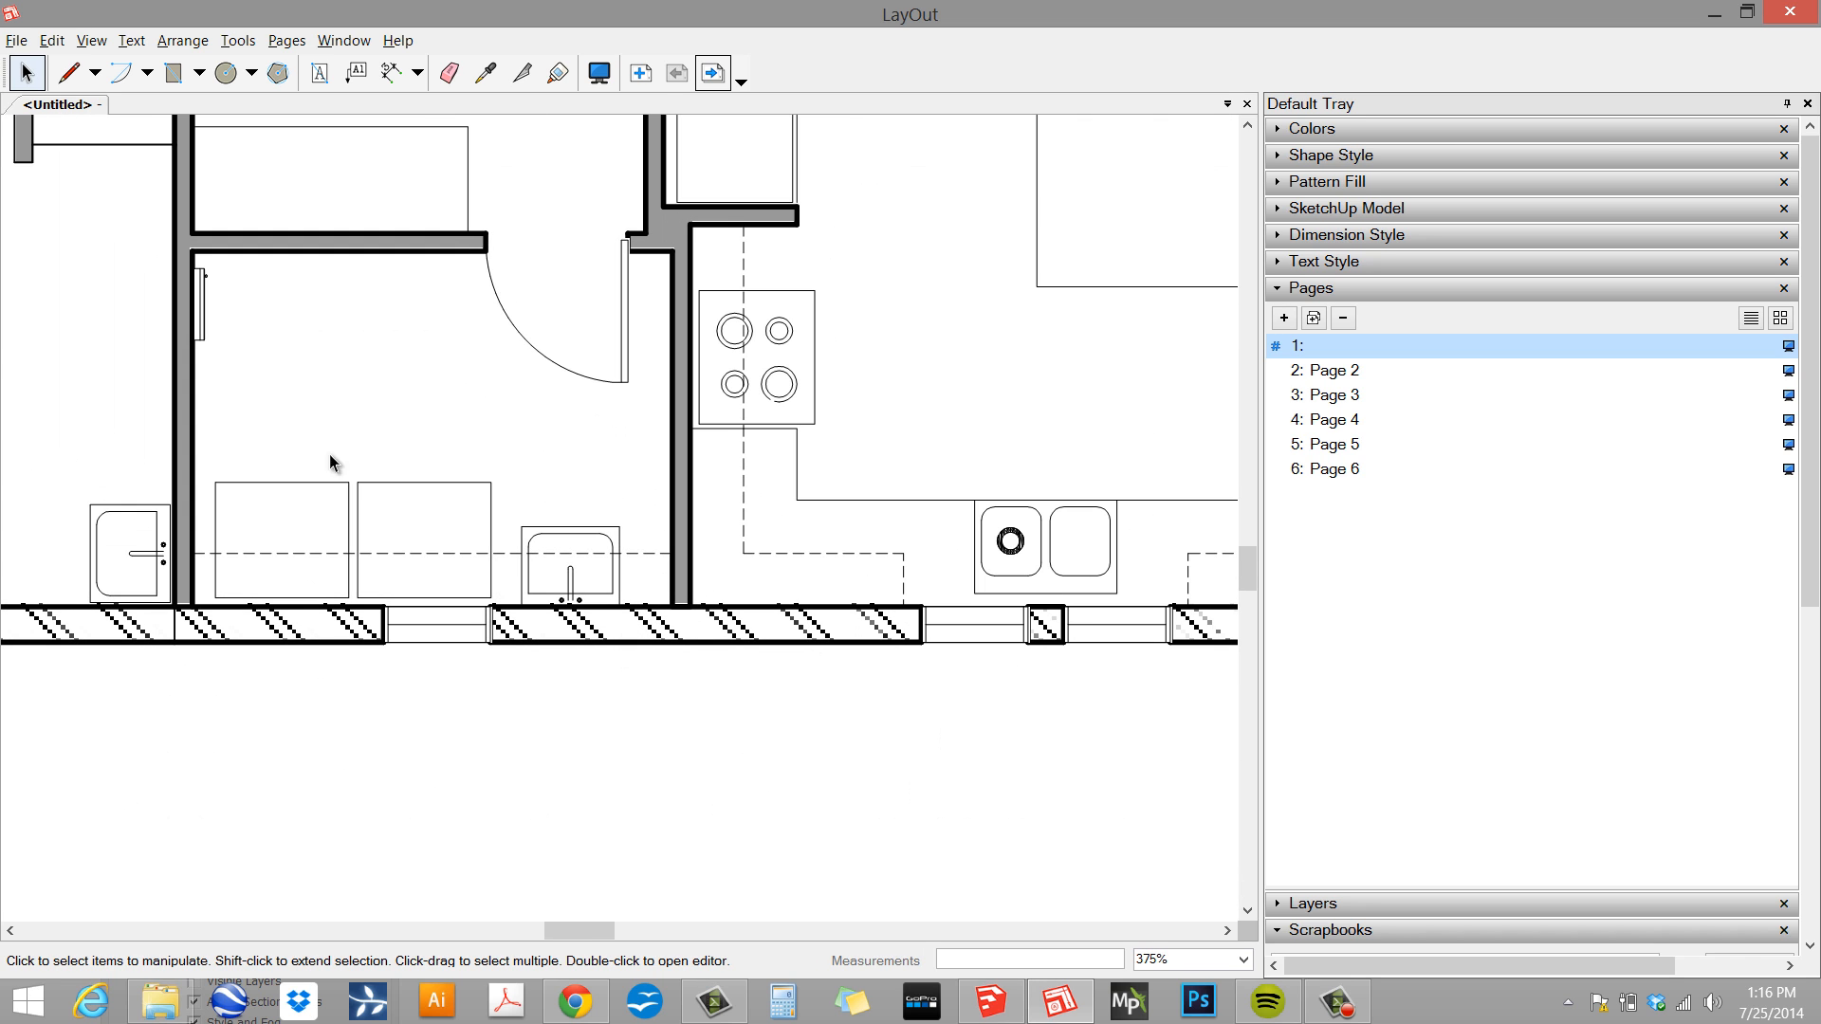
scroll(541, 444, "down", 1)
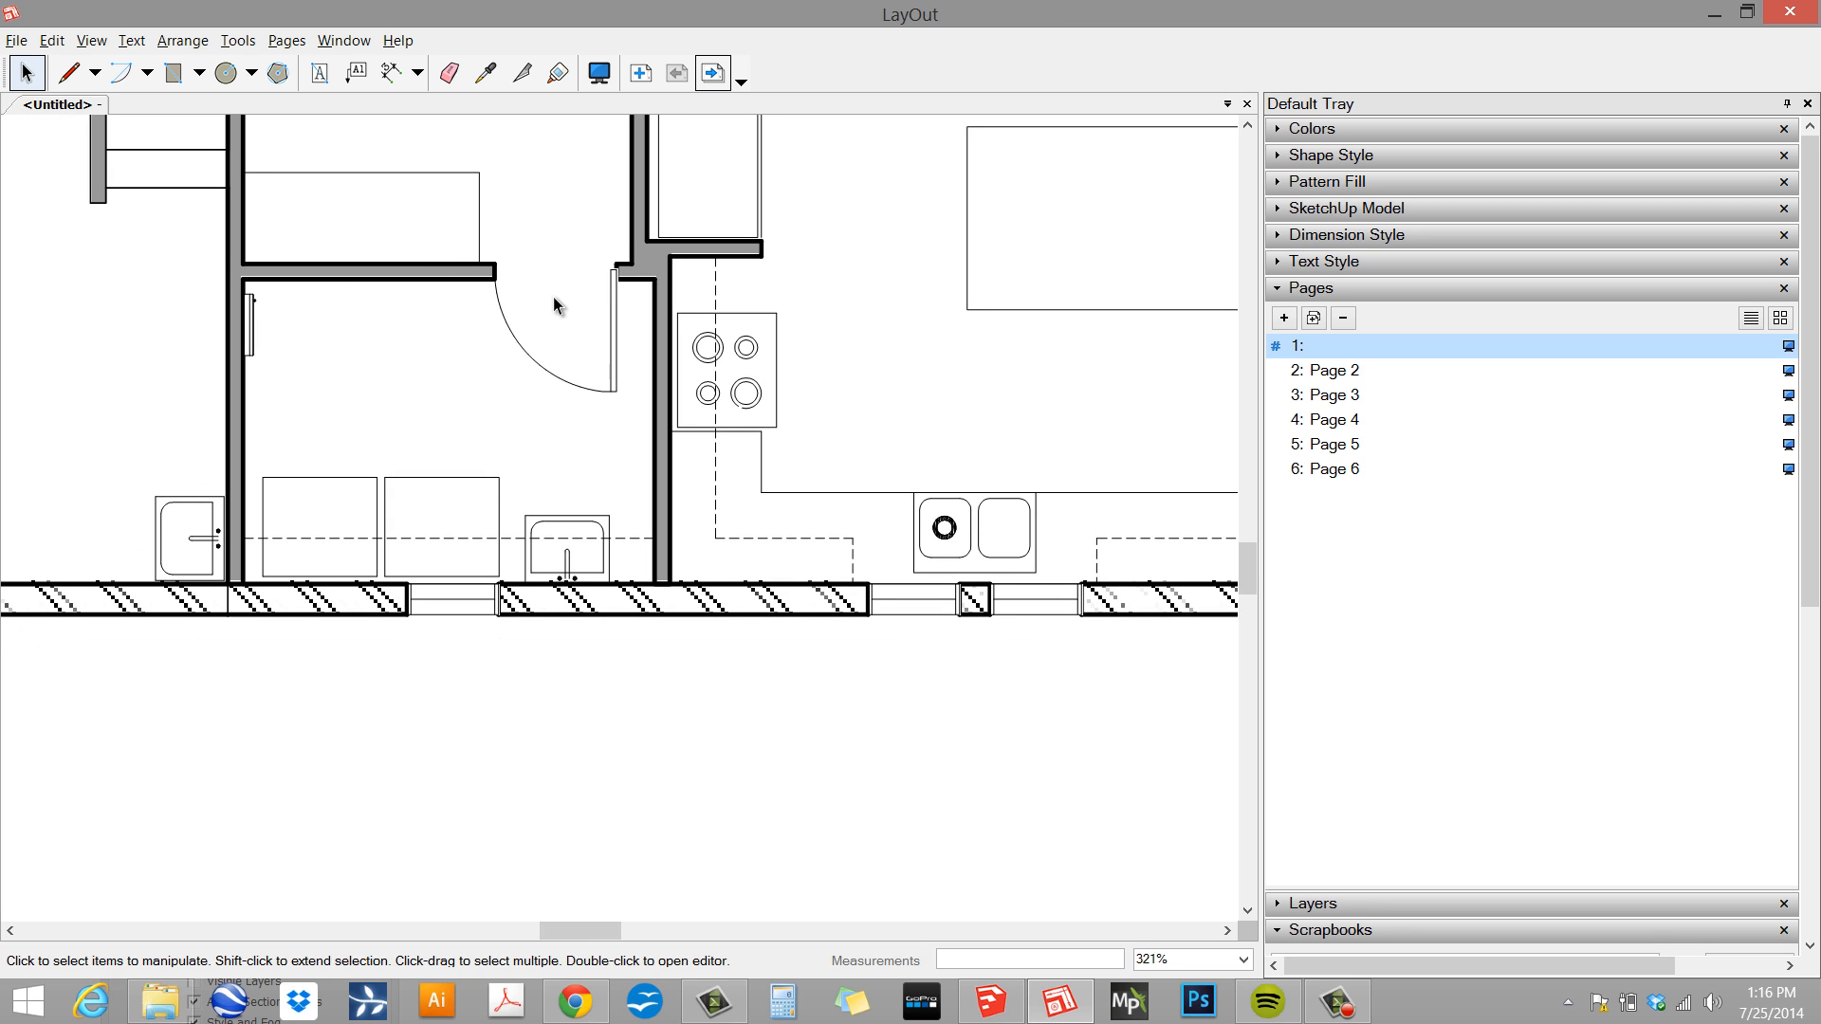
scroll(618, 404, "down", 2)
middle_click_drag(590, 408, 522, 405)
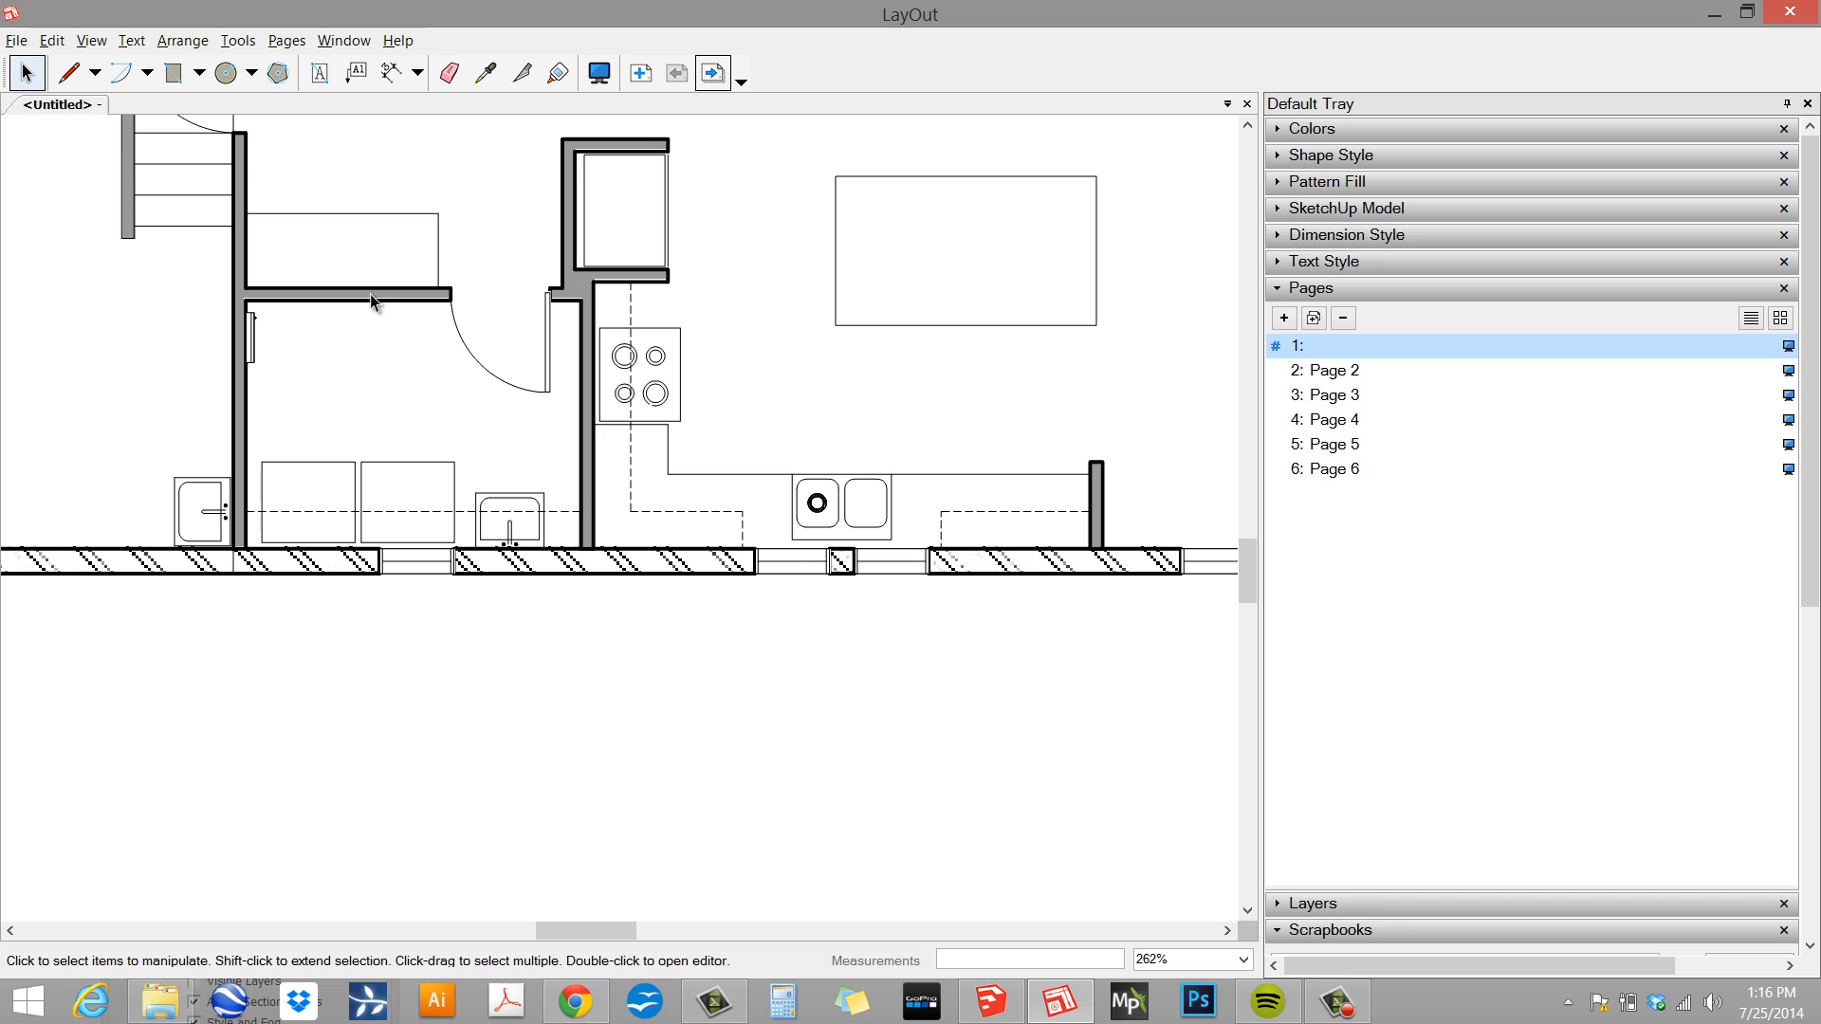
- Review the document's paper setup and its edit and output rendering quality, leaving the settings as they are
left_click(17, 40)
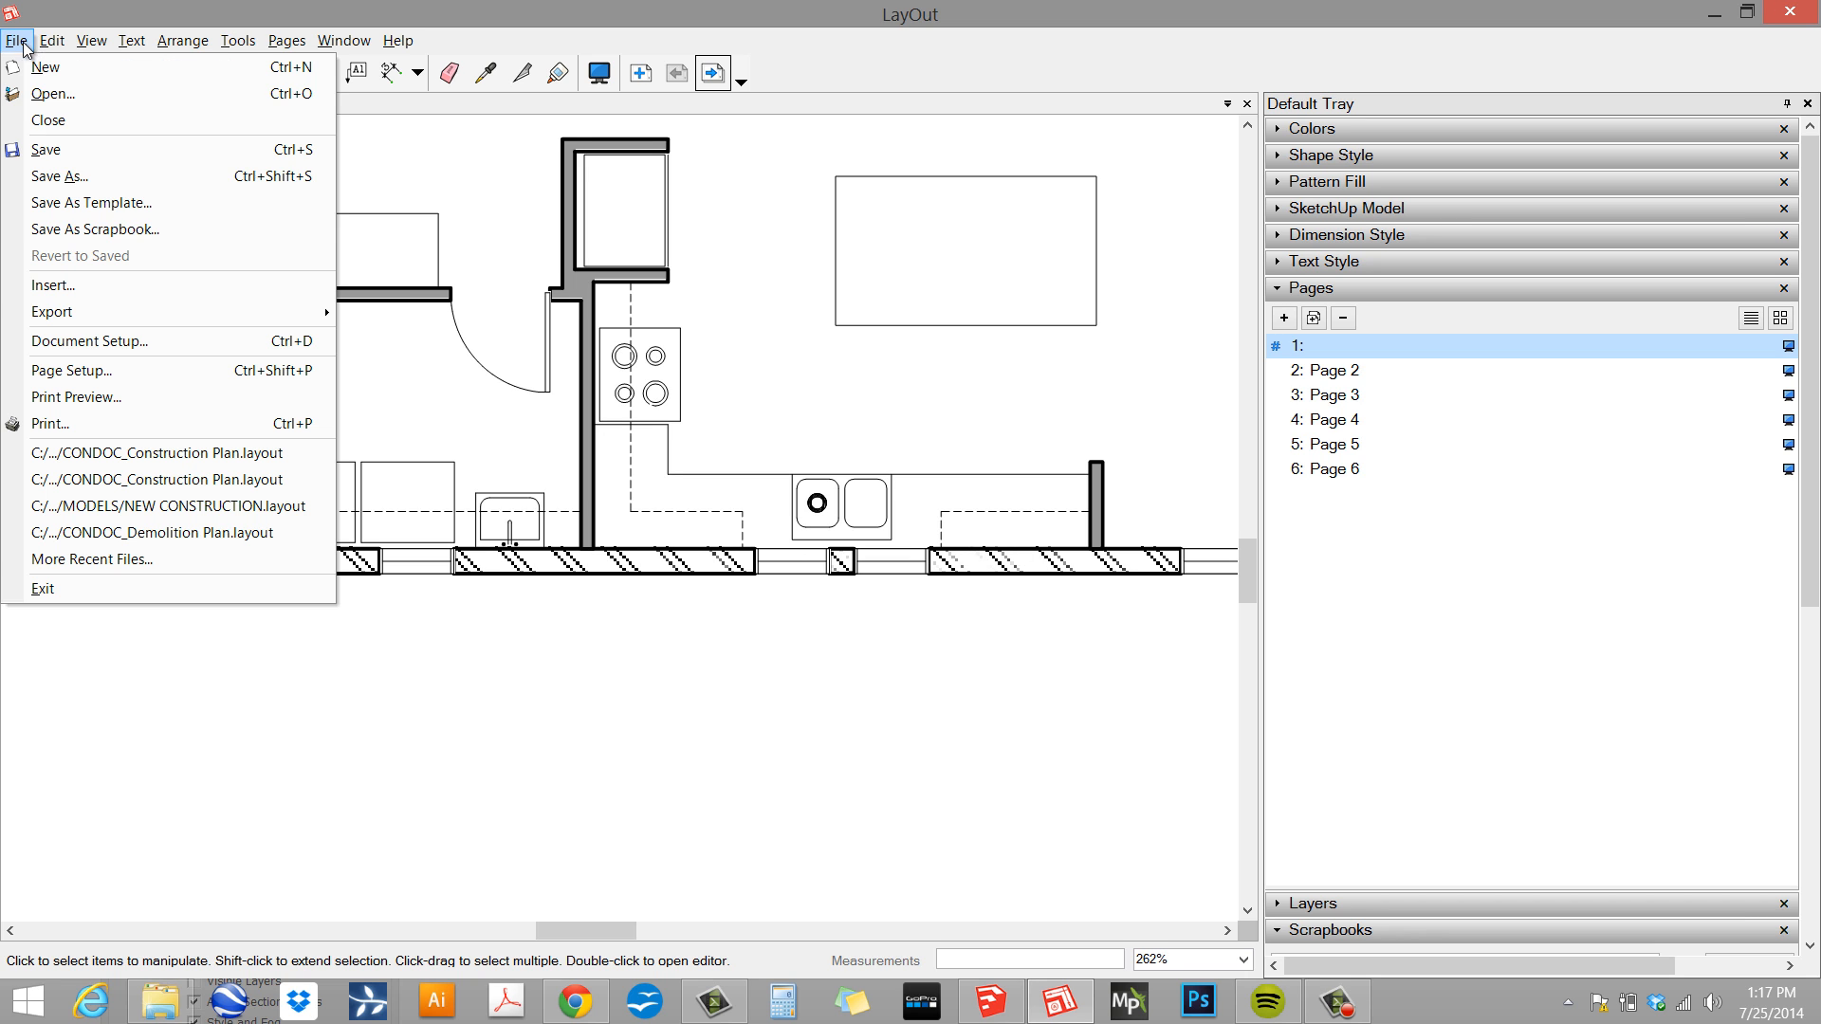
left_click(123, 338)
left_click(106, 146)
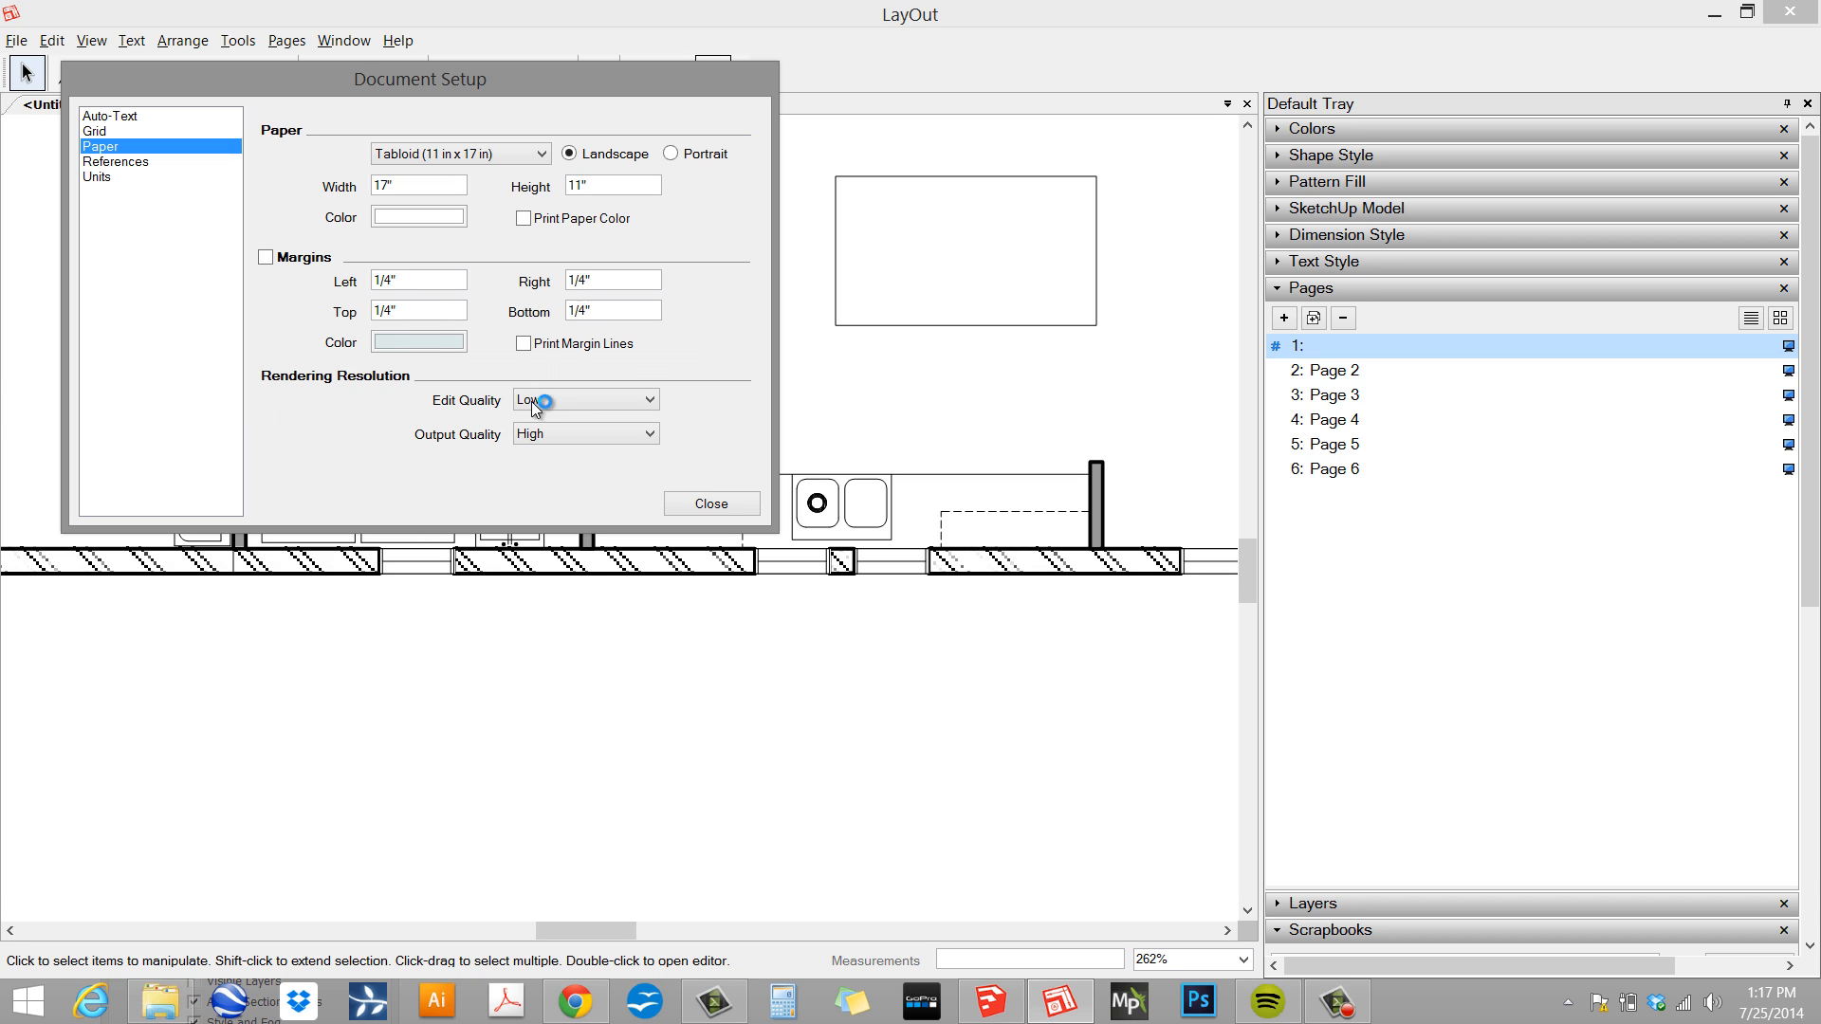
left_click(731, 501)
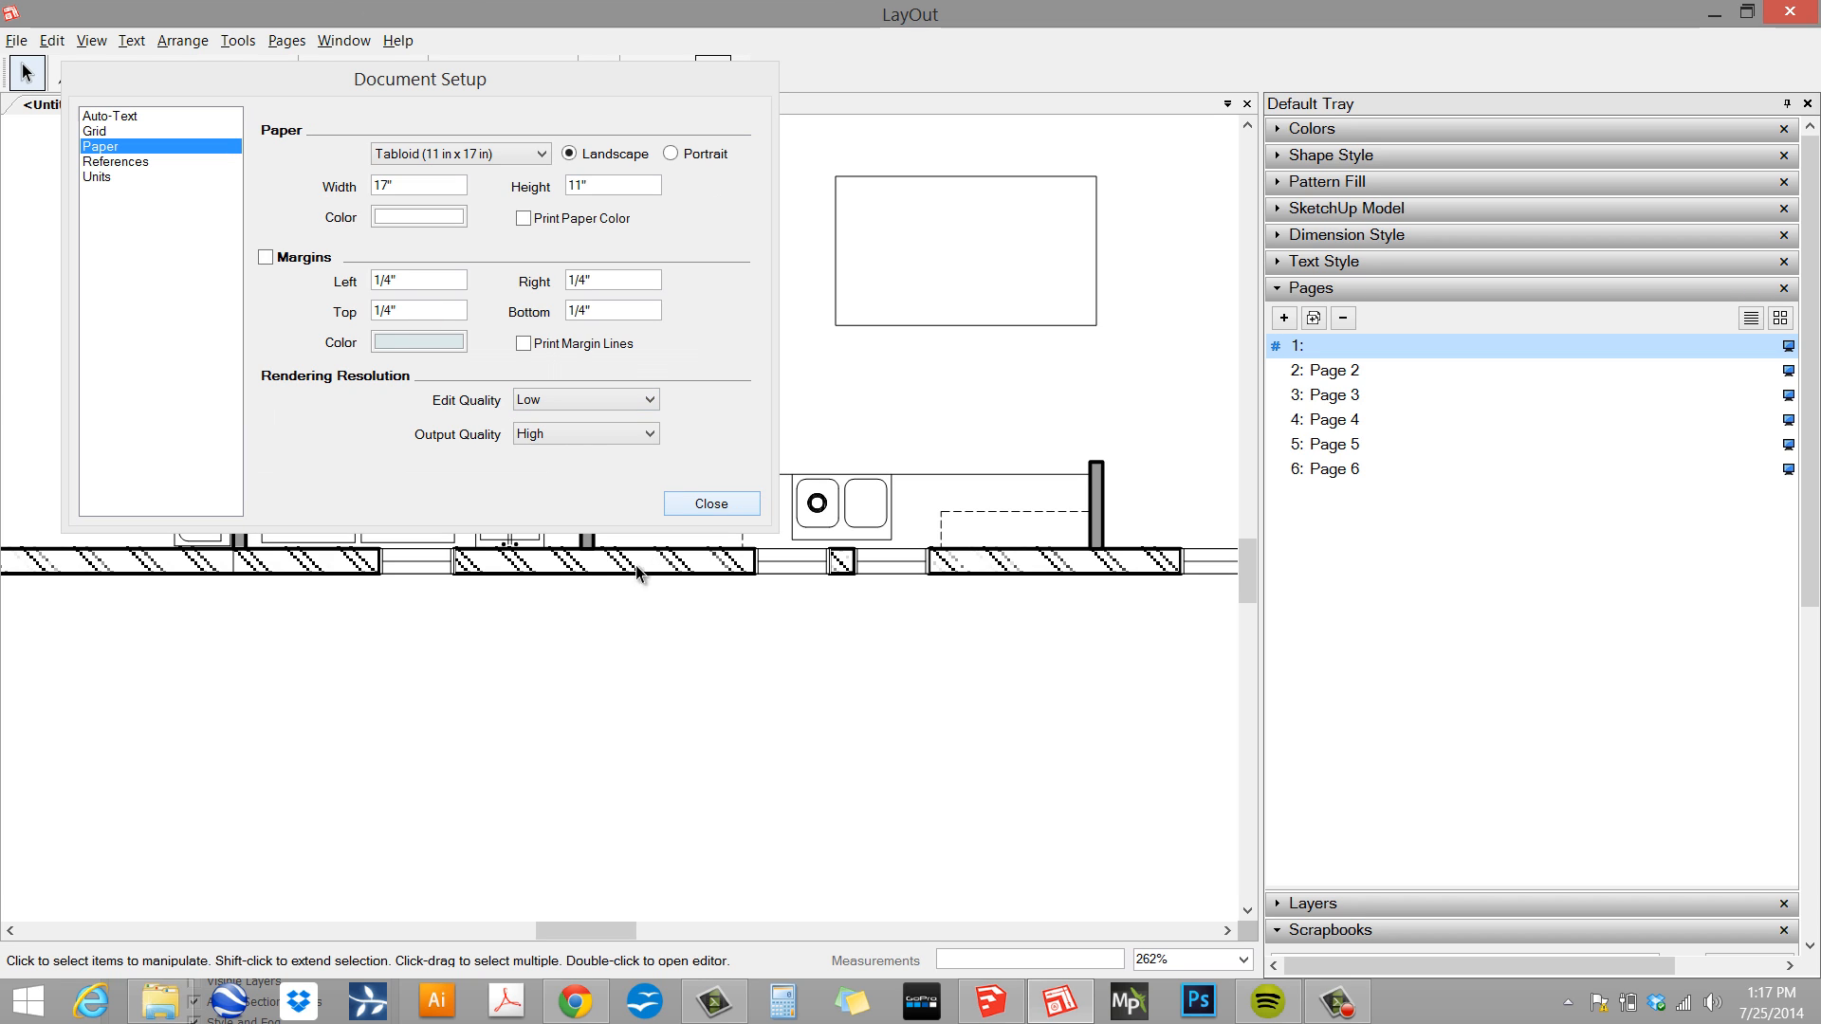
left_click(700, 503)
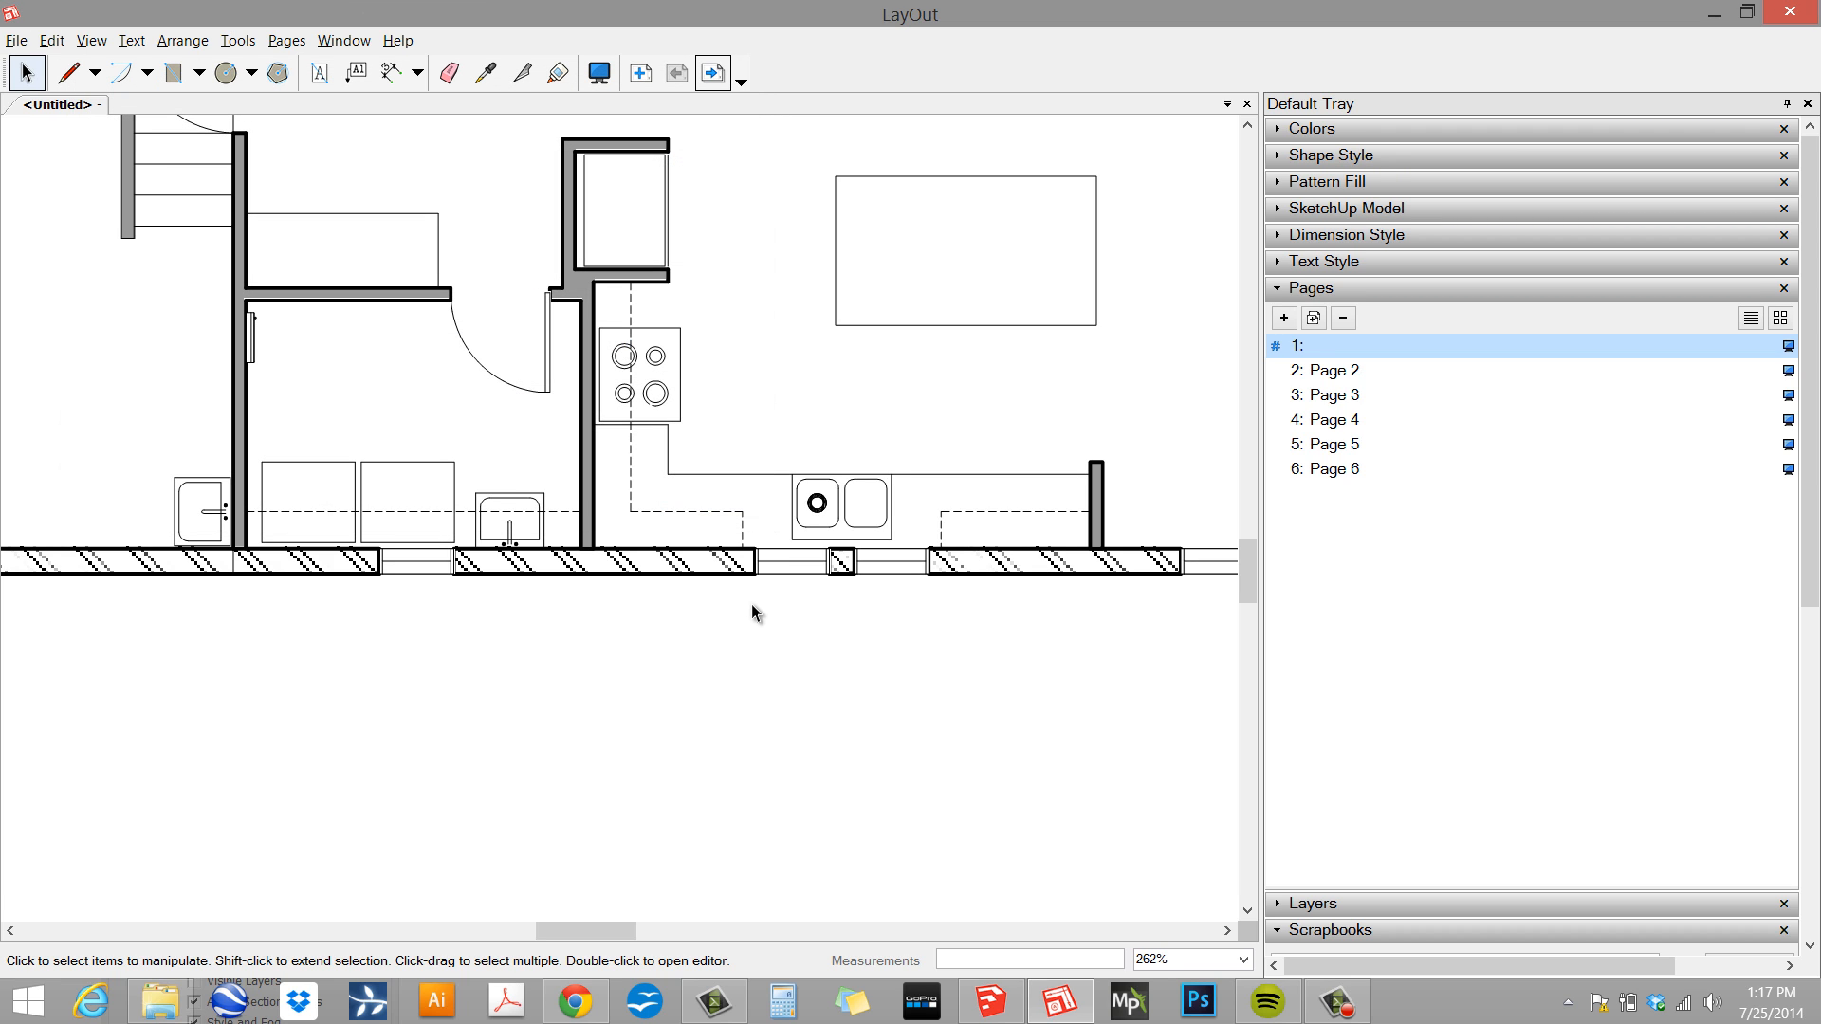
- Enlarge the plan viewport on page 2 to show the whole upper floor, rotate it 90 degrees clockwise and place it within the page
scroll(687, 611, "down", 2)
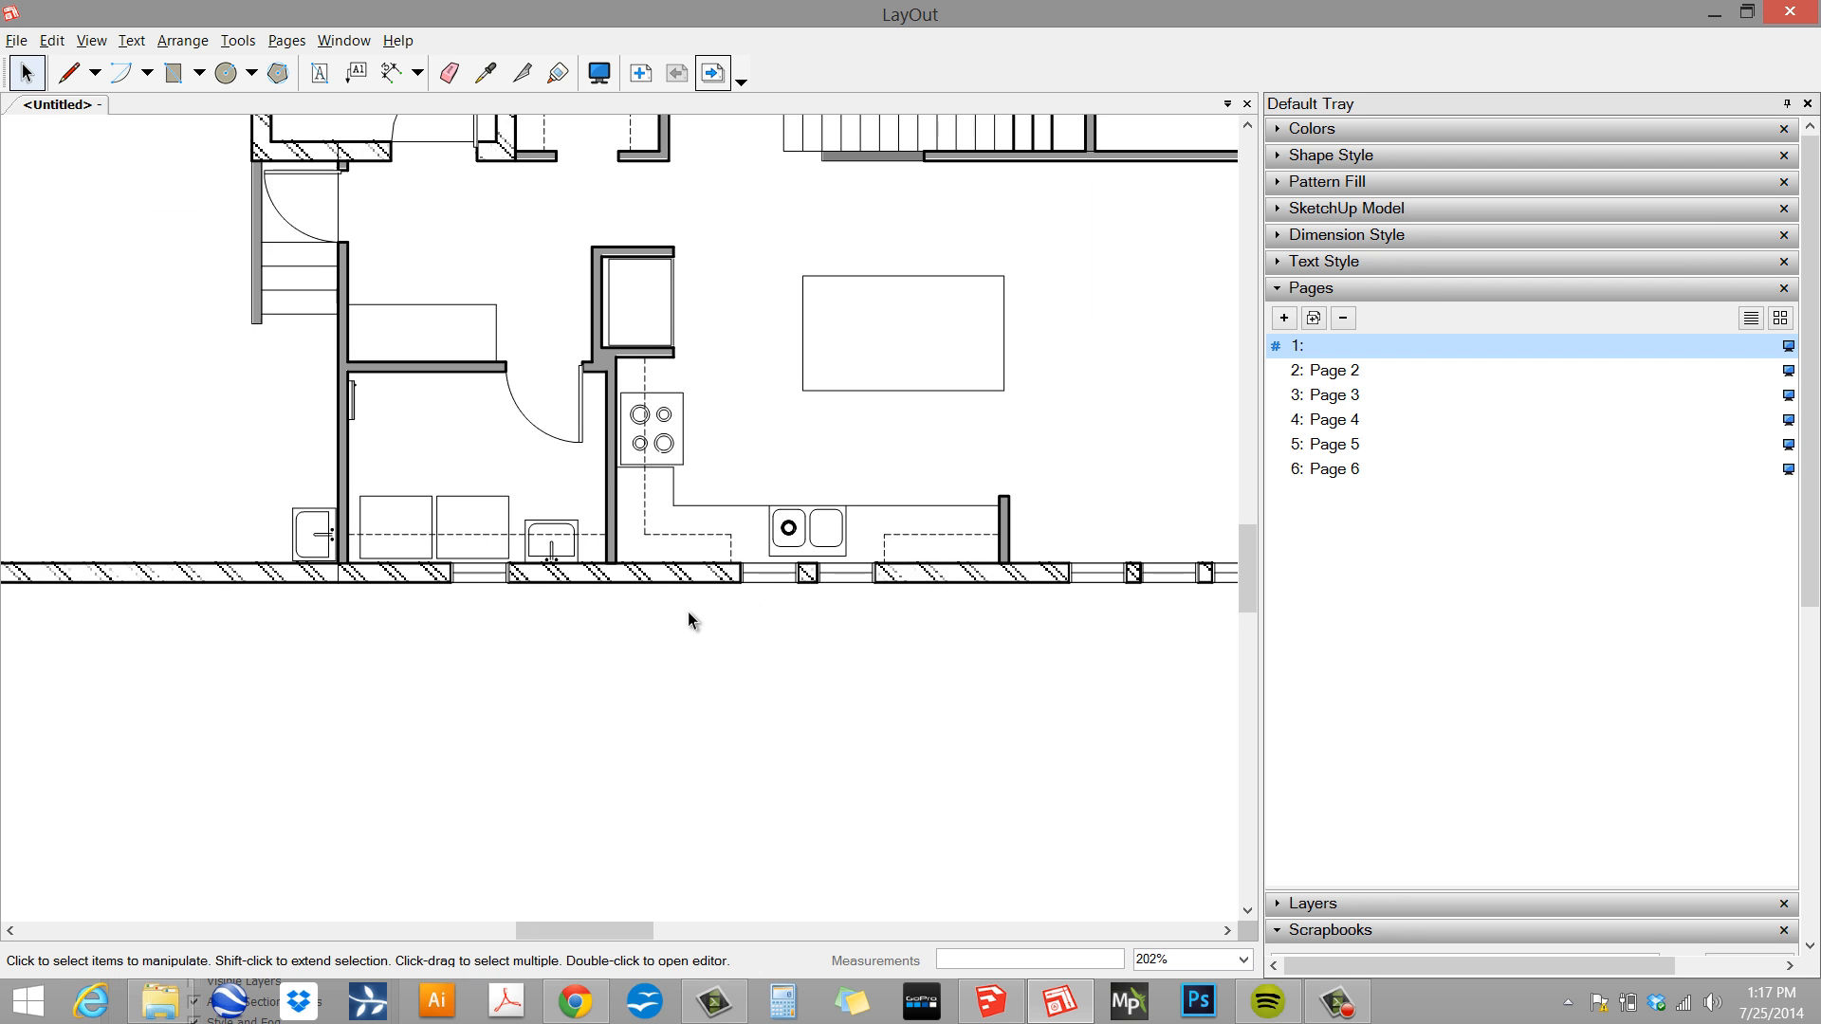
scroll(686, 612, "down", 4)
middle_click_drag(895, 450, 685, 545)
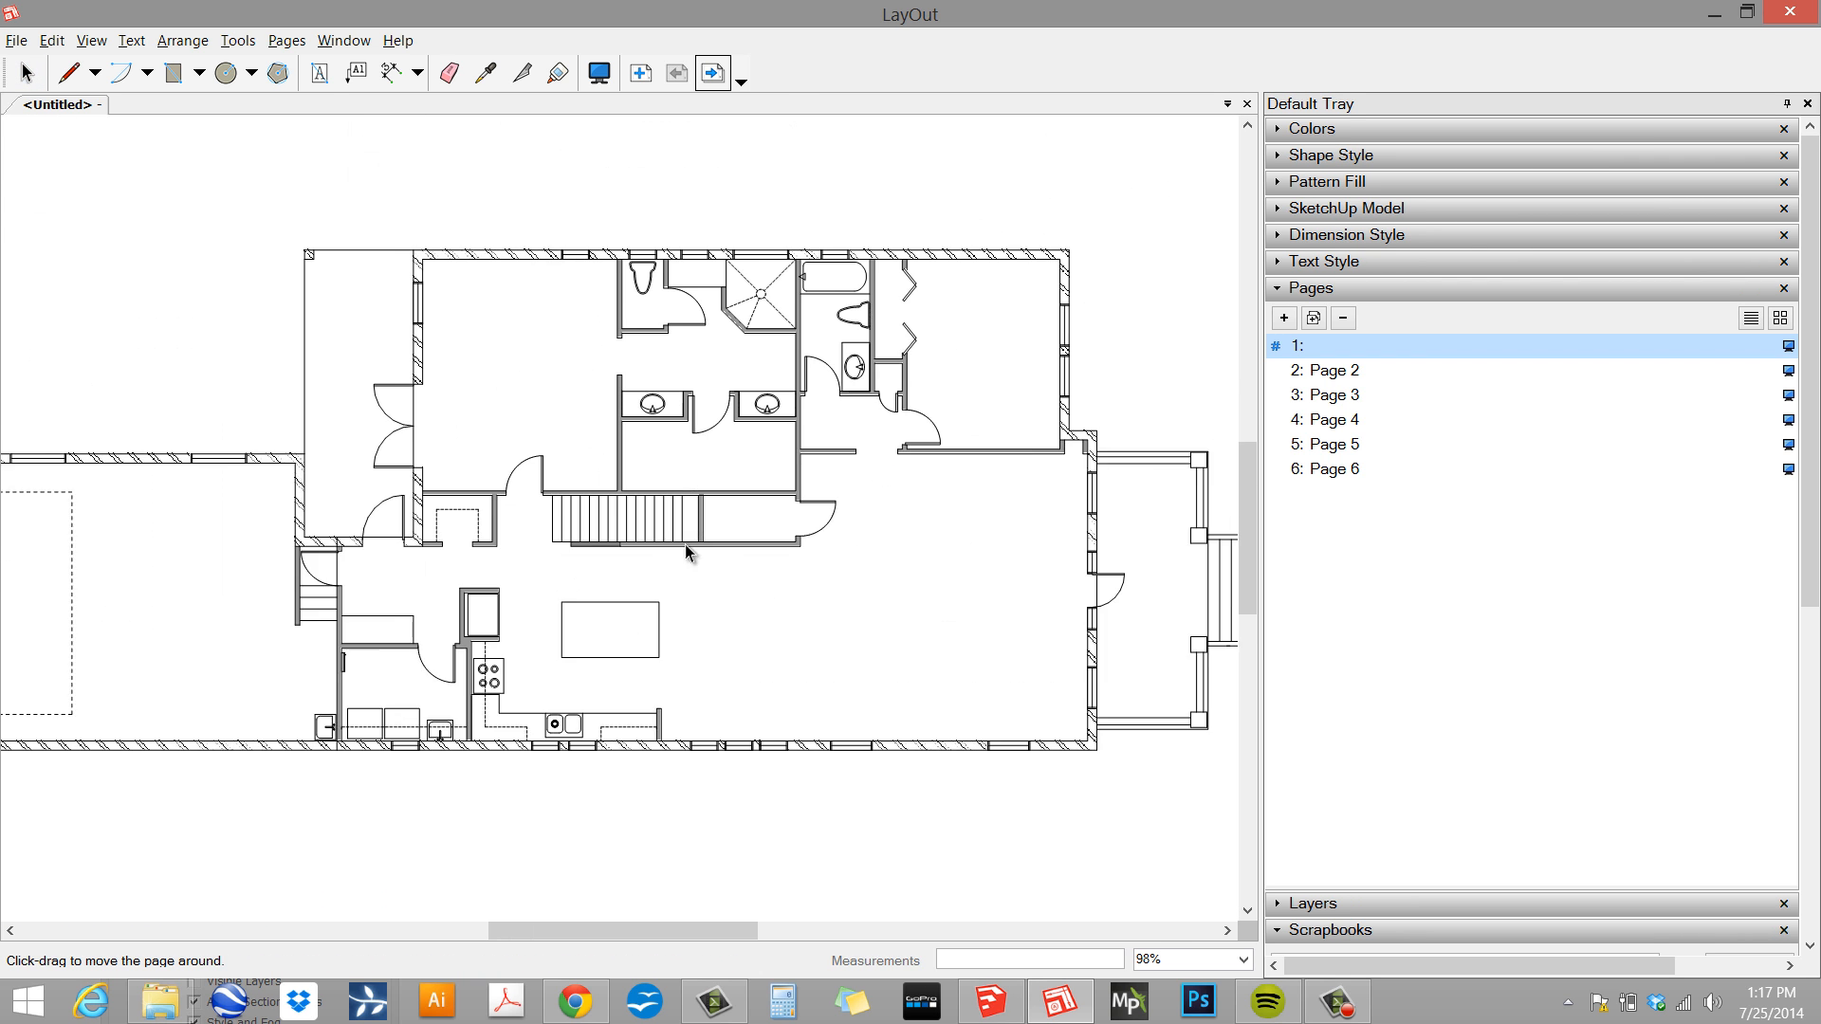
scroll(736, 229, "down", 5)
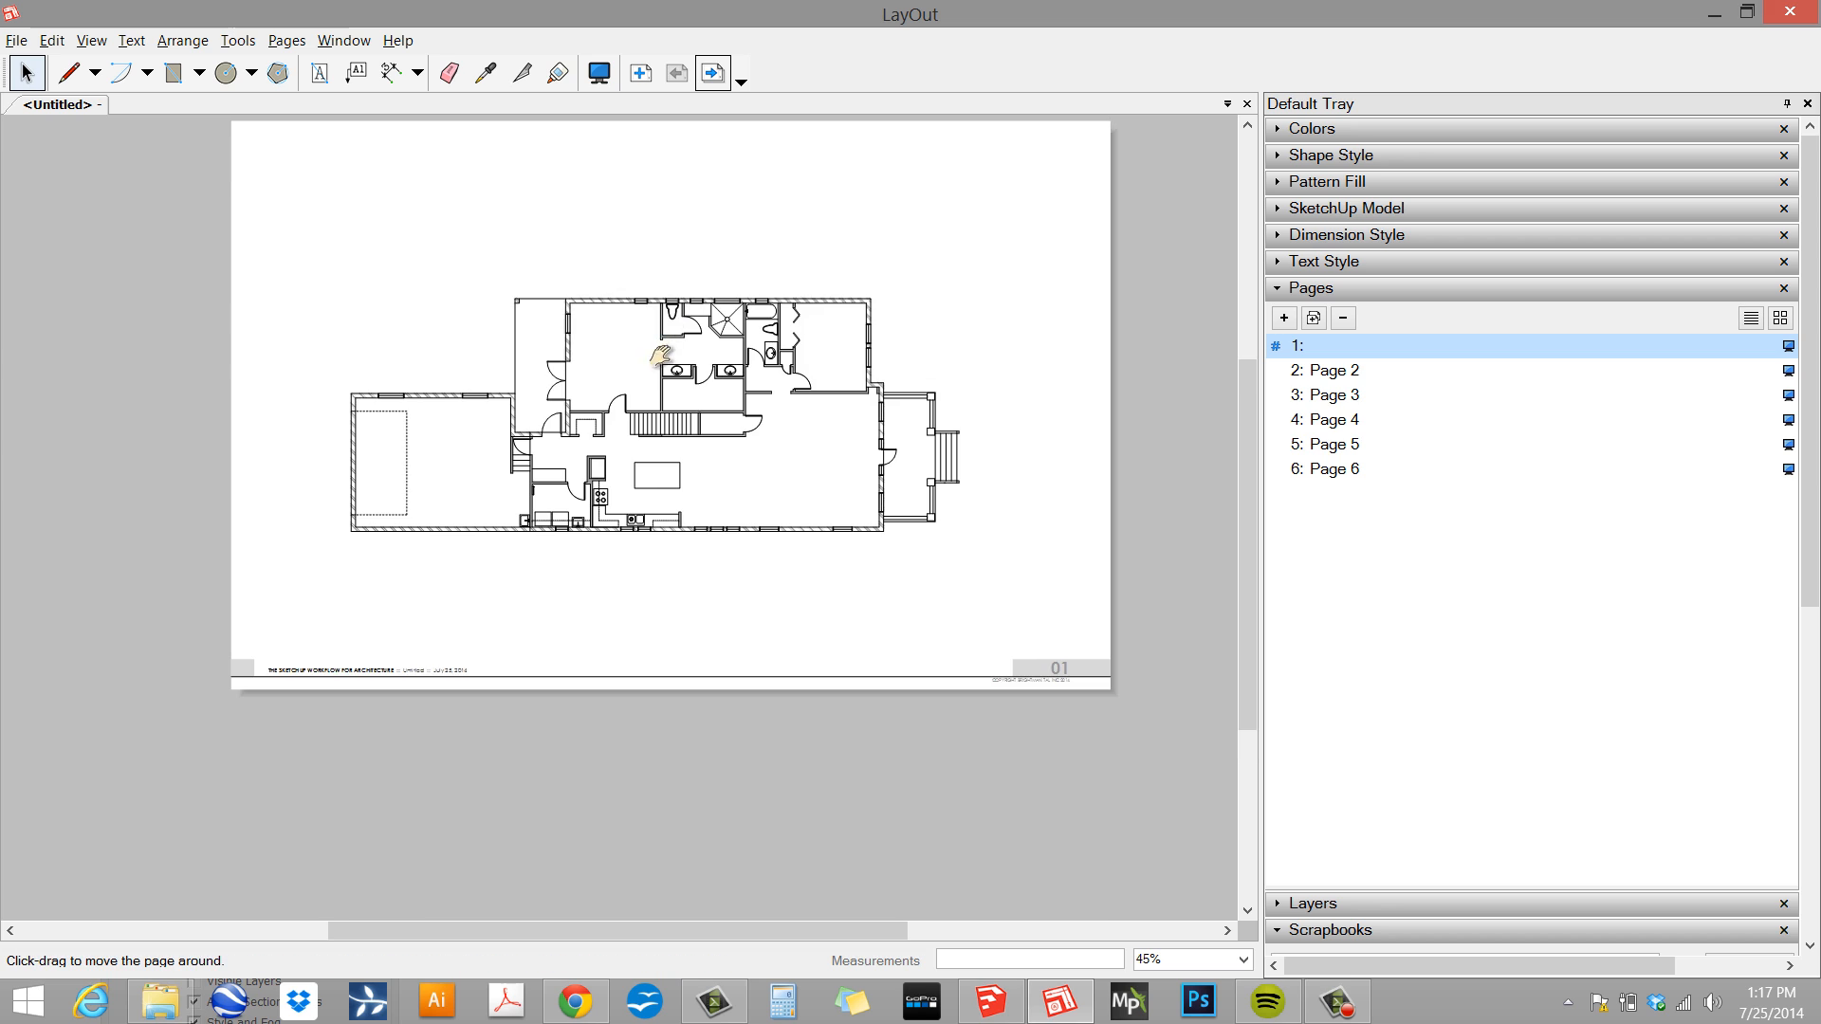
middle_click_drag(661, 354, 606, 446)
key("Page_Down")
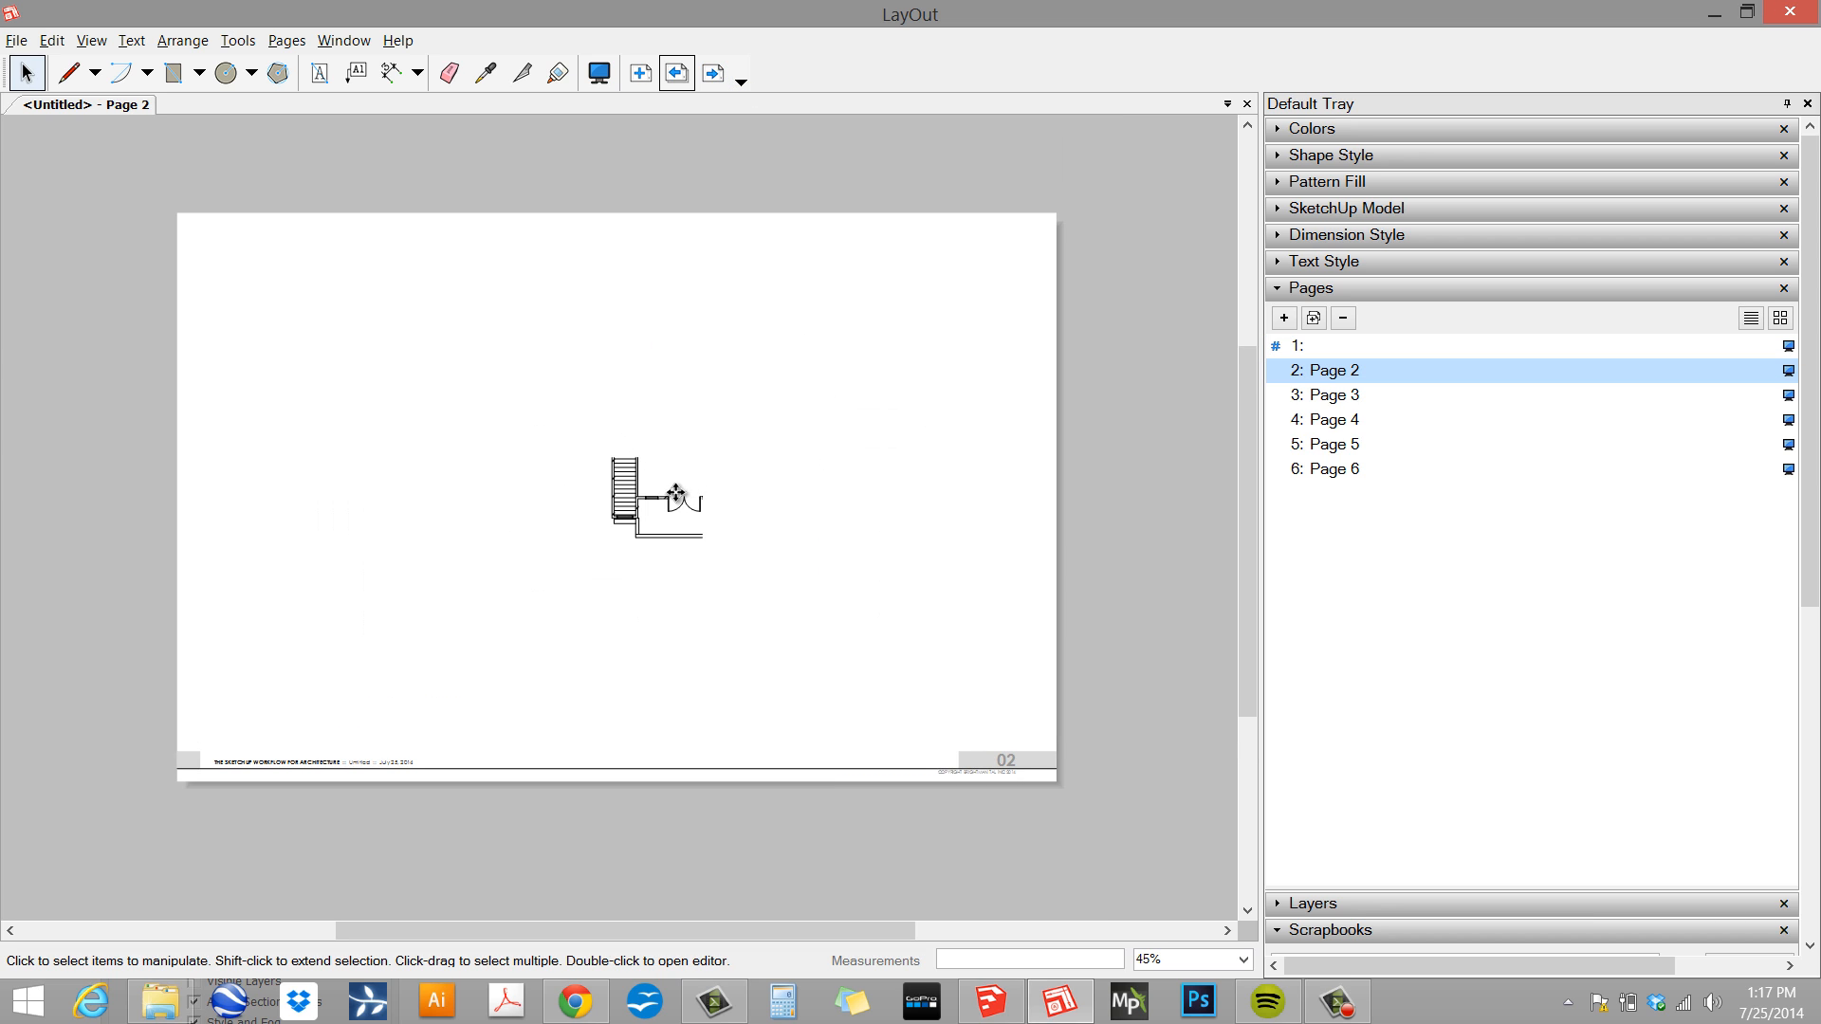
left_click(675, 493)
left_click_drag(708, 546, 817, 826)
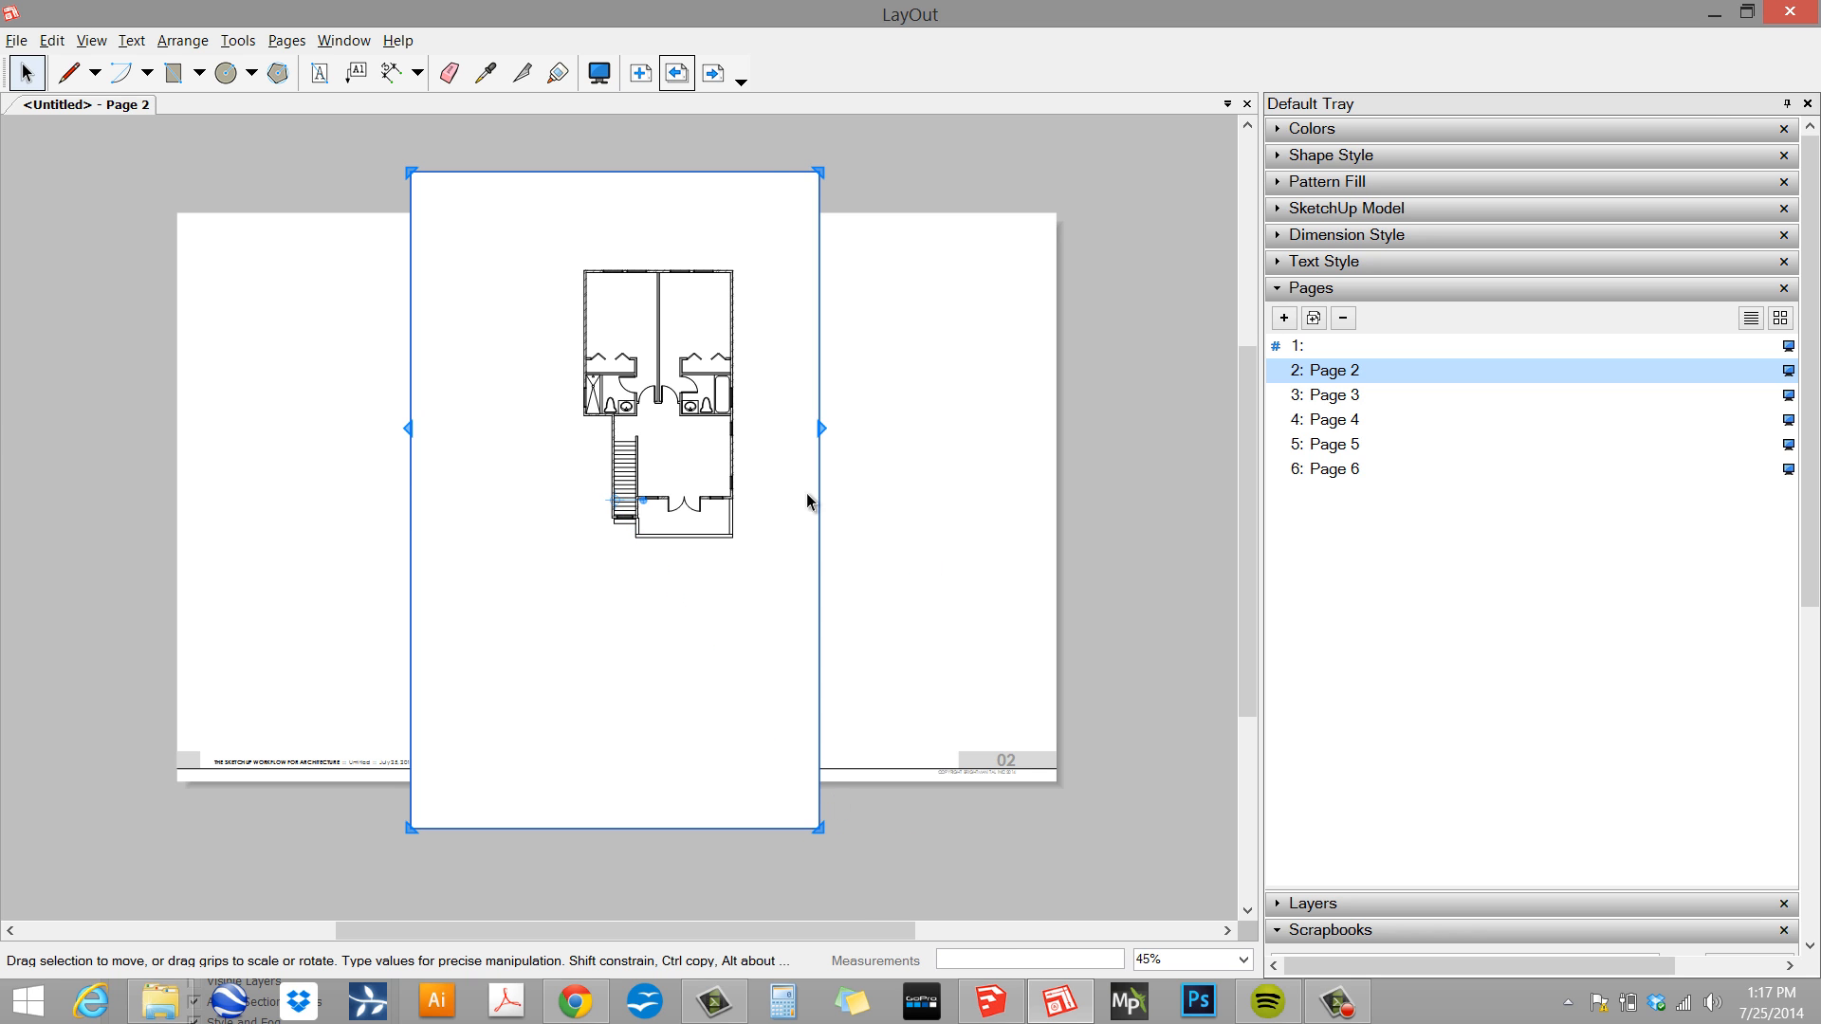
left_click_drag(643, 500, 630, 602)
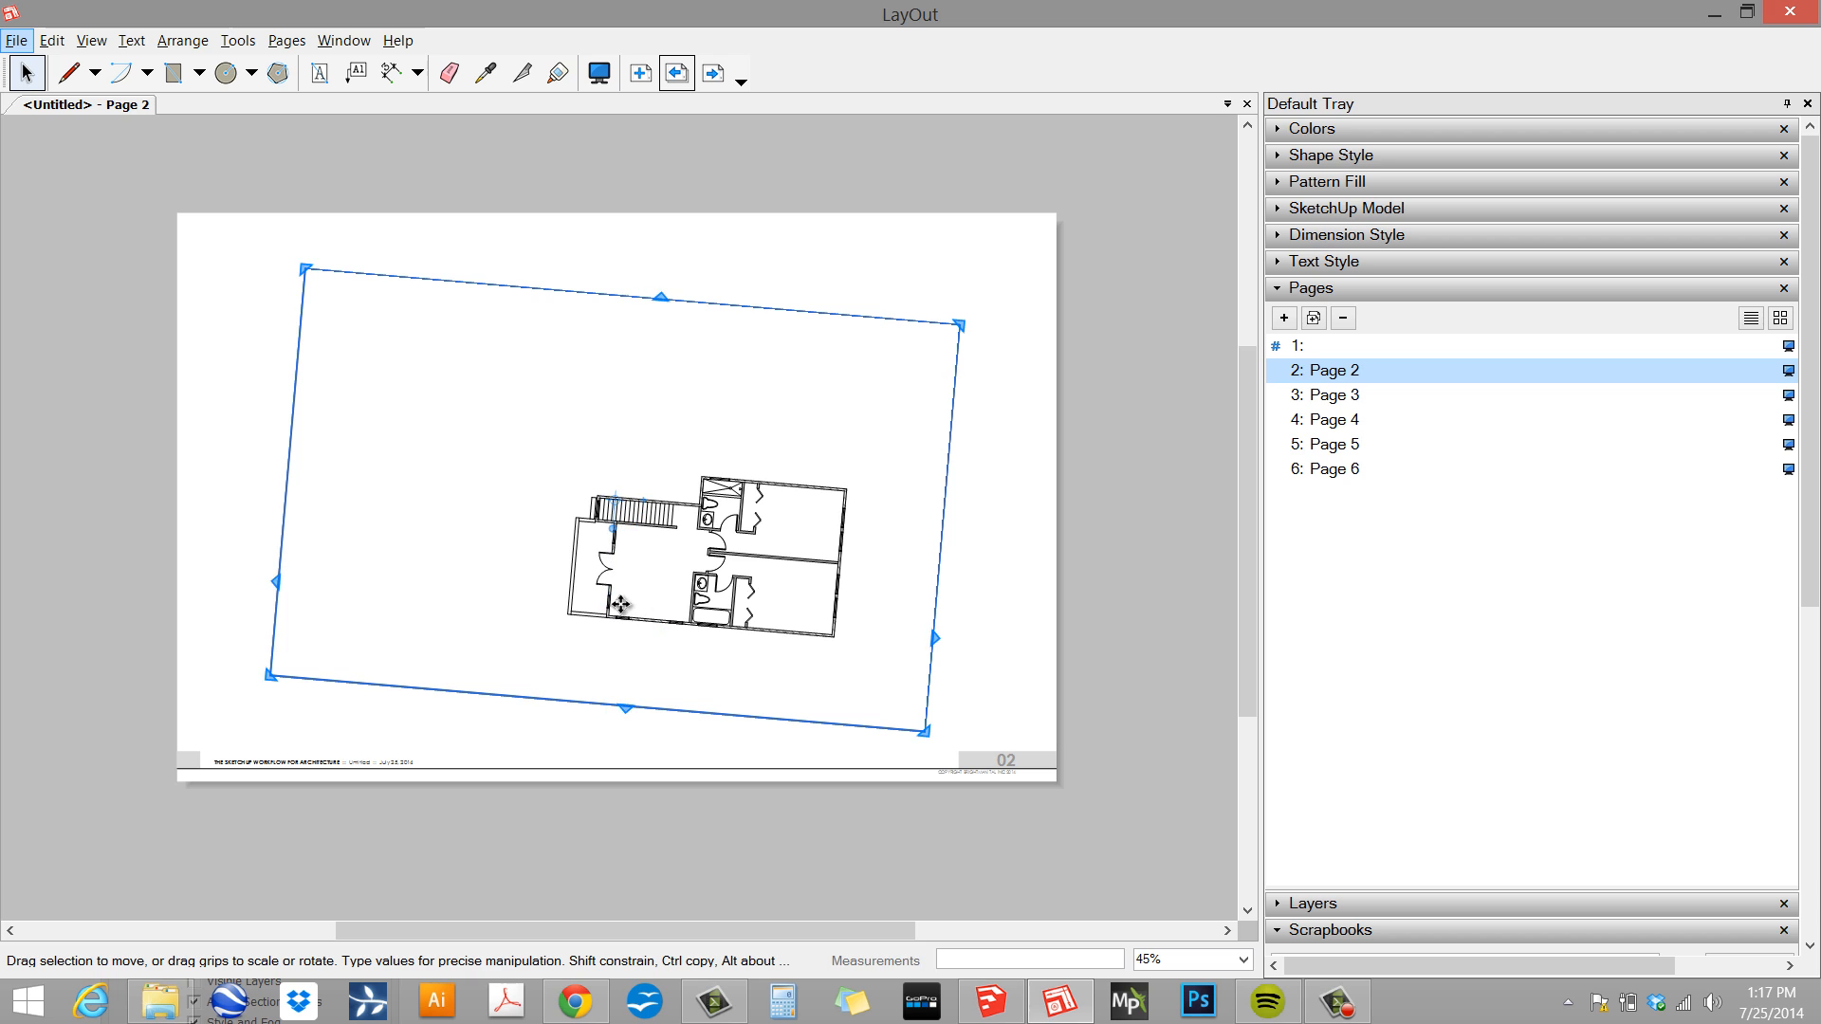
left_click_drag(613, 529, 617, 562)
left_click(675, 456)
scroll(739, 553, "up", 1)
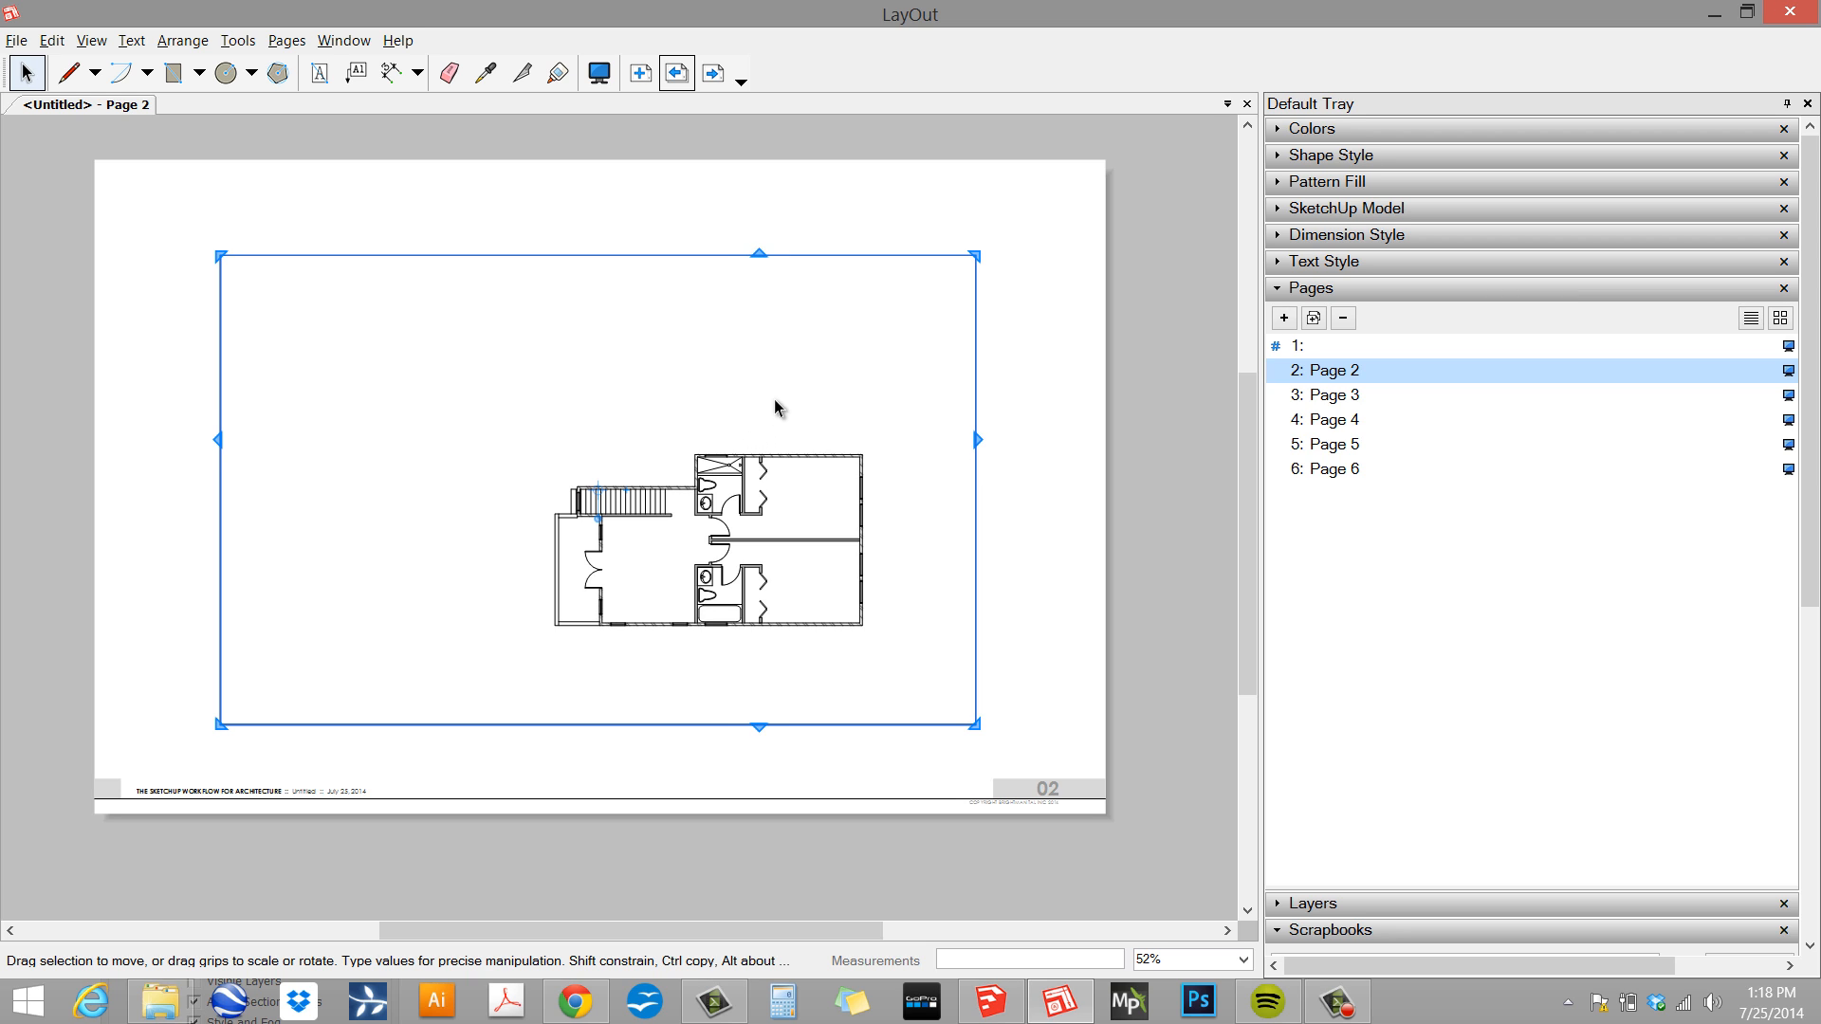
middle_click_drag(842, 557, 825, 513)
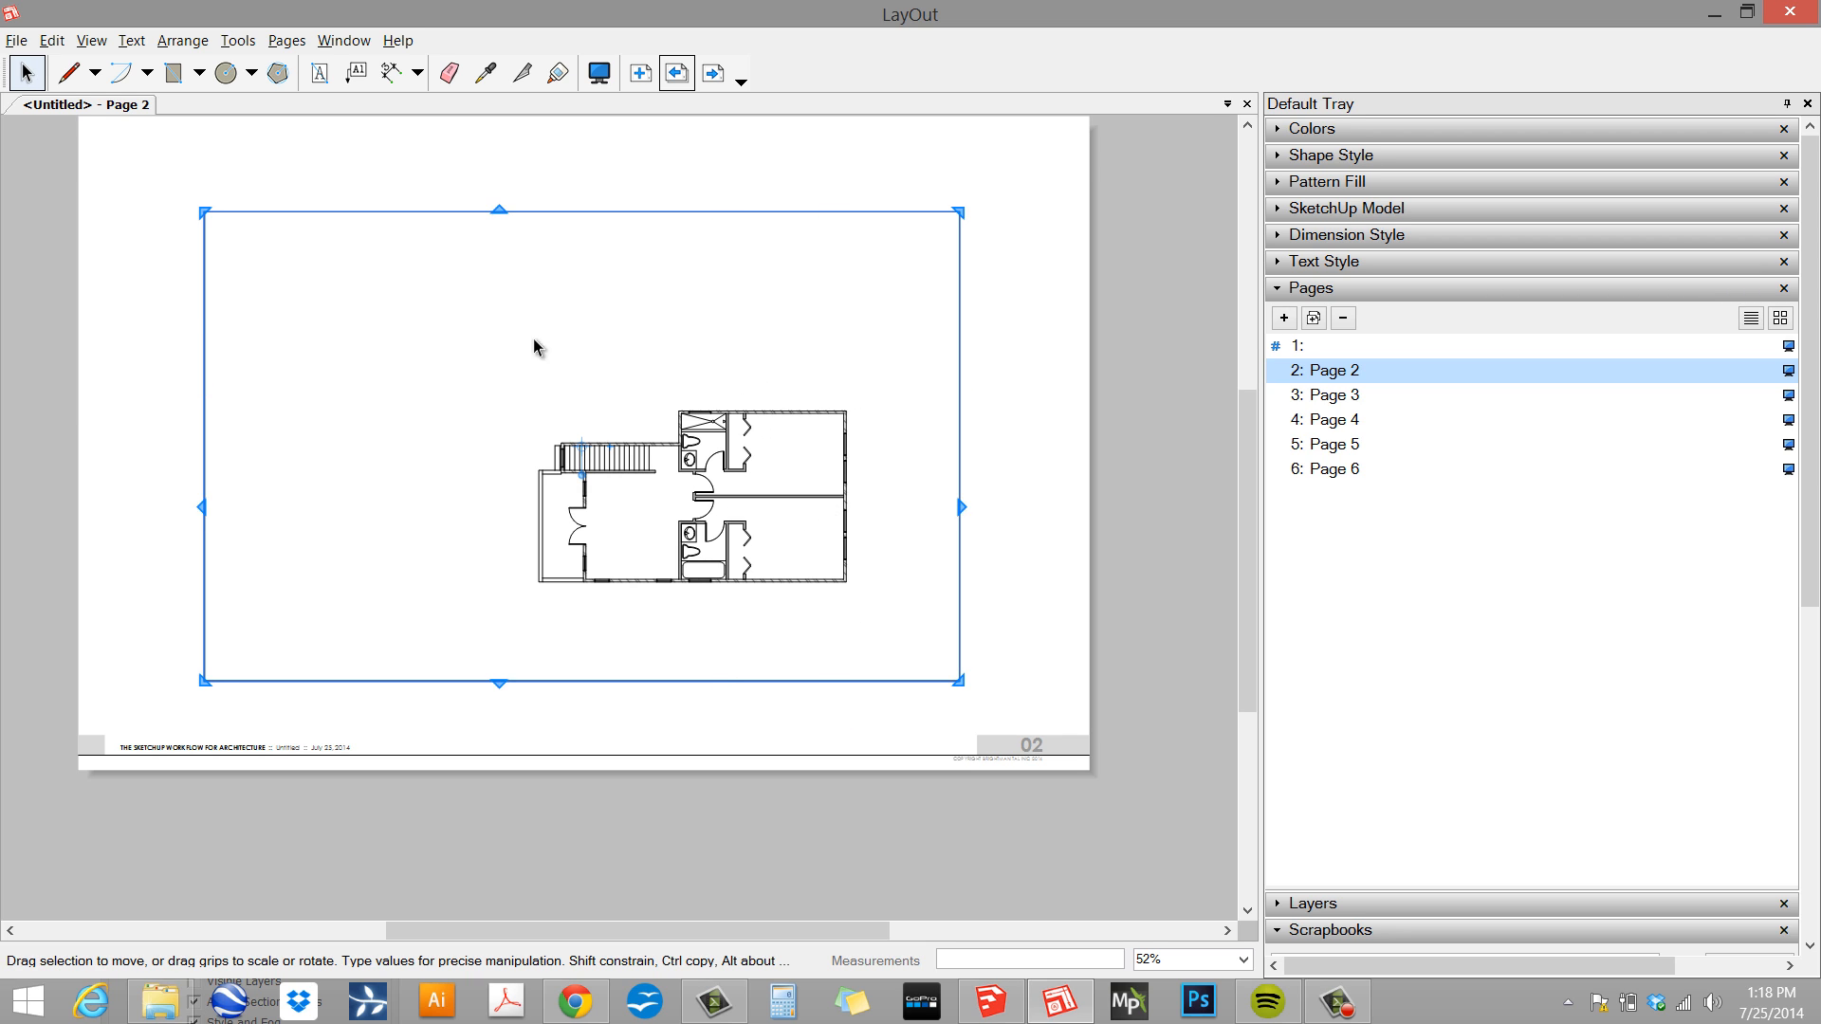
- Enlarge the roof plan viewport on page 3 to show the whole house and site, rotate it 90 degrees counterclockwise and fit it on the page
left_click(713, 73)
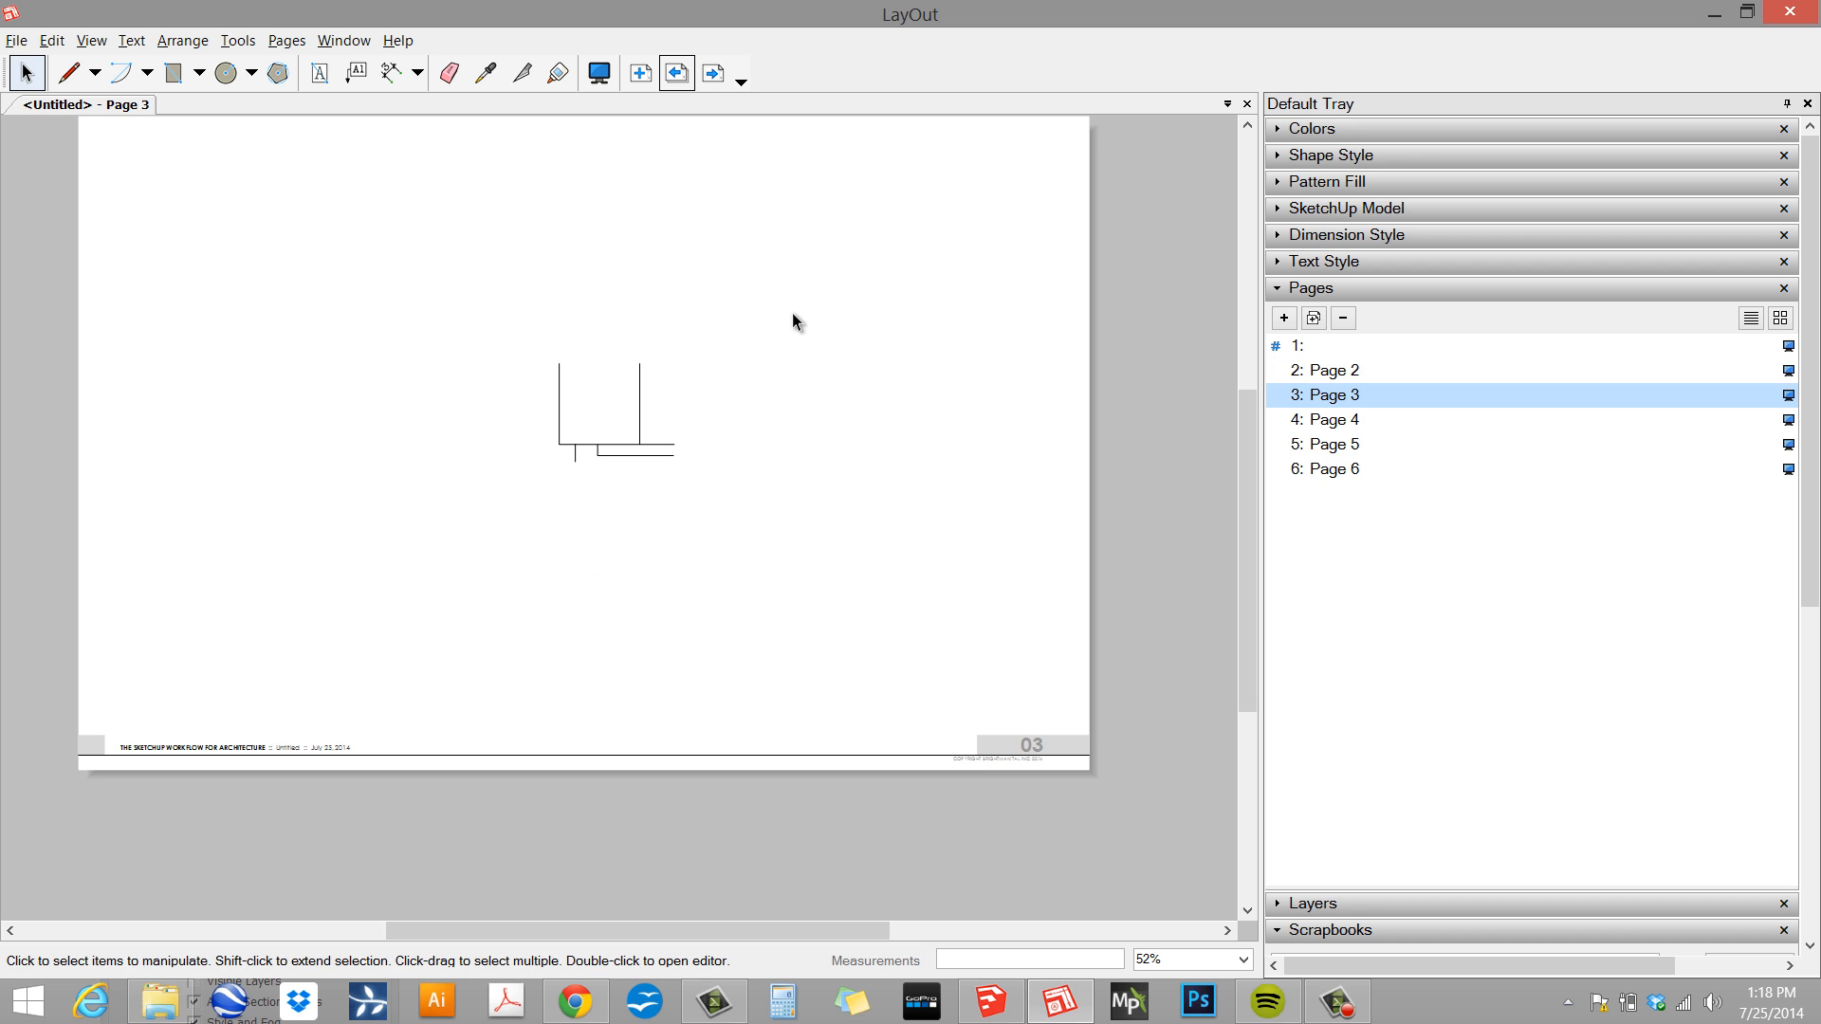
left_click(580, 424)
scroll(634, 525, "down", 2)
left_click_drag(667, 487, 809, 751)
scroll(709, 497, "down", 2)
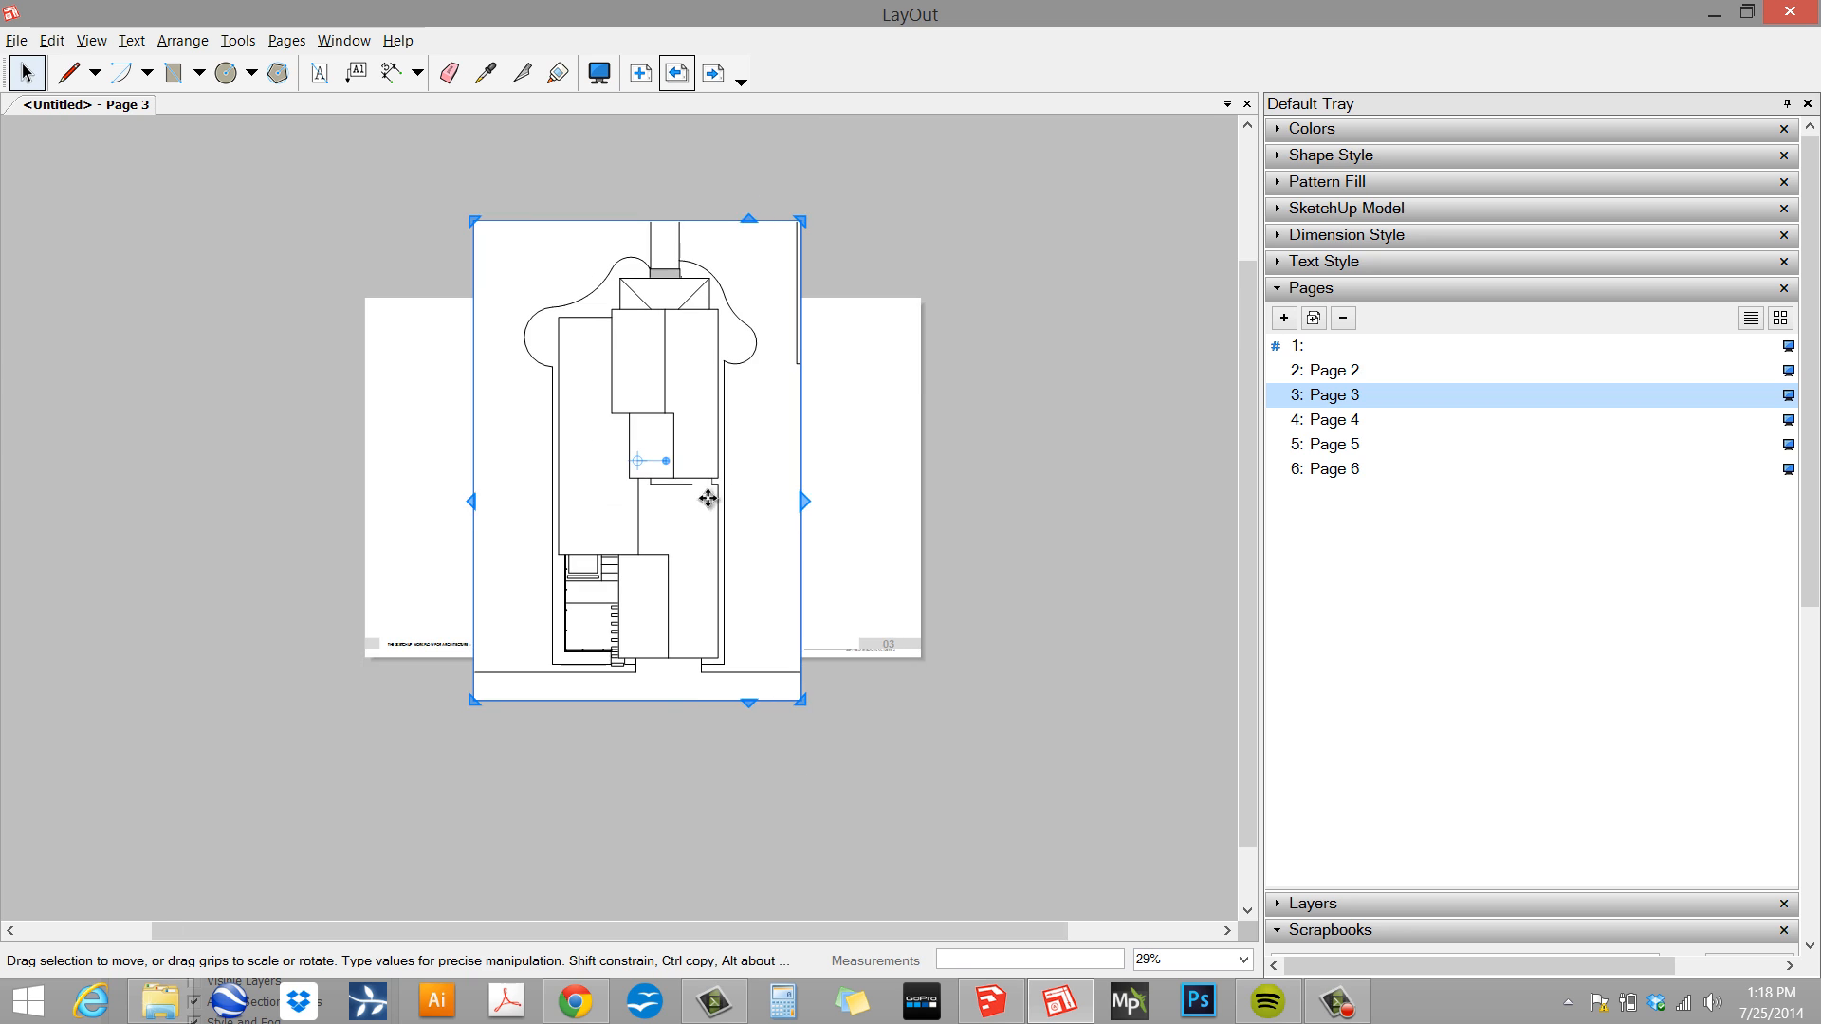
left_click_drag(666, 461, 638, 346)
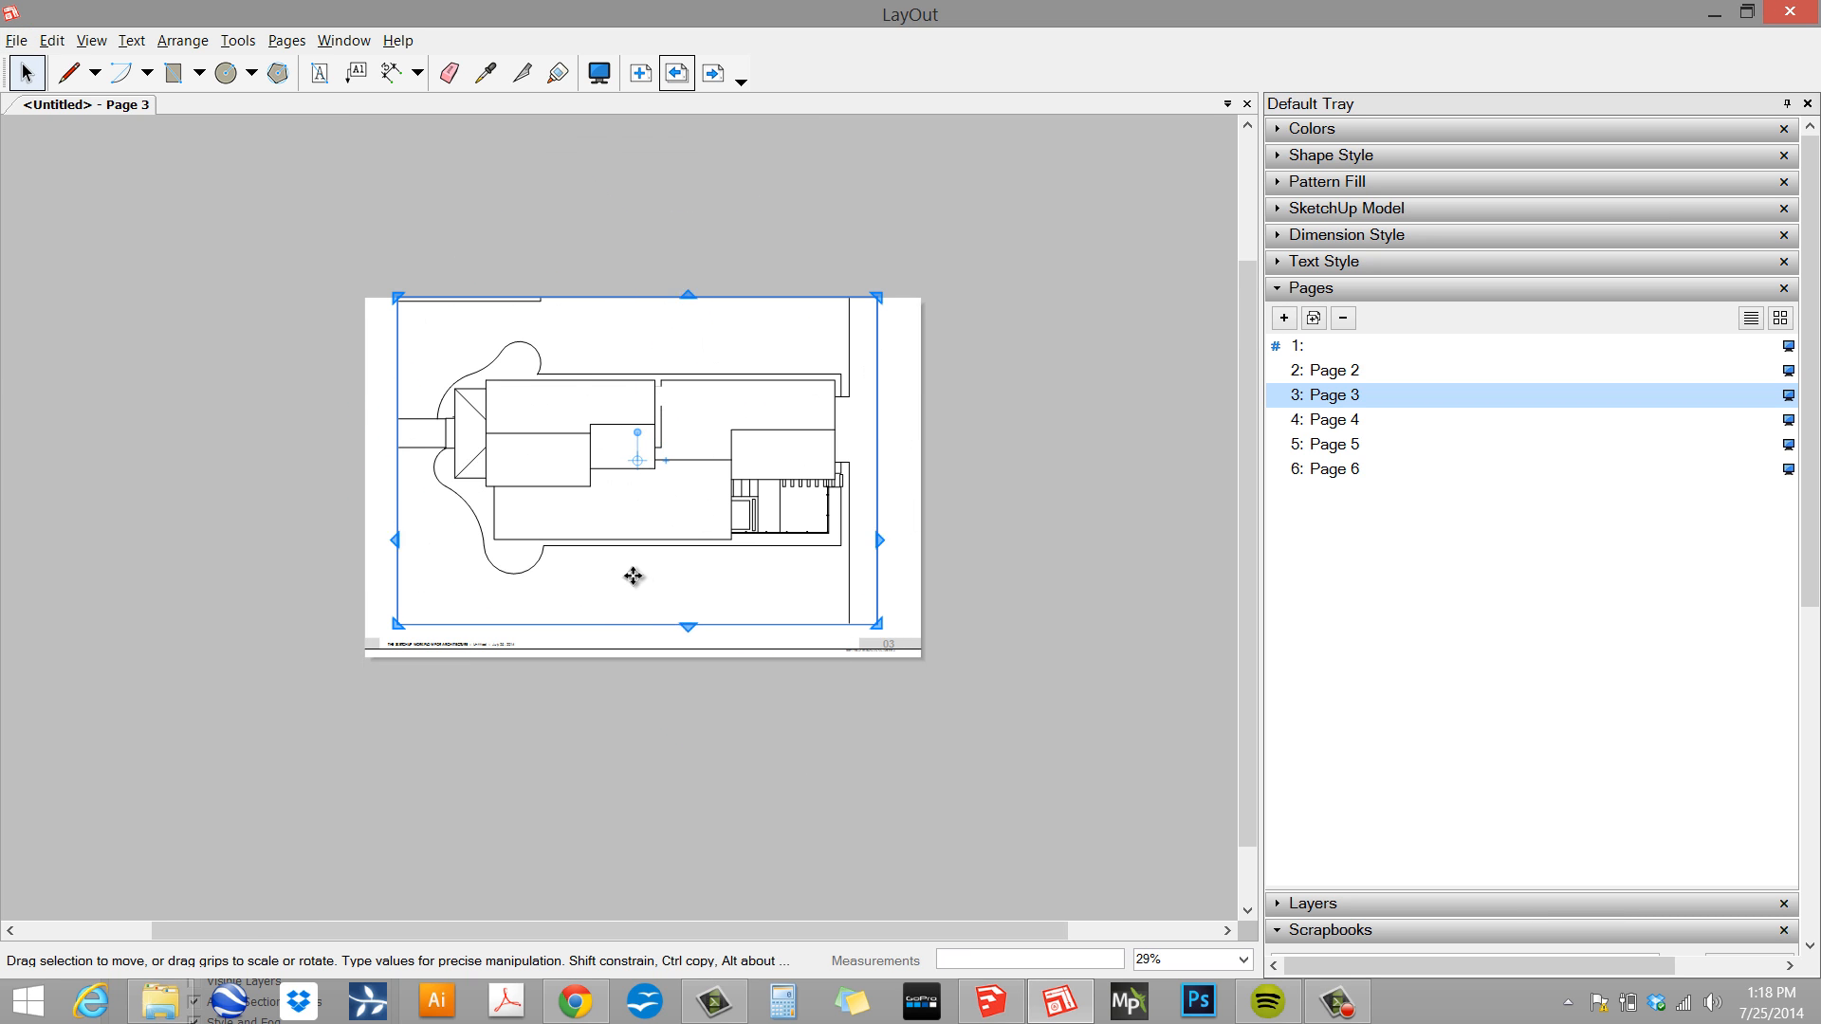
scroll(632, 569, "up", 3)
left_click_drag(617, 437, 618, 458)
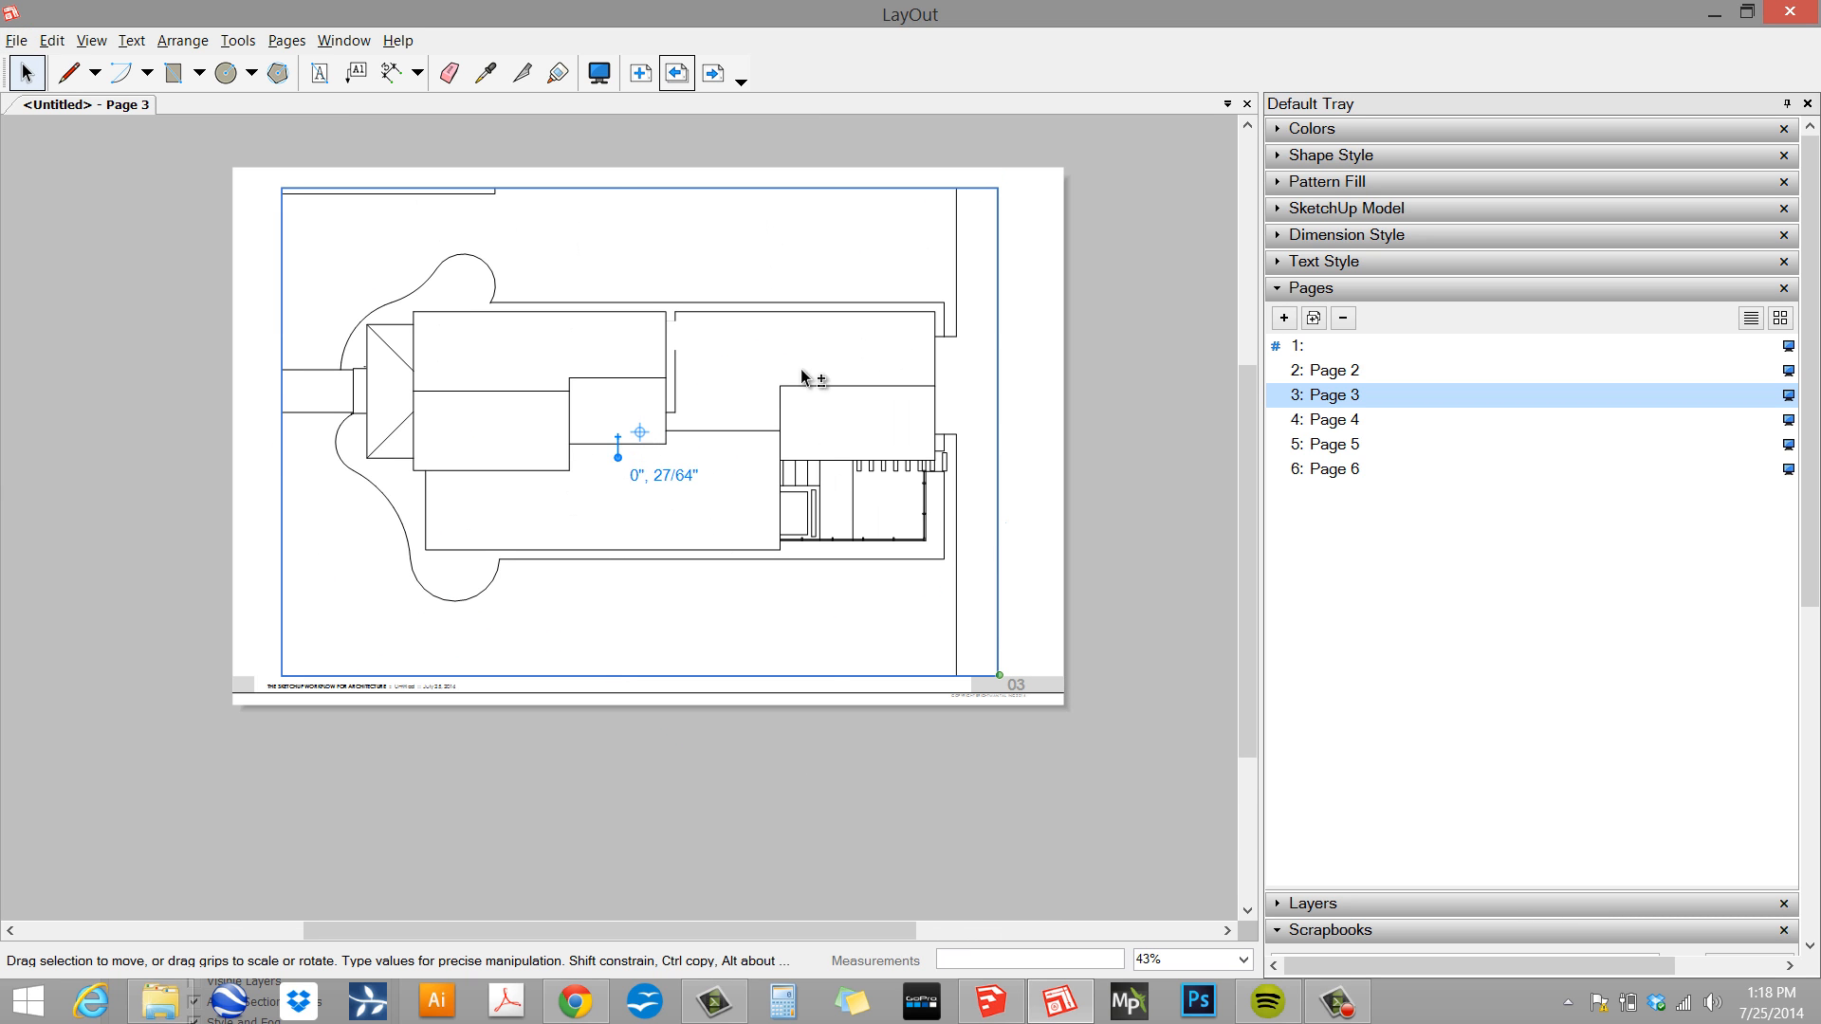
left_click(1074, 653)
scroll(880, 612, "down", 2)
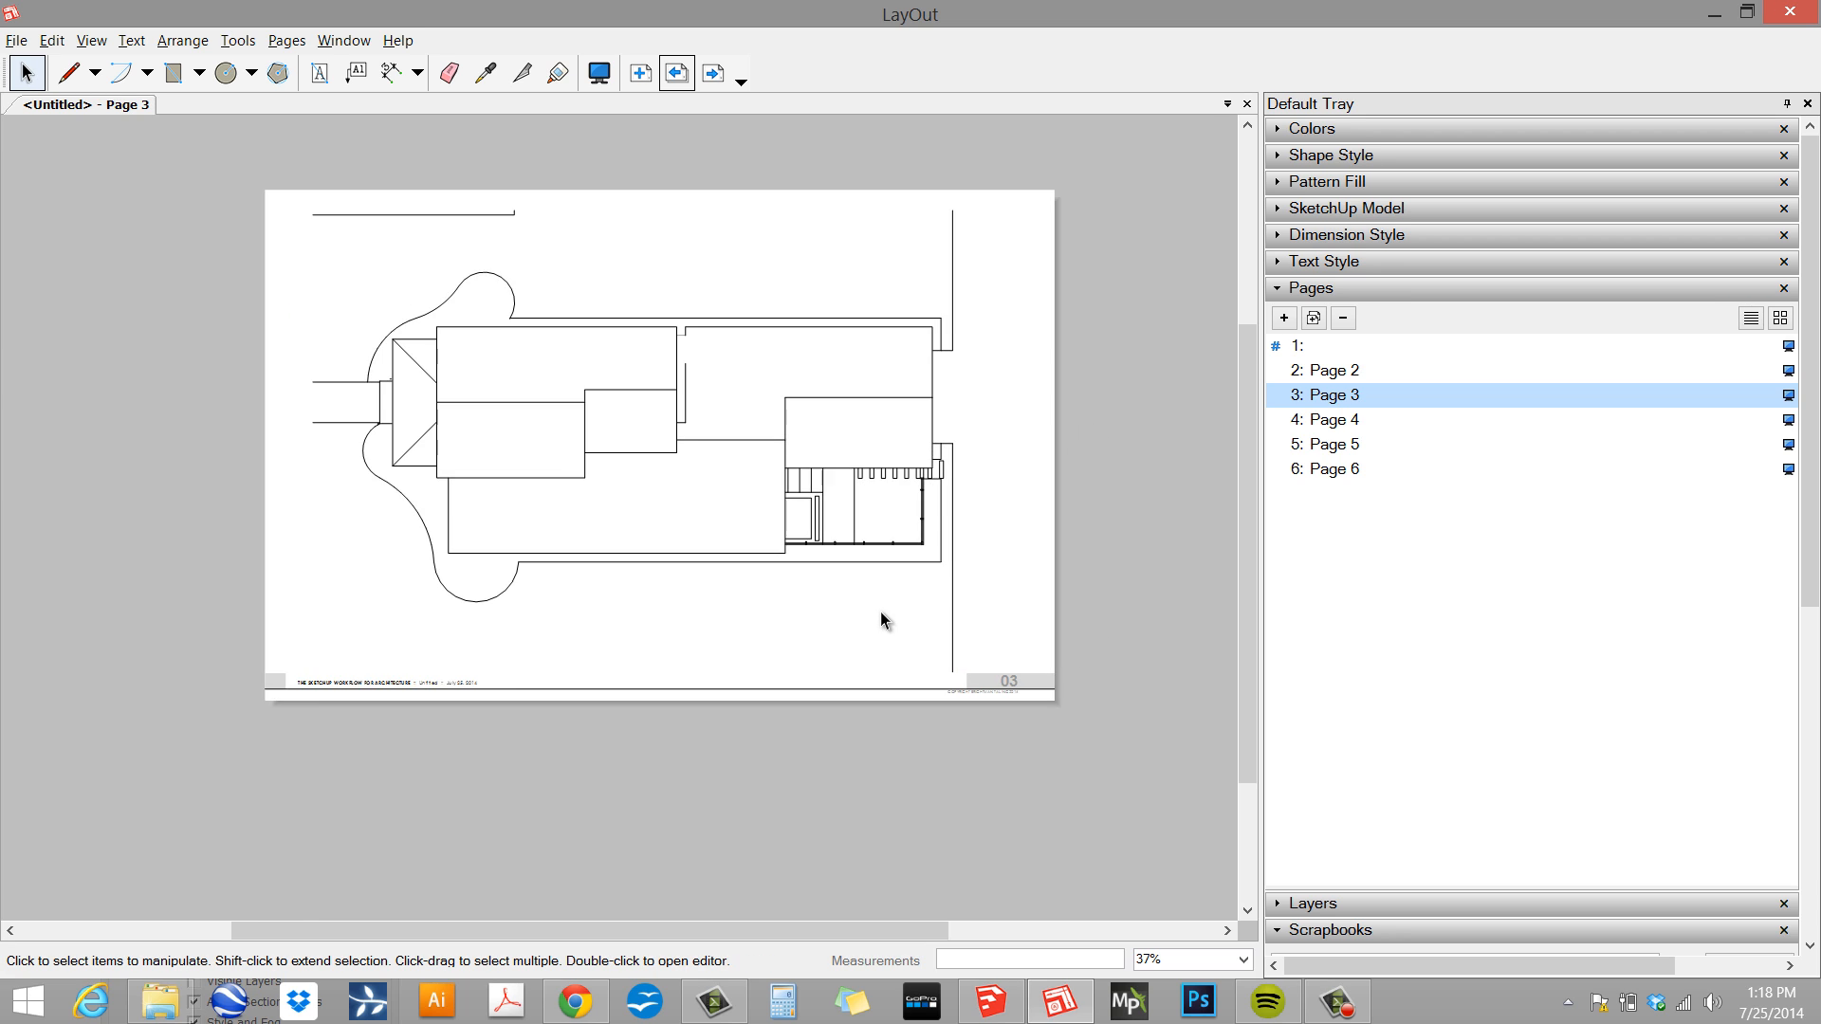
- Enlarge the upper elevation viewport on page 4 to show the full side of the house and move it within the page
left_click(713, 73)
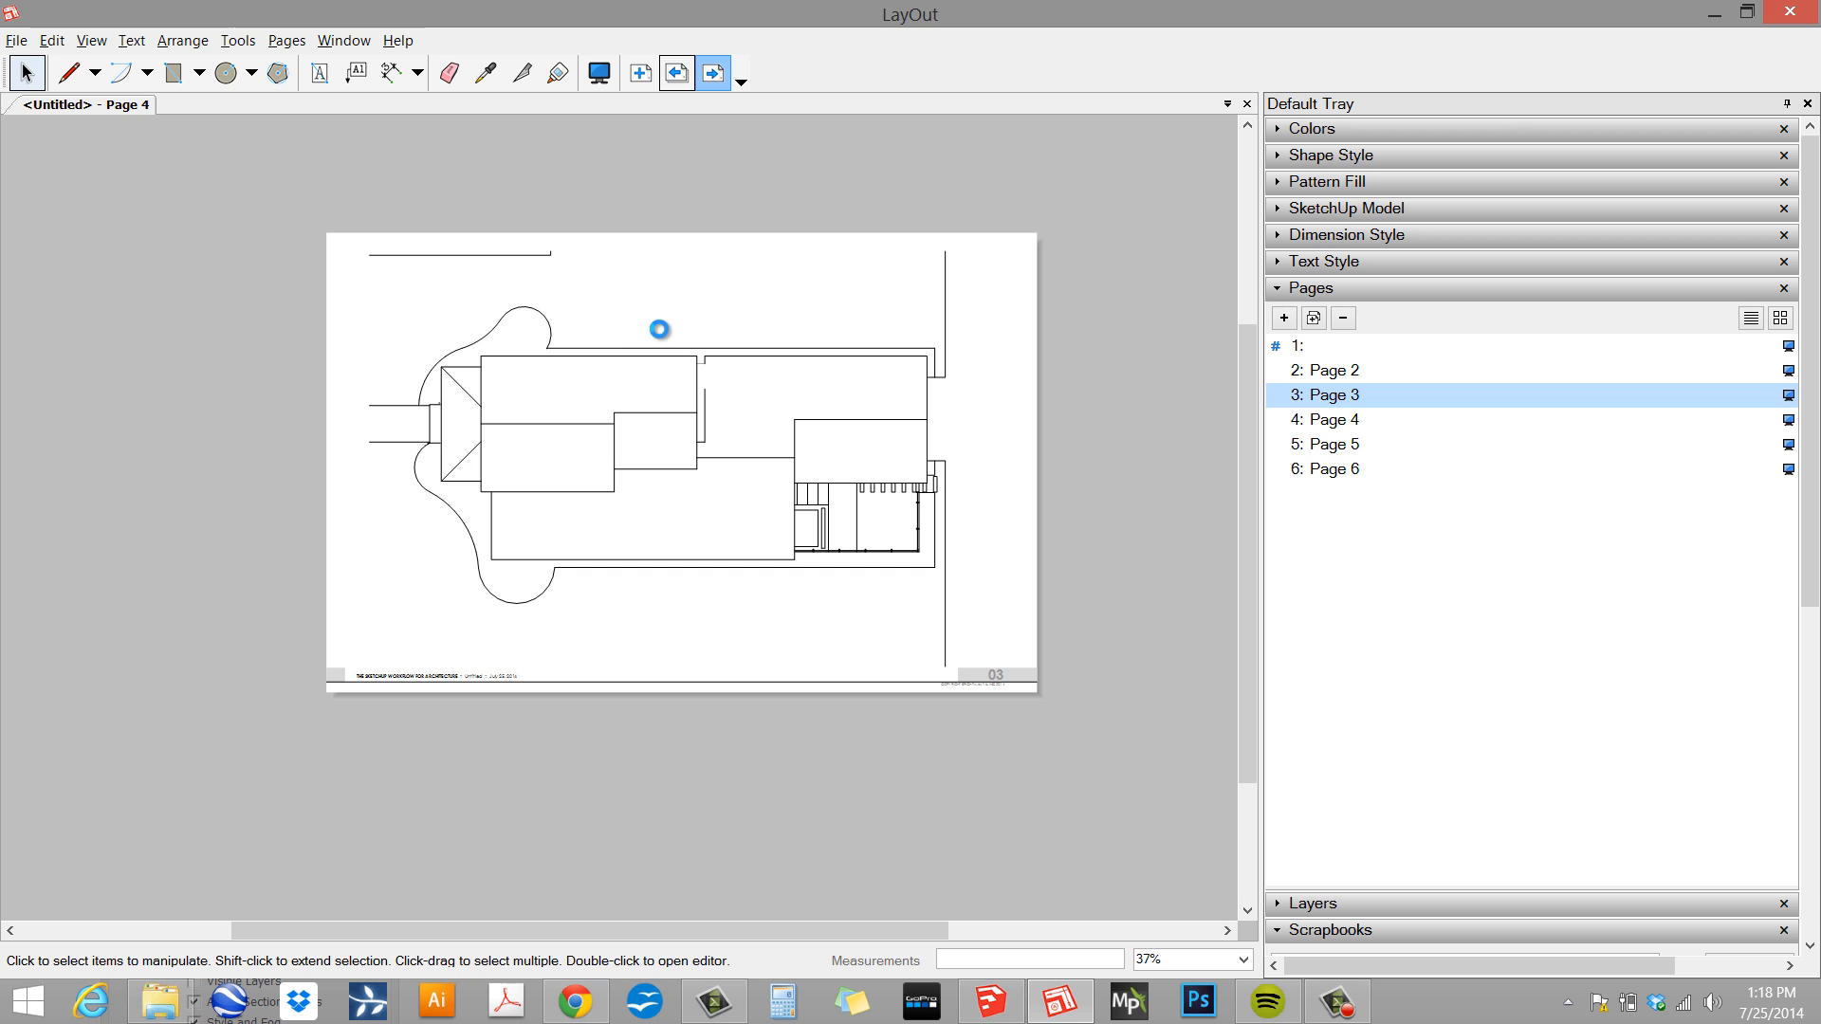
left_click(512, 361)
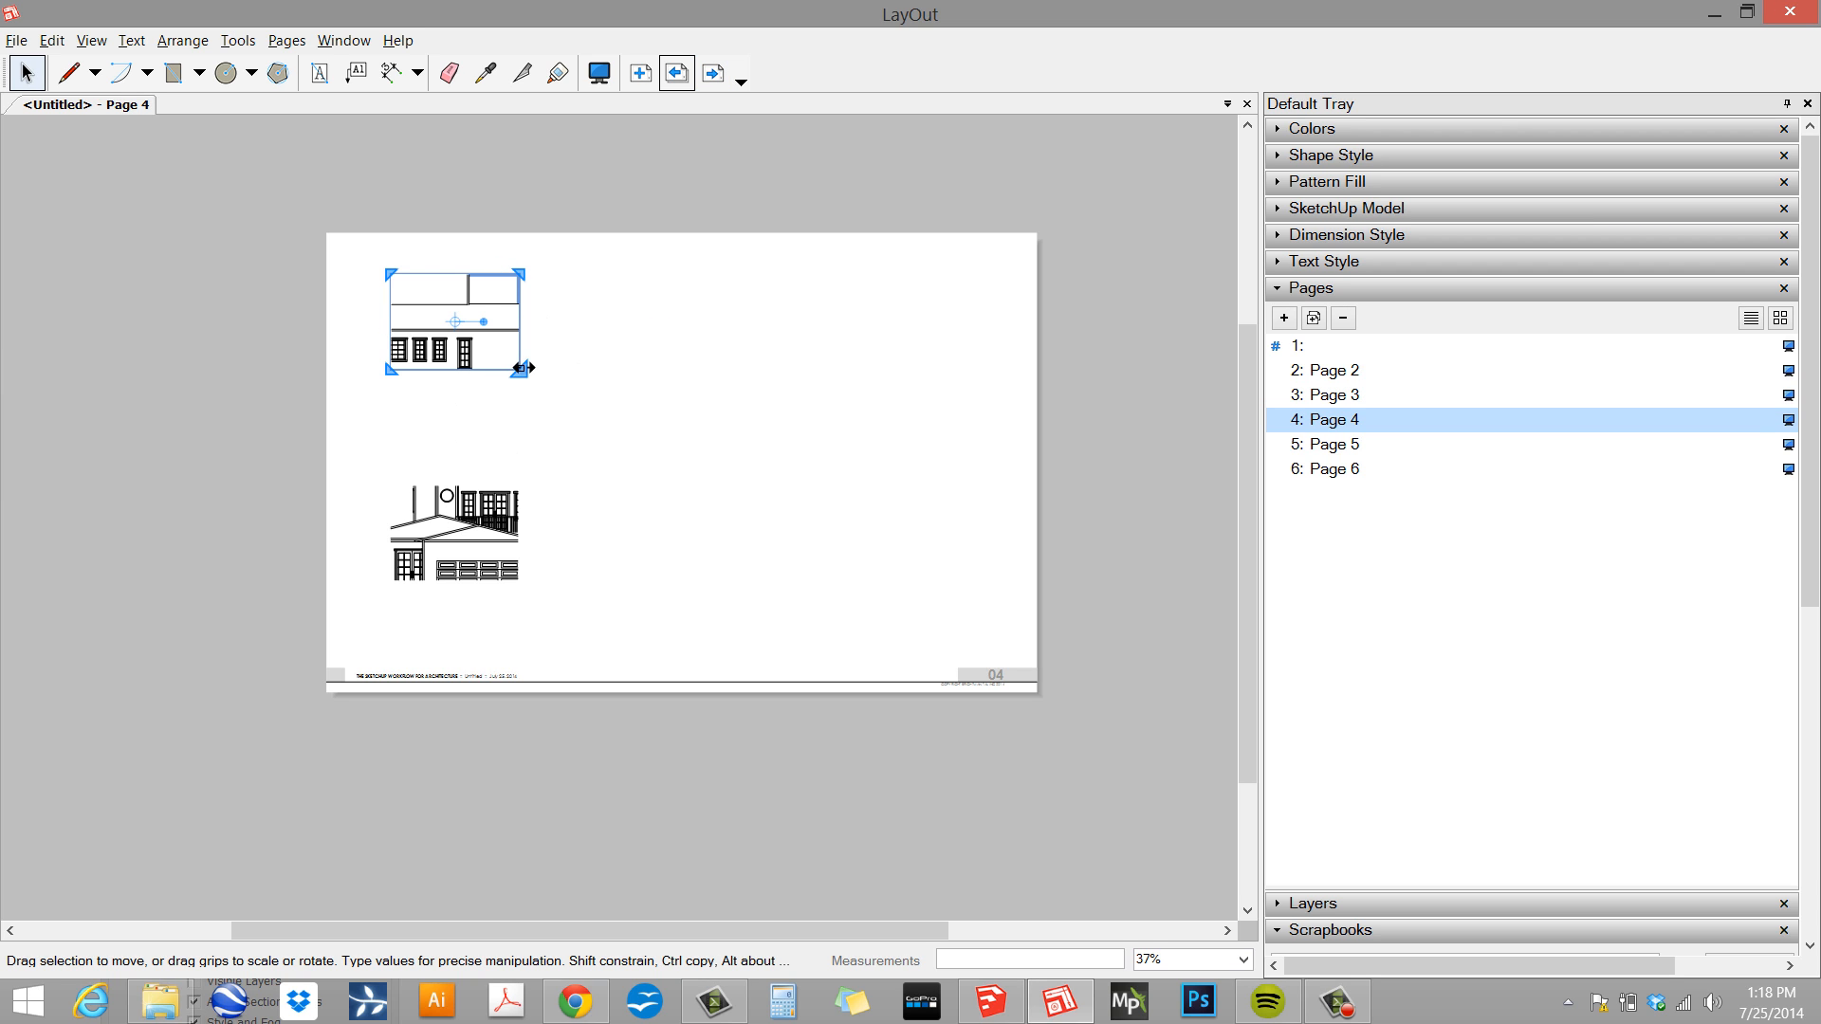
left_click_drag(520, 372, 773, 445)
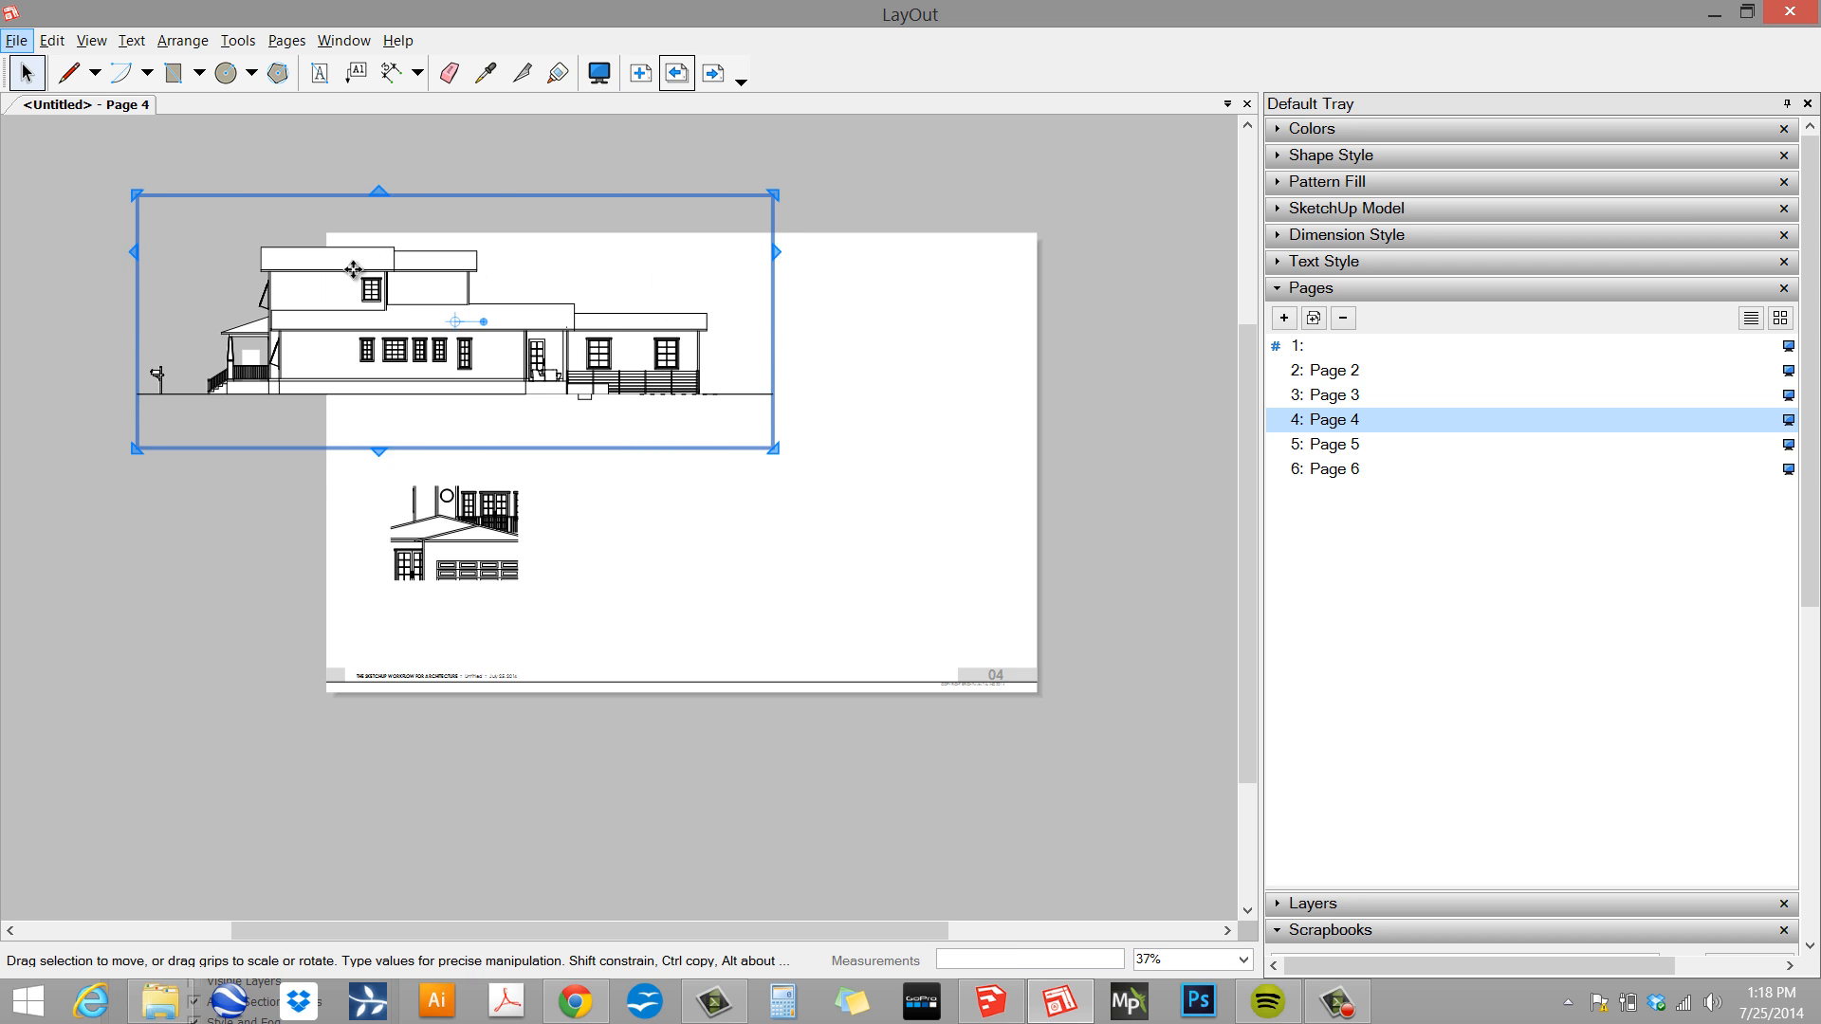
left_click_drag(354, 274, 565, 307)
- Enlarge the garage elevation viewport on page 4, narrow it around the house and place it below the side elevation
left_click(498, 569)
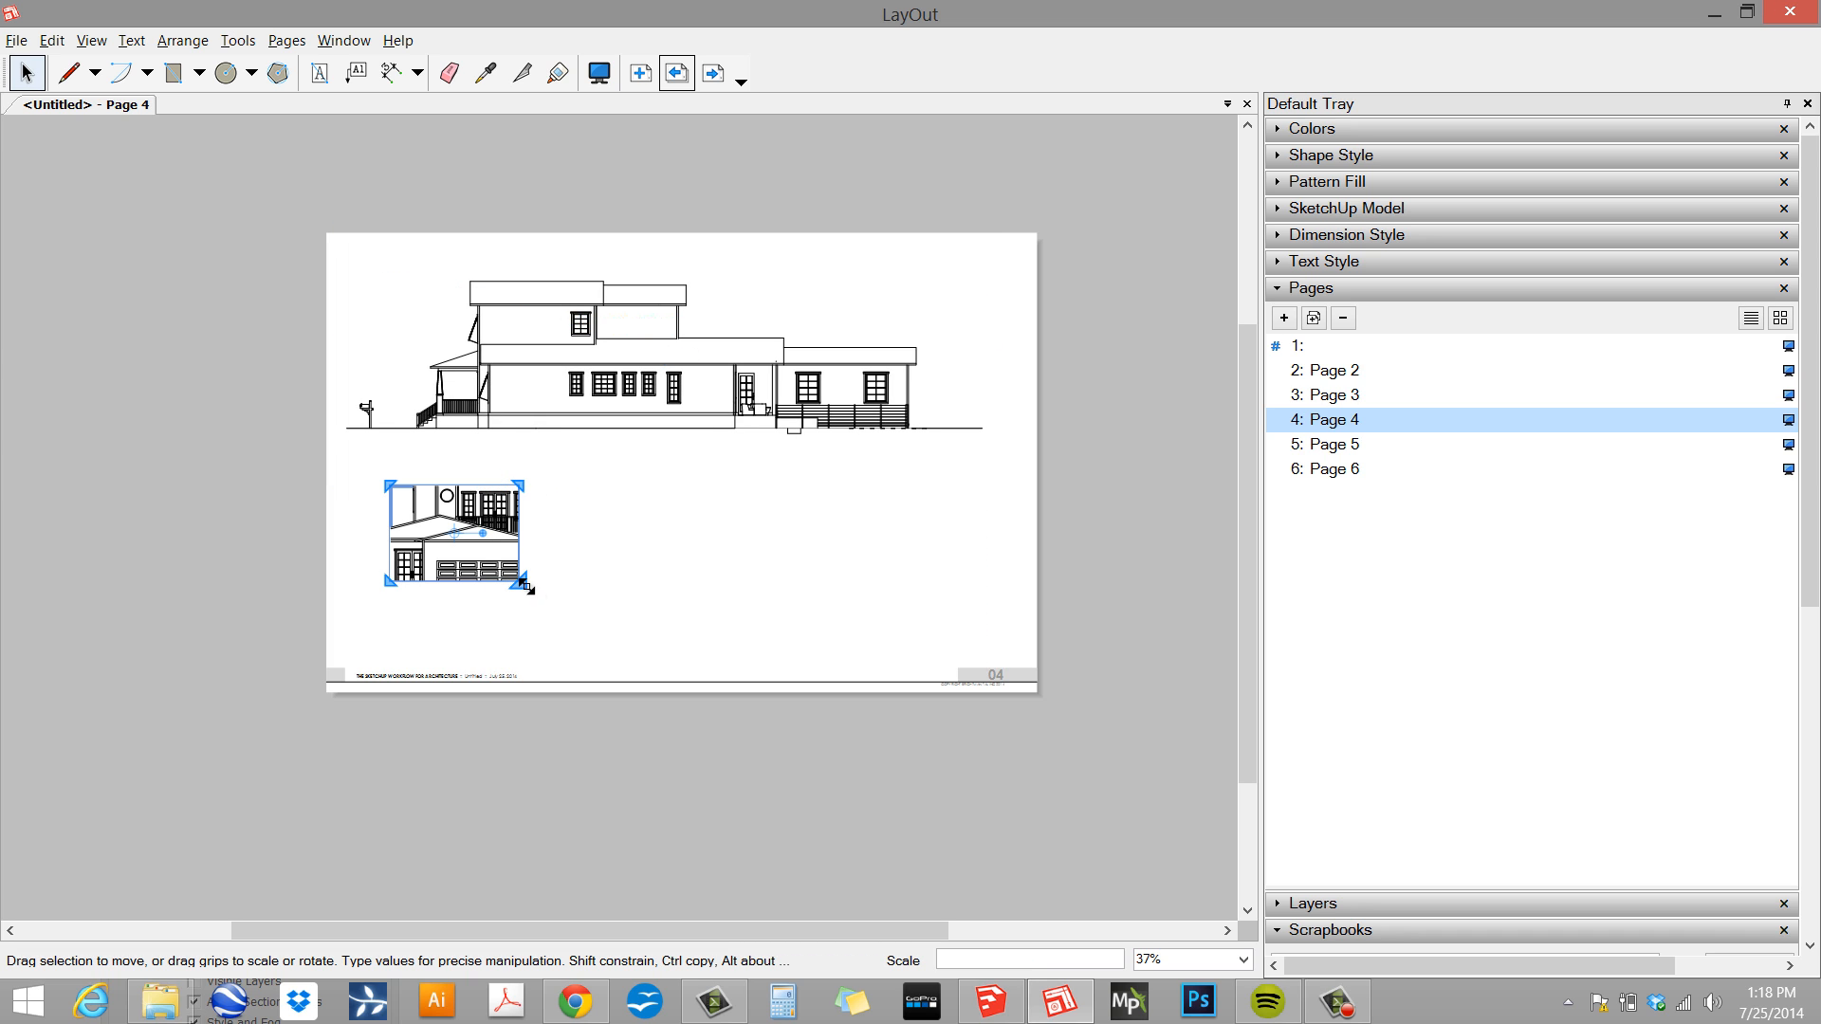
left_click_drag(518, 581, 813, 652, "alt")
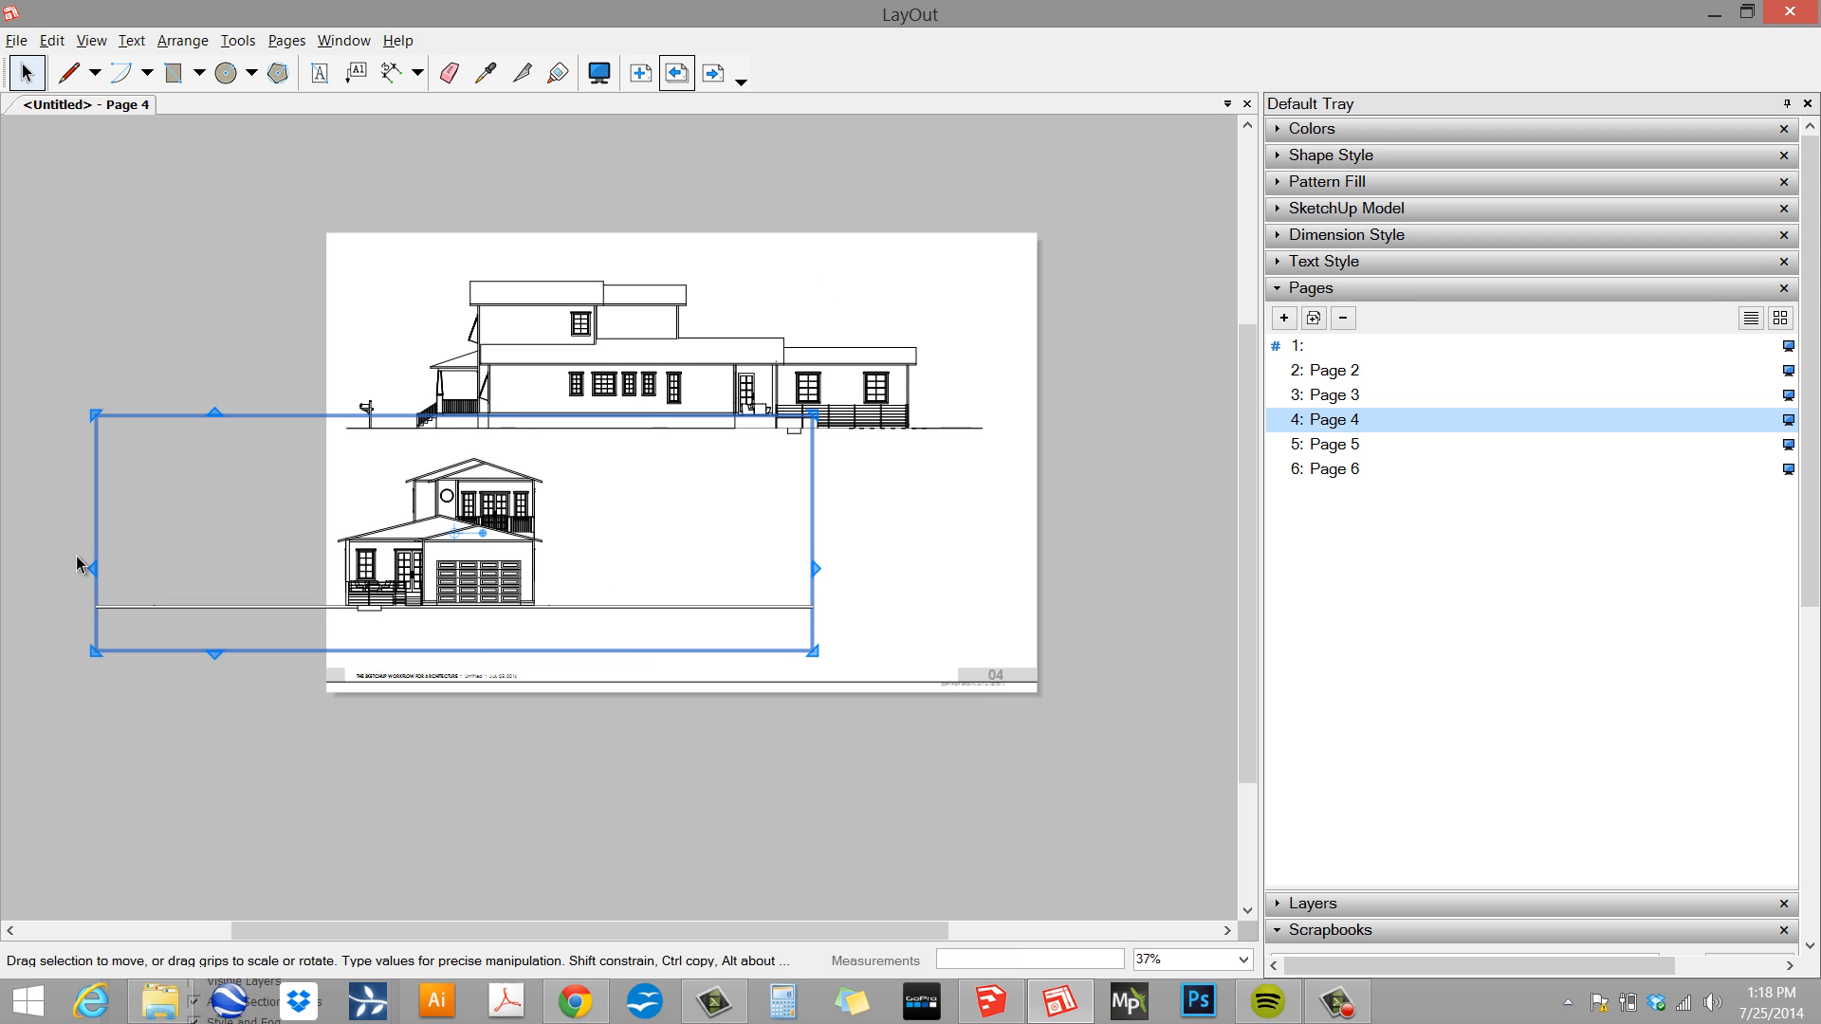
left_click_drag(95, 560, 296, 580)
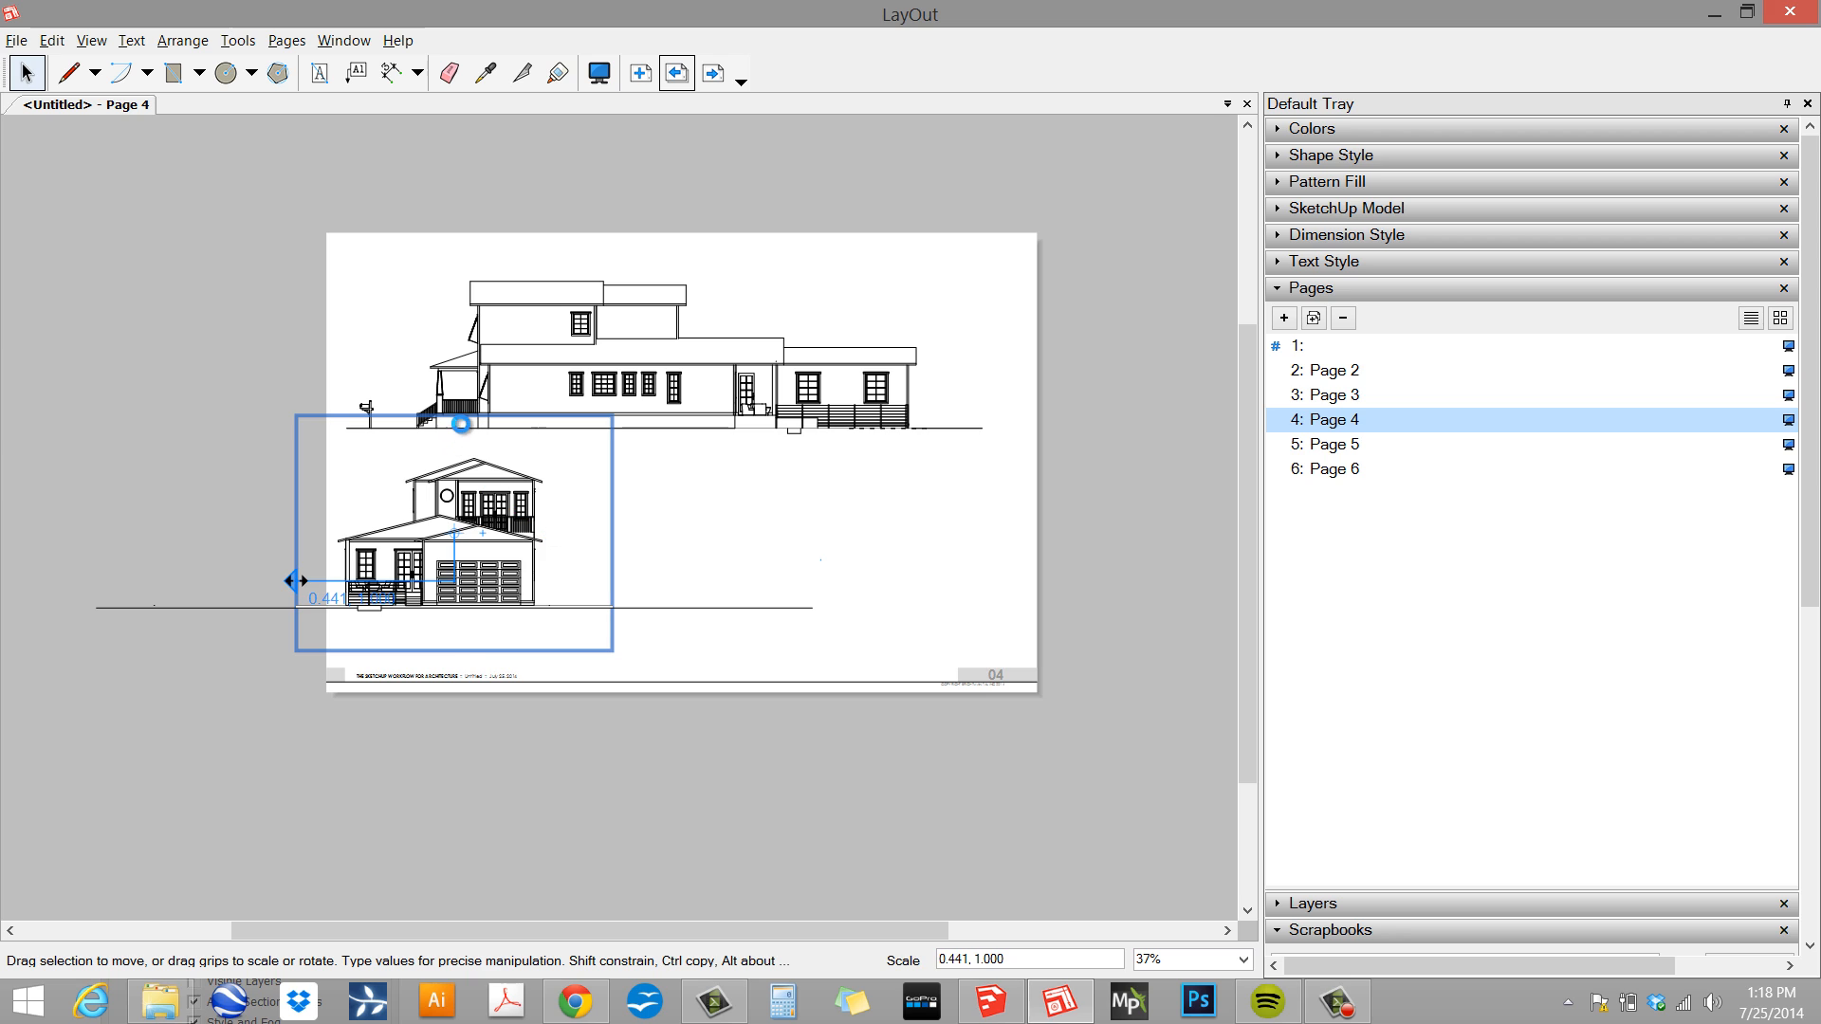
left_click_drag(468, 416, 506, 501, "alt")
left_click(693, 207)
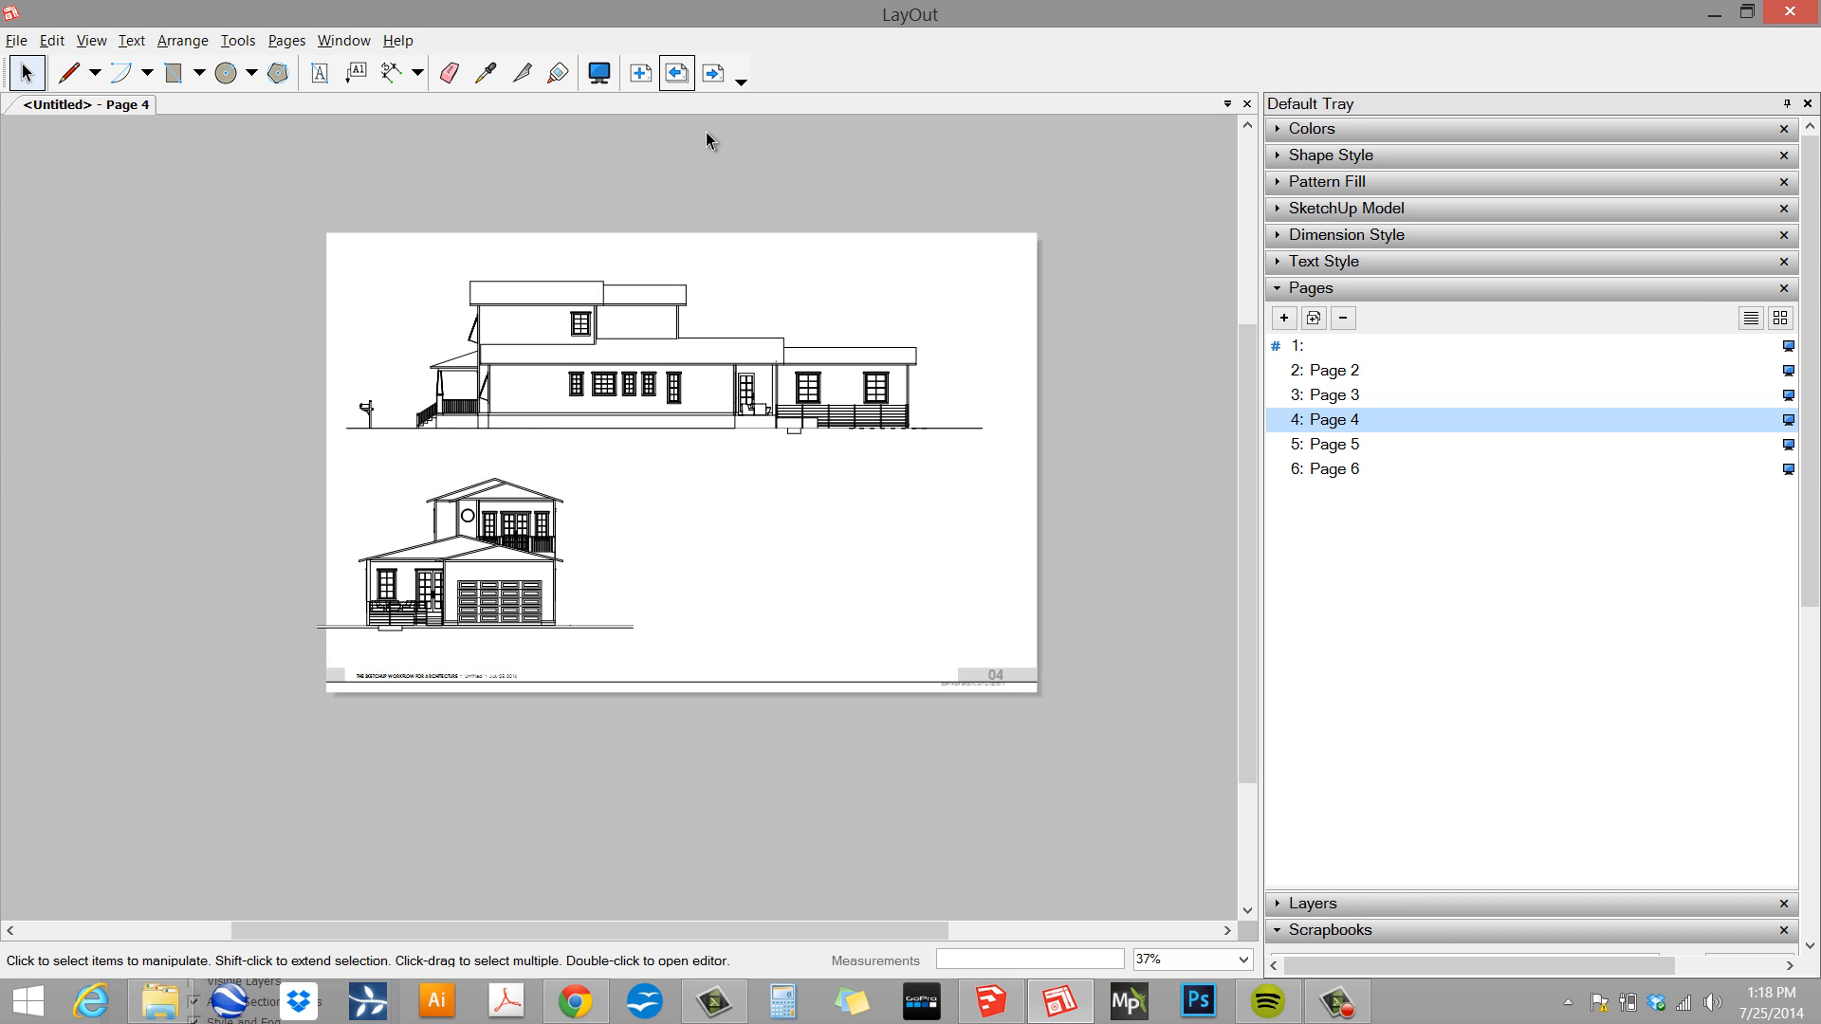
- Enlarge the upper elevation viewport on page 5 to show the full side of the house and shift it onto the page
left_click(713, 73)
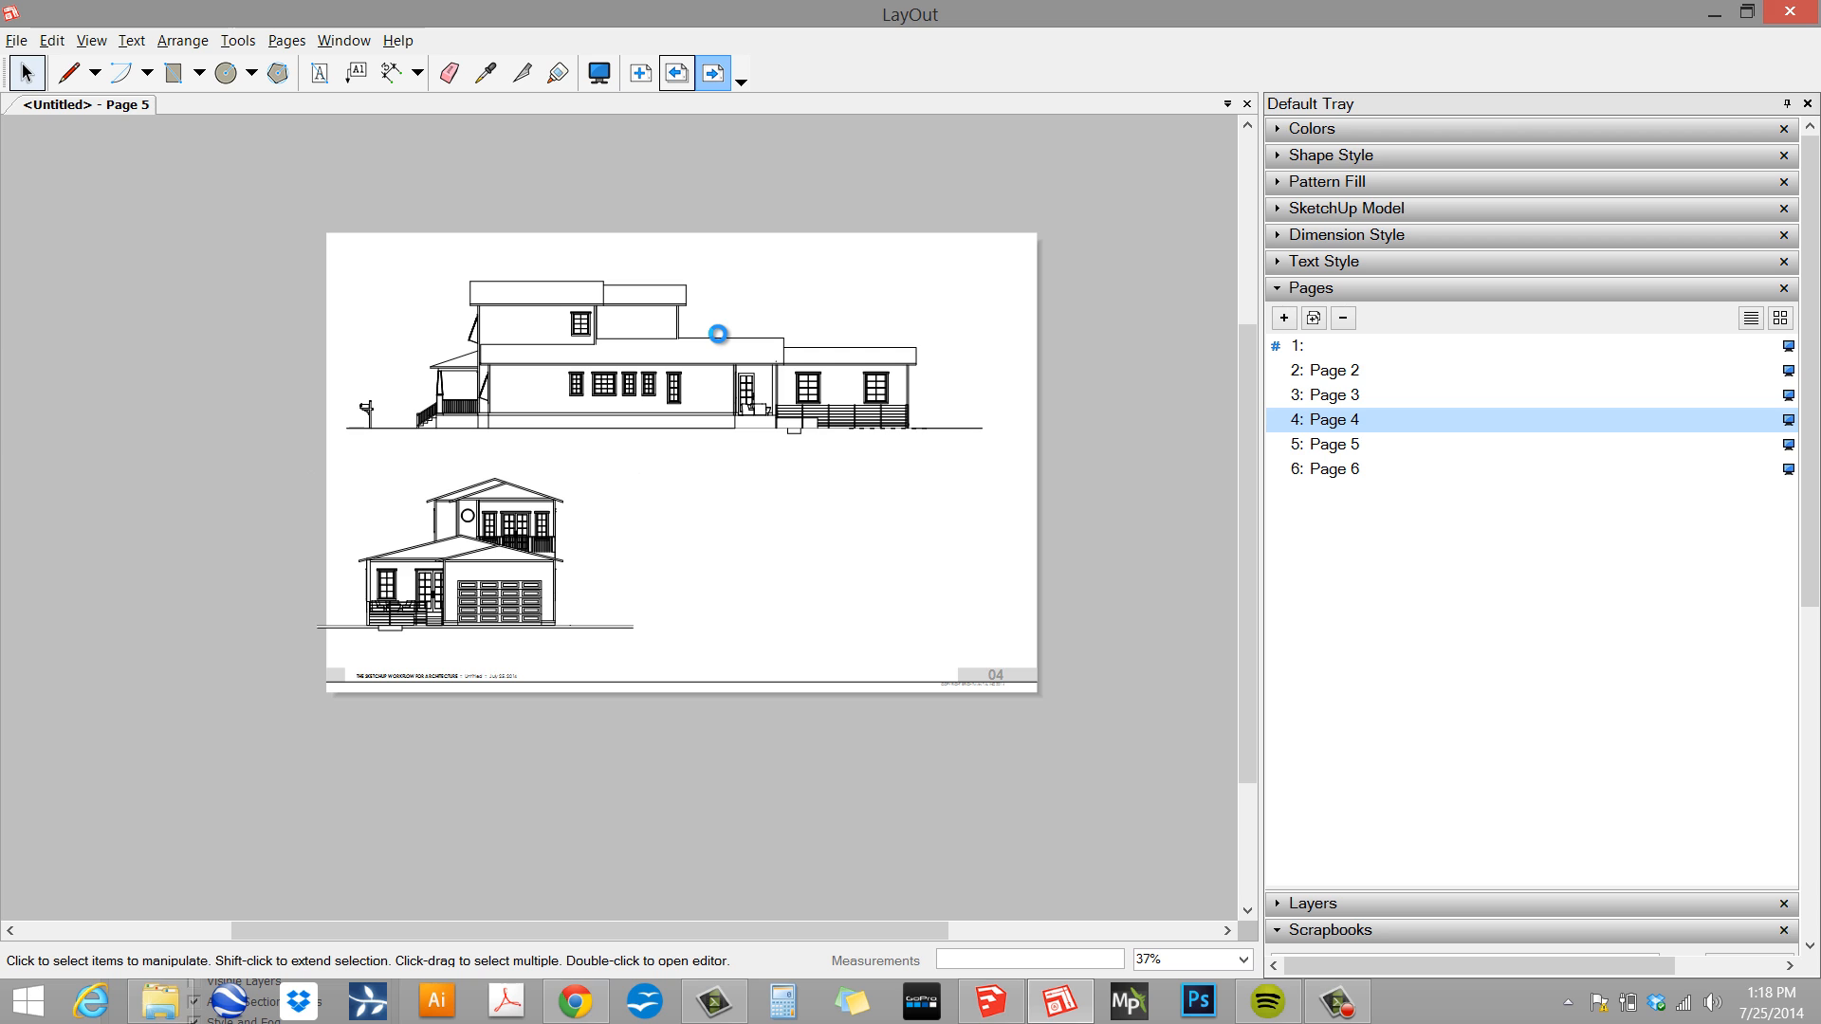
left_click(491, 398)
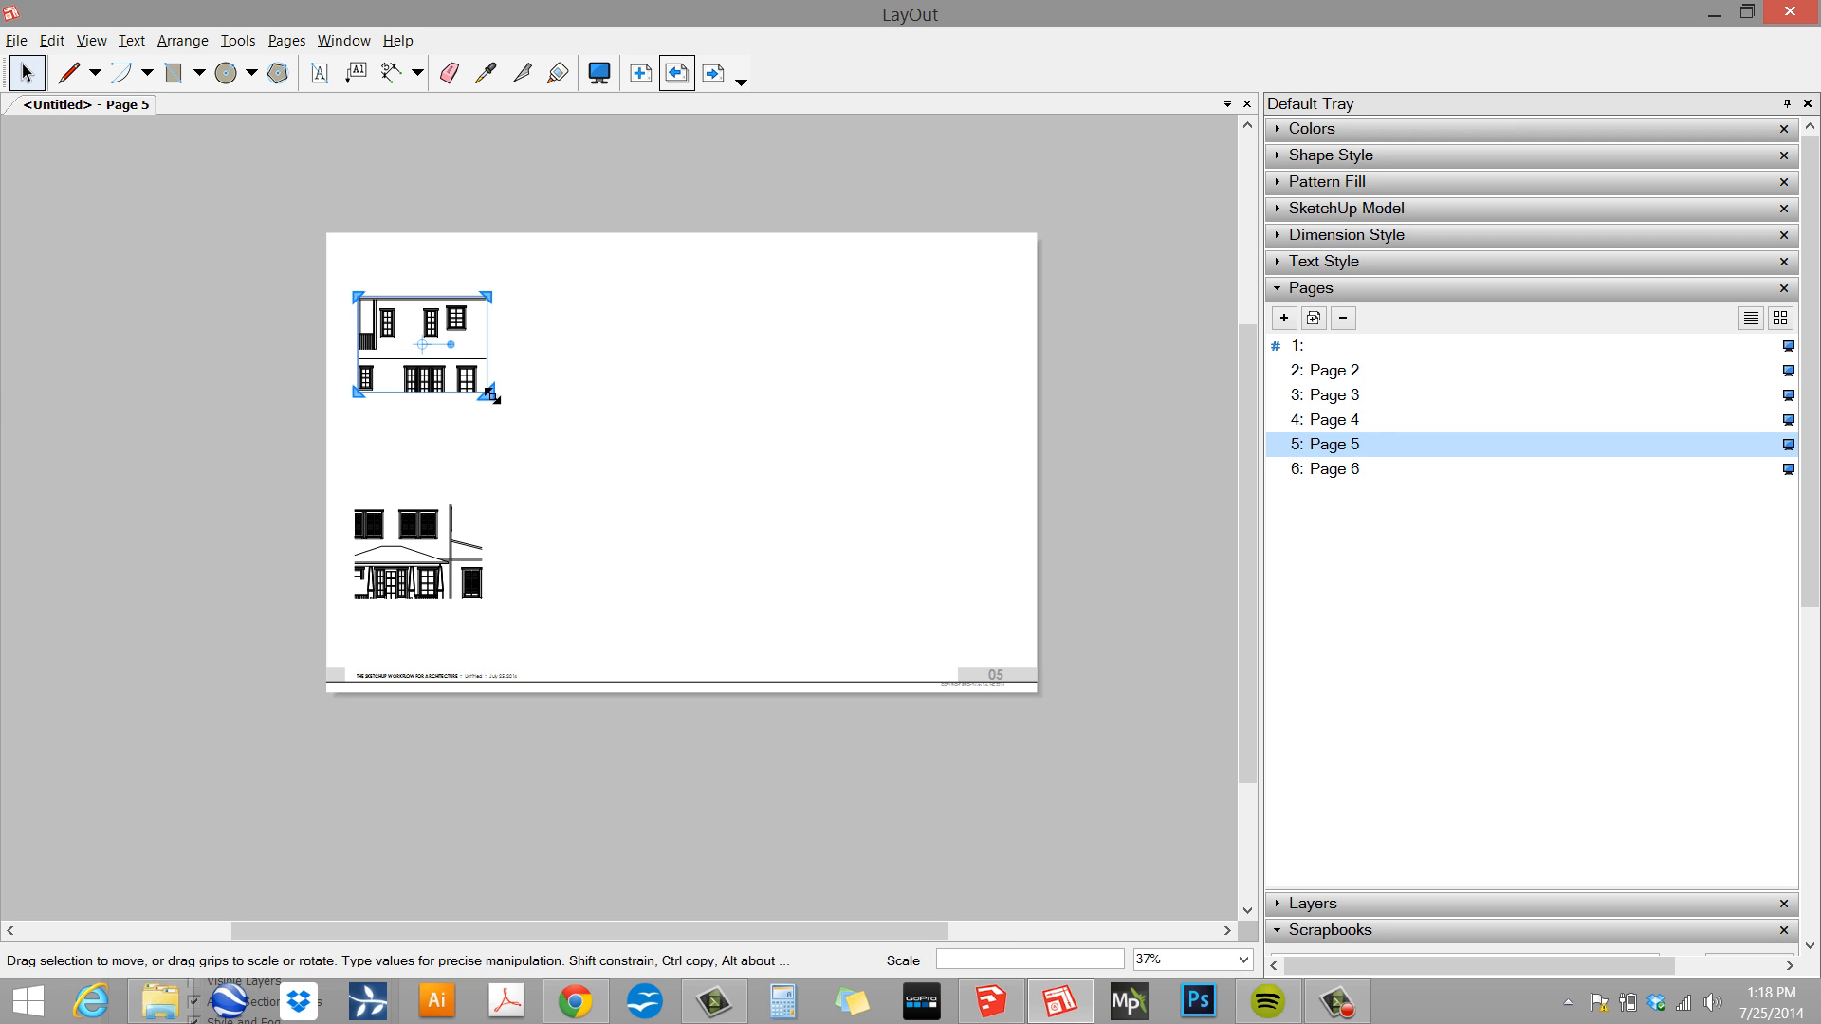
left_click_drag(490, 393, 728, 470)
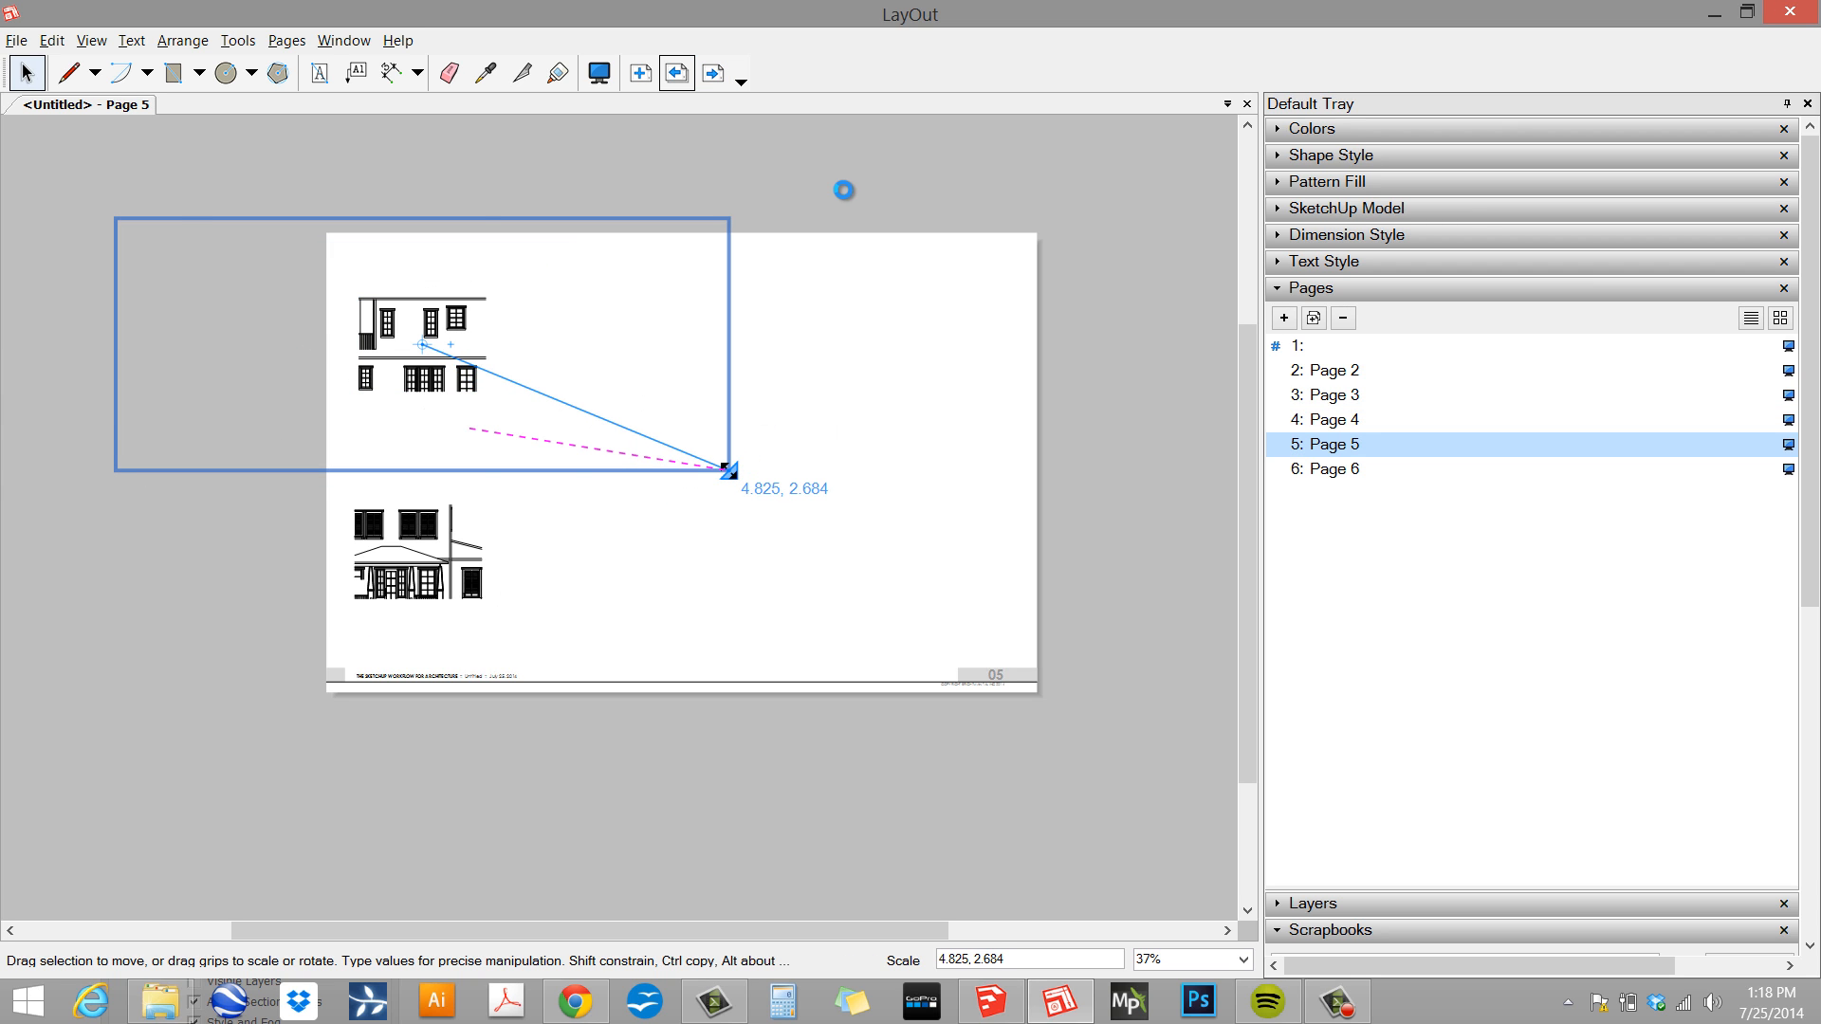
left_click_drag(159, 356, 402, 355)
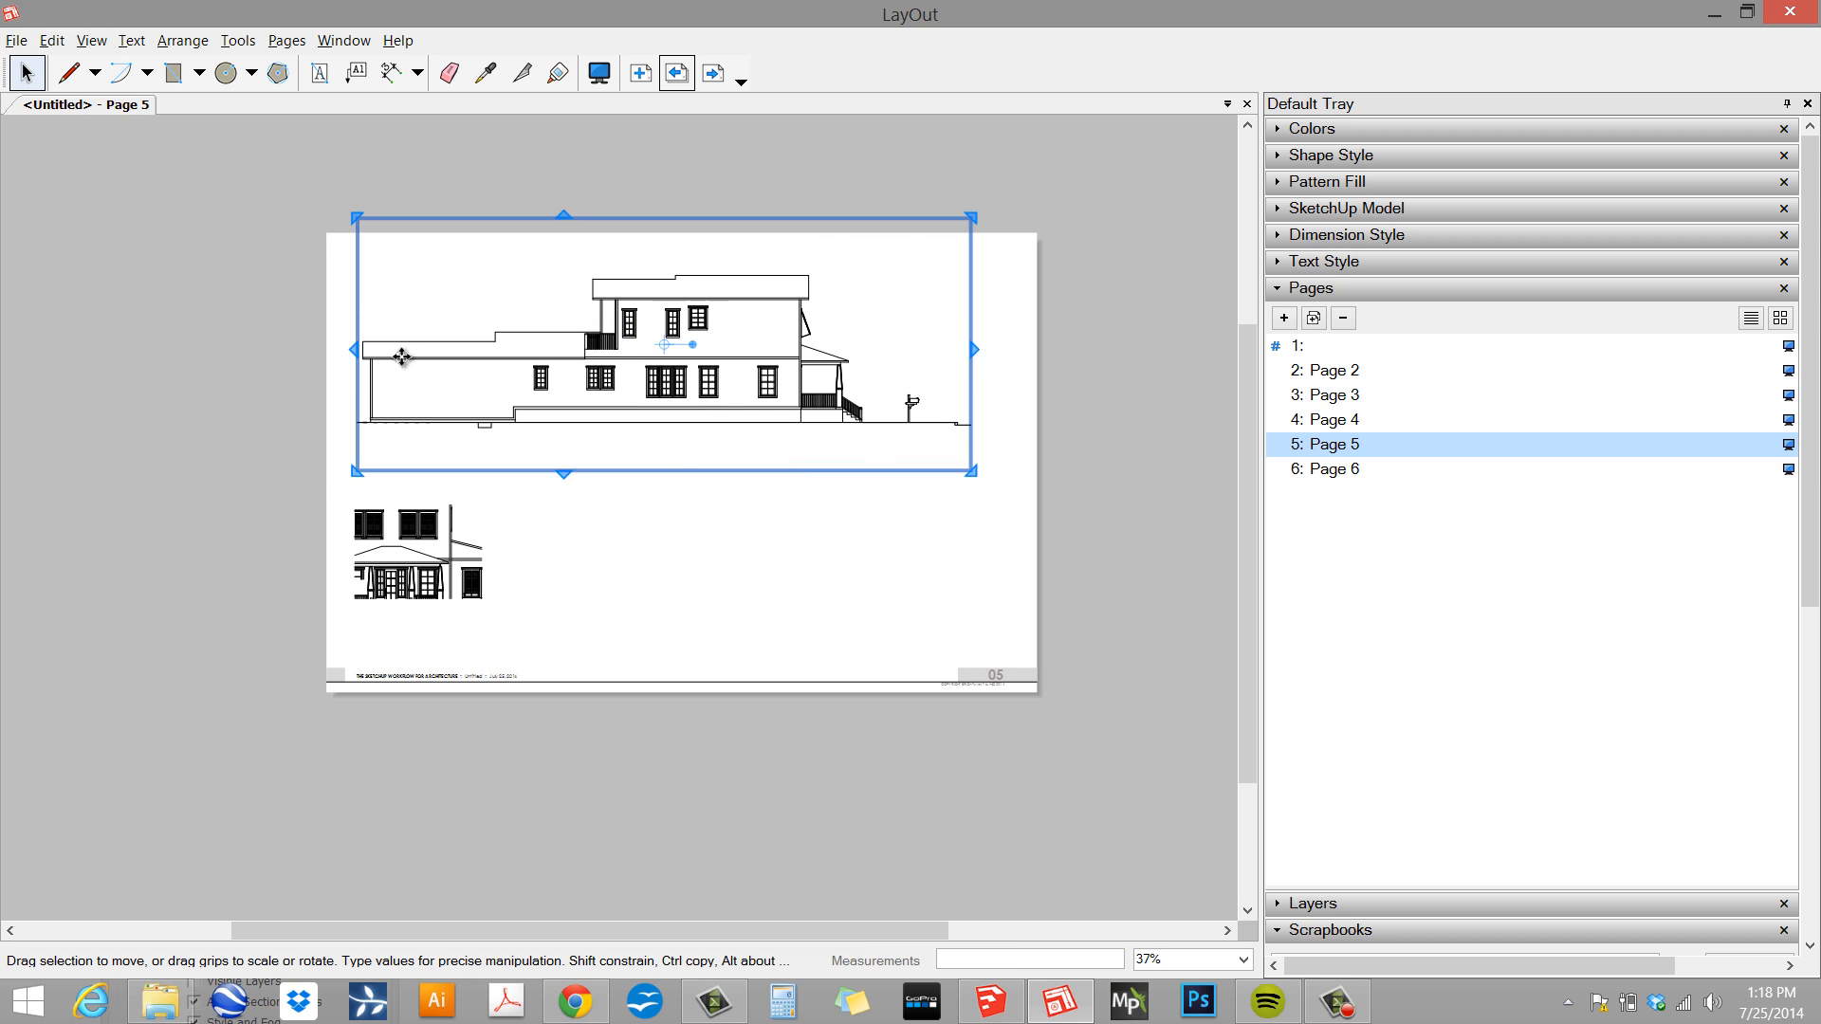
- Enlarge the front porch elevation viewport on page 5 to show the whole facade and position it below the side elevation
left_click(460, 595)
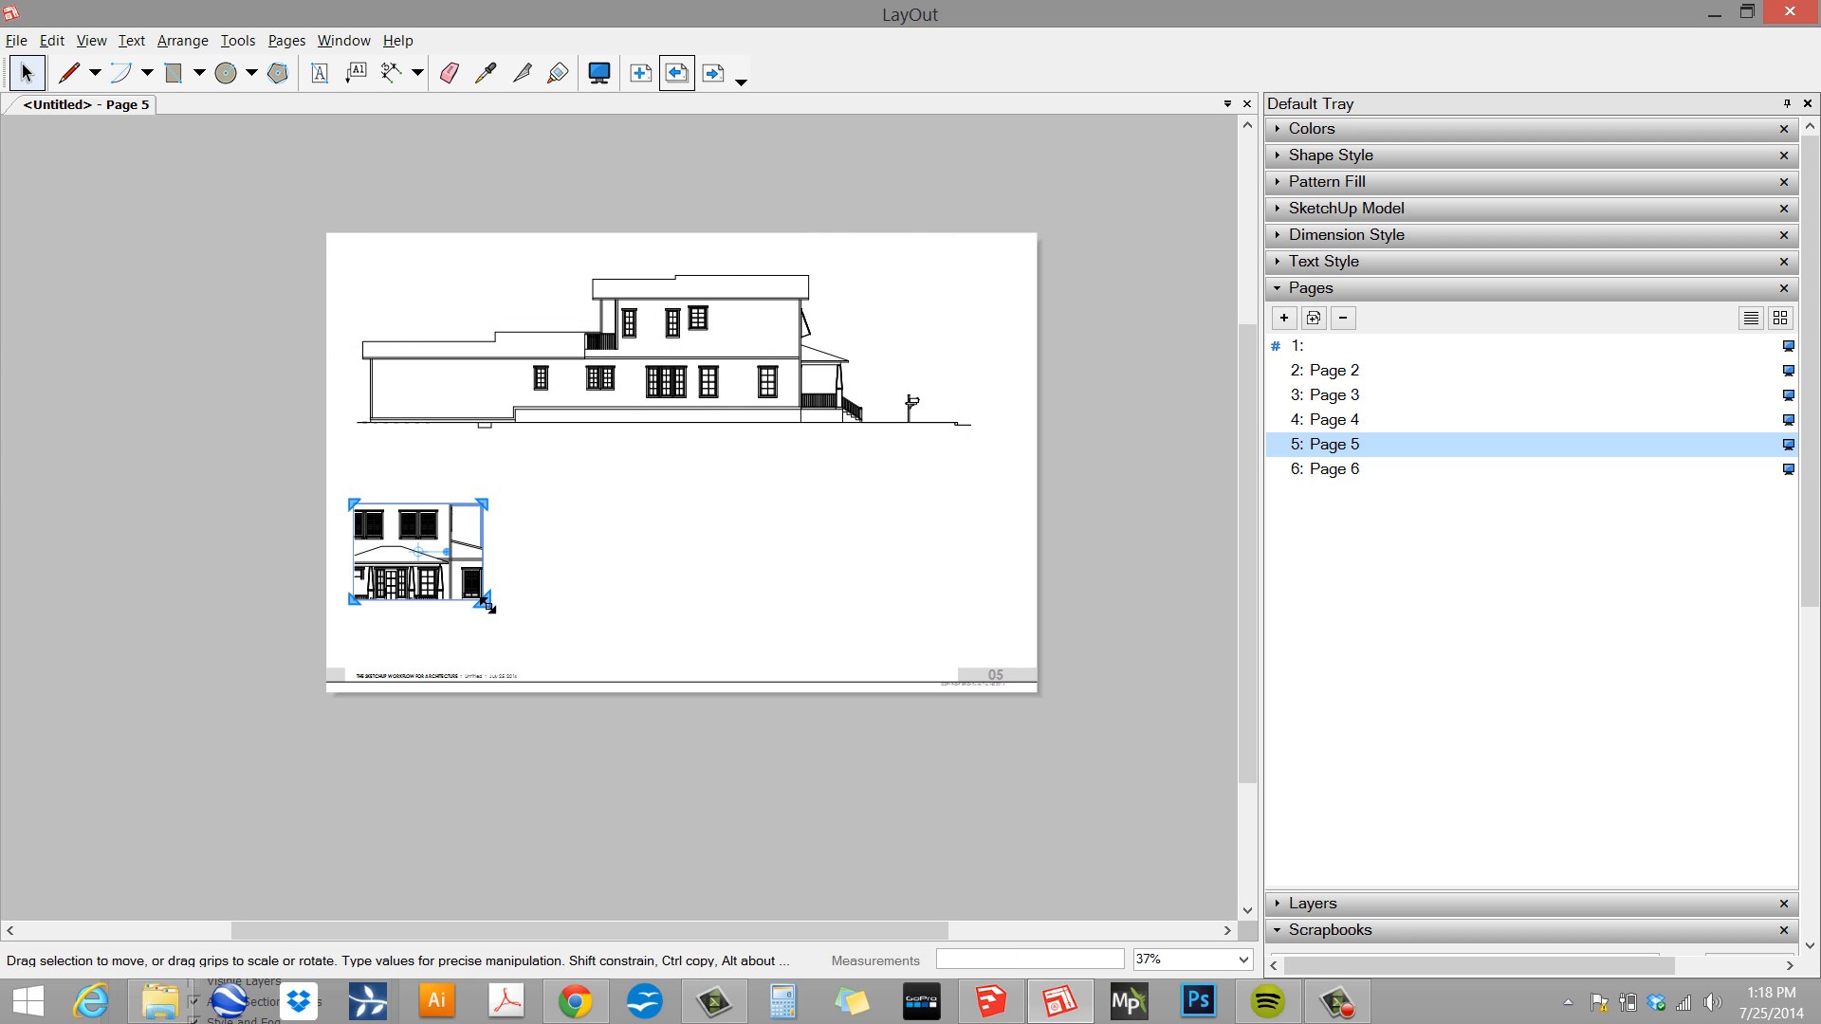
left_click_drag(488, 605, 548, 661)
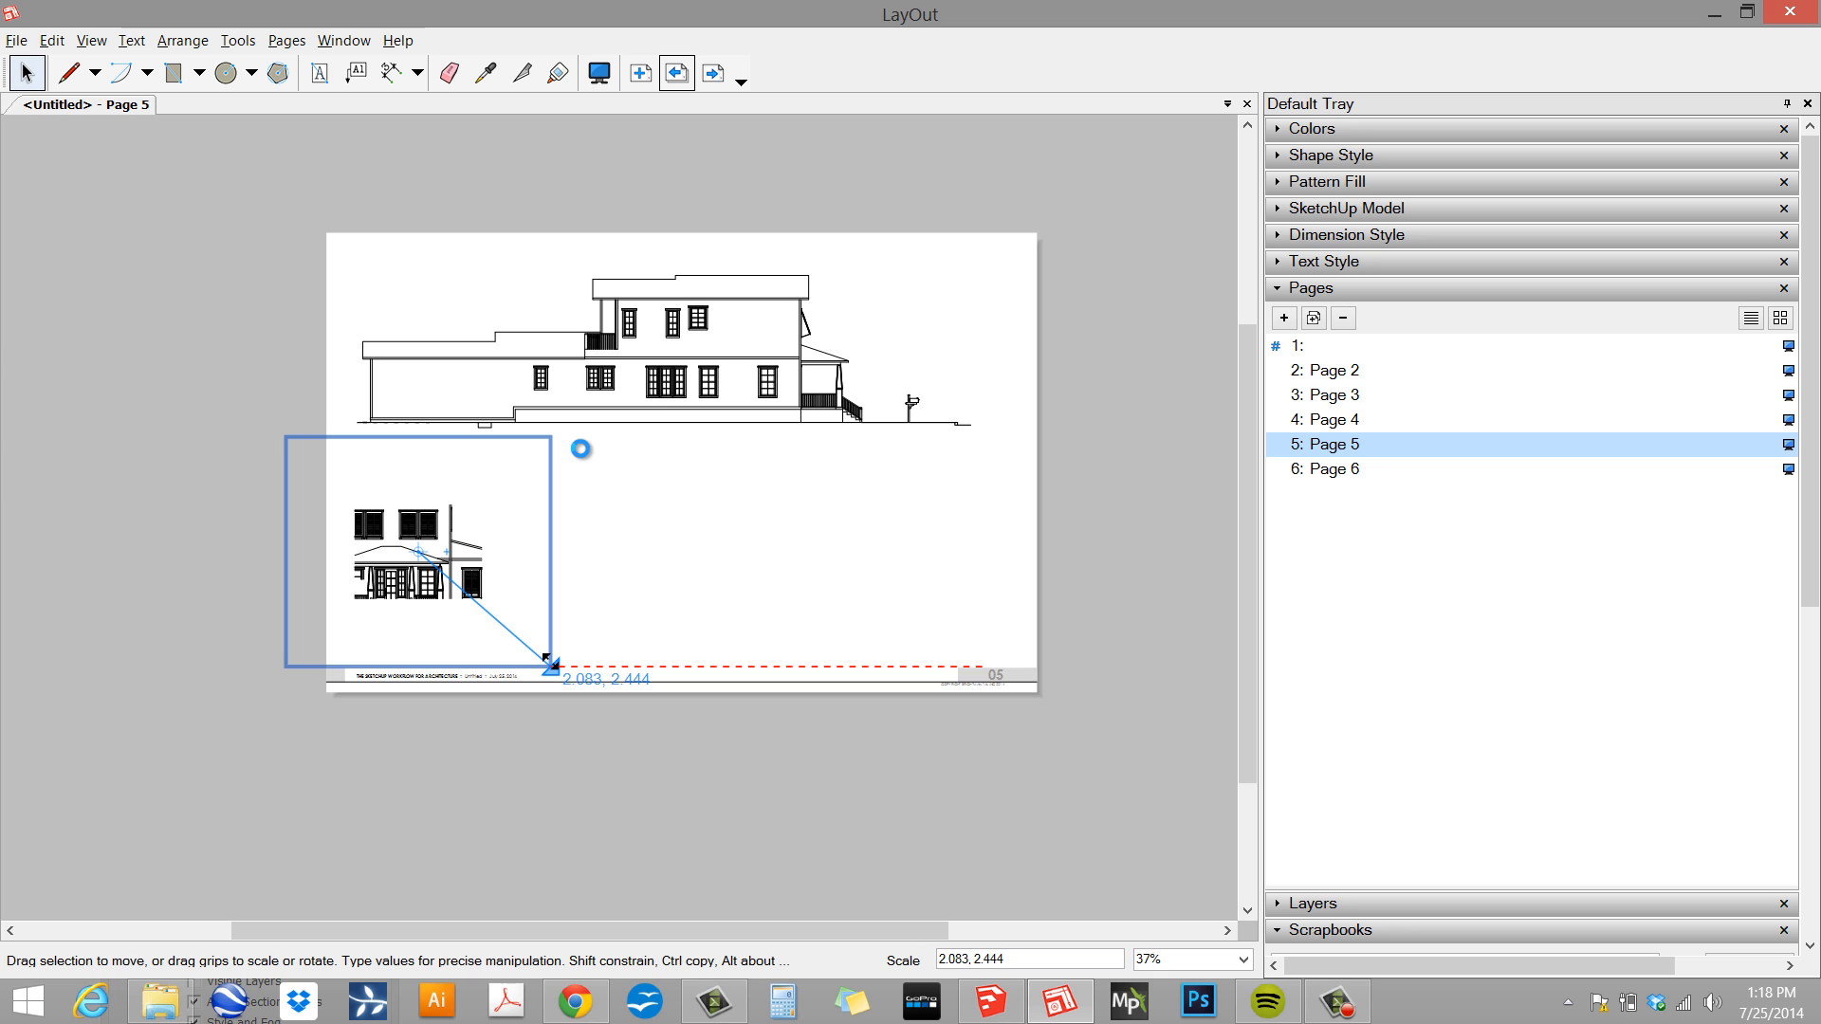
left_click_drag(395, 466, 463, 473)
left_click(641, 485)
scroll(548, 435, "up", 3)
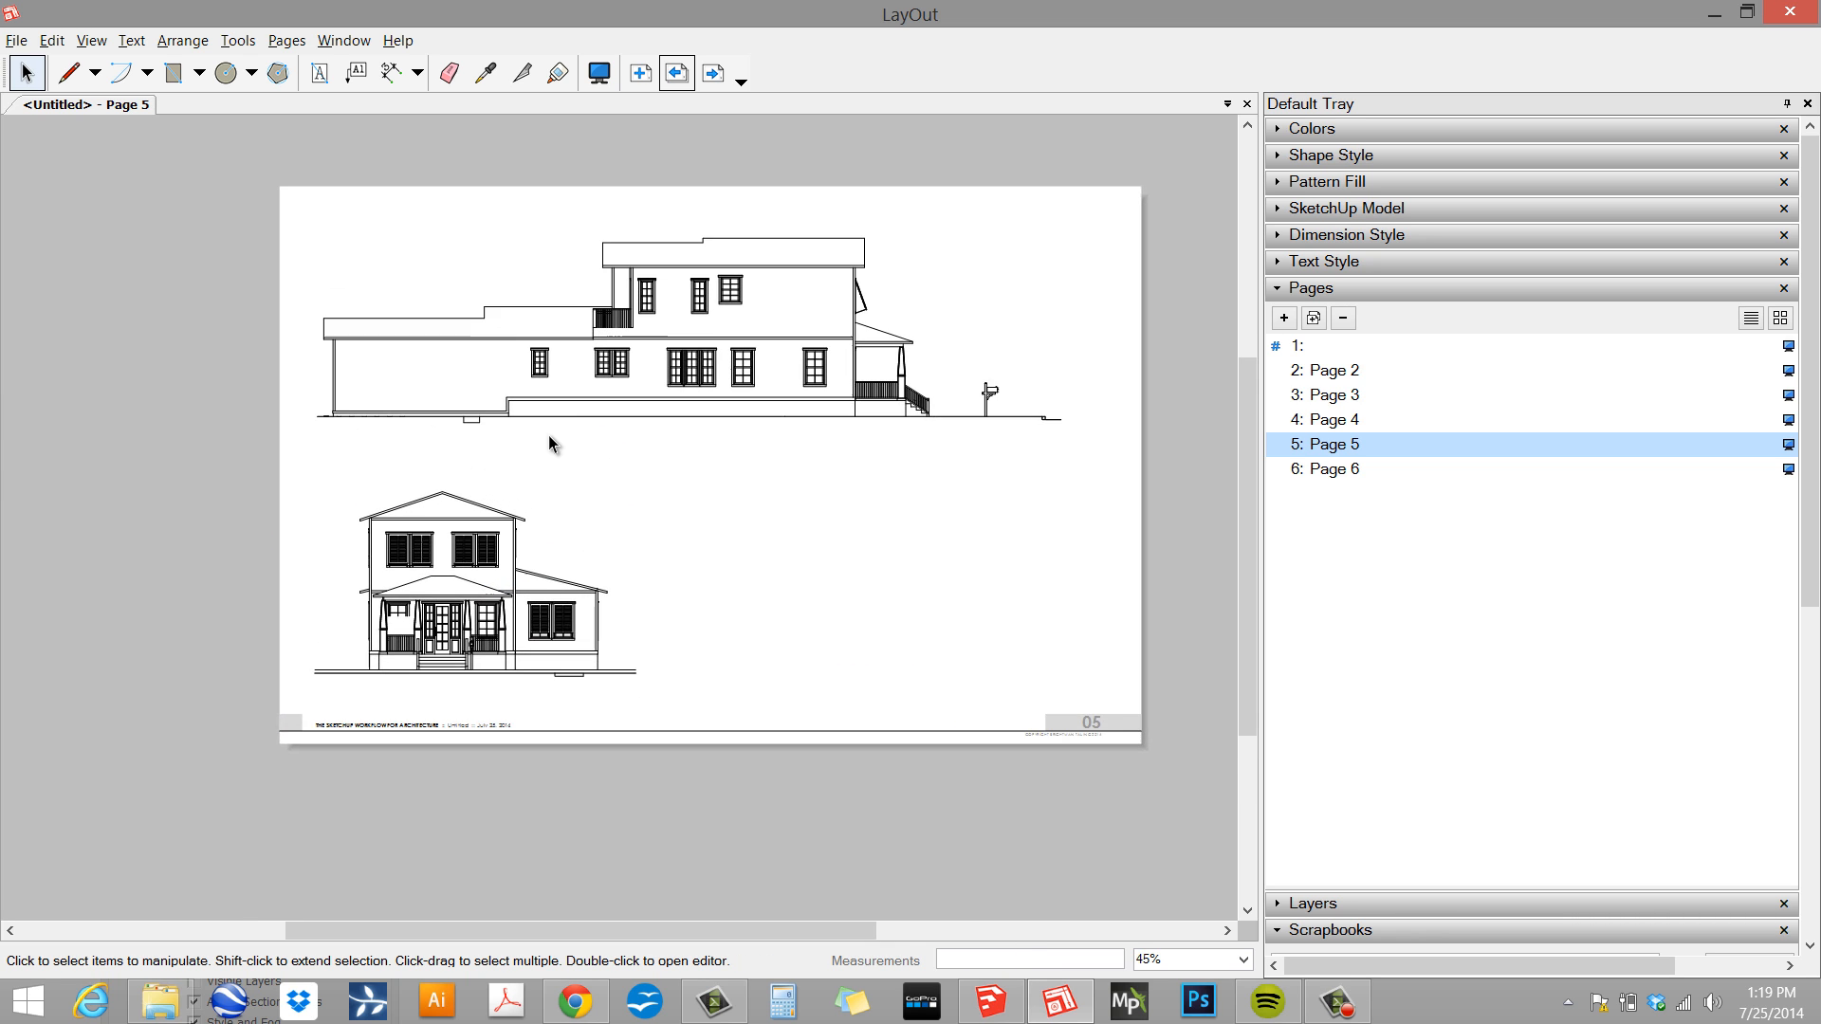
- Inspect the SketchUp model settings of the upper side elevation viewport on page 5, including its scene, view and scale
left_click(622, 390)
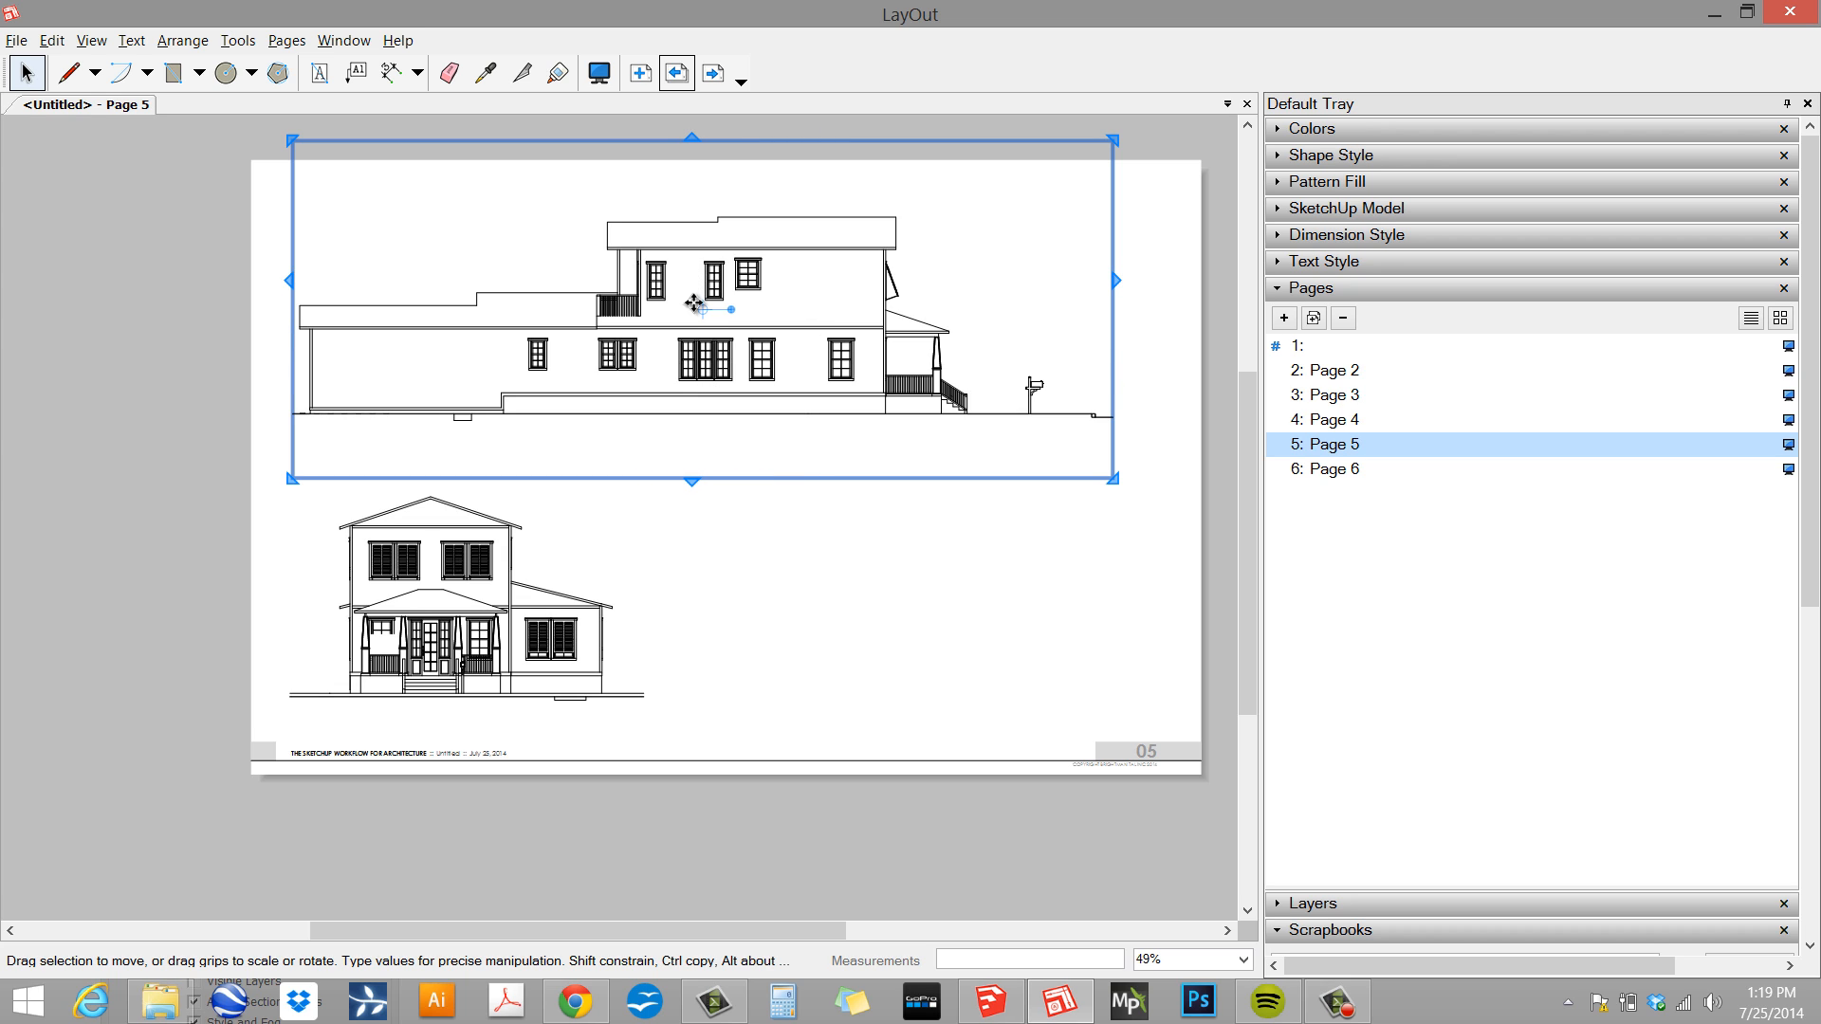
right_click(773, 322)
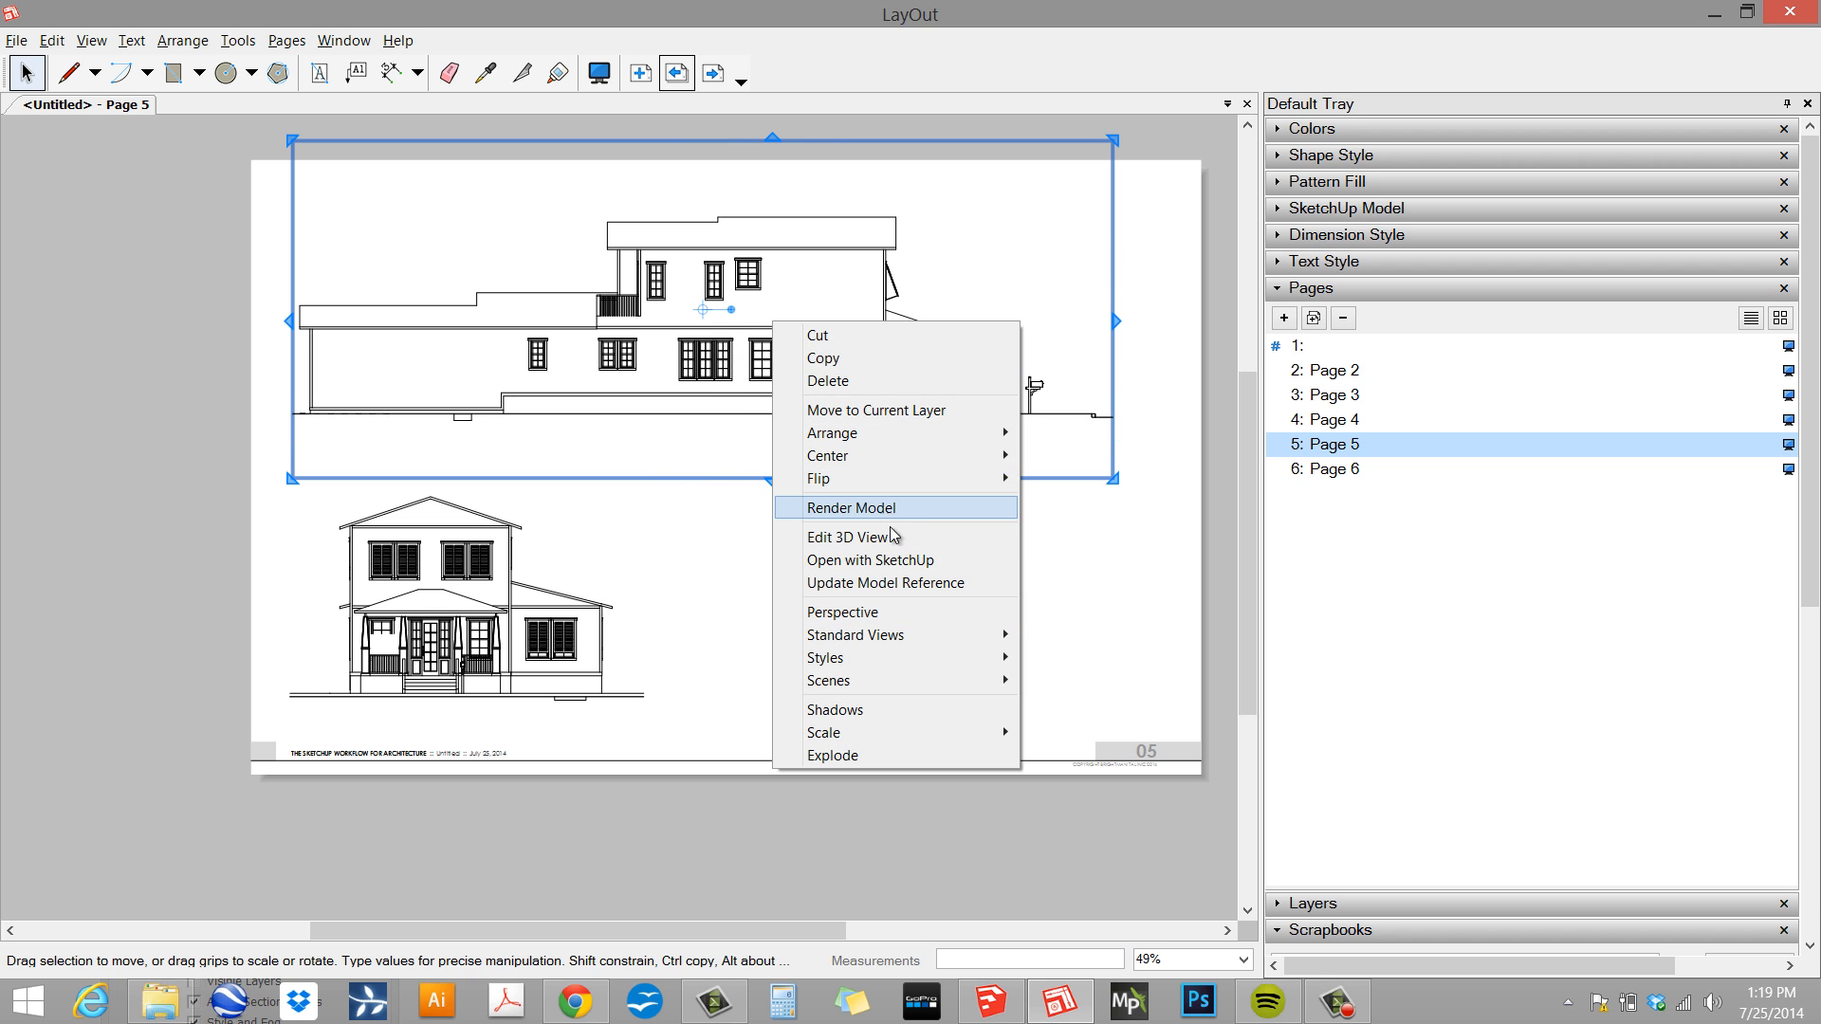
left_click(1182, 150)
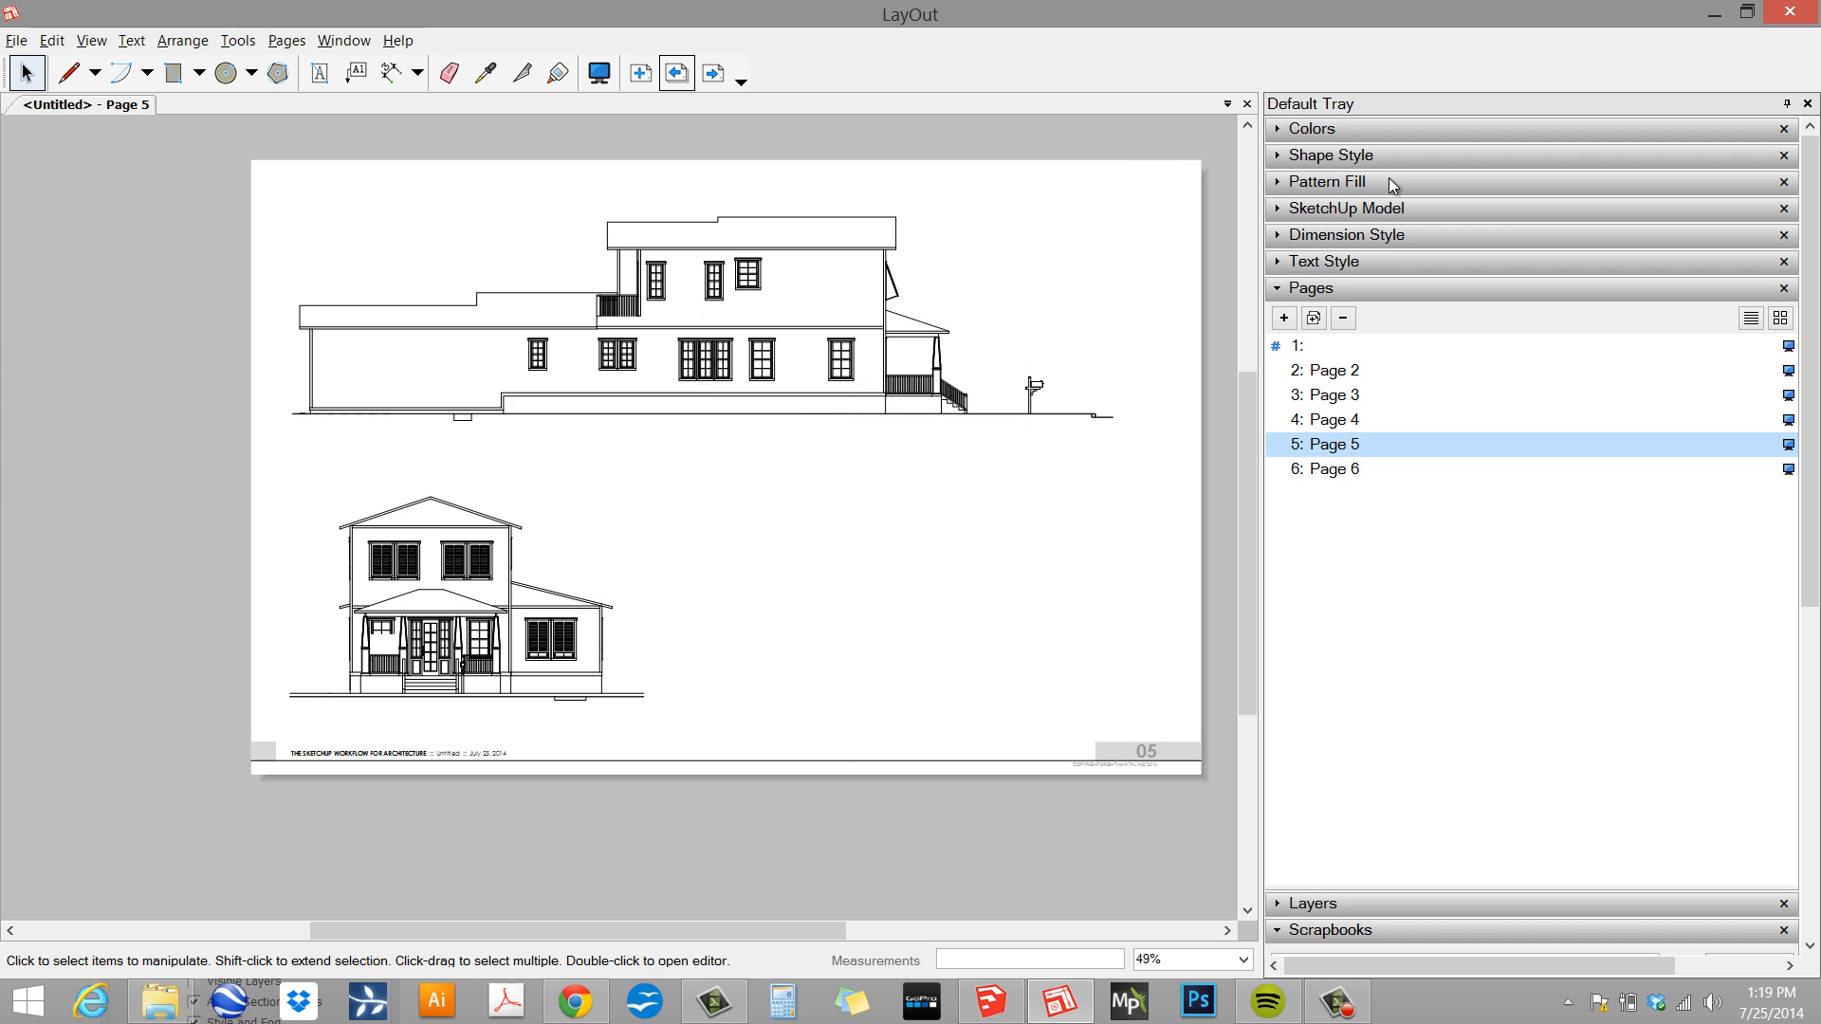
left_click(1373, 209)
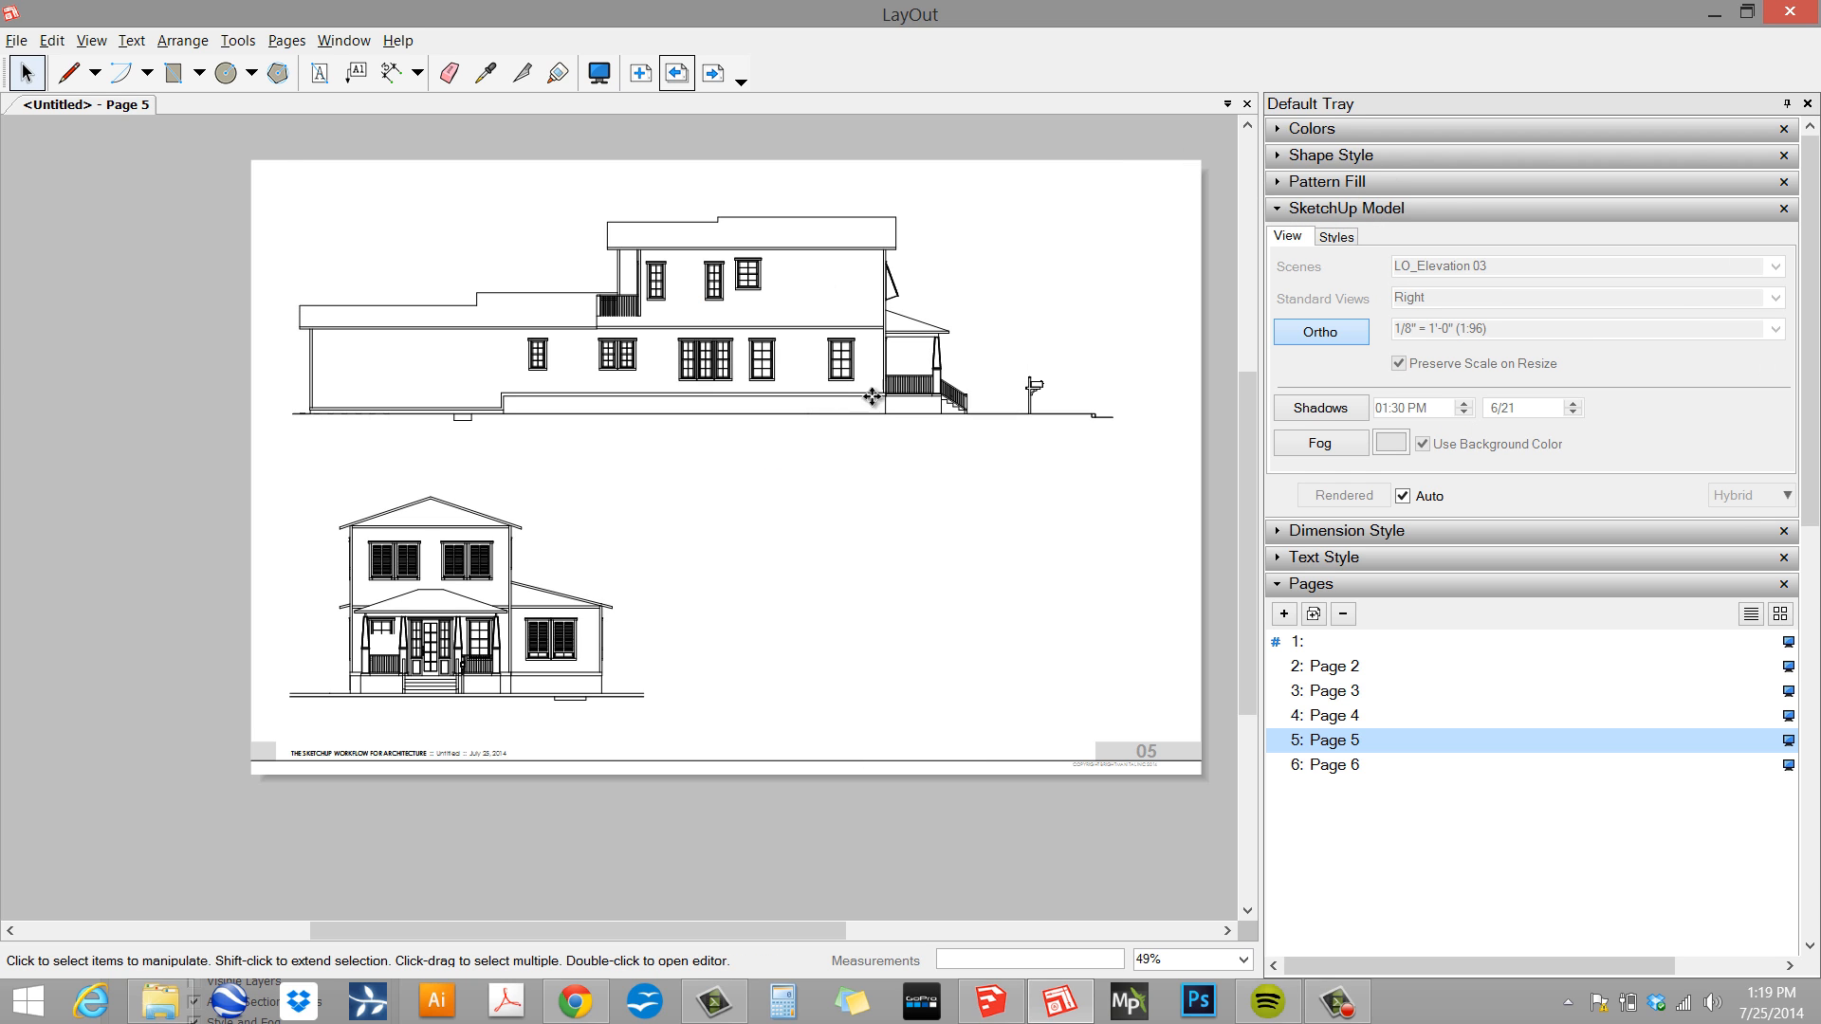
left_click(918, 251)
left_click(165, 213)
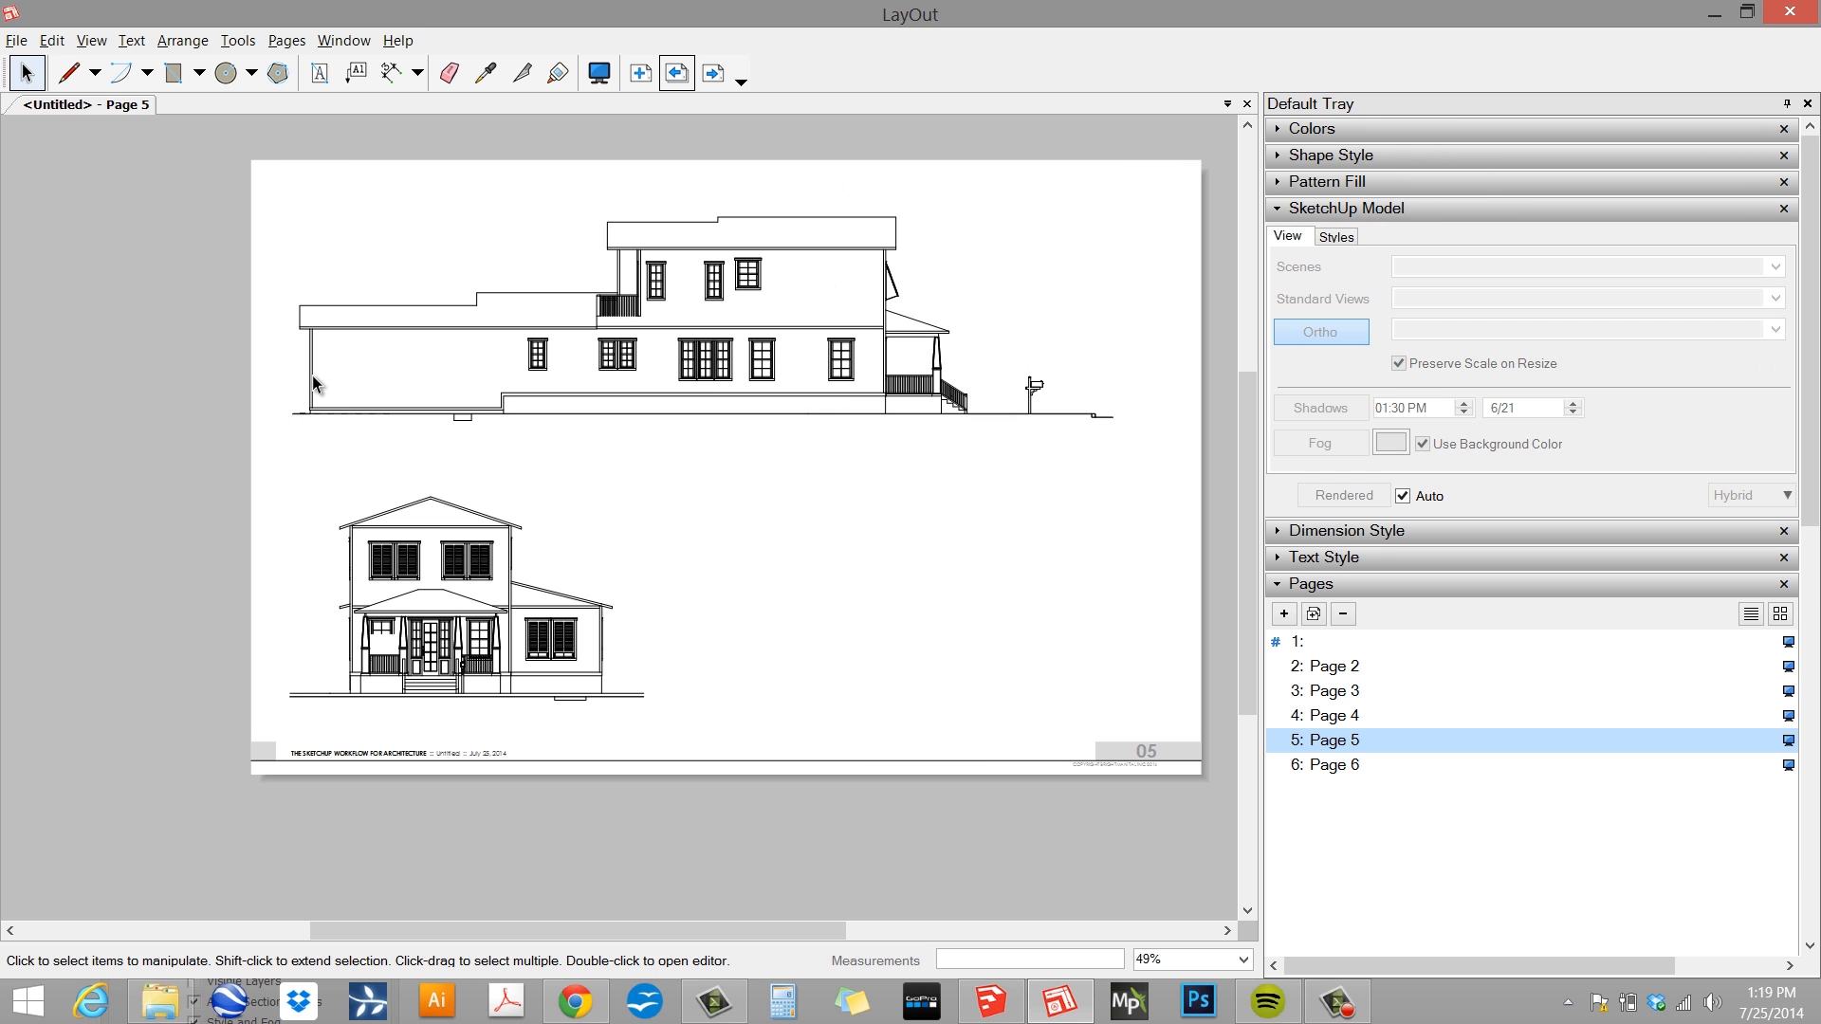
left_click(799, 366)
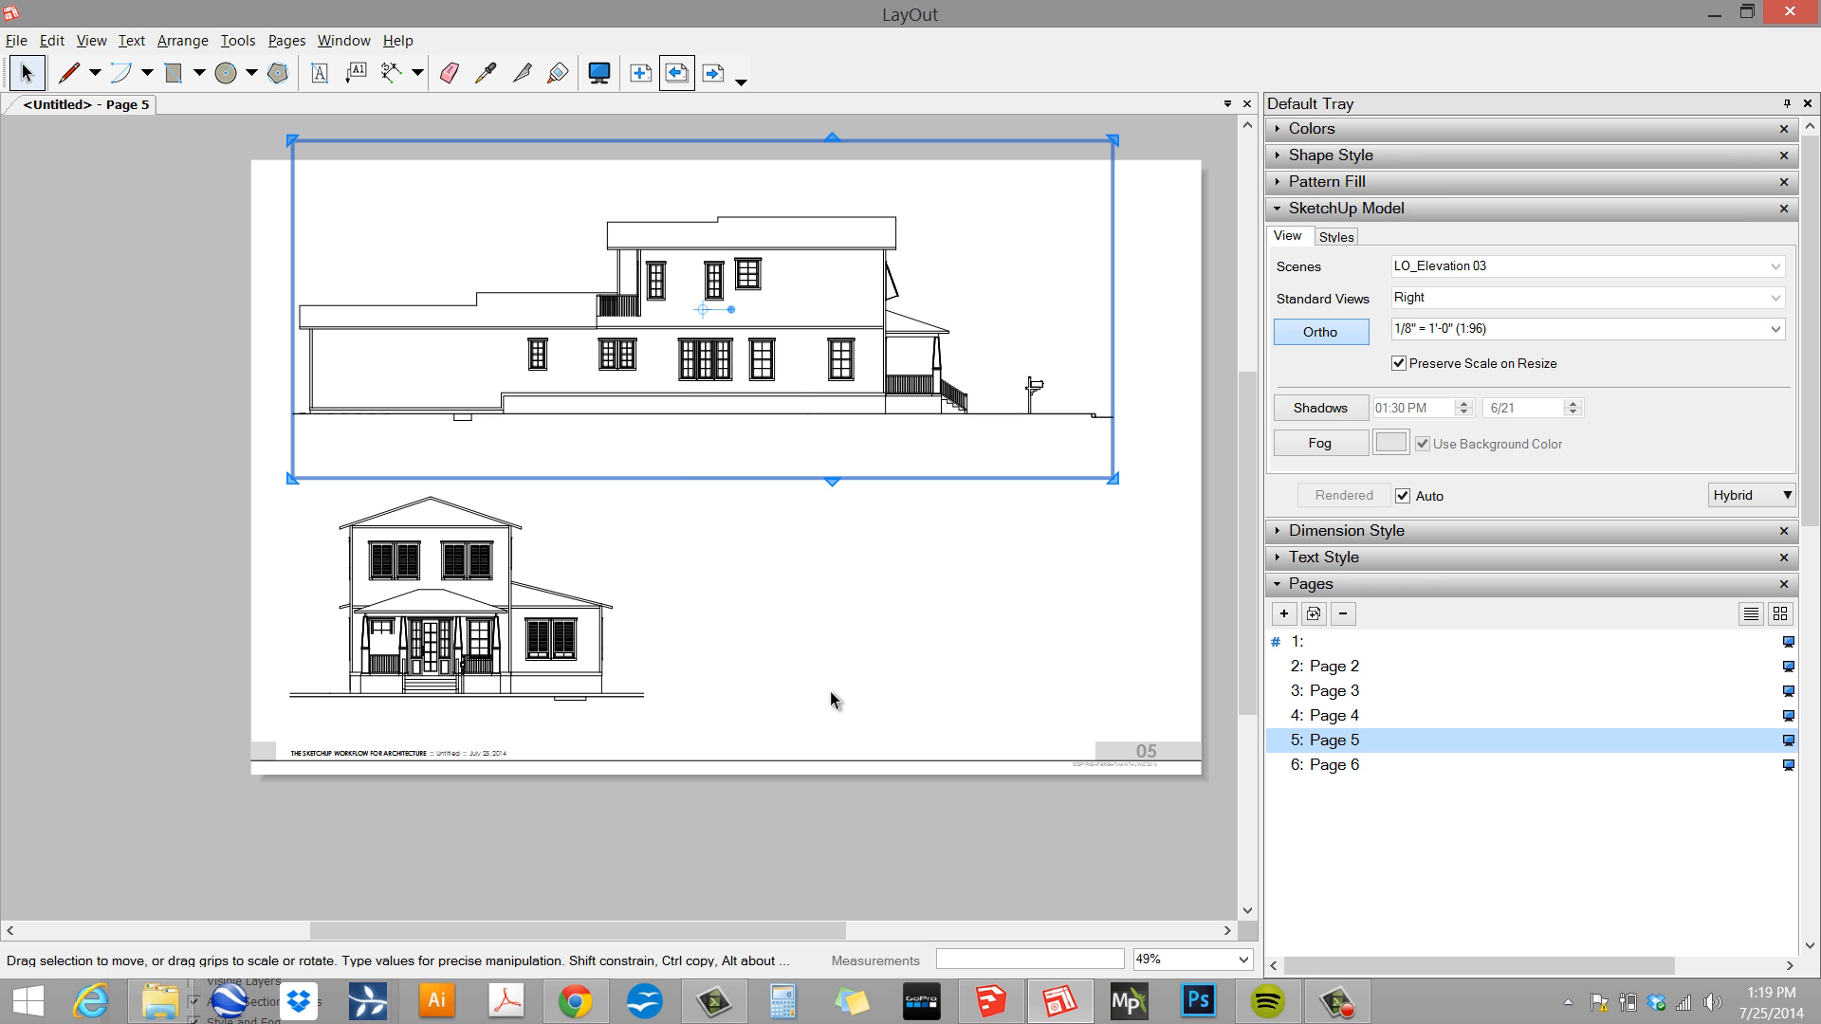
scroll(351, 453, "up", 2)
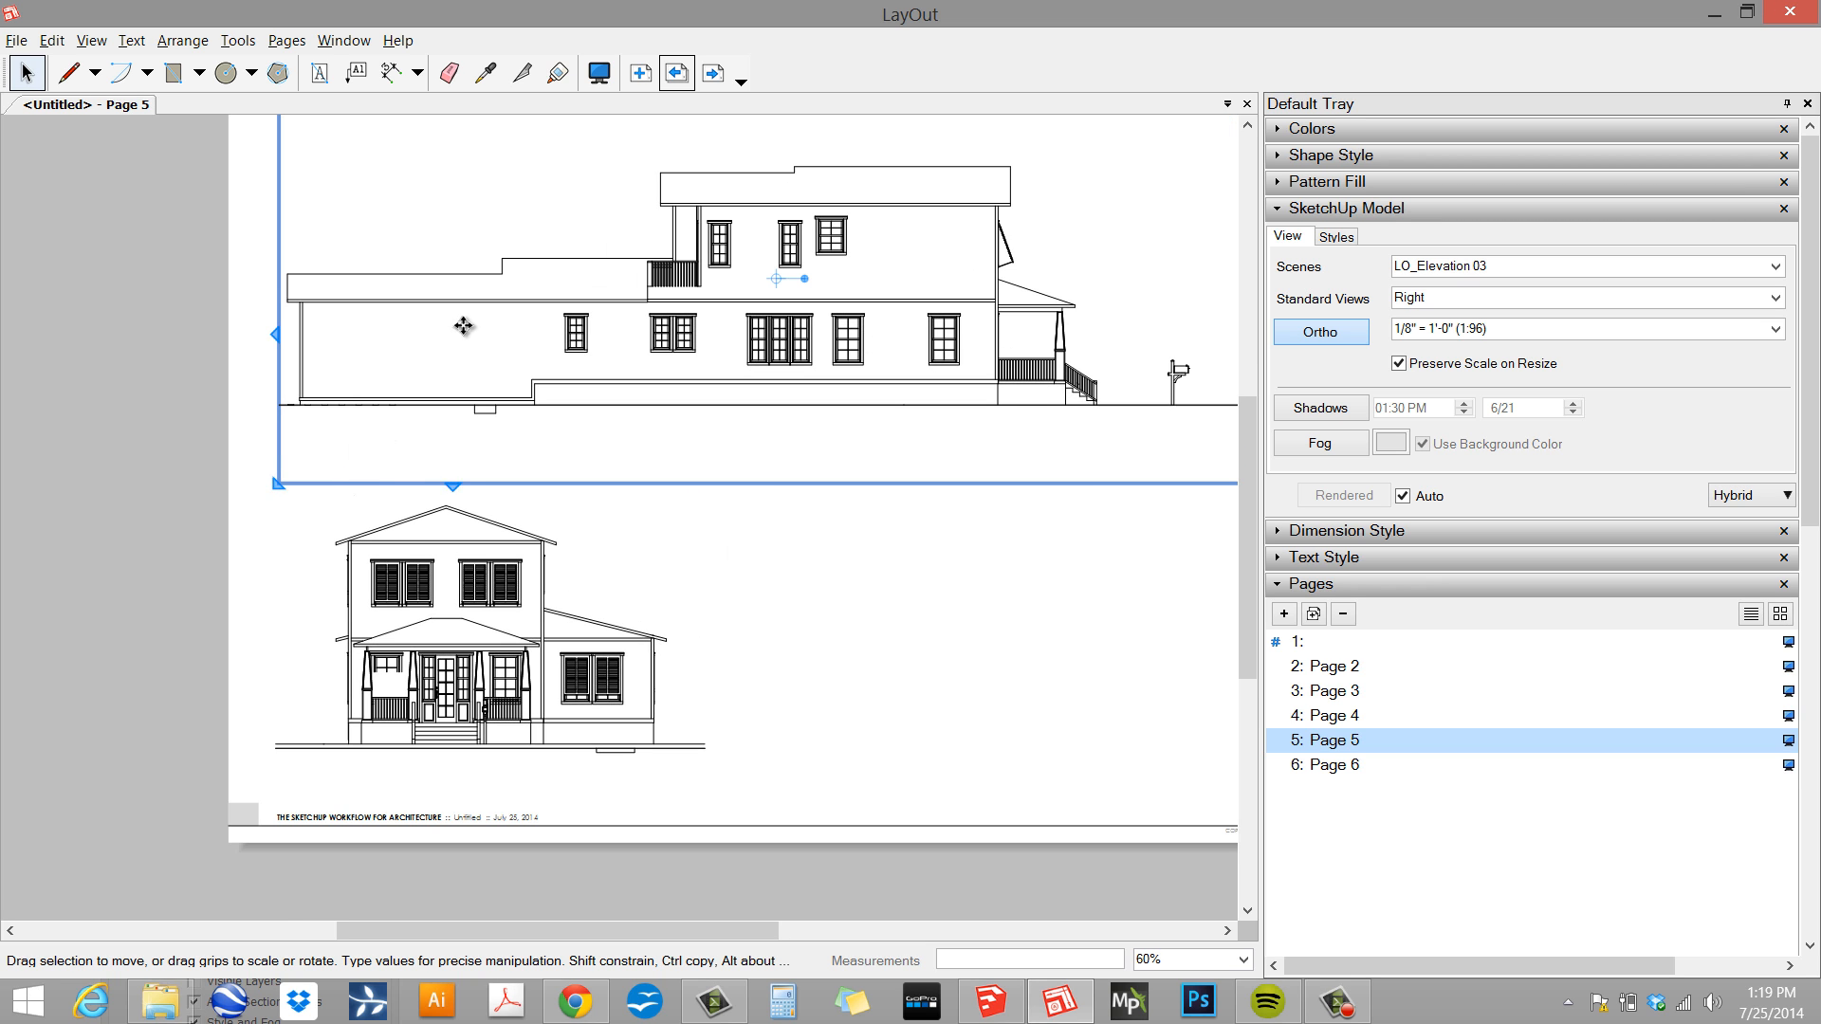
middle_click_drag(463, 325, 427, 432)
scroll(654, 268, "down", 1)
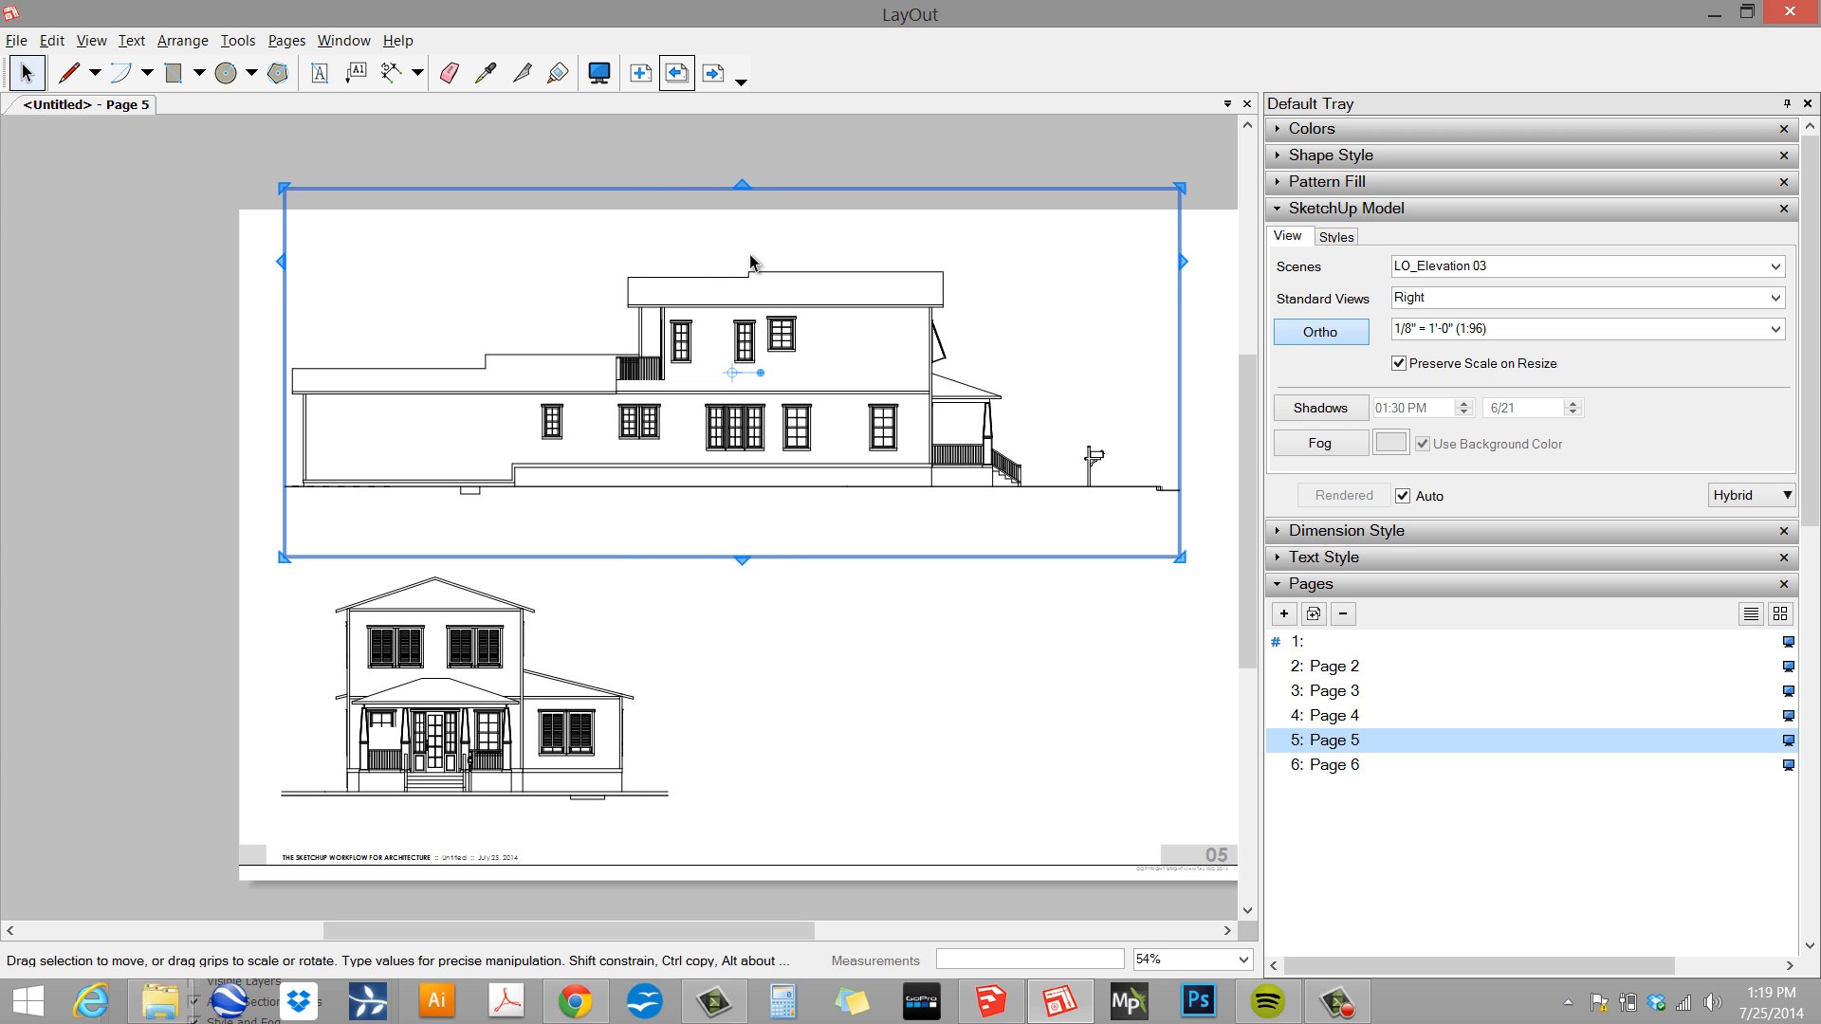
- Draw a horizontal ground line with a 5 pt stroke along the base of the side elevation on page 5, extending past both ends
key("l")
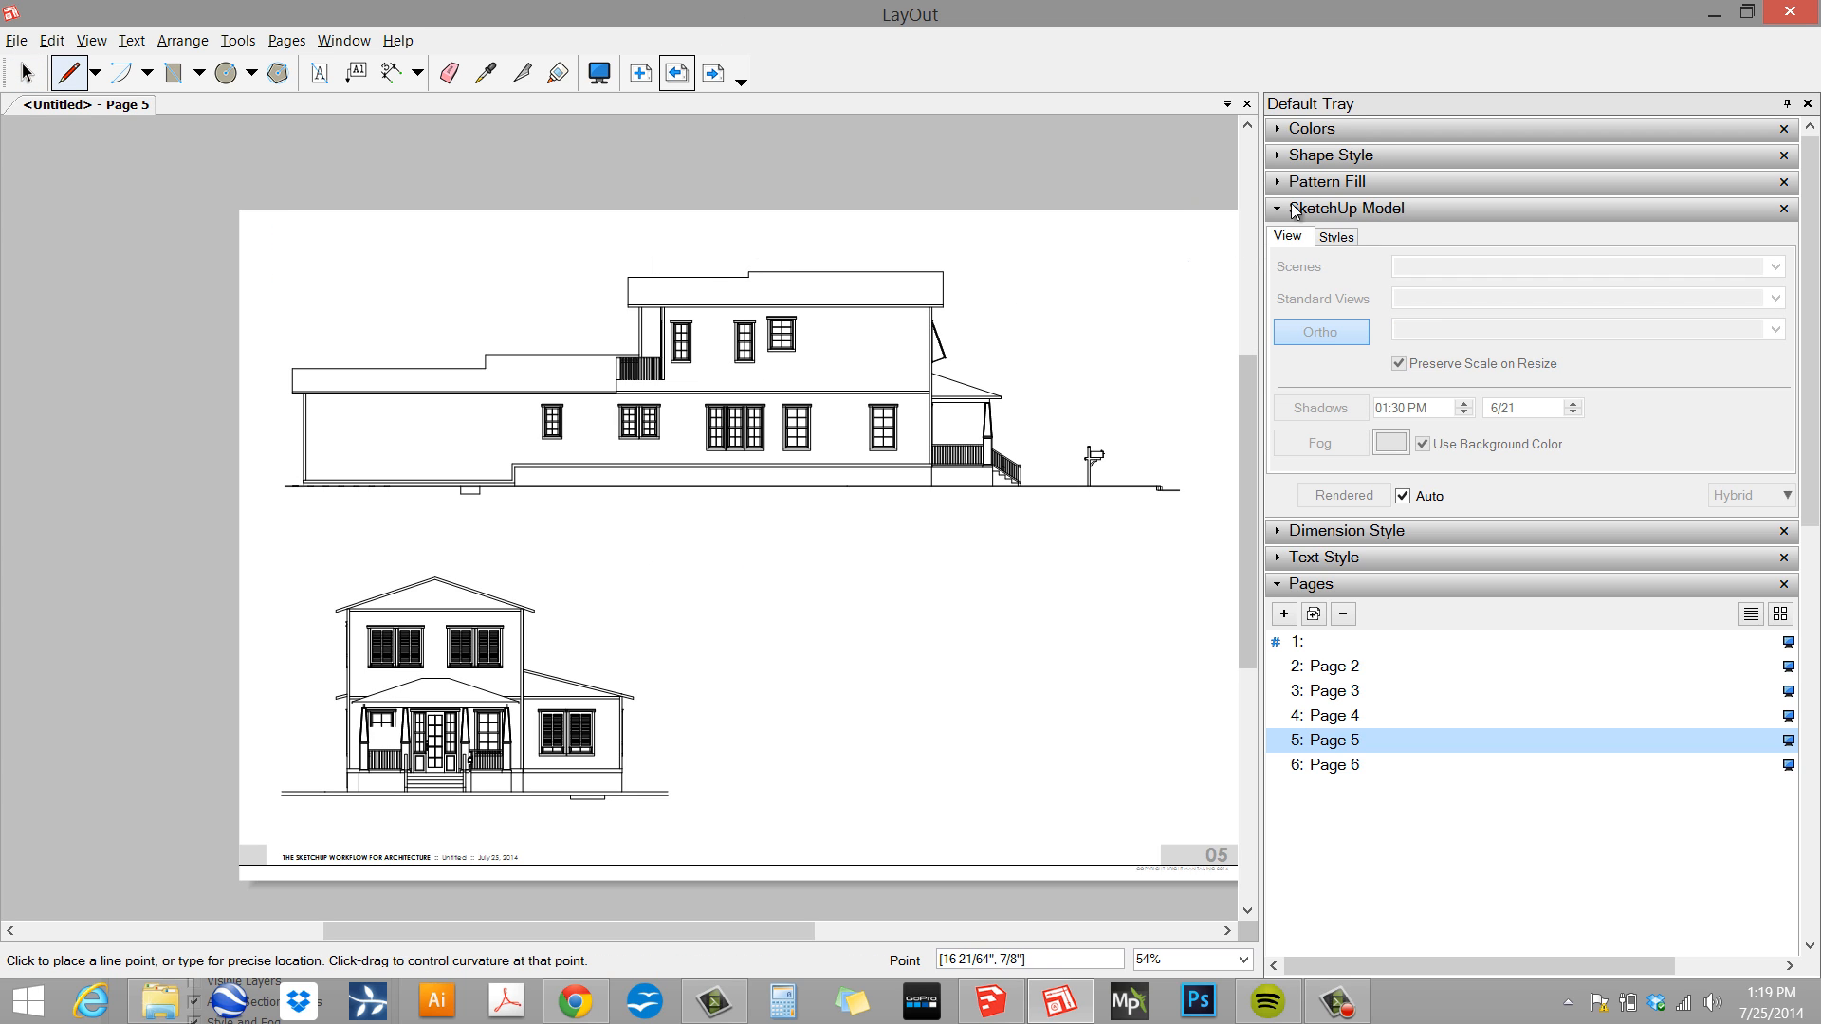
left_click(1323, 156)
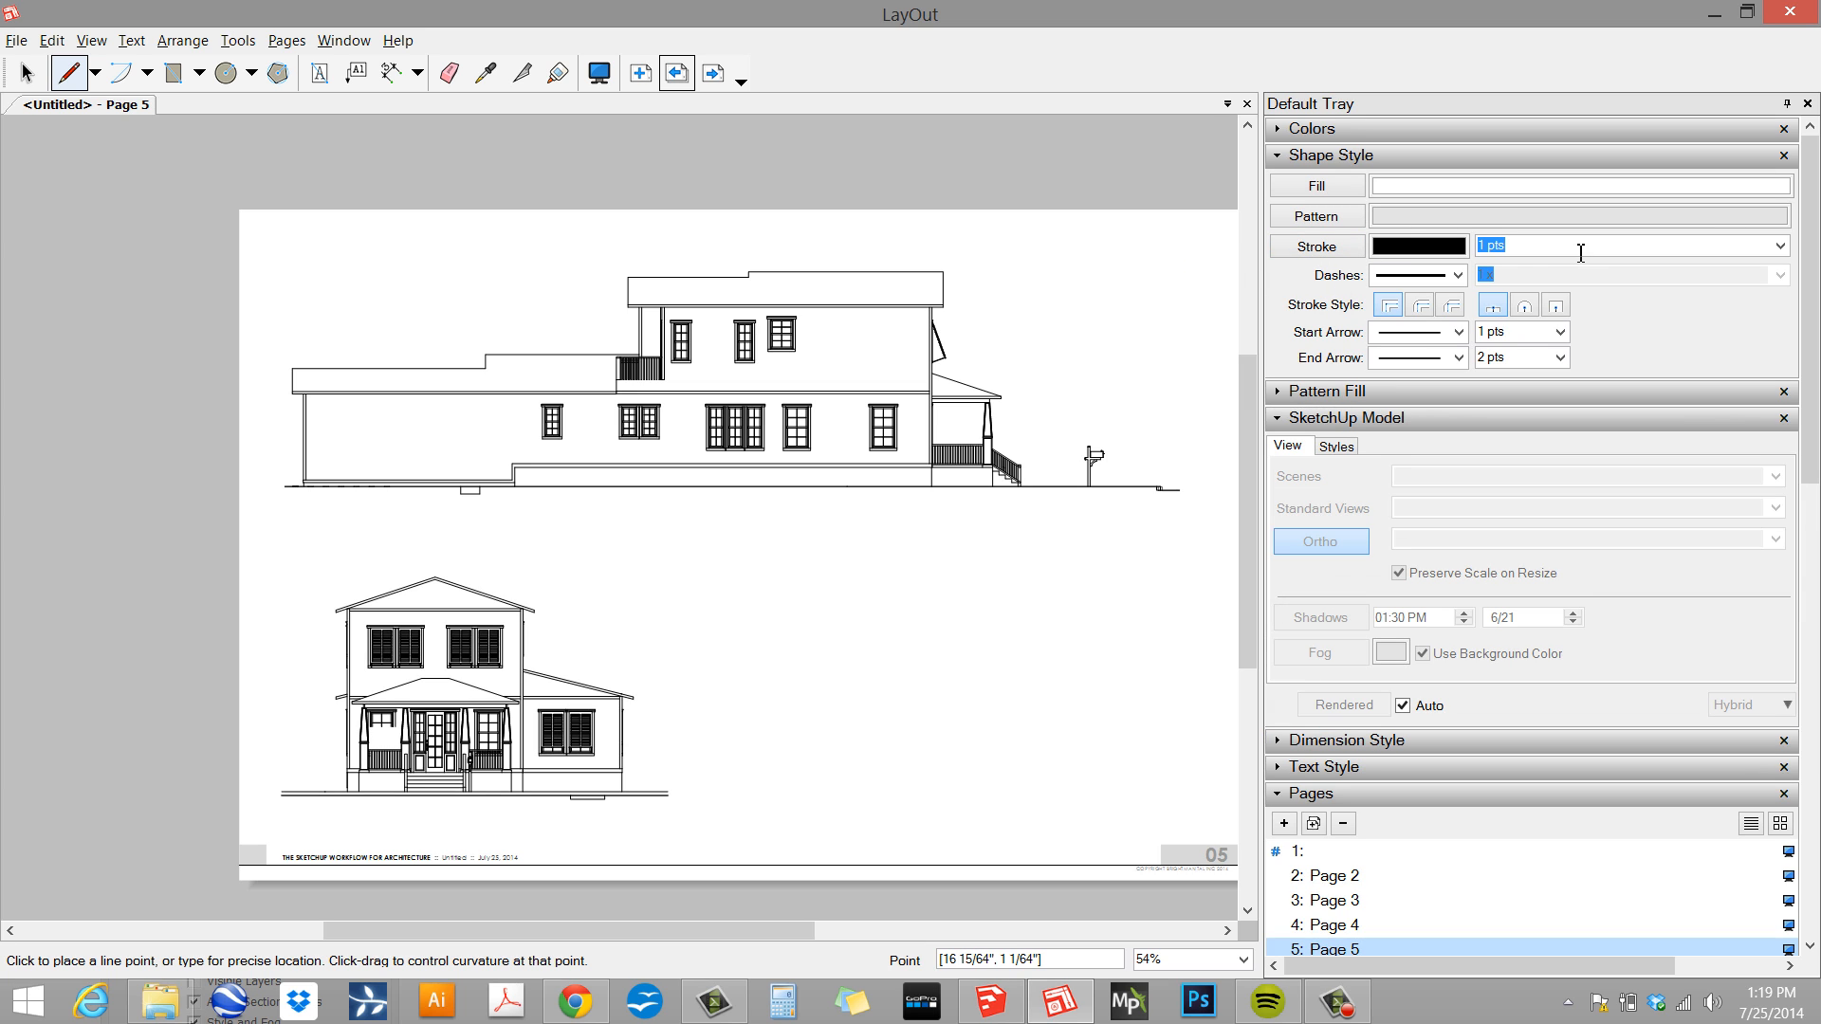
type("5")
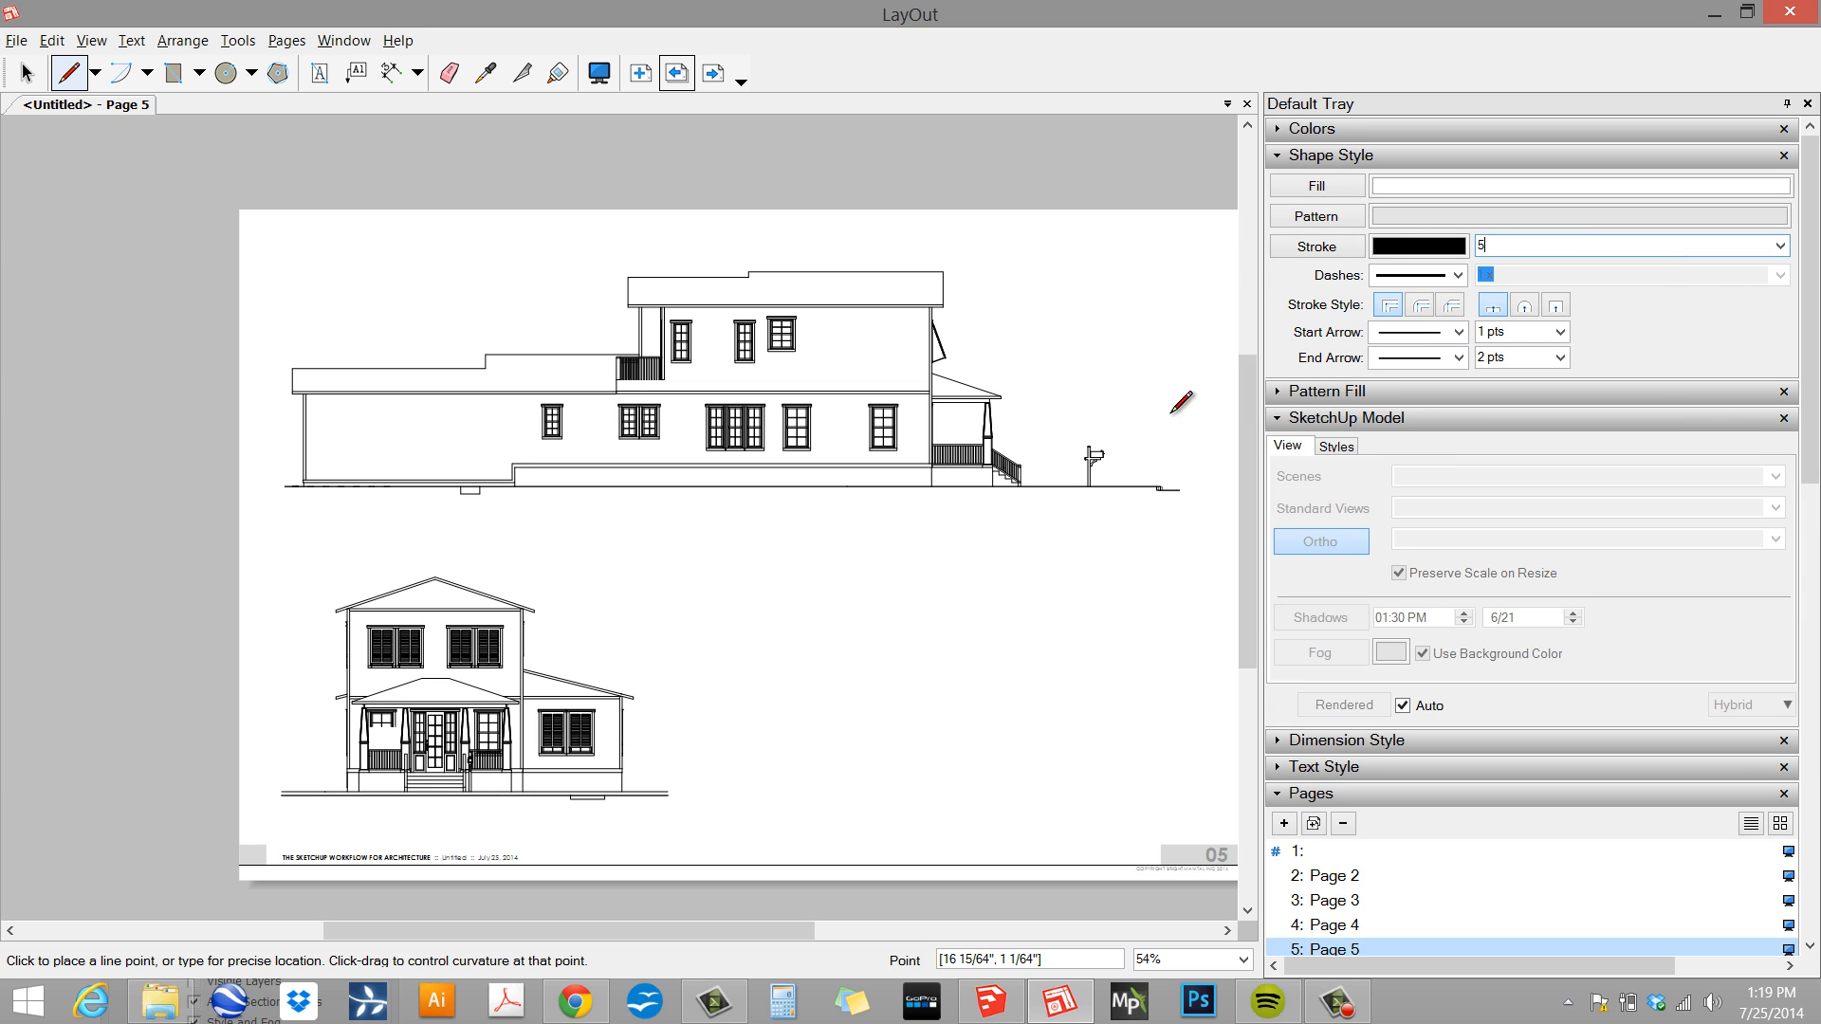
key("Return")
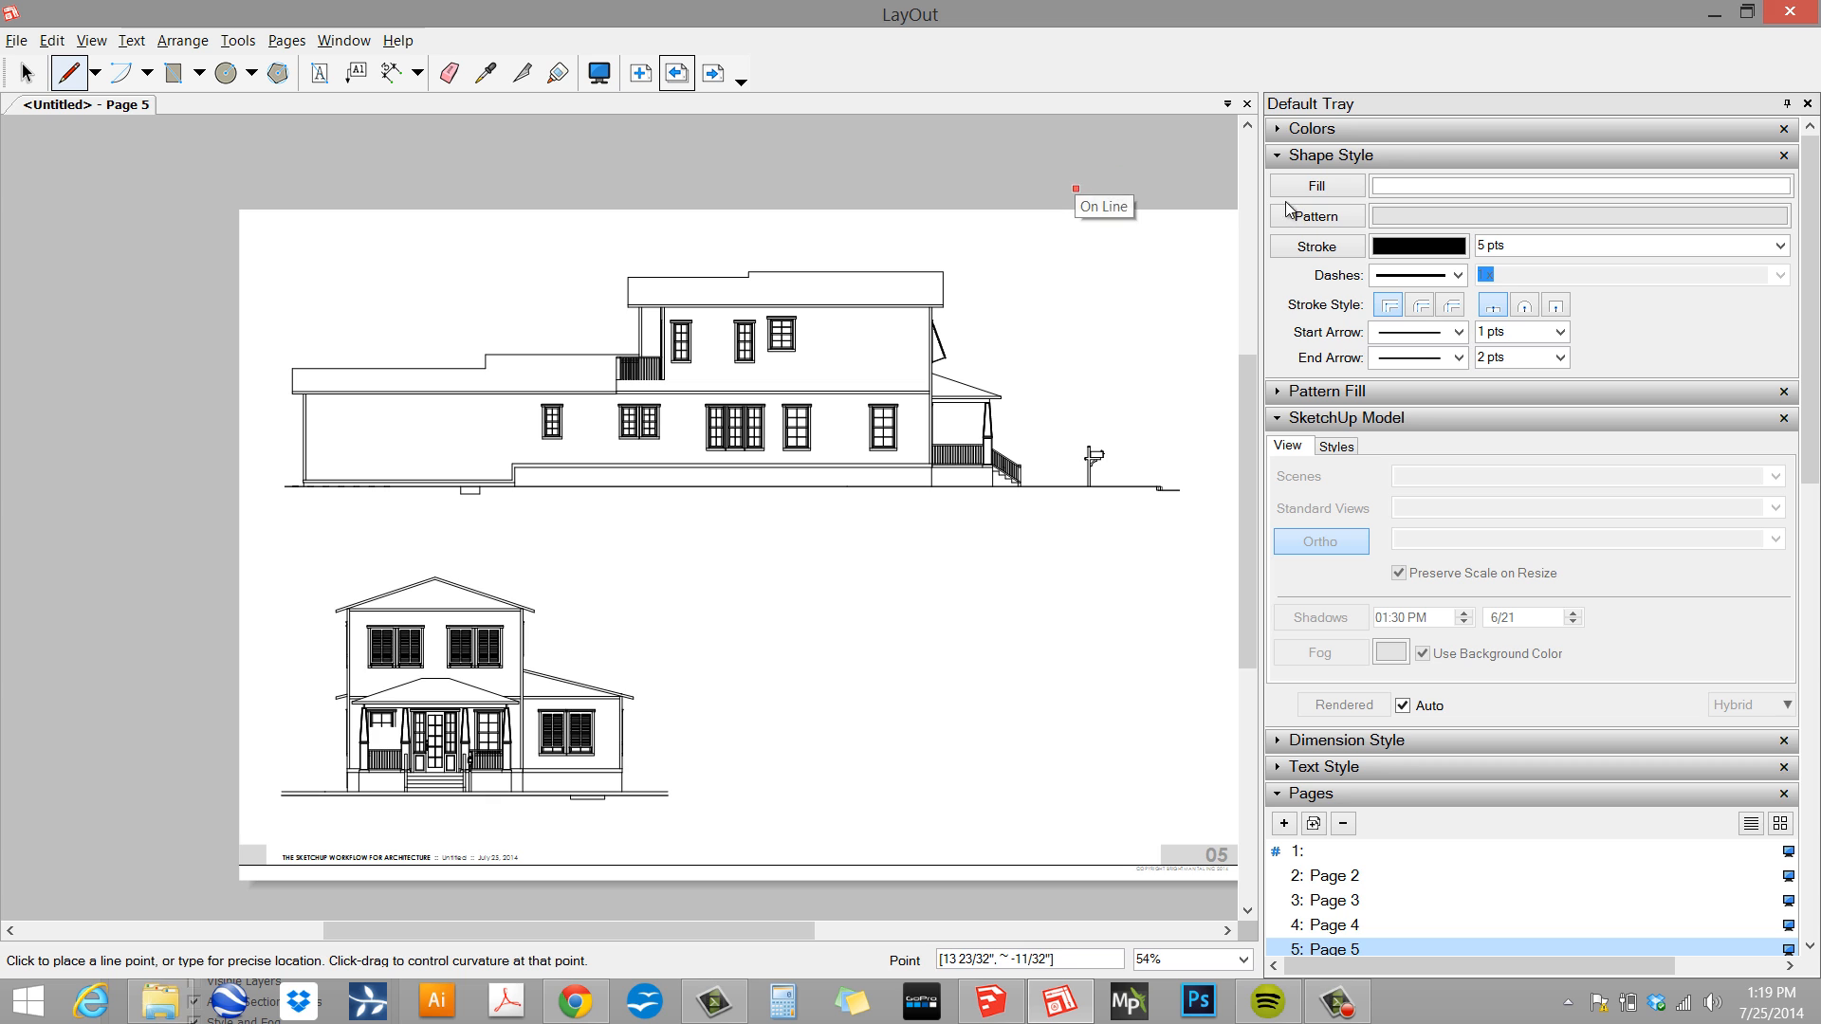
scroll(328, 479, "up", 5)
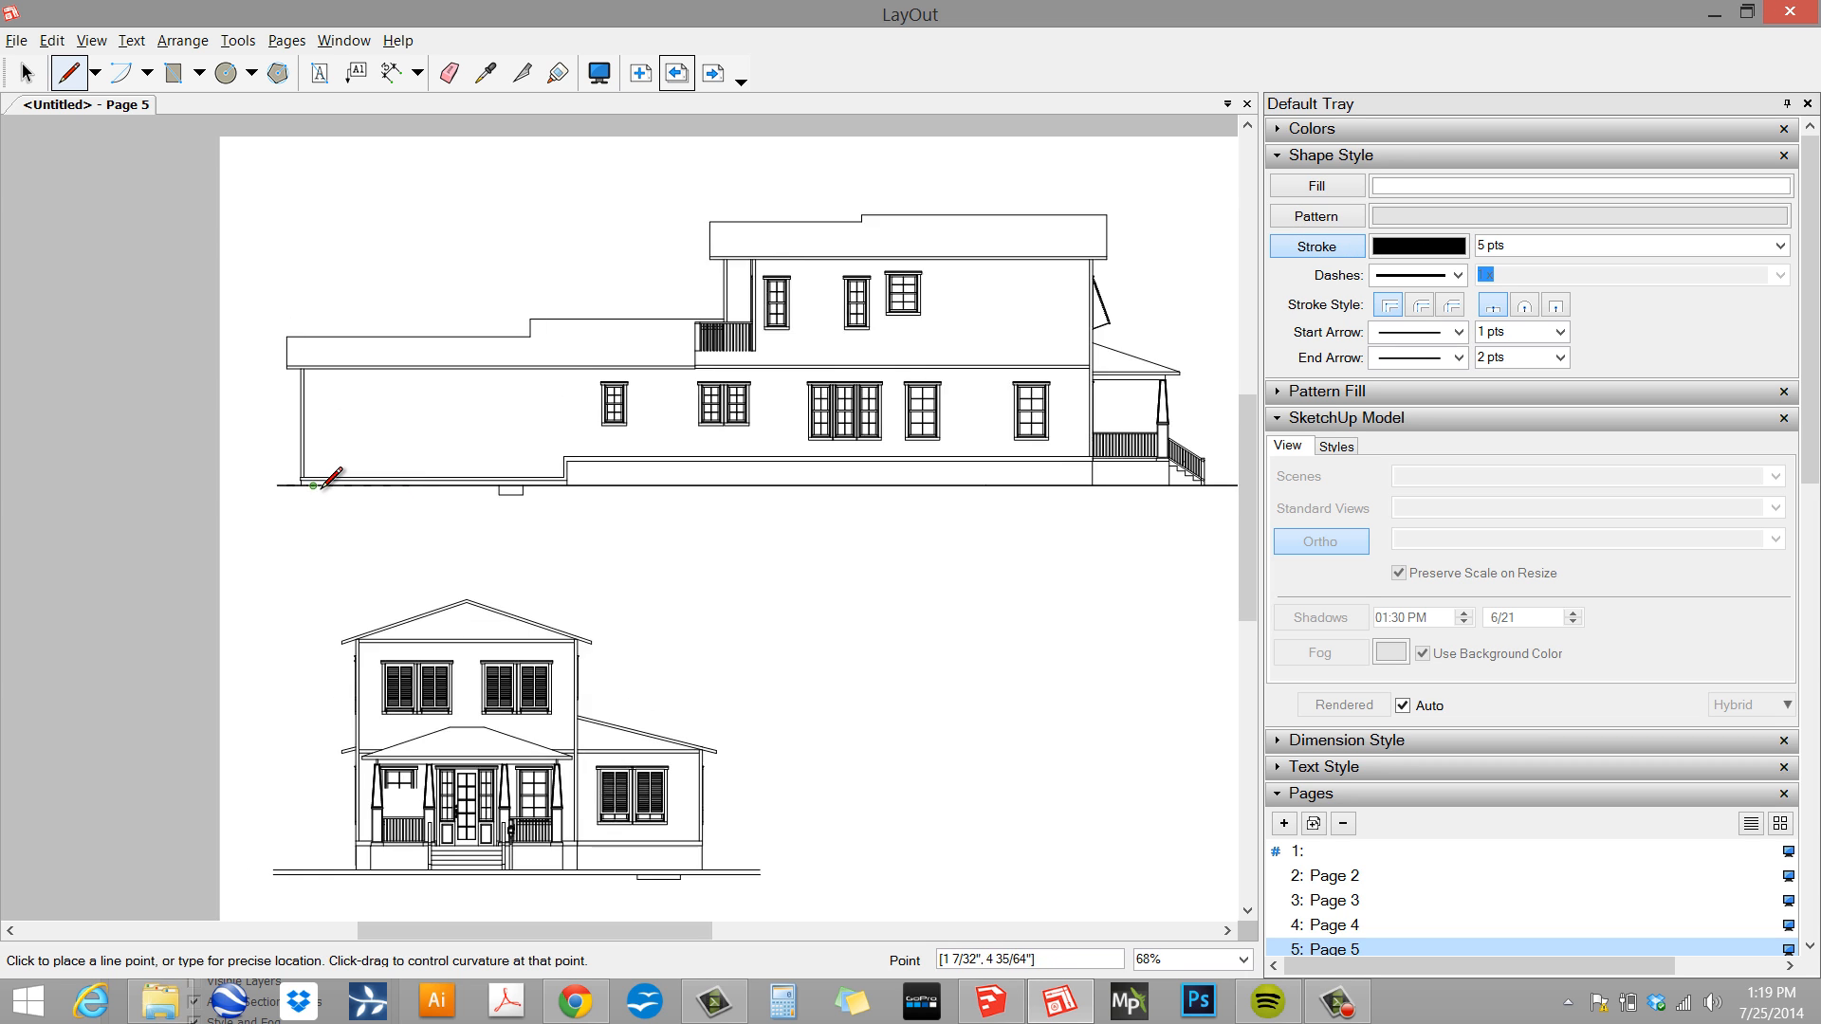
left_click(211, 477)
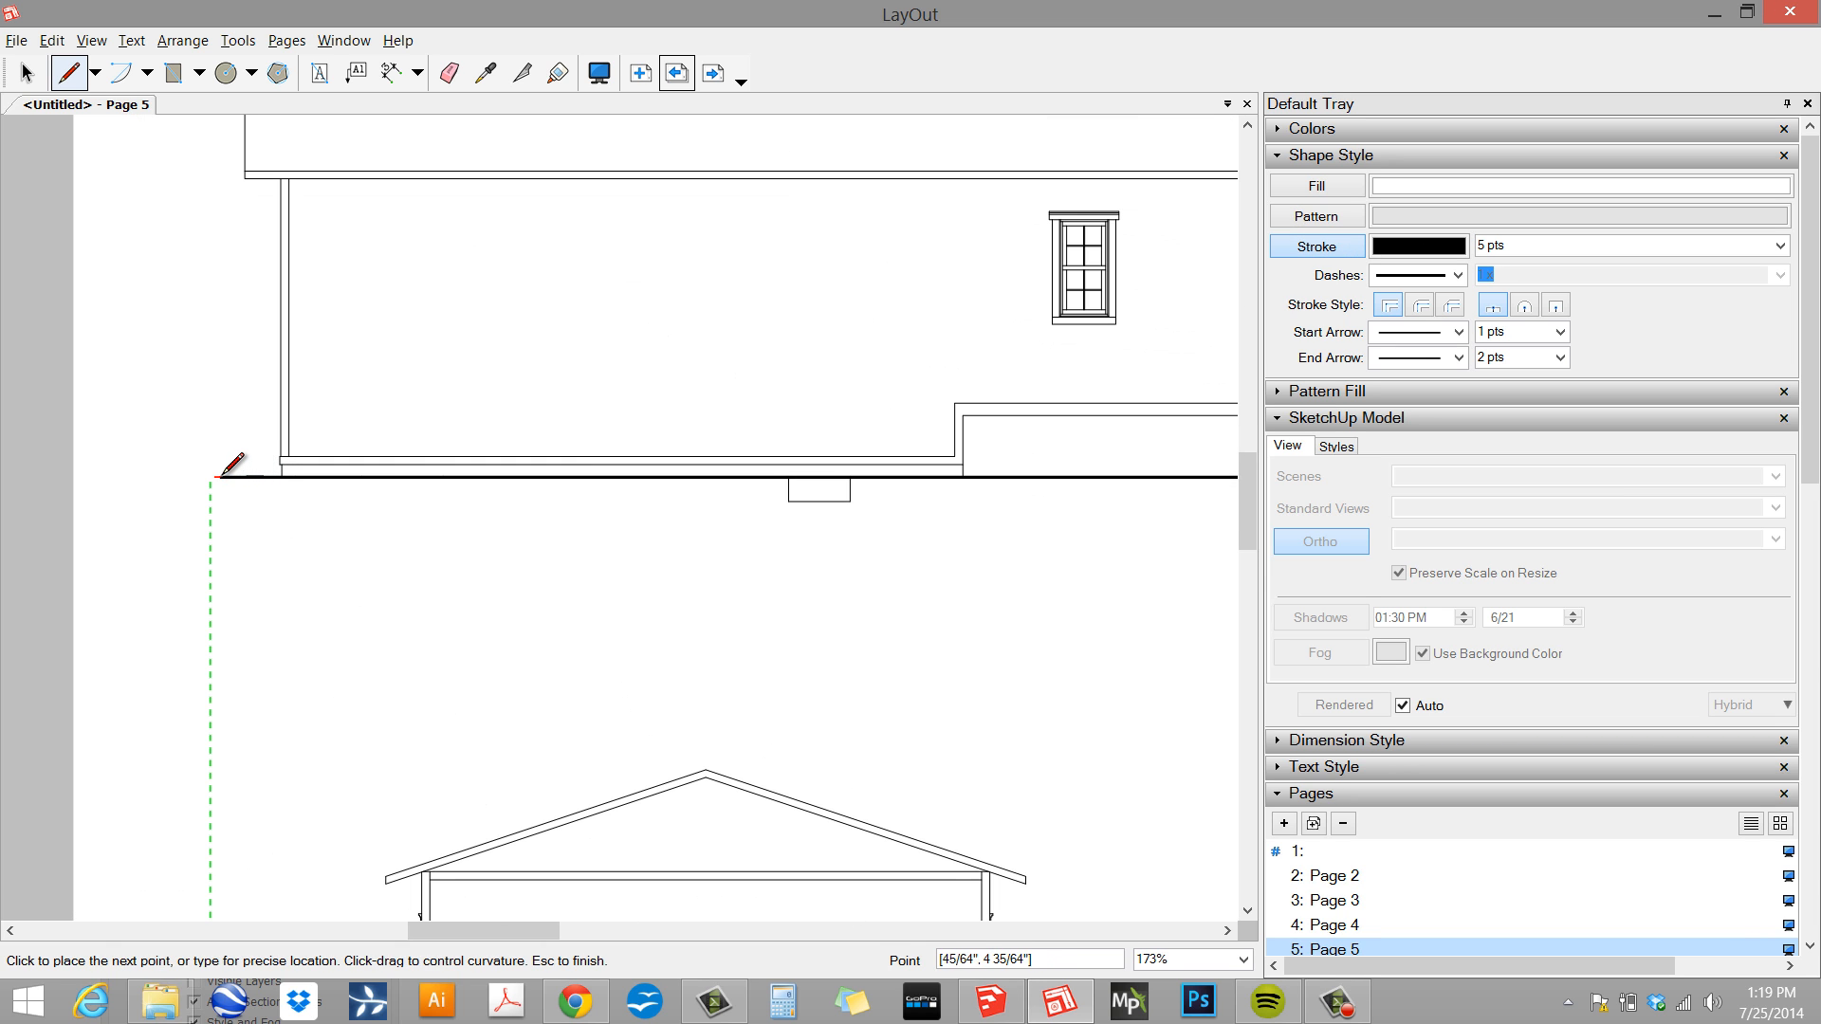
scroll(263, 492, "down", 2)
scroll(333, 617, "down", 3)
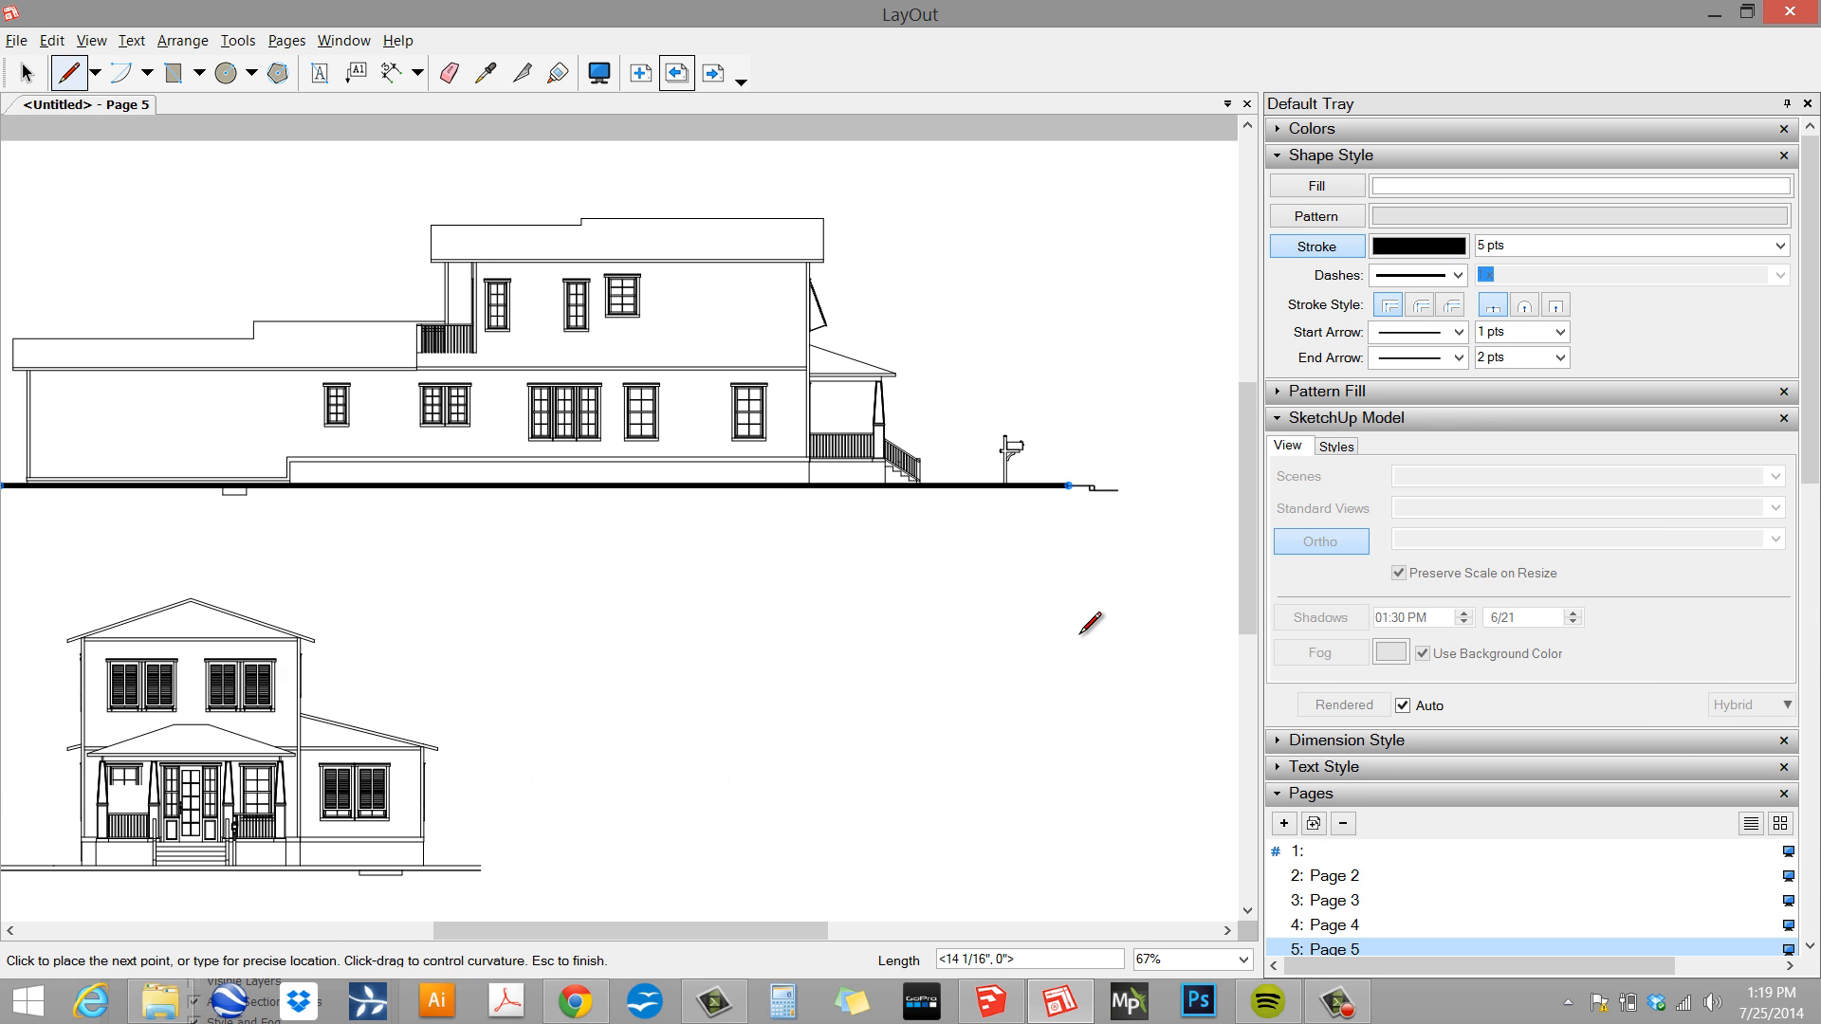
left_click(1126, 635)
key("space")
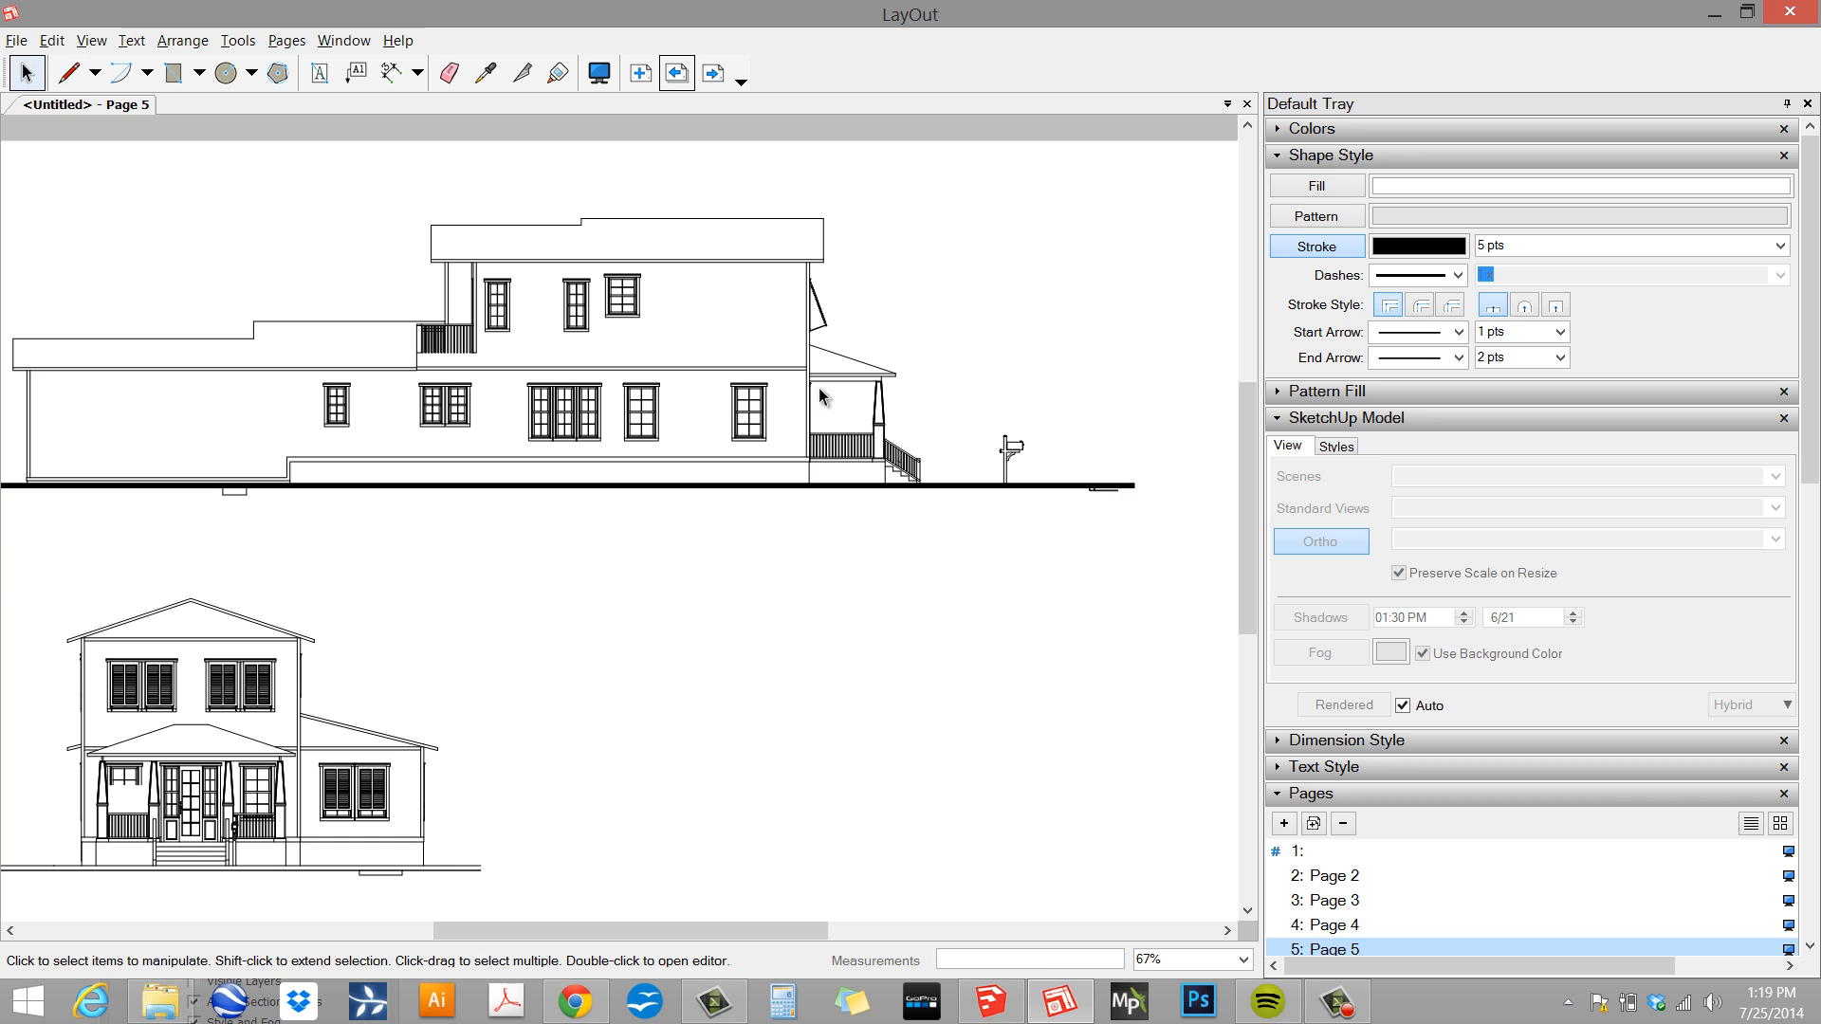
- Crop the lower edge of the side elevation viewport on page 5 up to the thick ground line, hiding the geometry below it
left_click(232, 496)
scroll(232, 496, "up", 2)
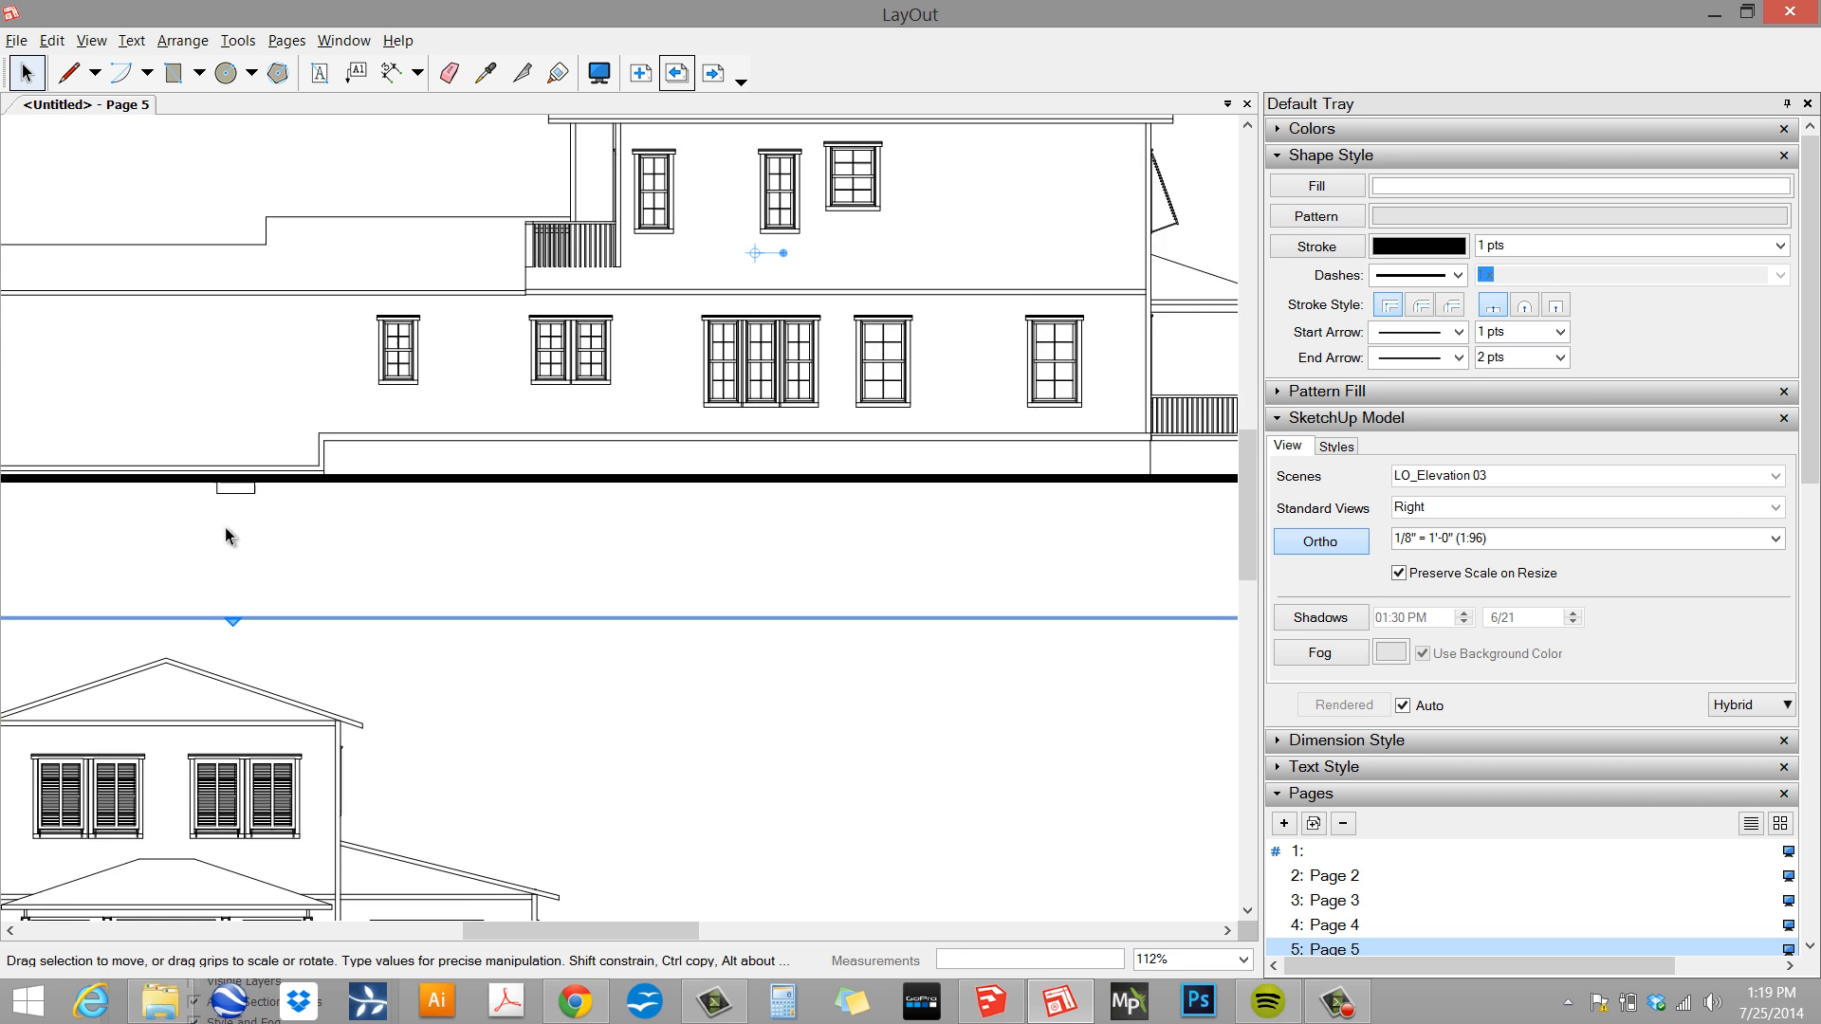
left_click_drag(218, 624, 384, 479)
scroll(226, 510, "down", 2)
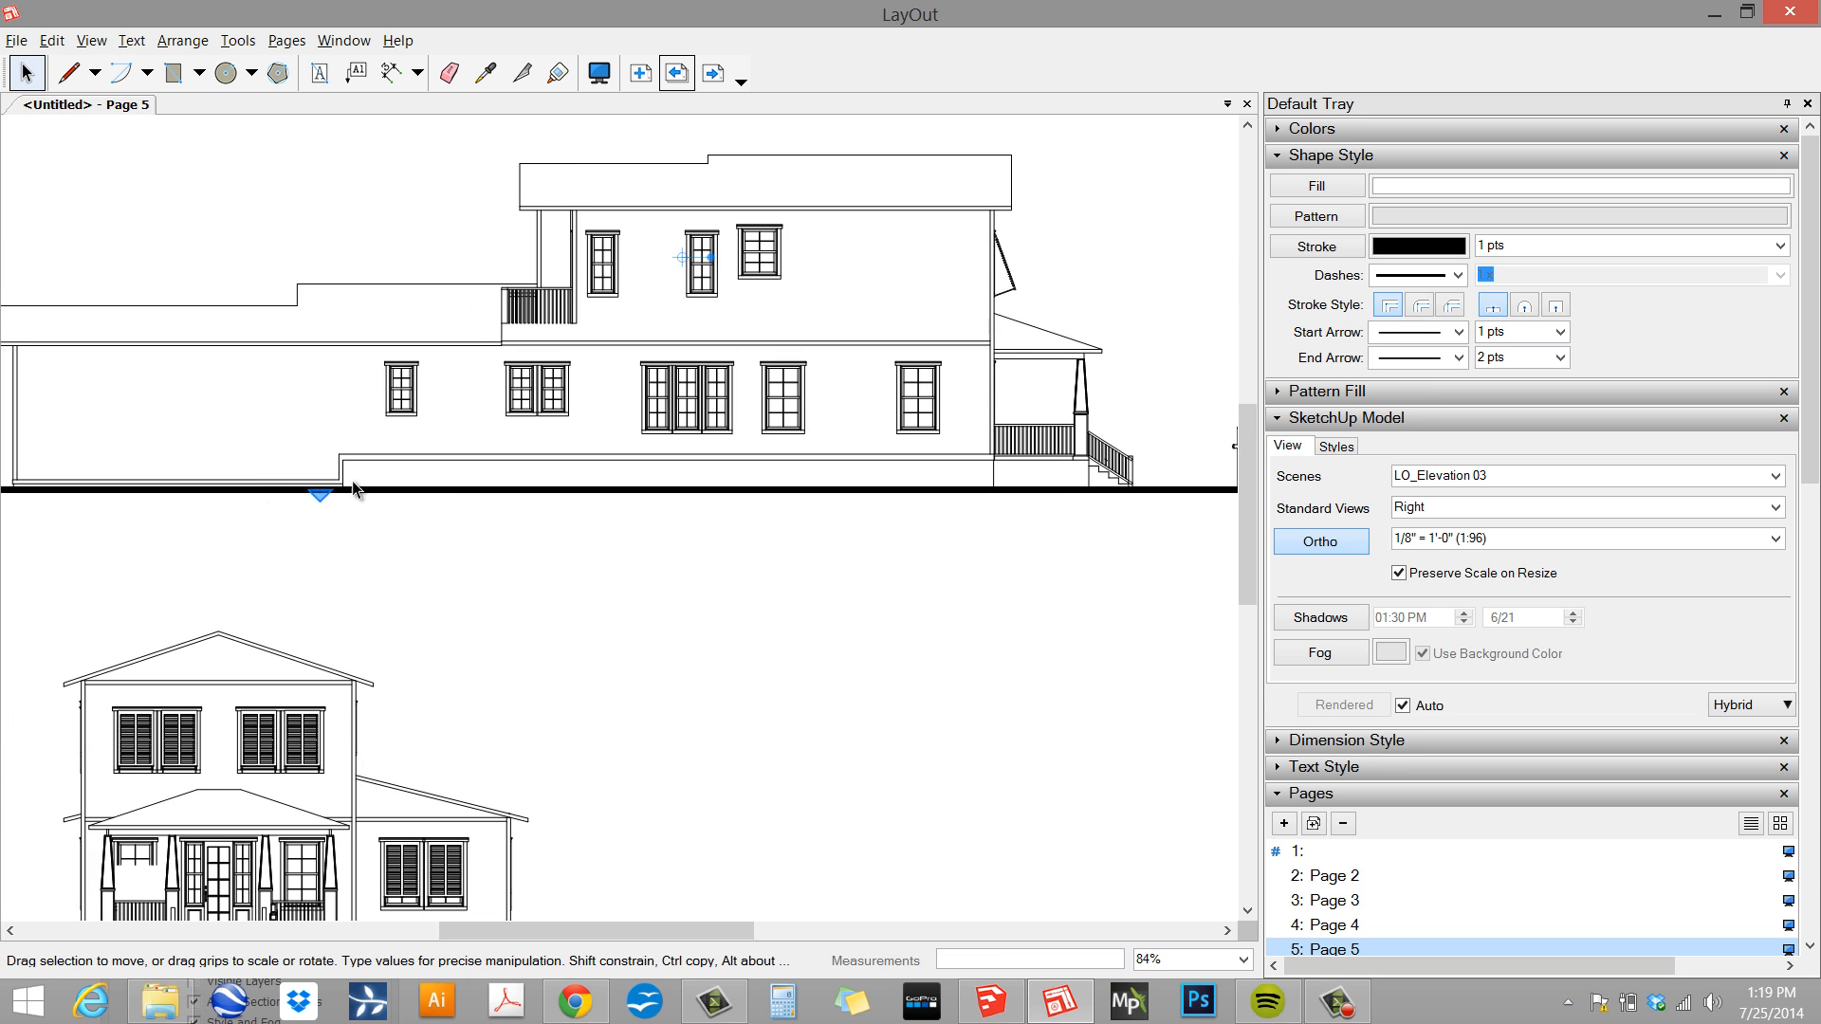
scroll(432, 501, "down", 2)
scroll(477, 425, "up", 1)
scroll(846, 383, "up", 1)
scroll(948, 382, "up", 1)
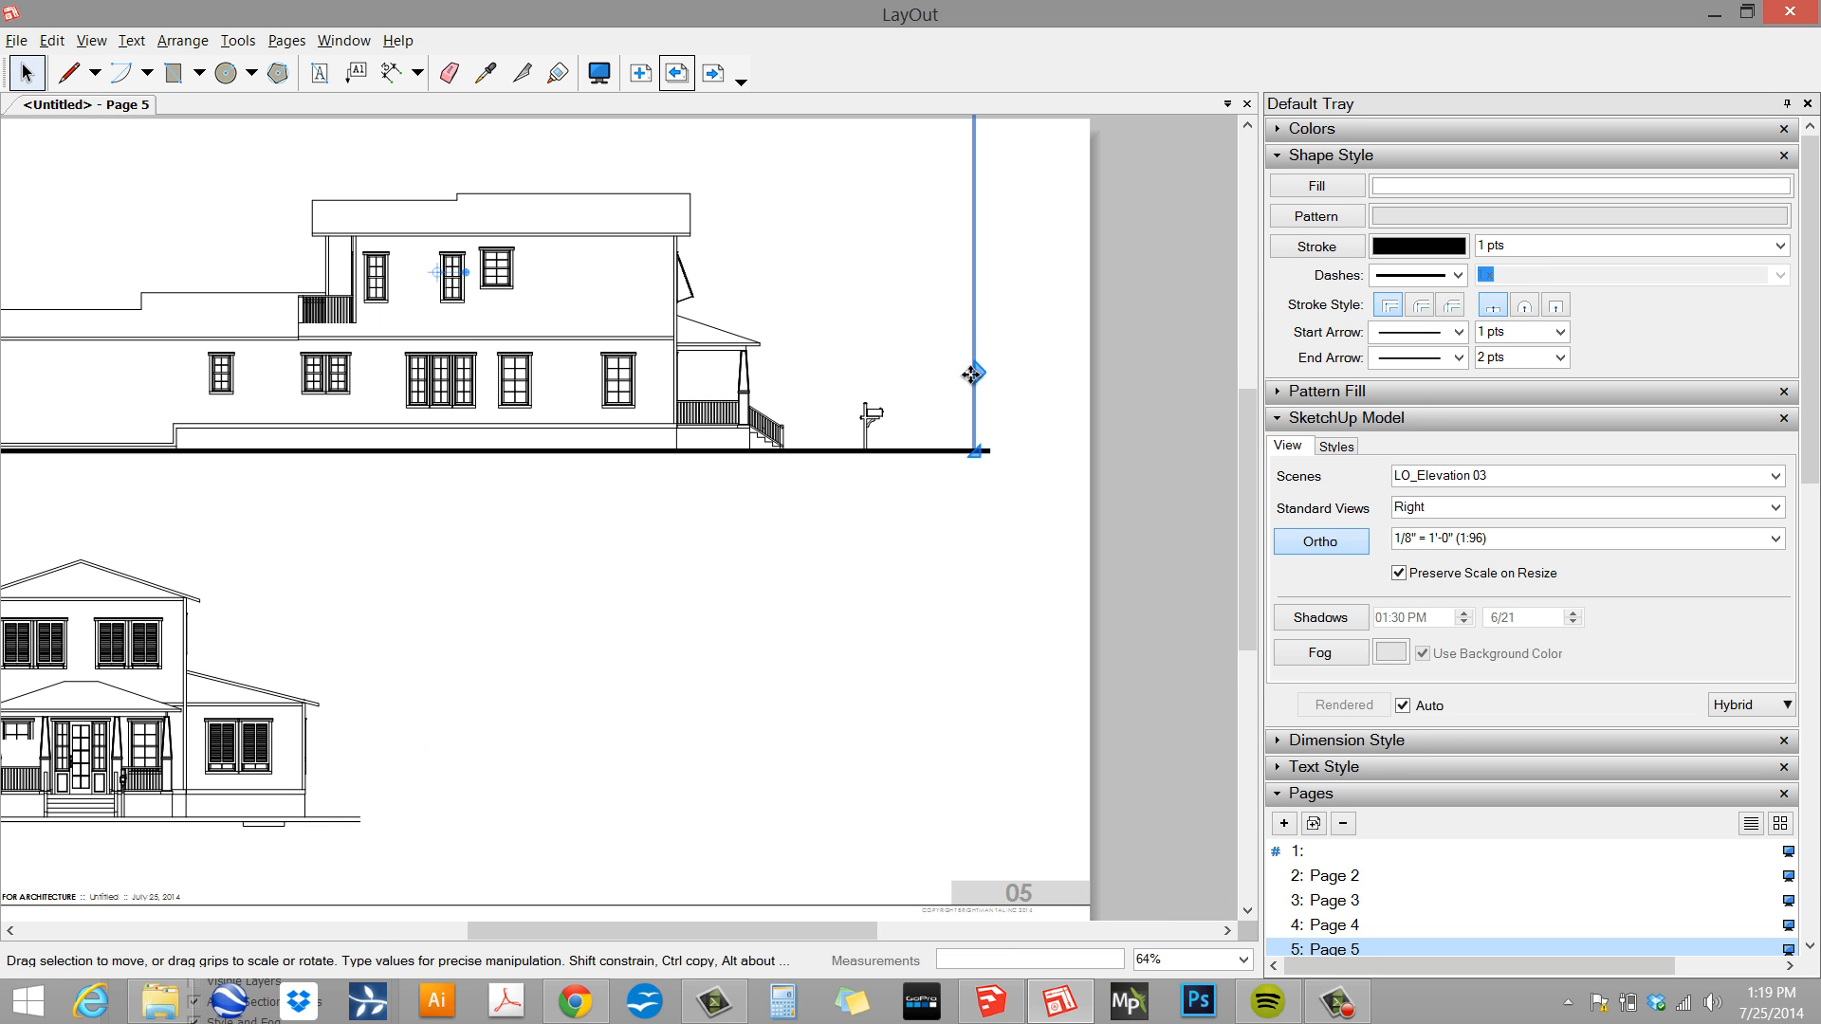
left_click(1041, 379)
scroll(1106, 385, "down", 2)
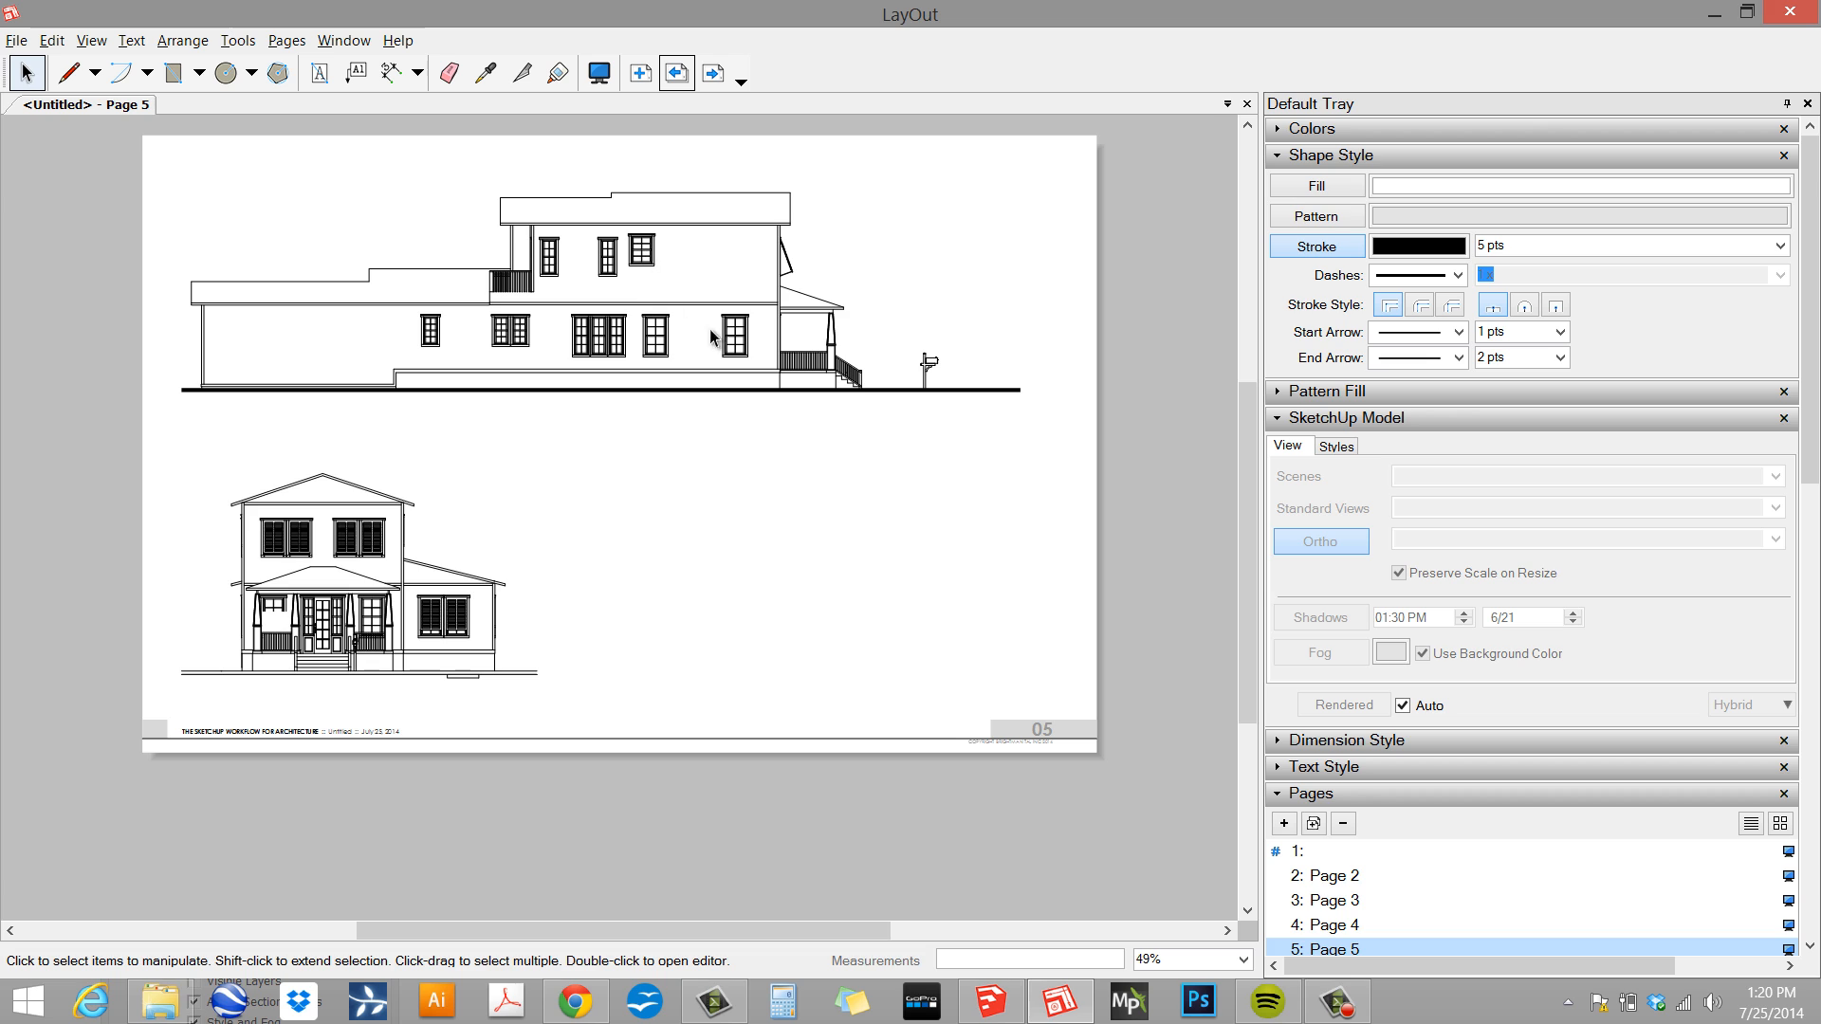
- Enlarge the LO_Section AA viewport on page 6 to show the whole house section and extend it past the garage end
left_click(713, 72)
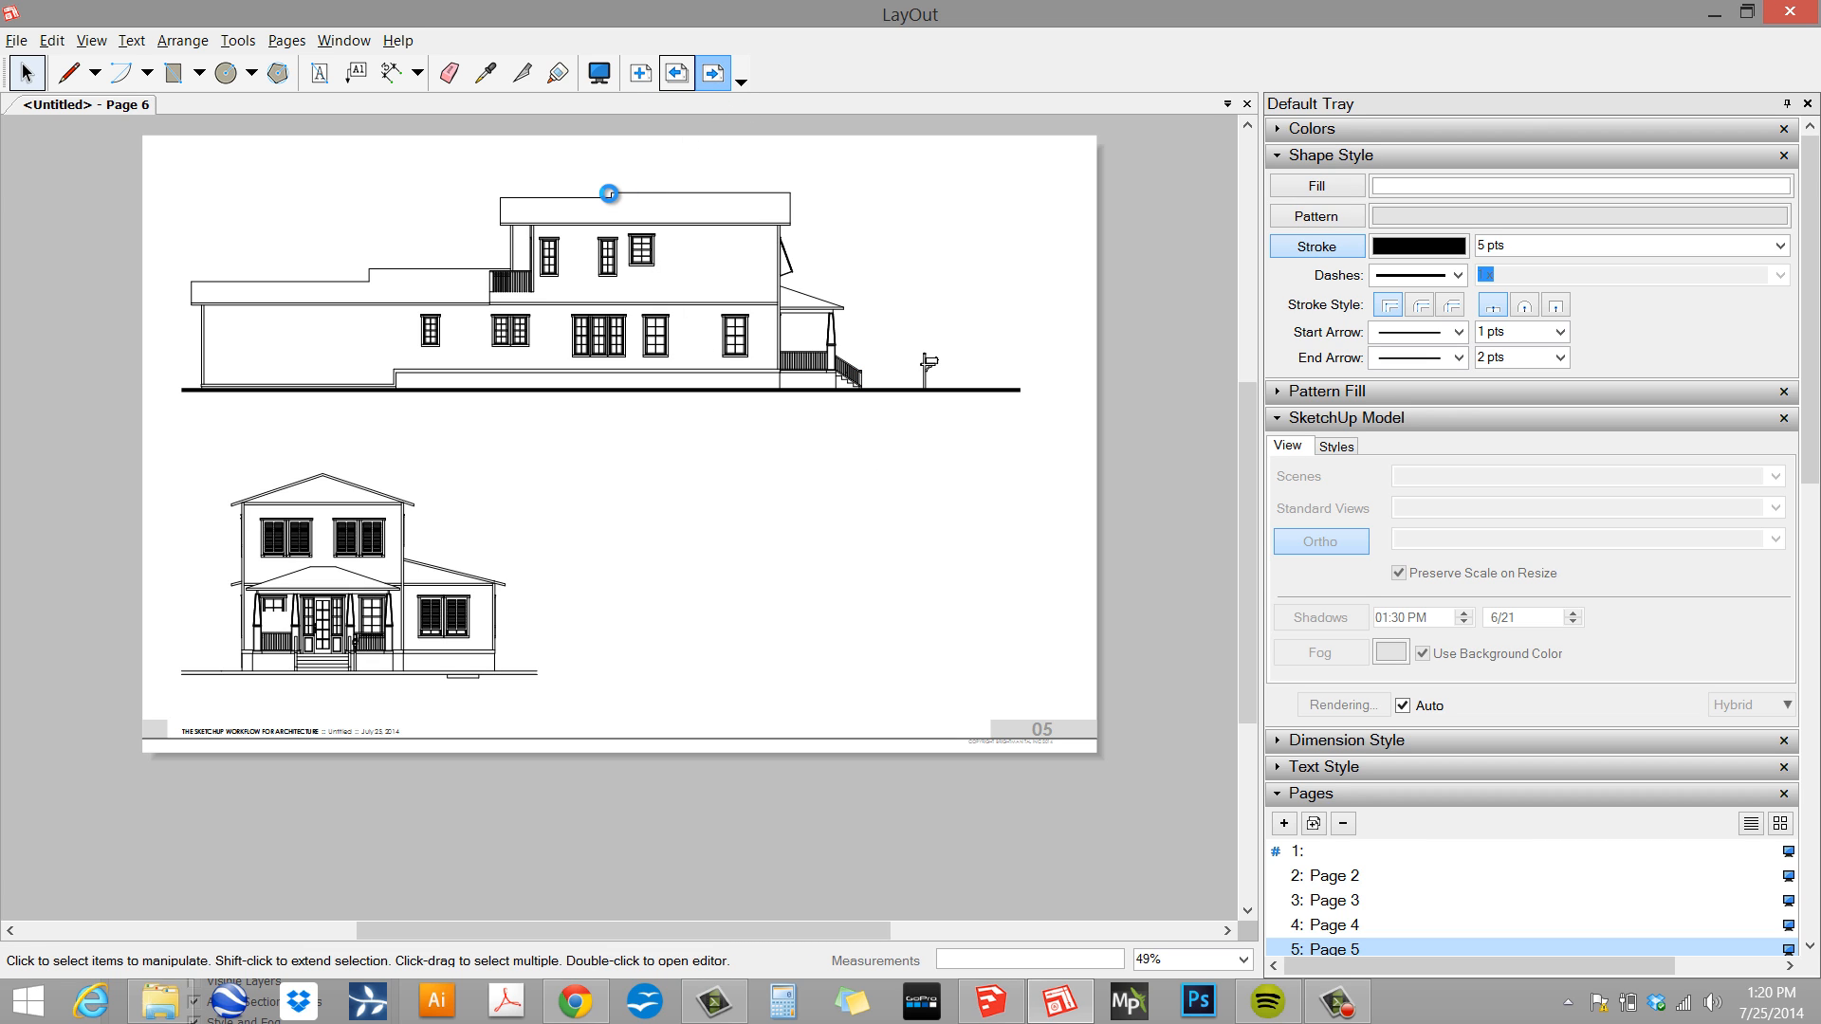
left_click(636, 427)
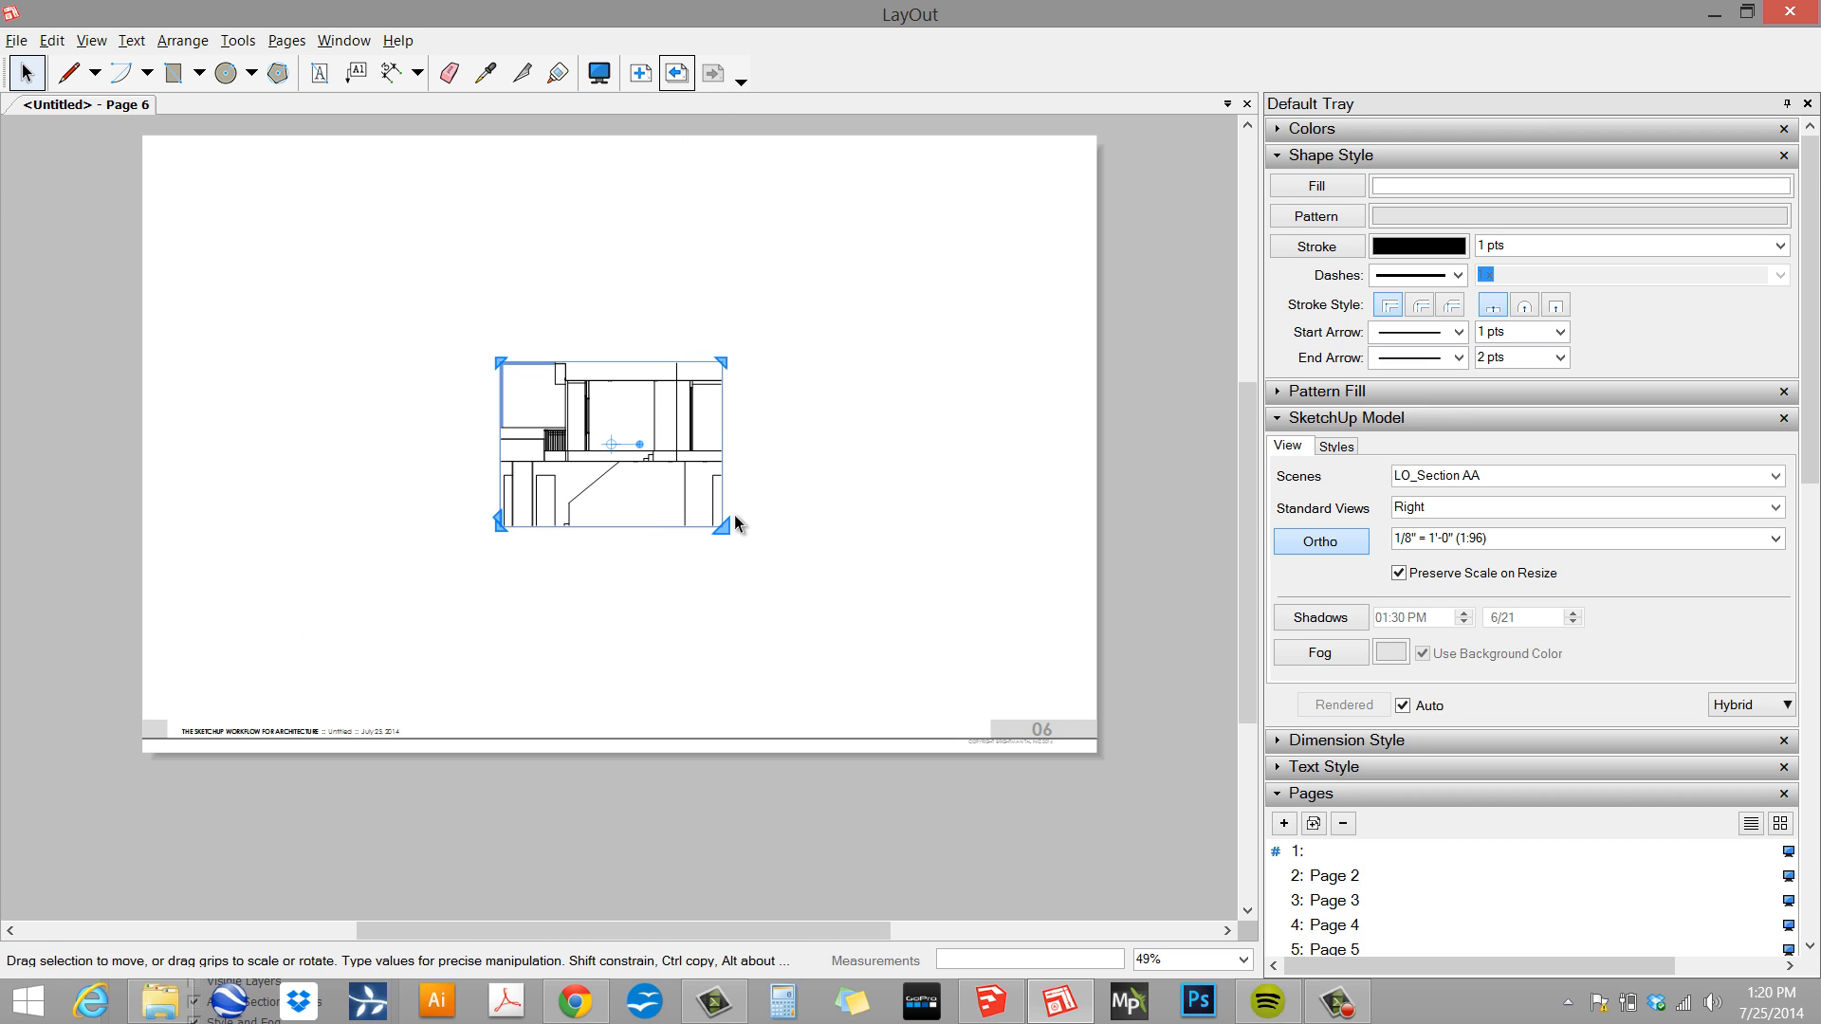
left_click_drag(729, 527, 962, 646)
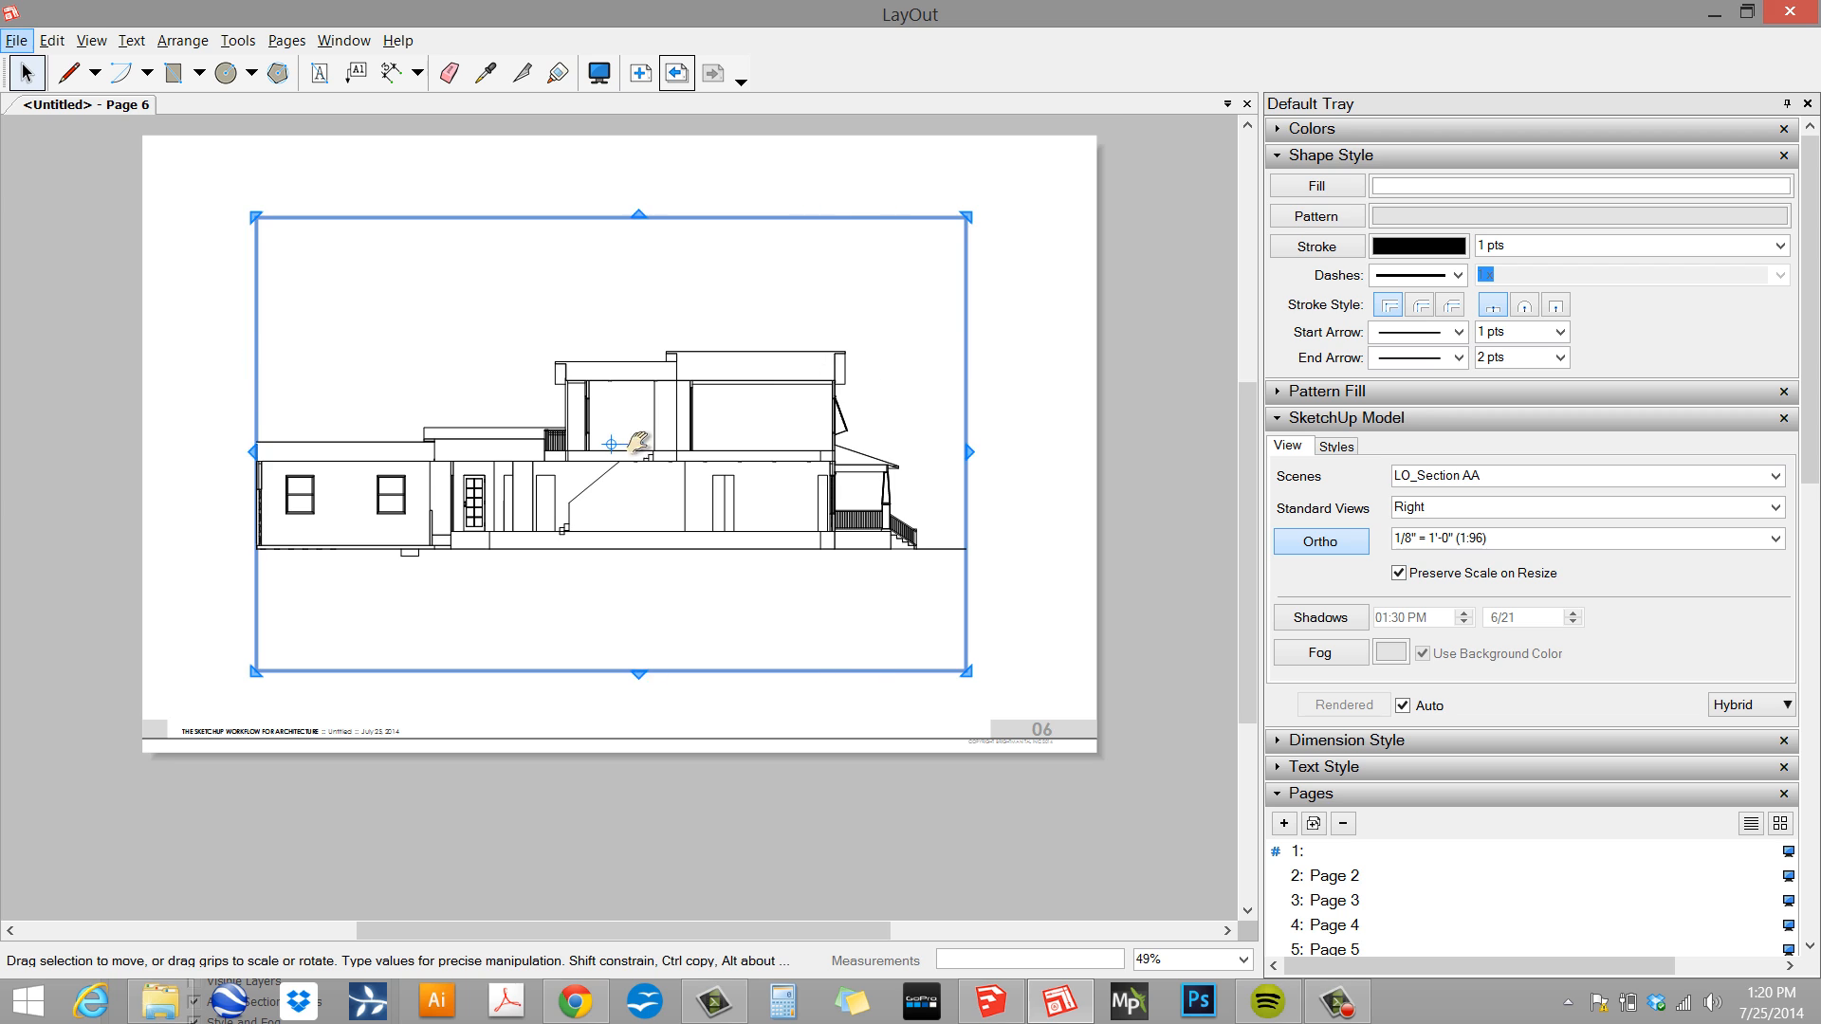
middle_click_drag(639, 443, 672, 398)
left_click_drag(290, 425, 245, 430)
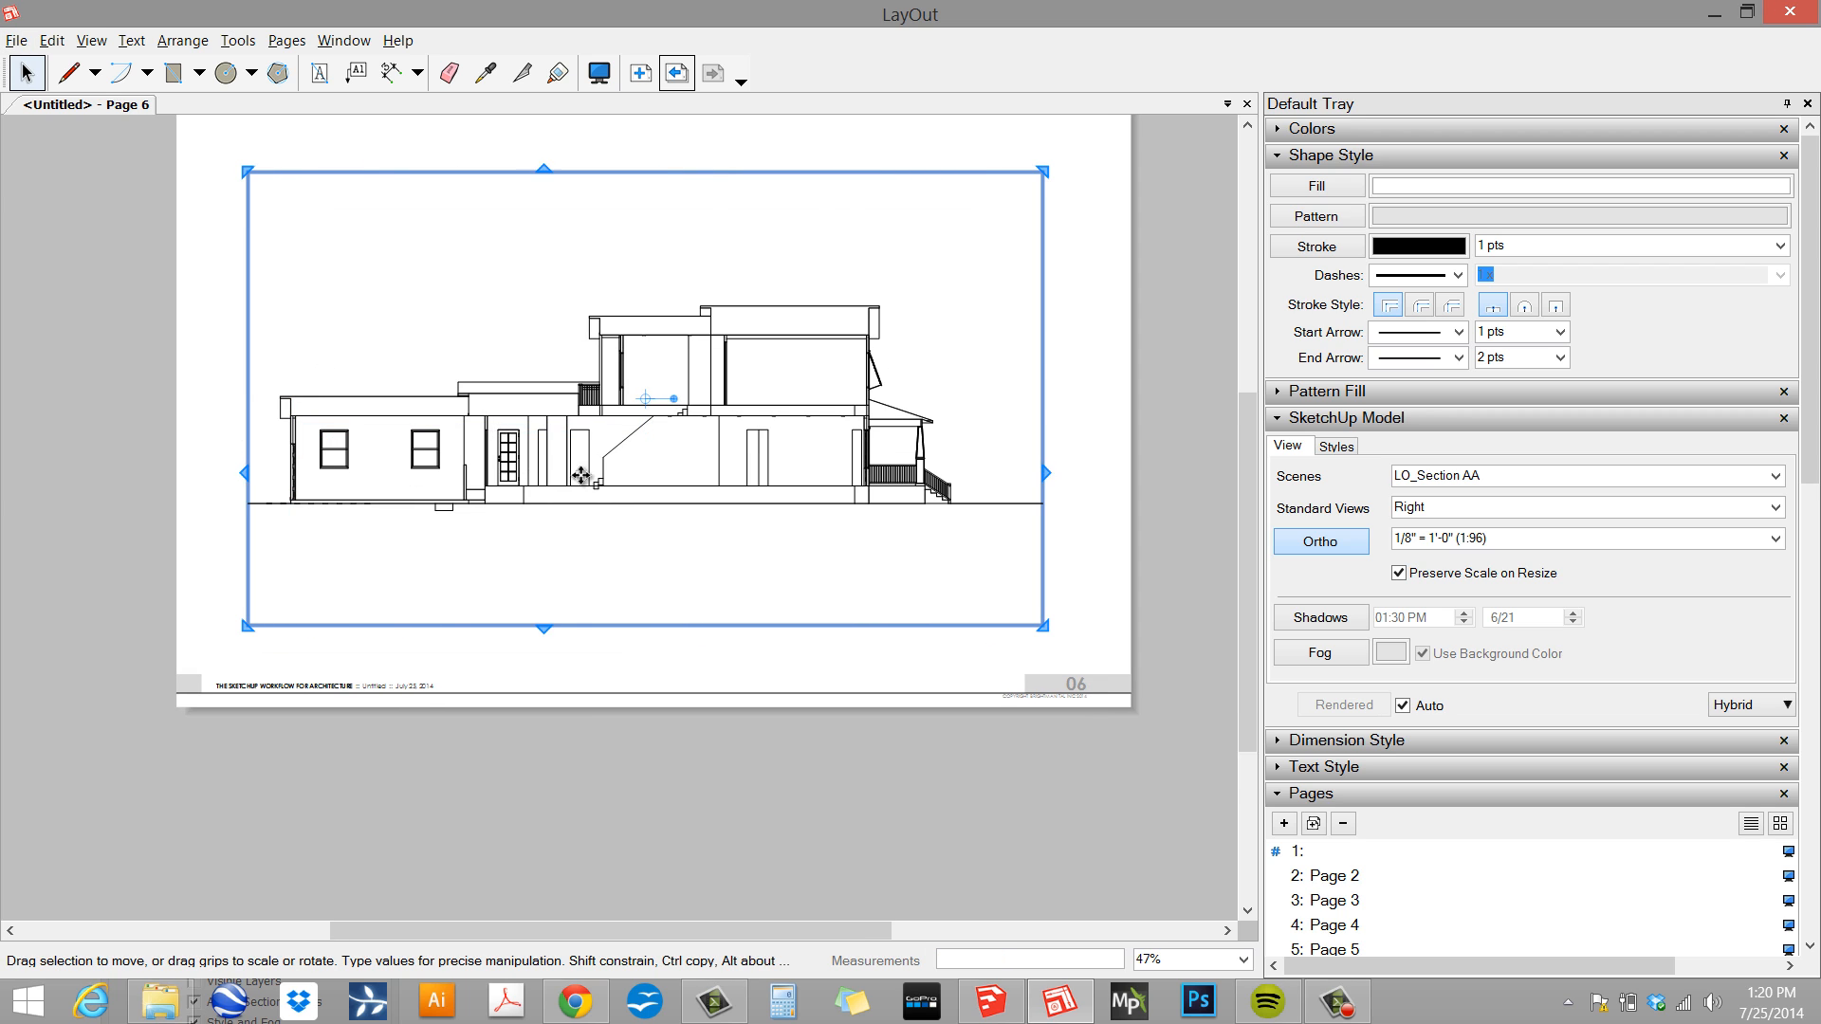
scroll(540, 426, "down", 1)
left_click(994, 697)
- Review the section on page 6, the elevations and plans on the preceding pages, and the upper floor plan on page 2
scroll(639, 436, "up", 1)
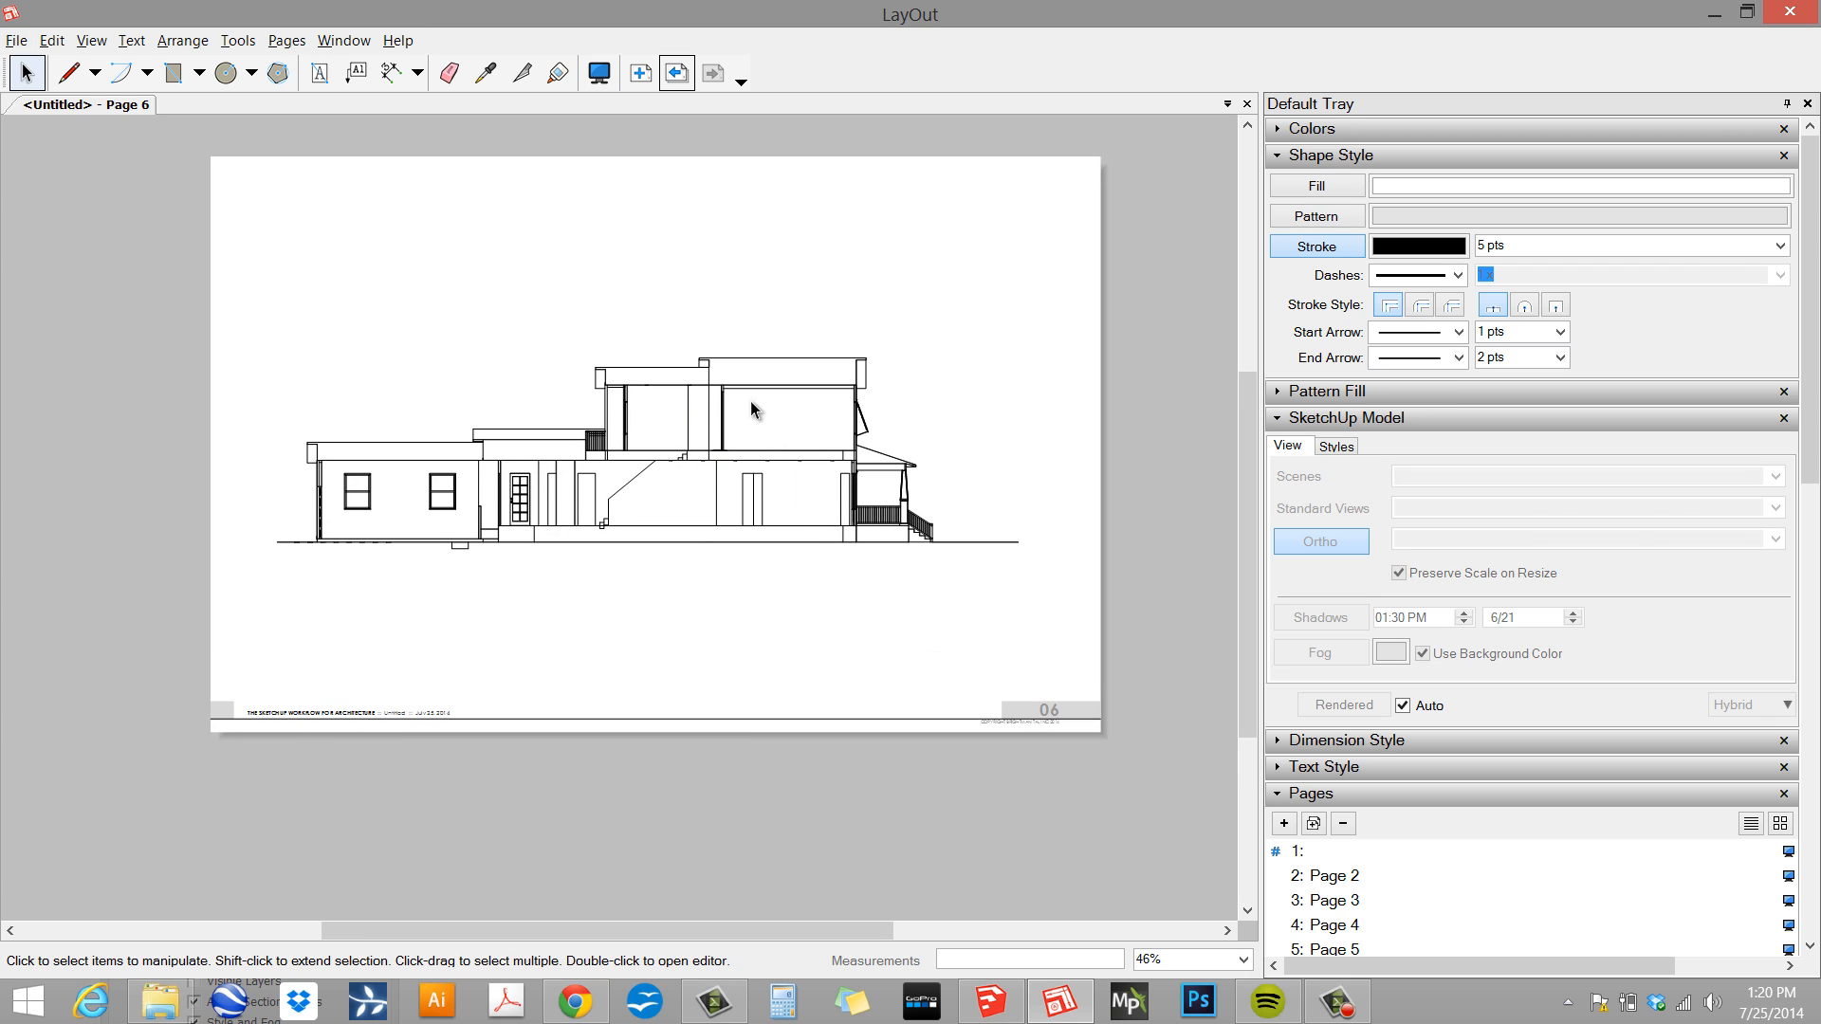
scroll(733, 391, "up", 3)
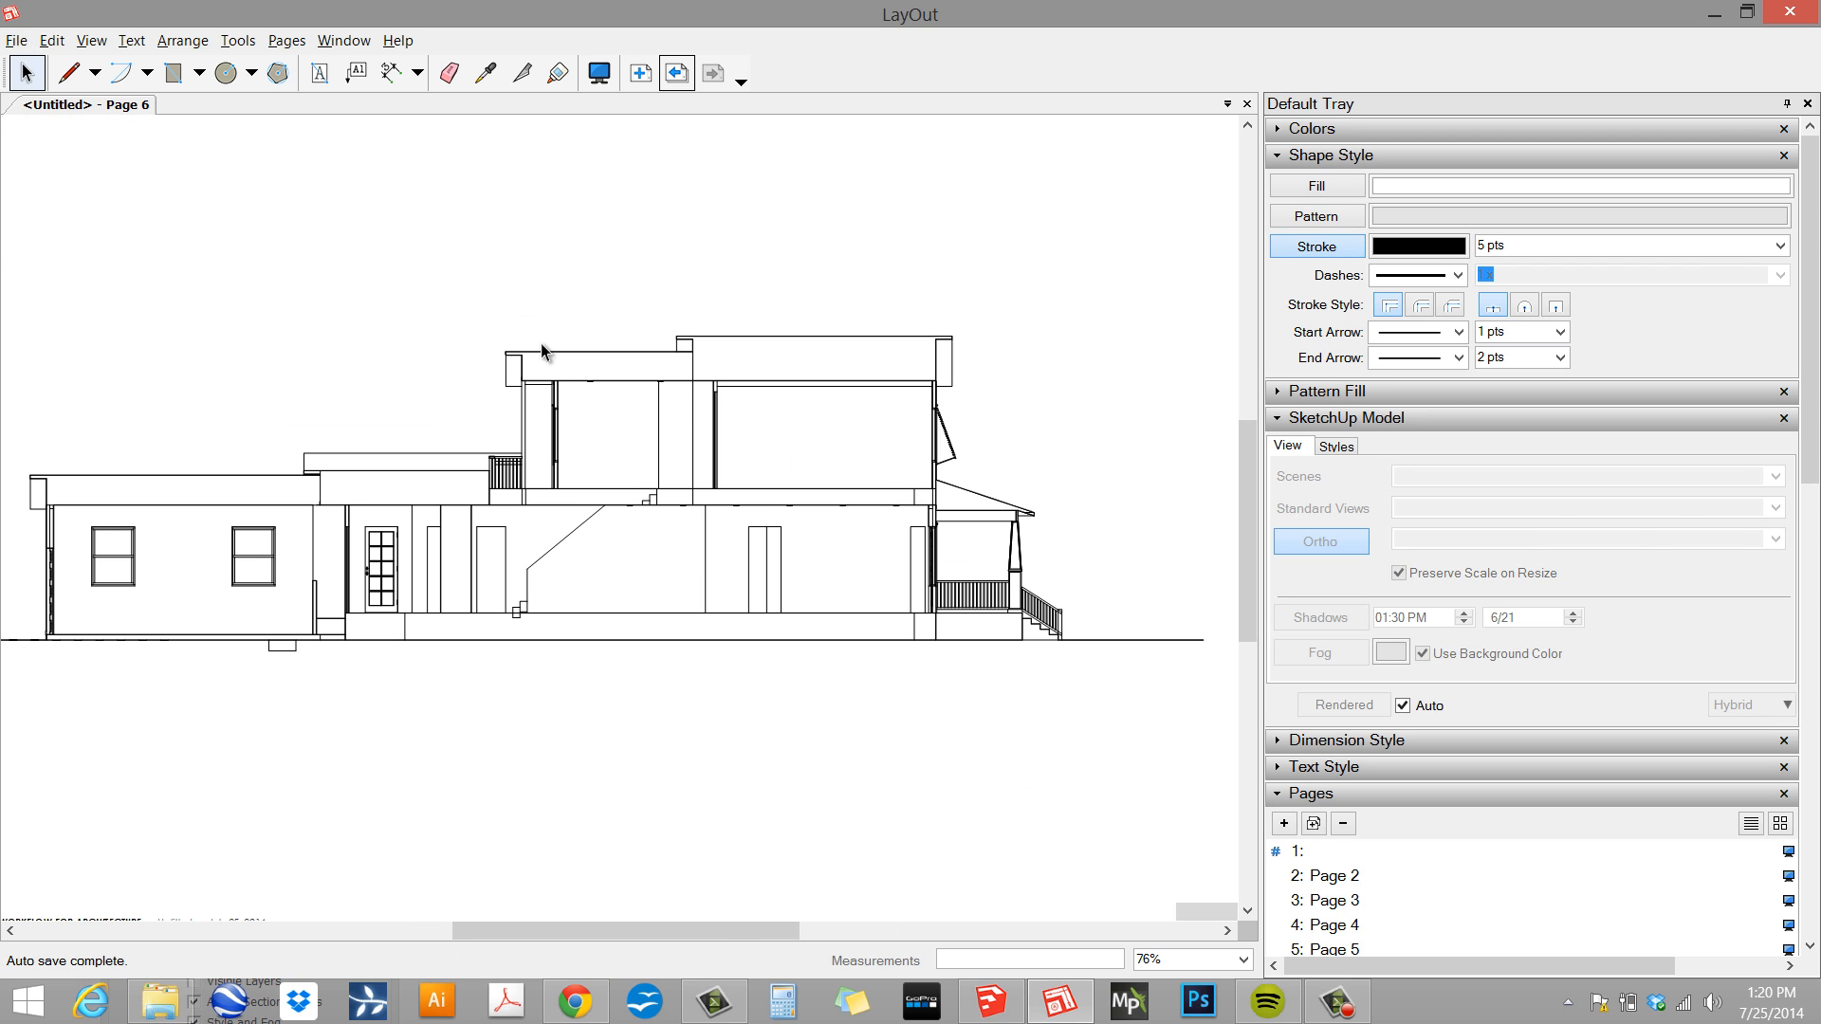
scroll(485, 387, "down", 1)
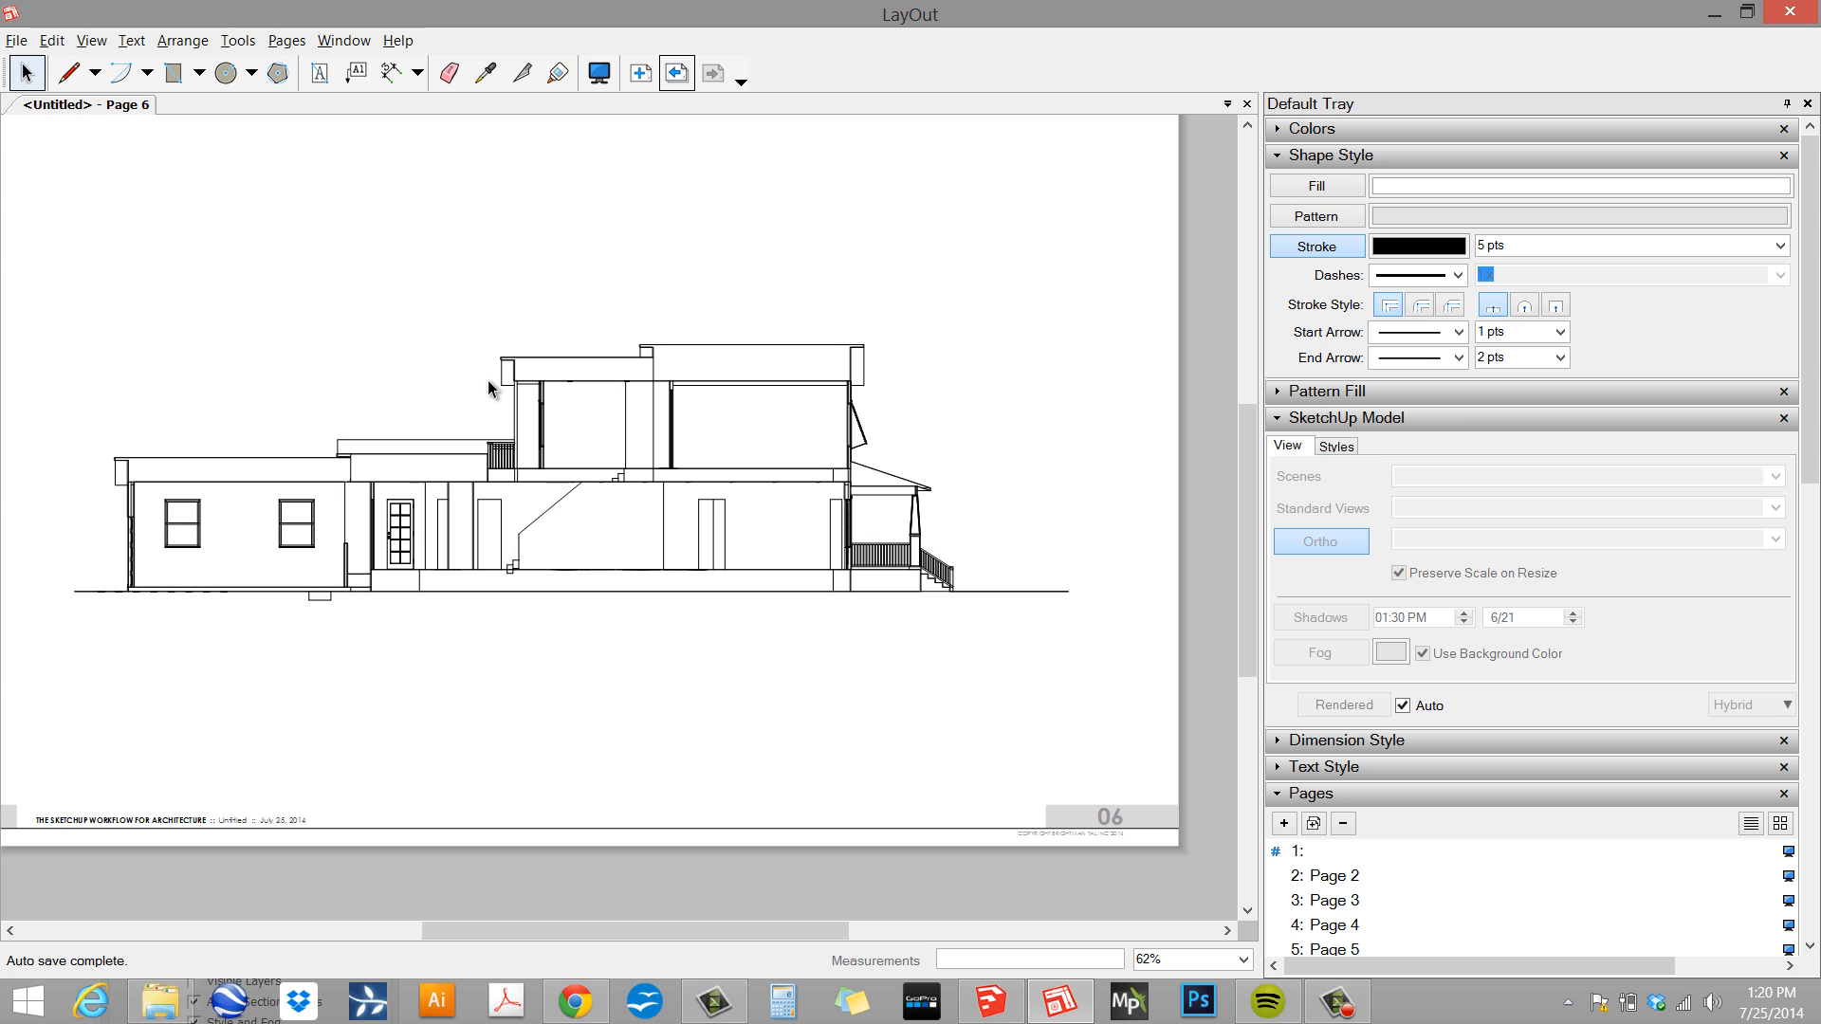
scroll(509, 371, "down", 1)
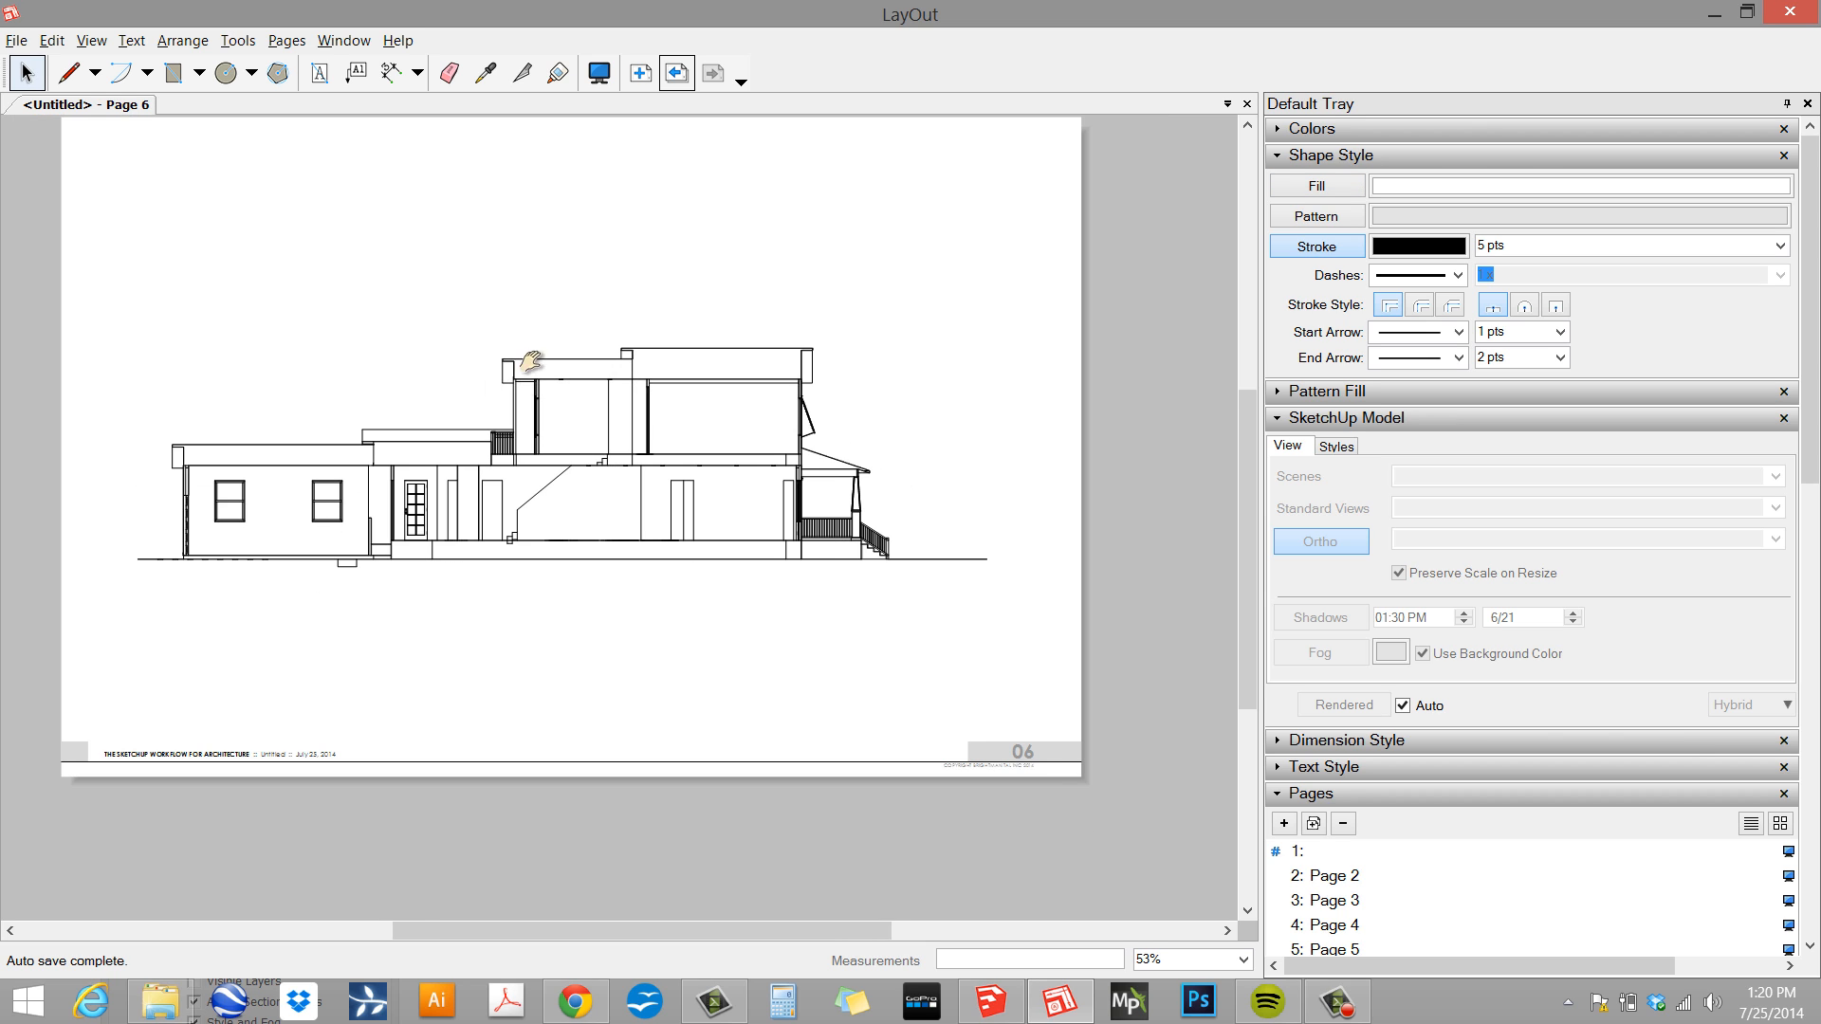
middle_click_drag(532, 361, 571, 413)
scroll(600, 360, "down", 1)
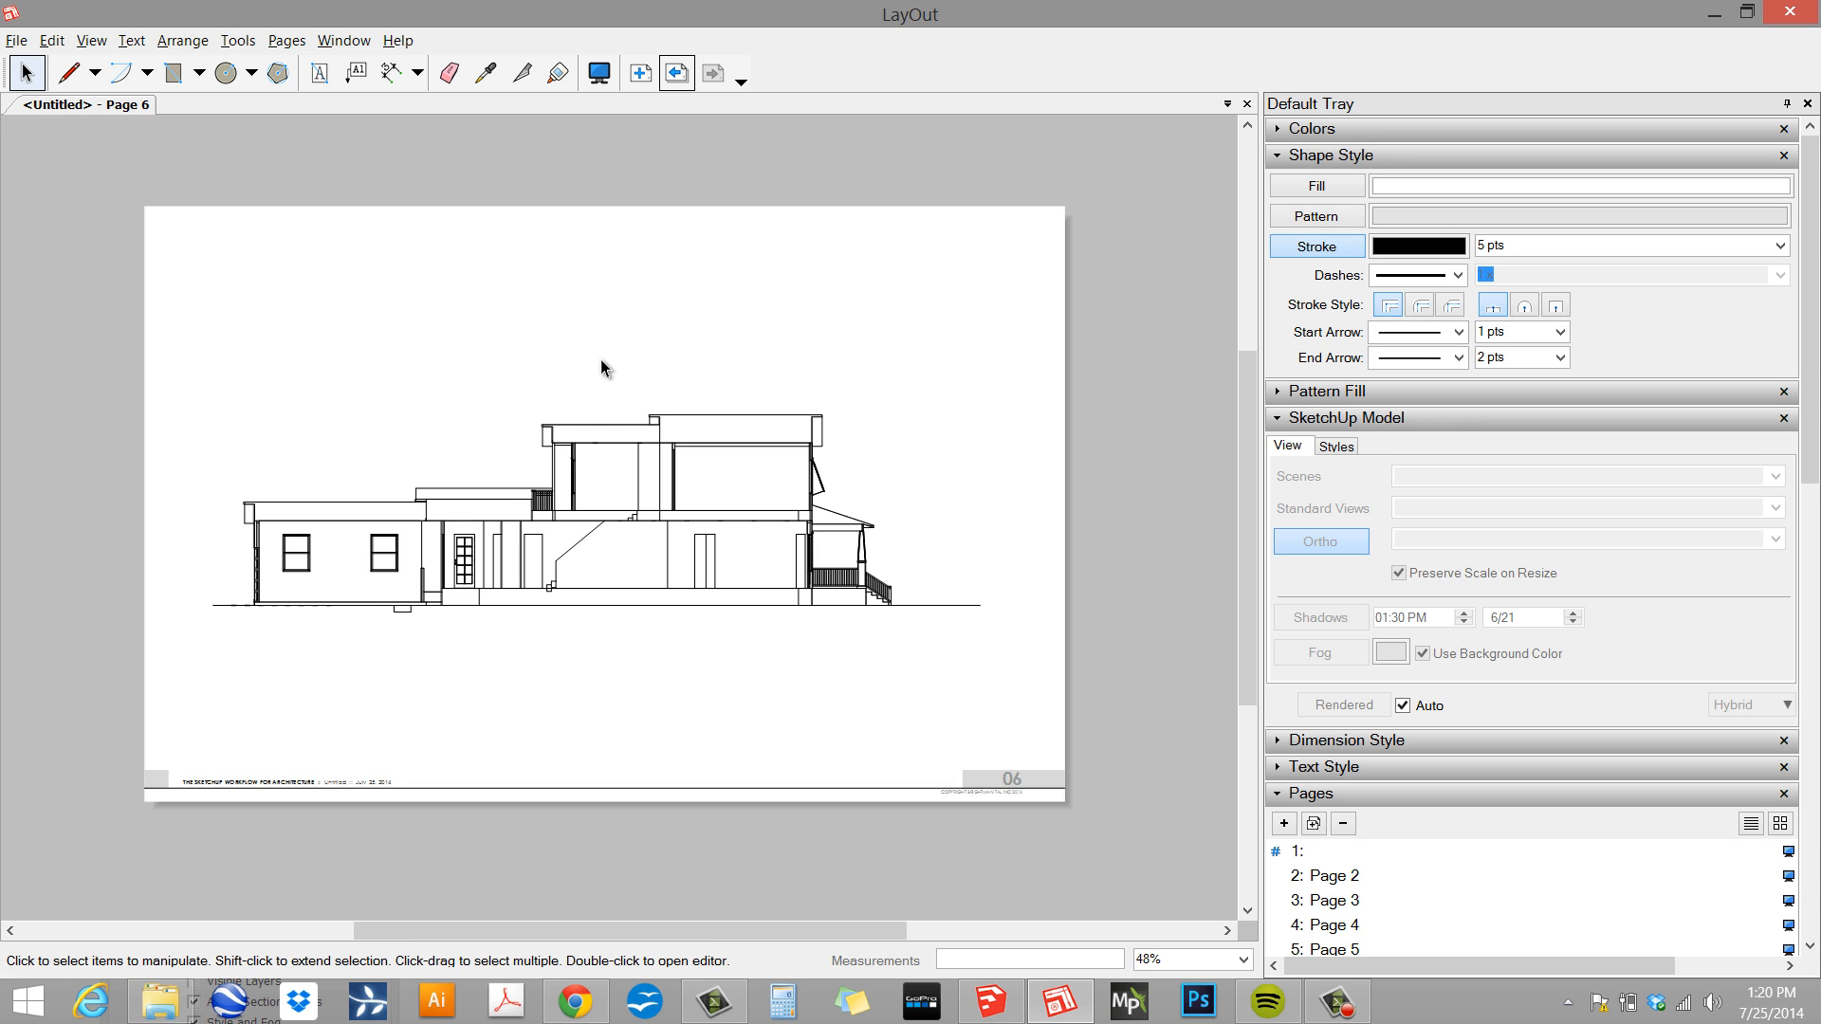
left_click(684, 81)
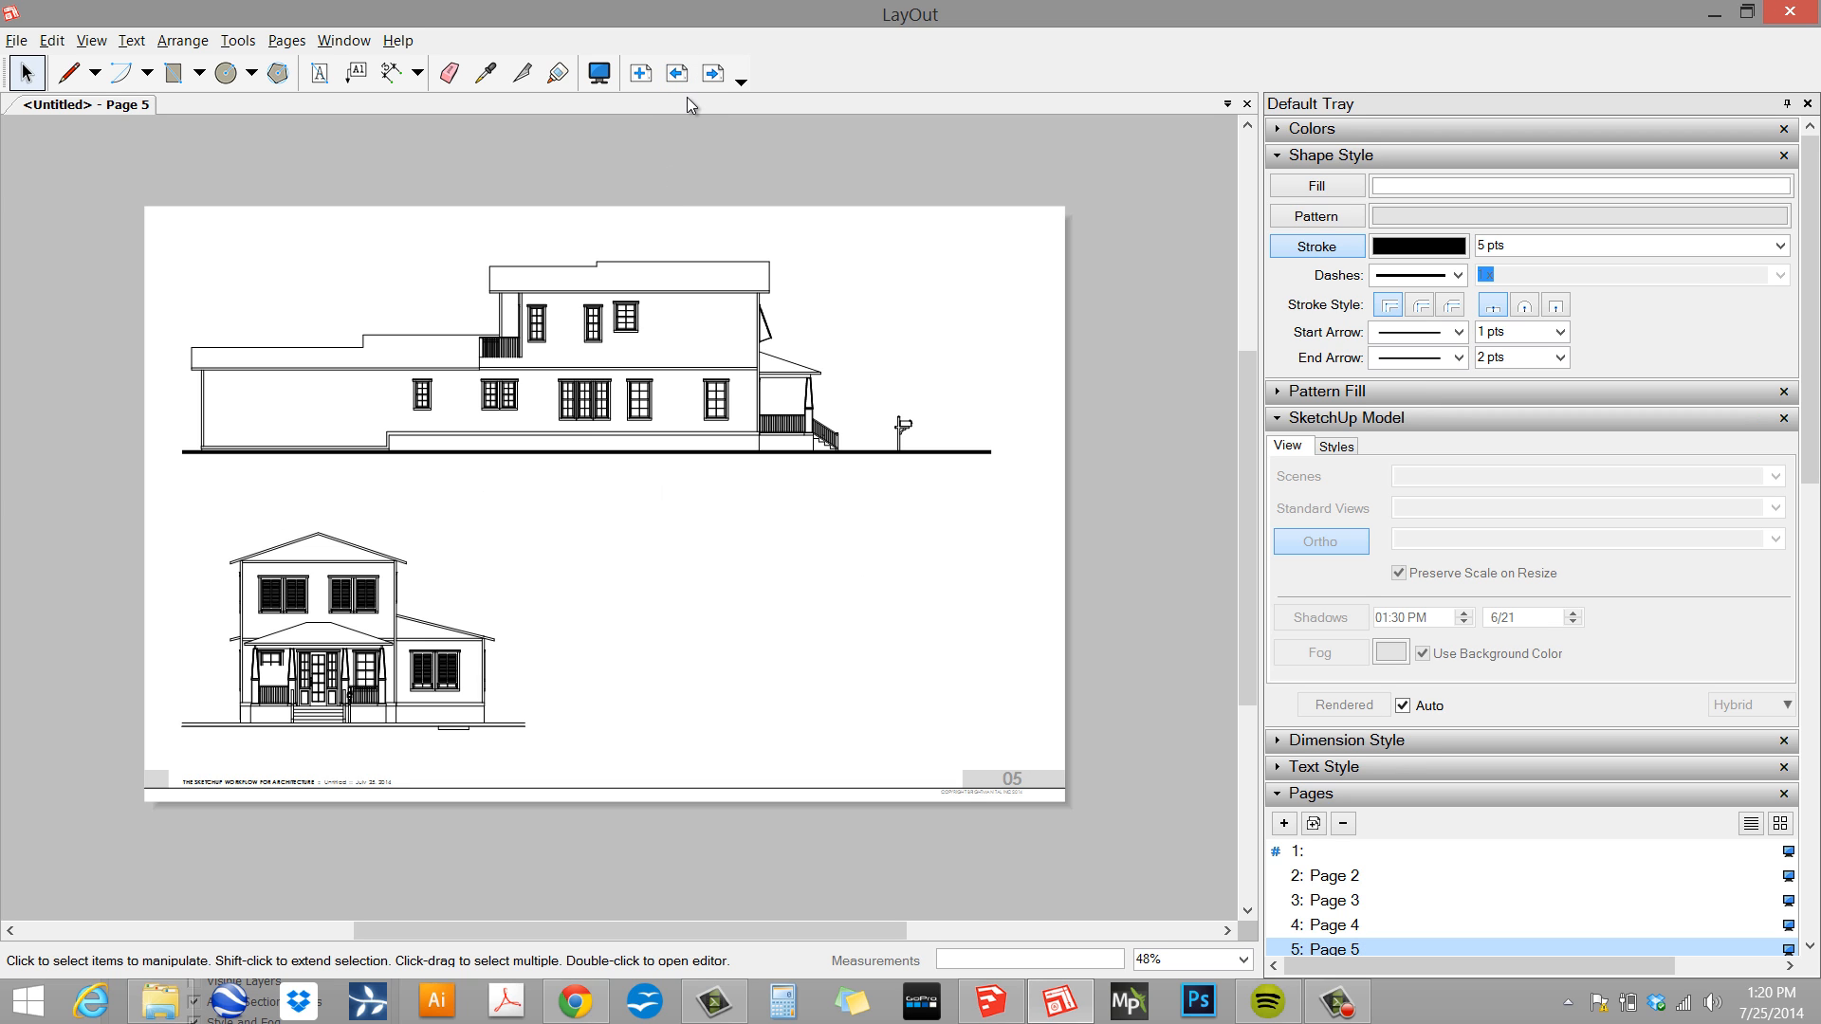
left_click(686, 81)
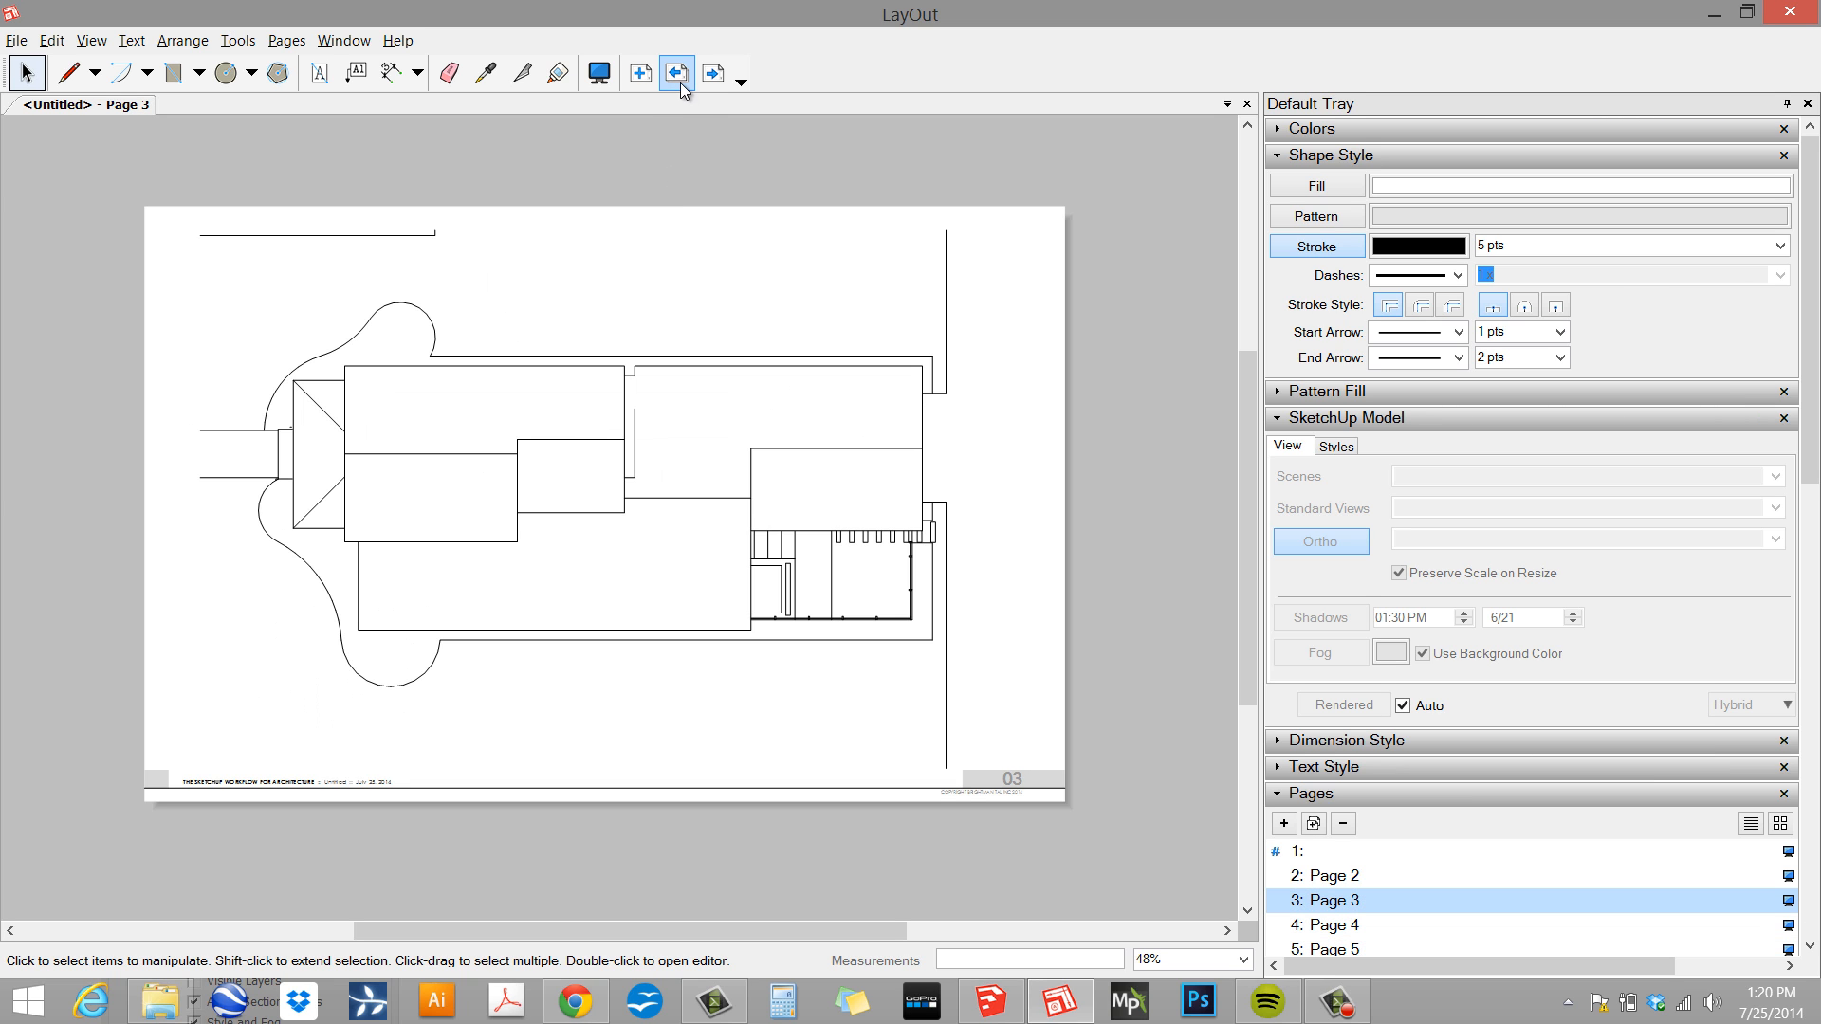
left_click(686, 79)
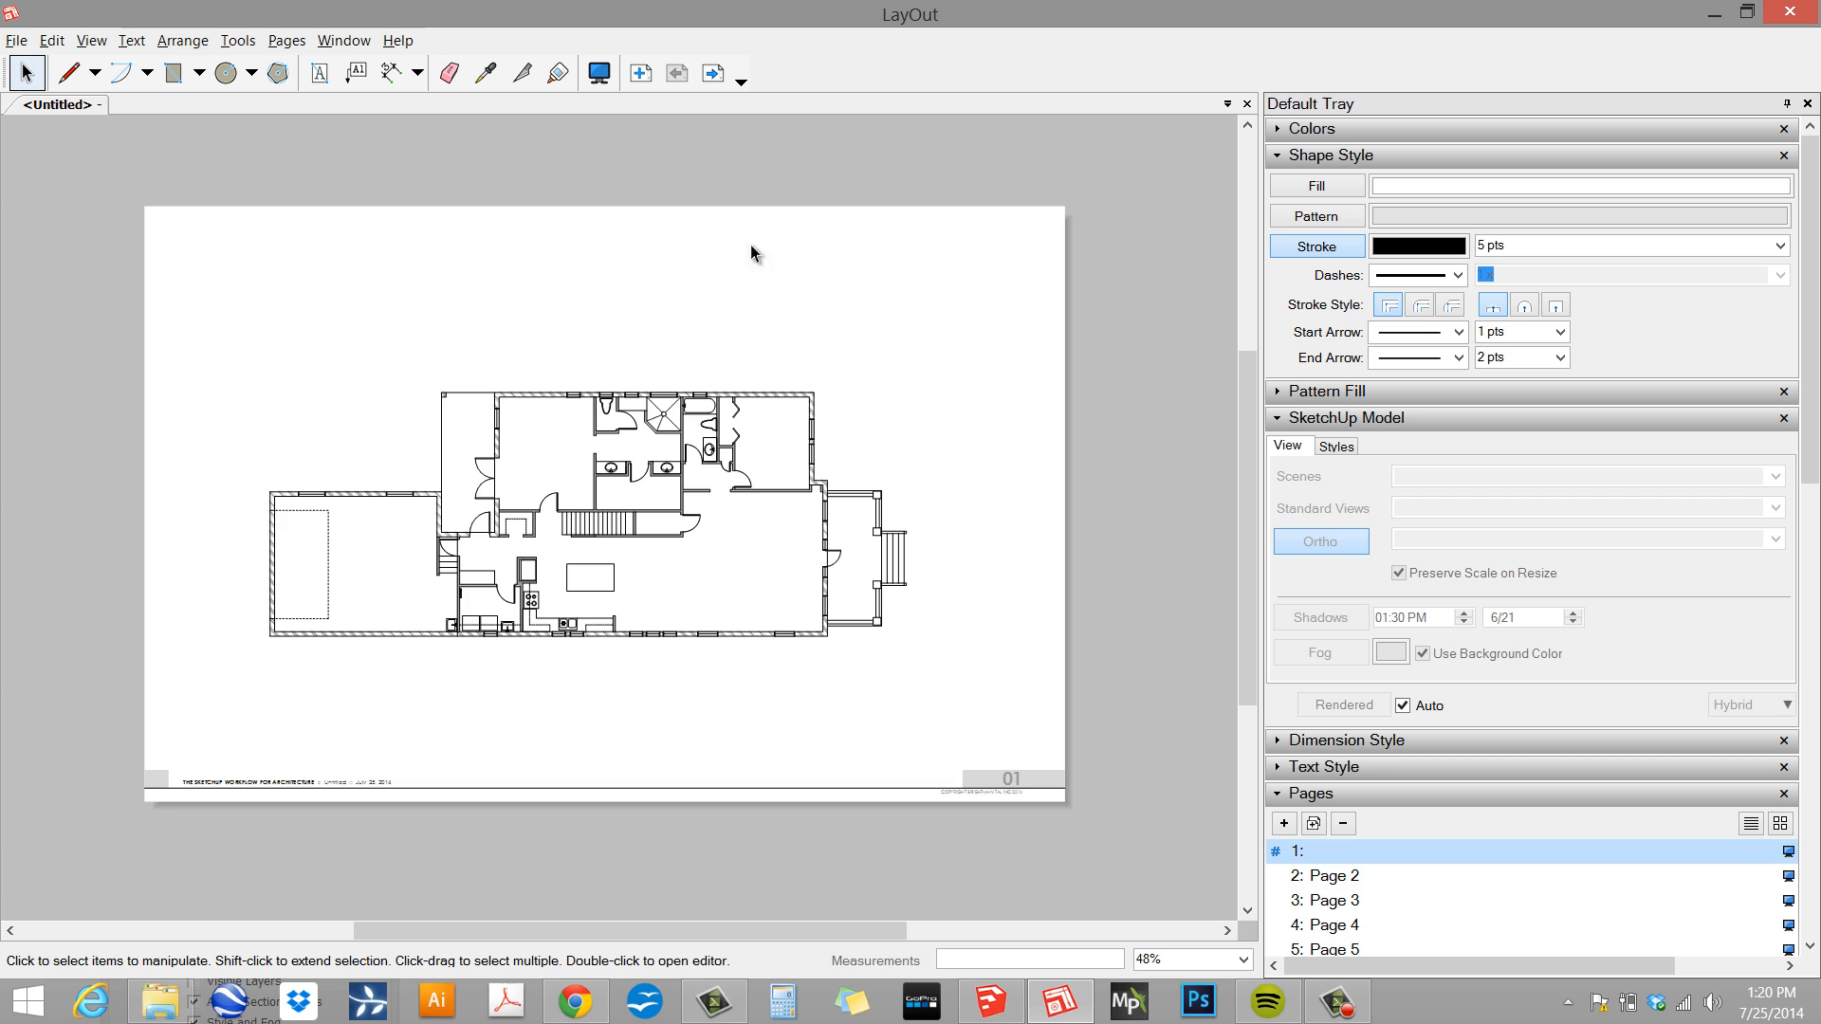
left_click(713, 73)
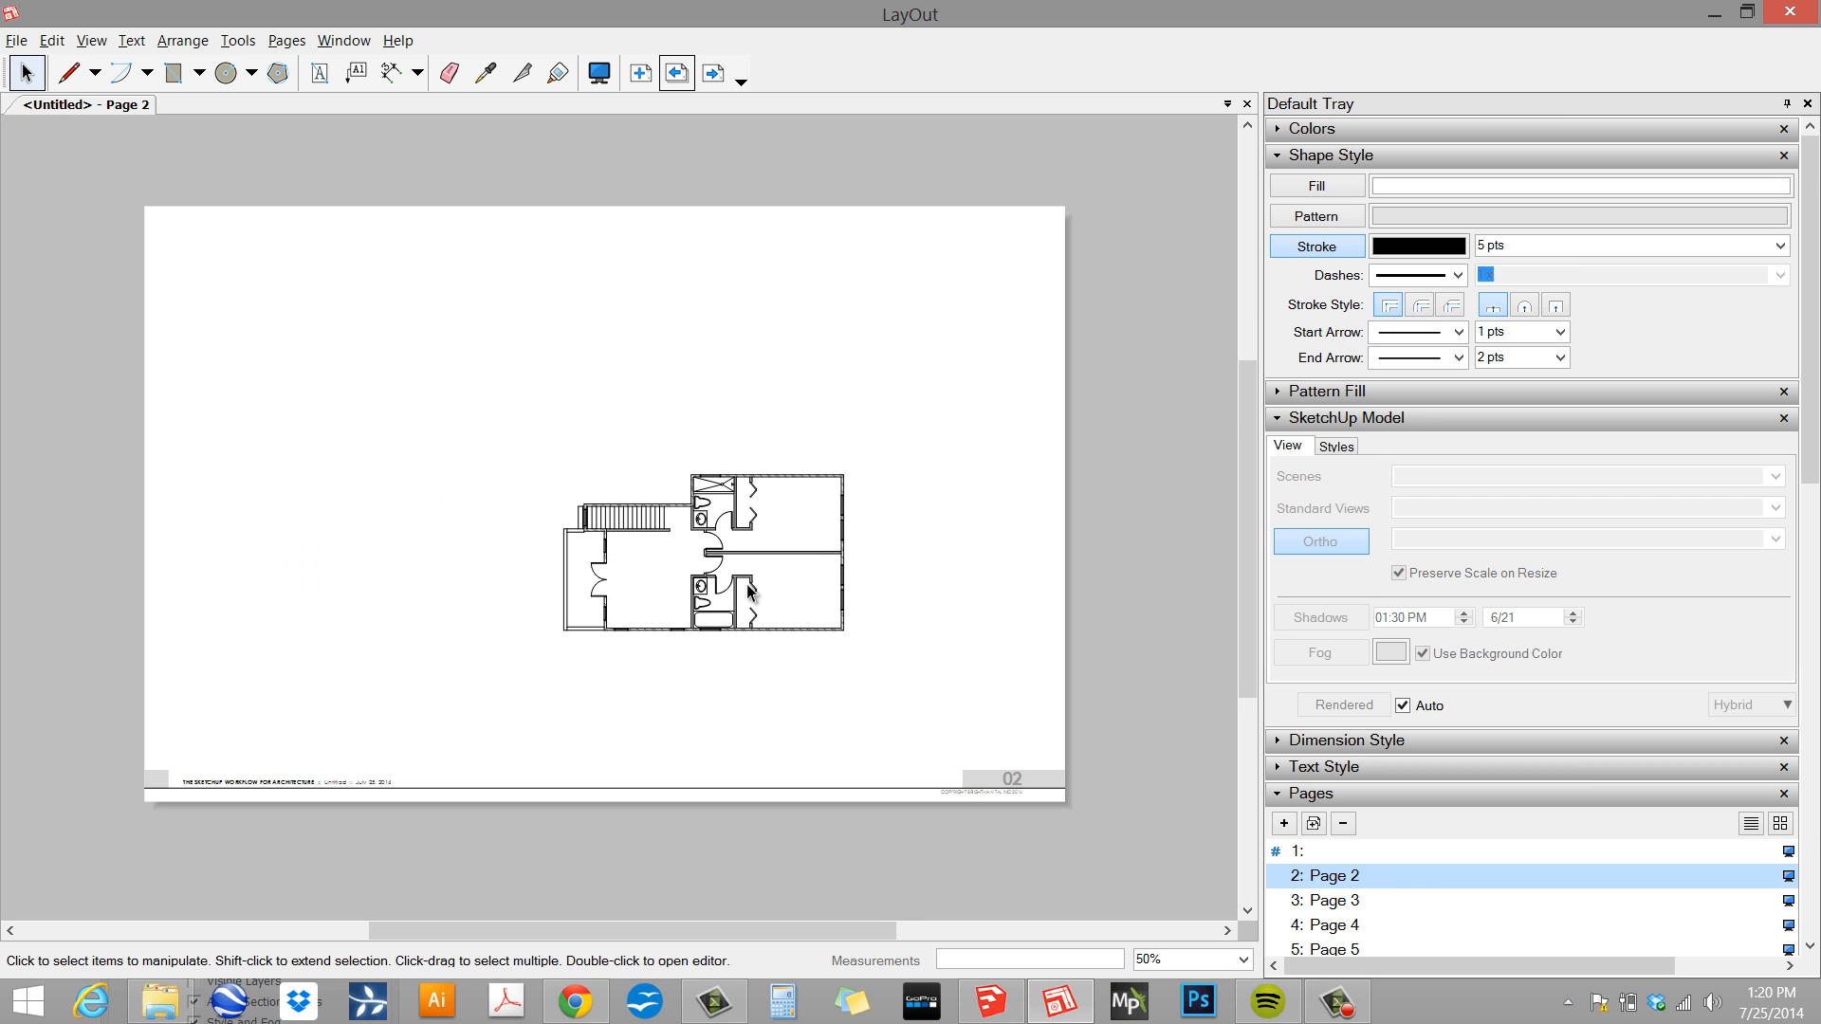
scroll(799, 539, "up", 5)
scroll(747, 470, "down", 5)
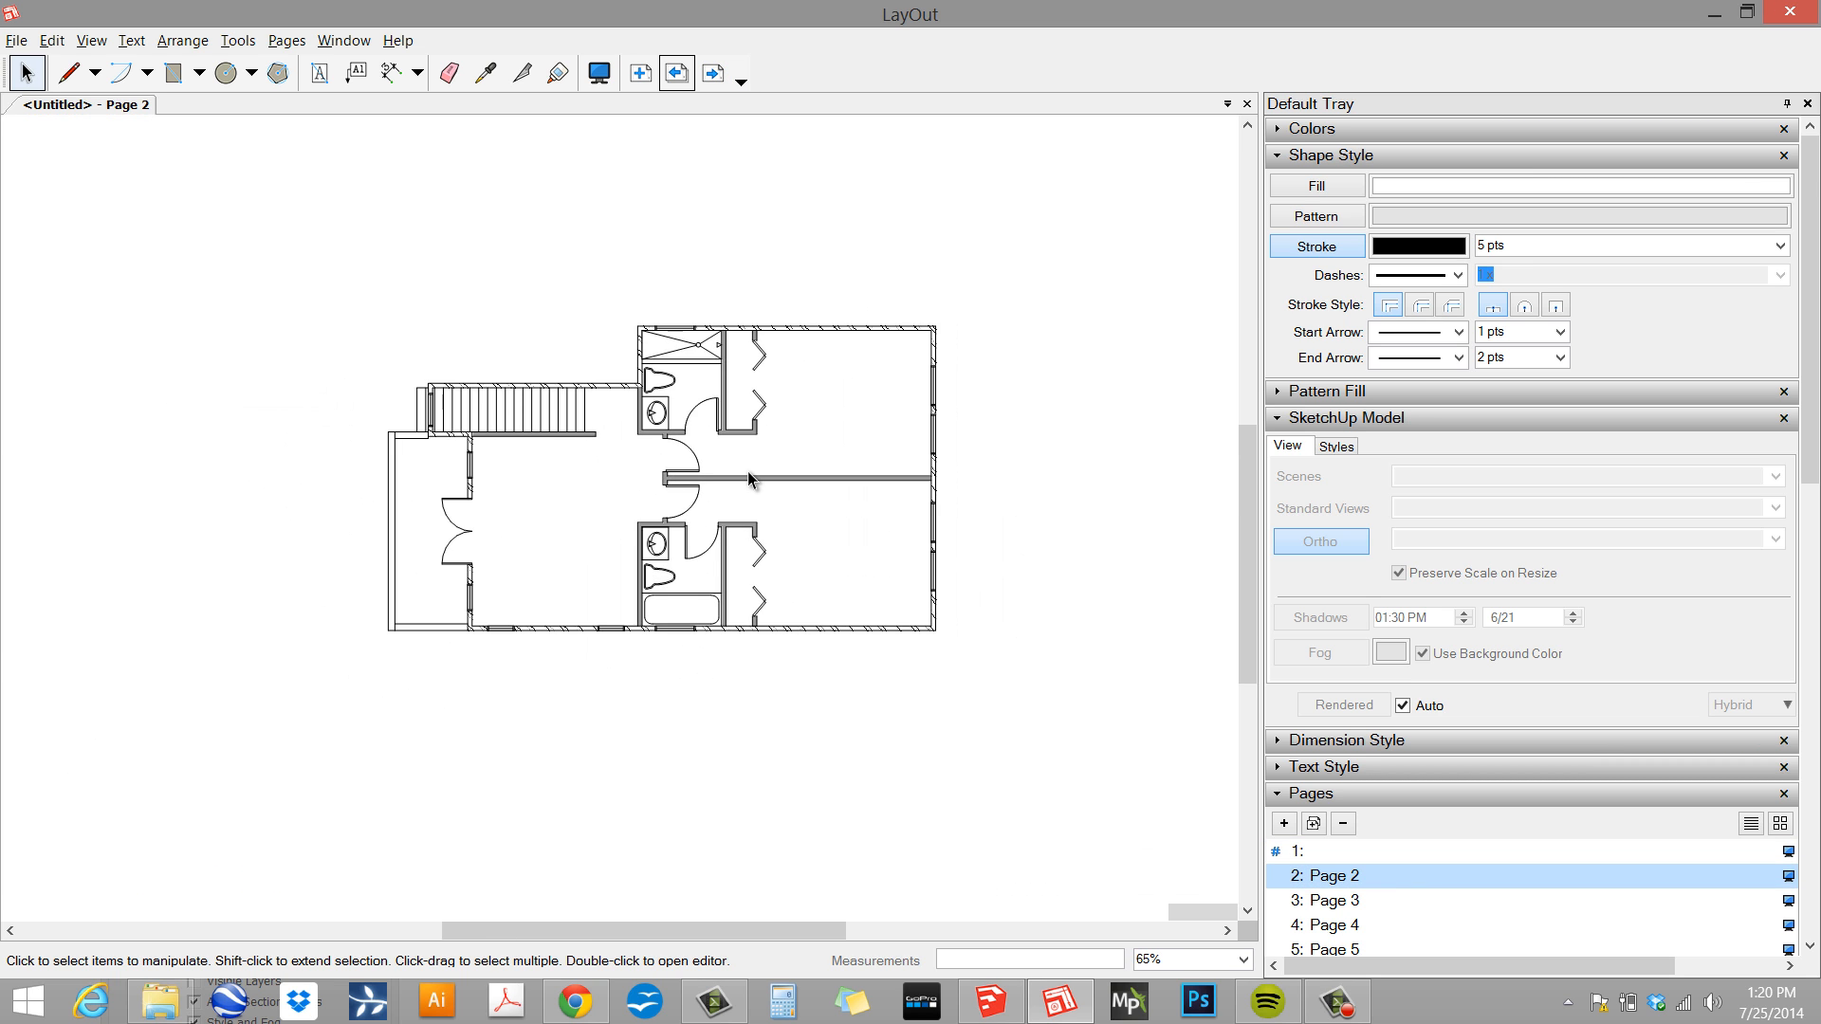
middle_click_drag(782, 487, 803, 526)
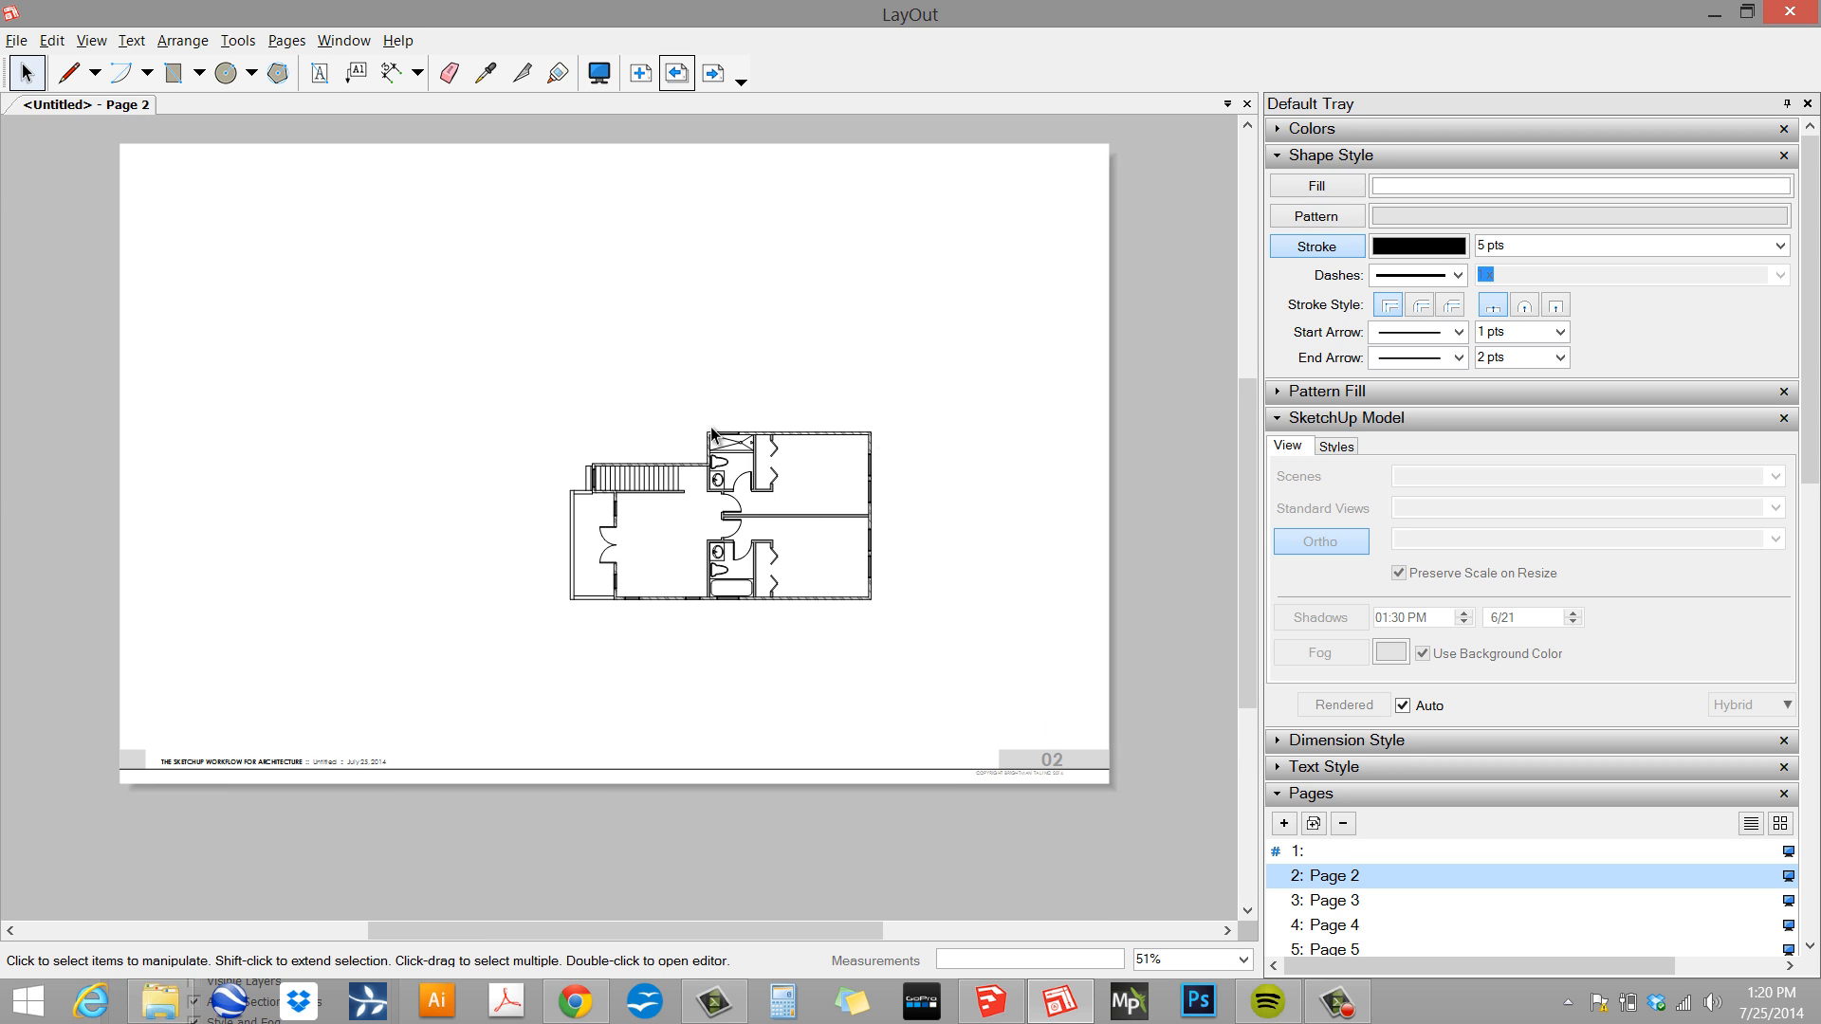
- Open the referenced model delete.skp for editing in SketchUp from the document's references and dismiss the load errors
left_click(991, 1001)
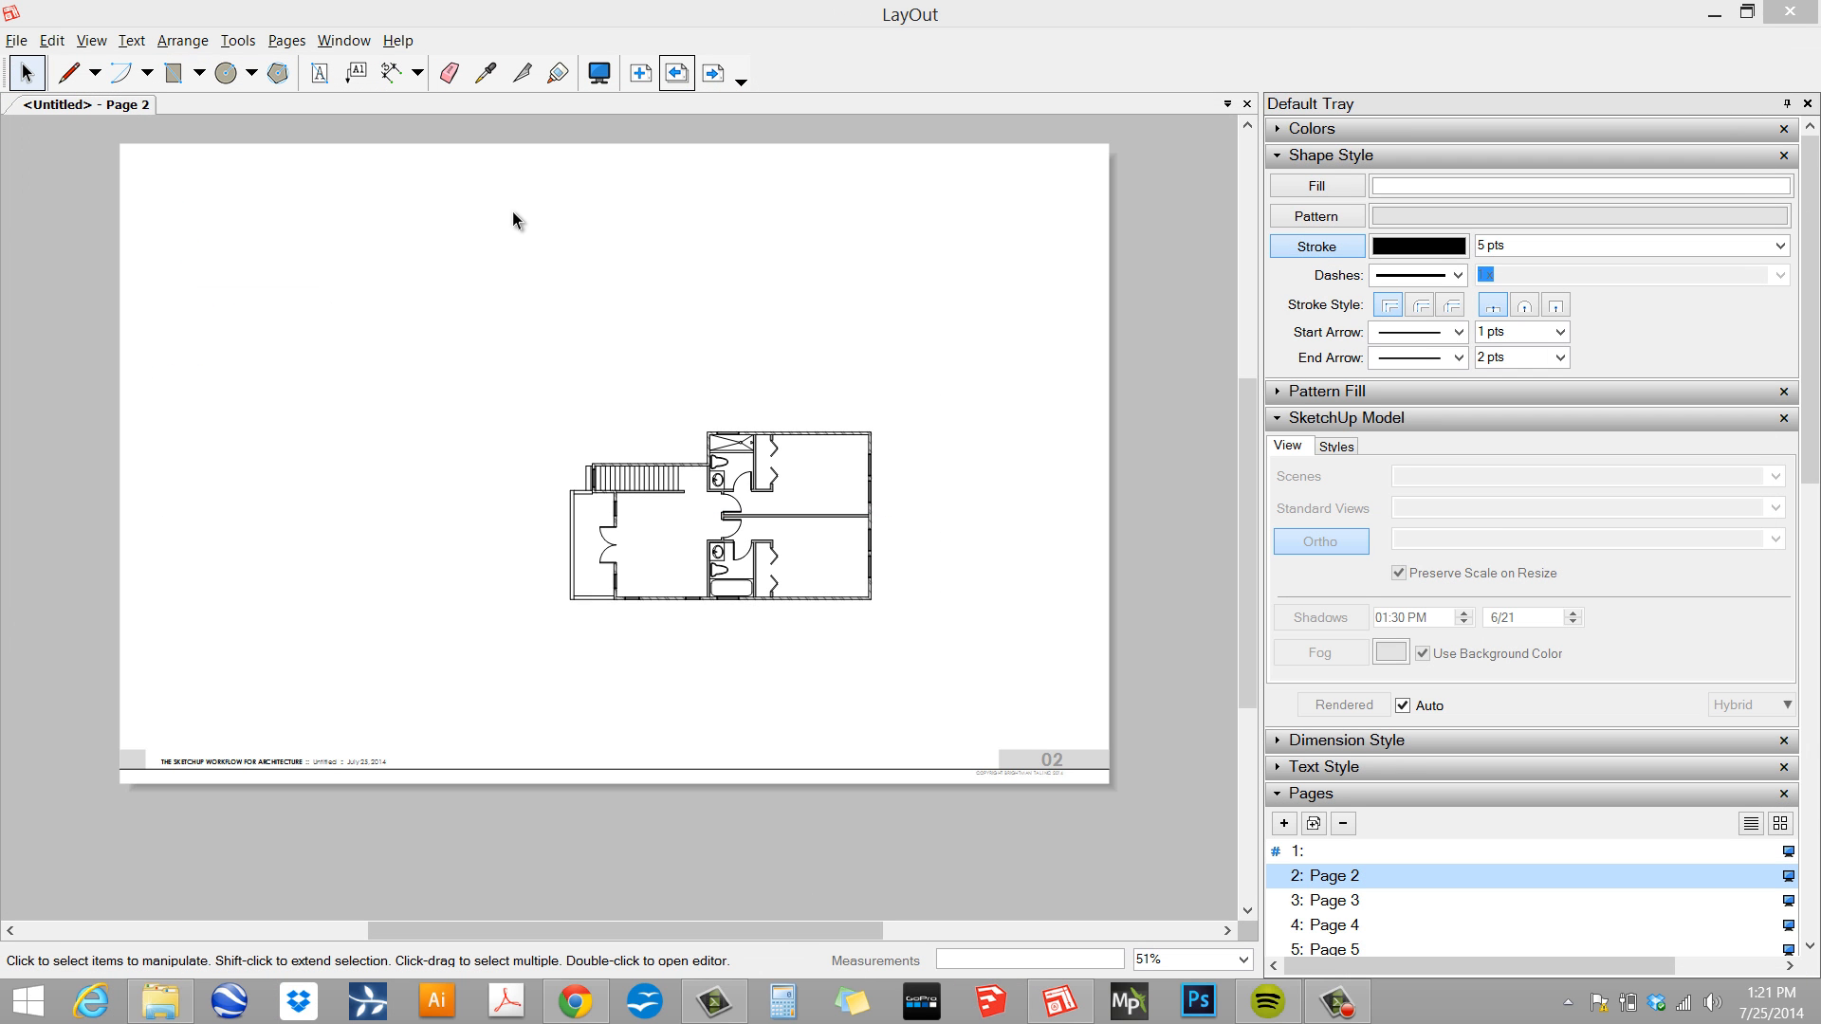
left_click(16, 40)
left_click(80, 340)
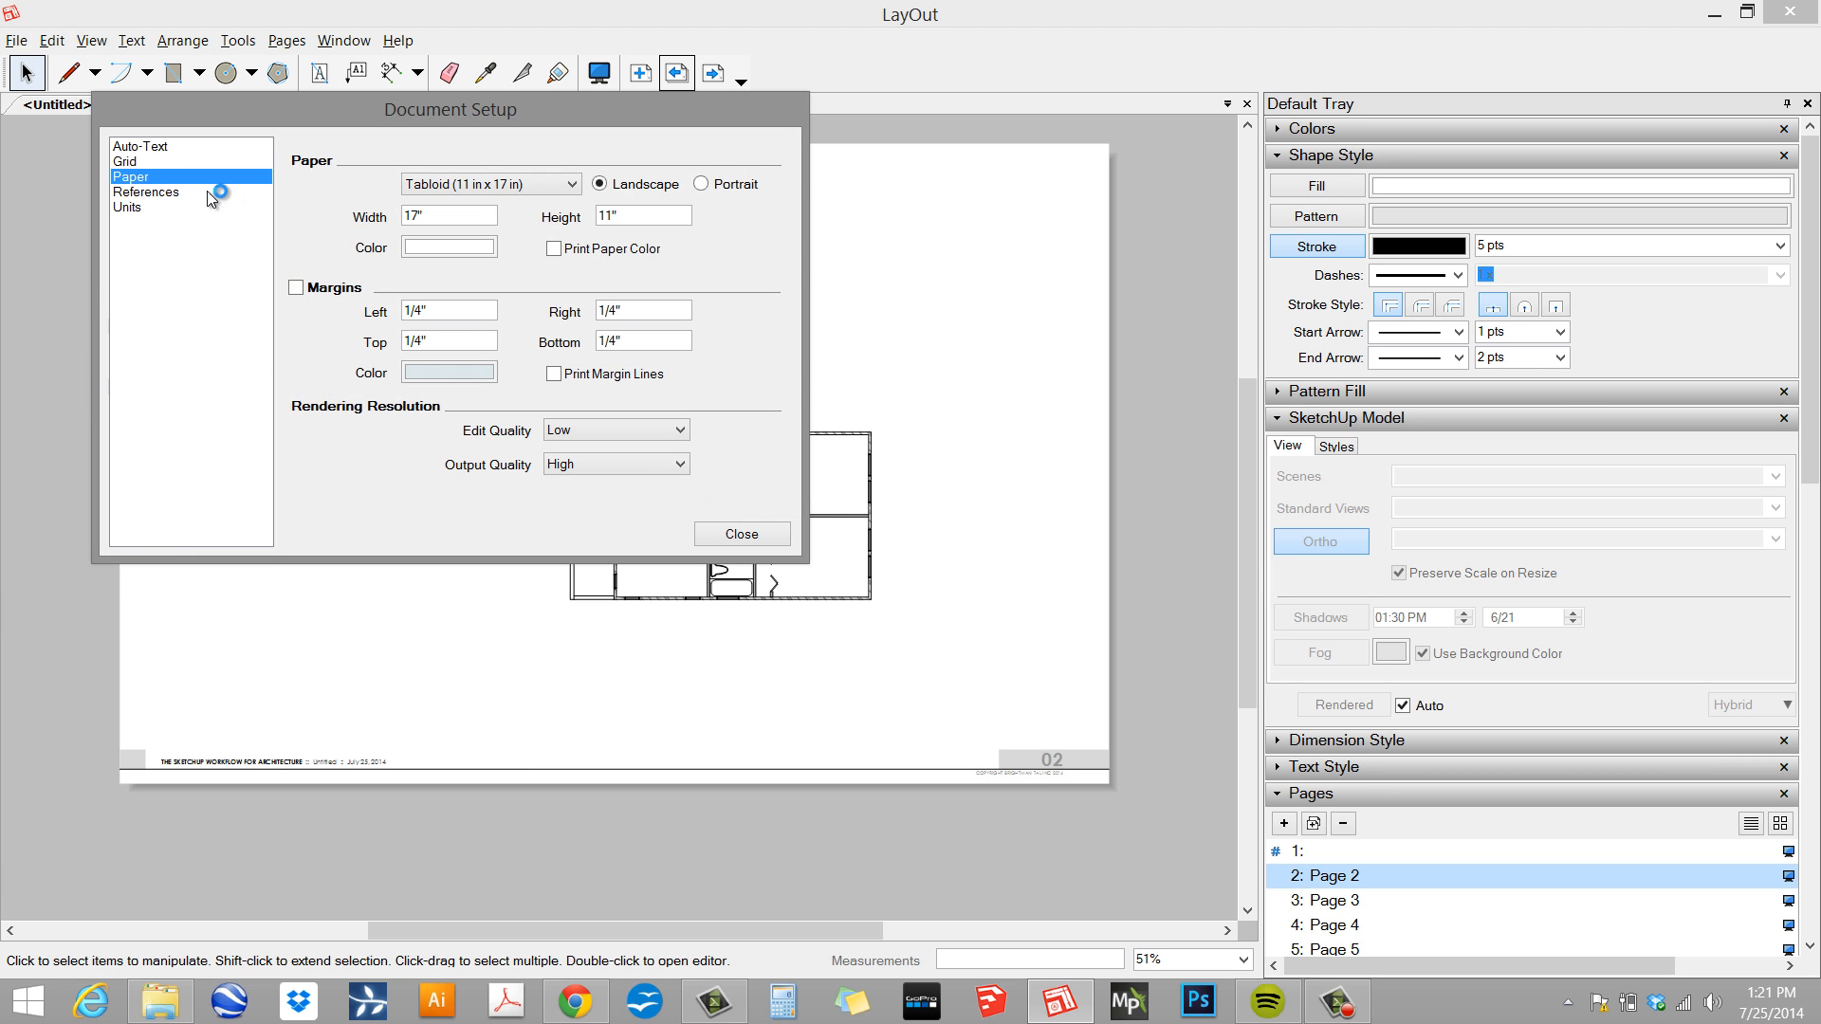
left_click(192, 192)
left_click(398, 199)
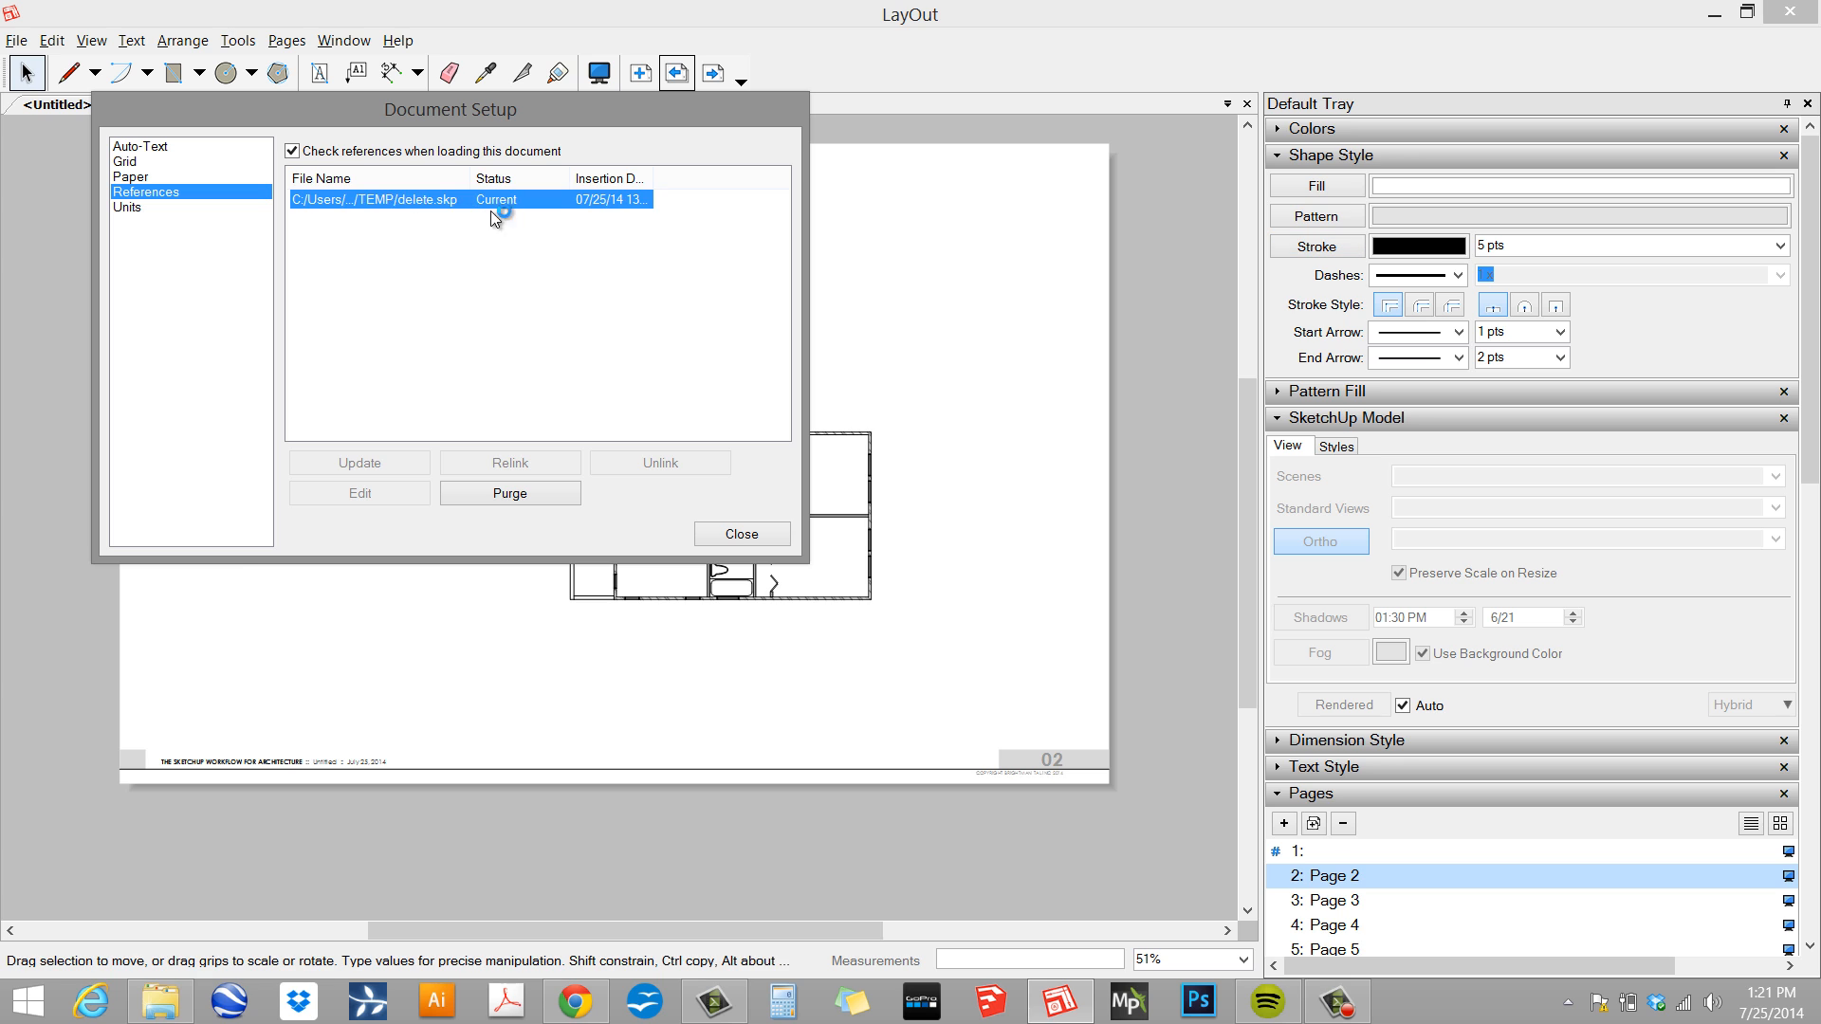
left_click_drag(424, 132, 1370, 132)
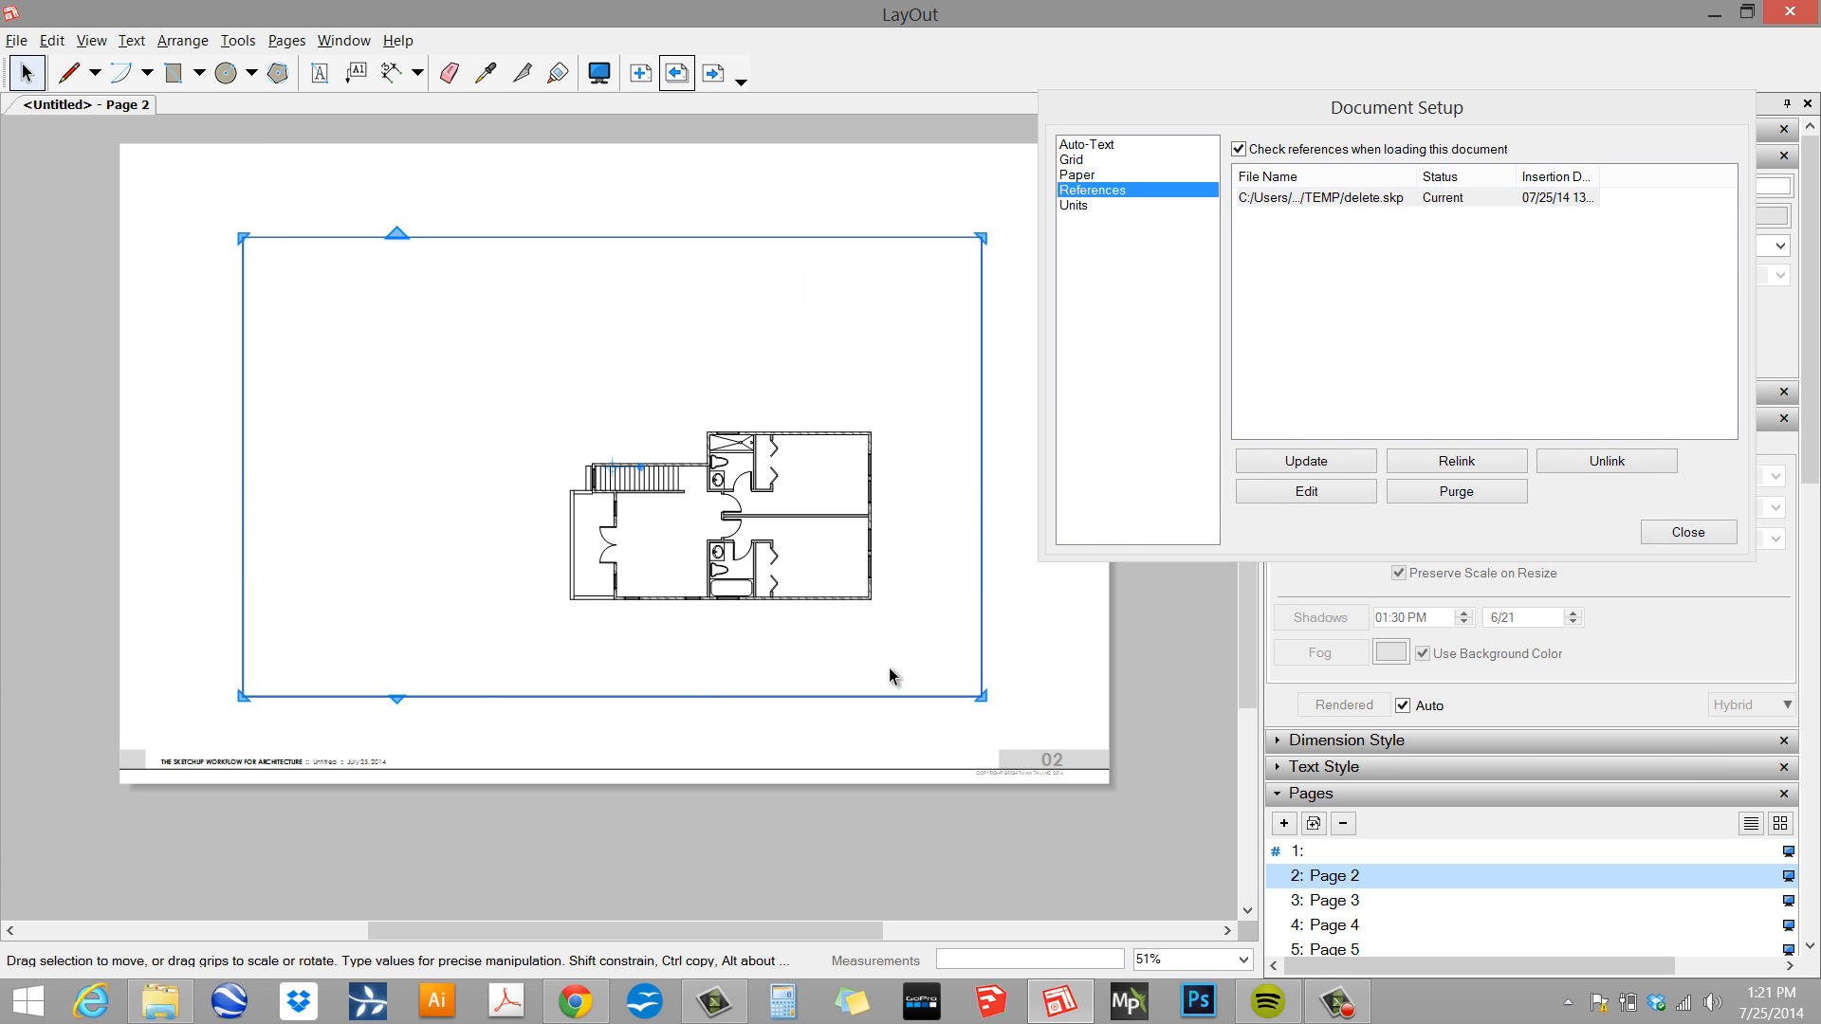
left_click(1345, 494)
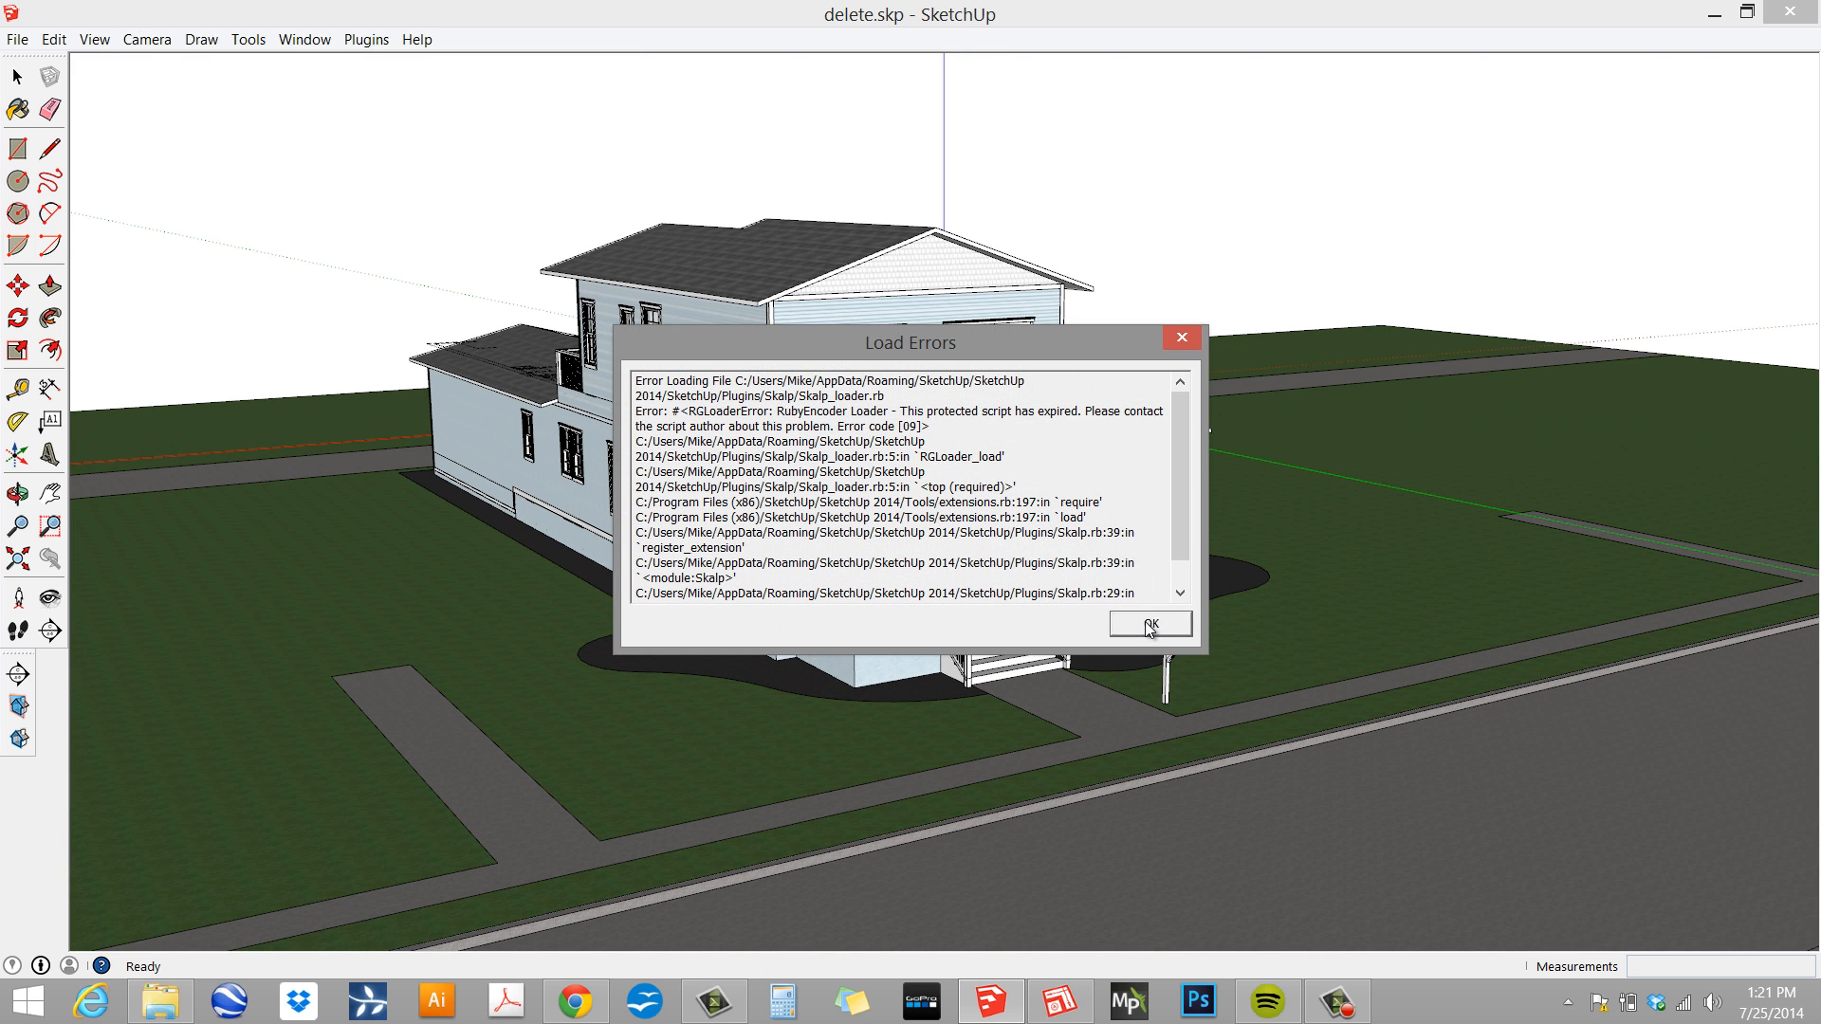
left_click(1148, 623)
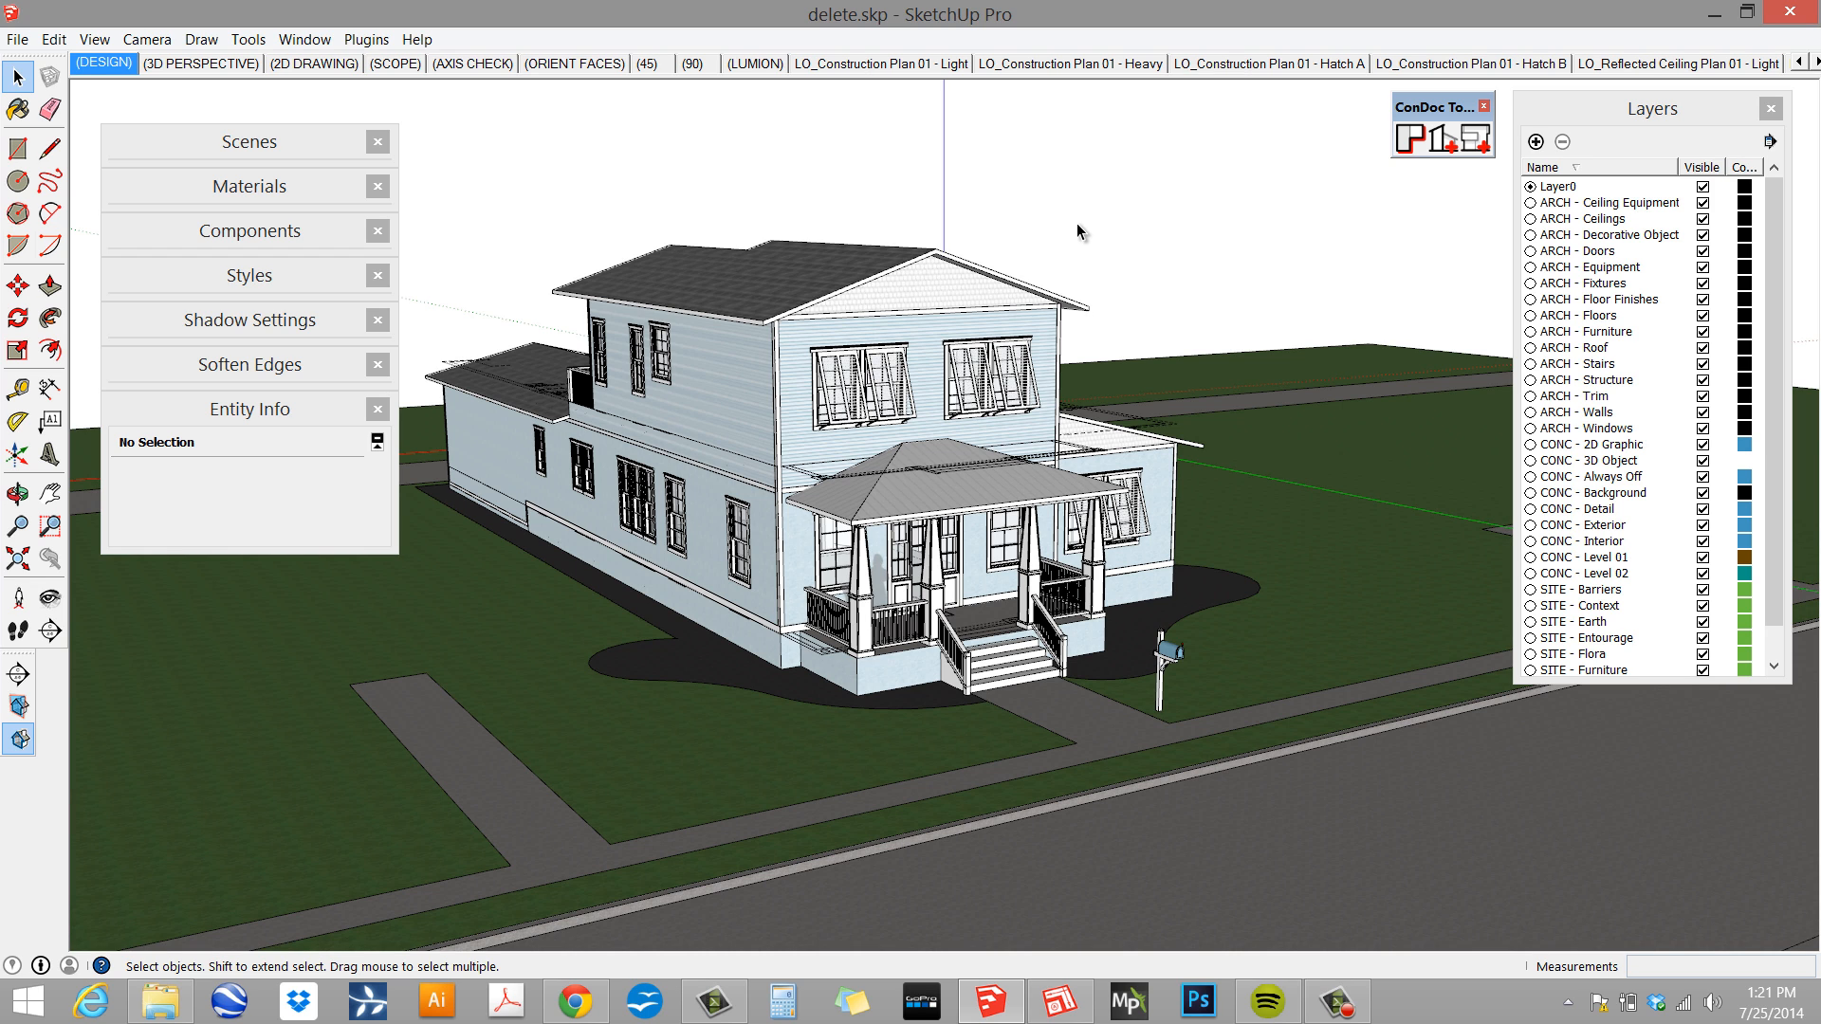
- Find and activate the scene LO_Construction Plan 02 - Heavy in the house model
middle_click_drag(1231, 459, 1328, 446)
left_click(1815, 62)
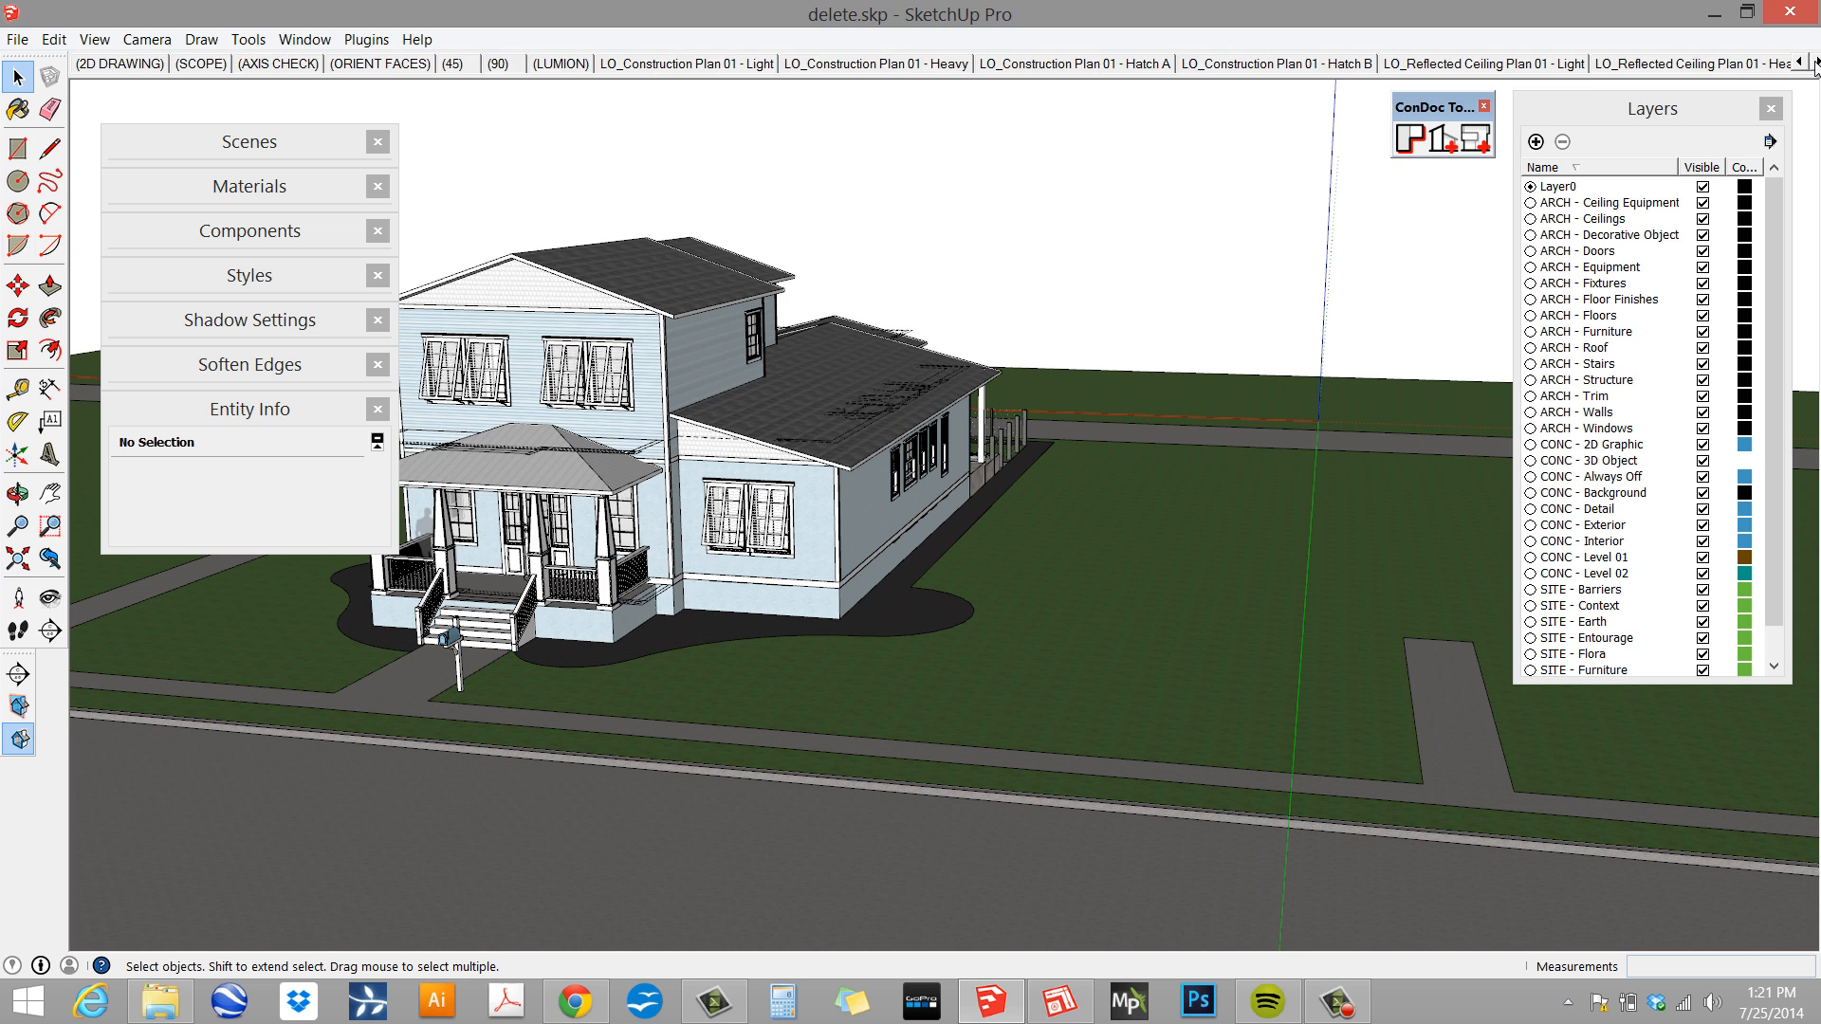
left_click(1815, 62)
left_click(1816, 63)
left_click(1815, 63)
left_click(1815, 63)
left_click(1816, 63)
left_click(1816, 63)
left_click(1816, 63)
left_click(1816, 63)
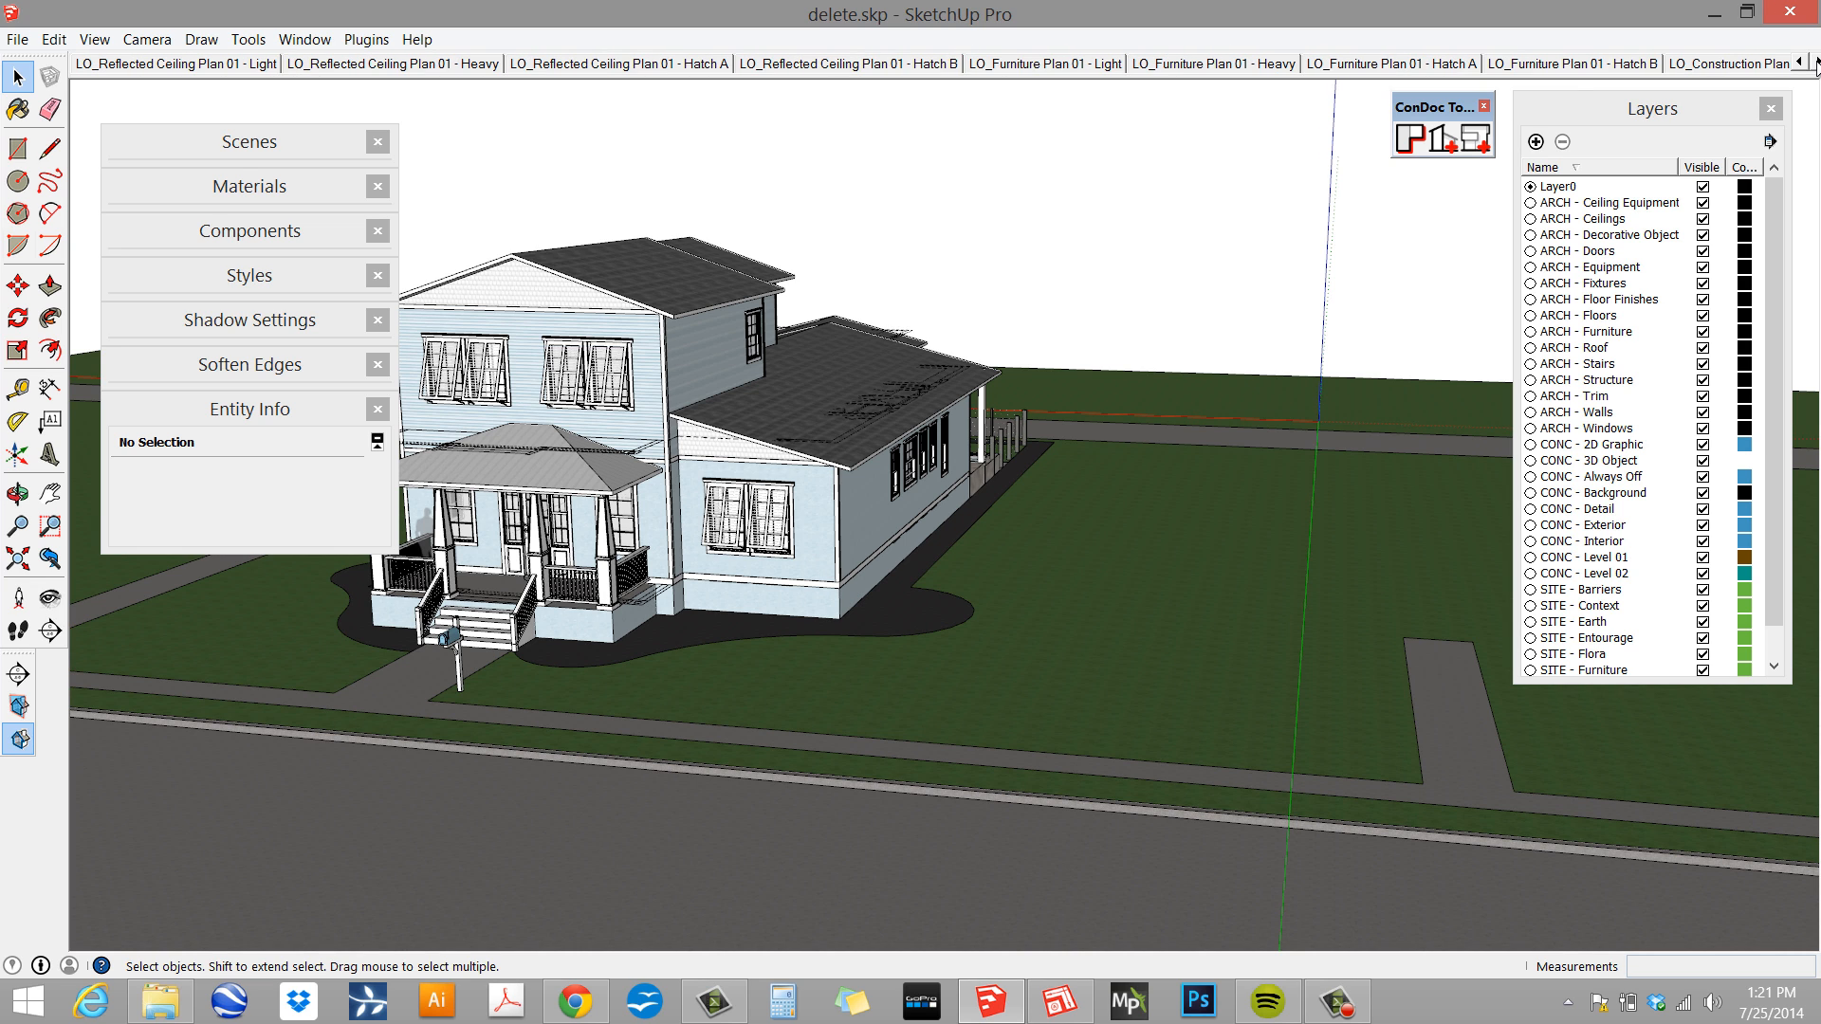
left_click(1816, 62)
left_click(1817, 63)
left_click(1816, 62)
left_click(1816, 62)
left_click(1816, 63)
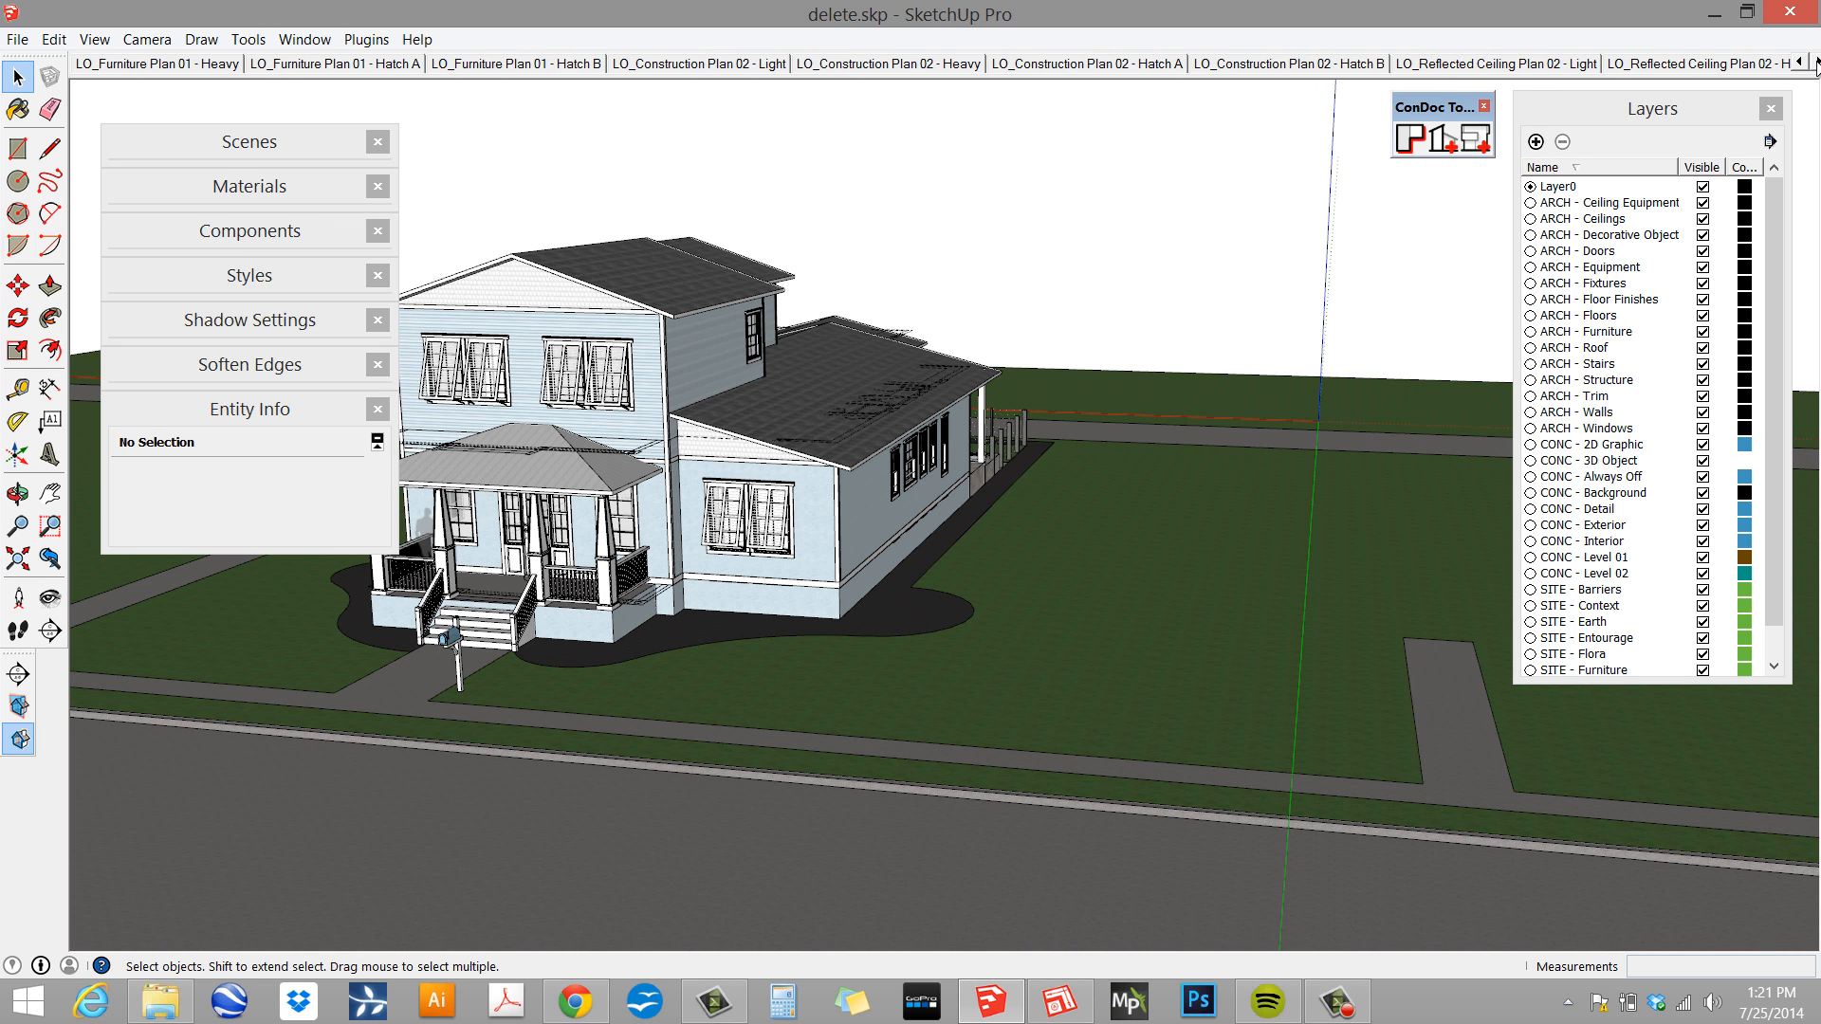
left_click(1816, 63)
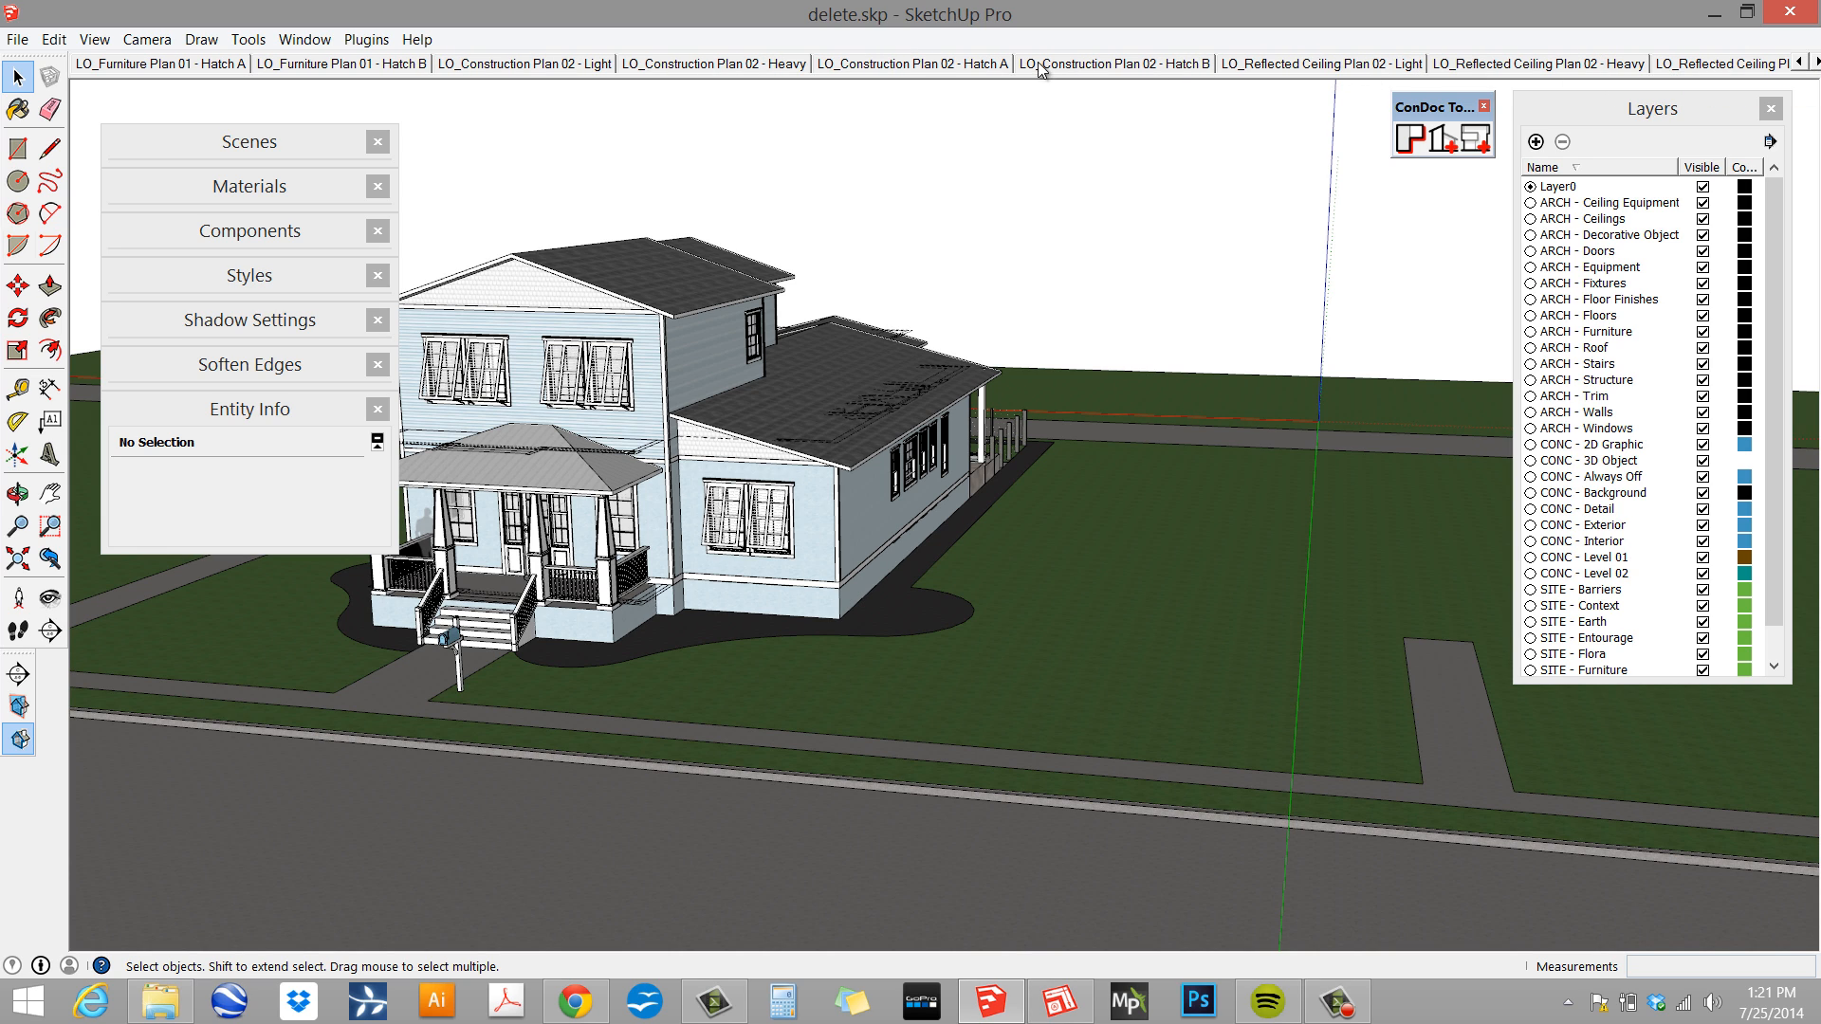
left_click(704, 65)
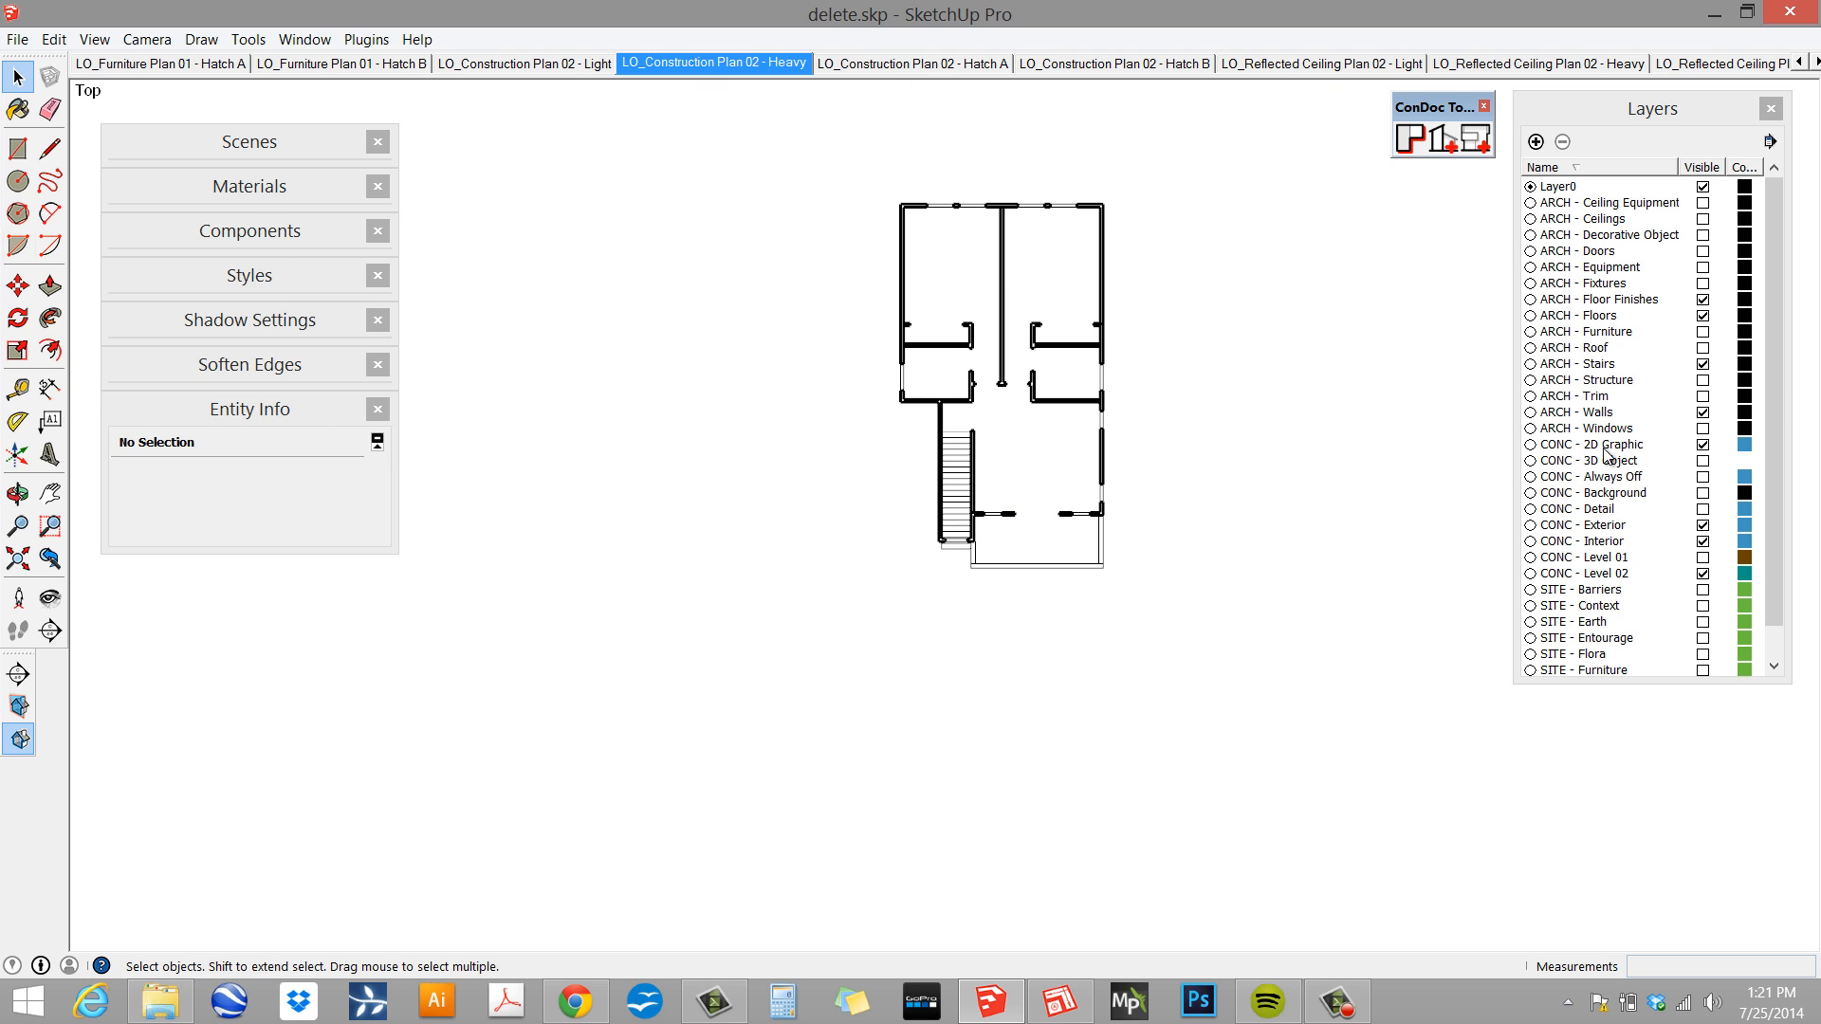
- Make the ARCH - Roof layer visible and update the LO_Construction Plan 02 - Heavy scene with it
left_click(1603, 351)
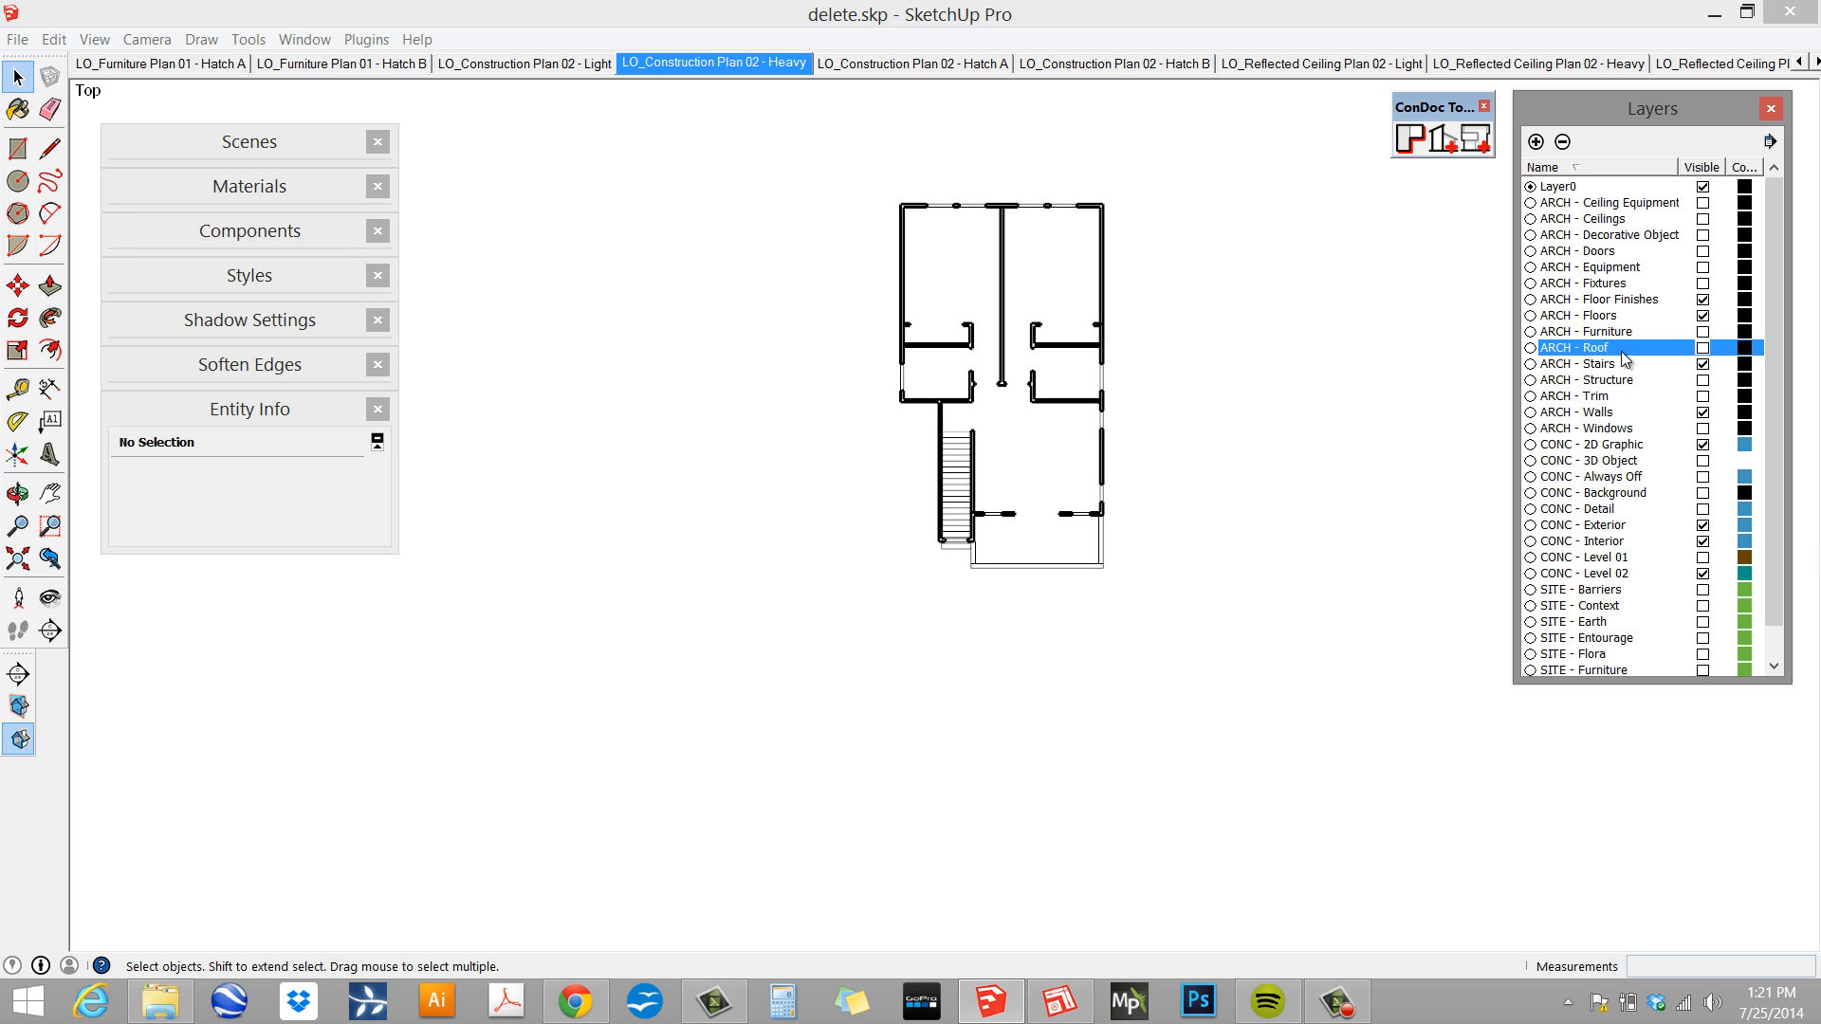
left_click(1703, 349)
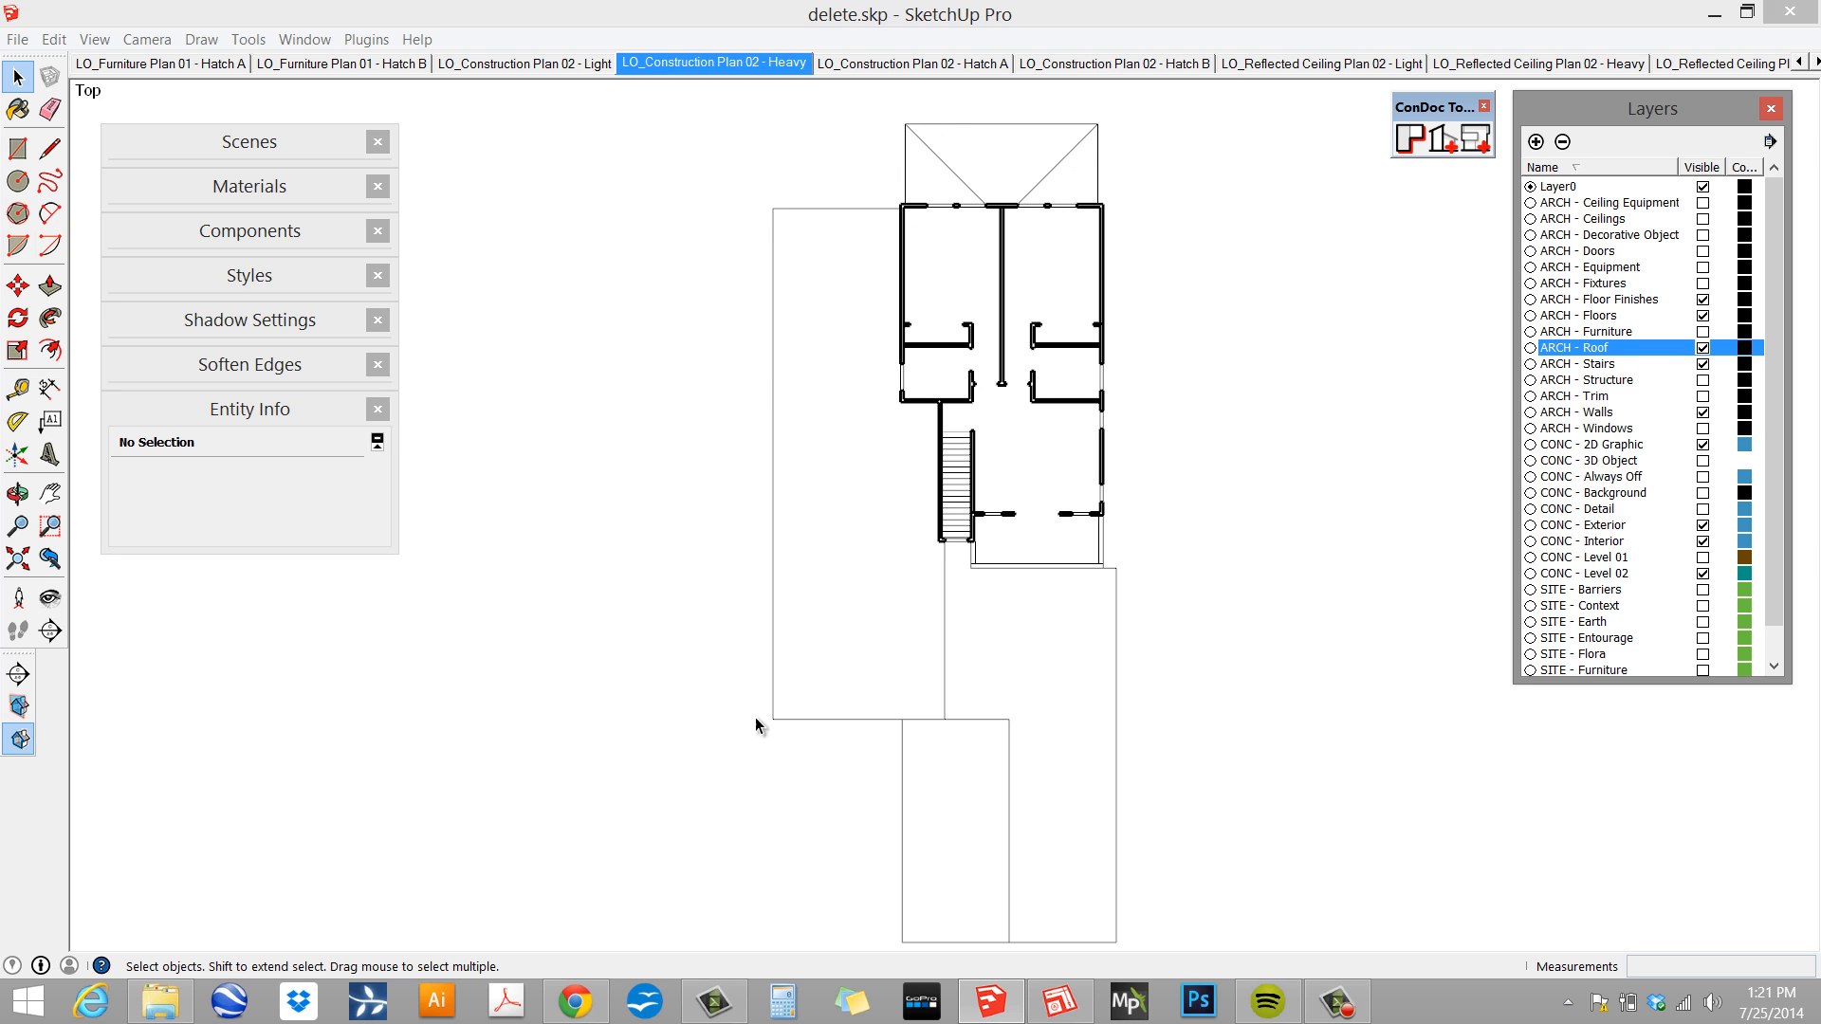
right_click(733, 63)
left_click(795, 152)
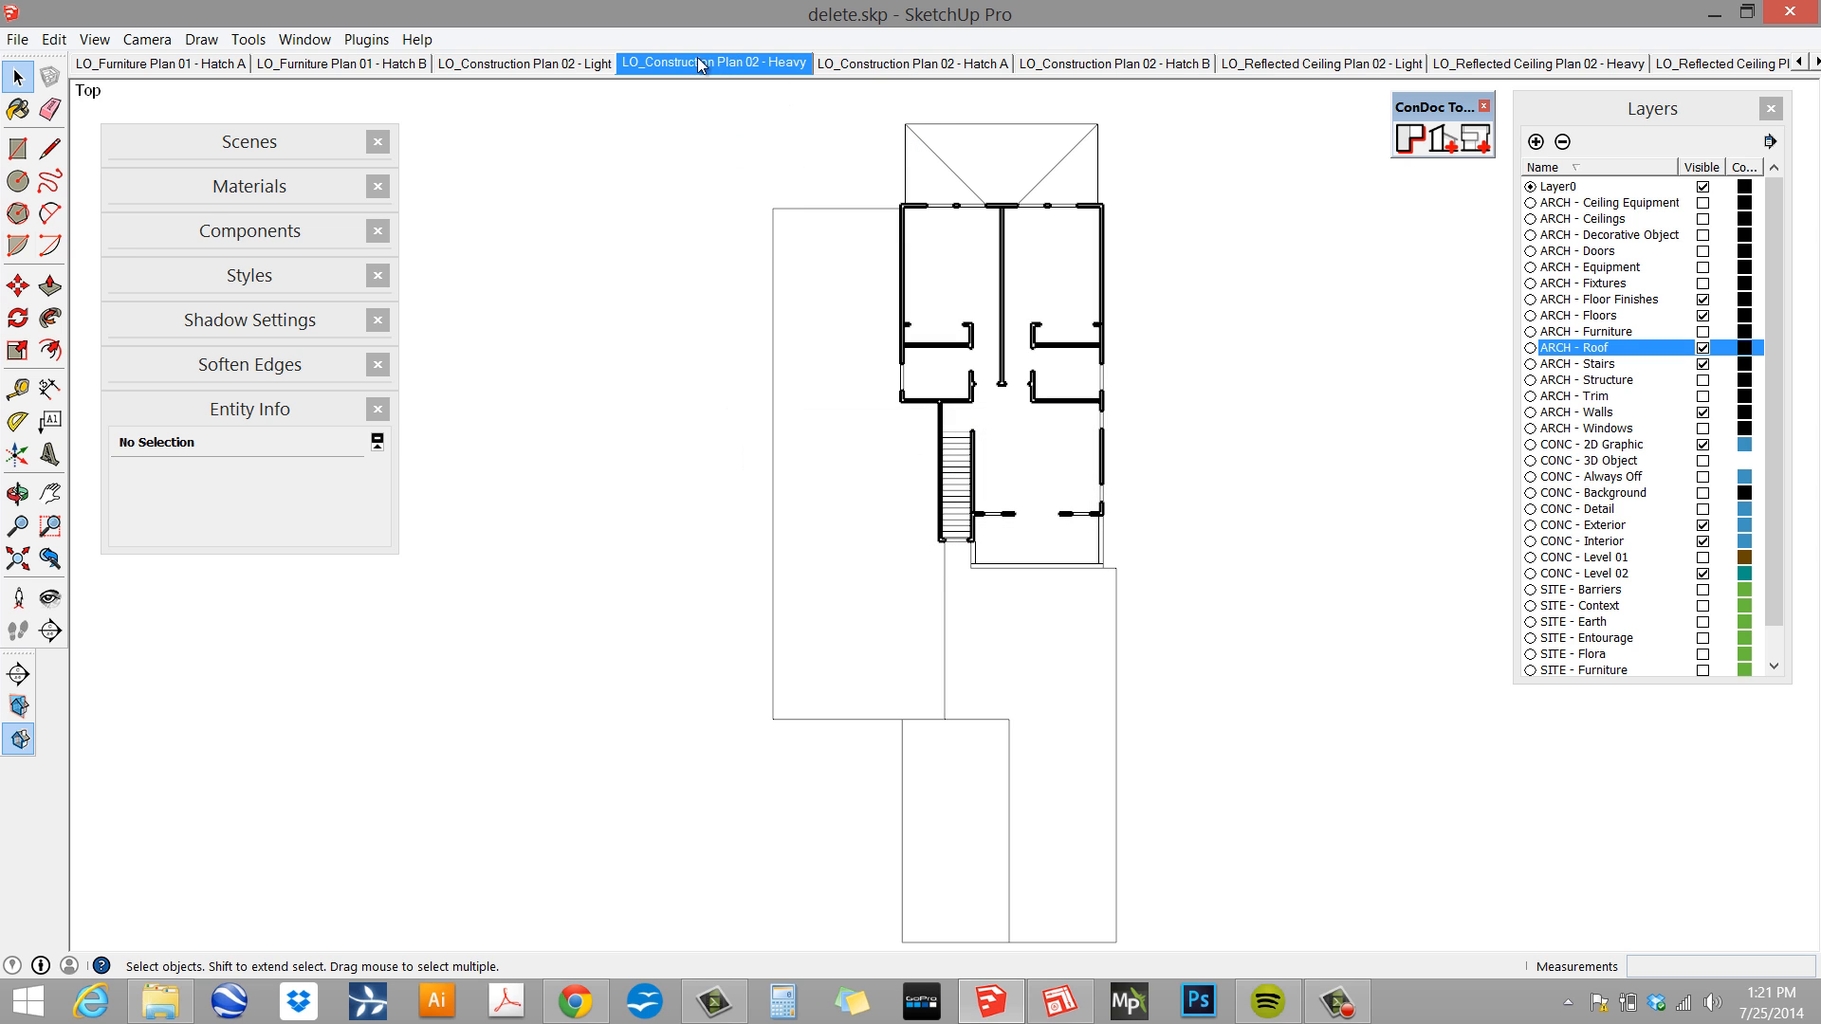
- Close SketchUp saving the changes to delete.skp, and close the document setup in LayOut
left_click(1788, 12)
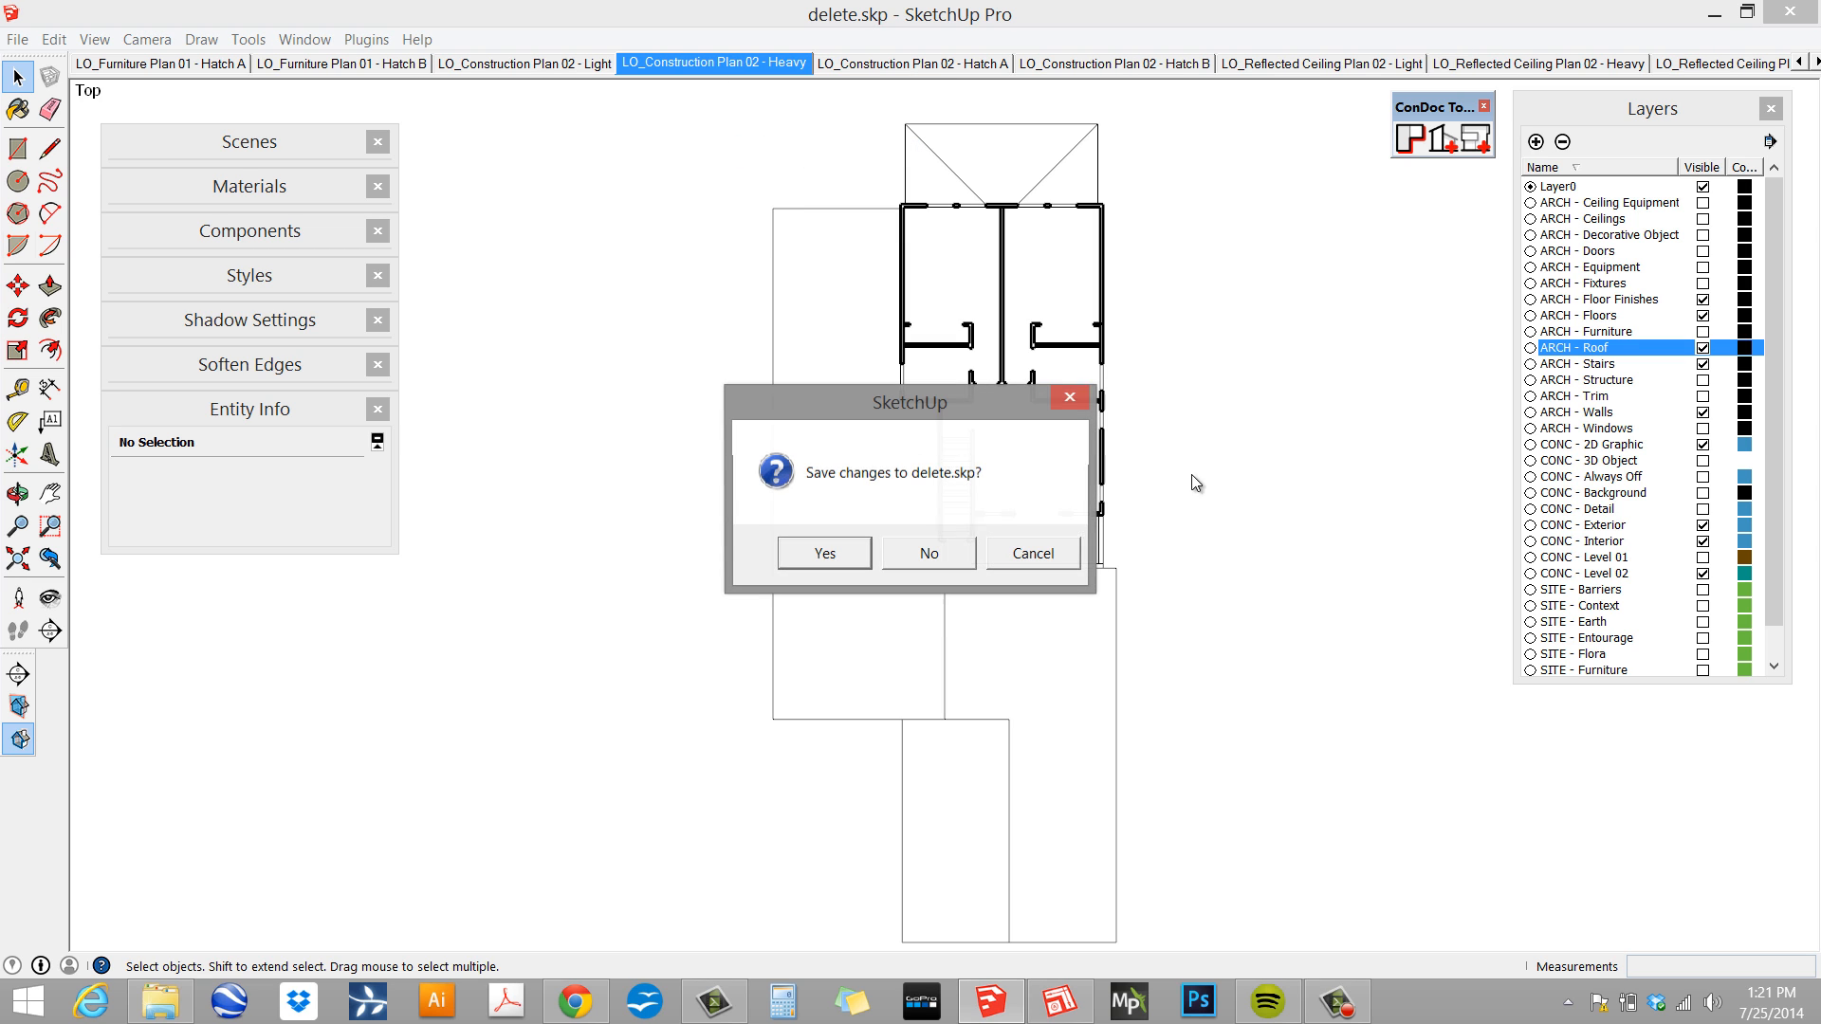
left_click(813, 552)
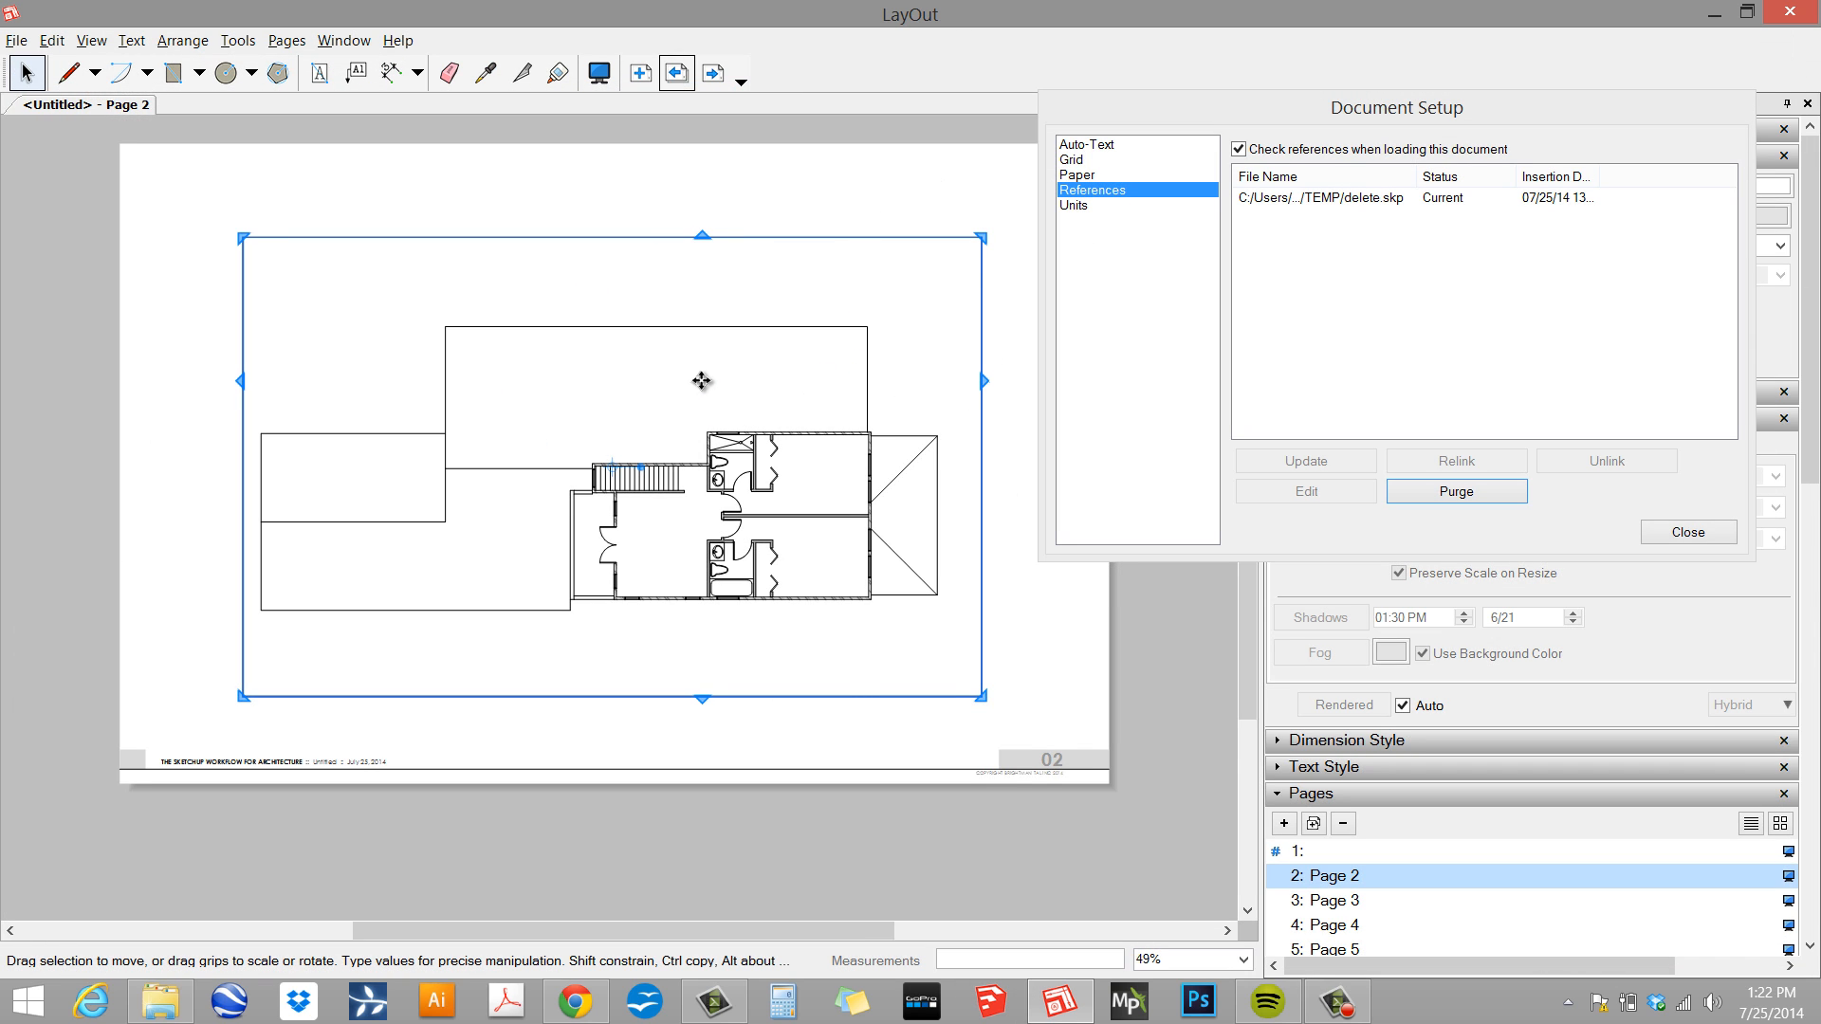
scroll(700, 383, "down", 2)
left_click(789, 165)
left_click(1671, 536)
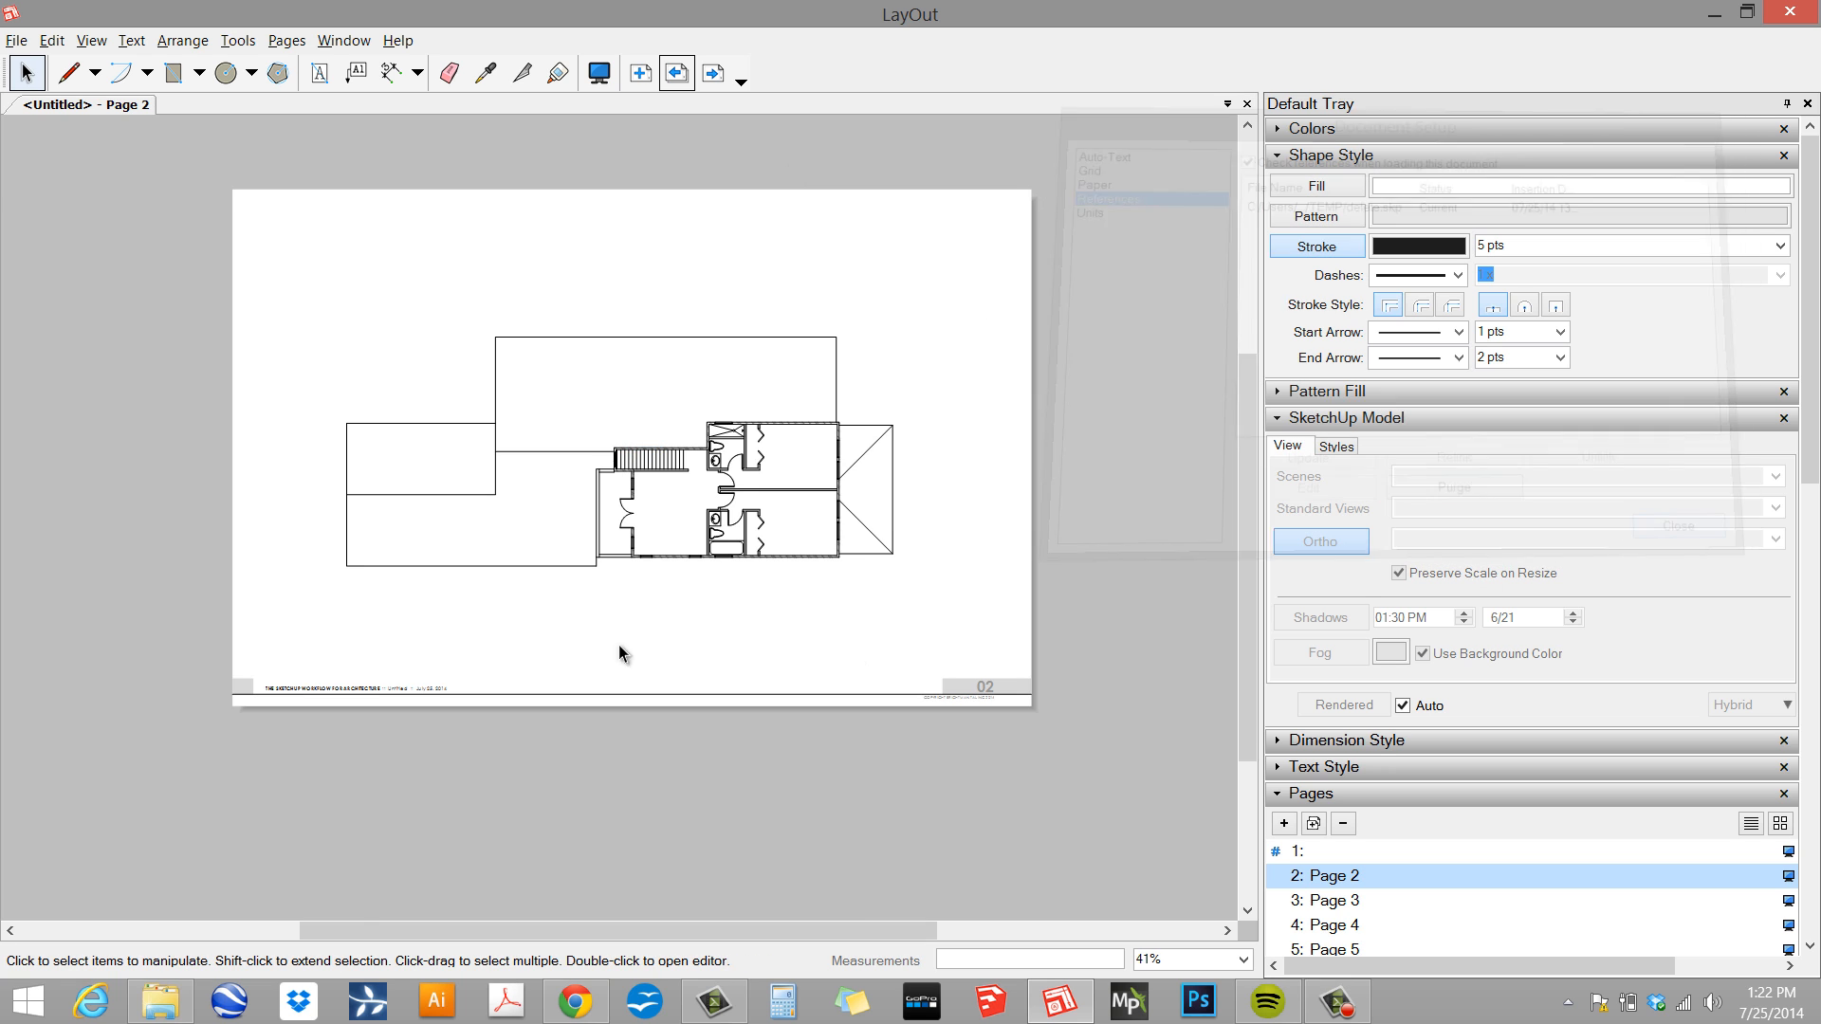
scroll(578, 482, "up", 3)
middle_click_drag(559, 557, 544, 580)
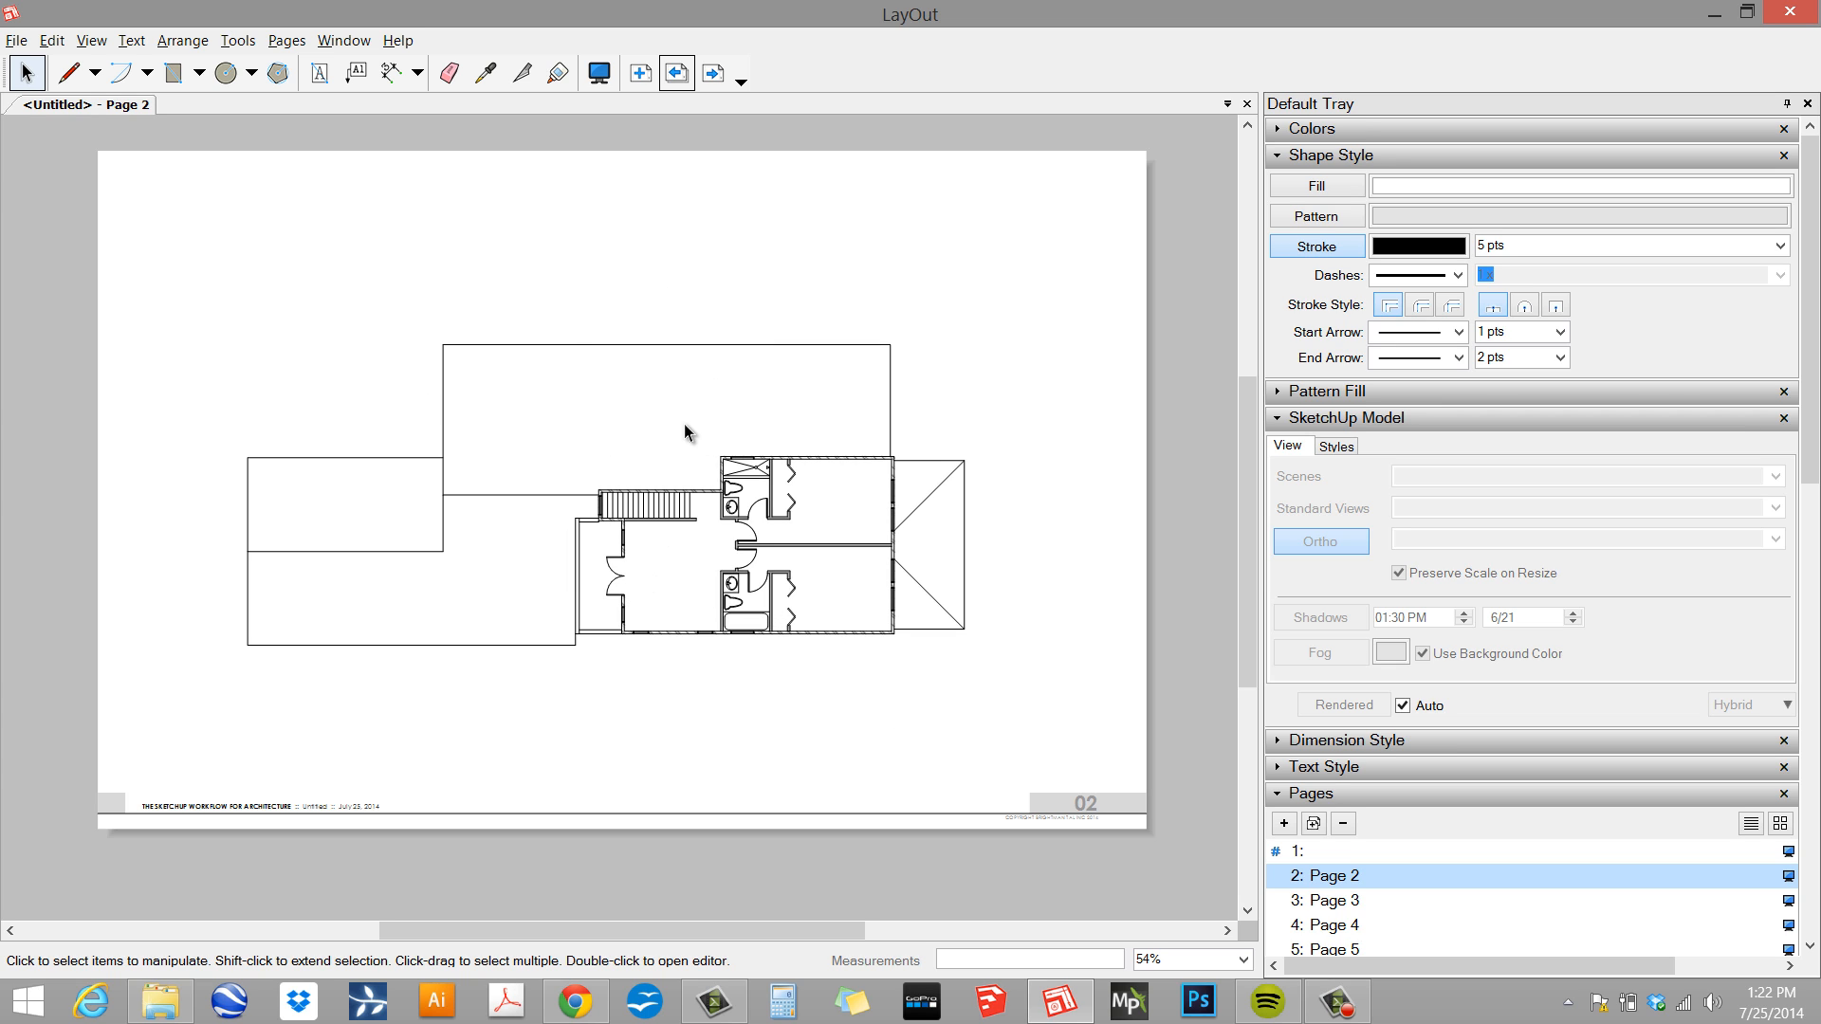
middle_click_drag(754, 418, 756, 462)
middle_click_drag(764, 567, 767, 528)
middle_click_drag(730, 348, 750, 363)
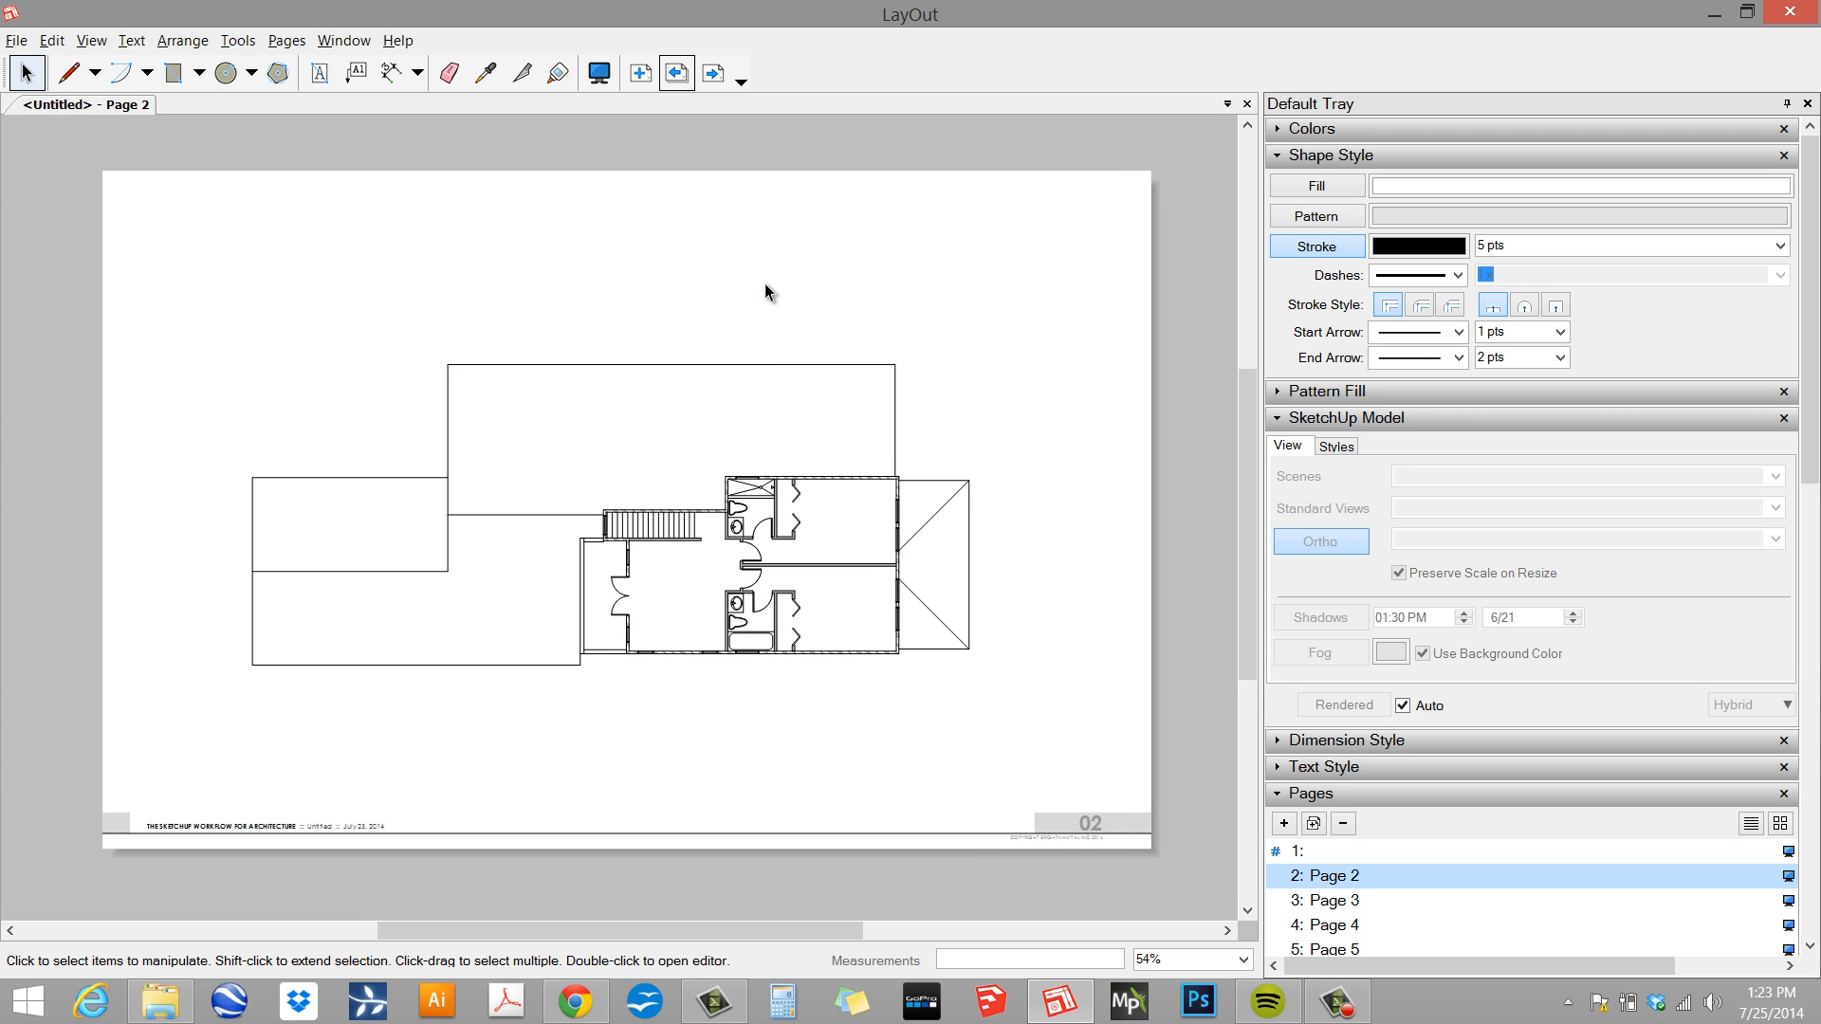